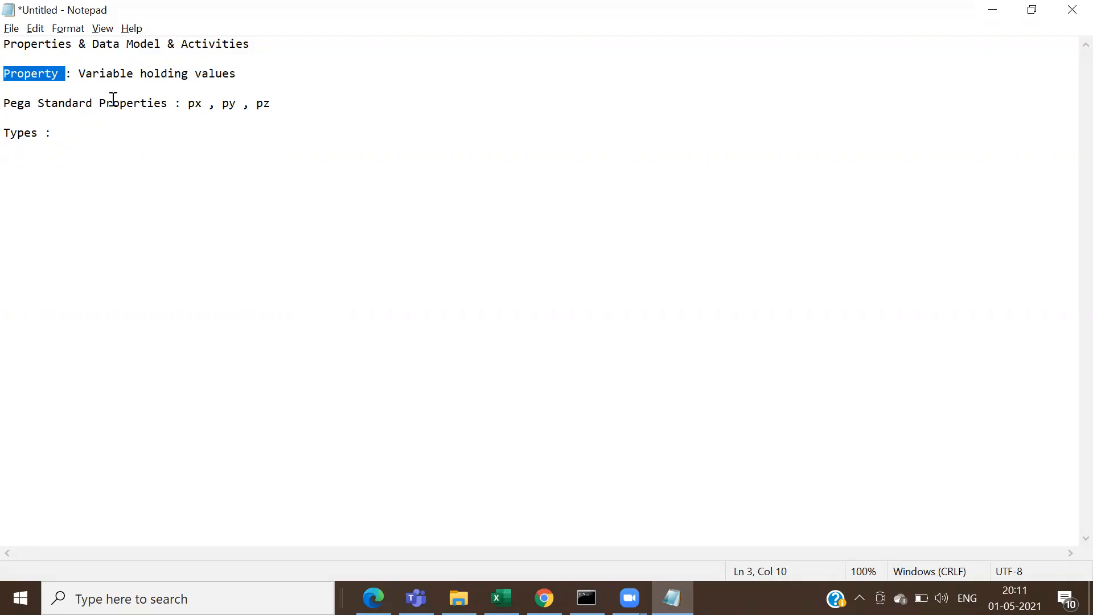
Step: Change the "Types :" line in the notes to read "Types / modes :"
double_click(271, 108)
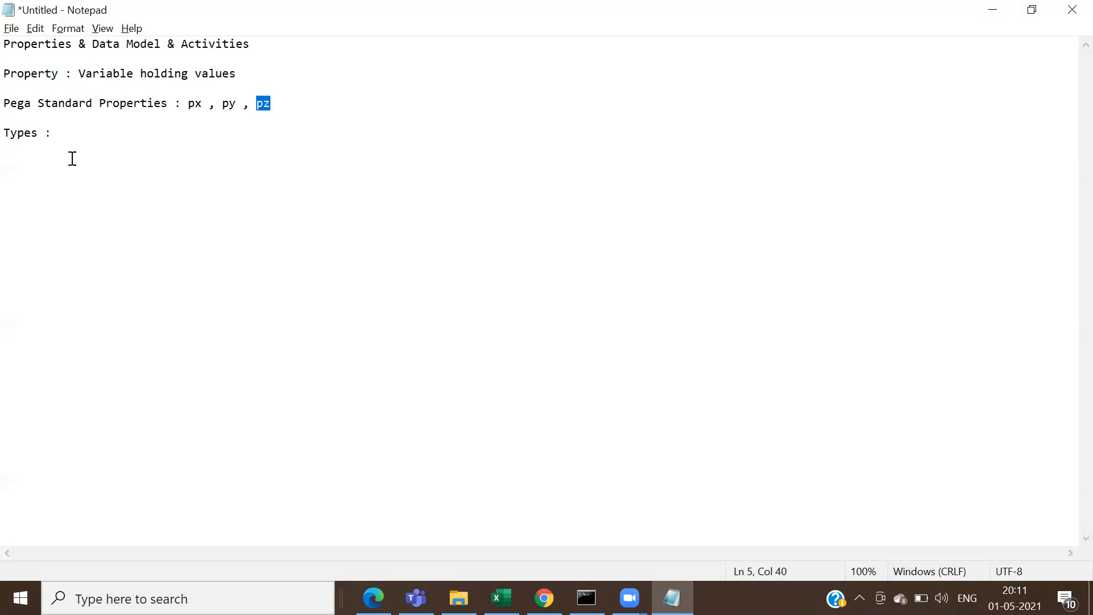
left_click(66, 137)
key("BackSpace")
key("BackSpace")
key("BackSpace")
type("/ odes")
key("BackSpace")
key("BackSpace")
key("BackSpace")
key("BackSpace")
type("modes :")
key("alt+Tab")
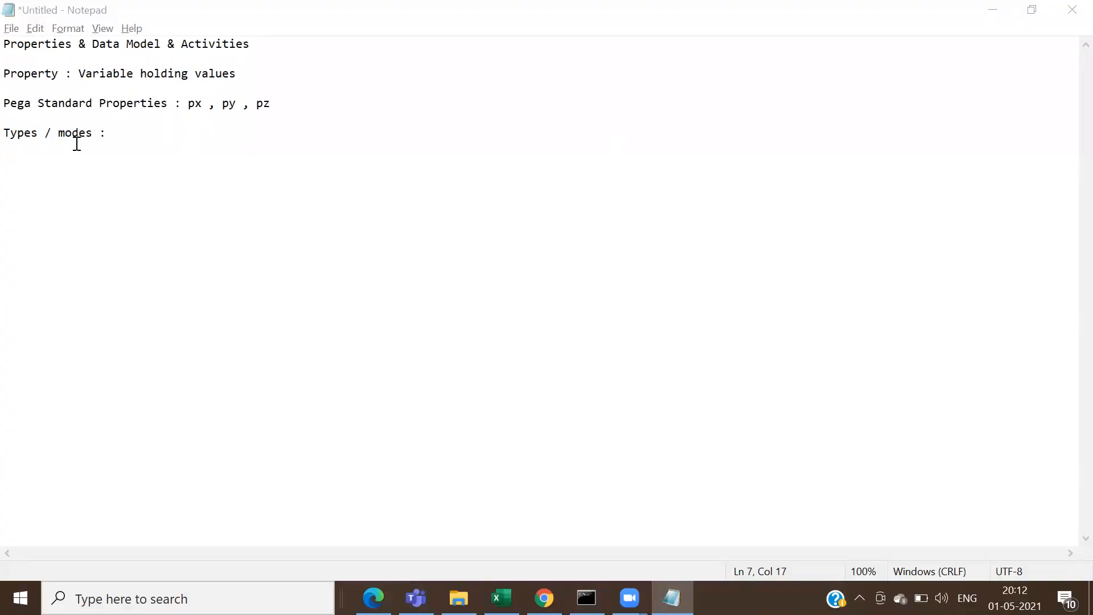
left_click(107, 133)
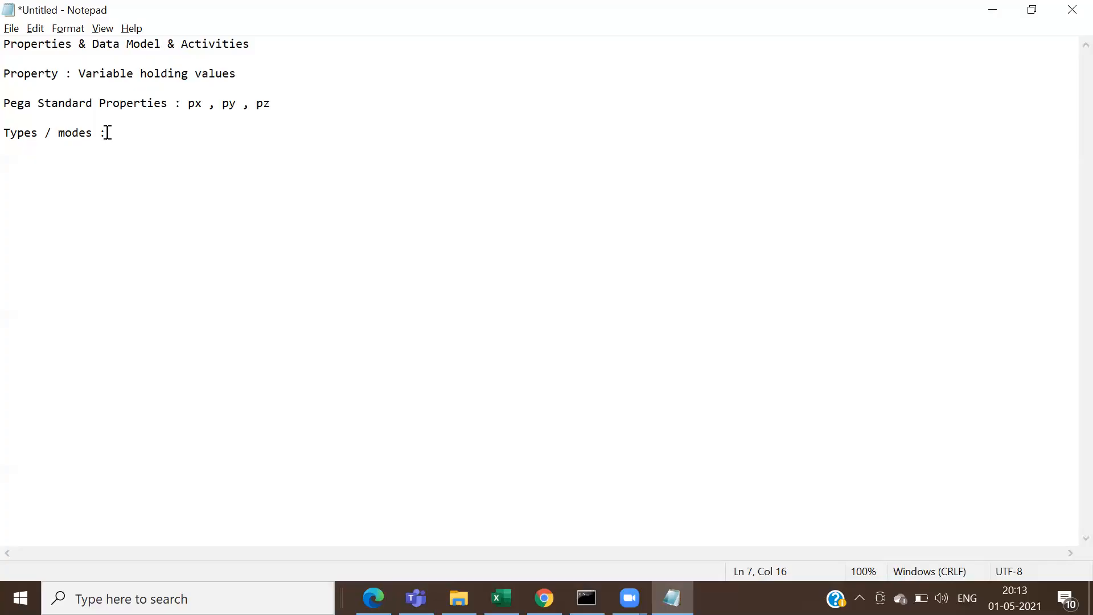
Step: Switch the computer's Wi-Fi connection to the iPhone network and return to the notes
mouse_move(374, 598)
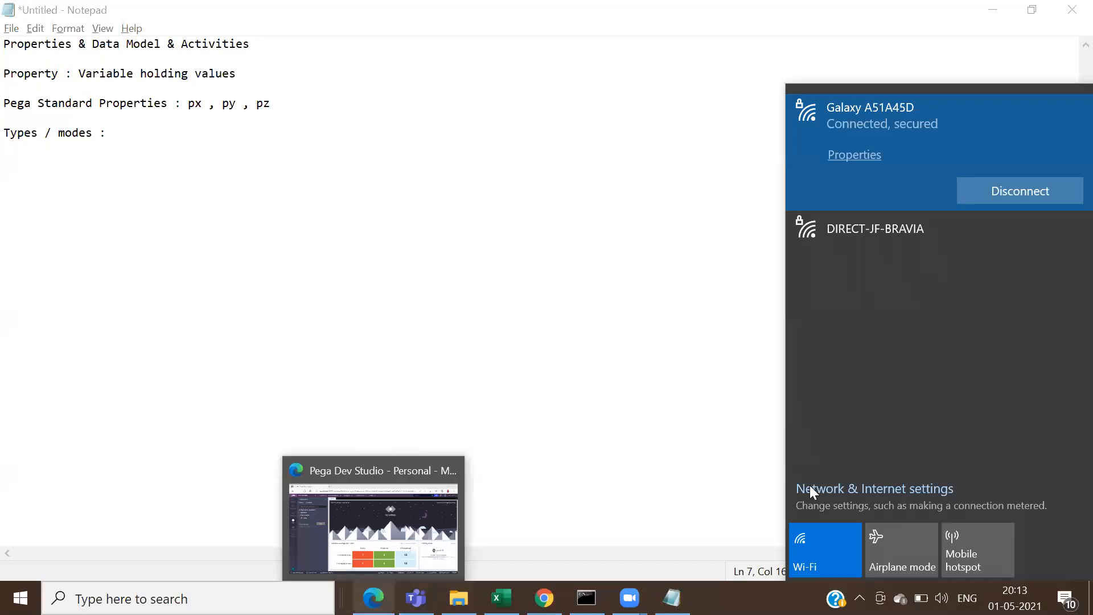
key("Return")
key("Return")
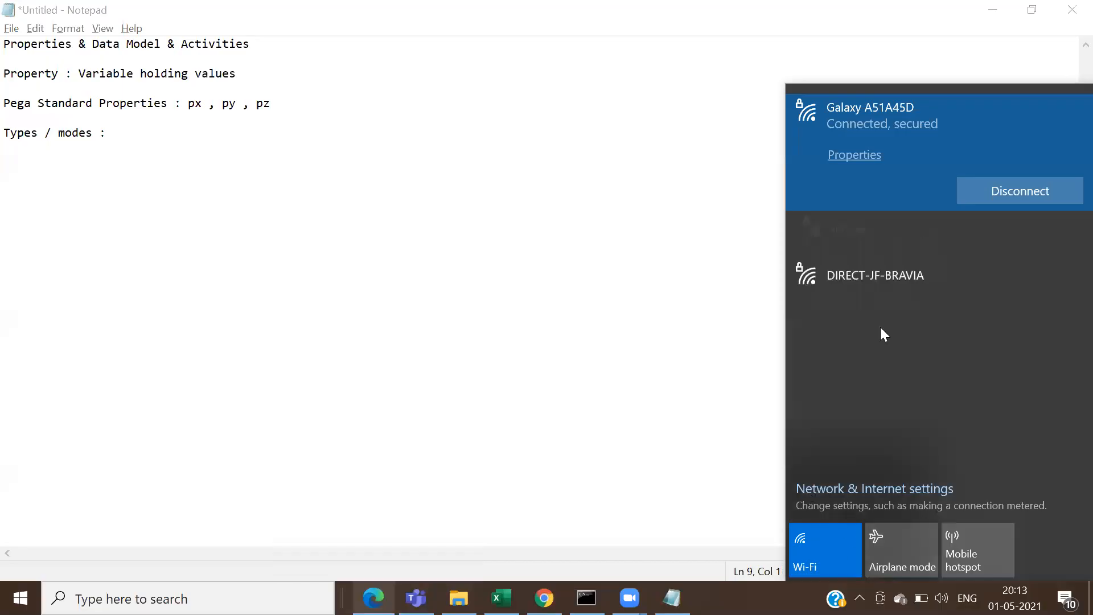
left_click(872, 227)
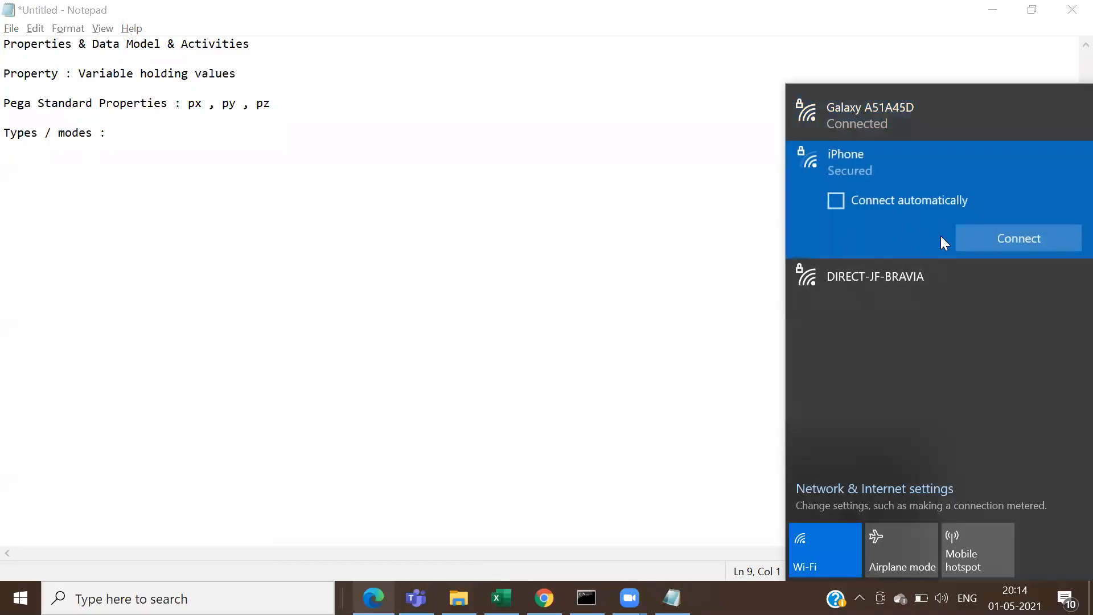
left_click(996, 234)
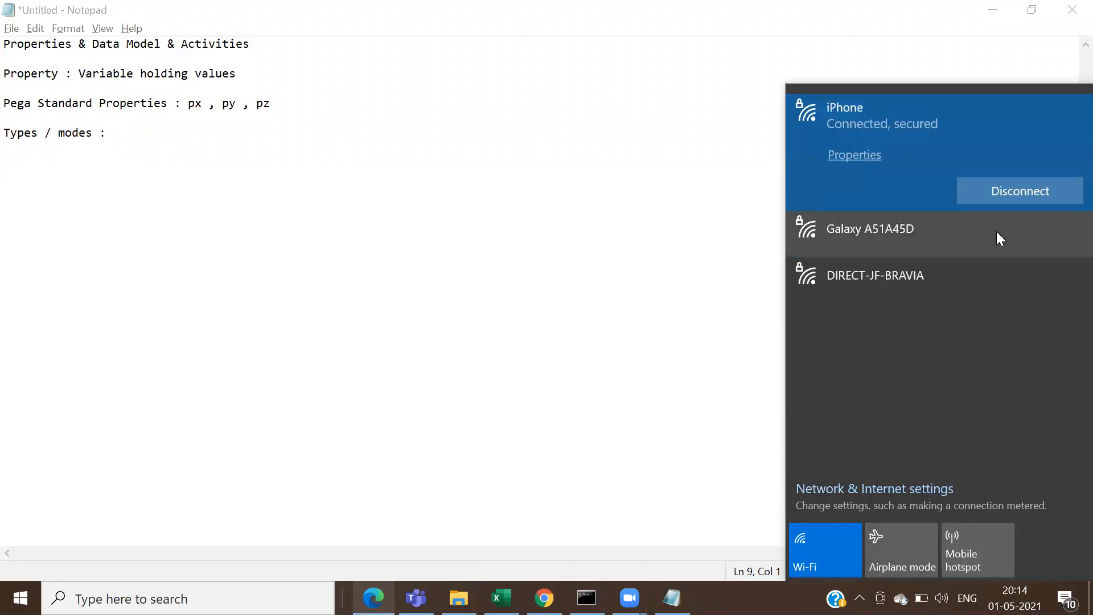
left_click(545, 336)
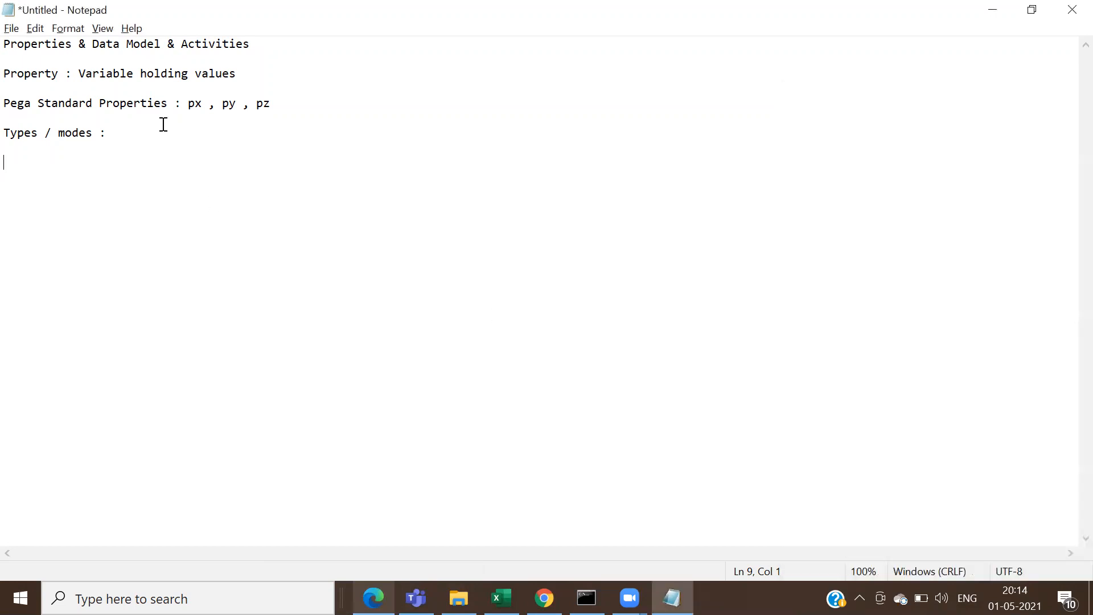
Step: Below the "Types / modes :" line, add the note "Page : Page also , which holds the properties"
left_click(126, 134)
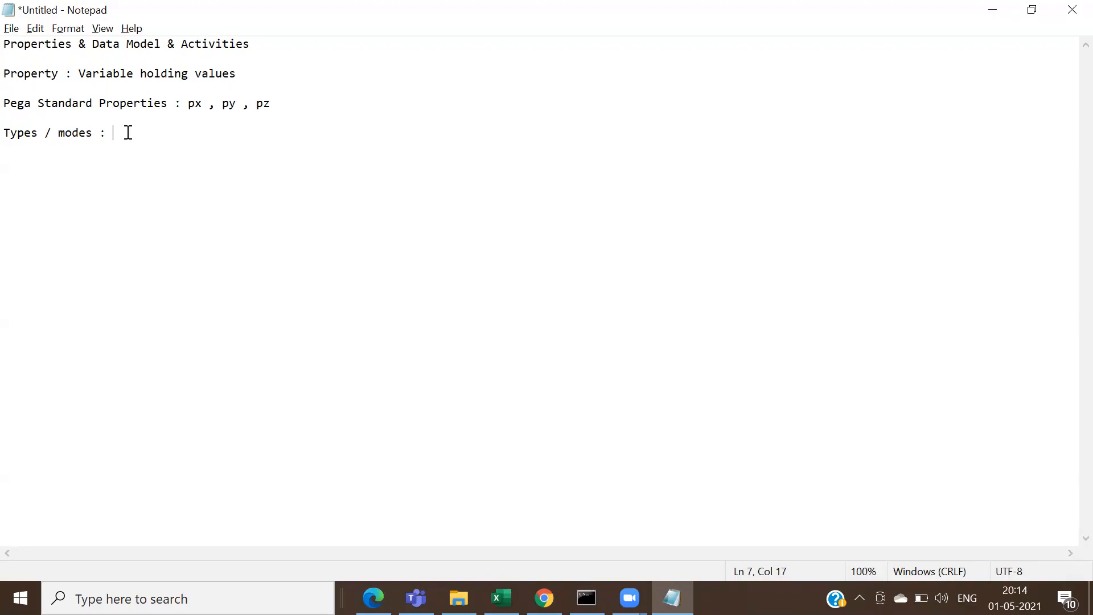
key("Return")
key("Return")
type("P")
double_click(32, 72)
left_click(32, 72)
double_click(127, 75)
double_click(128, 75)
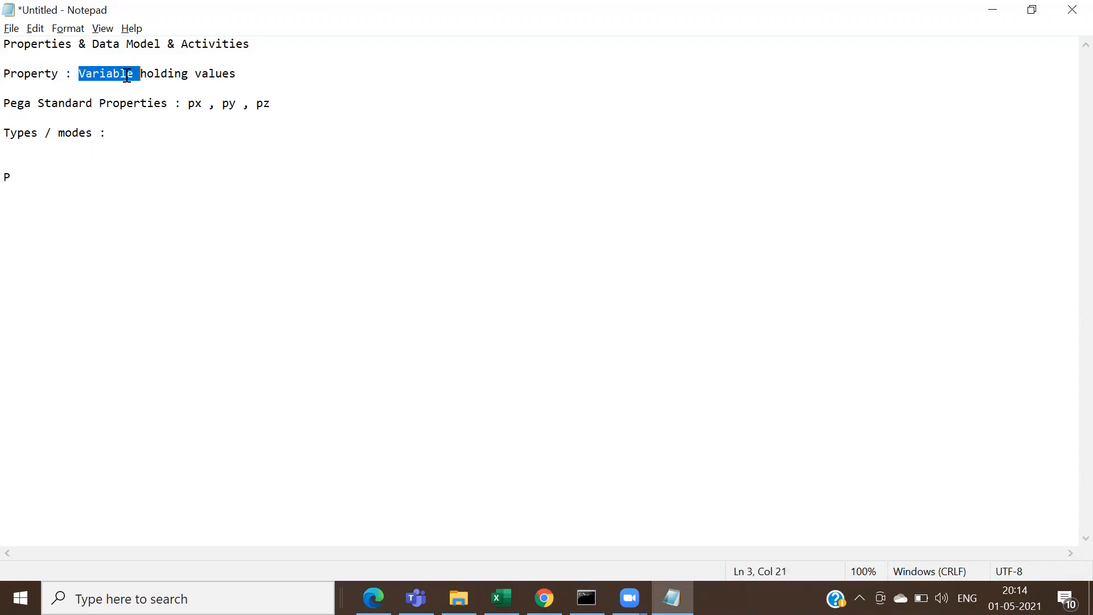
left_click(20, 179)
type("age :")
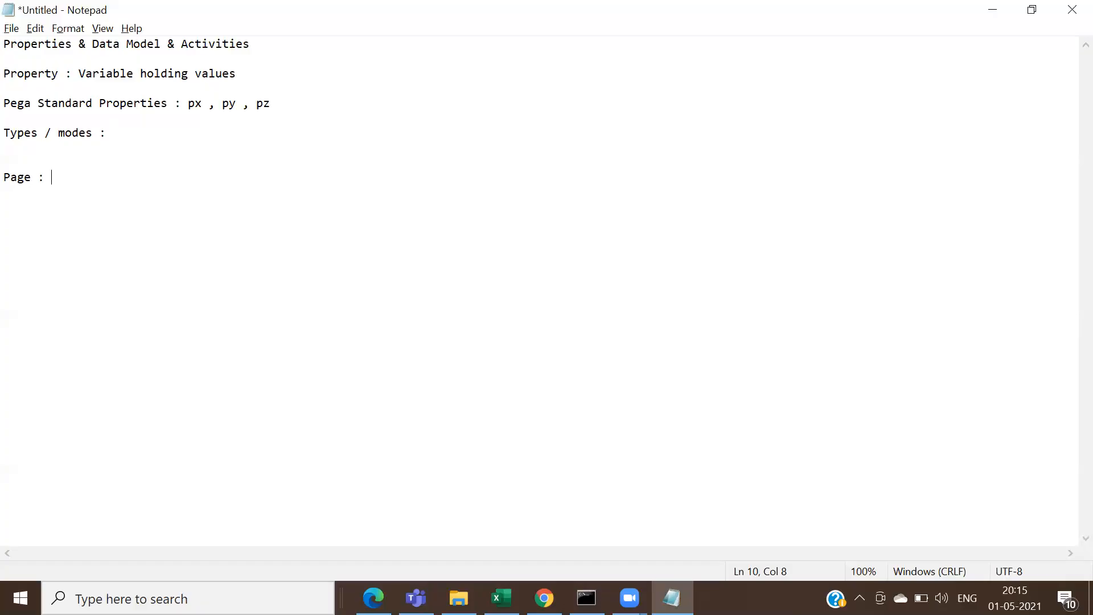
type("Page also , which h")
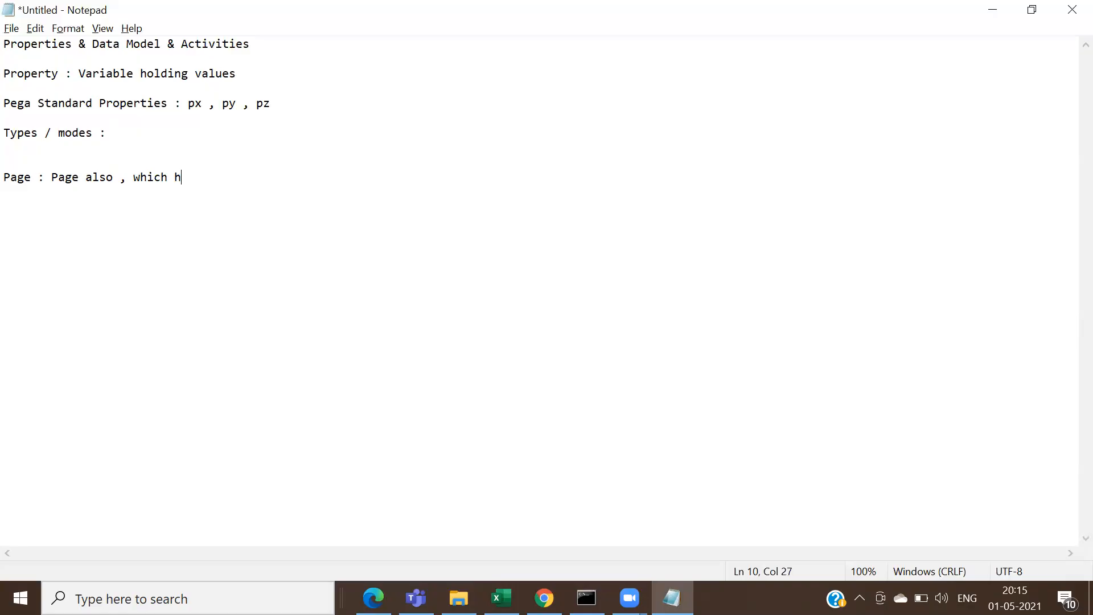
type("olds the propert")
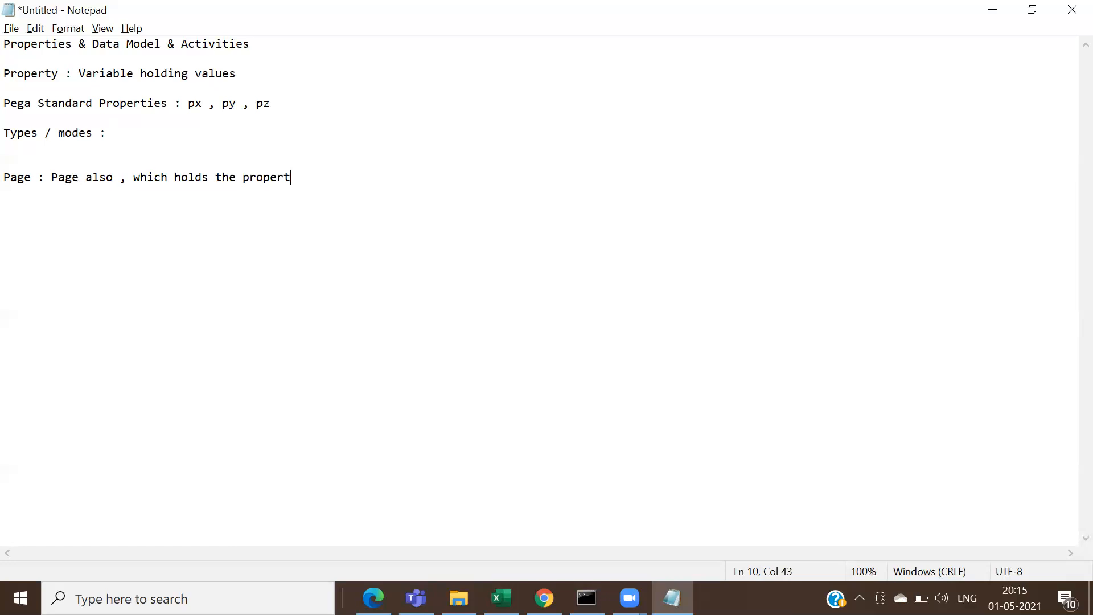
type("ies")
Step: Add a separate line below the Page definition reading "Page --- > Property --- > Values"
key("Return")
key("Return")
type("Pega")
key("BackSpace")
key("BackSpace")
key("BackSpace")
type("age --- > Proper")
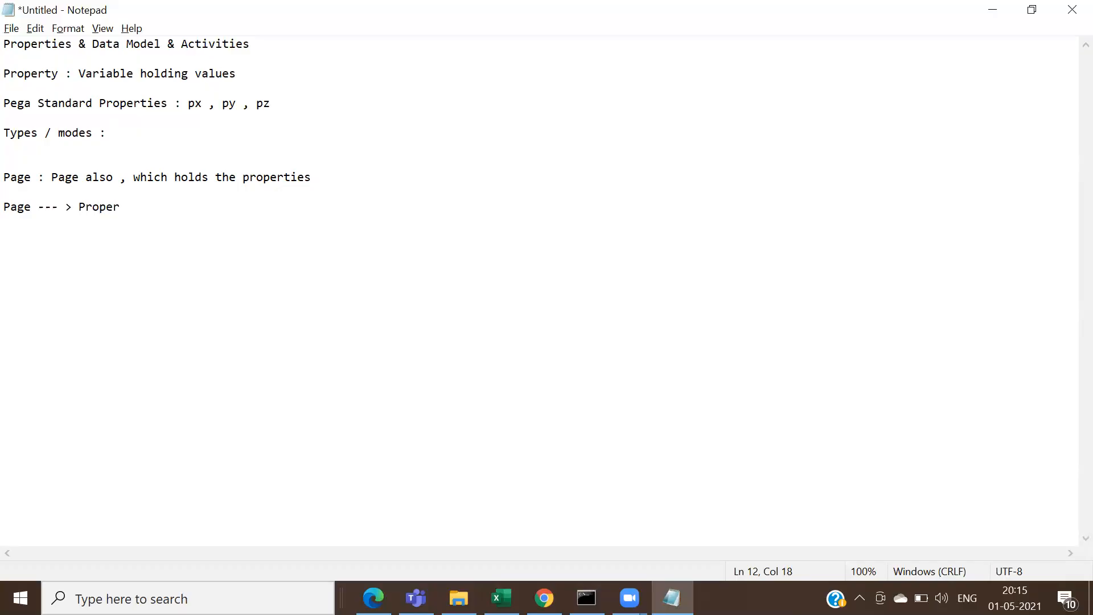
type("ty --")
type("- ?")
key("BackSpace")
type("> Values")
Step: Add the line "Single values" below the Page, Property and Values chain
key("Return")
key("Return")
type("Singles")
key("BackSpace")
key("BackSpace")
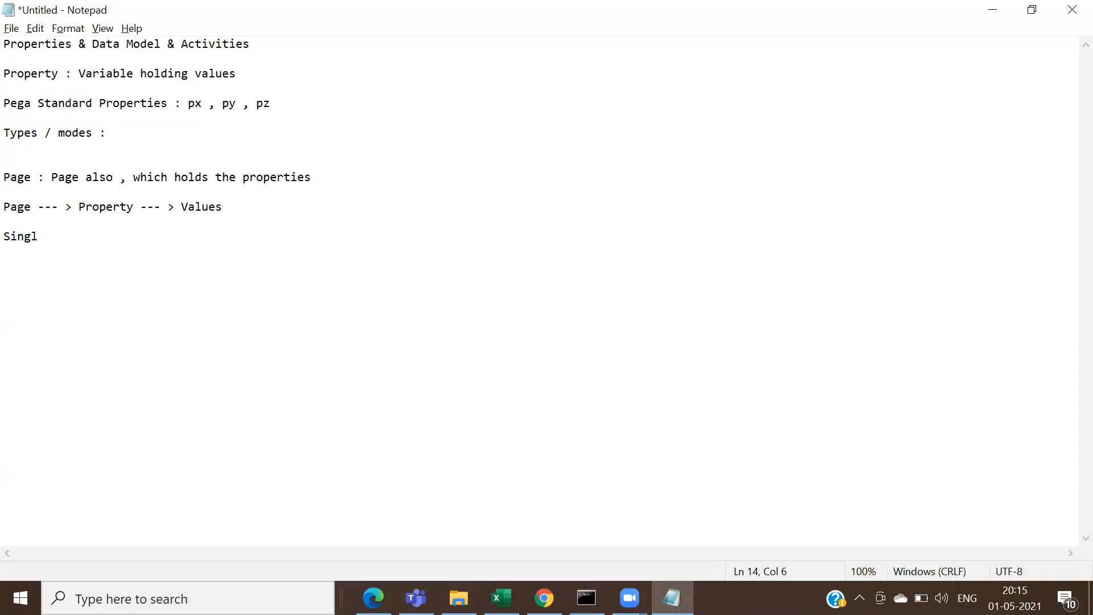
type("e values")
Step: Add the line "Page , Page List , Page Group" below "Single values"
key("Return")
key("Return")
type("Page , Page List ")
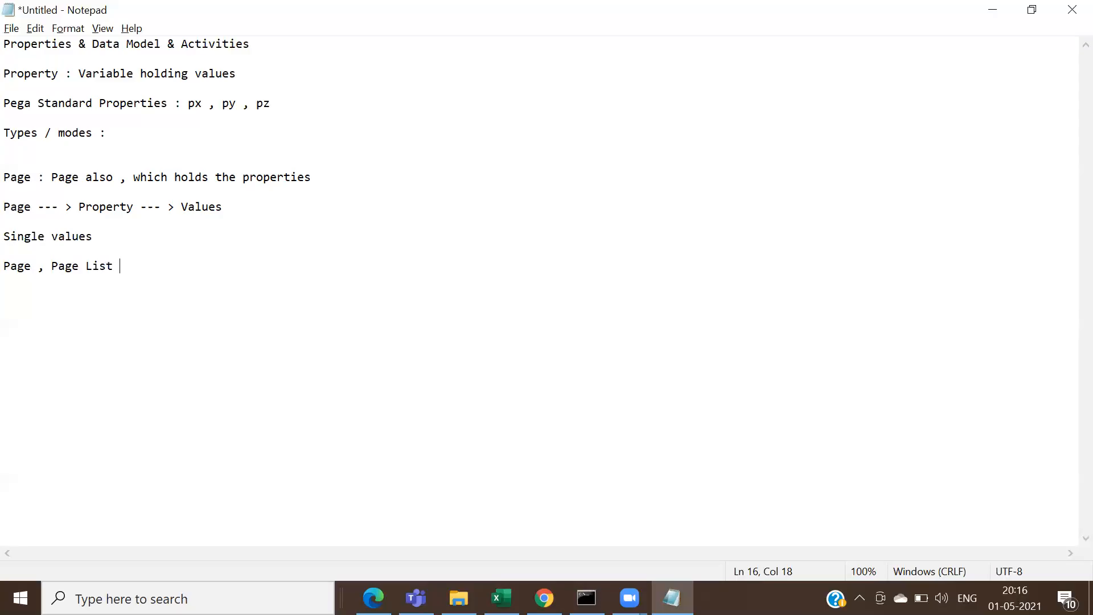
type(", Page Group")
left_click_drag(98, 235, 9, 237)
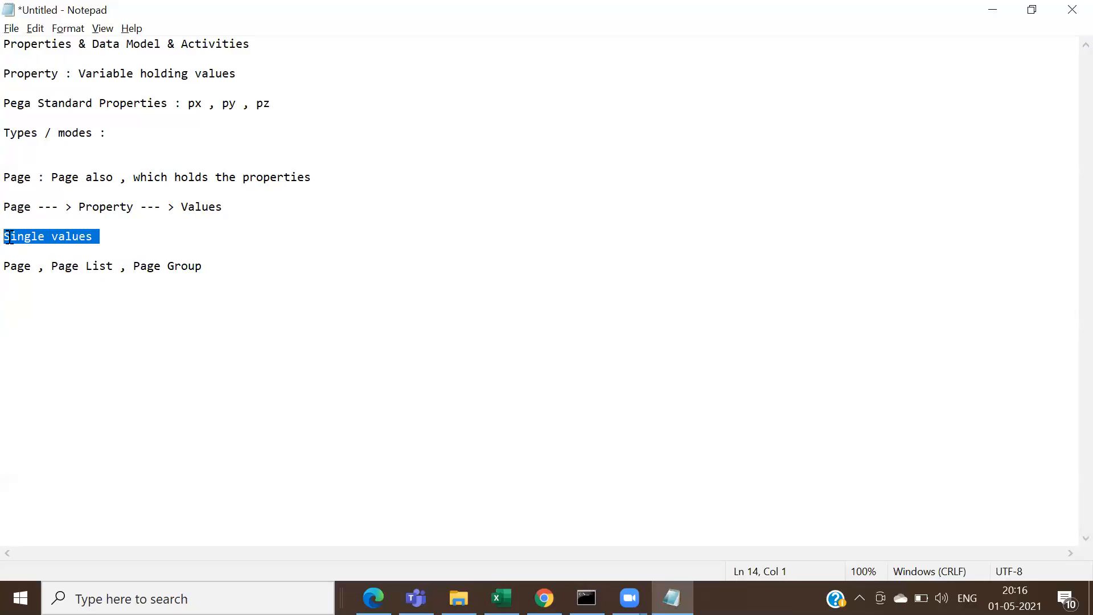
left_click(38, 239)
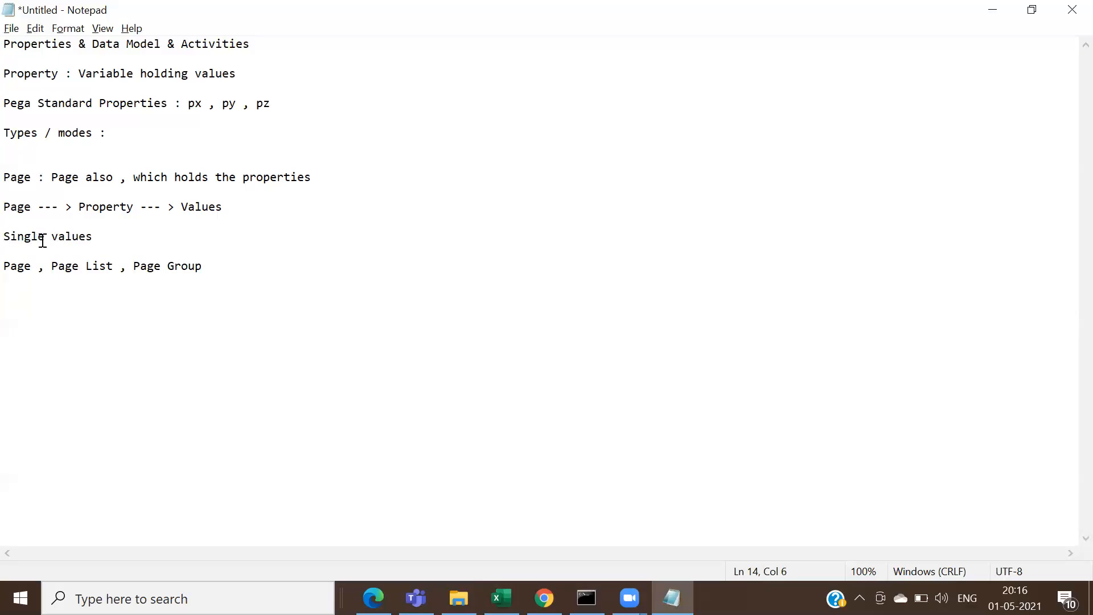
double_click(32, 237)
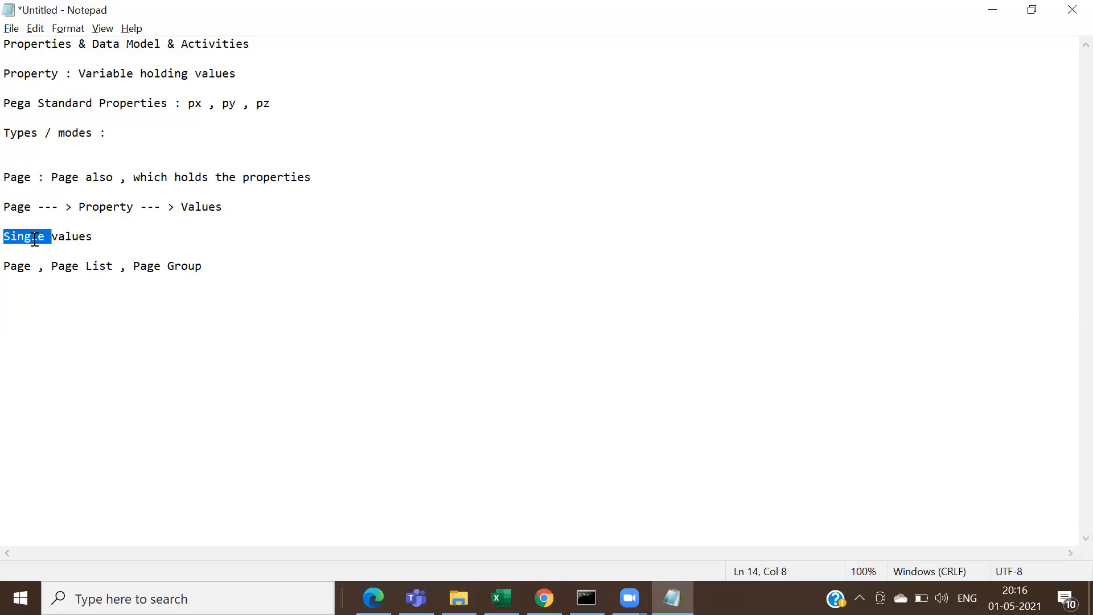
double_click(35, 73)
left_click(35, 73)
double_click(35, 72)
left_click(35, 73)
double_click(35, 73)
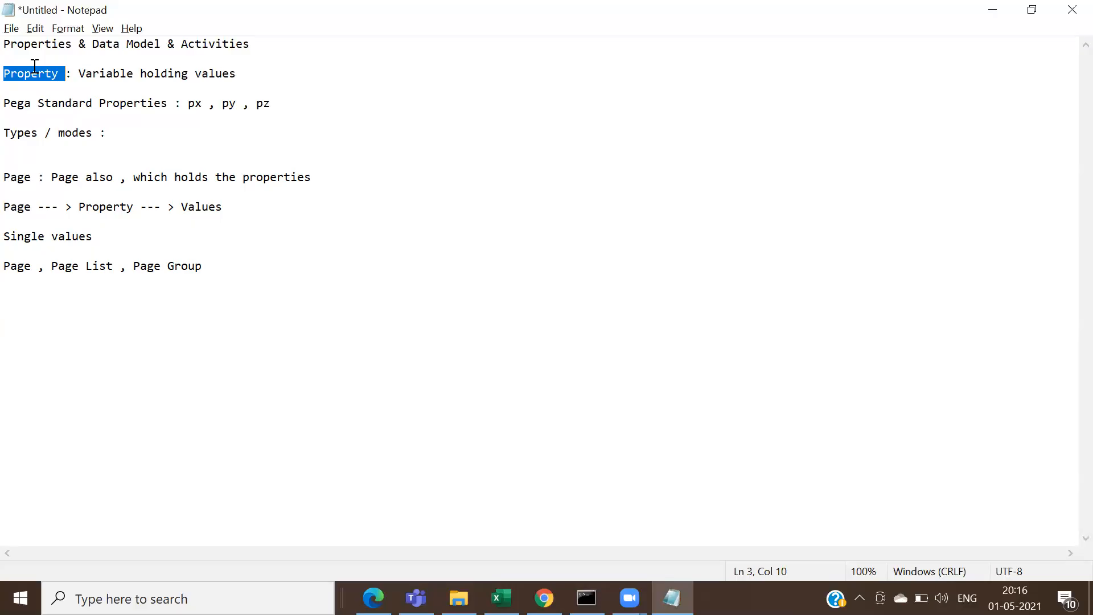
Step: Remove the inner spaces so the last line of the notes reads "Page , PageList , PageGroup"
left_click(20, 268)
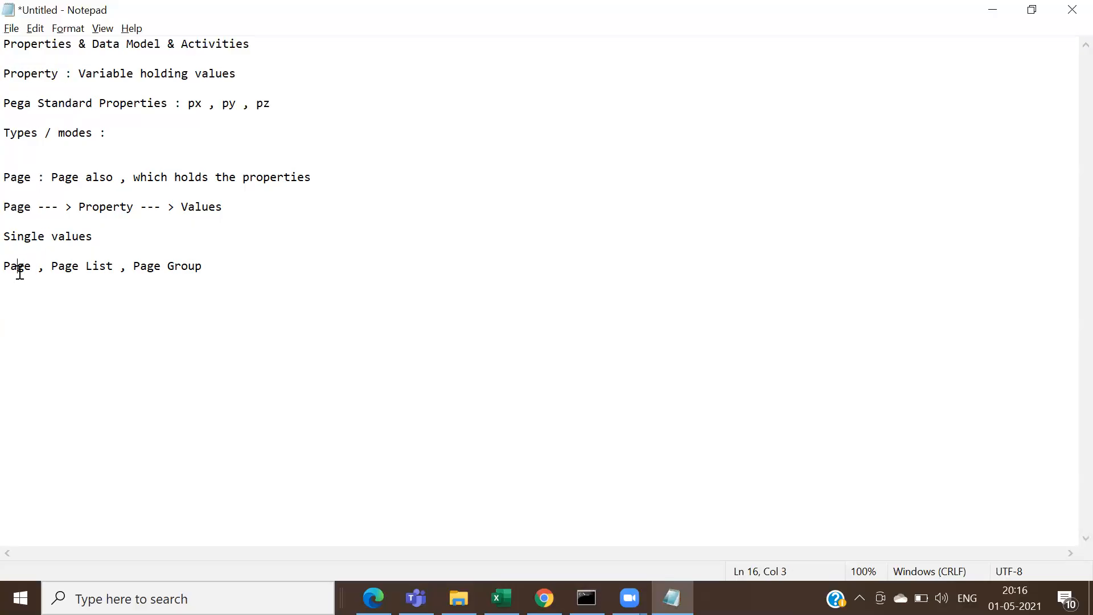
double_click(19, 268)
left_click(19, 267)
double_click(20, 268)
left_click(20, 268)
double_click(19, 267)
left_click(20, 269)
key("BackSpace")
left_click(163, 266)
key("BackSpace")
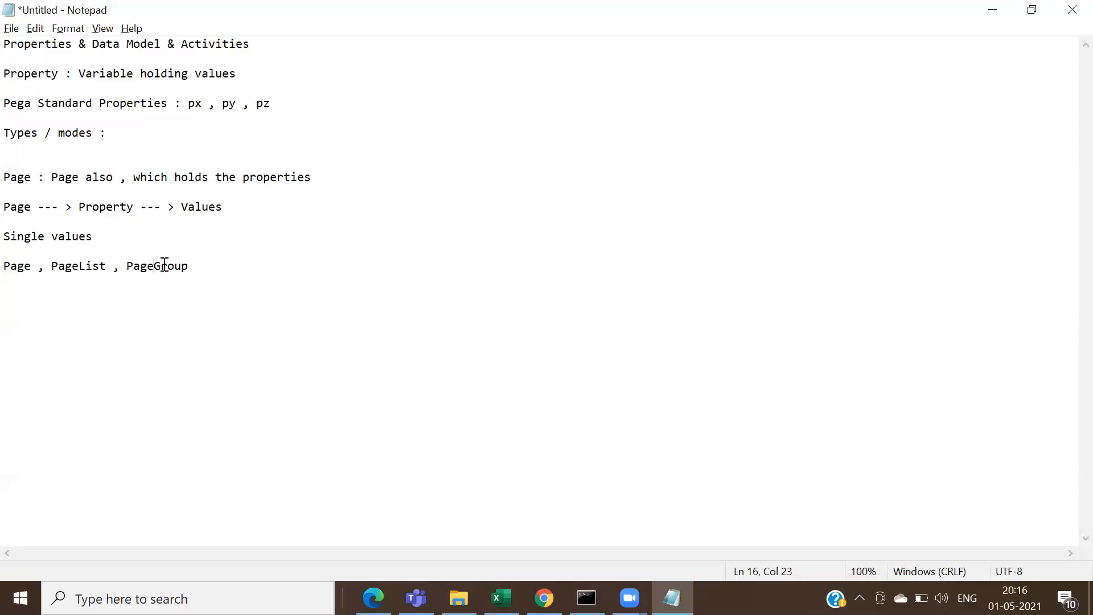
double_click(18, 272)
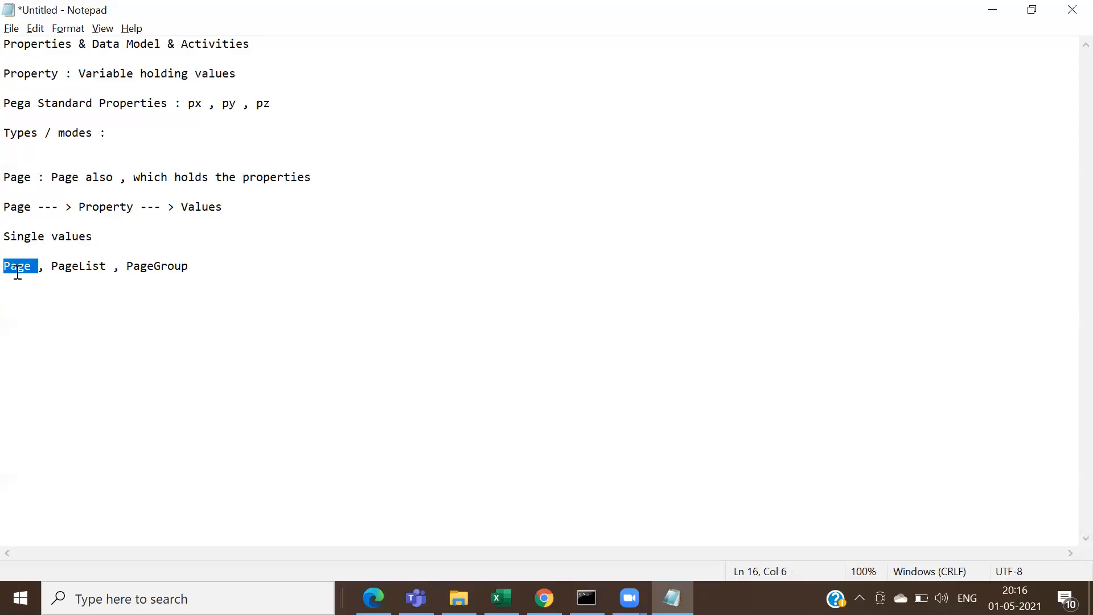
double_click(68, 266)
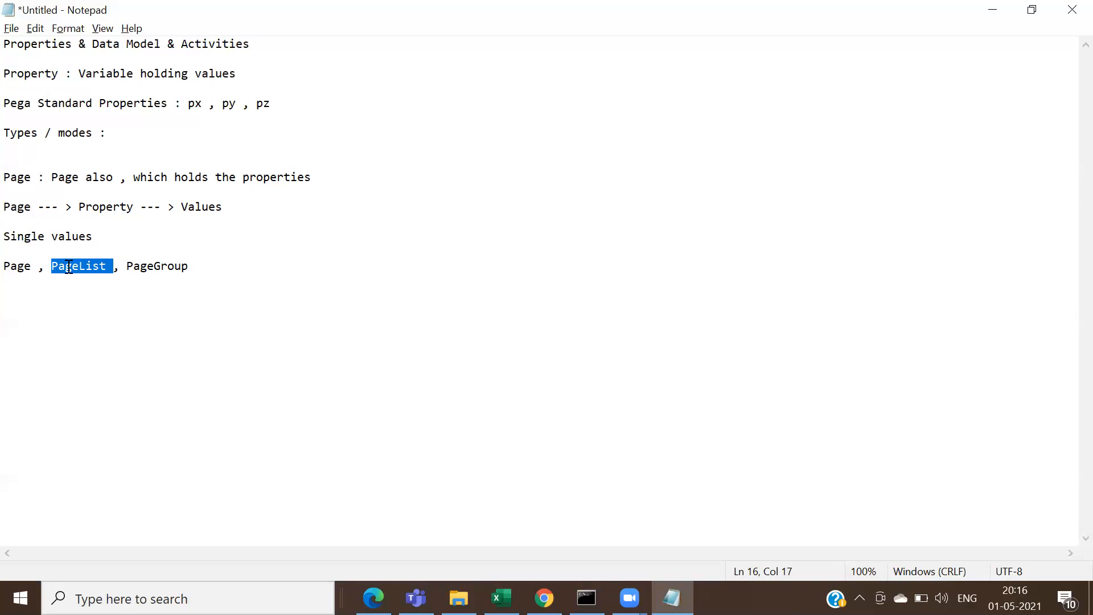
double_click(147, 266)
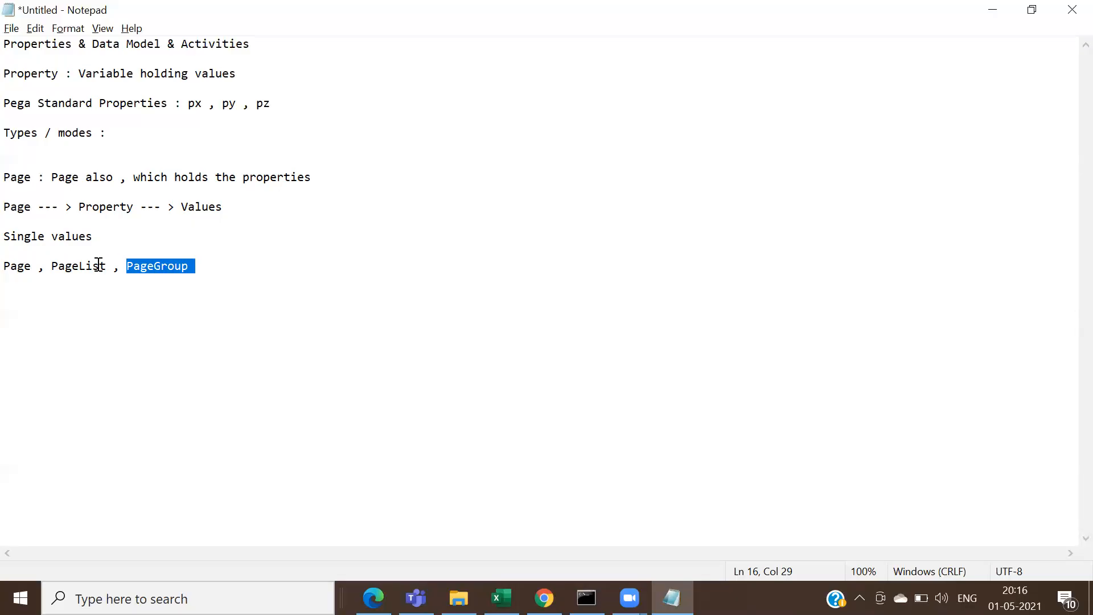
left_click(98, 264)
left_click(153, 264)
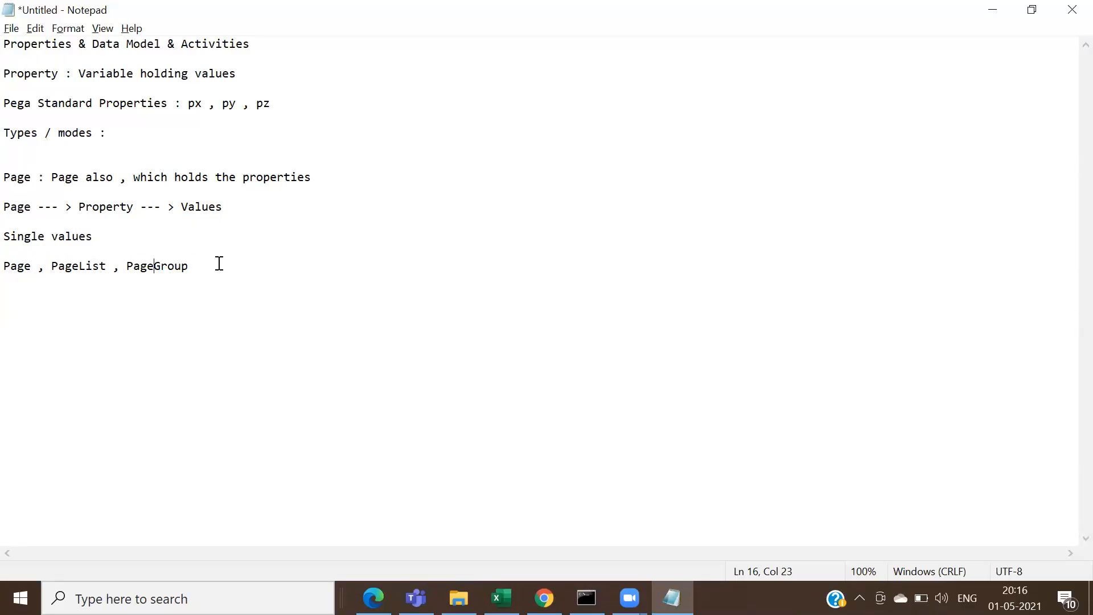
Step: Add three line breaks after the "Page , PageList , PageGroup" line
key("Return")
key("Return")
key("Return")
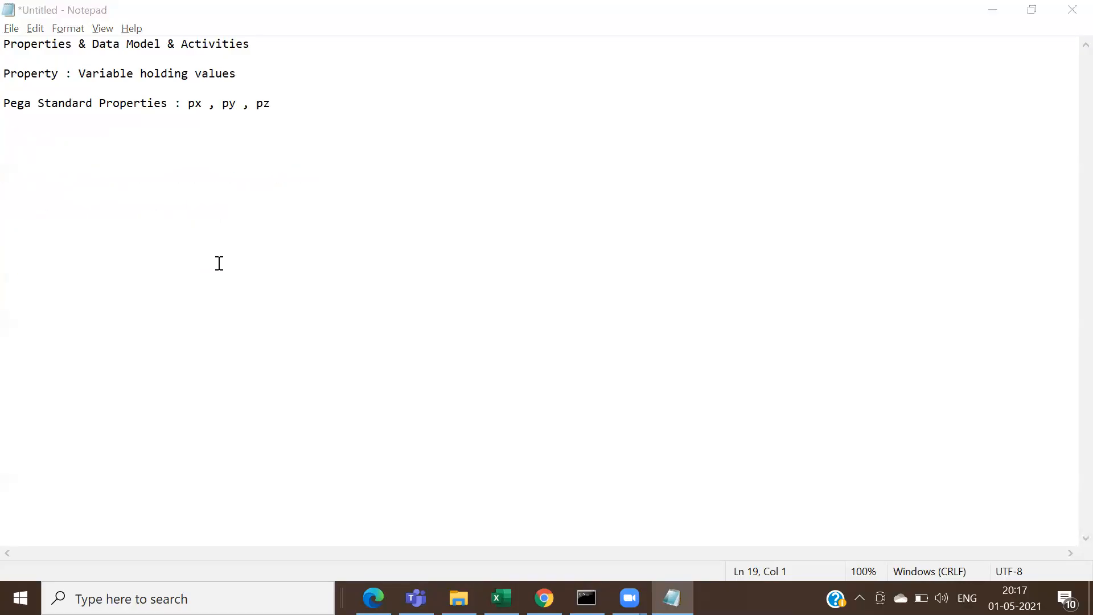
Step: Switch to Pega Dev Studio and start creating a data model Property for the Loans class
left_click(544, 598)
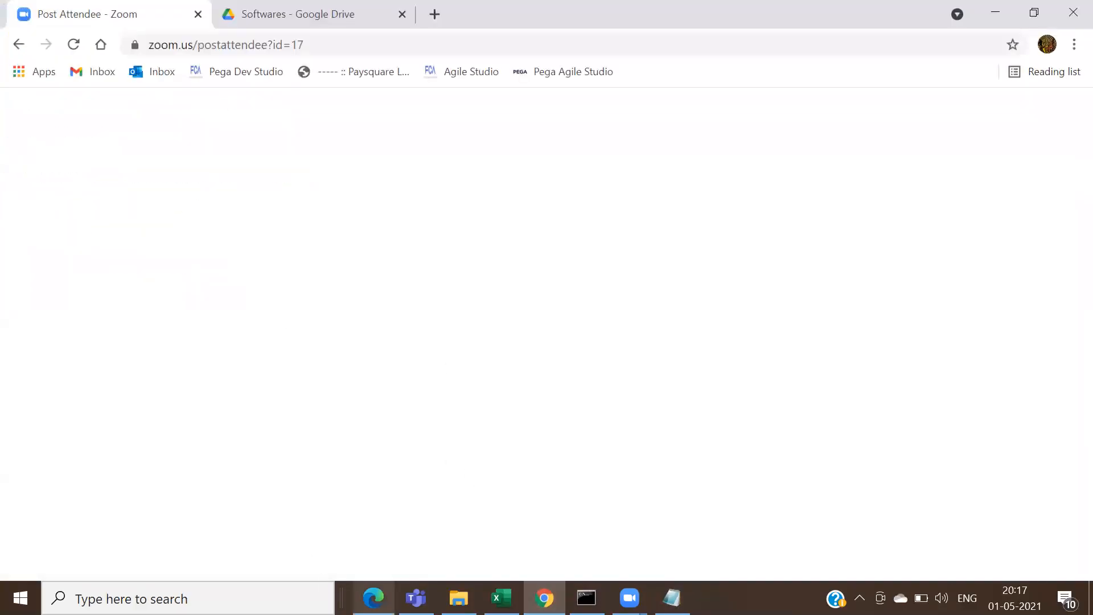
left_click(374, 598)
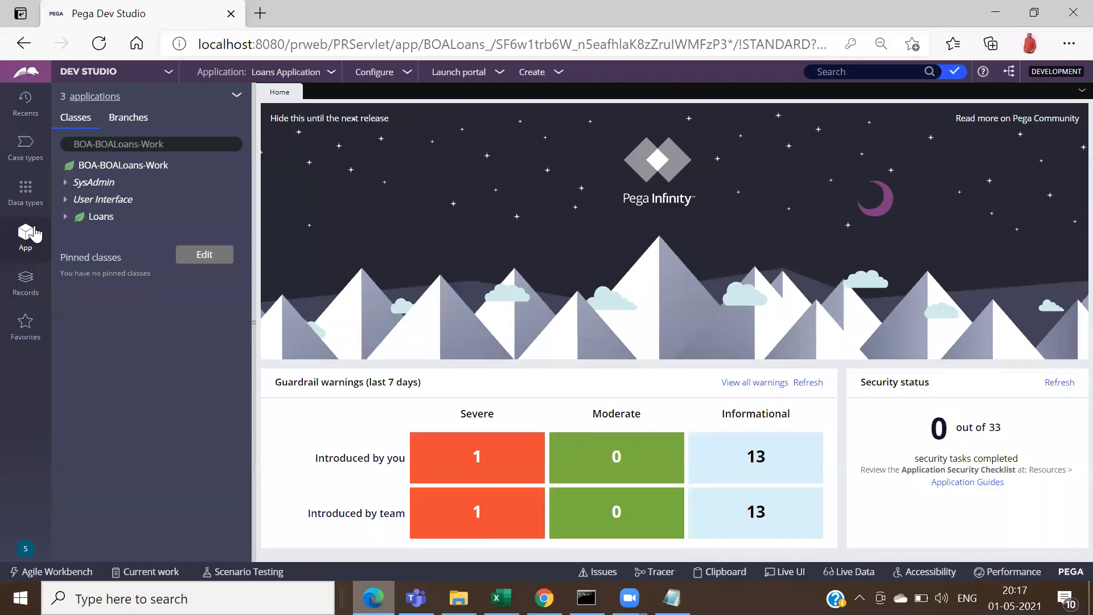
left_click(101, 219)
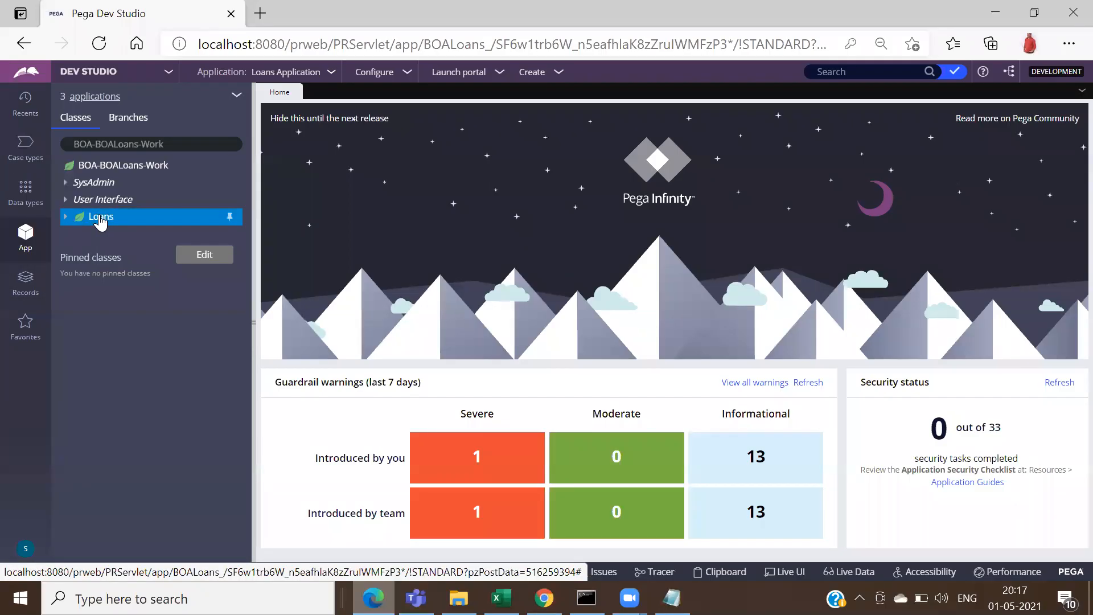
right_click(101, 219)
mouse_move(147, 238)
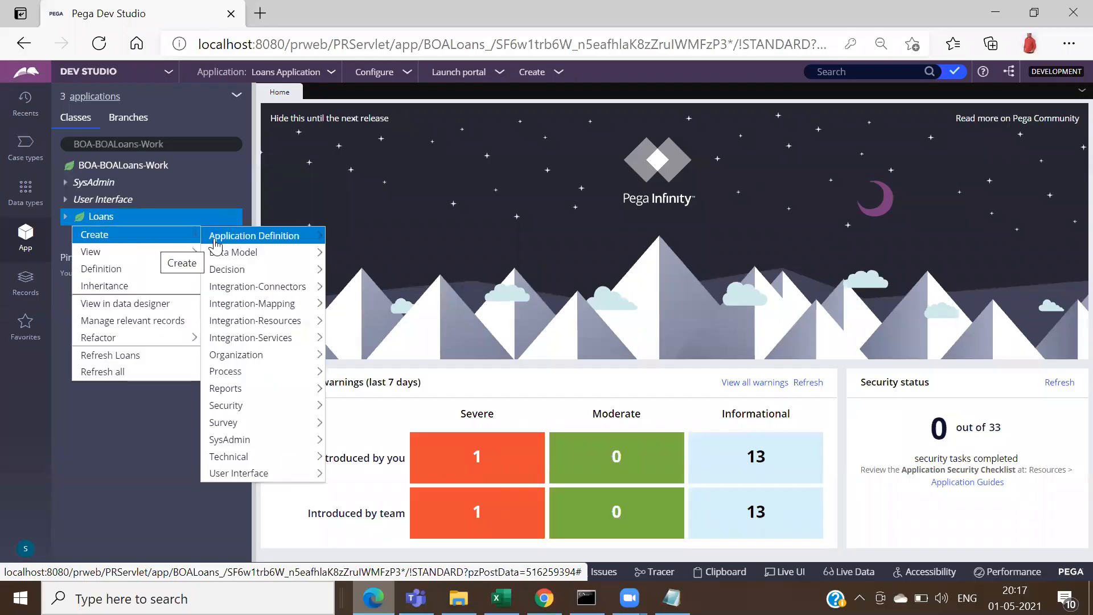
mouse_move(269, 240)
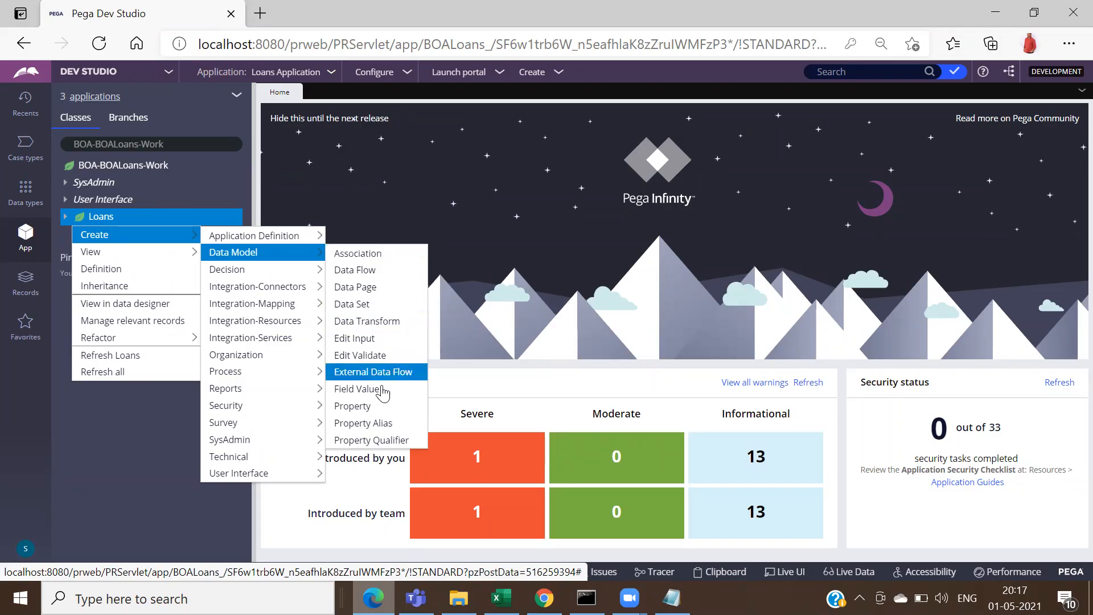
left_click(378, 406)
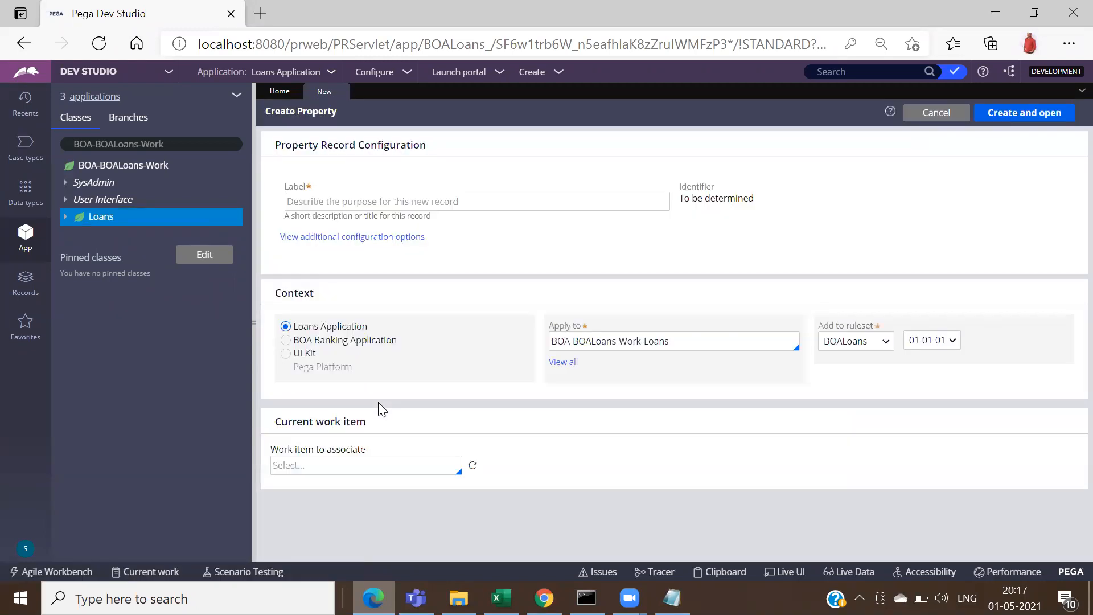
Step: Create the property labelled "Address" in the BOA-BOALoans-Work-Loans class and open its property type choices
left_click(323, 202)
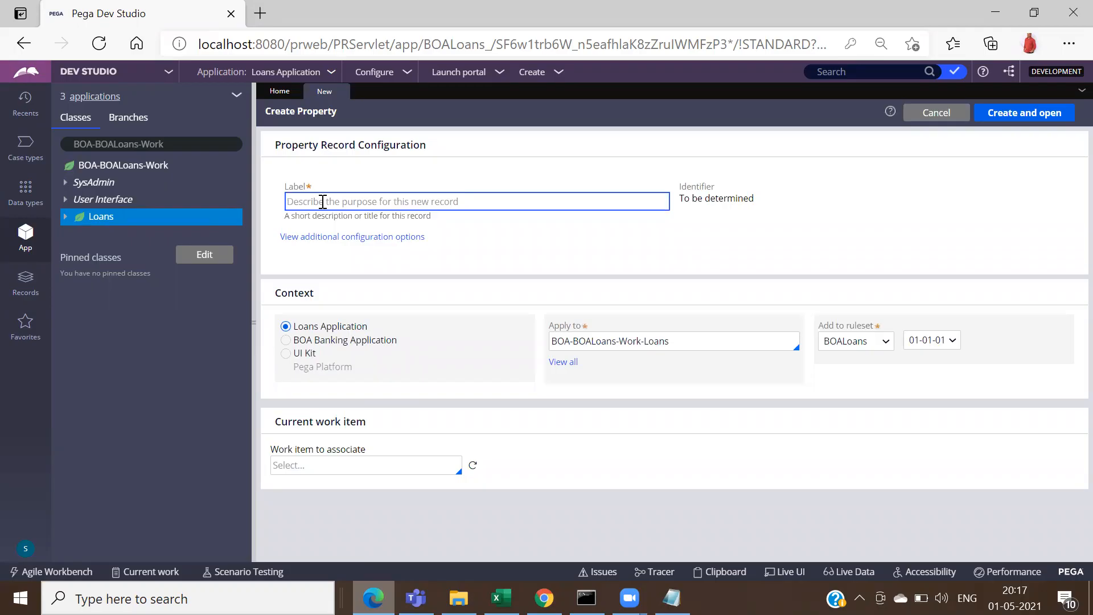
type("Address")
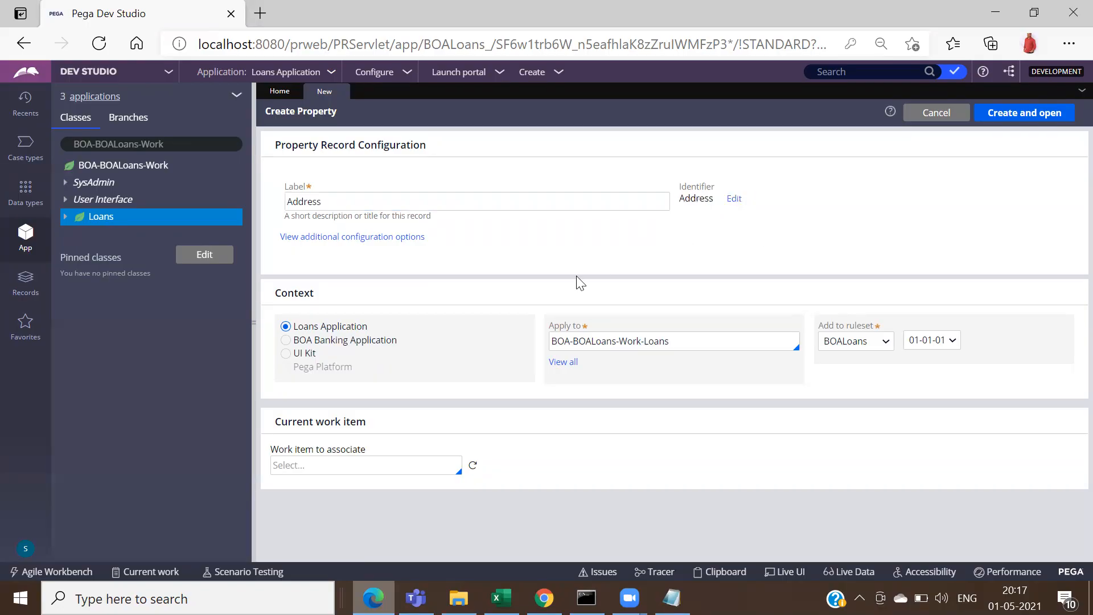
left_click(1003, 114)
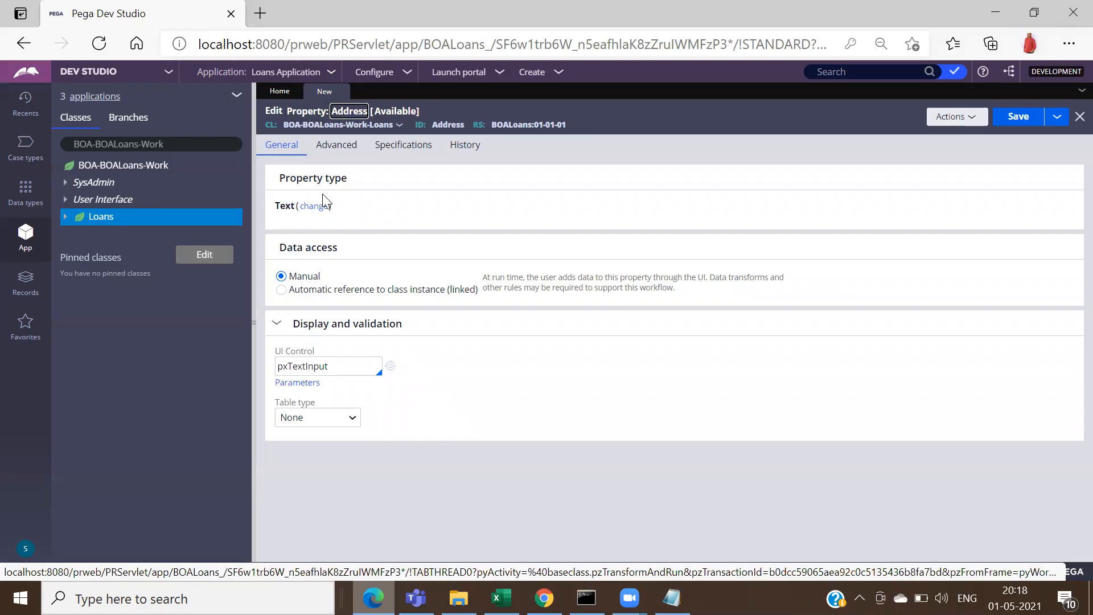
left_click(314, 211)
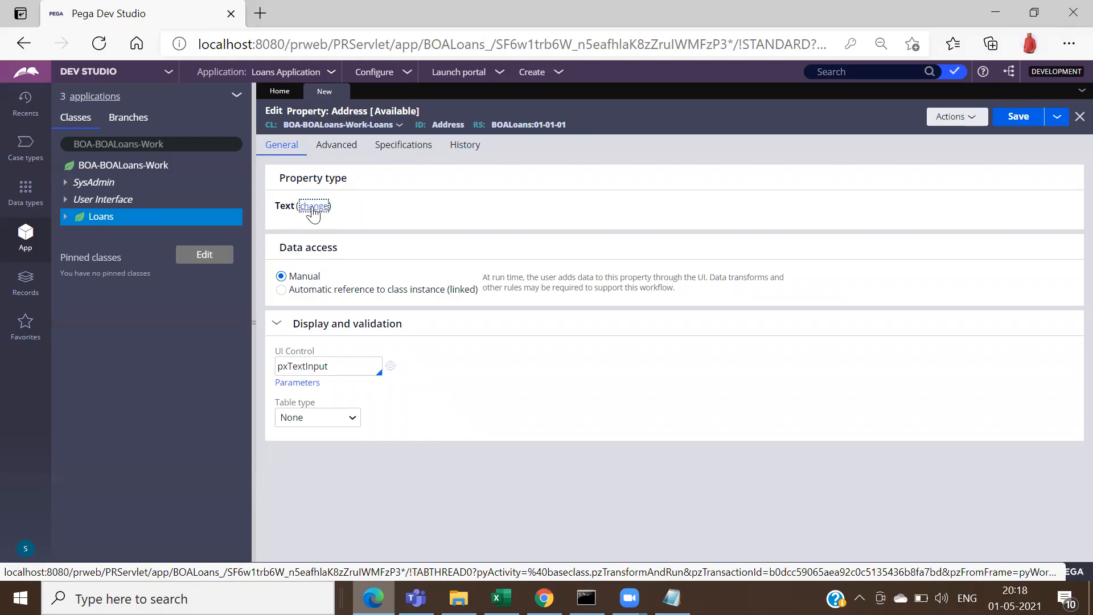
left_click(314, 207)
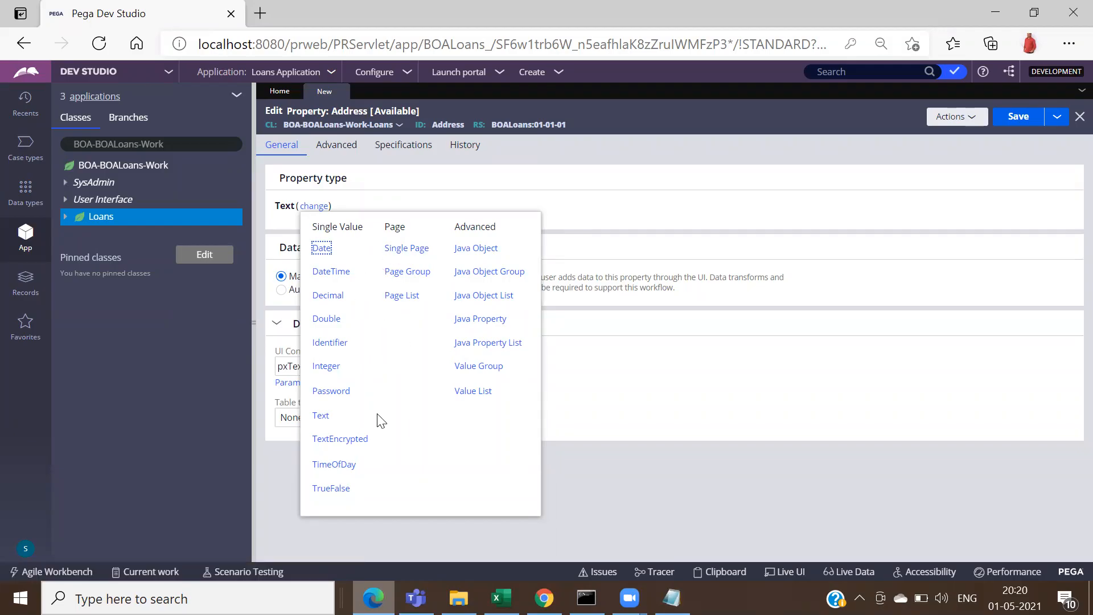
Step: Switch to the Notepad notes and add the word "Address" on a line below "Page , PageList , PageGroup"
mouse_move(672, 598)
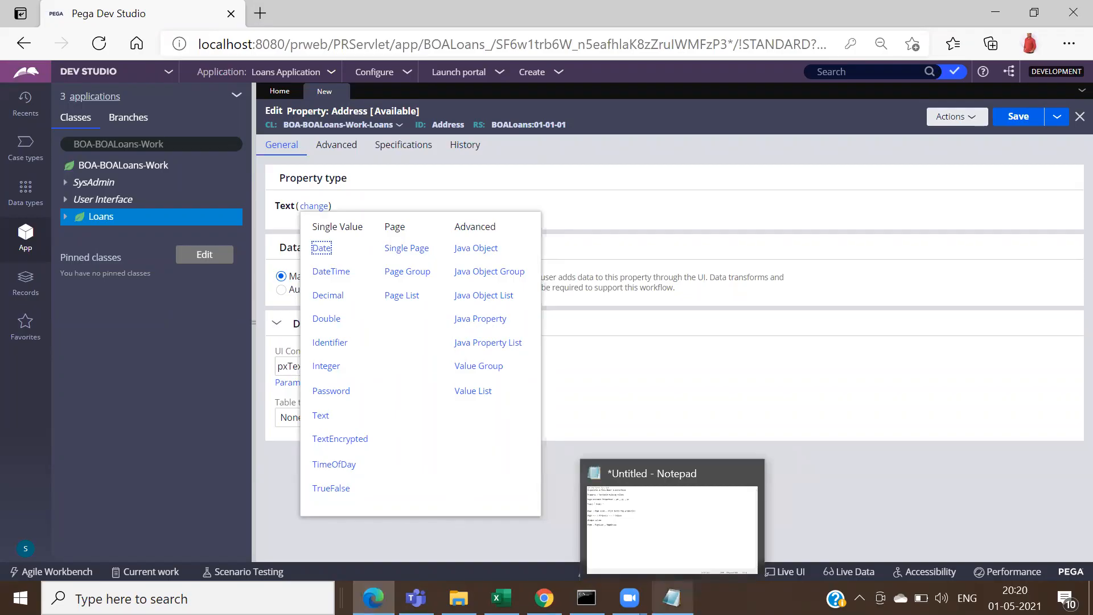
left_click(661, 555)
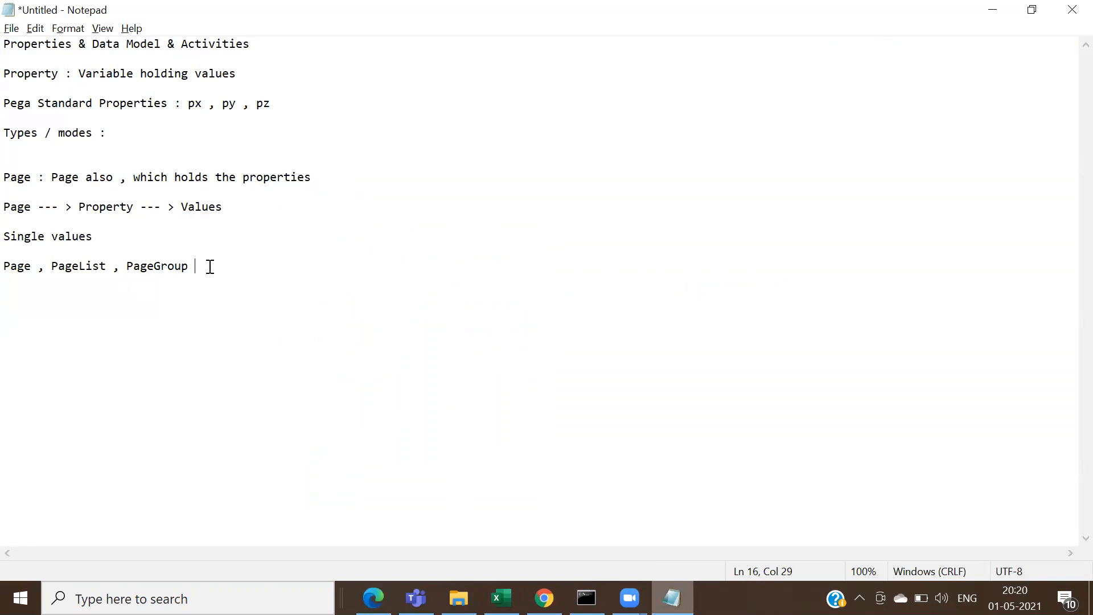
double_click(18, 264)
left_click(236, 260)
type("Address")
double_click(46, 310)
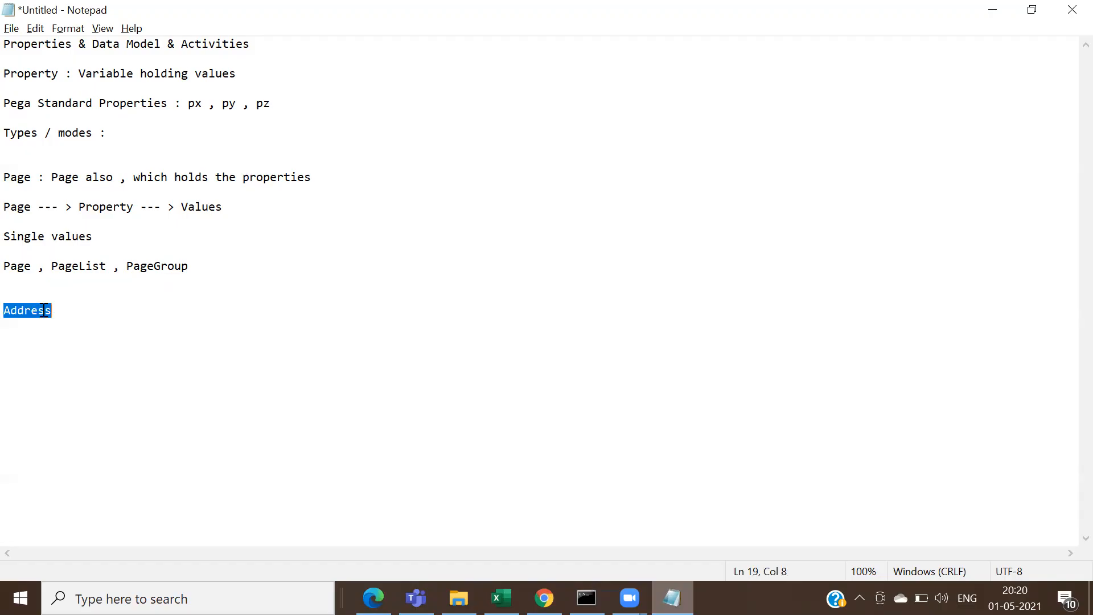
Step: Extend the "Address" line in the notes to read "Address.H.NO"
double_click(18, 265)
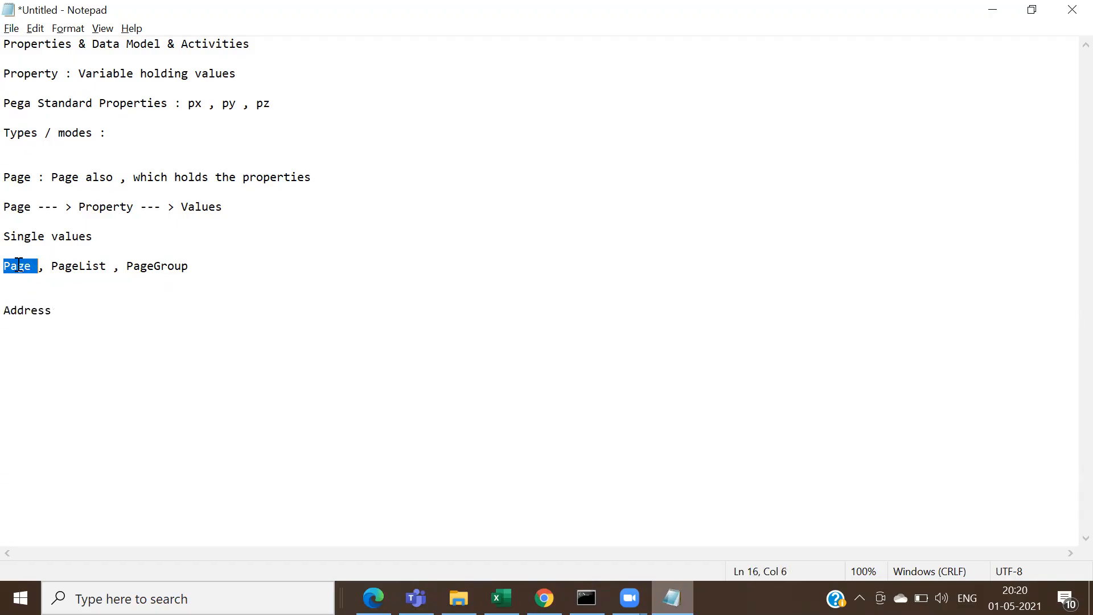
double_click(30, 311)
left_click(65, 309)
type(".")
type("H.NO")
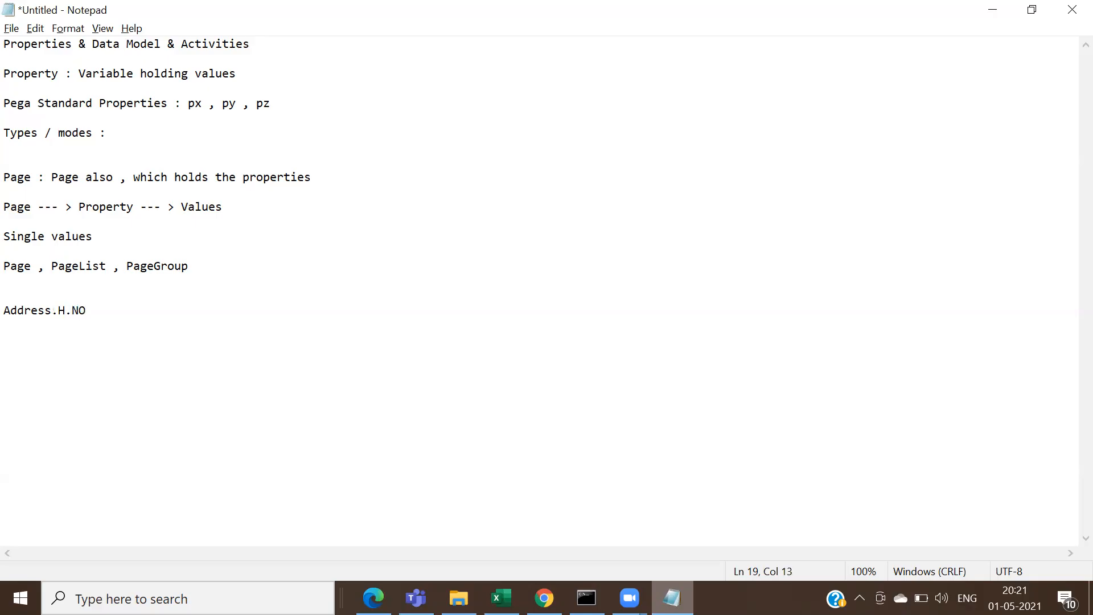
Step: Add the lines "Address.SteetName" and "Address.City" below "Address.H.NO"
key("Return")
type("Address.SteetName")
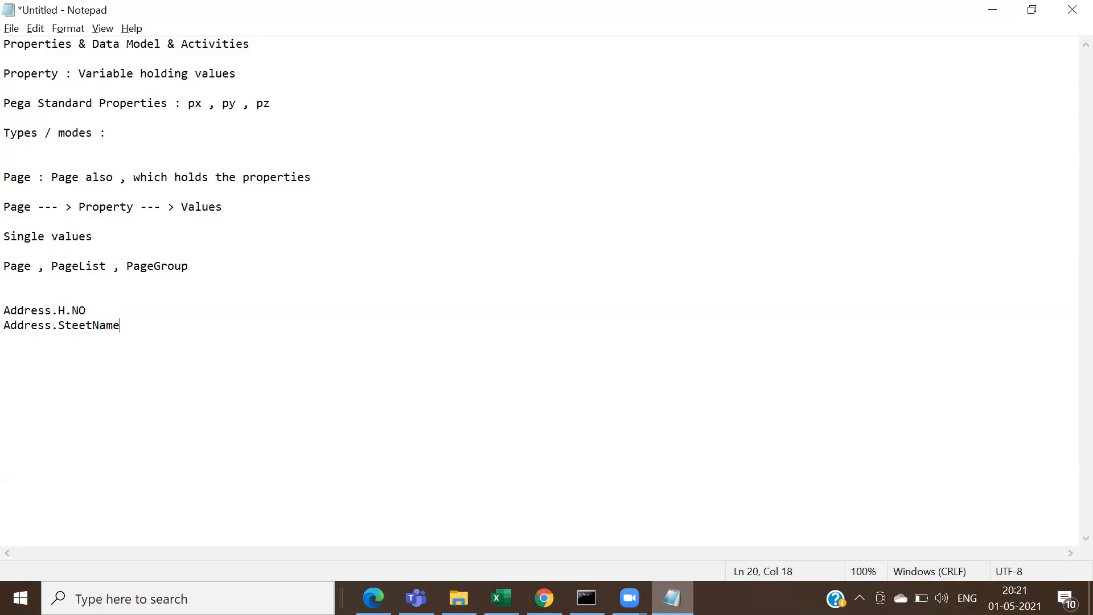
key("Return")
type("Address.City")
Step: Add the line "Addres.State" below "Address.City"
key("Return")
type("Addres")
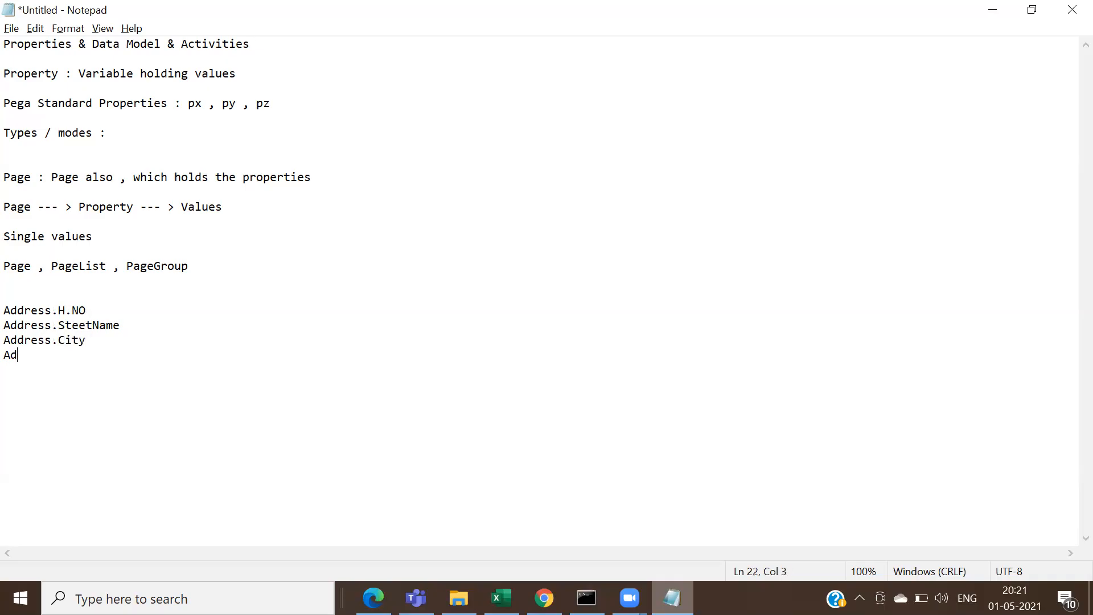
type("\\")
key("Home")
key("BackSpace")
key("Return")
key("Right")
key("Right")
key("Right")
key("Right")
key("BackSpace")
type(".State")
Step: Highlight the "Address" prefix, the "H.NO" part and all four address lines in the notes
double_click(32, 308)
left_click(33, 308)
left_click(51, 309)
left_click_drag(51, 309, 10, 305)
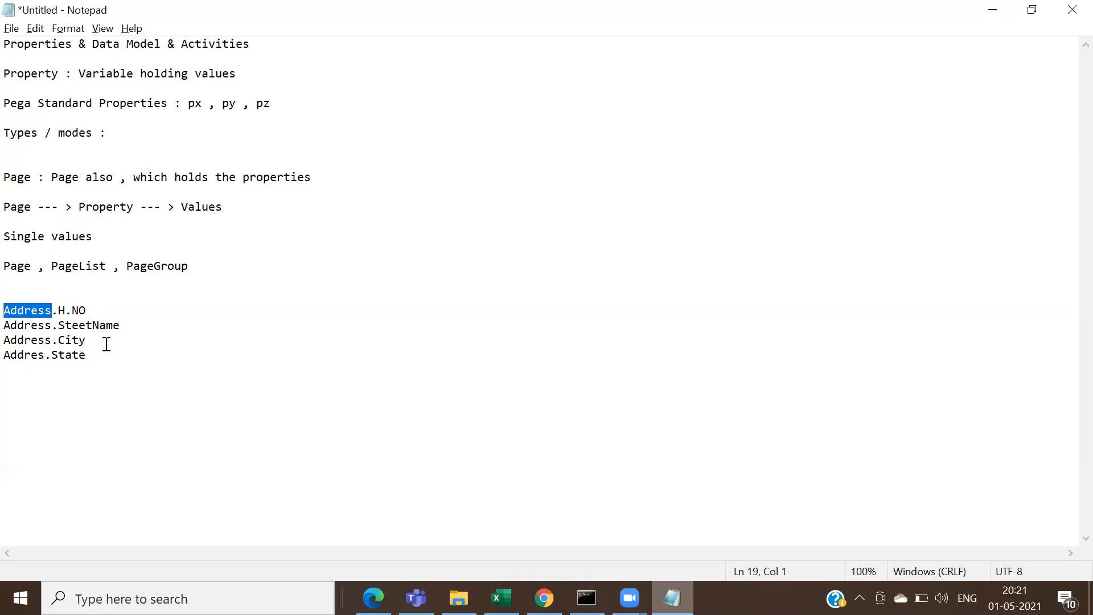
left_click_drag(91, 308, 61, 309)
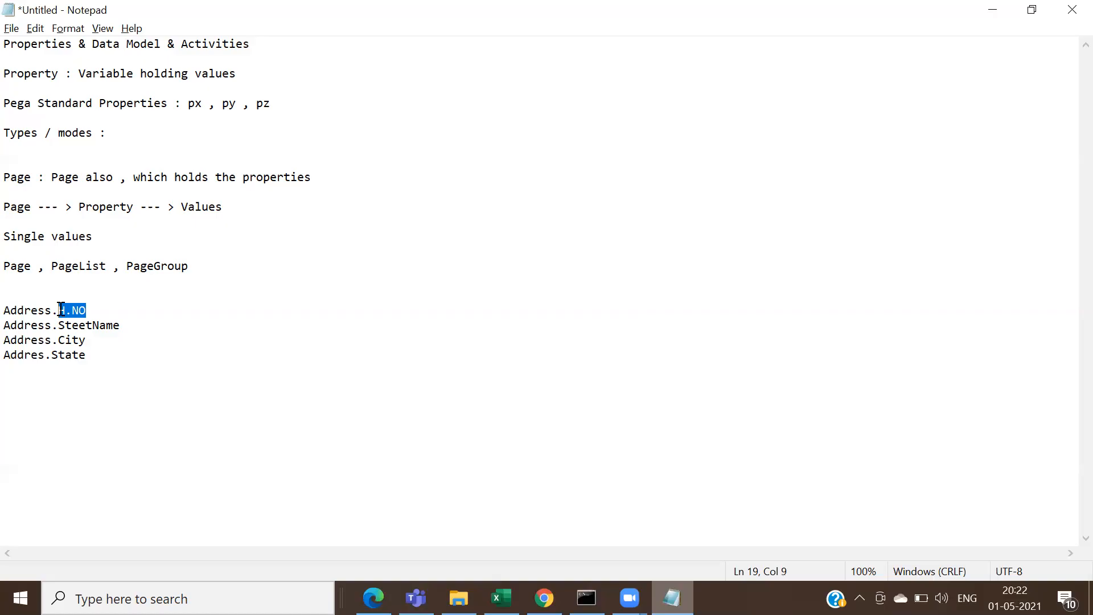
left_click(102, 310)
left_click_drag(89, 357, 10, 311)
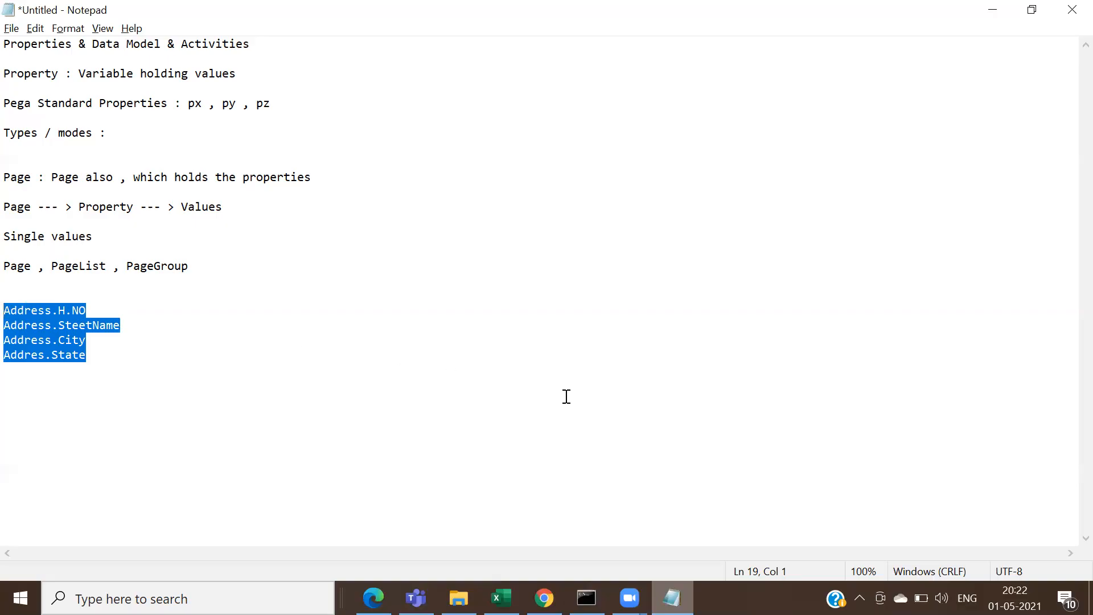
Step: Switch to Pega Dev Studio, dismiss the property type choices and examine the Loans class's Data Model rules
key("alt+Tab")
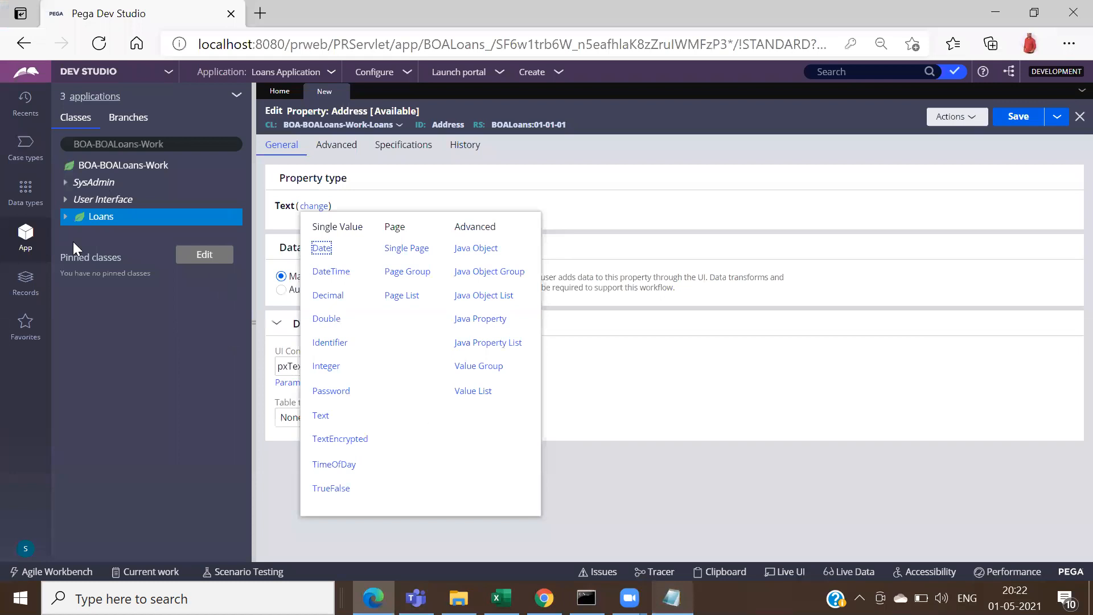
left_click(704, 394)
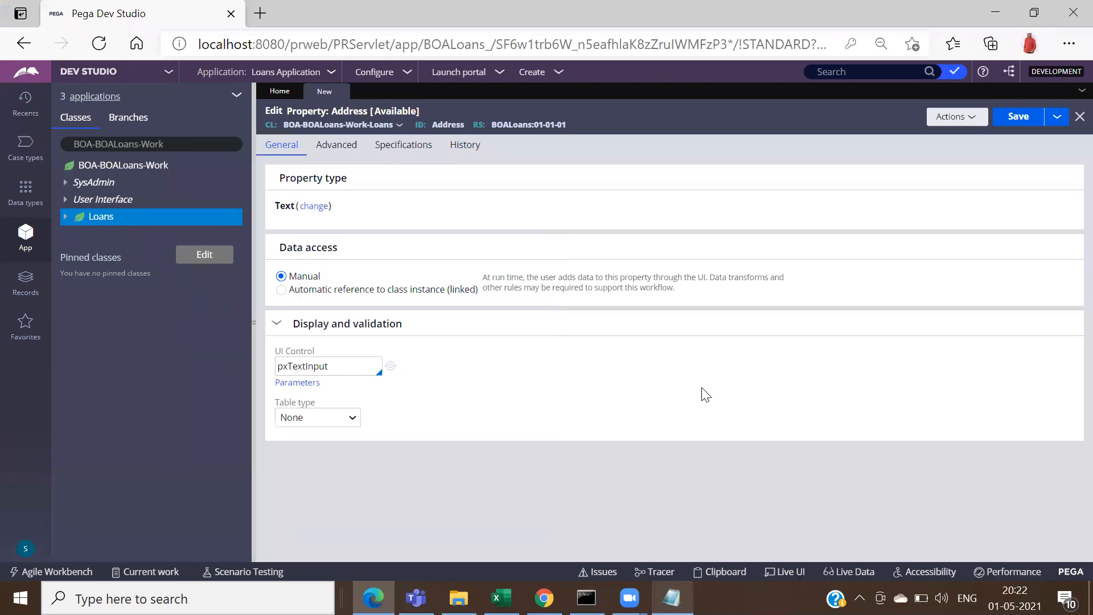
left_click(65, 216)
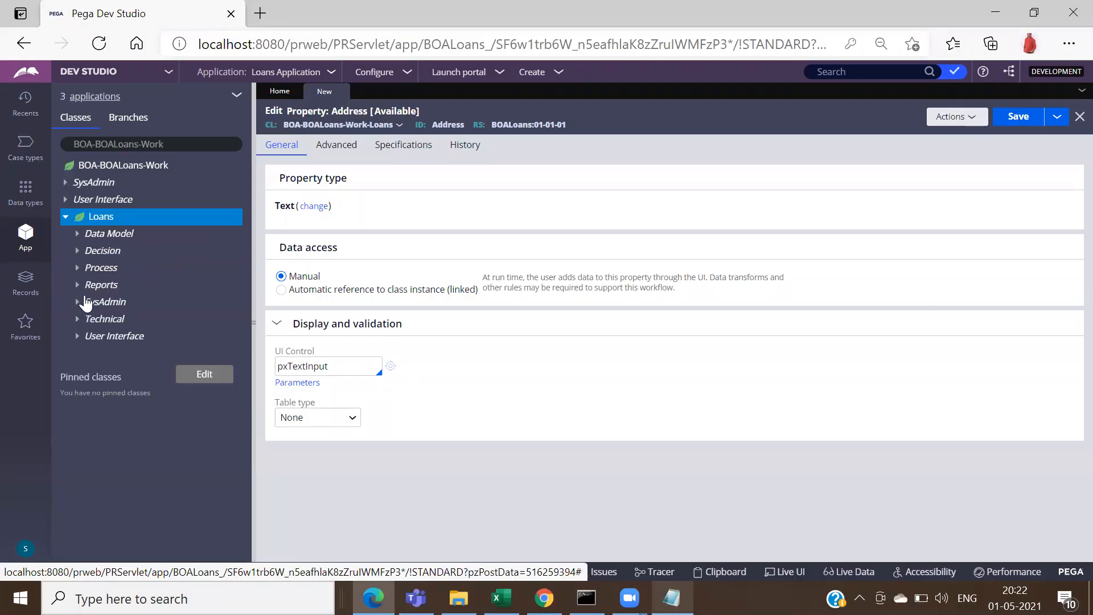
left_click(79, 235)
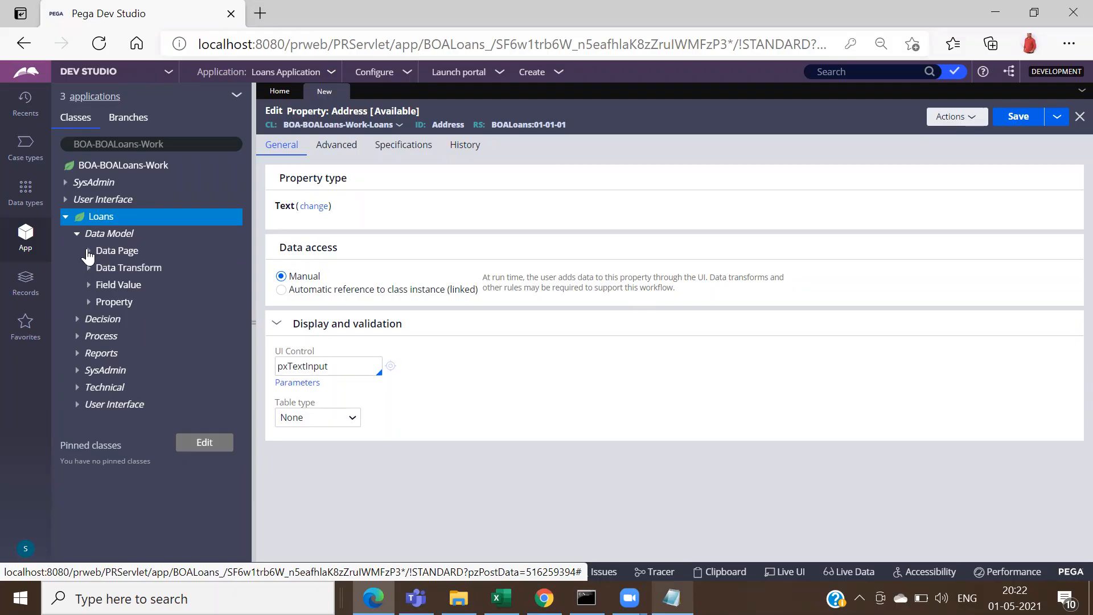
left_click(75, 236)
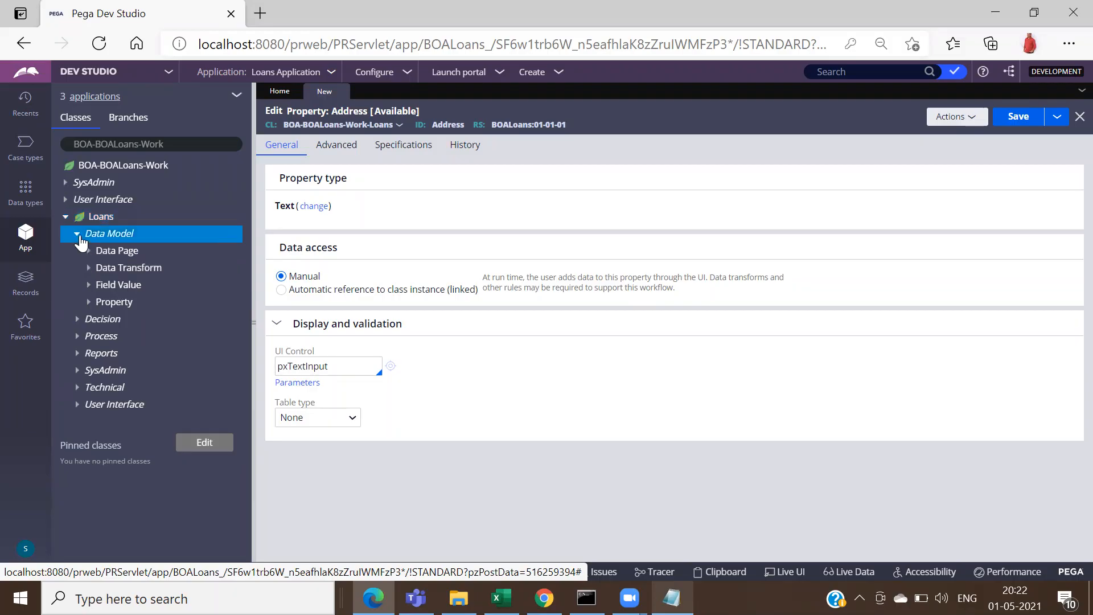
left_click(74, 234)
left_click(65, 217)
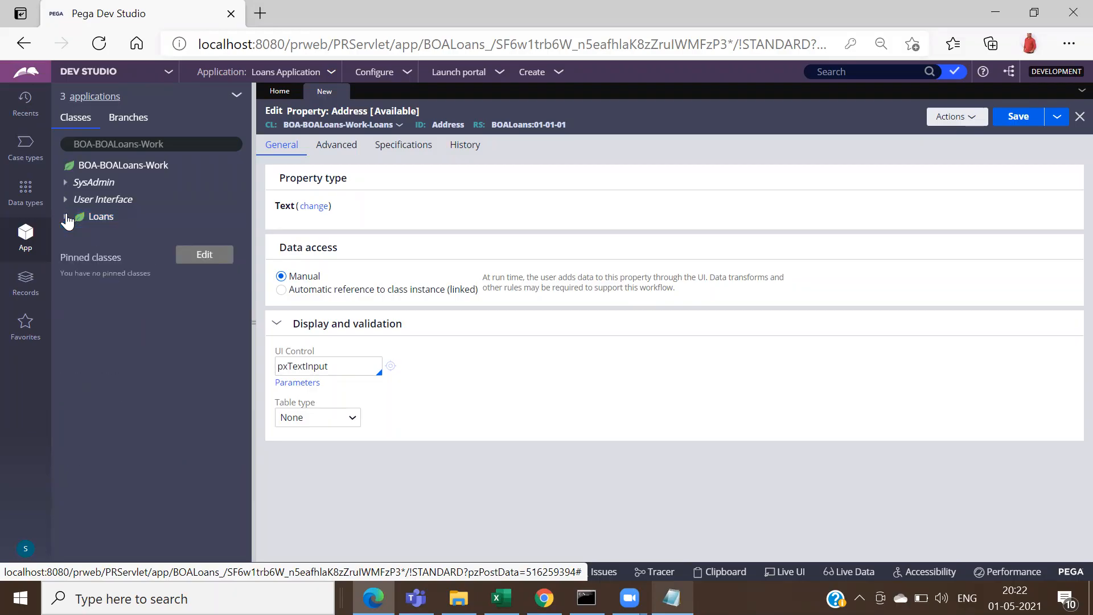
Step: Check the application's data types in the Data types explorer of Pega Dev Studio
key("alt+Tab")
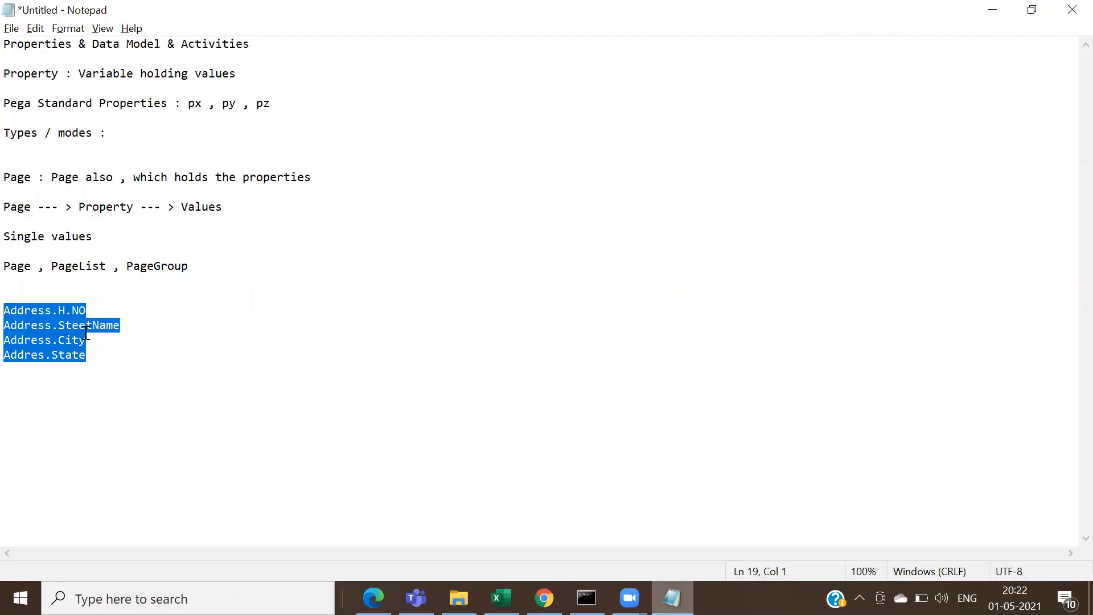
key("alt+Tab")
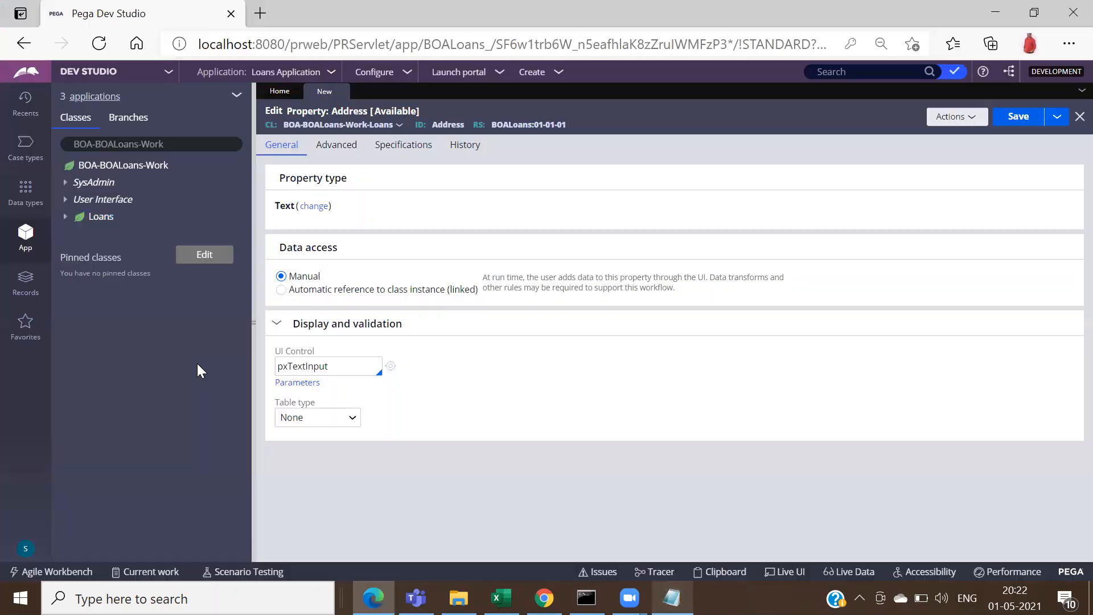
left_click(20, 198)
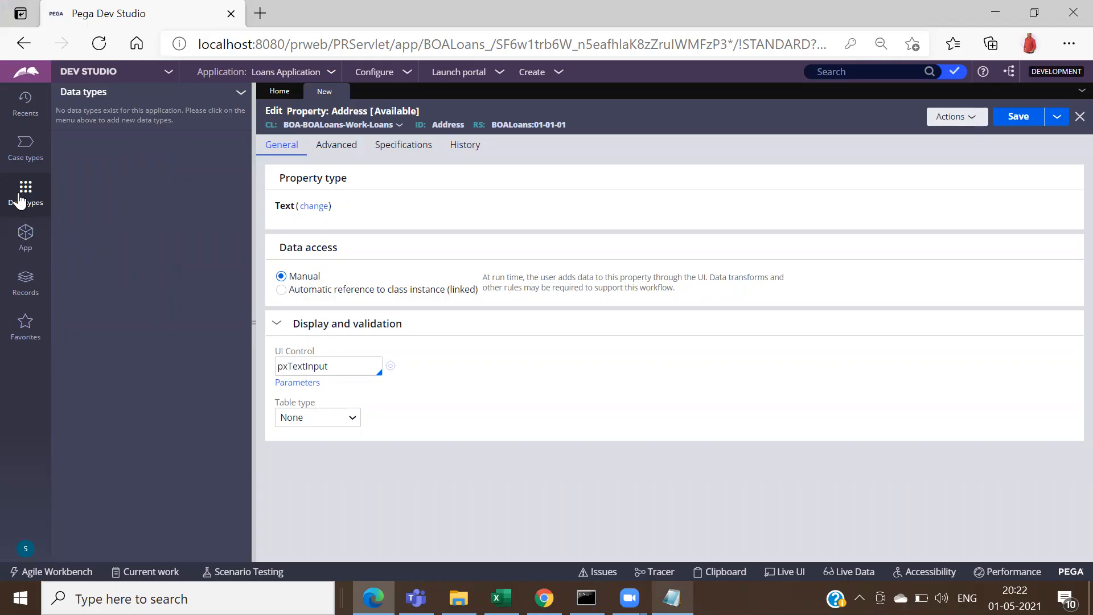
left_click(330, 78)
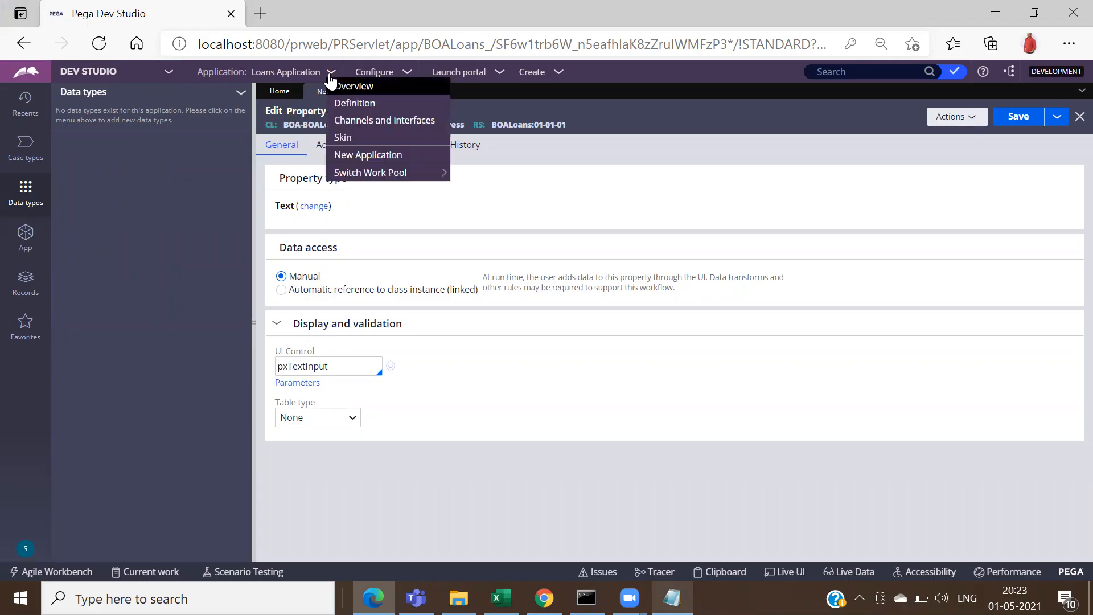
left_click(20, 240)
left_click(31, 204)
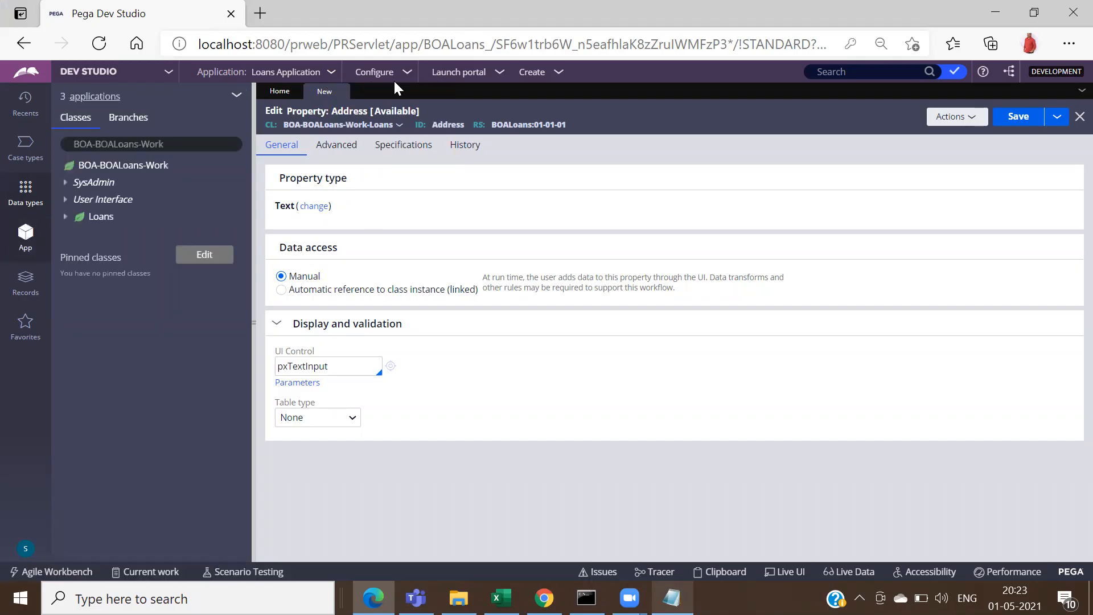
left_click(460, 79)
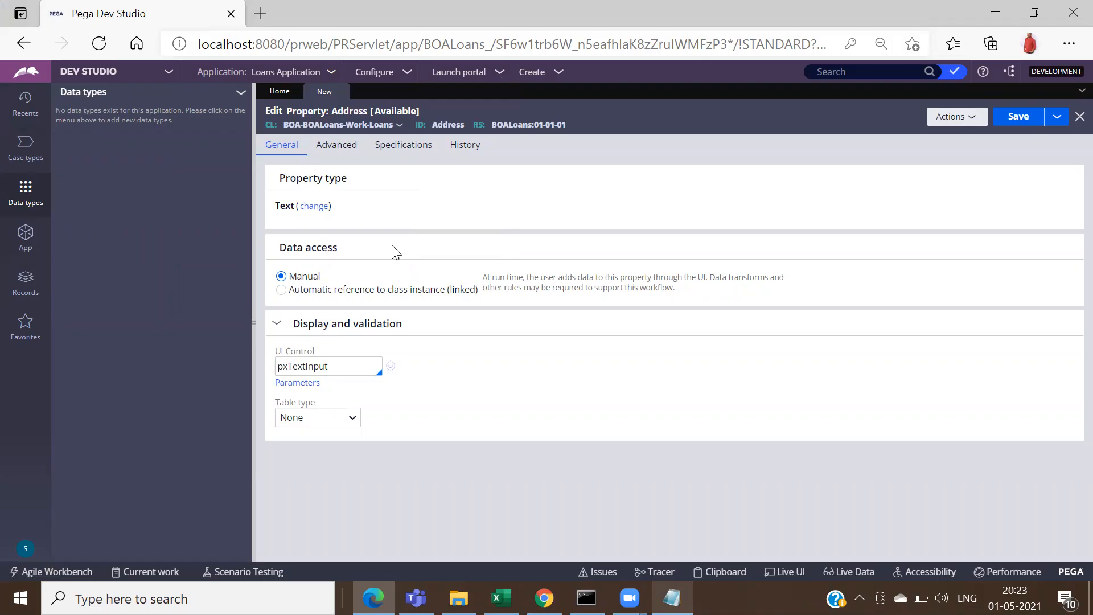
Step: Switch to the Notepad notes and add the line "Data tables / Data type" below the address lines, followed by two line breaks
key("alt+Tab")
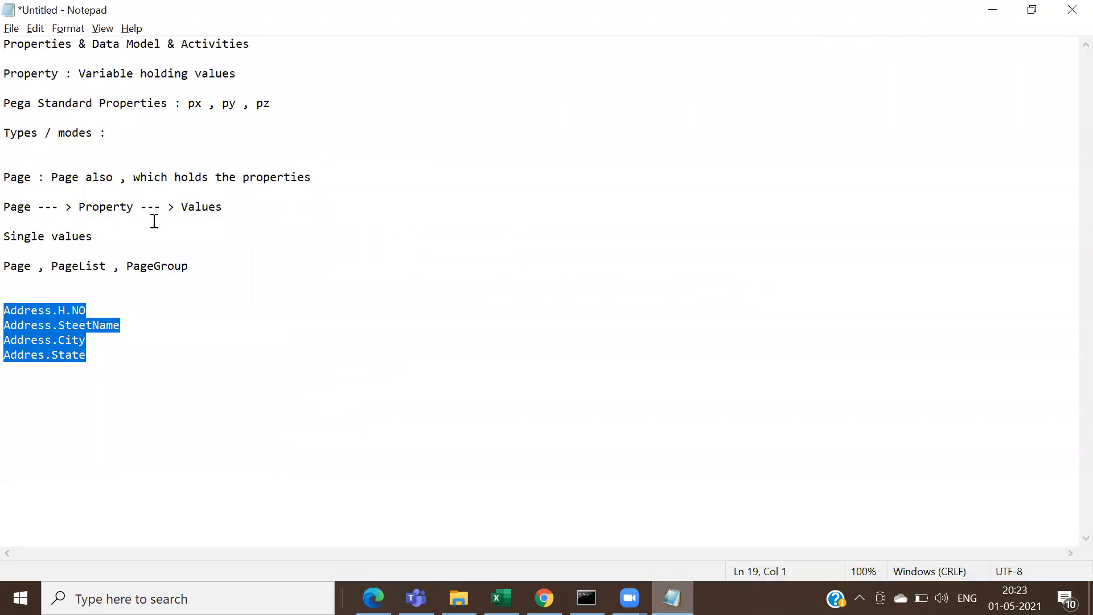
left_click(113, 364)
key("Return")
key("Return")
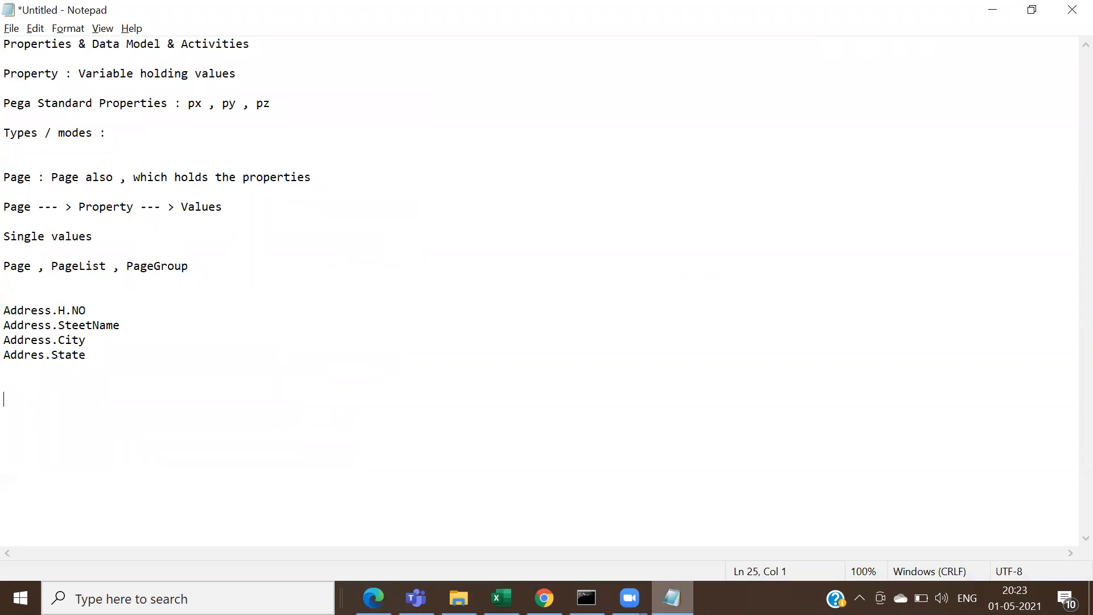
key("alt+Tab")
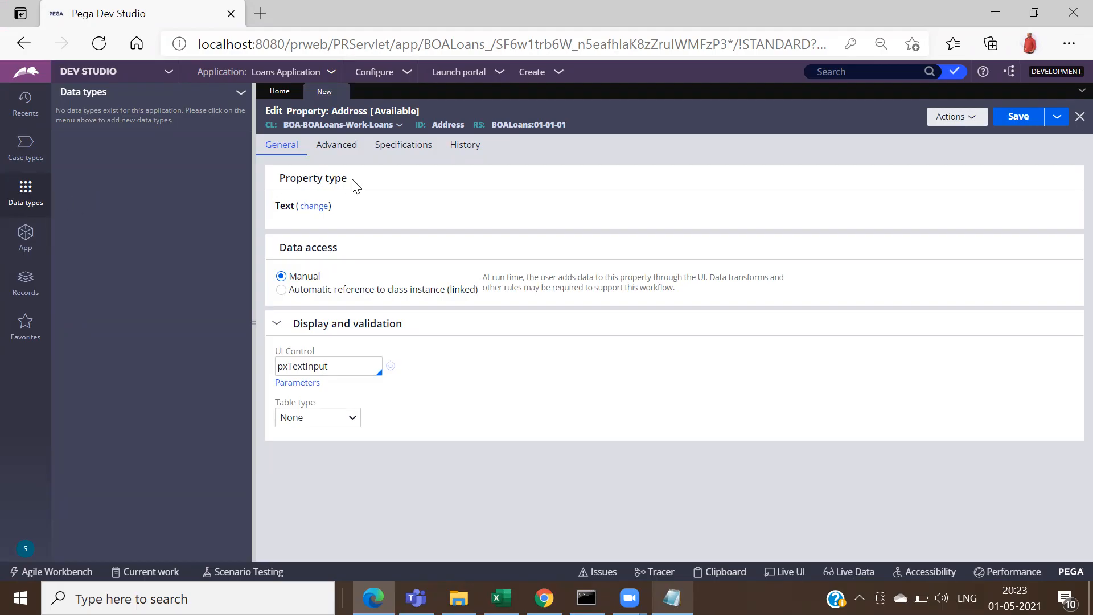
key("alt+Tab")
type("Data tables")
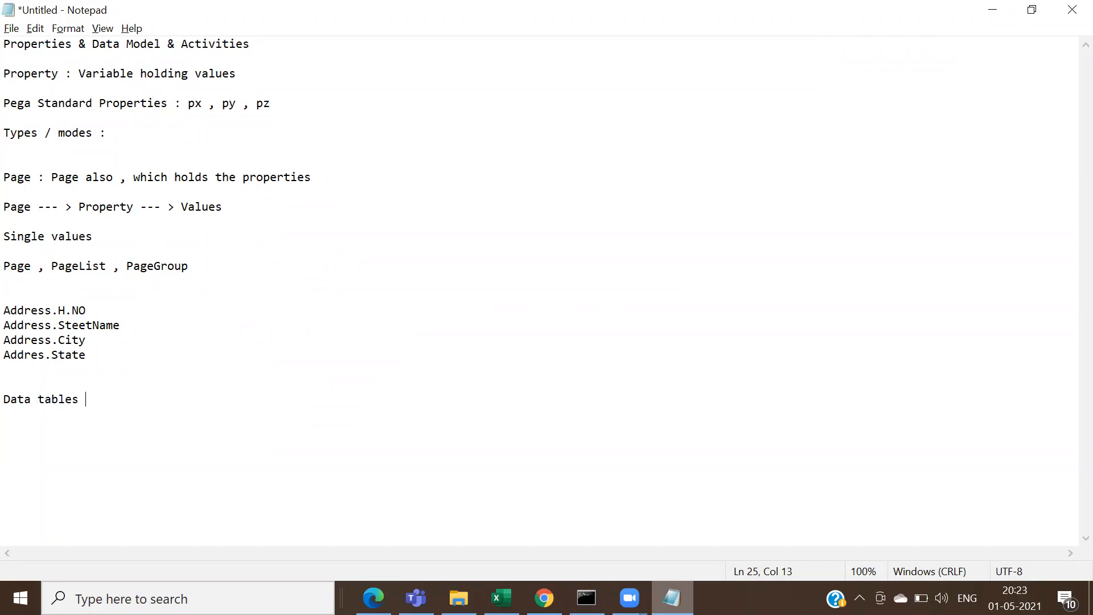
type(" / Data type")
key("Return")
key("Return")
Step: Return to the Notepad notes and point out "Page" in the "Page , PageList , PageGroup" line
key("alt+Tab")
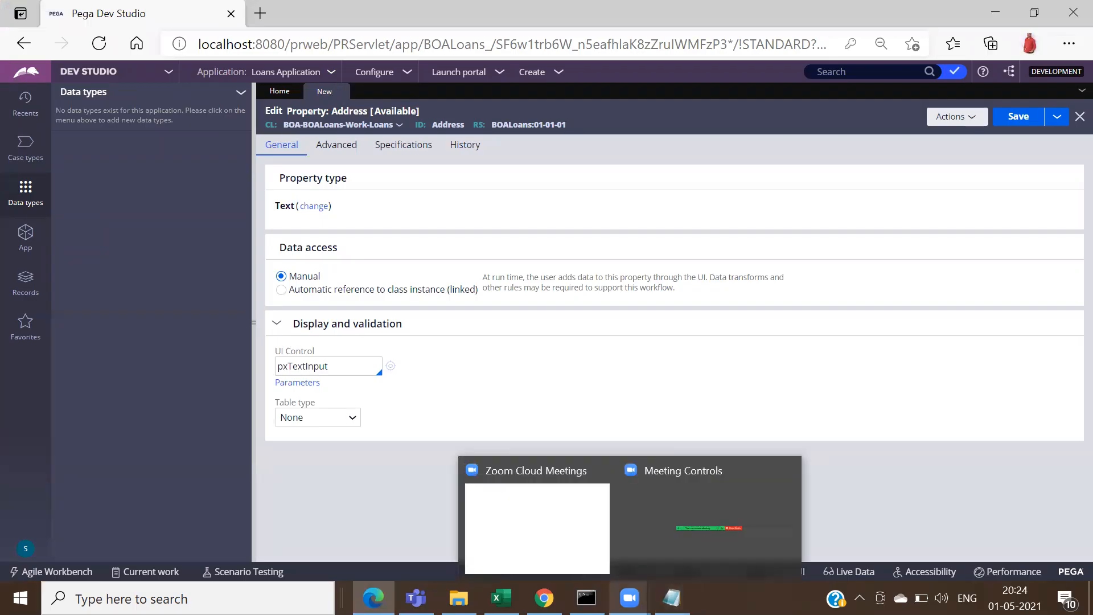
left_click(672, 597)
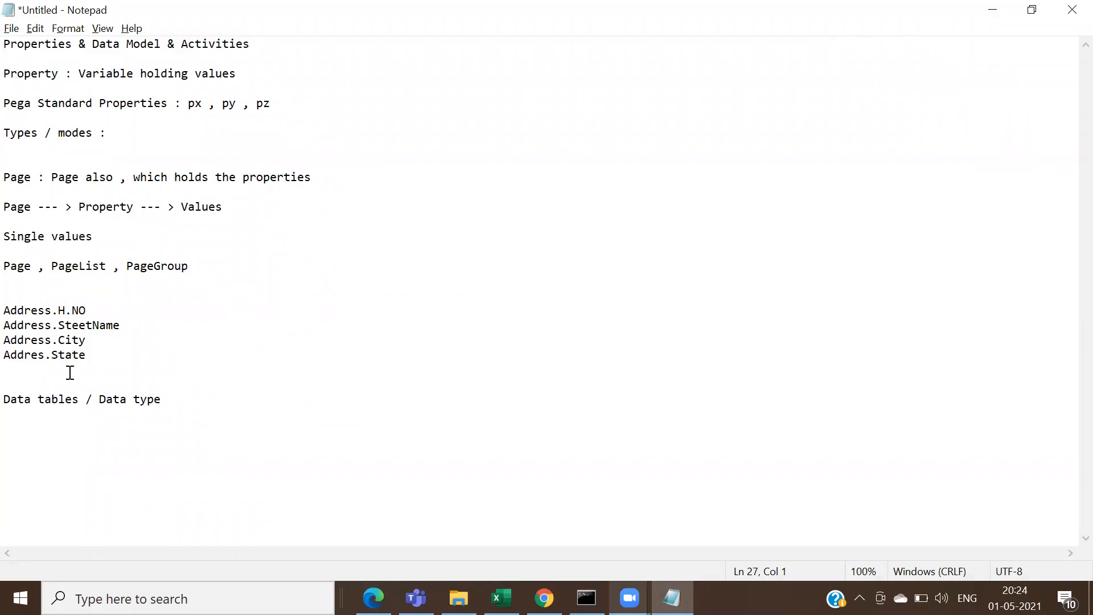
left_click(14, 271)
double_click(14, 271)
left_click(14, 271)
double_click(14, 271)
left_click(15, 271)
Step: Switch to Pega Dev Studio and change the Address property's type to Single Page
key("alt+Tab")
left_click(313, 207)
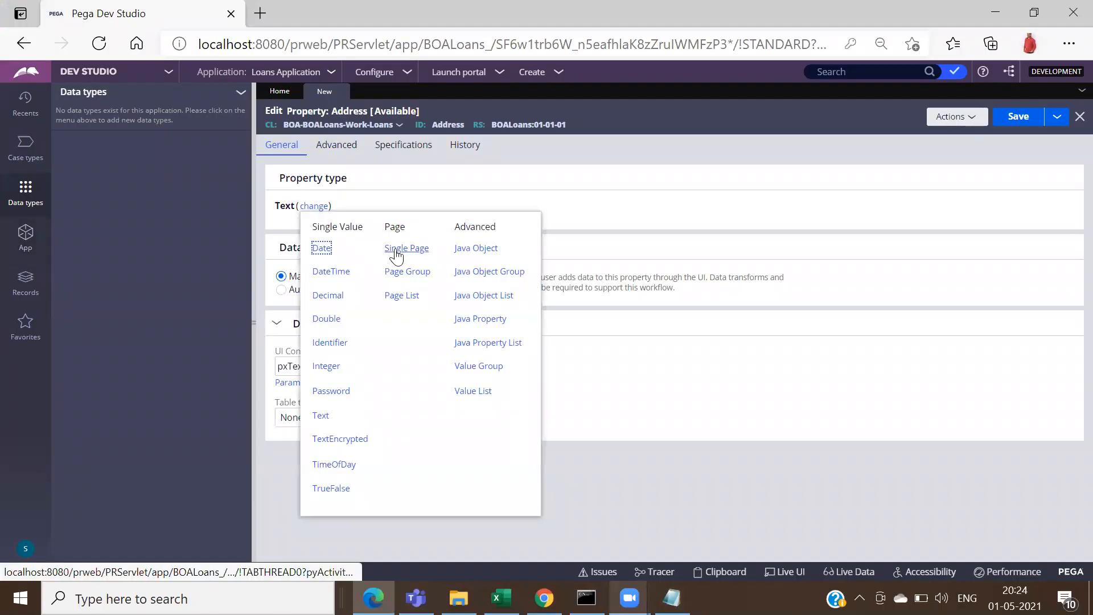
left_click(397, 250)
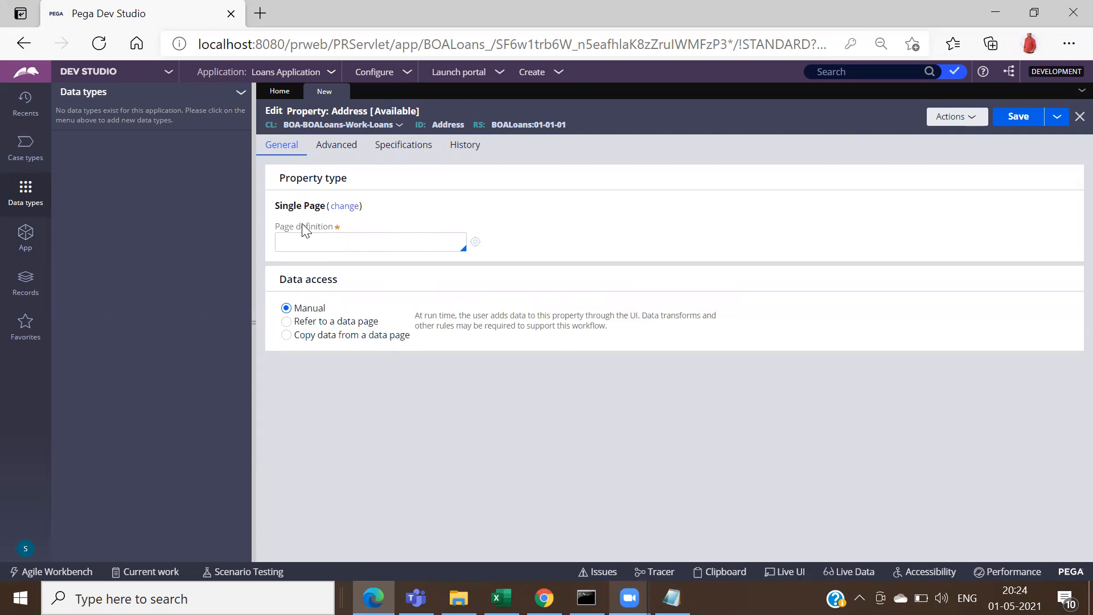
Step: Examine the required Page definition field of the Address property alongside the property's ID
double_click(303, 226)
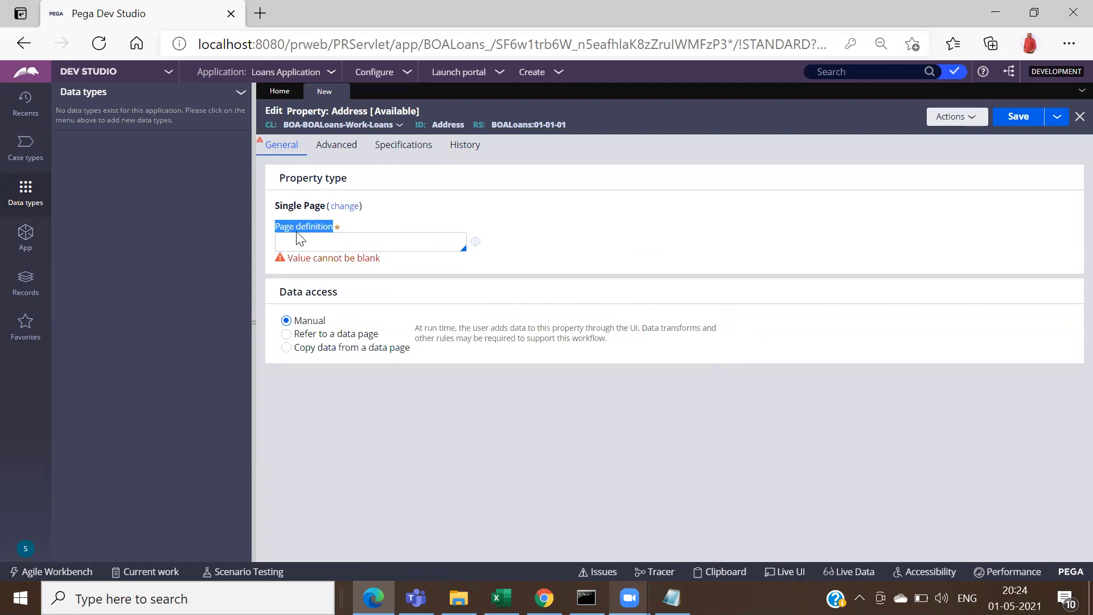
left_click(302, 242)
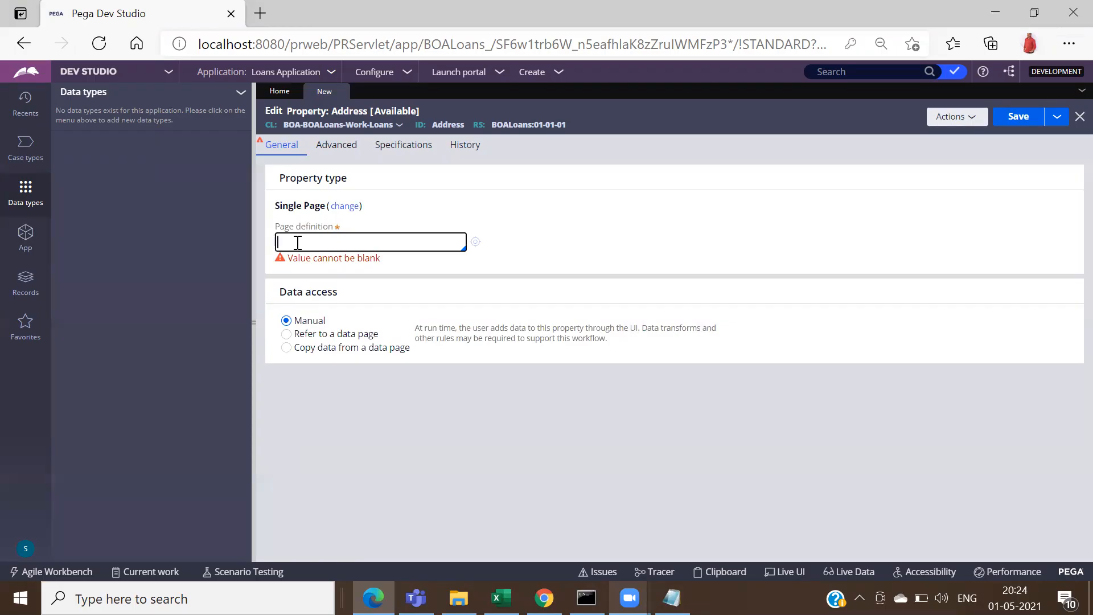
double_click(446, 126)
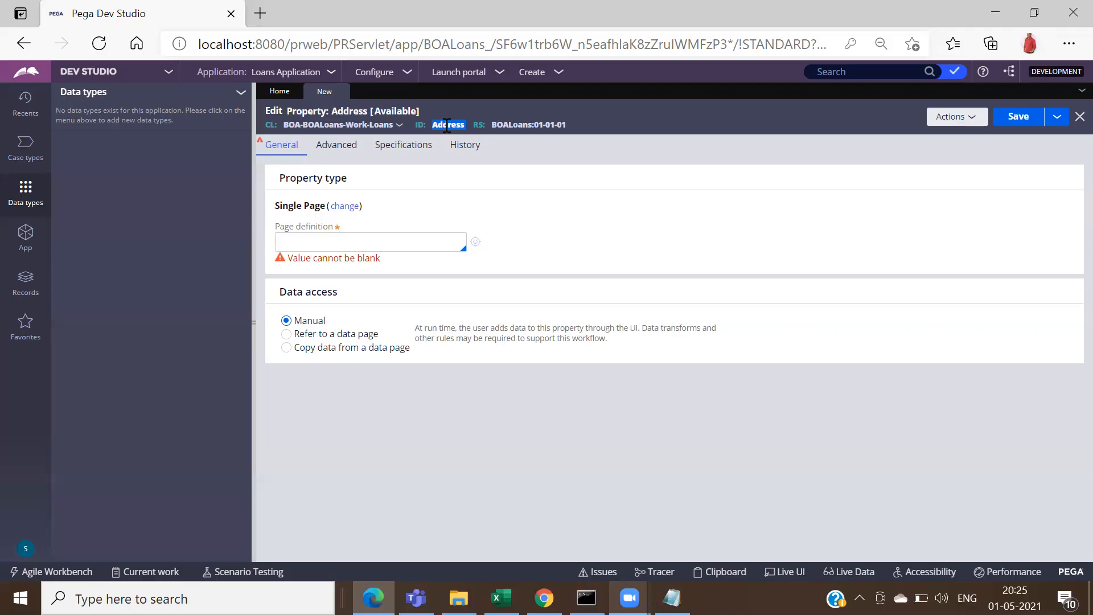
left_click(302, 240)
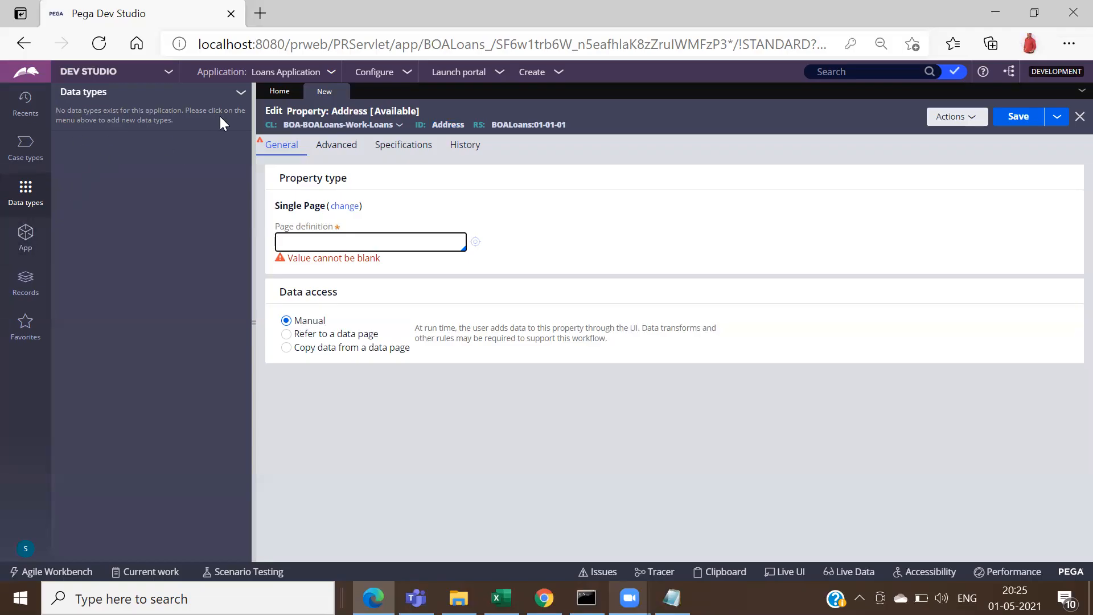
Step: Start adding a new data type to the application, with Account as both its label and description
left_click(241, 93)
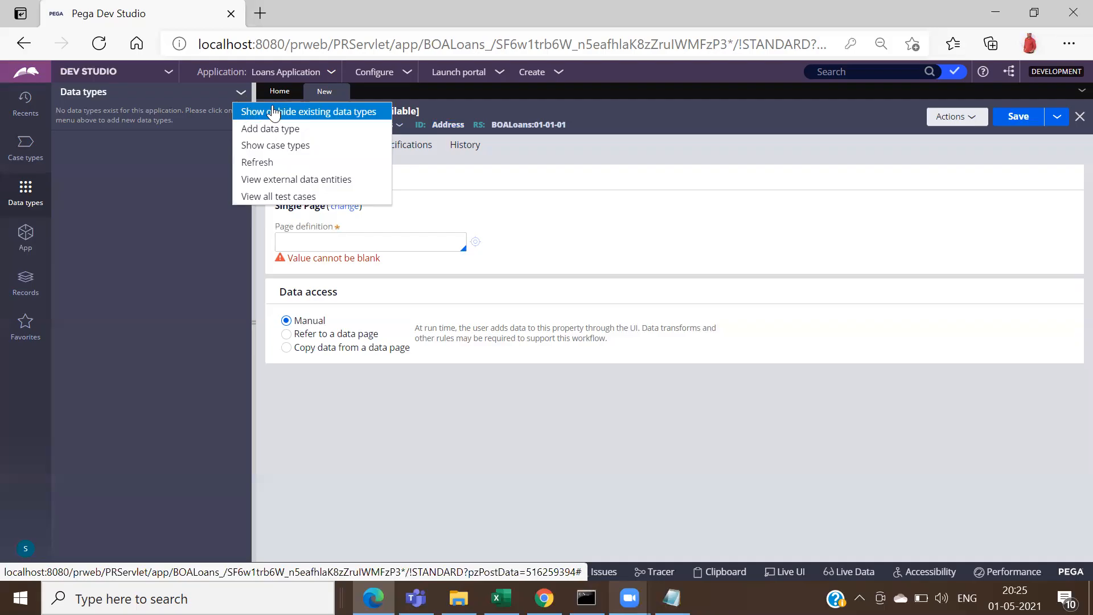
left_click(137, 231)
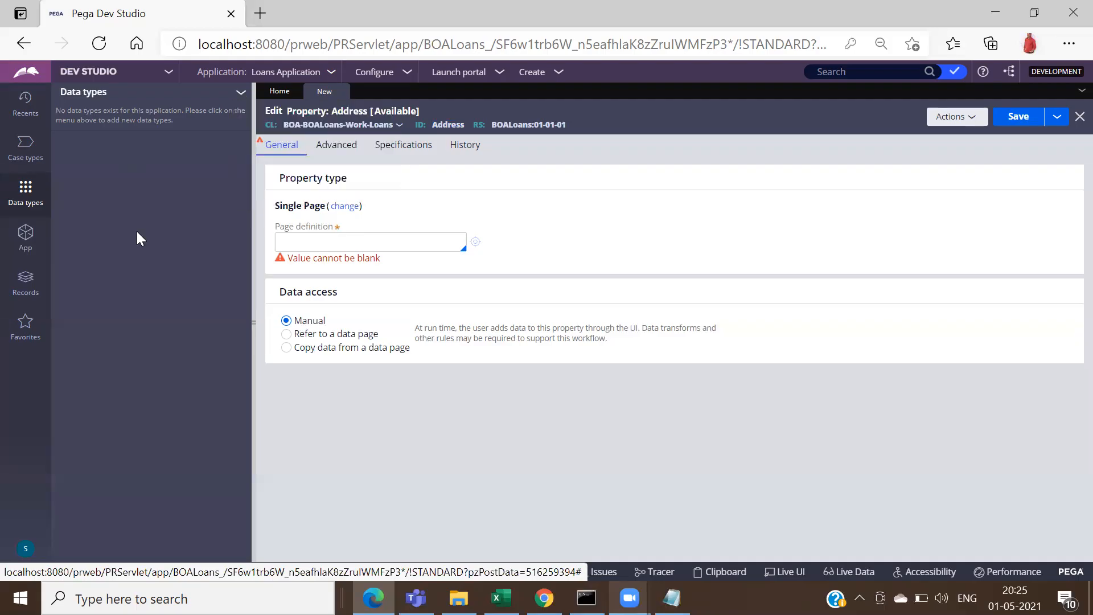
left_click(241, 92)
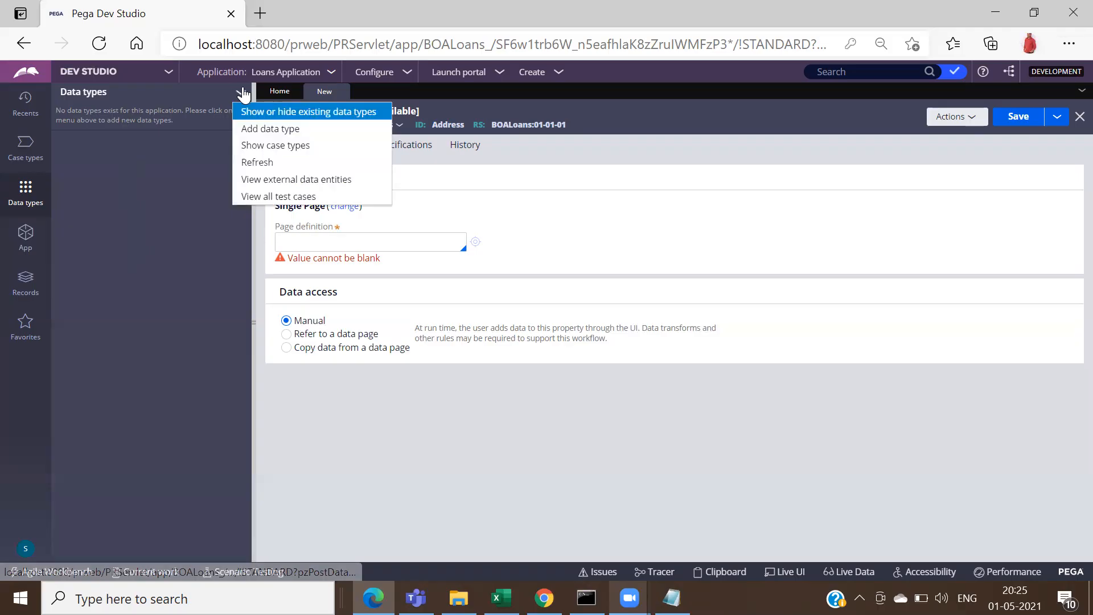
left_click(290, 130)
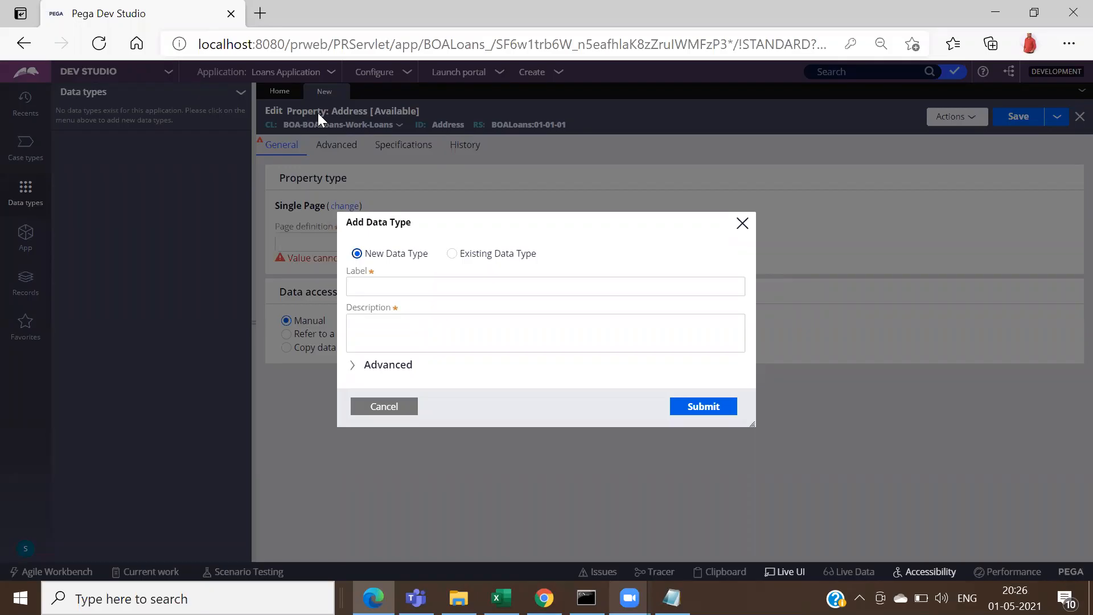
left_click(465, 290)
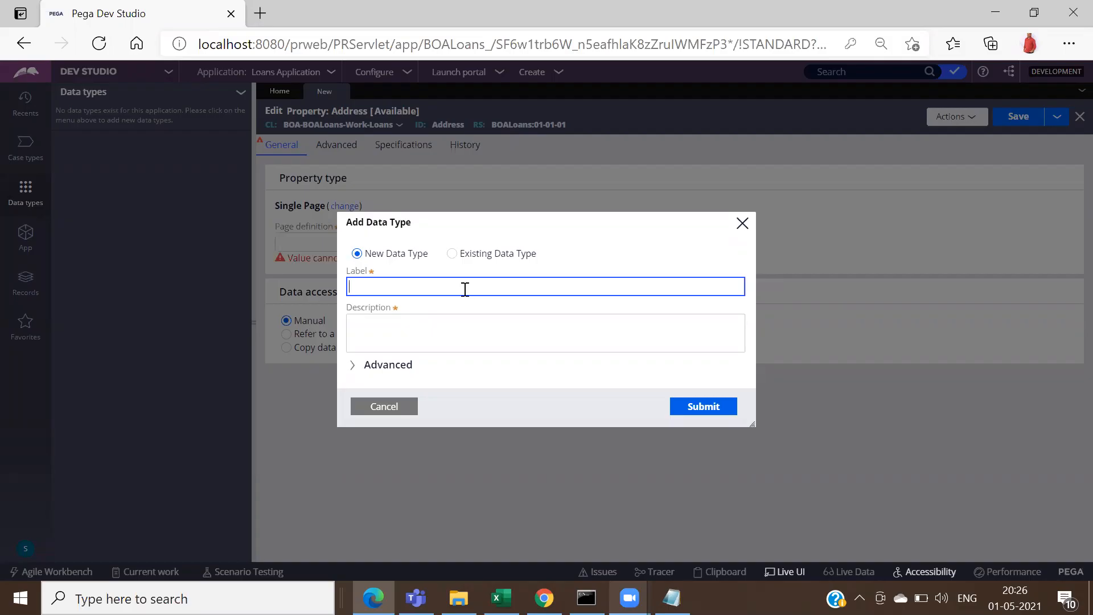
type("C")
key("BackSpace")
type("A")
key("BackSpace")
type("AccountData")
key("BackSpace")
key("BackSpace")
key("BackSpace")
key("BackSpace")
left_click(468, 335)
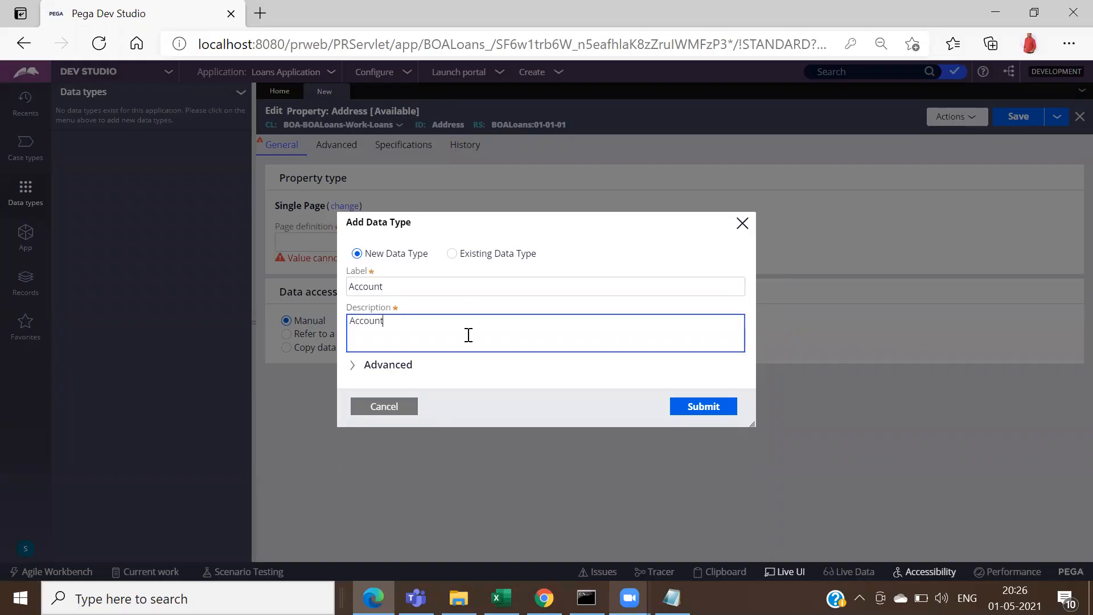
Step: Review the advanced settings and create the Account data type under parent class BOA-BOALoans-Data in the BOALoans ruleset
left_click(353, 365)
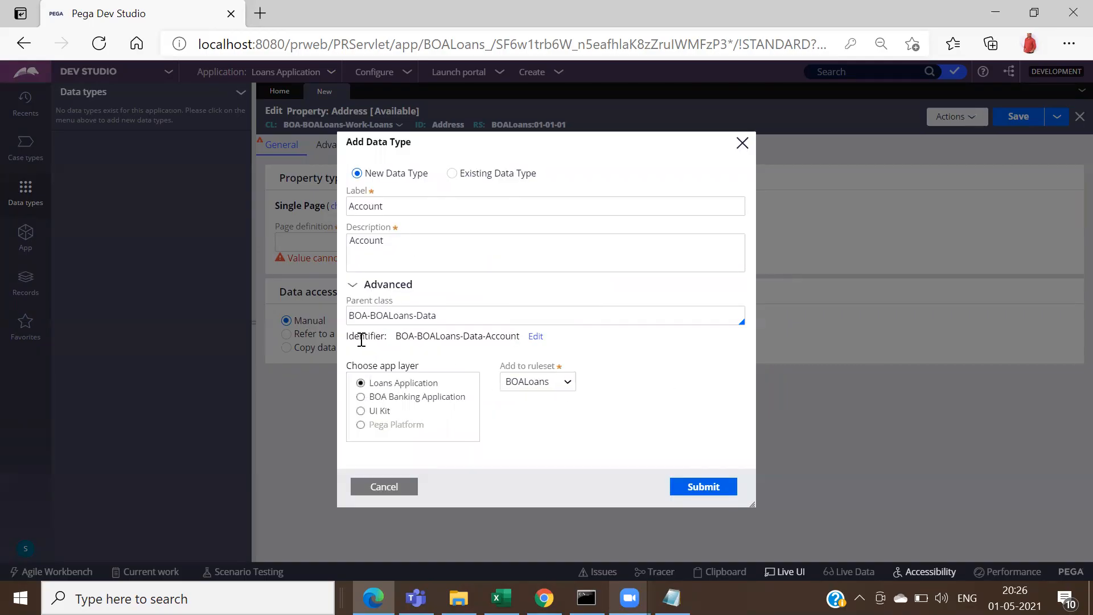
left_click(354, 319)
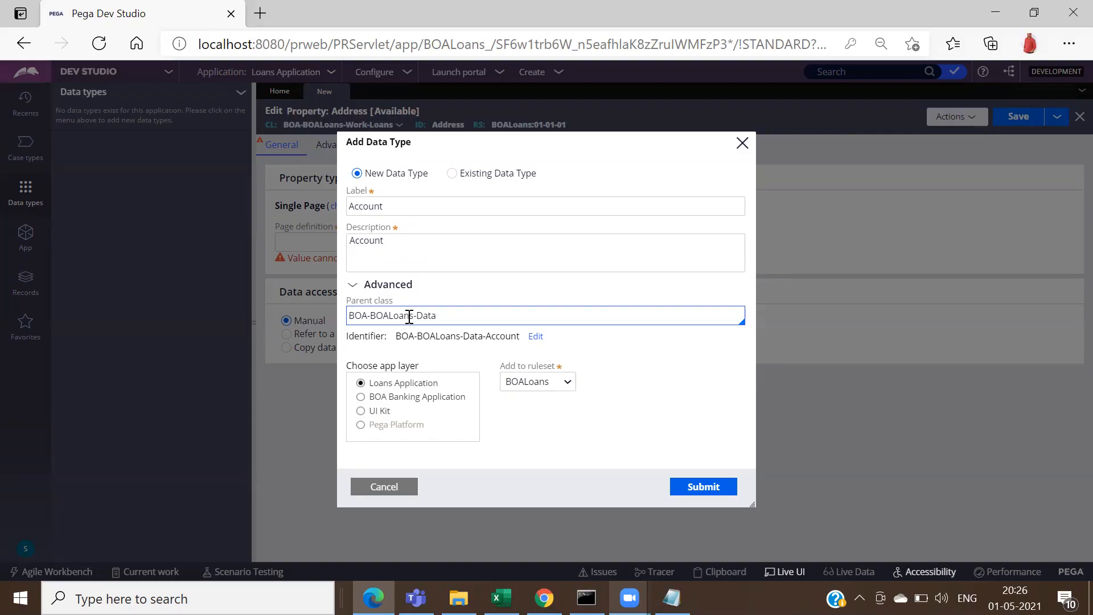
left_click(396, 203)
type("s")
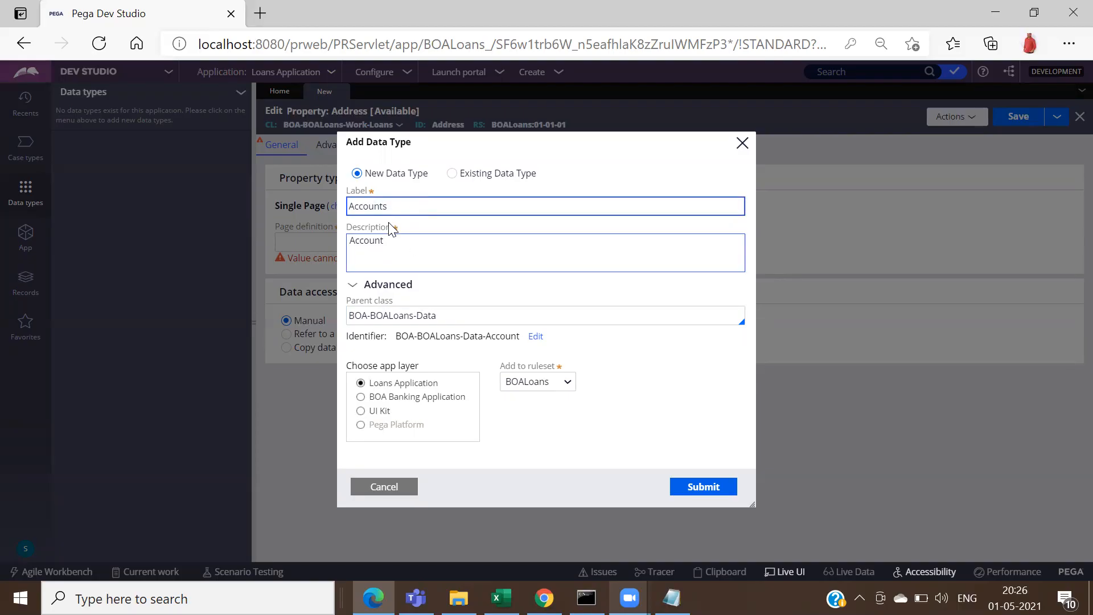
key("BackSpace")
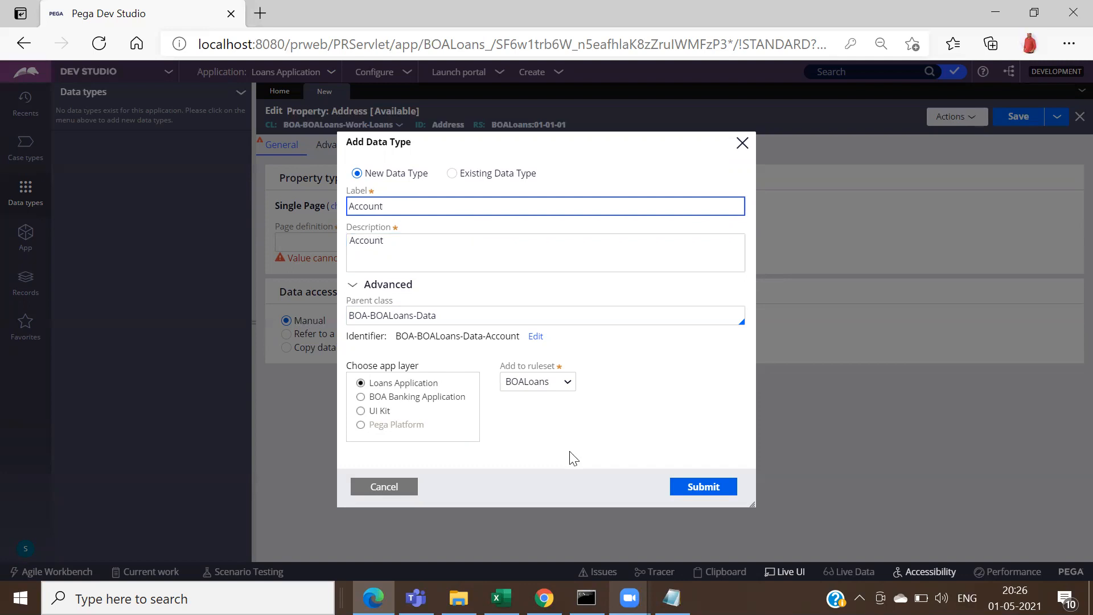
left_click(706, 487)
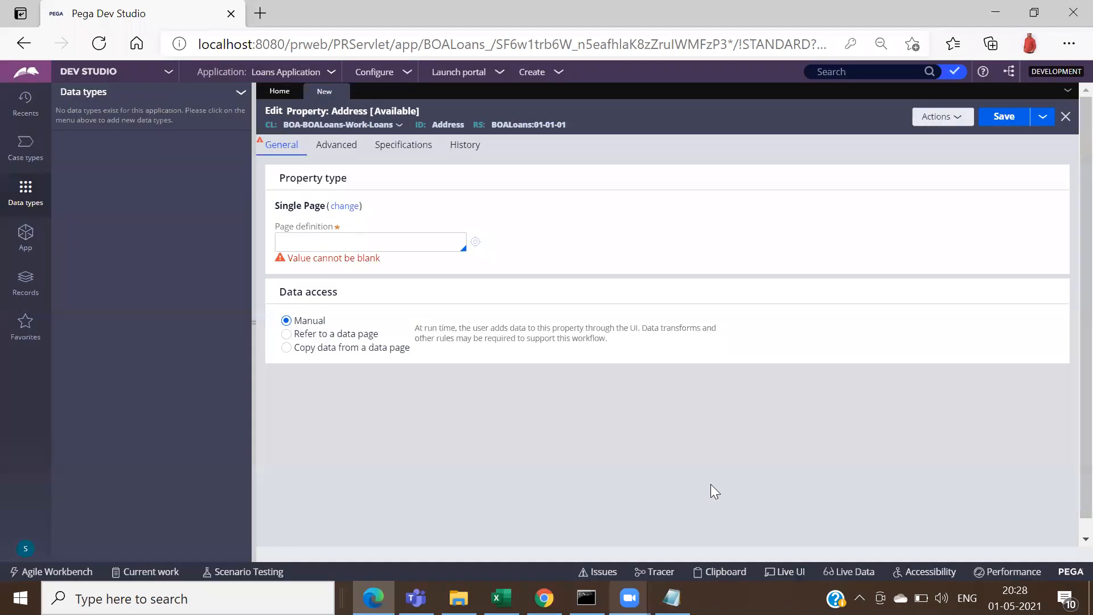
Step: Add a field named AccountNumber of type Integer to the Account data type's data model
left_click(340, 91)
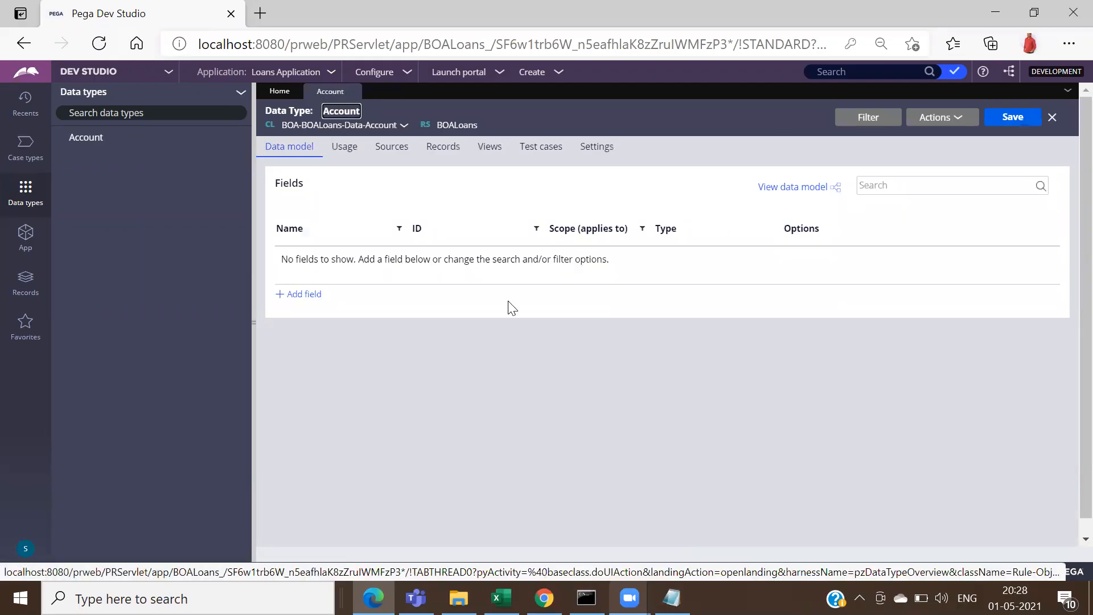
left_click(301, 298)
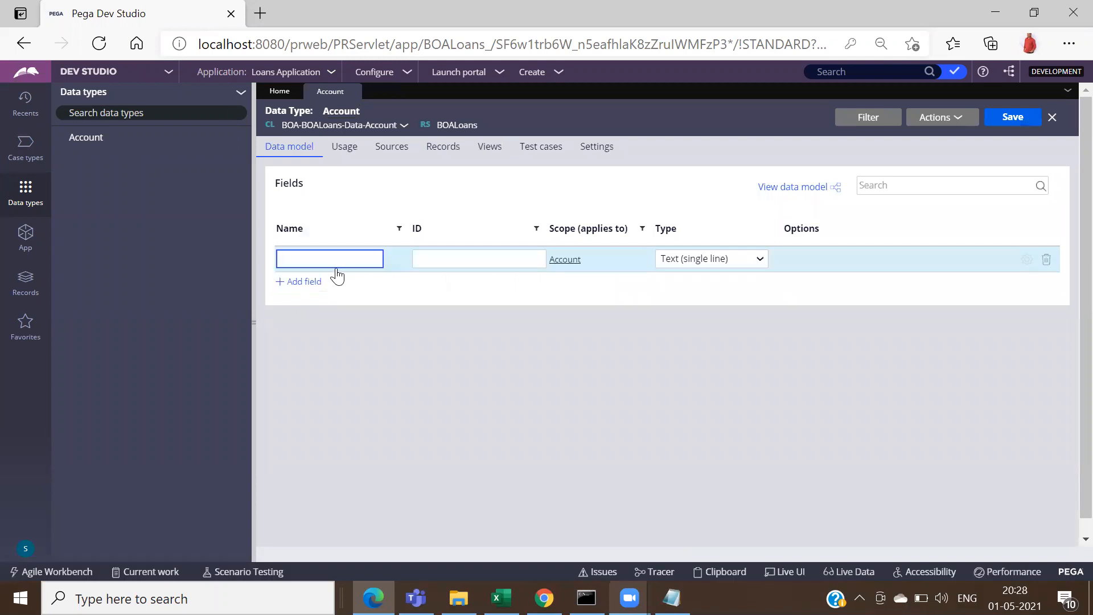
left_click(331, 259)
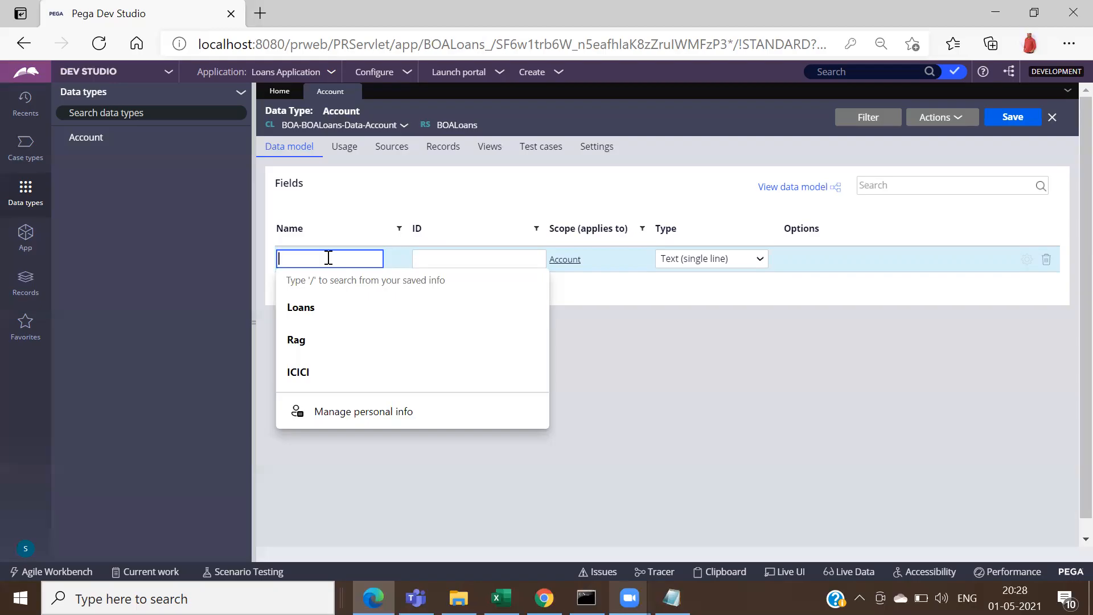
type("AccountNumber")
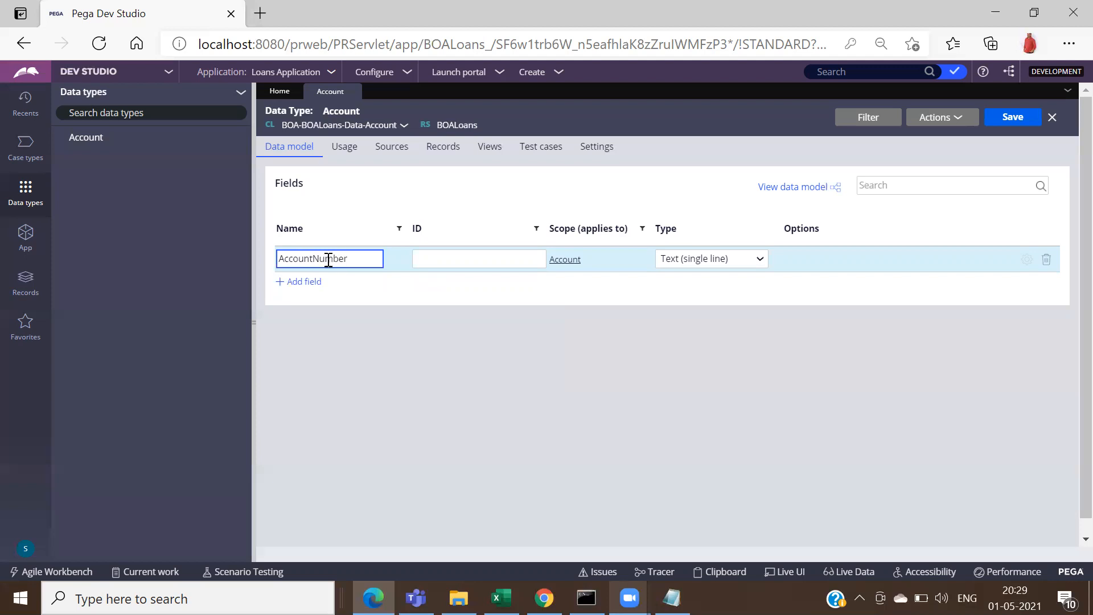
left_click(704, 257)
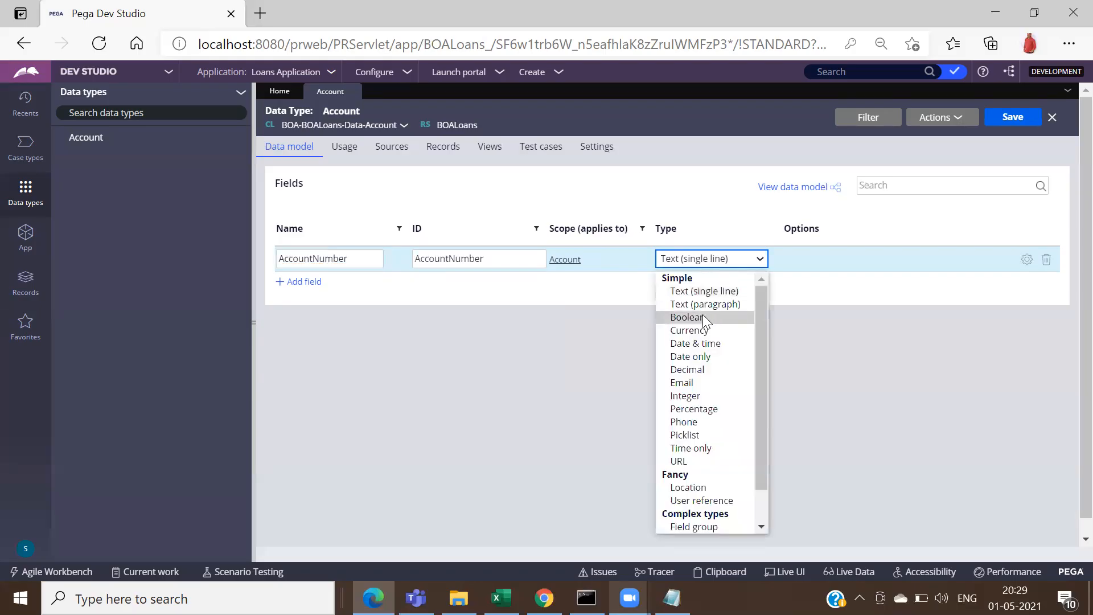
left_click(686, 396)
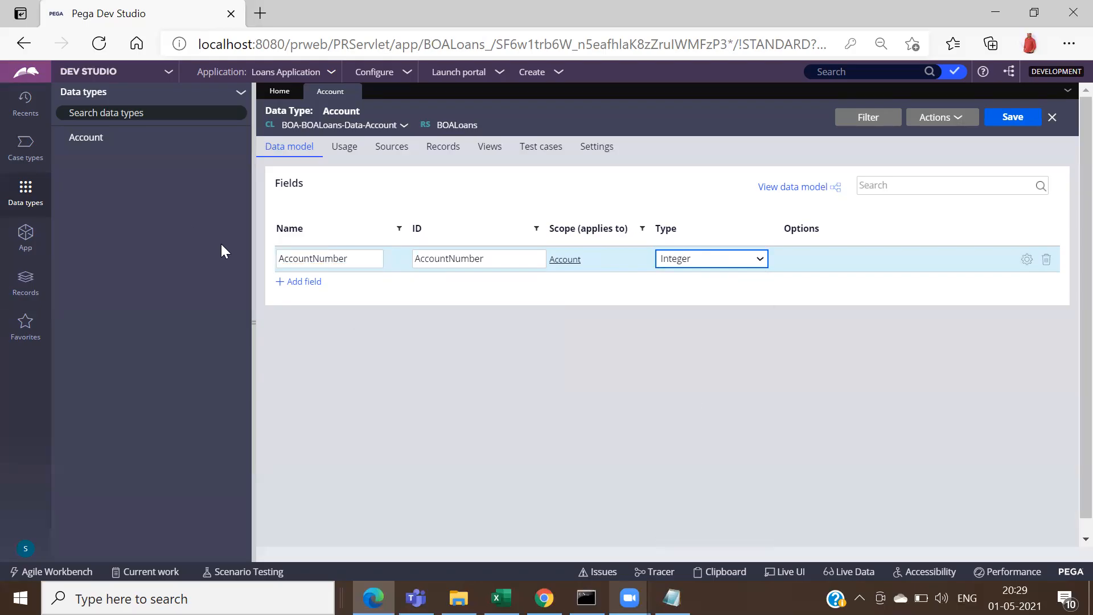
Step: Add a second field named AccountHolderName, leaving its type as Text (single line)
left_click(289, 283)
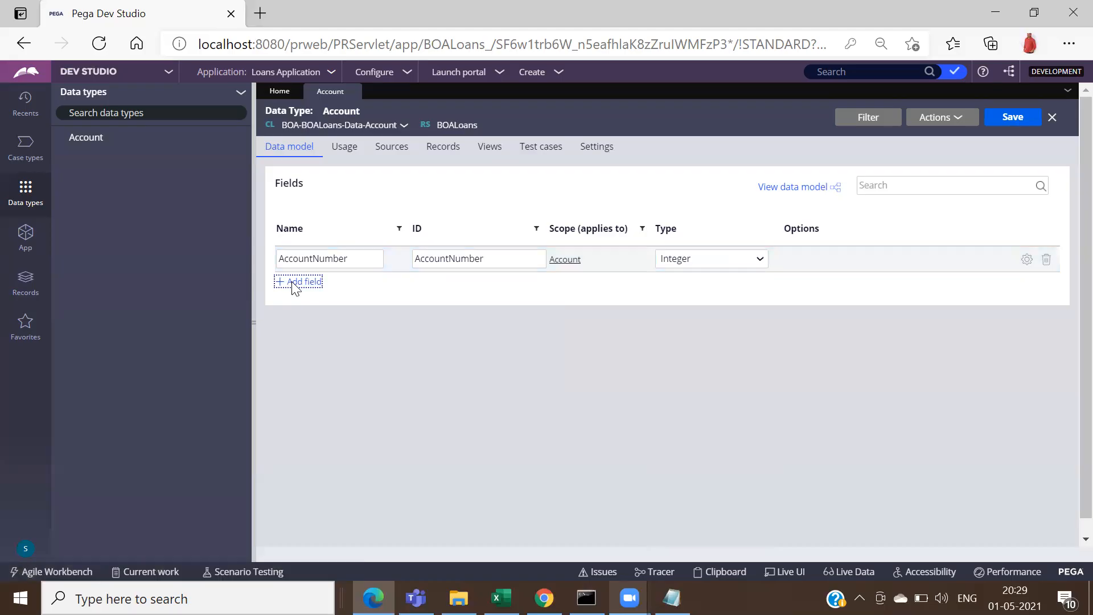
left_click(312, 281)
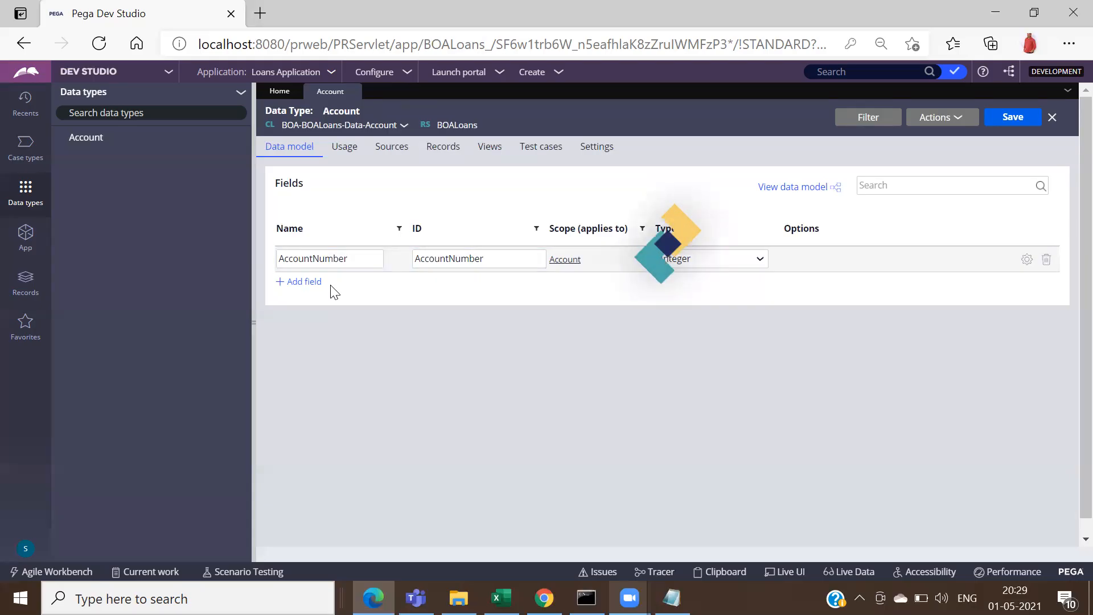
left_click(332, 283)
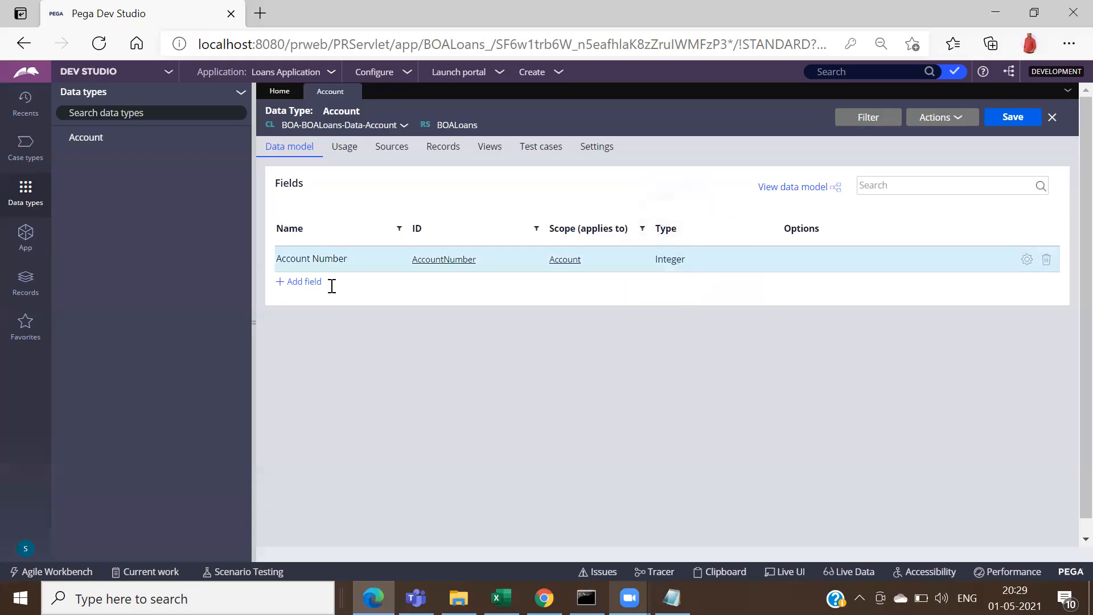
type("Acc")
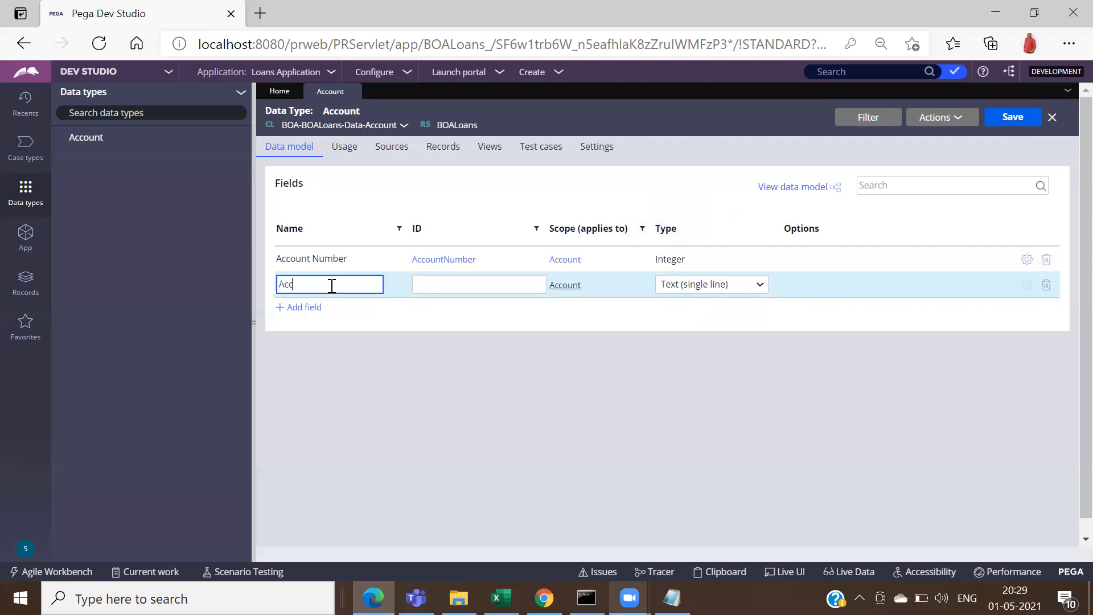
type("ountHolderName")
left_click(470, 284)
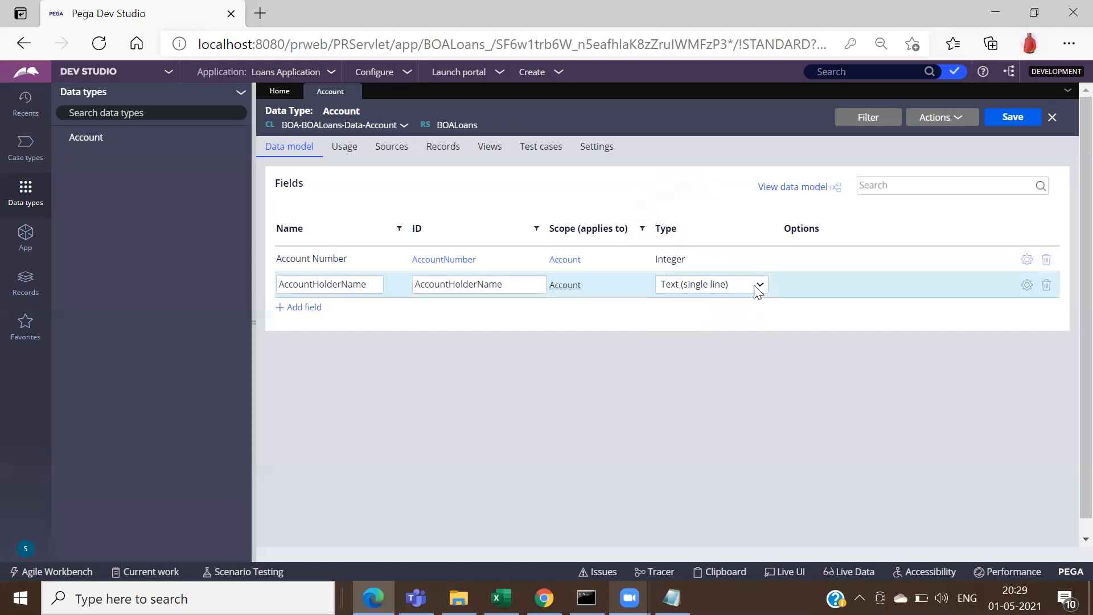
Step: Add a third field named ContactNumber and set its type to Phone
left_click(301, 308)
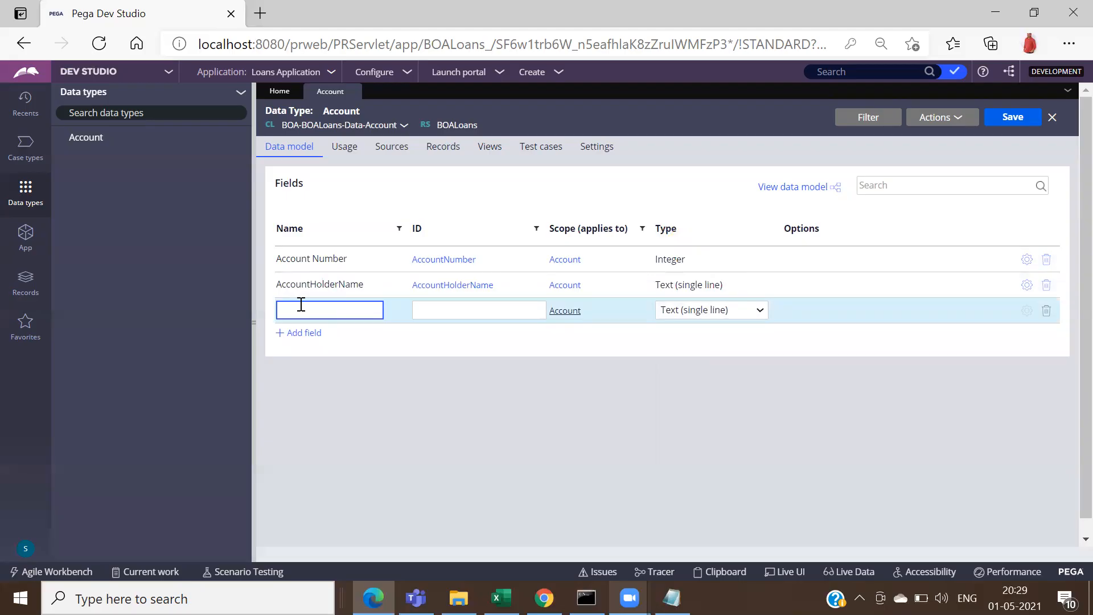
type("ContactNumber")
left_click(498, 310)
left_click(710, 318)
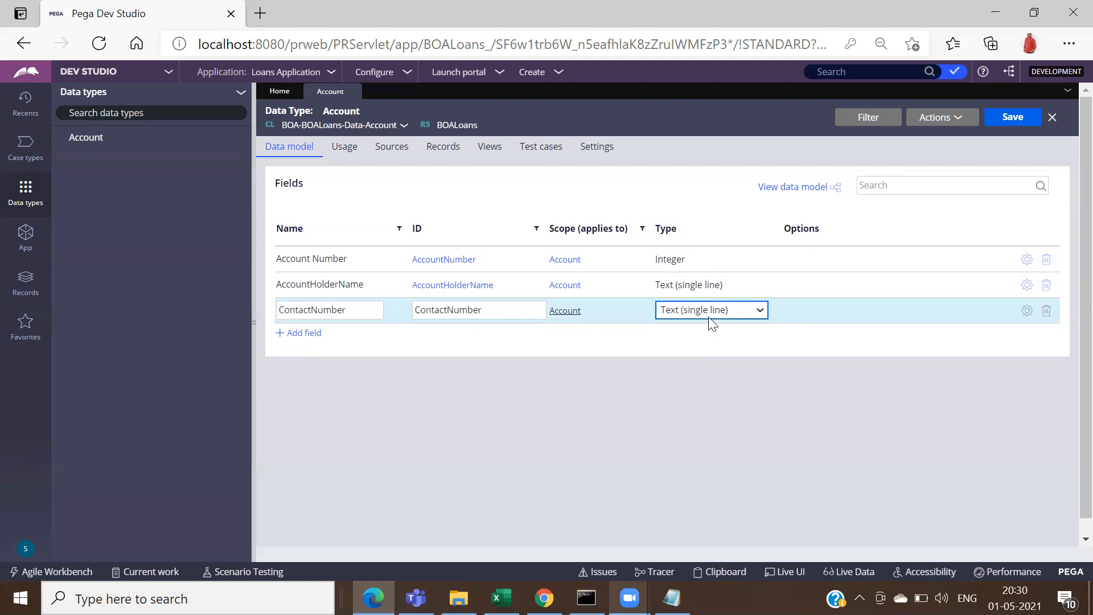
left_click(719, 312)
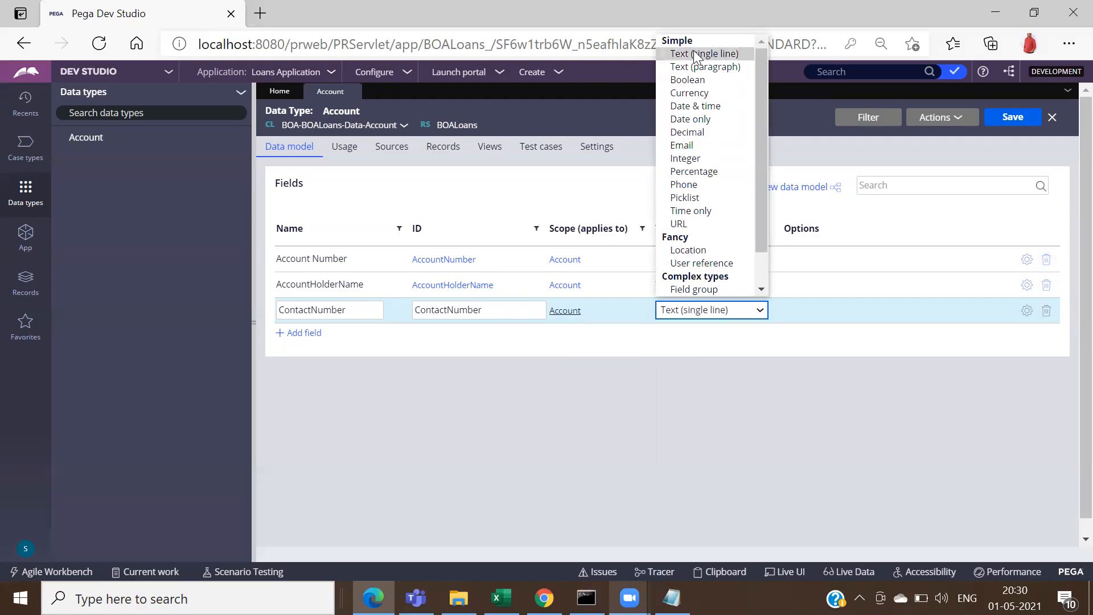
left_click(697, 184)
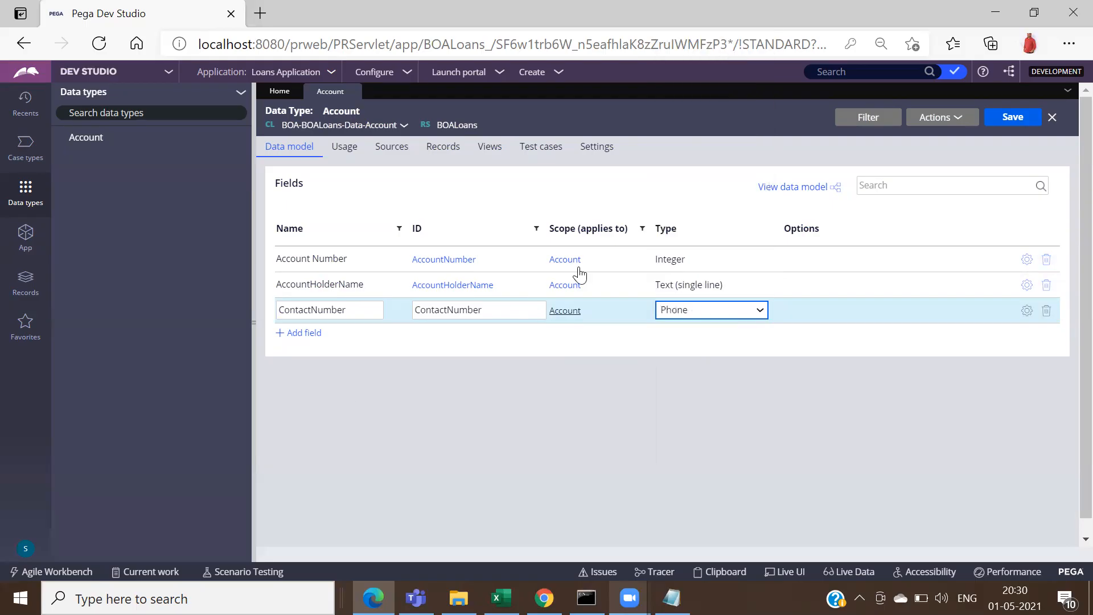
Step: Add a fourth field for the e-mail ID, with the ID EmailID and the type Text (single line)
left_click(302, 333)
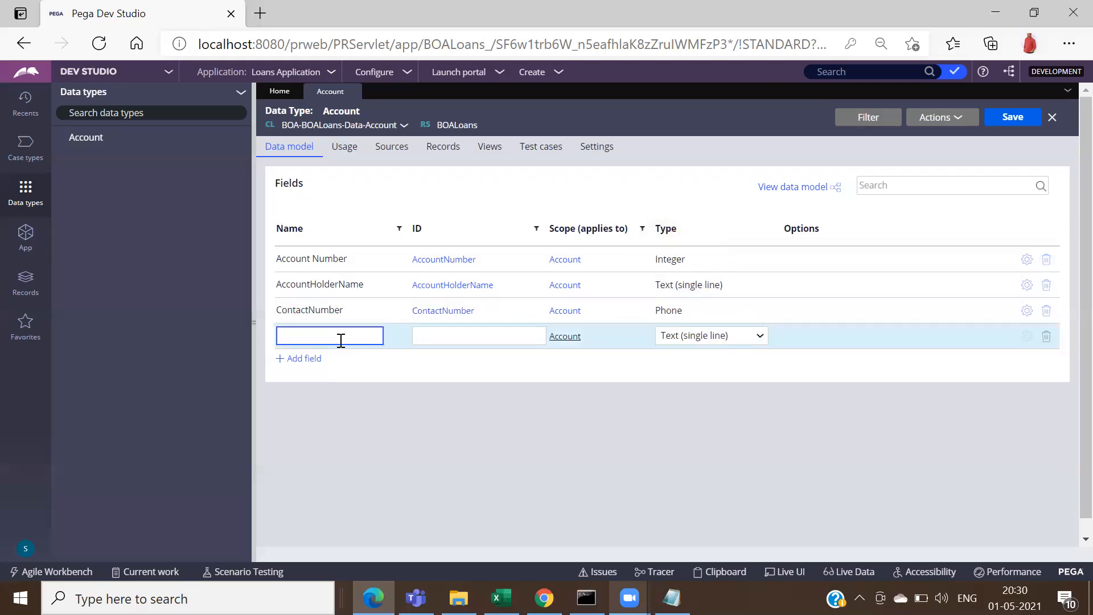
type("EMail")
key("BackSpace")
key("BackSpace")
key("BackSpace")
type("mailID")
left_click(479, 332)
left_click(306, 336)
left_click(320, 350)
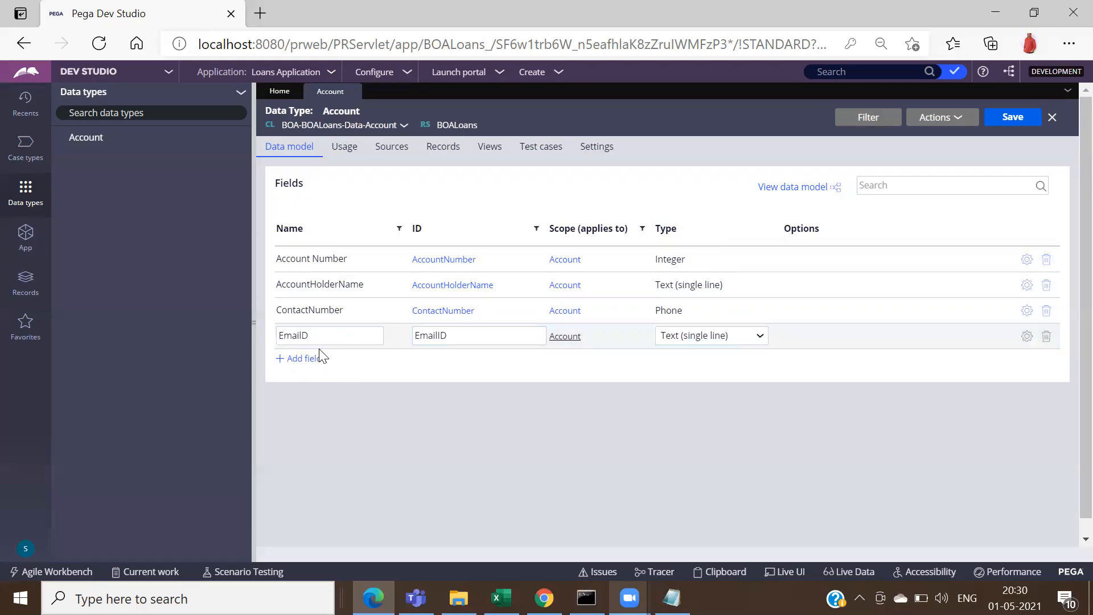
left_click(462, 344)
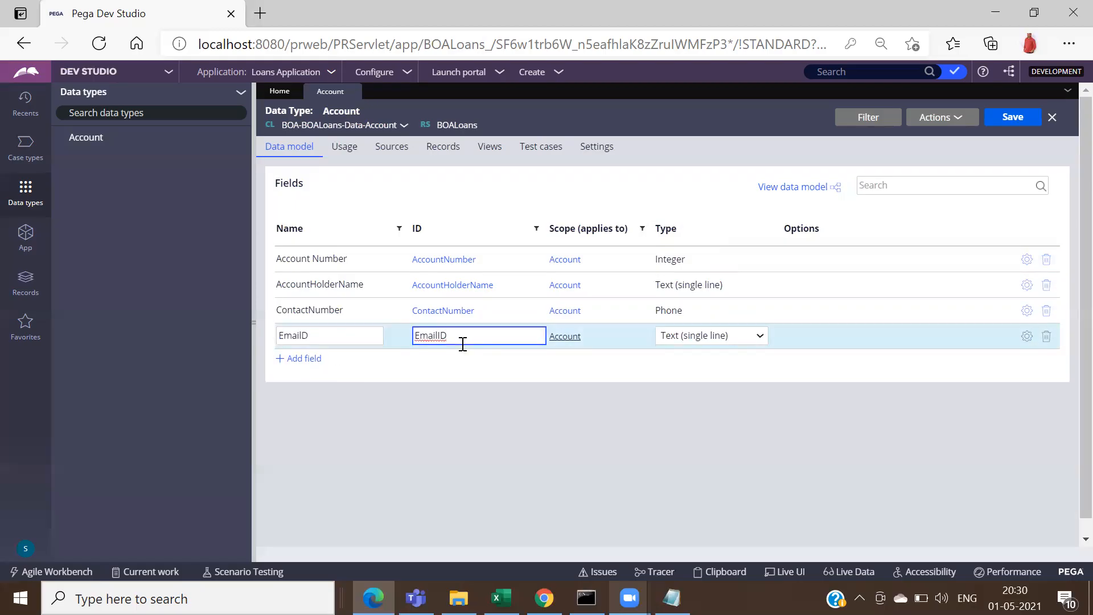
double_click(371, 329)
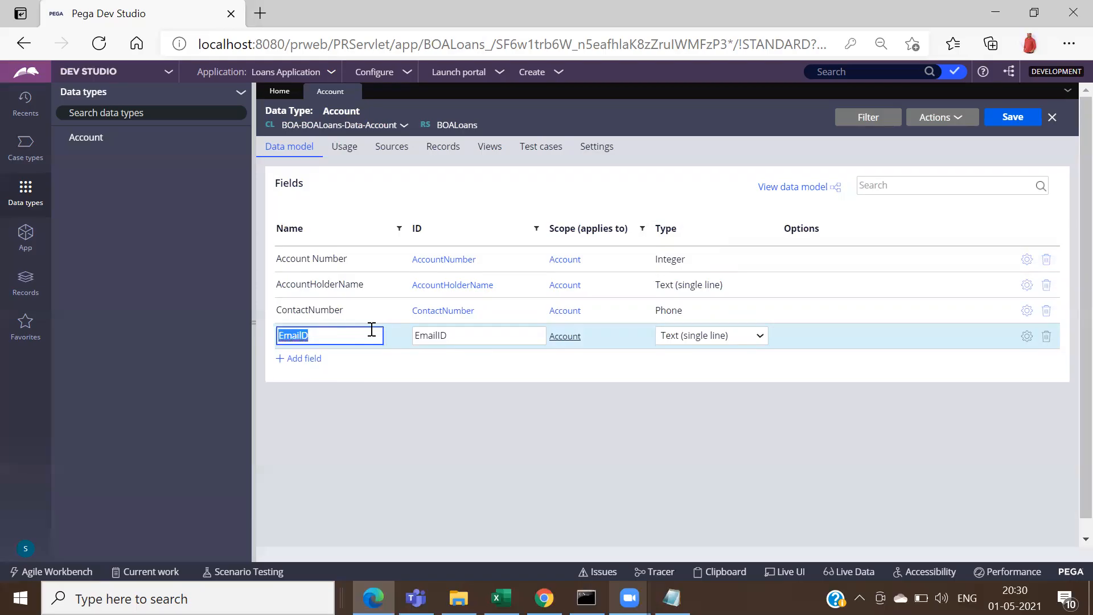
type("EmailID")
key("Return")
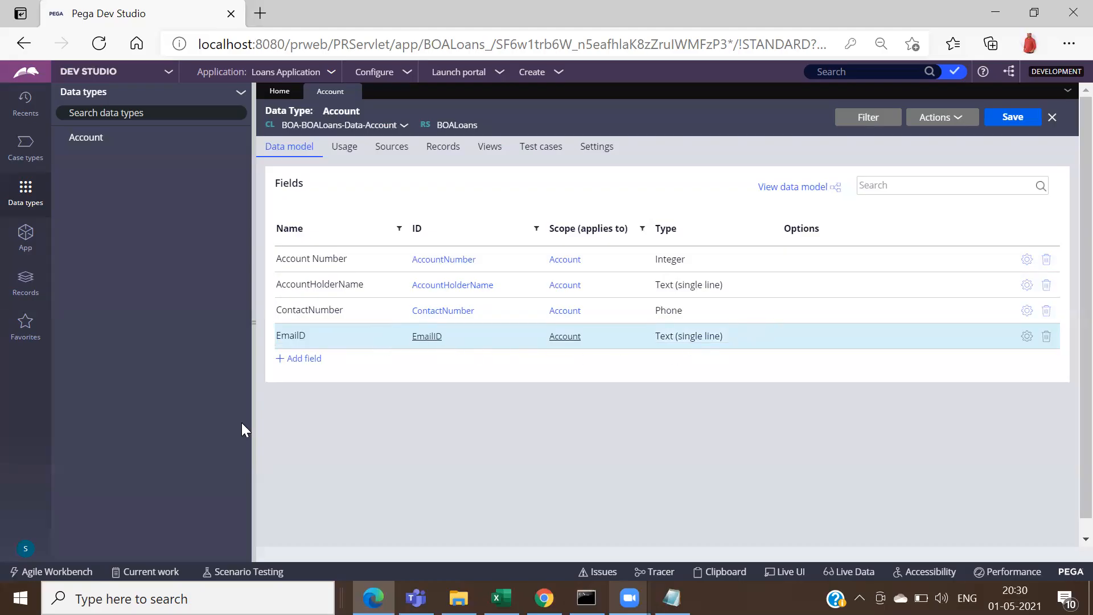
Step: Add a fifth field named IsAnyExistingLoans to the Account data type and set its type to Boolean
left_click(306, 359)
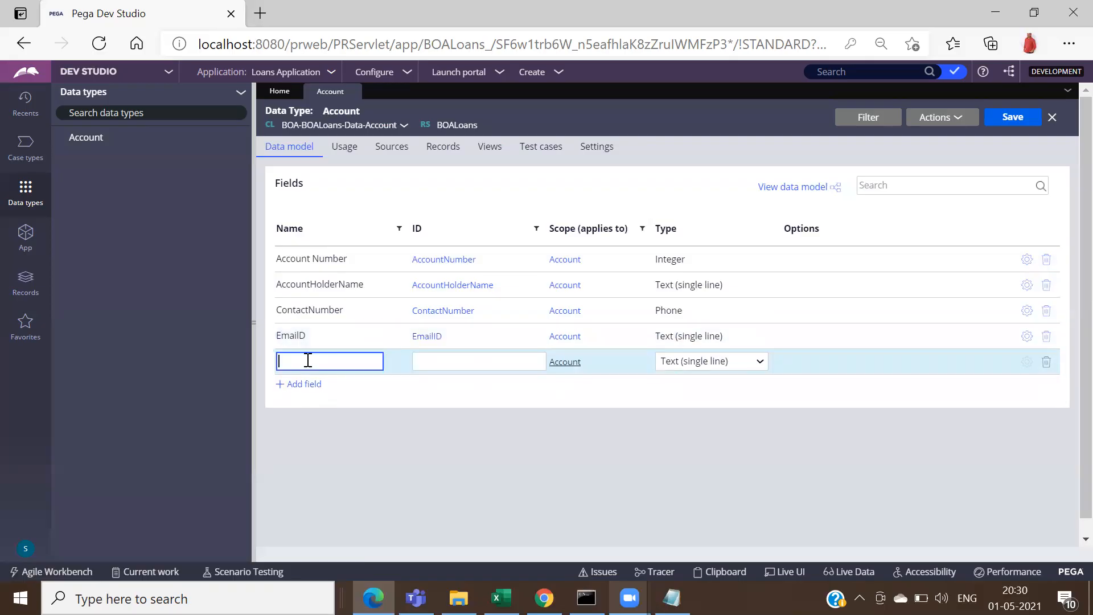
type("IsAnyExistingLoans")
left_click(485, 359)
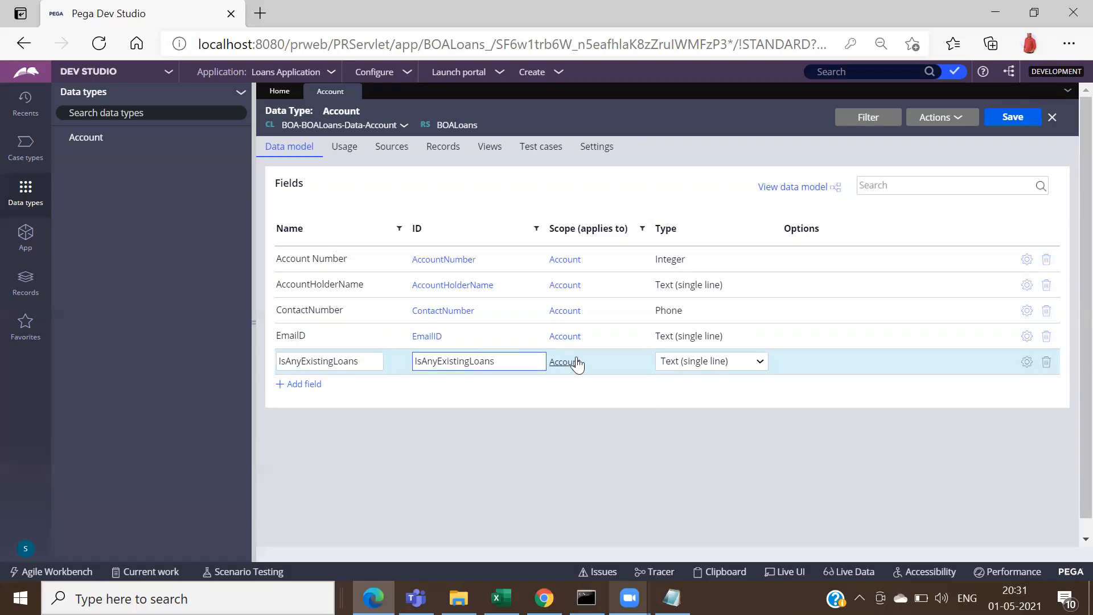
left_click(740, 361)
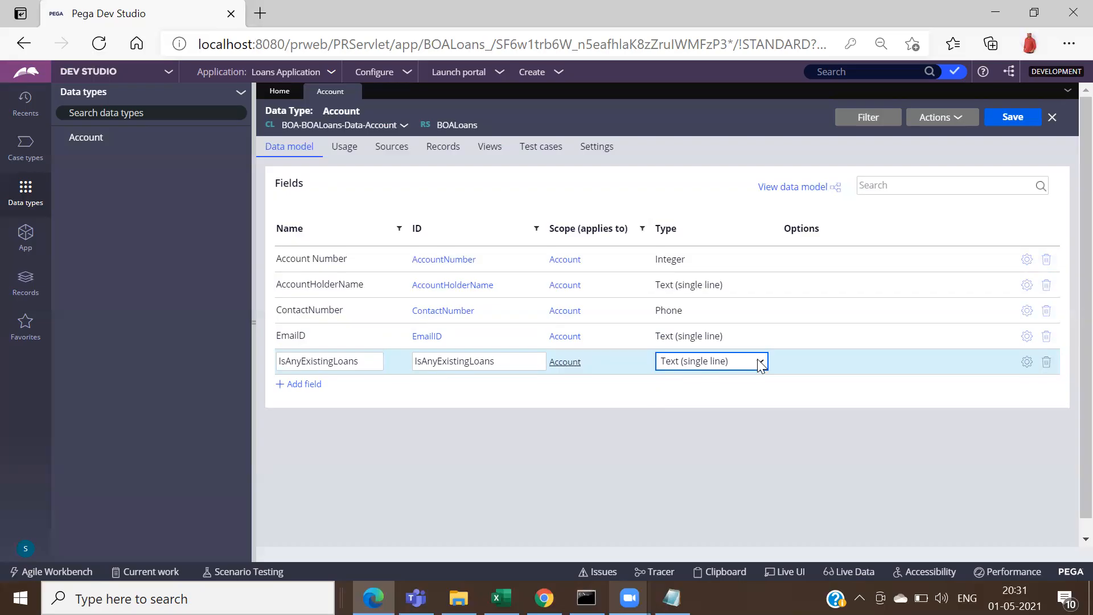
left_click(761, 363)
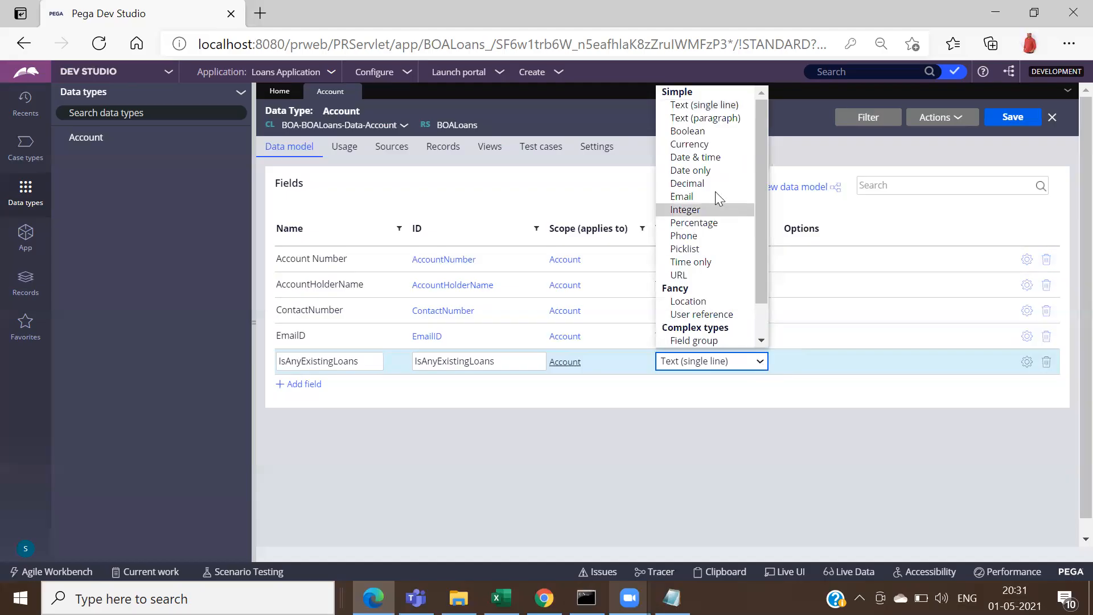
left_click(688, 131)
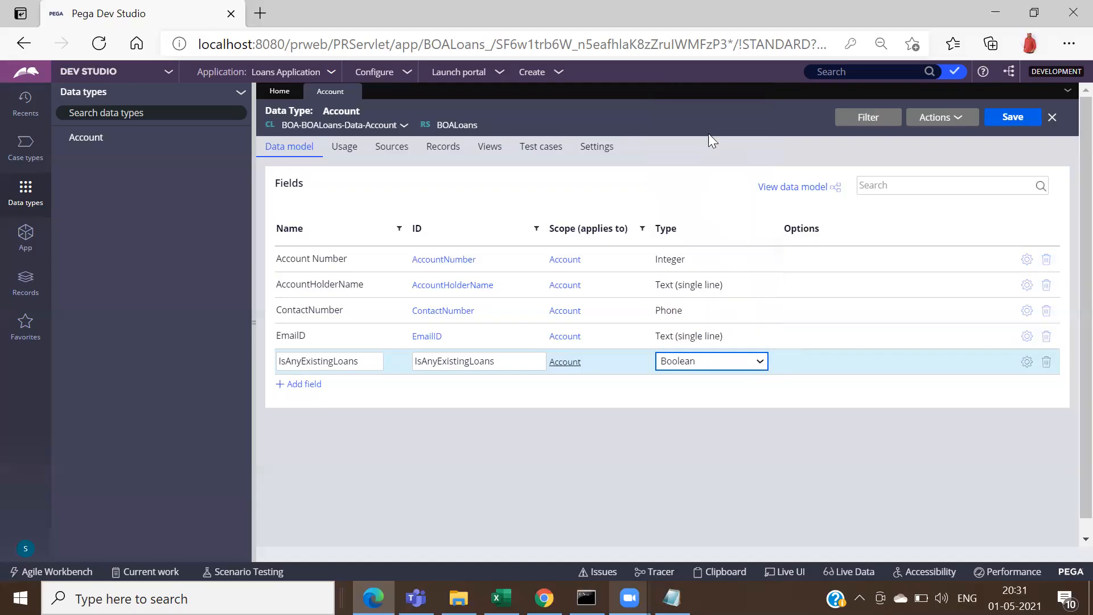
left_click(895, 366)
Step: Examine the settings of the IsAnyExistingLoans field, including its advanced options
left_click(1027, 362)
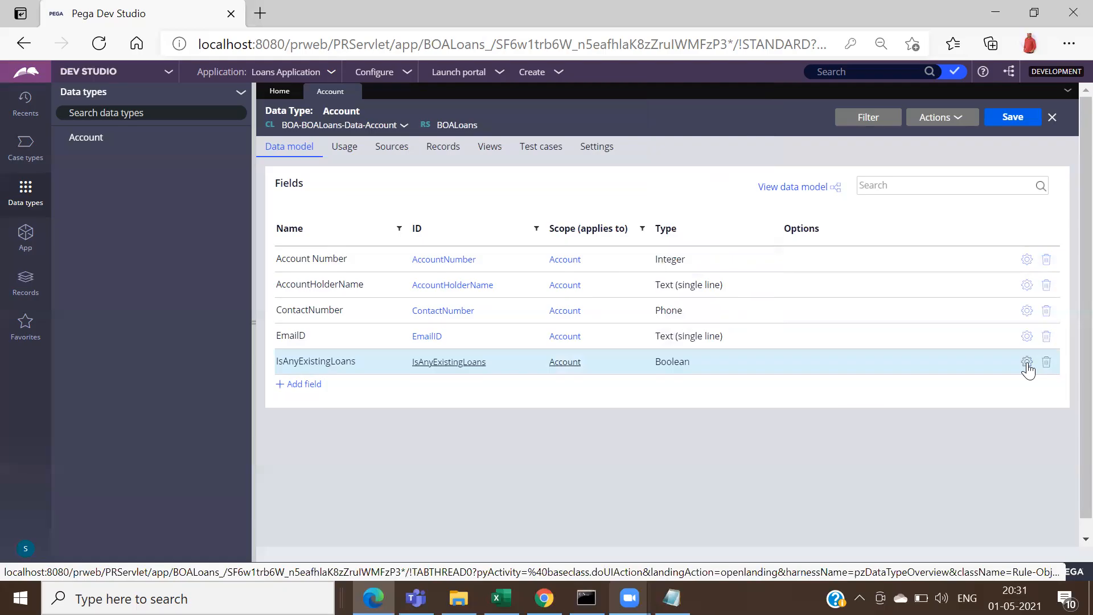
left_click(1027, 365)
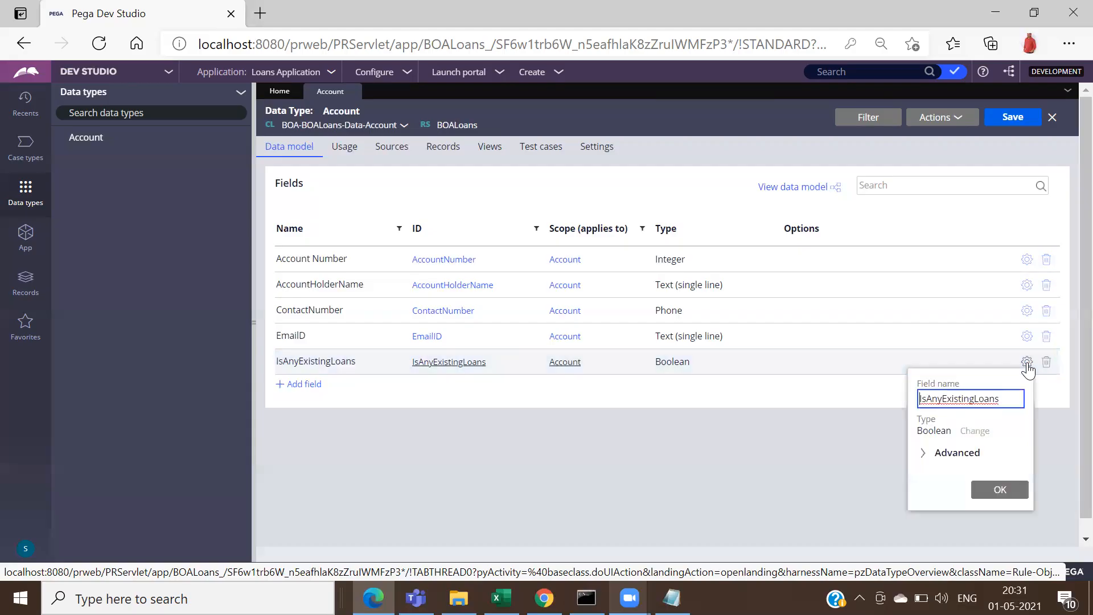
left_click(924, 455)
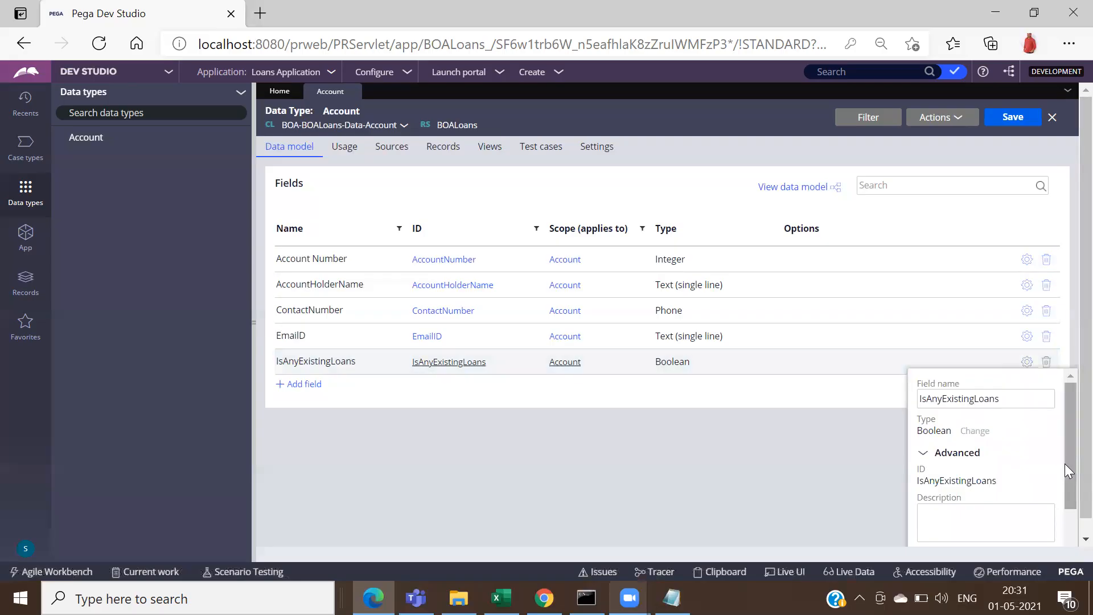
left_click_drag(1065, 463, 1066, 514)
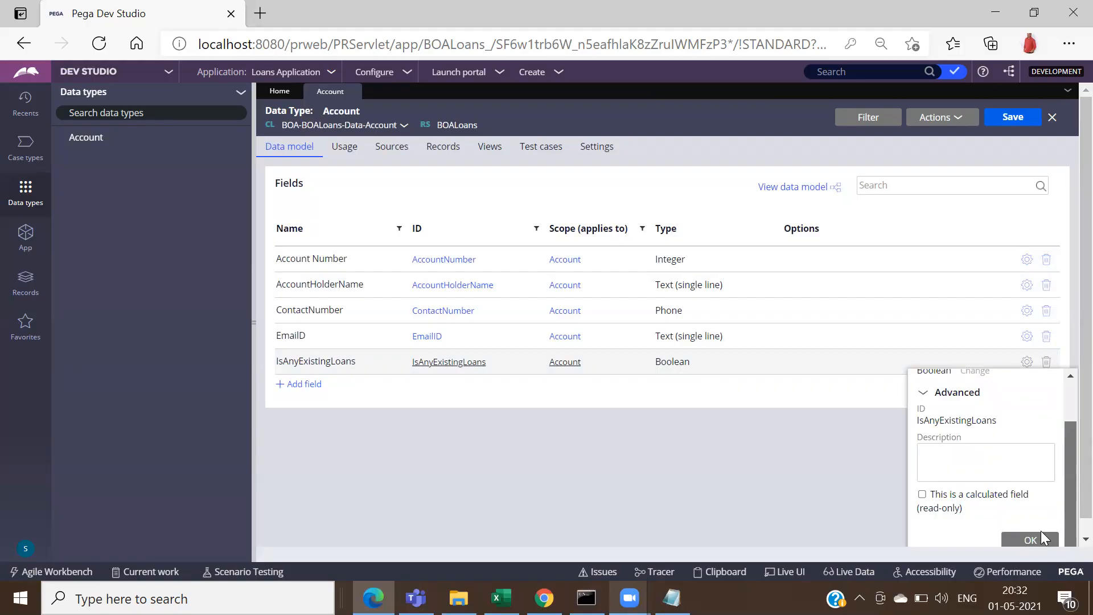
left_click(1016, 598)
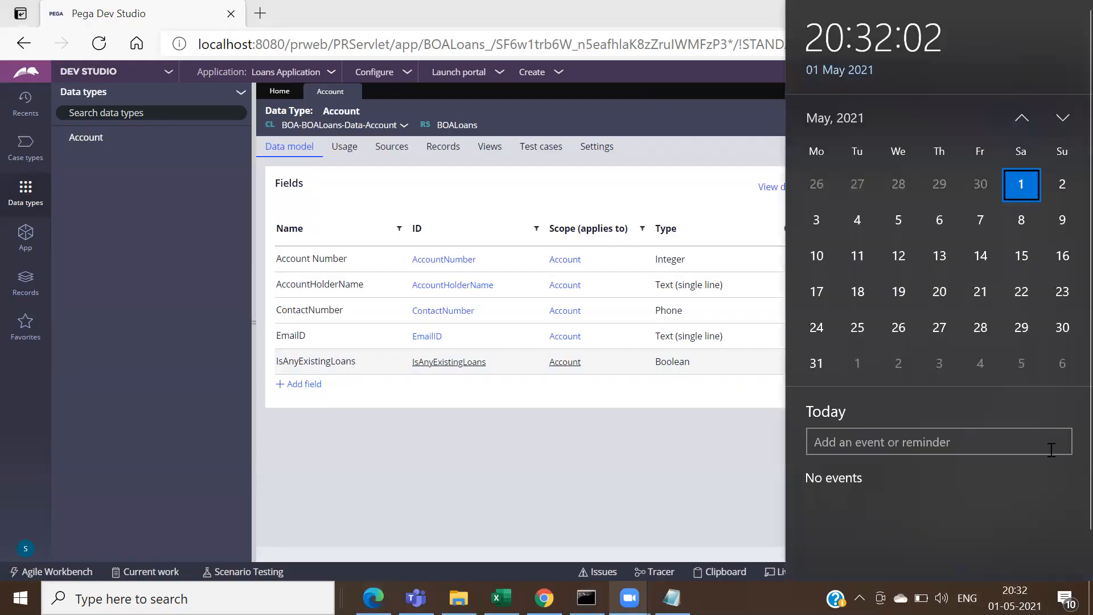
left_click(664, 531)
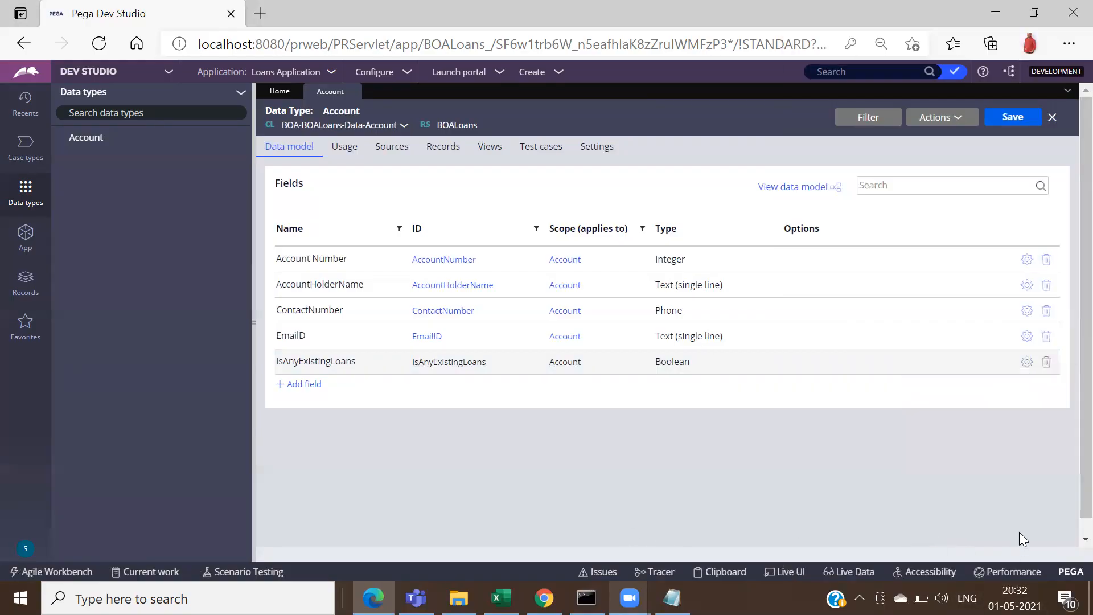
left_click(908, 367)
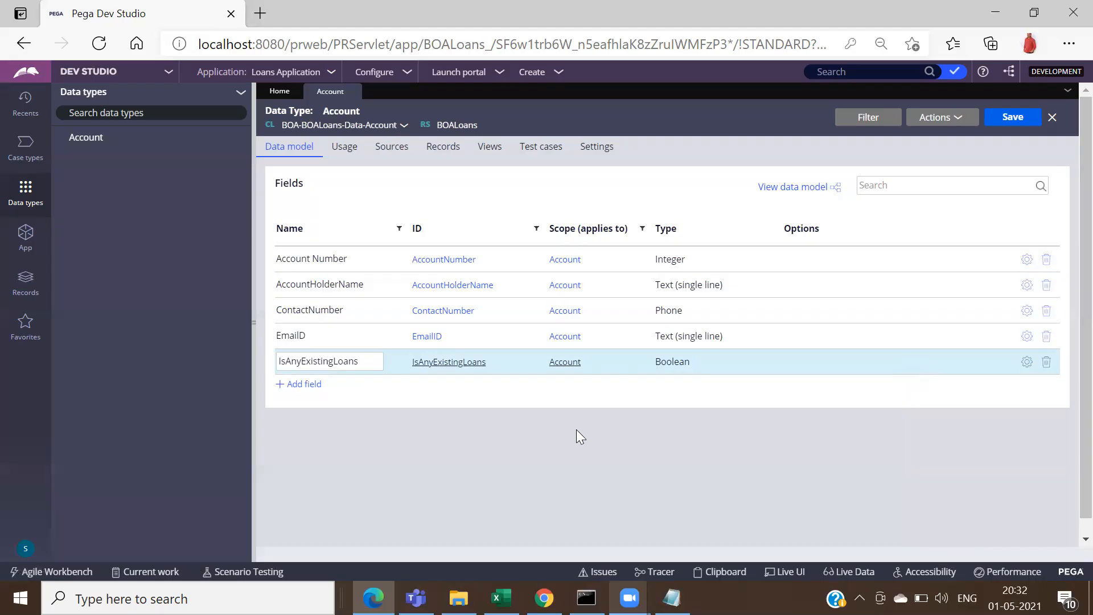
double_click(747, 365)
left_click(535, 474)
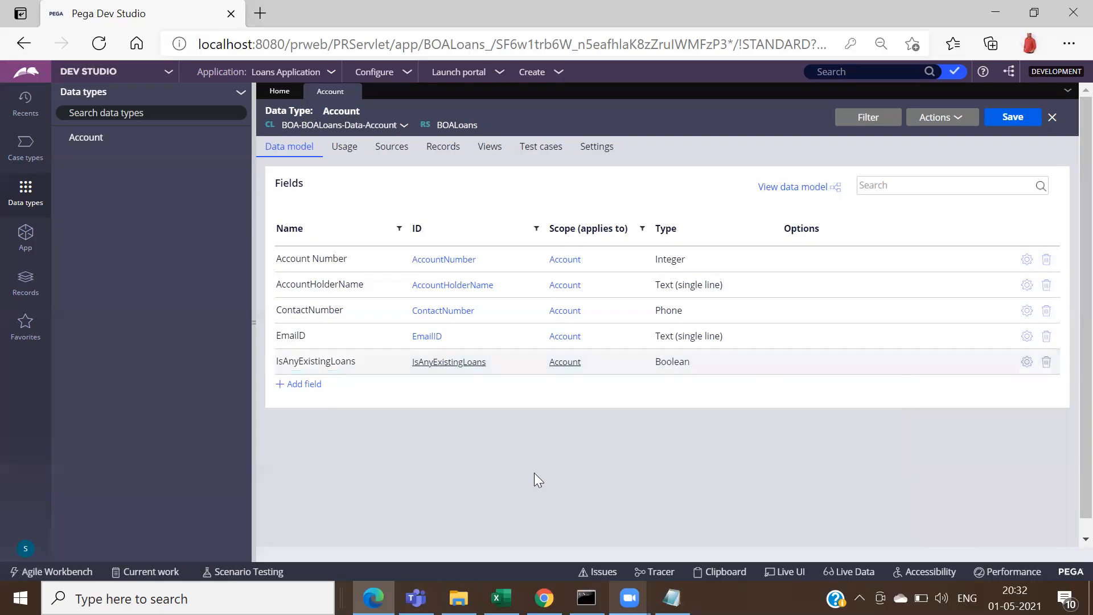
Step: Add a sixth field named IshavingAnyCreditCards, leaving its type as Text (single line)
left_click(300, 385)
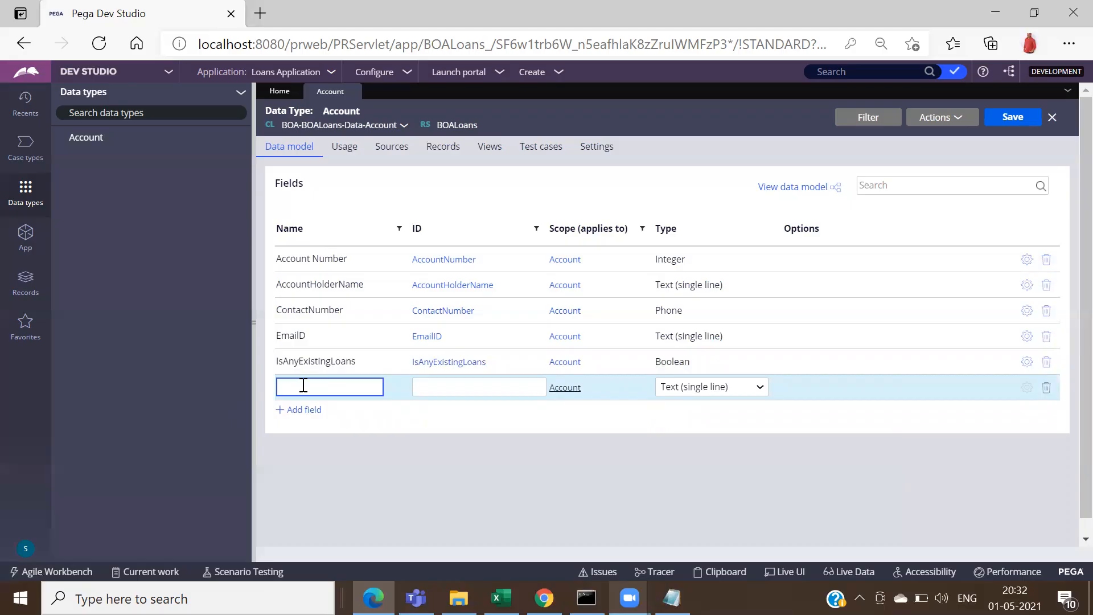
type("IshavingAnyCreditCards")
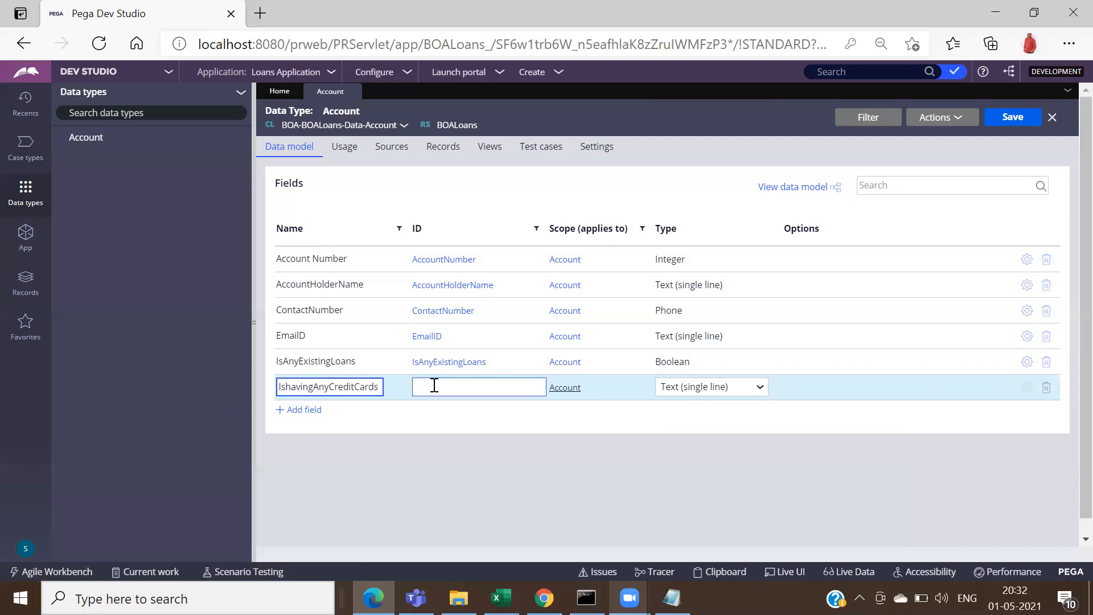
left_click(434, 386)
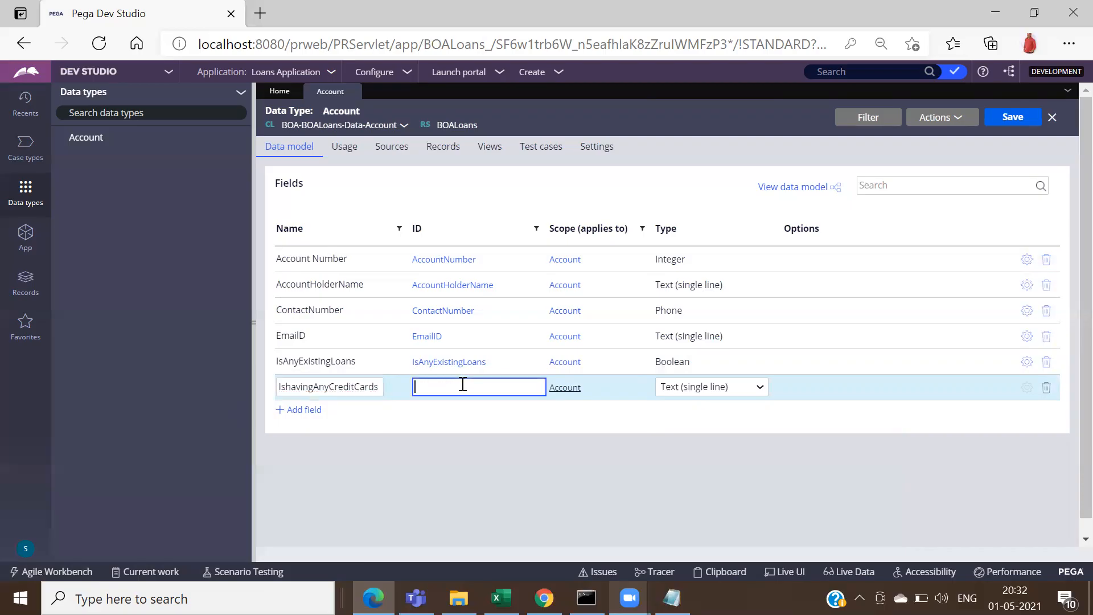
left_click(724, 386)
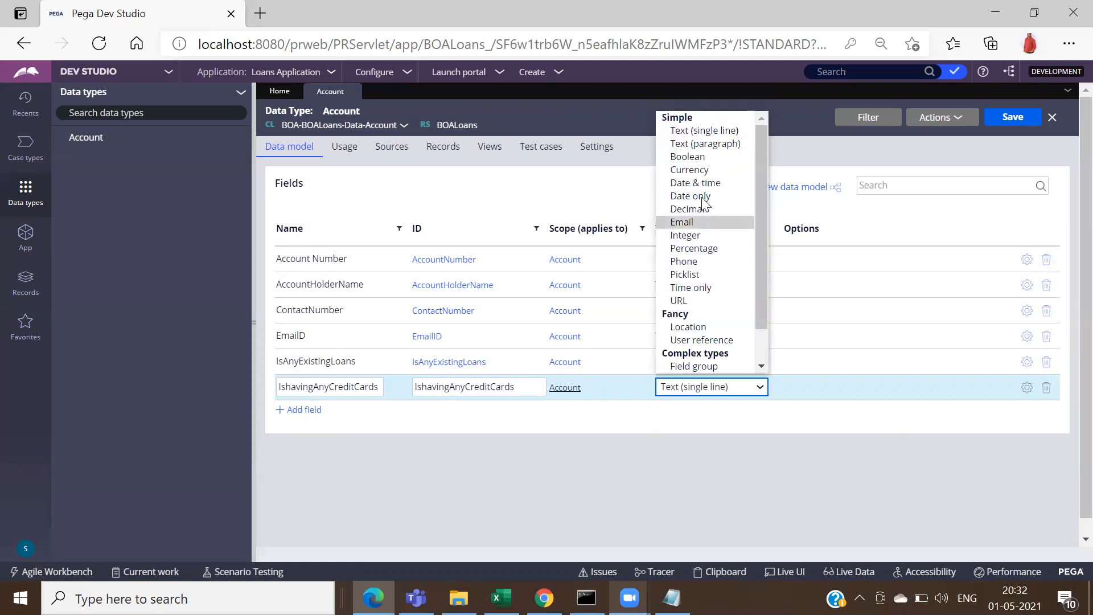
left_click_drag(764, 213, 763, 174)
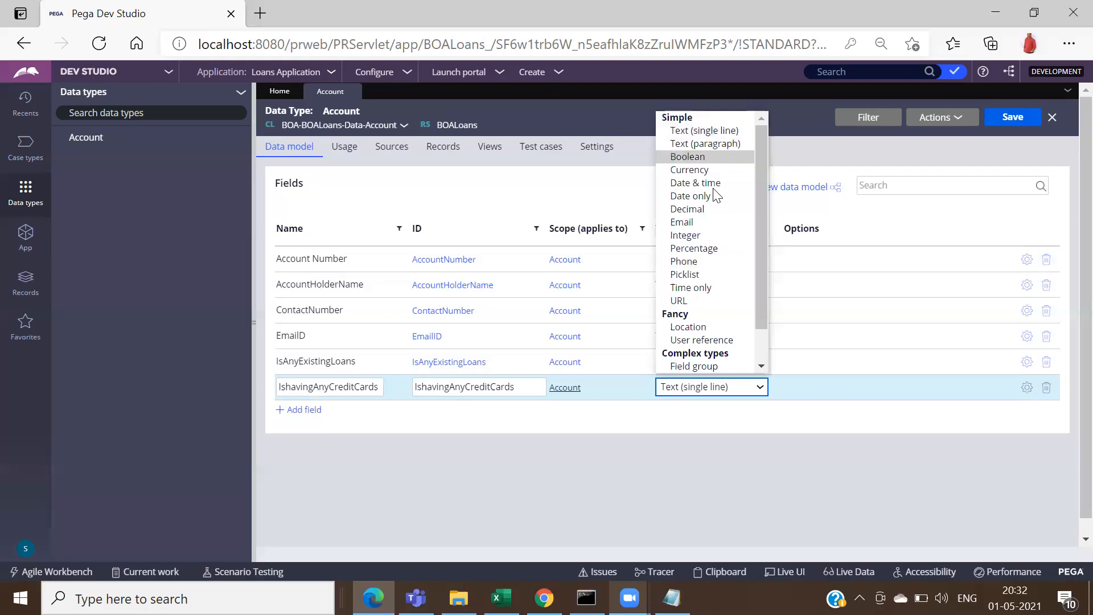
left_click(766, 466)
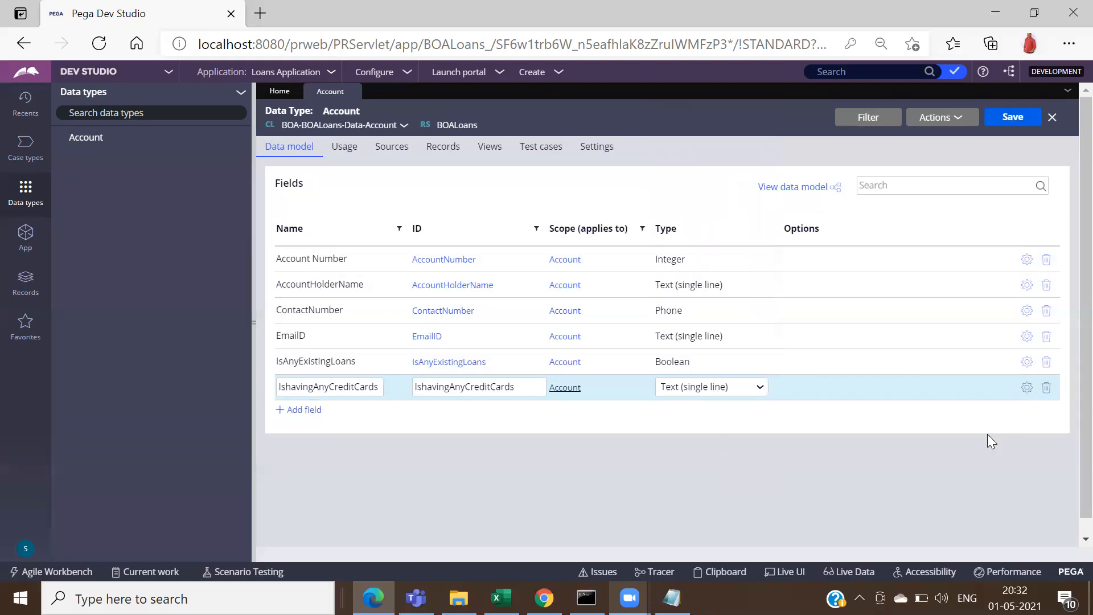
Step: Delete the IshavingAnyCreditCards field from the Account data model
left_click(1047, 388)
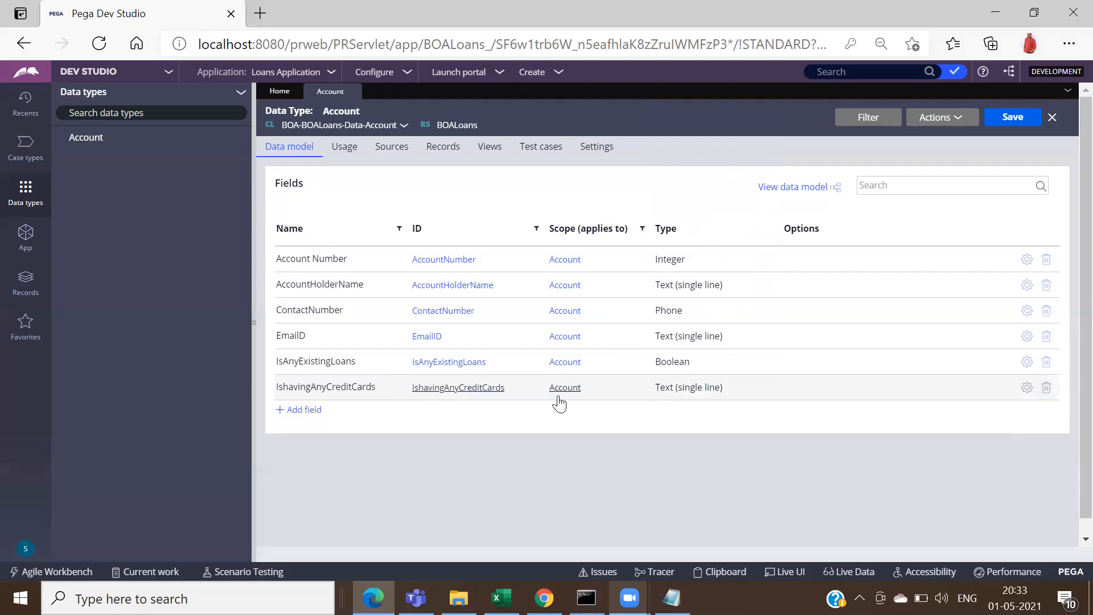
left_click(839, 383)
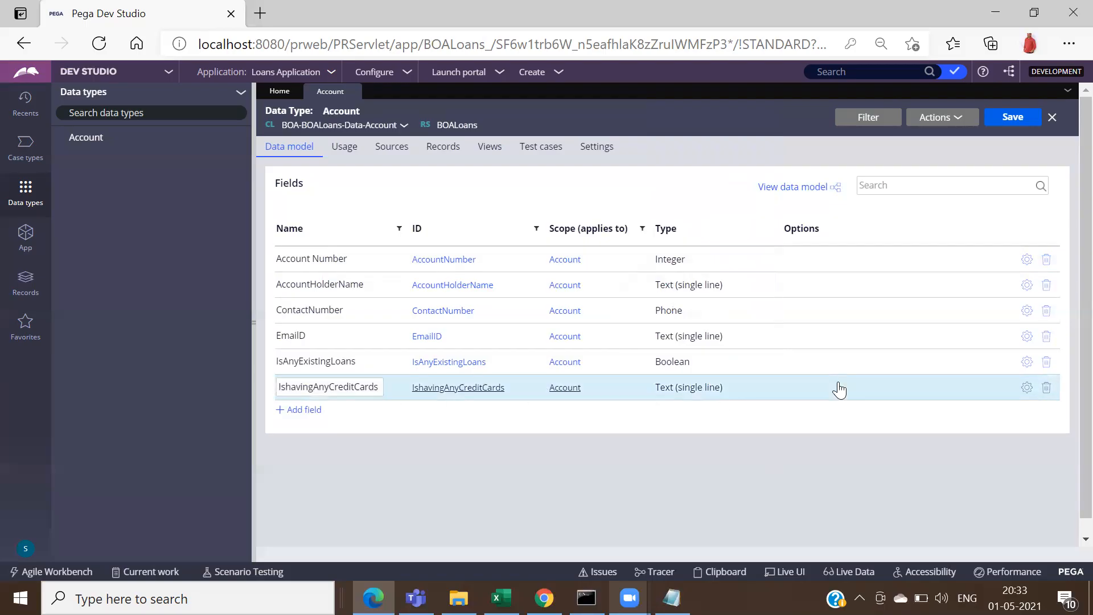
left_click(1046, 388)
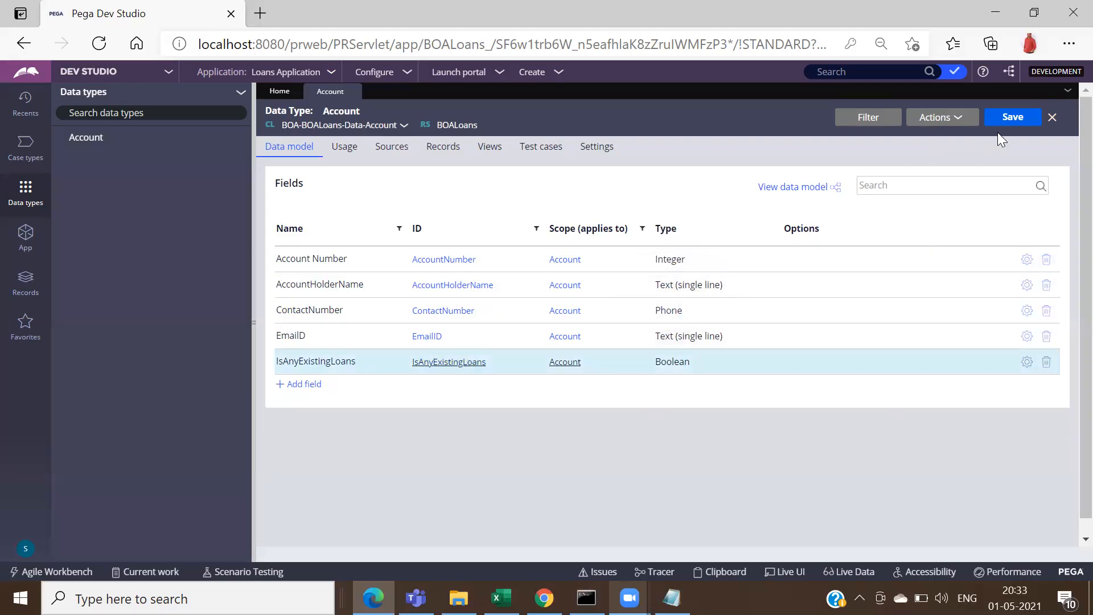
Step: Save the Account data type and review its fields in the visual data model, closing that view again
left_click(1000, 119)
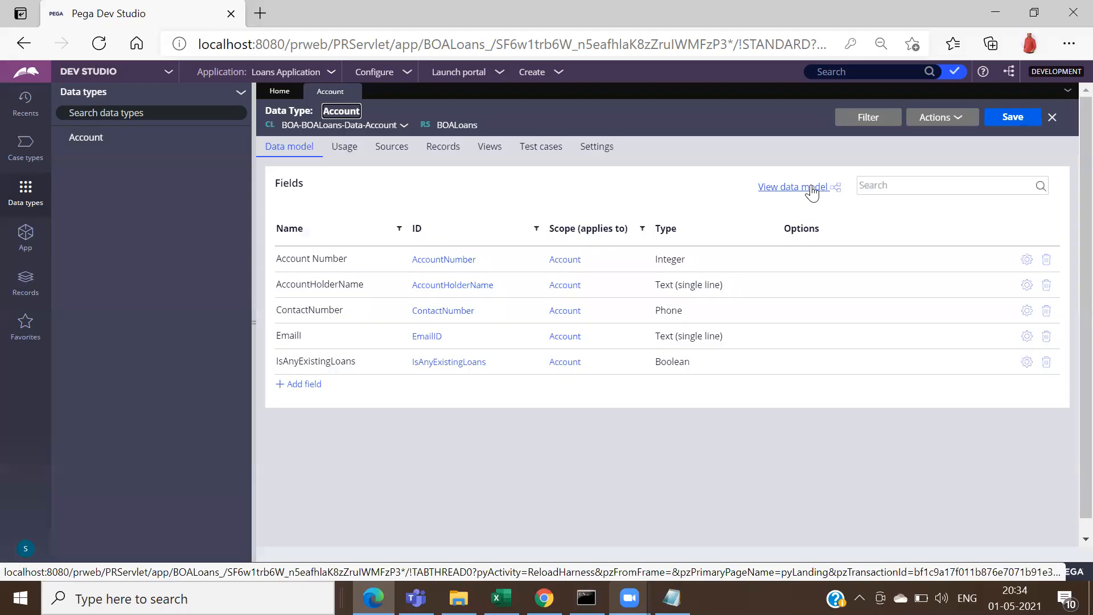
left_click(787, 194)
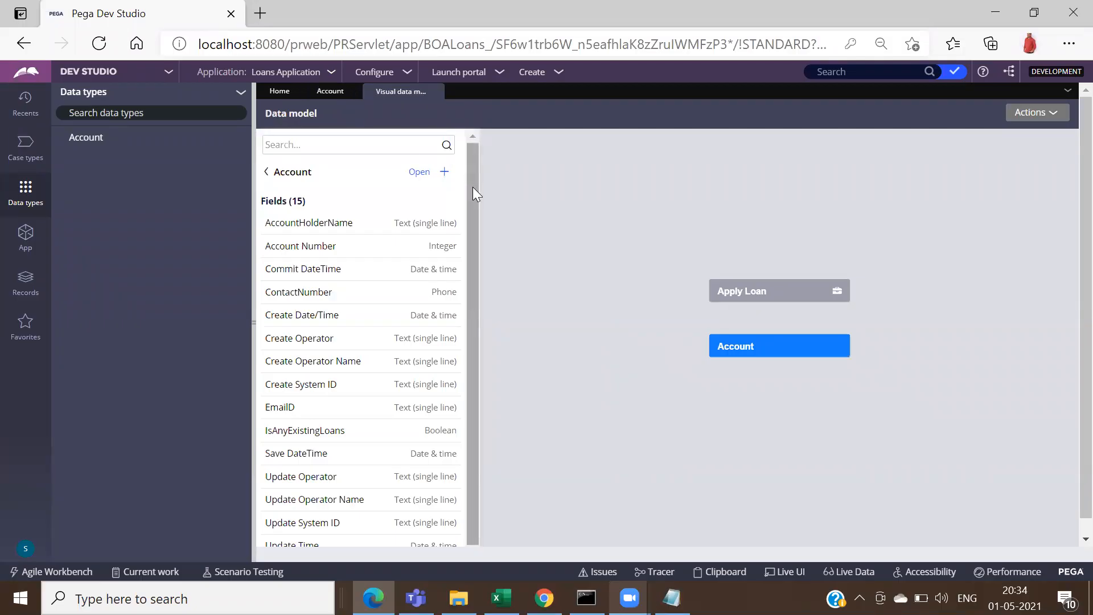
mouse_move(473, 189)
left_mouse_down()
mouse_move(474, 206)
mouse_move(476, 188)
left_mouse_up()
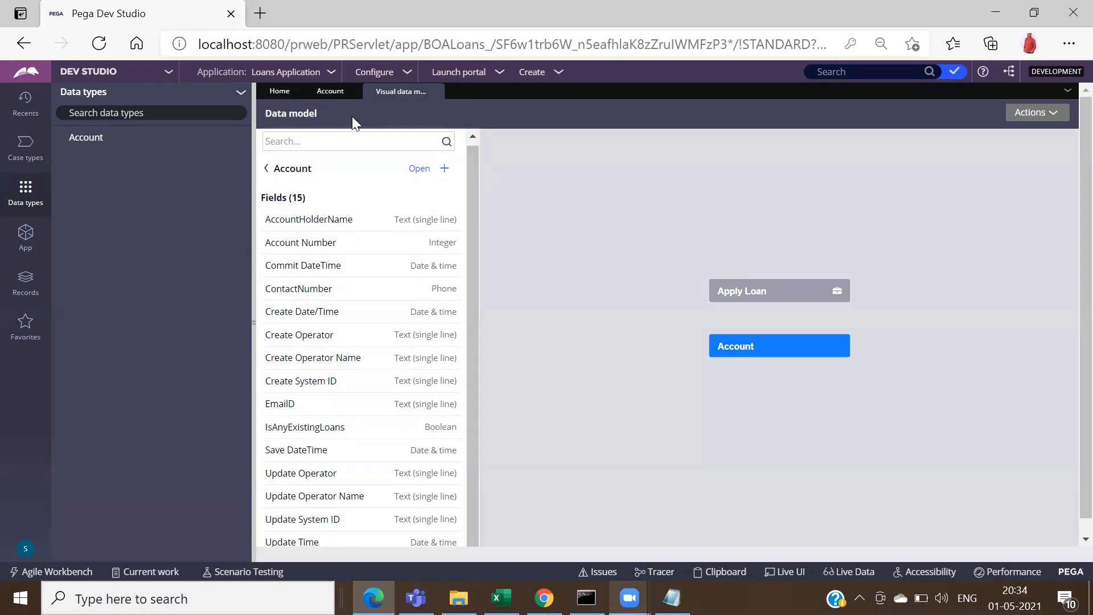
left_click(338, 95)
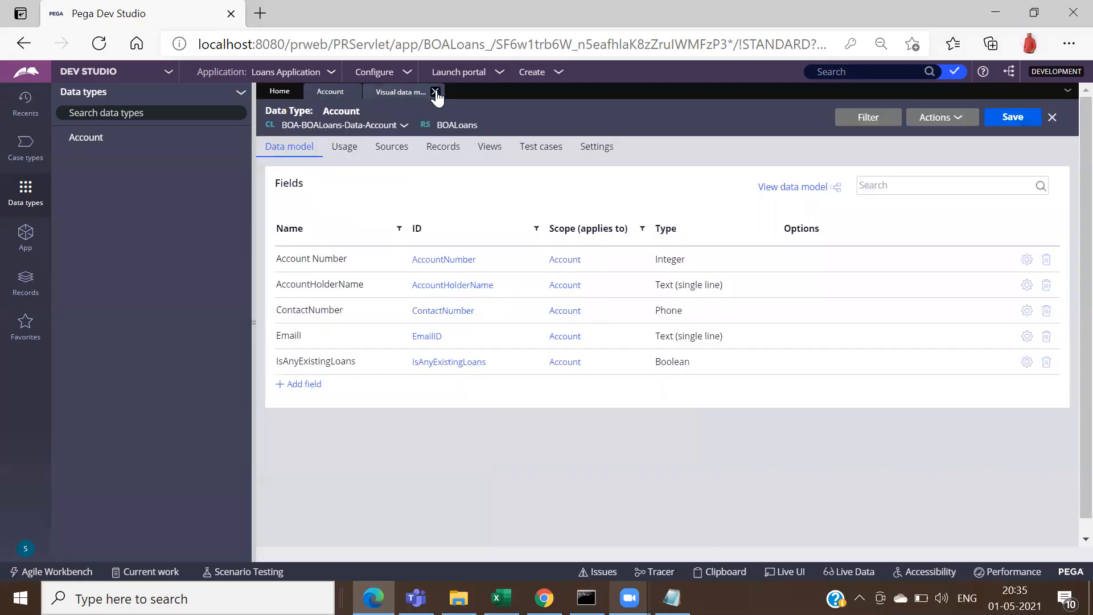
left_click(435, 91)
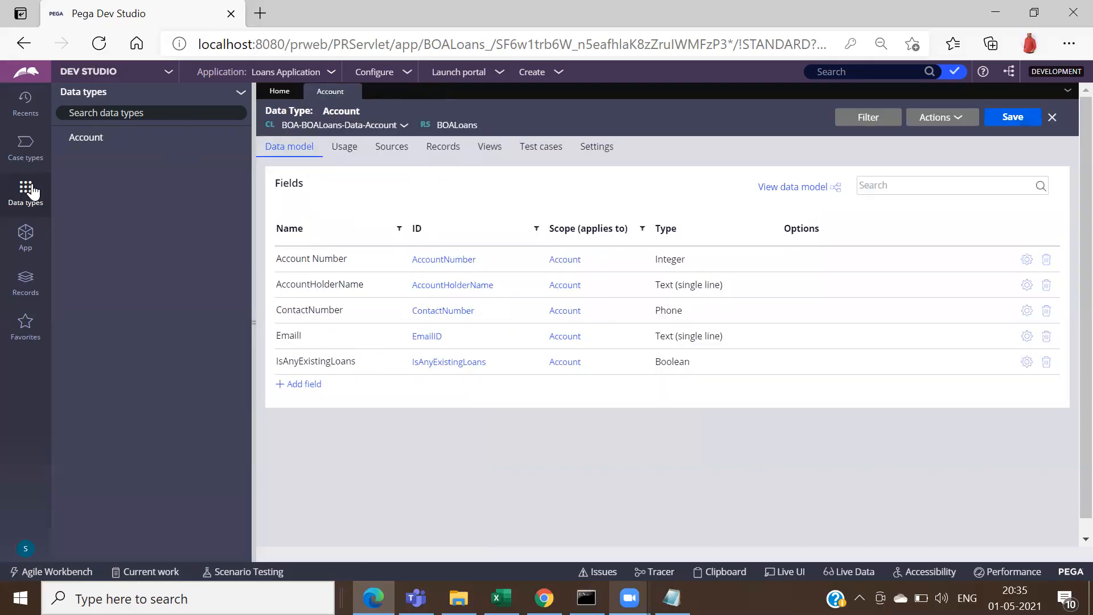
Step: Refresh the list of data types
left_click(242, 94)
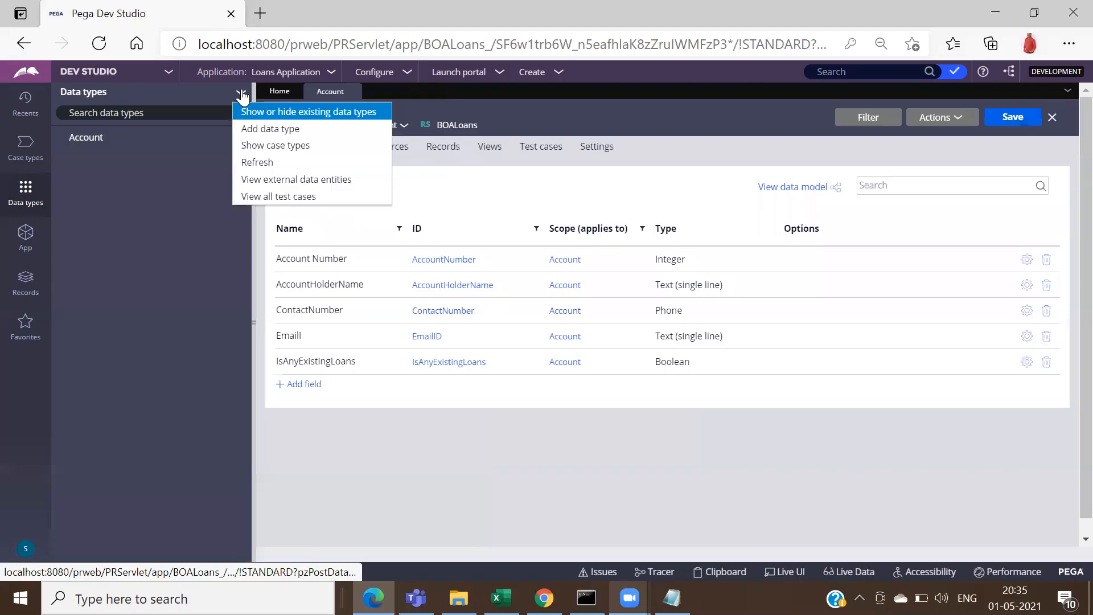
left_click(269, 161)
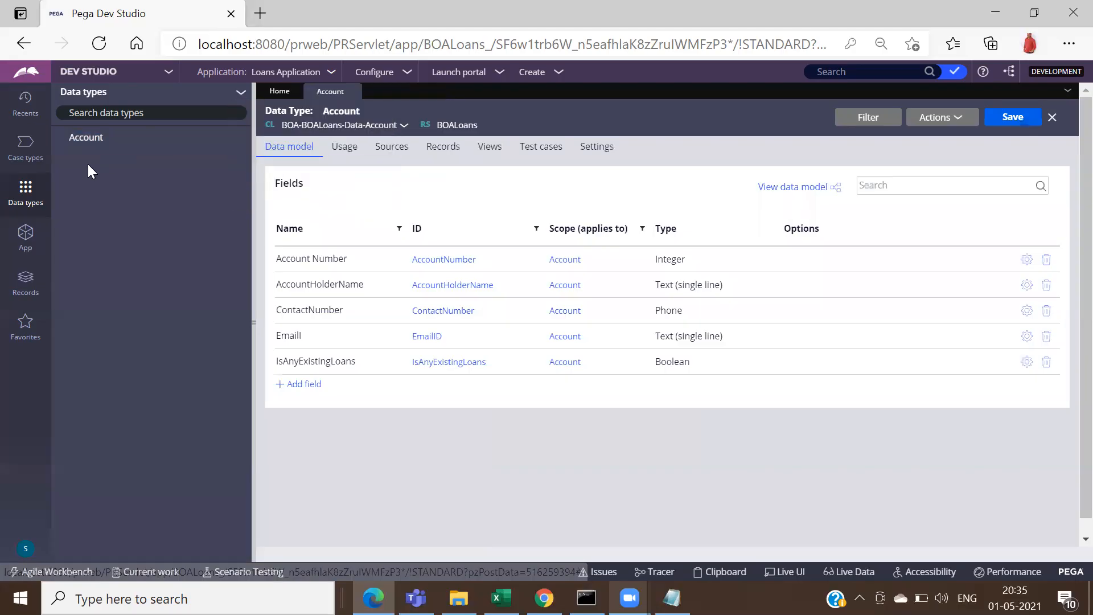
Step: Open the class record of the Account data type and test its connection to the database table
right_click(353, 123)
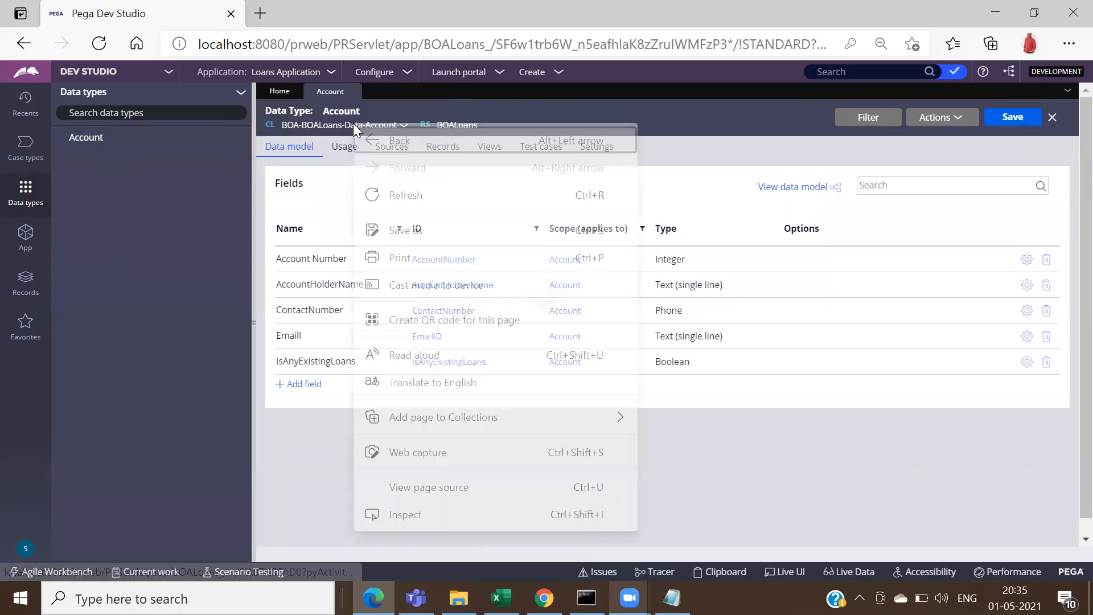
left_click(344, 125)
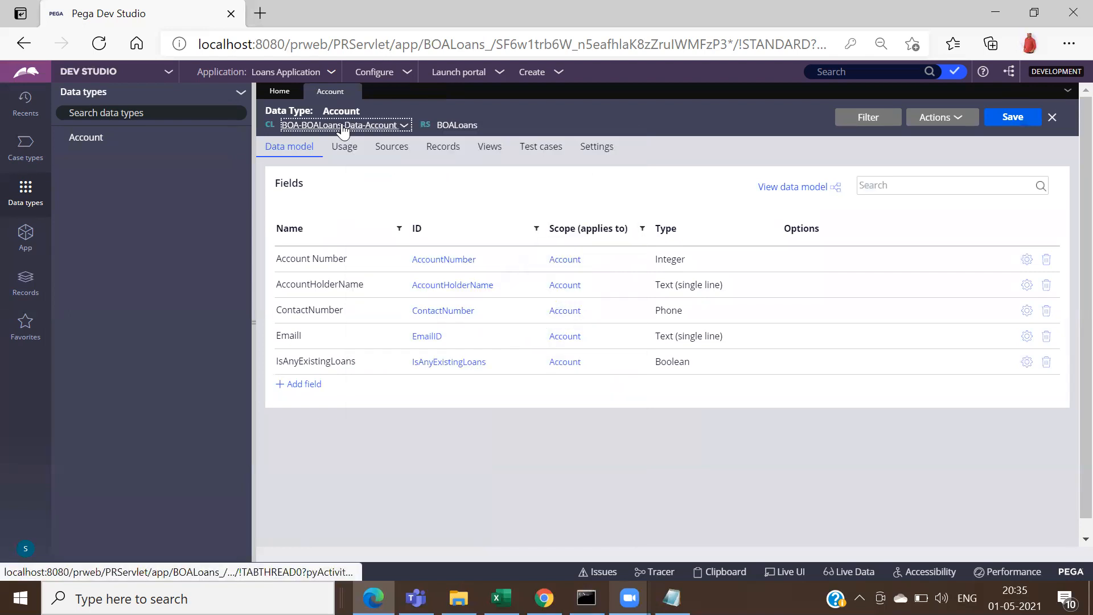
left_click(343, 126)
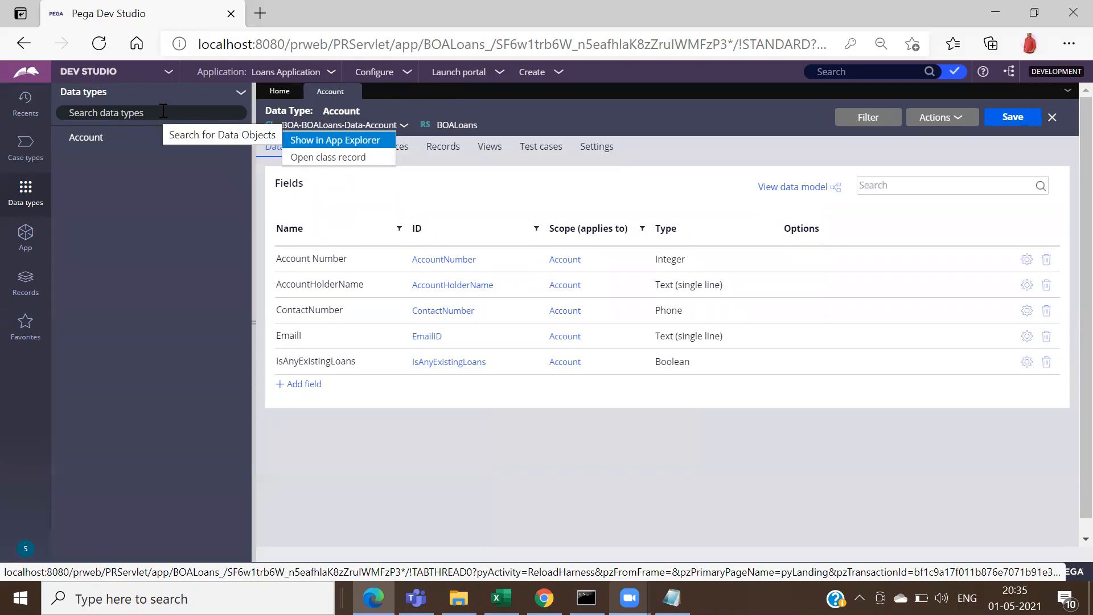
left_click(322, 160)
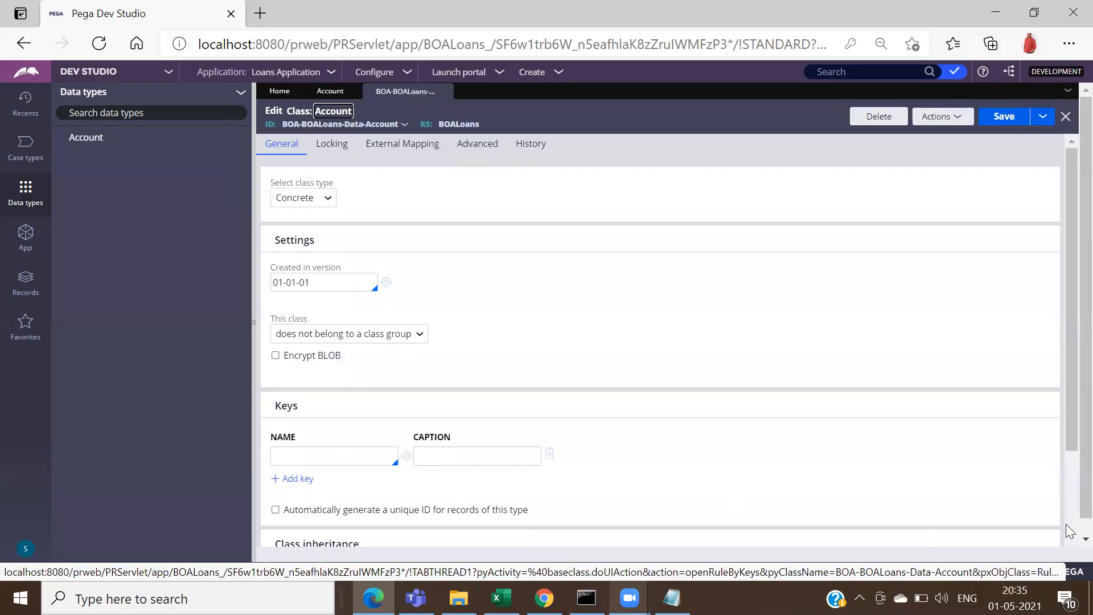
scroll(1069, 534, "down", 3)
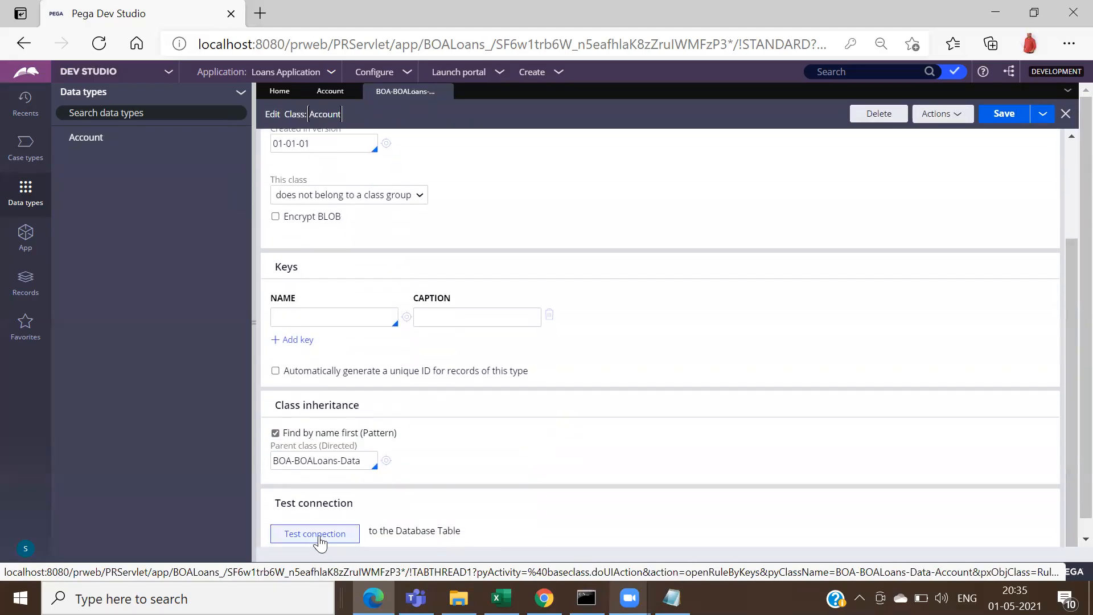
left_click(320, 535)
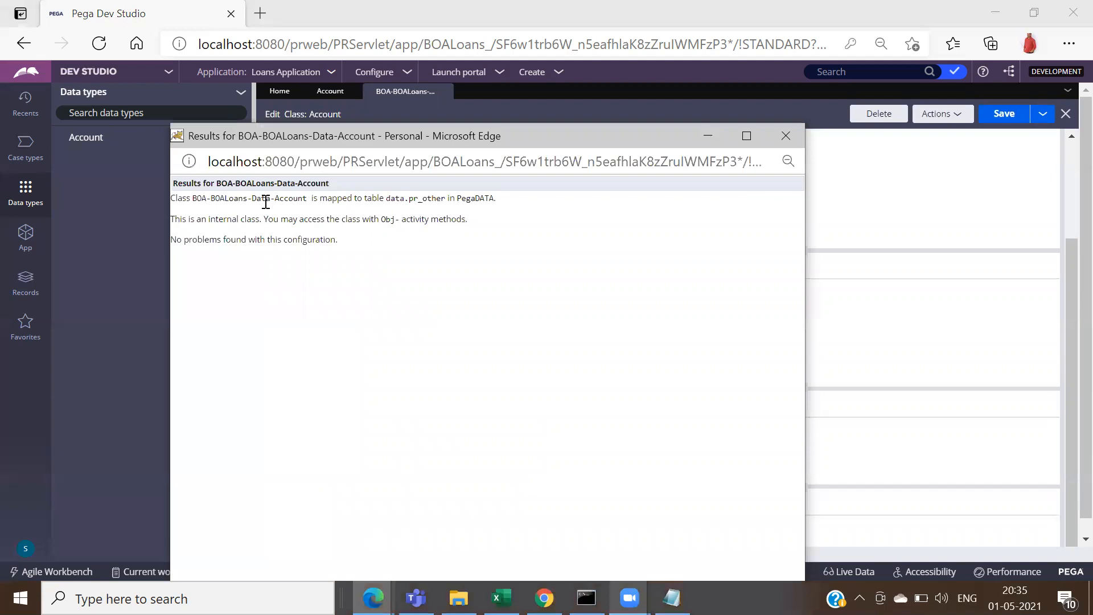
Step: Close the connection test results and the Account class record, returning to the Account data type
triple_click(265, 203)
left_click(785, 136)
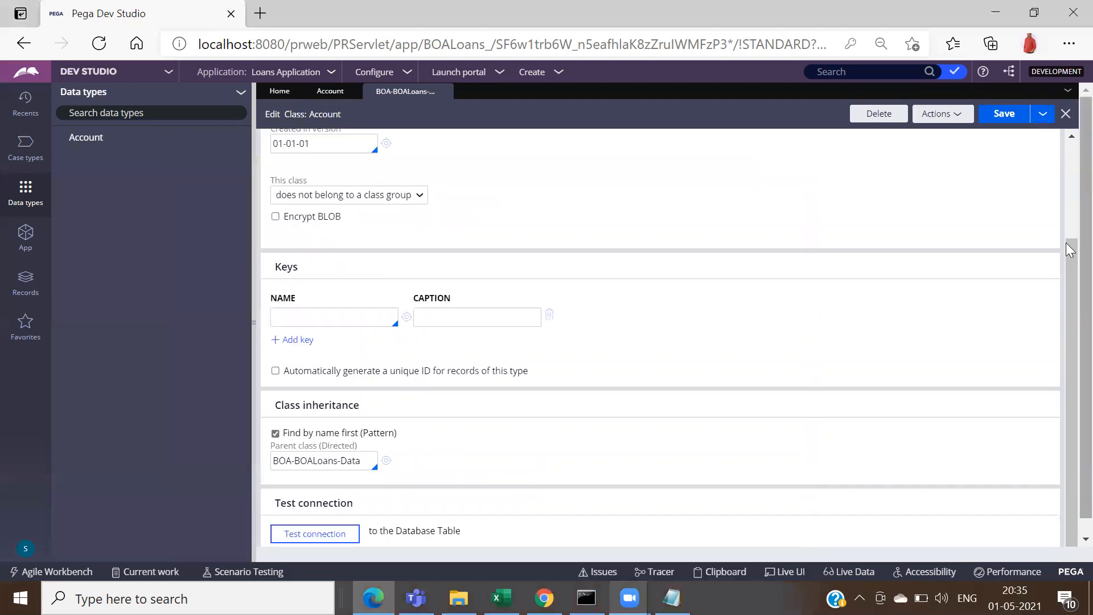
scroll(1068, 213, "up", 2)
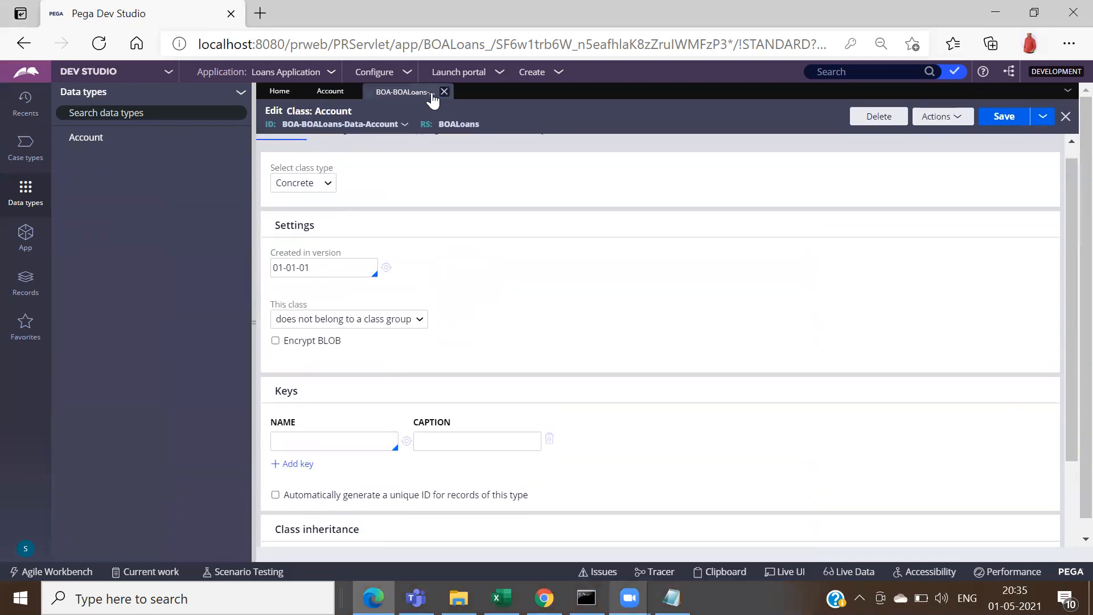
left_click(444, 92)
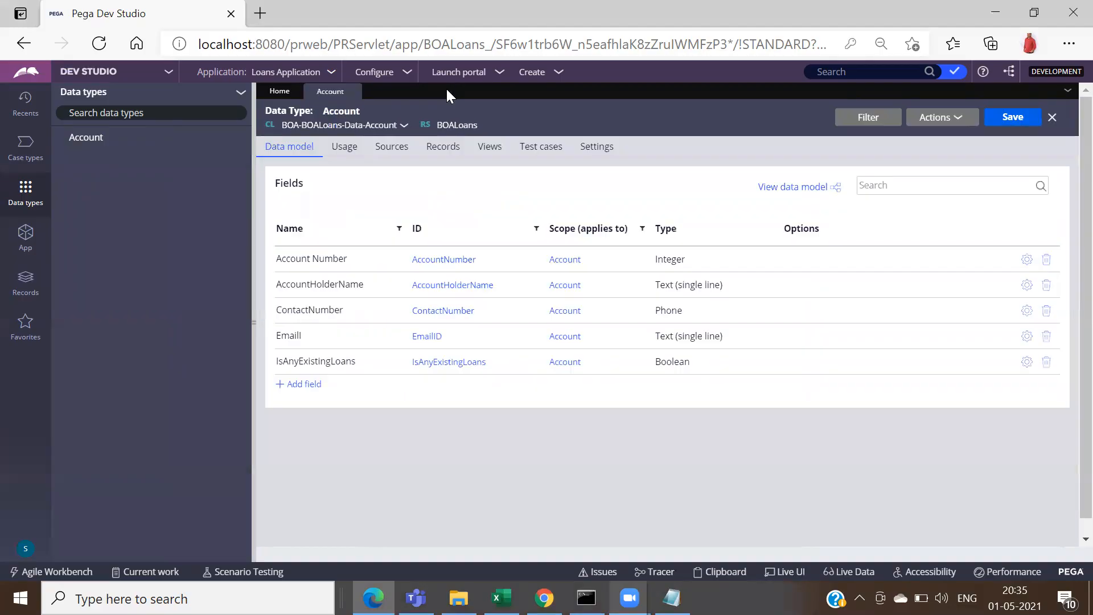
Step: Show the Account class in App Explorer and expand its data model to list the properties
left_click(342, 125)
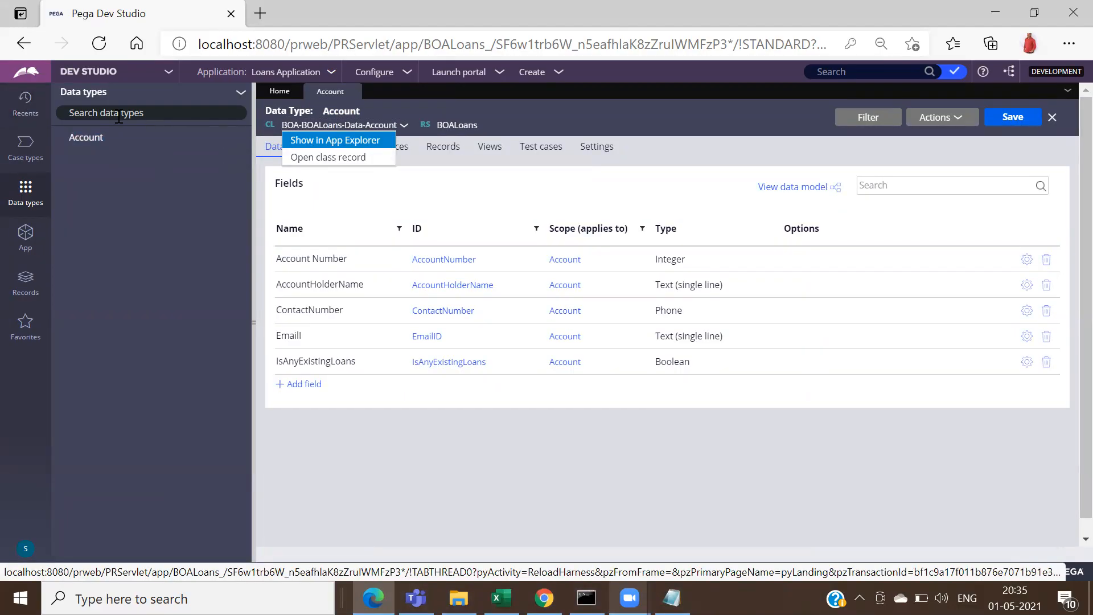
left_click(341, 141)
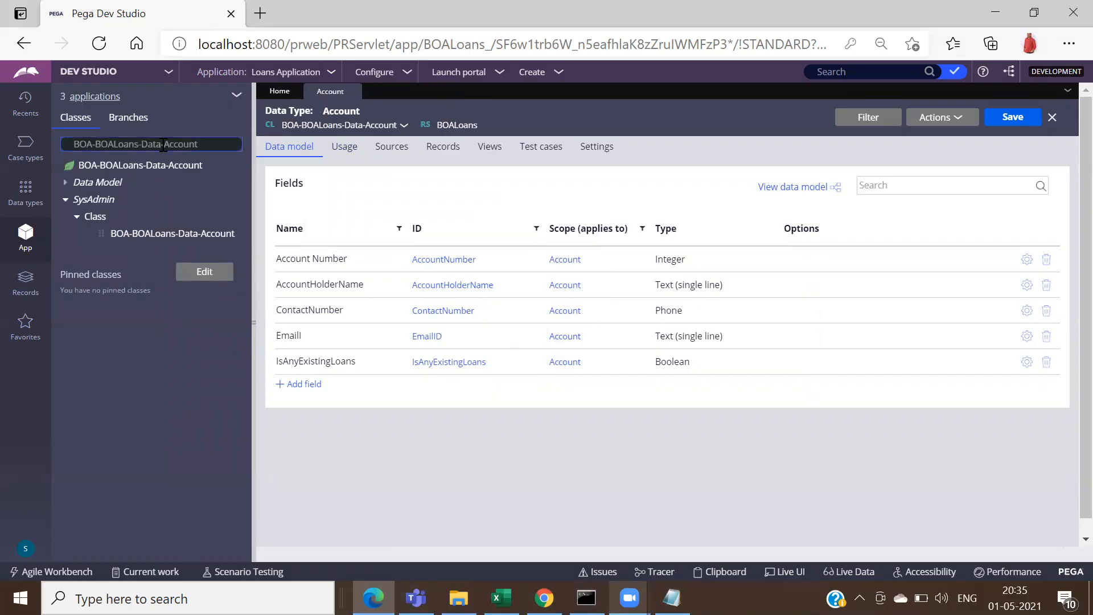
triple_click(163, 145)
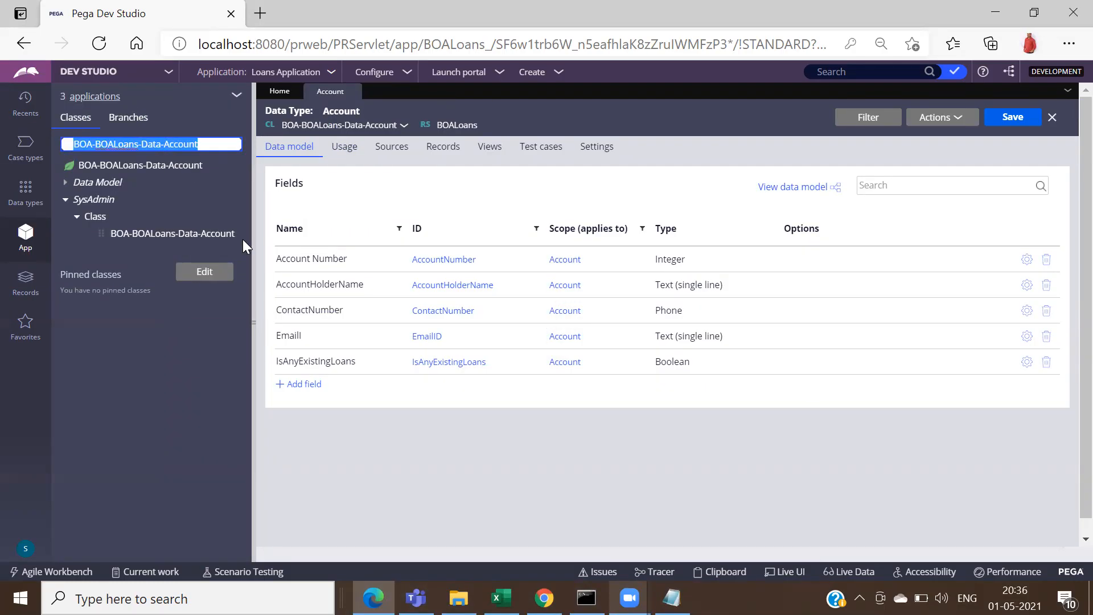
left_click(196, 380)
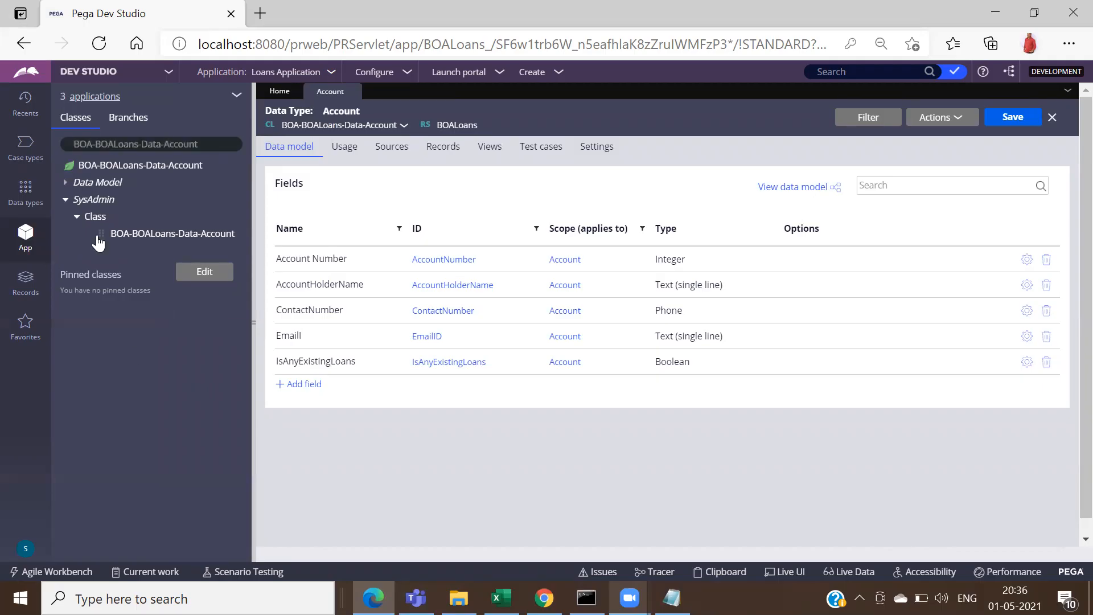
left_click(66, 201)
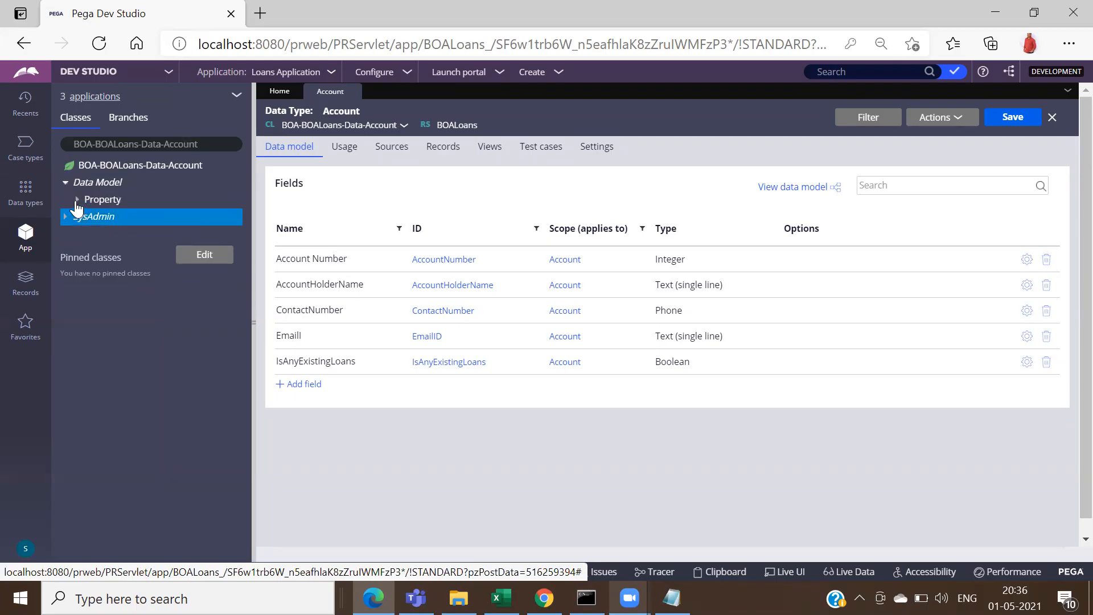
left_click(77, 205)
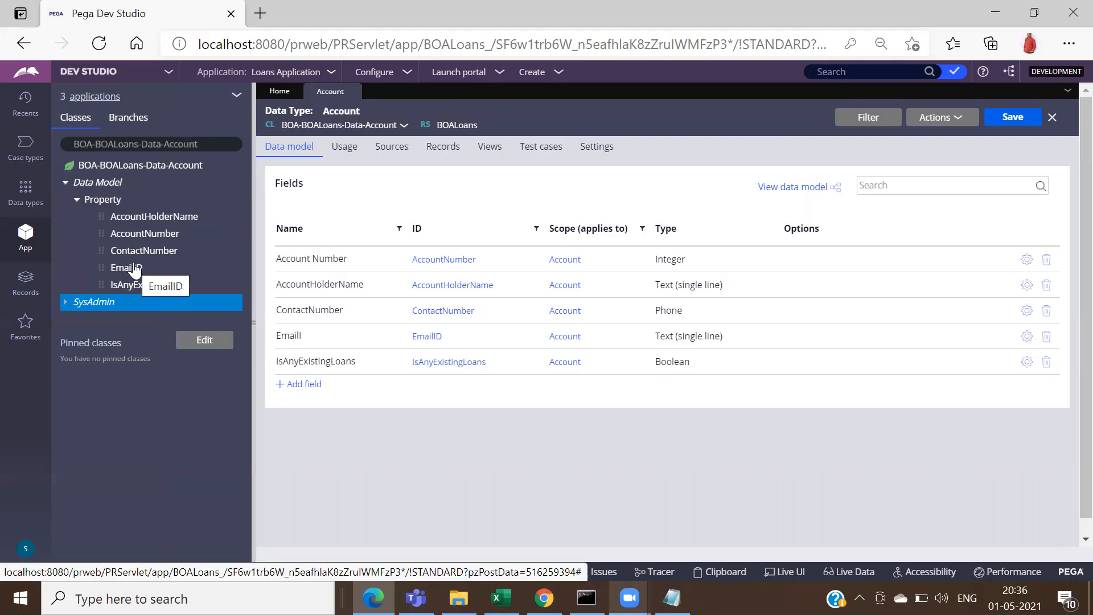
left_click(164, 143)
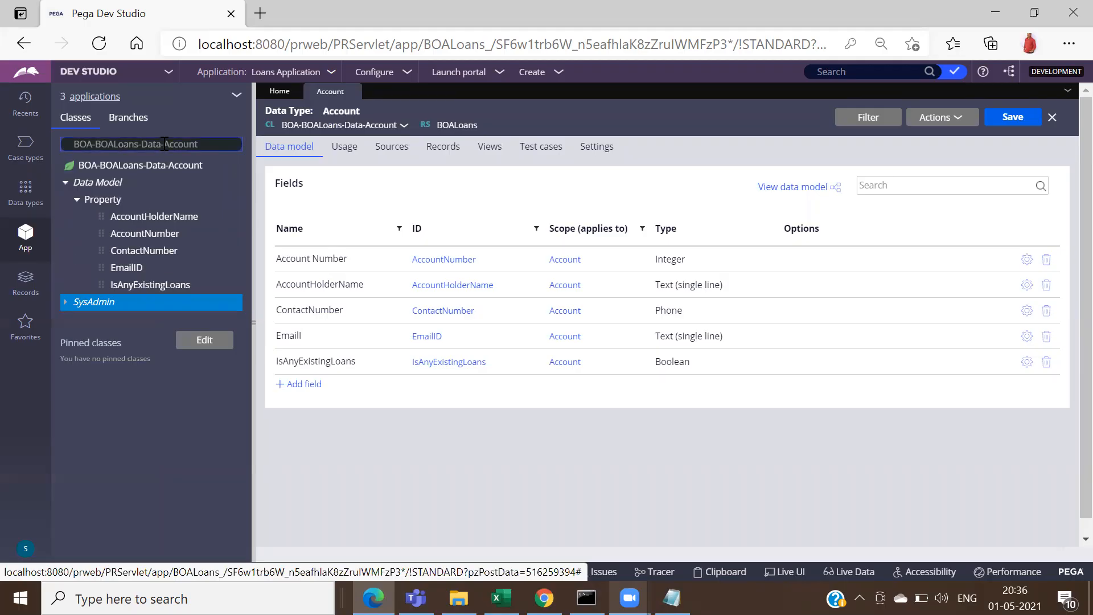
triple_click(163, 144)
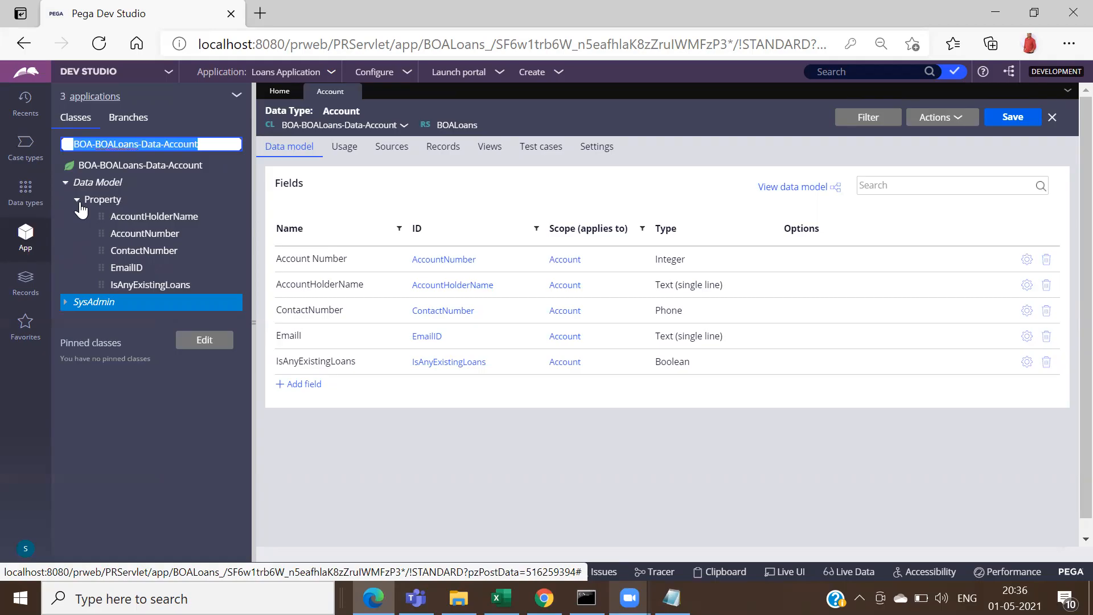
Step: Switch to the Notepad notes and replace the four address lines with AccountDetails.AccHolderNAme and Accountdetails.ContactNumber
left_click(672, 597)
left_click(673, 598)
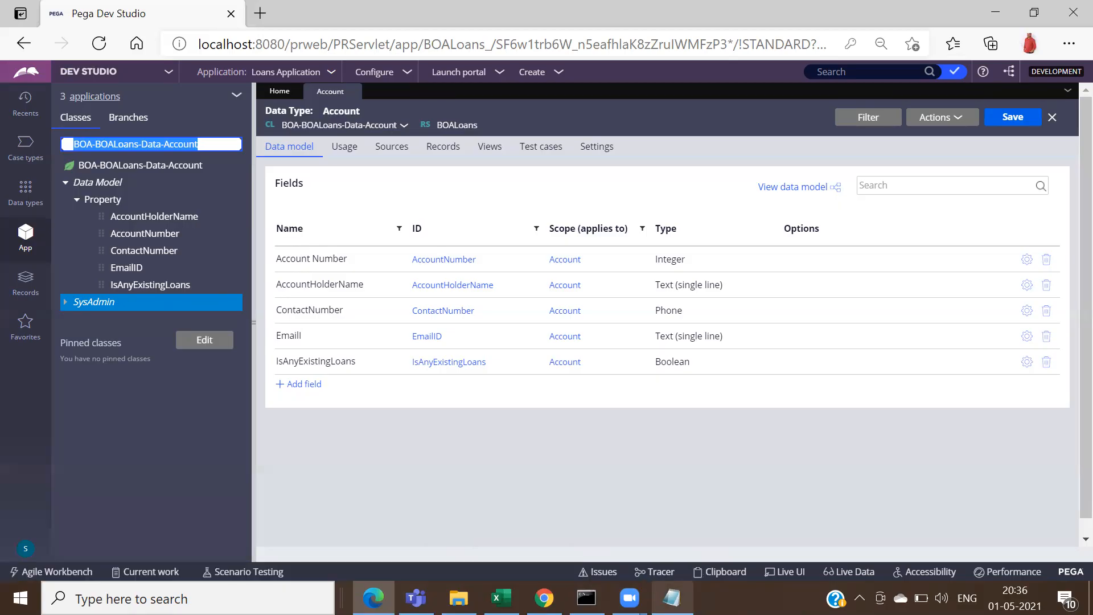
left_click(671, 598)
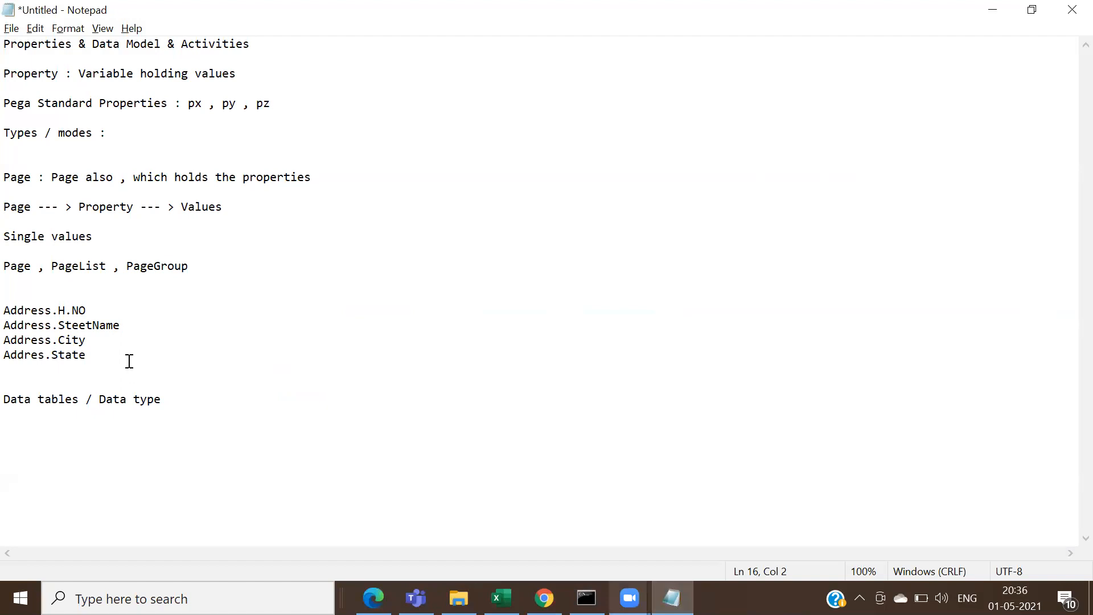
left_click_drag(110, 366, 9, 294)
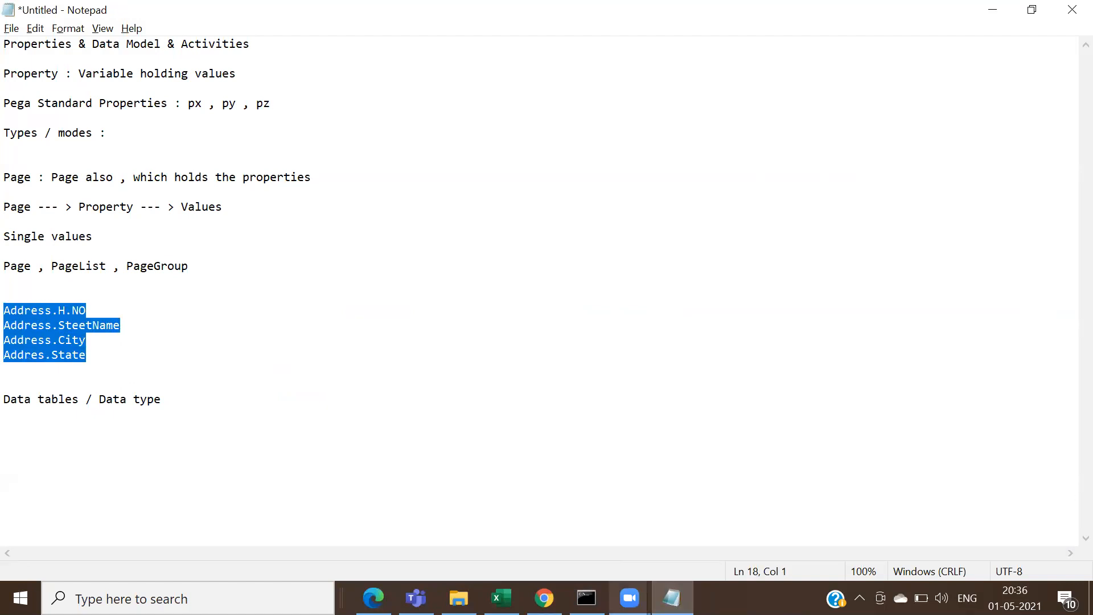
type("AccountDetails")
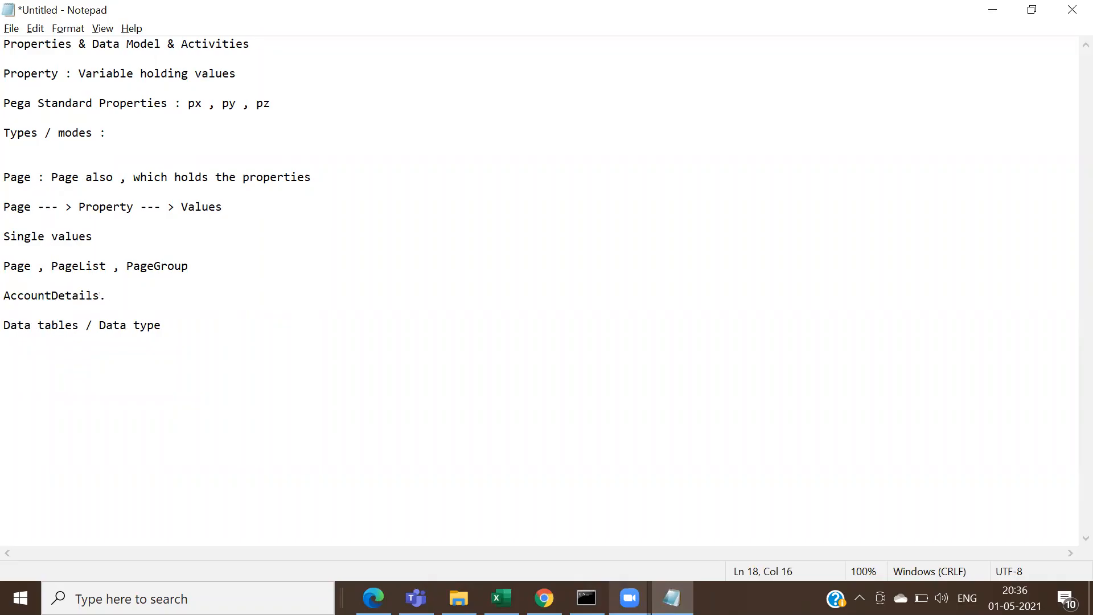
type(".AccHolderNAme")
key("Return")
type("Accountdetails")
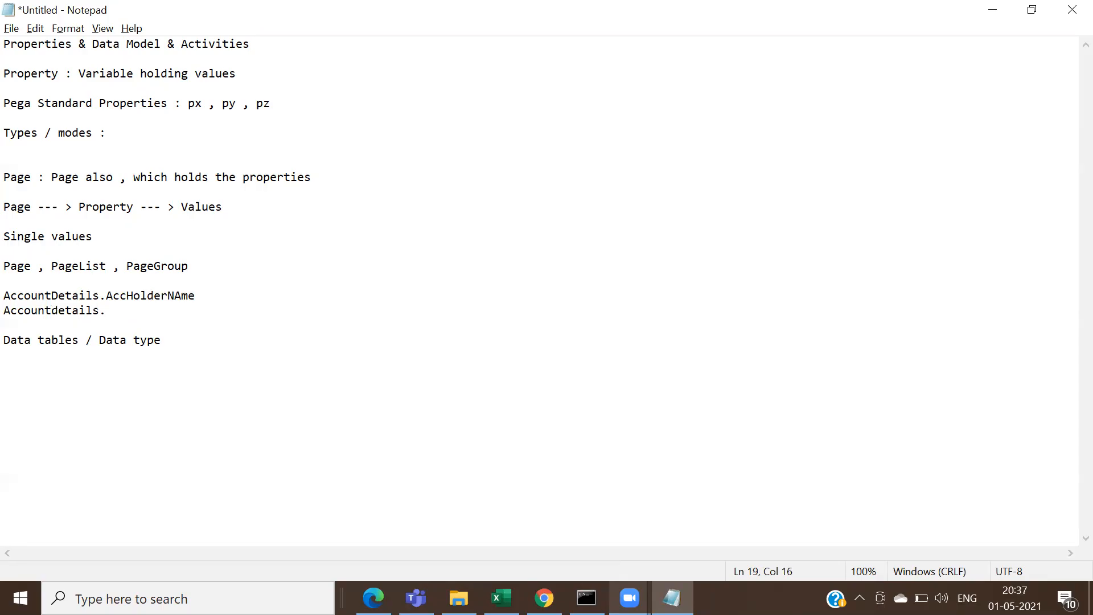
type(".Contact")
type("Numn")
type("bet")
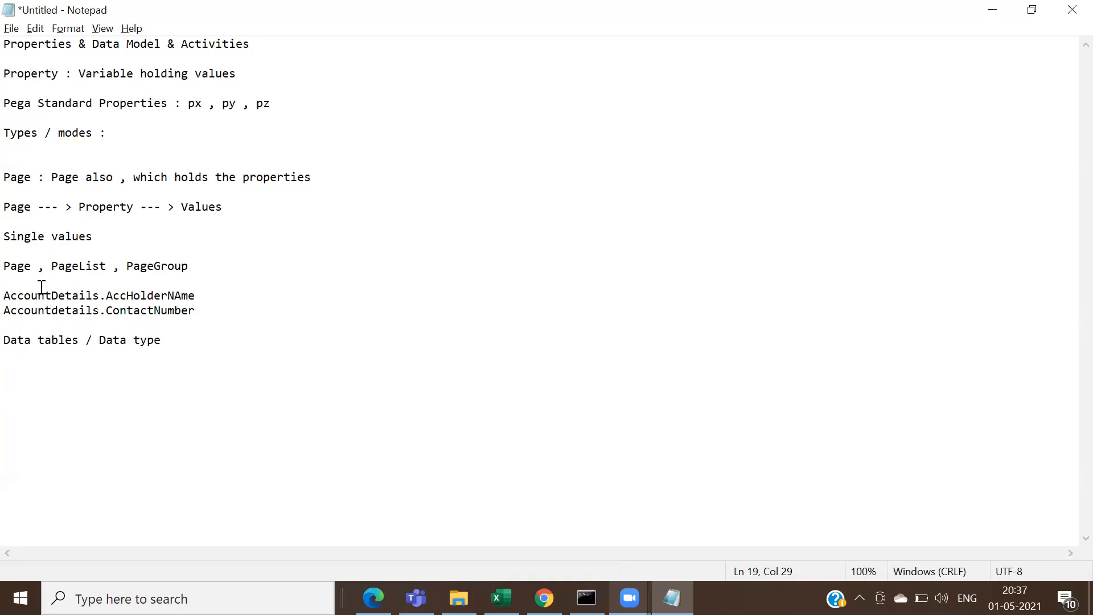
Step: Compare the two account details references in the notes with the Account class's properties in Pega Dev Studio
double_click(133, 296)
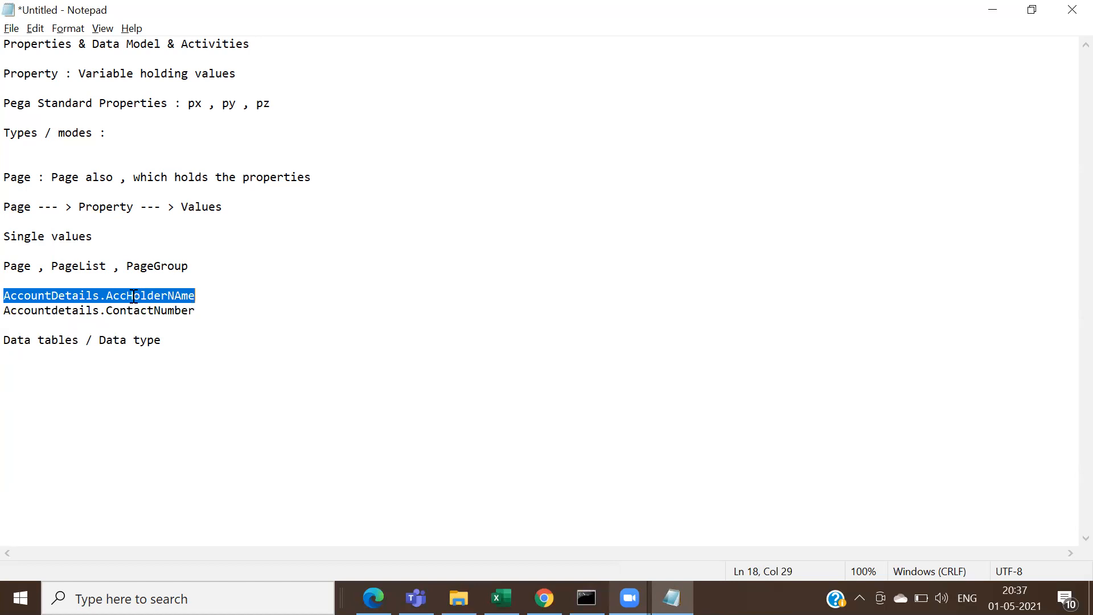
double_click(154, 311)
left_click(153, 311)
double_click(153, 310)
key("alt+Tab")
left_click(146, 144)
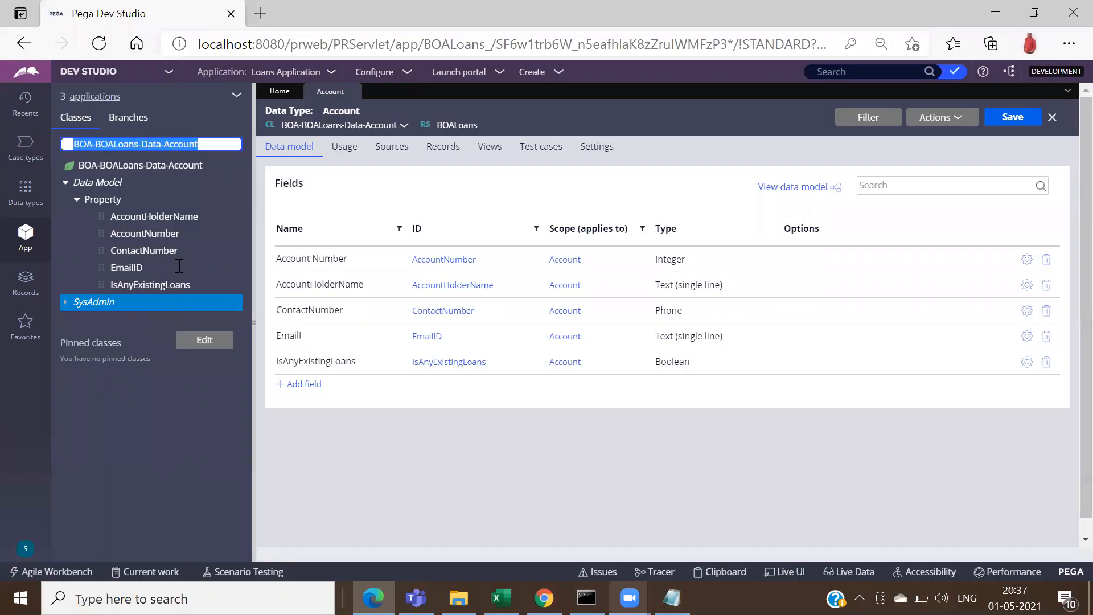
key("alt+Tab")
Step: Copy the page name AccountDetails from the first reference in the notes and return to Pega Dev Studio
left_click(100, 293)
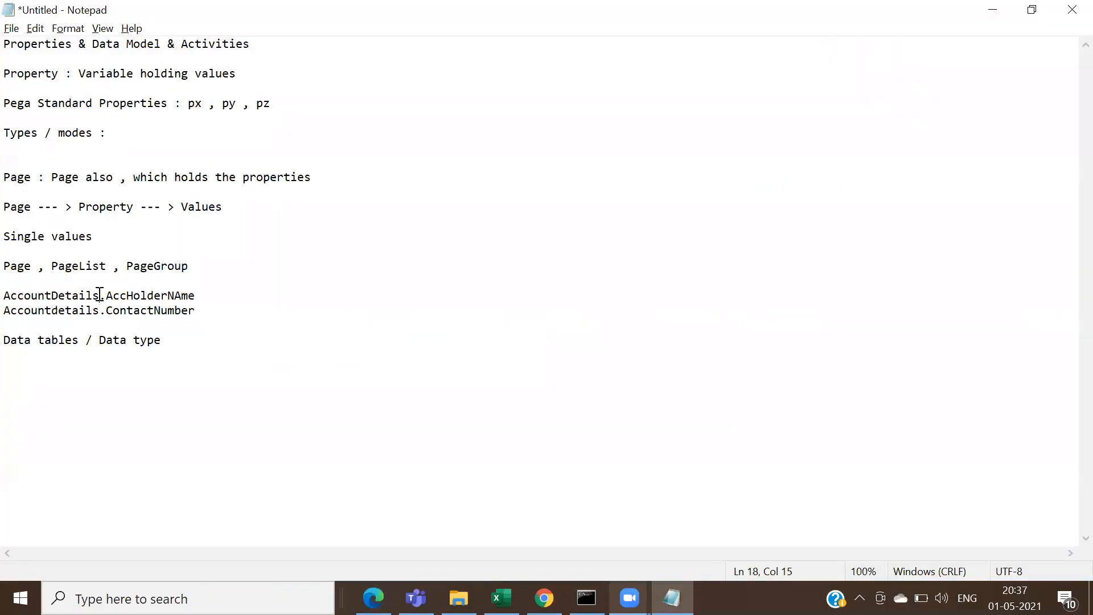
left_click_drag(83, 294, 10, 297)
key("ctrl+c")
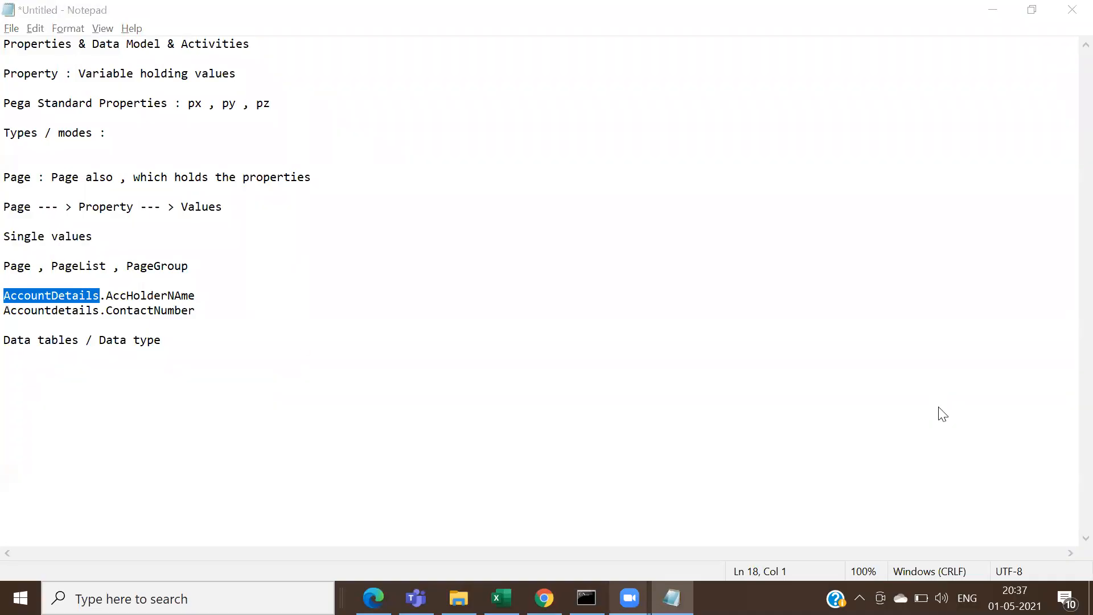
key("alt+Tab")
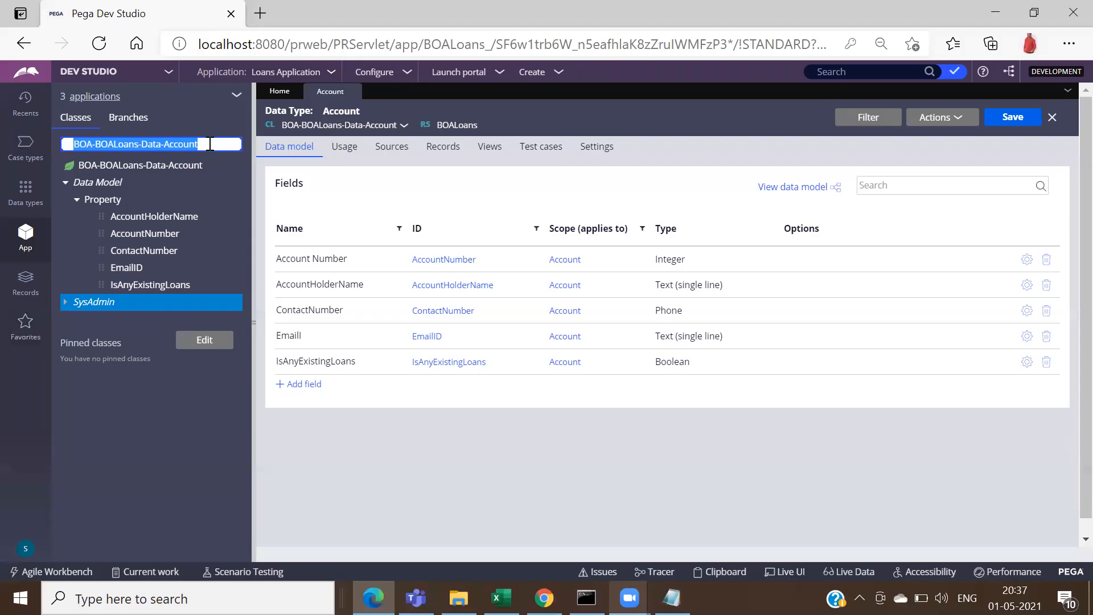
Step: Show the BOA-BOALoans-Work class in App Explorer and create a property labelled AccountDetails in its Loans class
key("BackSpace")
left_click(326, 488)
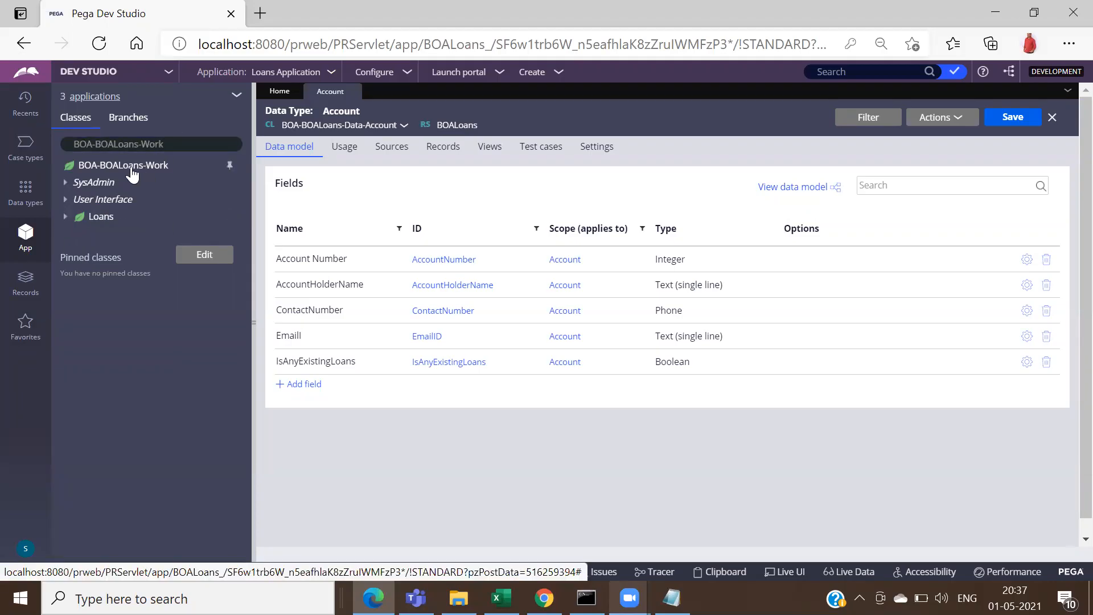
left_click(92, 222)
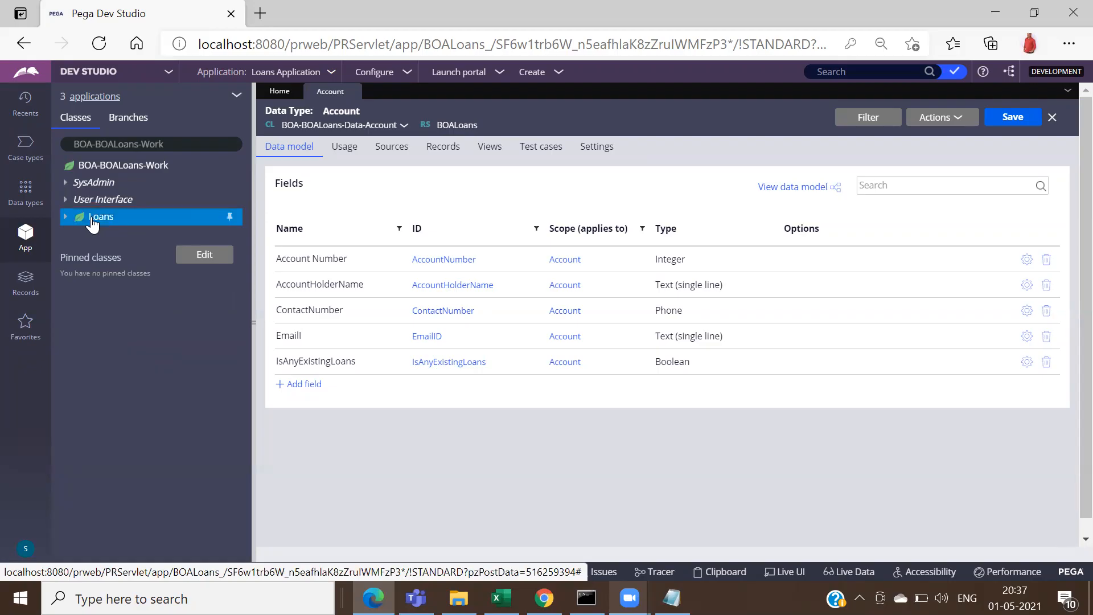
right_click(92, 222)
mouse_move(108, 235)
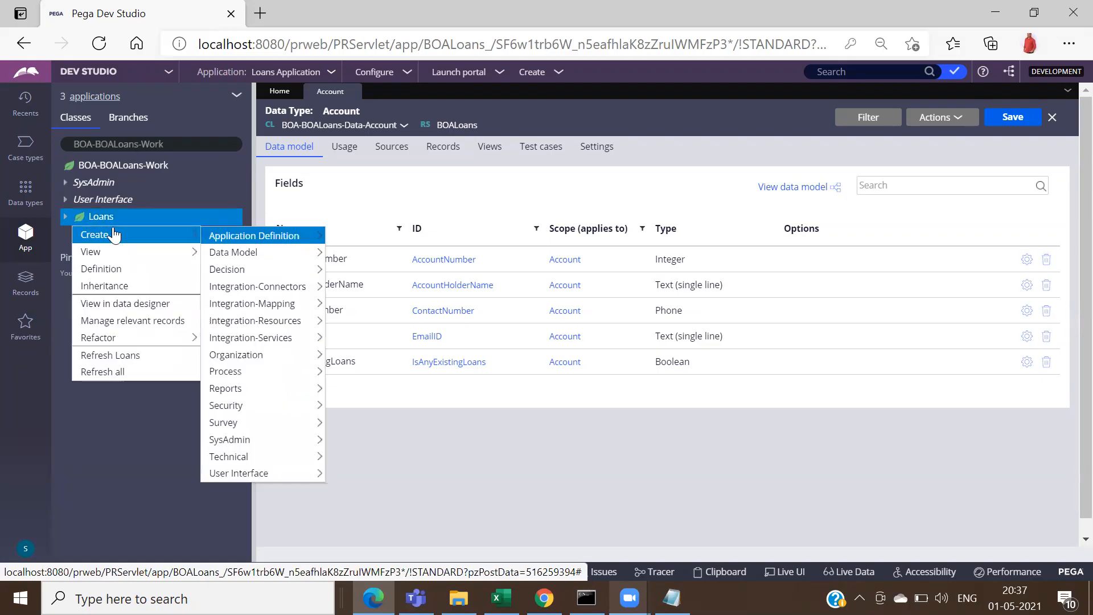
mouse_move(257, 253)
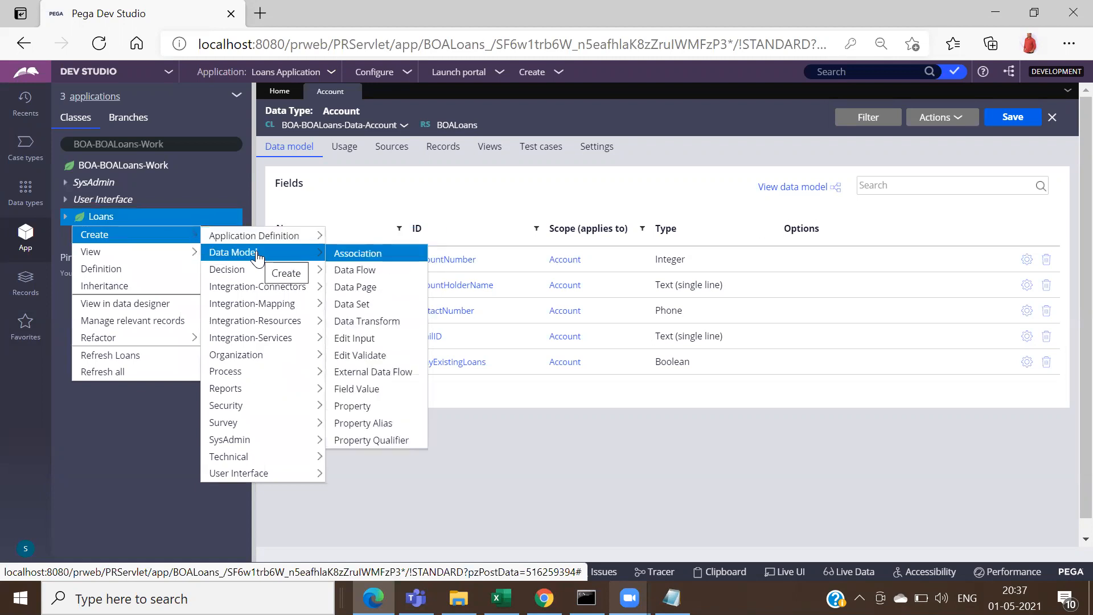
left_click(364, 406)
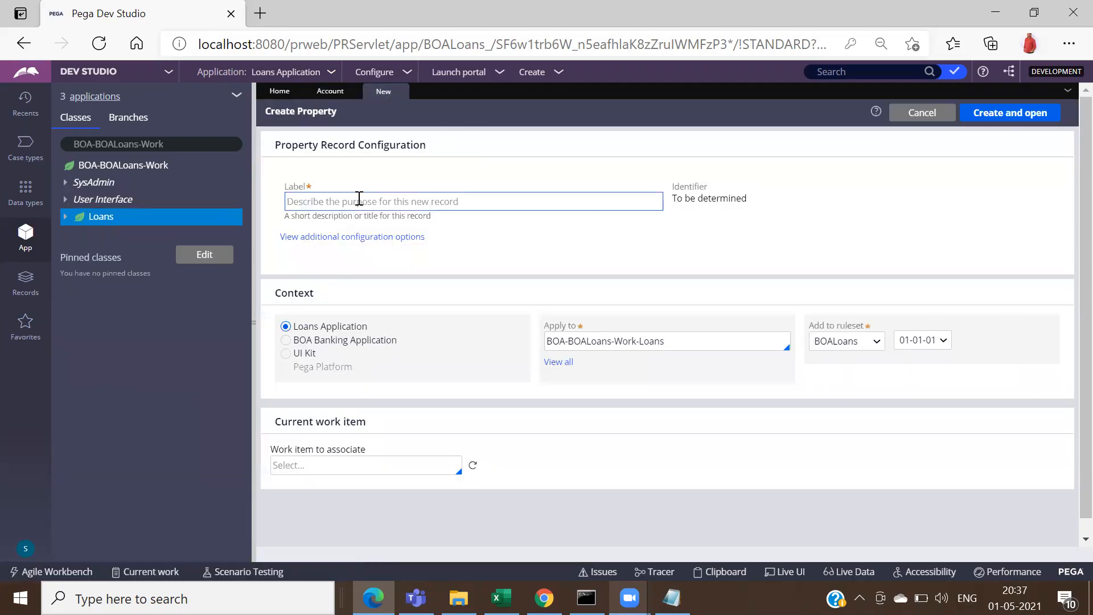
left_click(359, 199)
key("ctrl+v")
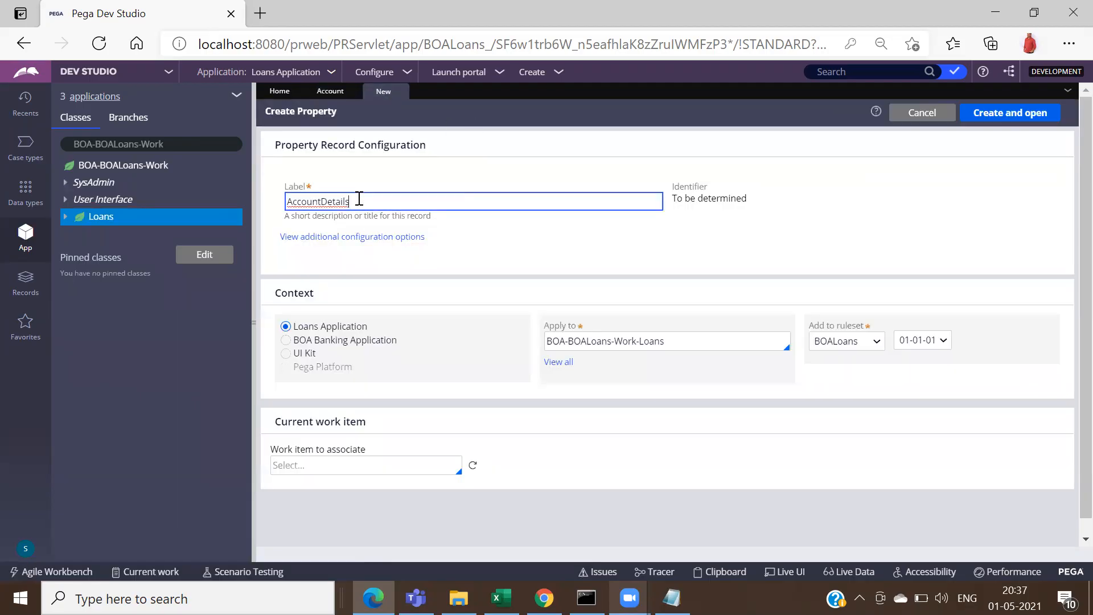
left_click(689, 254)
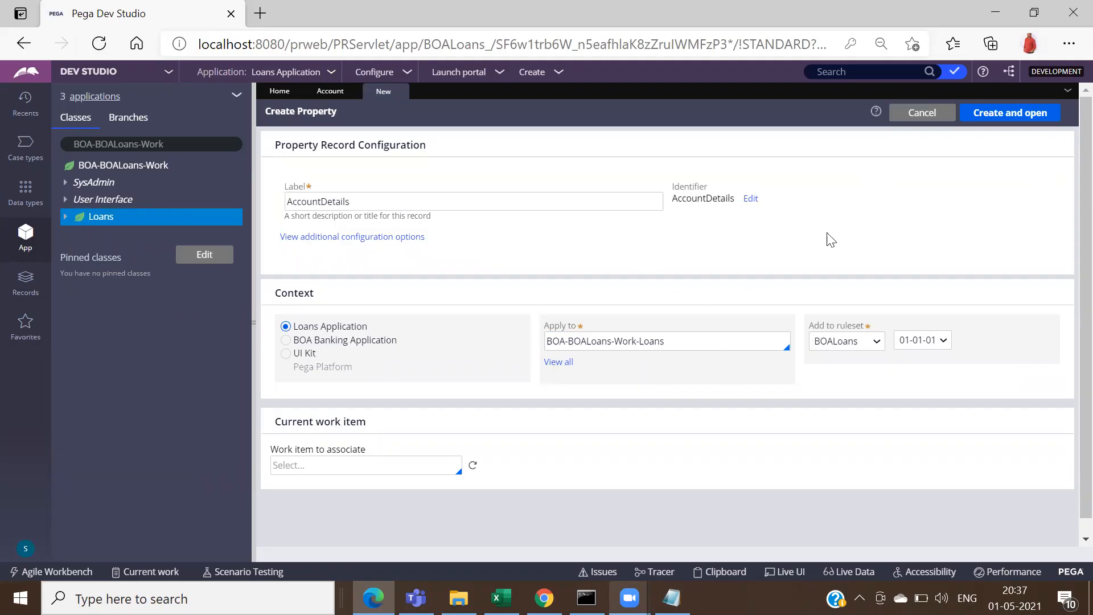
left_click(1011, 113)
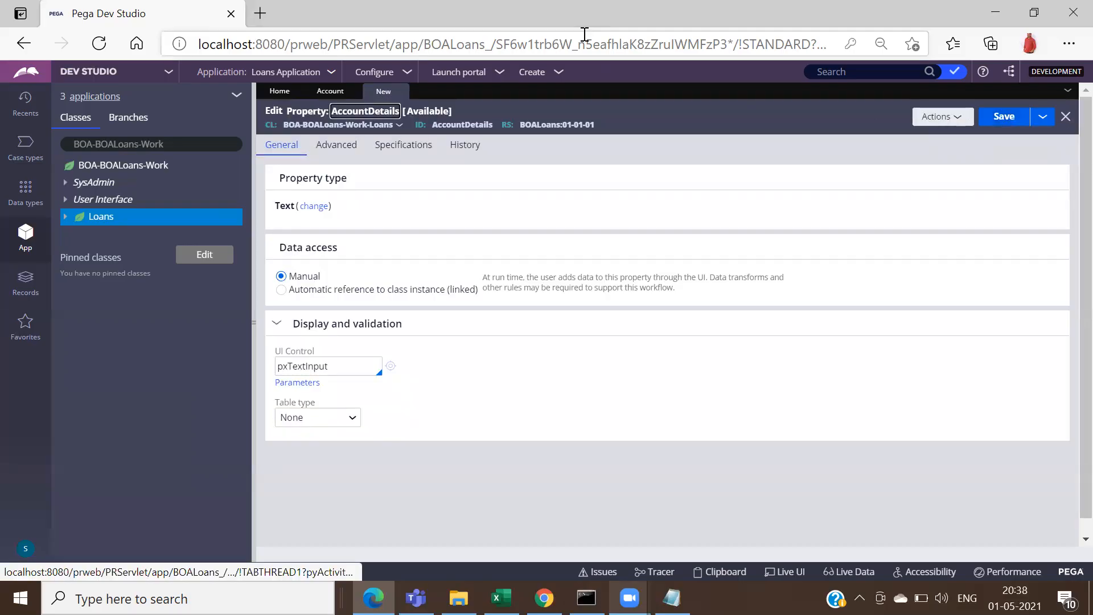
Step: Change the property type of AccountDetails to Single Page
triple_click(322, 178)
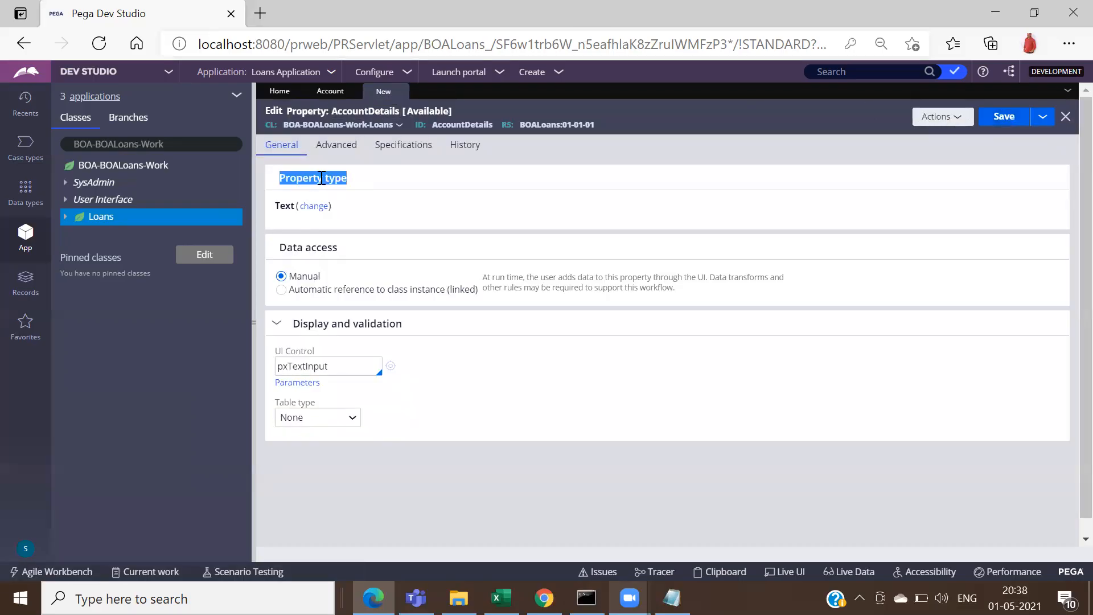
left_click(315, 208)
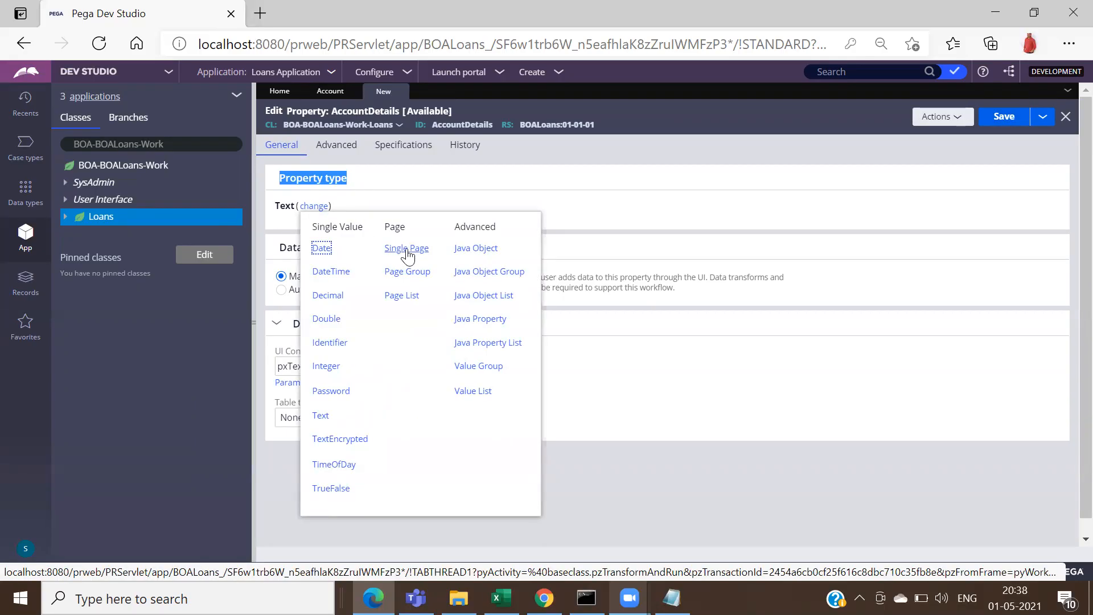
left_click(408, 250)
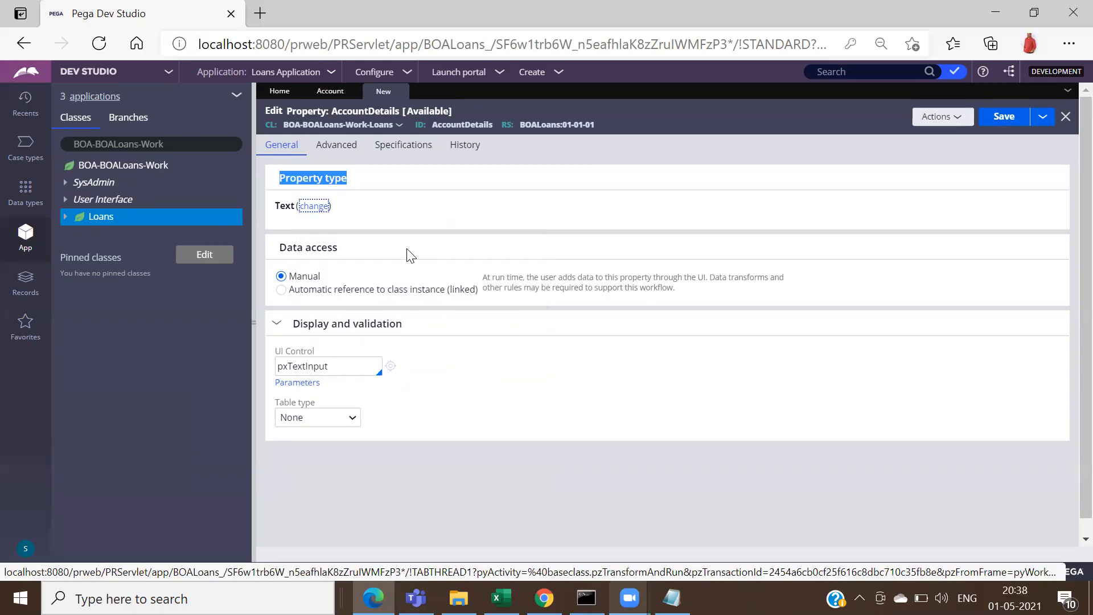
Step: Set the page definition of AccountDetails to BOA-BOALoans-Data-Account, copying the class name from the Account data type
left_click(363, 241)
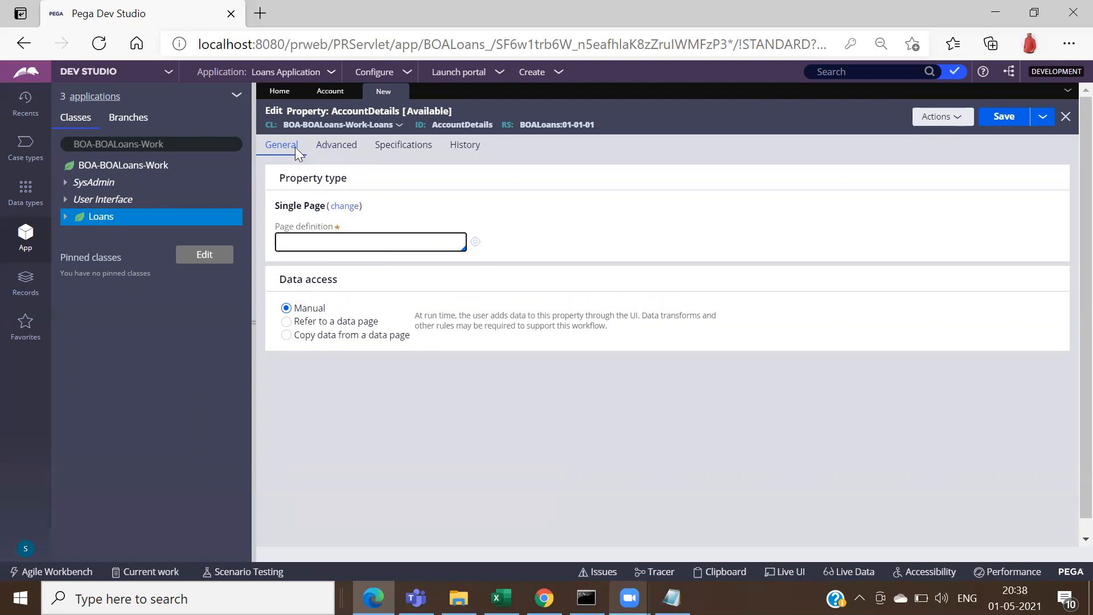
left_click(328, 96)
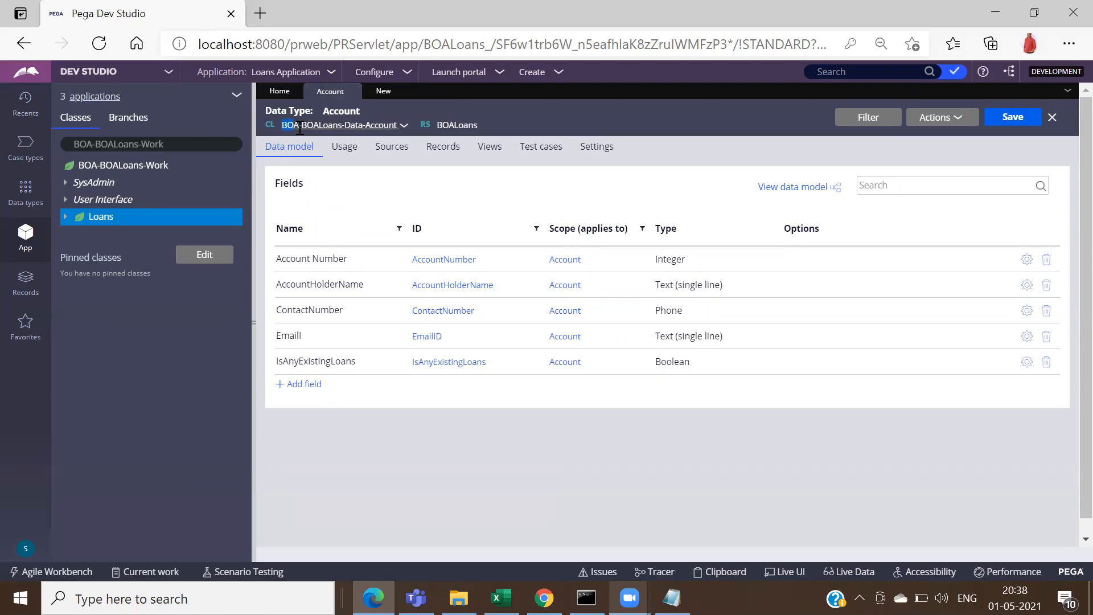
left_click_drag(280, 124, 393, 124)
key("ctrl+c")
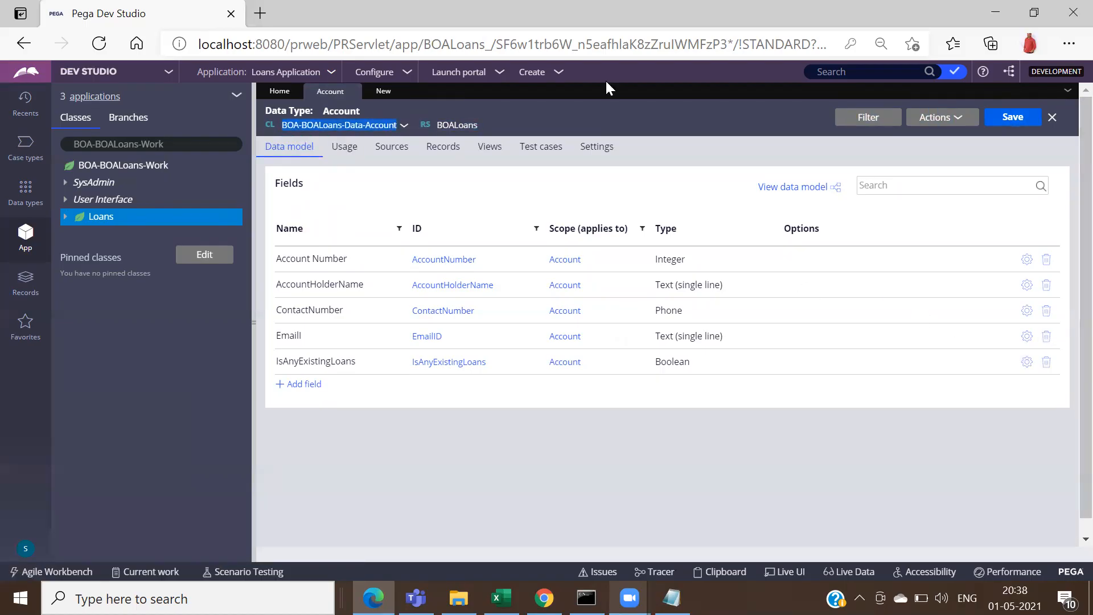
left_click(380, 101)
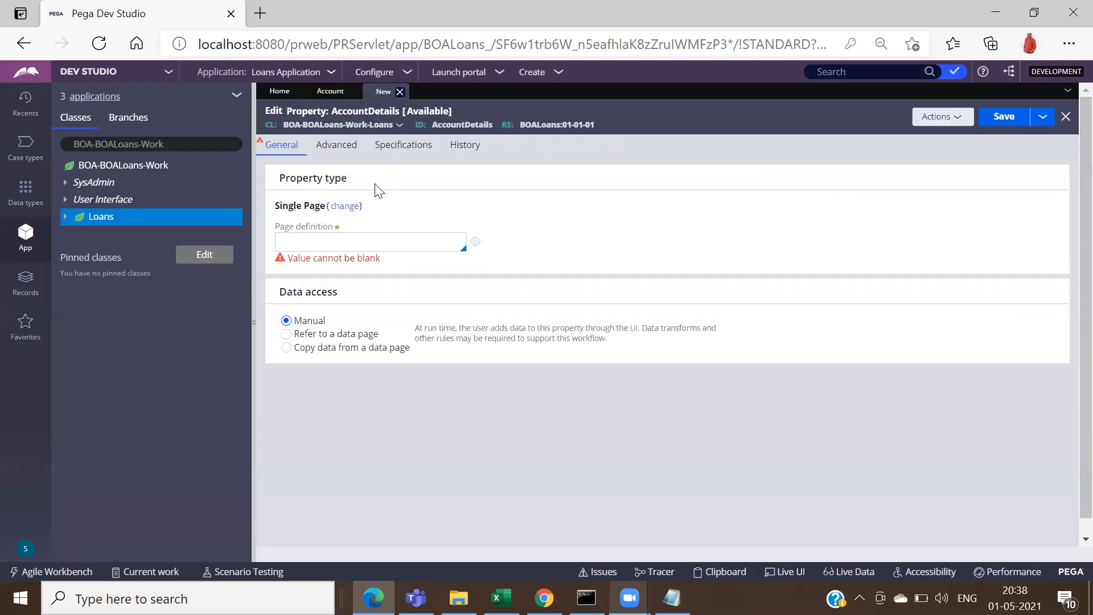
left_click(325, 236)
key("ctrl+v")
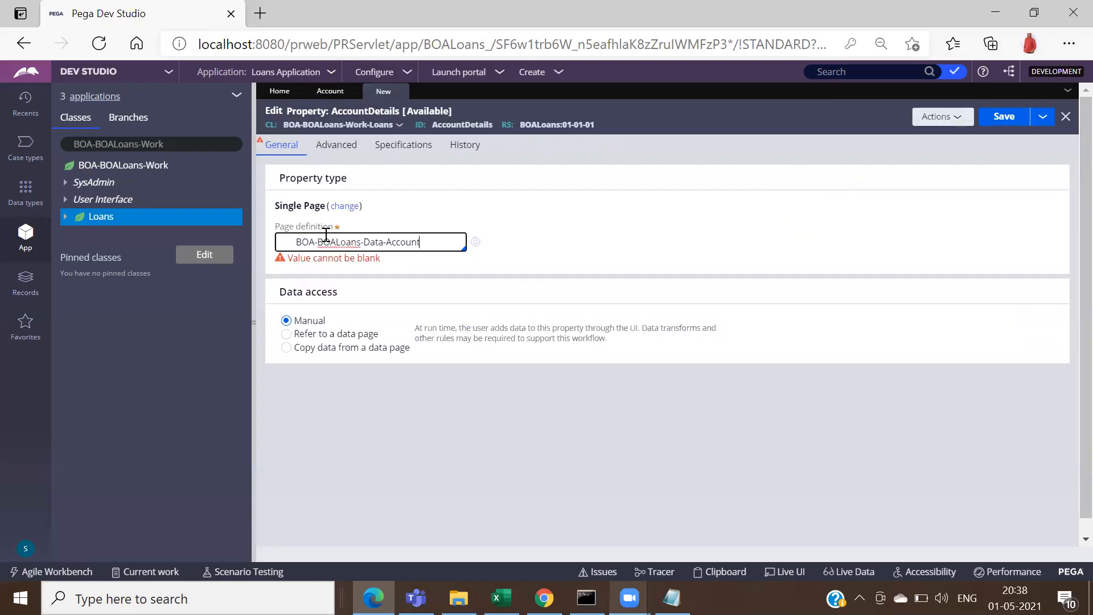
left_click(298, 240)
key("BackSpace")
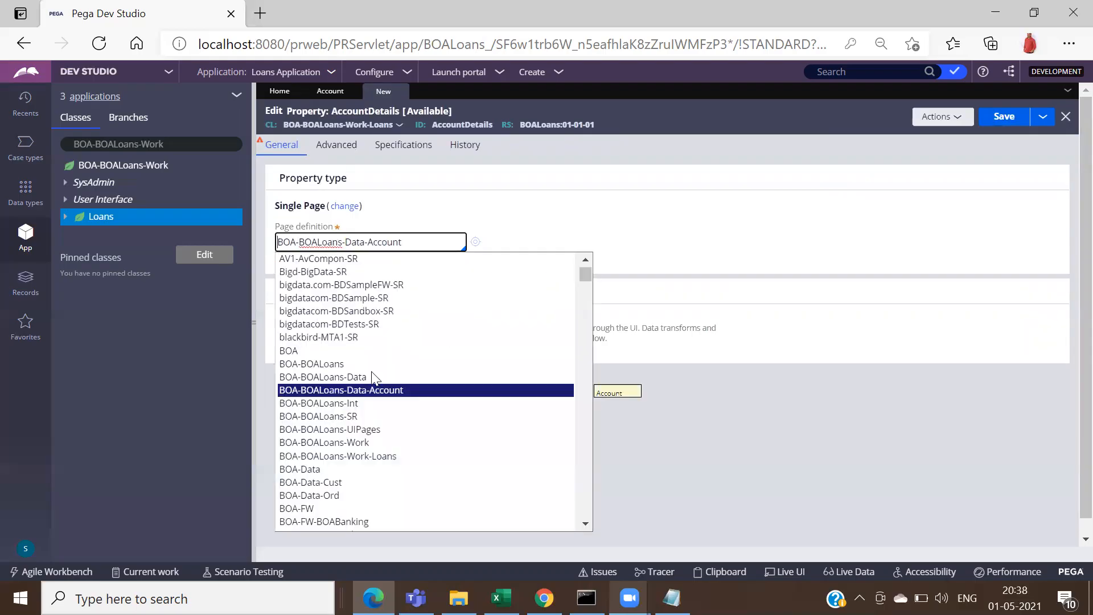
left_click(360, 392)
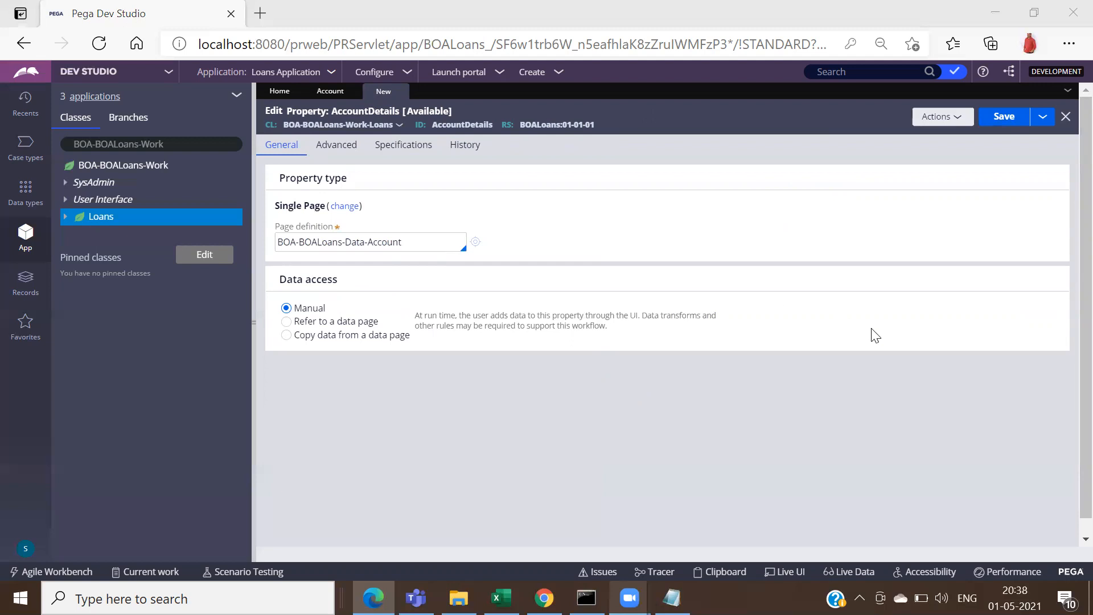
left_click(869, 383)
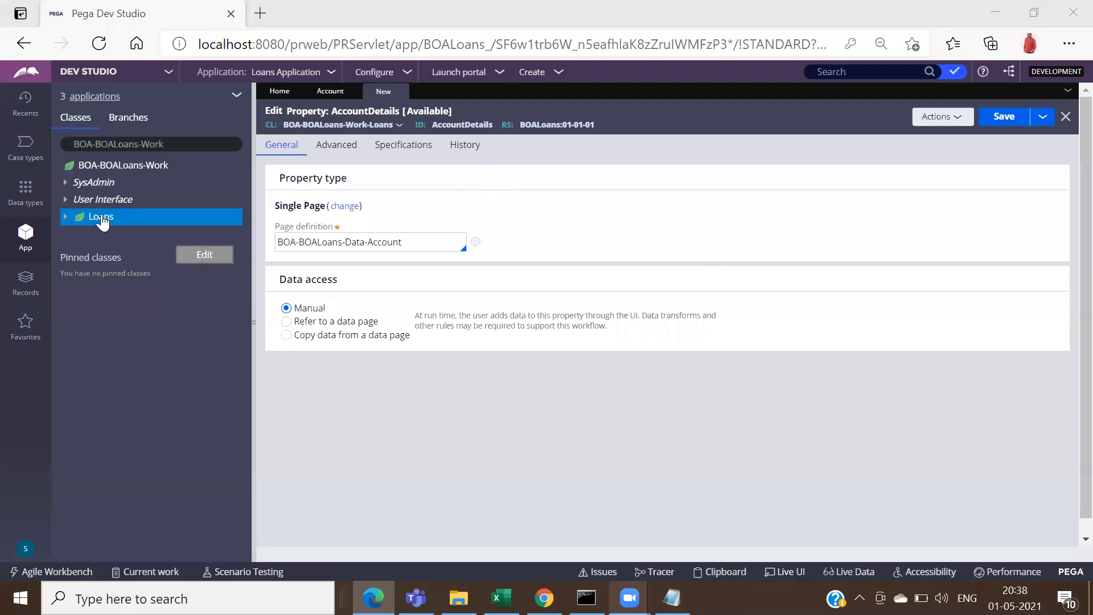
Step: Review the existing properties in the Loans class's data model and save the AccountDetails property
left_click(66, 218)
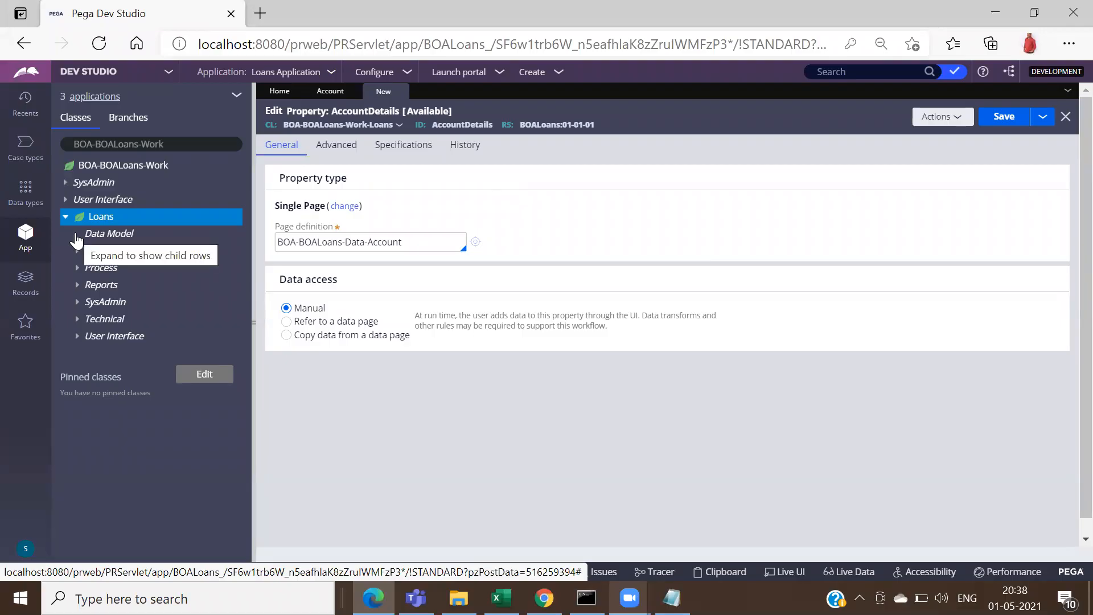
left_click(76, 235)
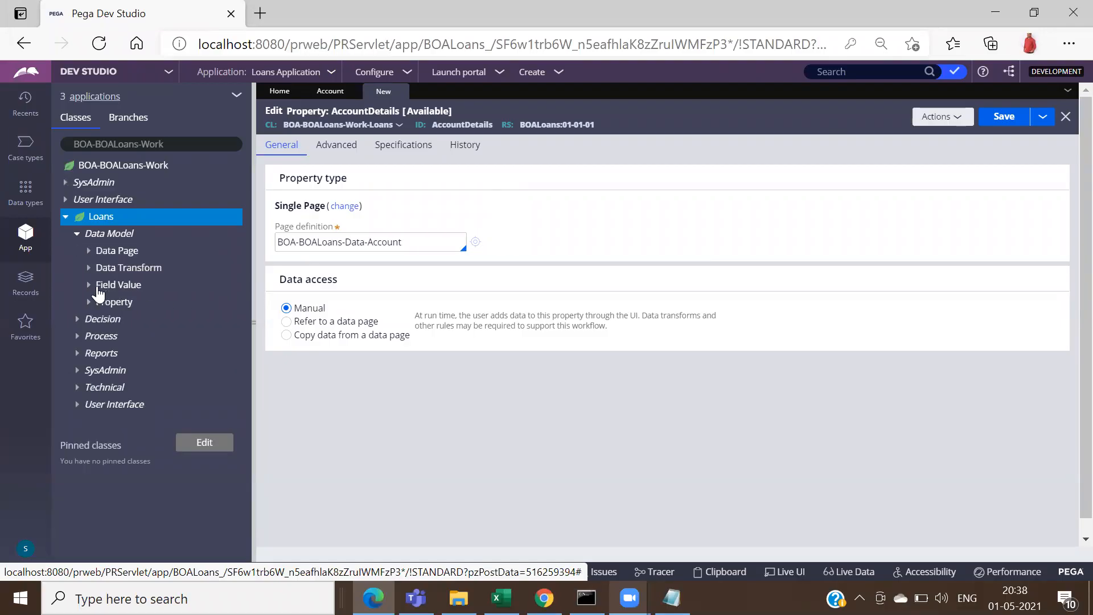
left_click(89, 303)
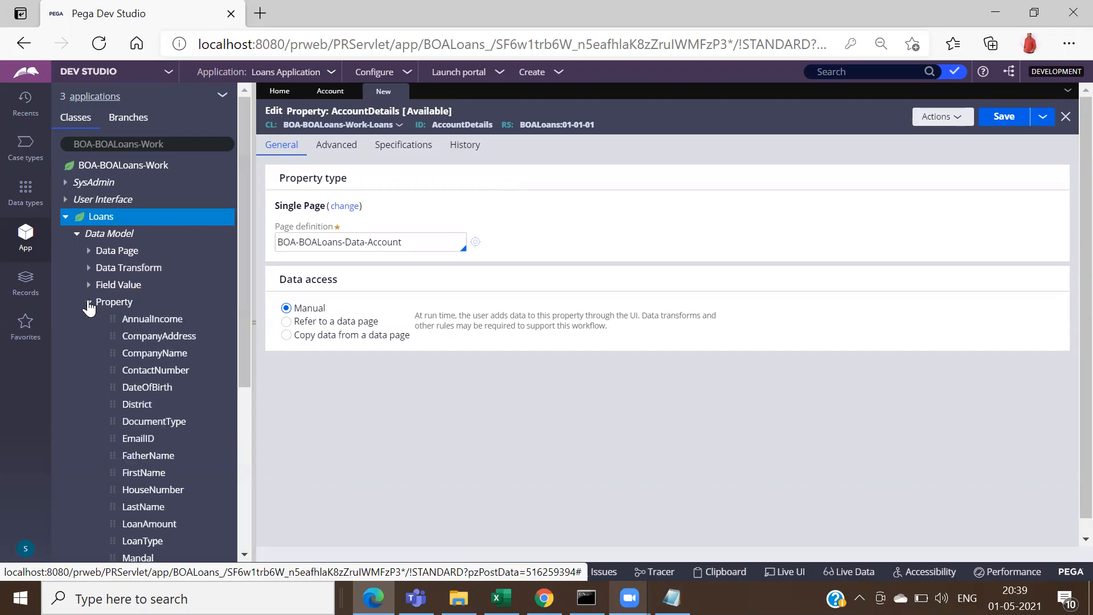
left_click_drag(240, 320, 253, 386)
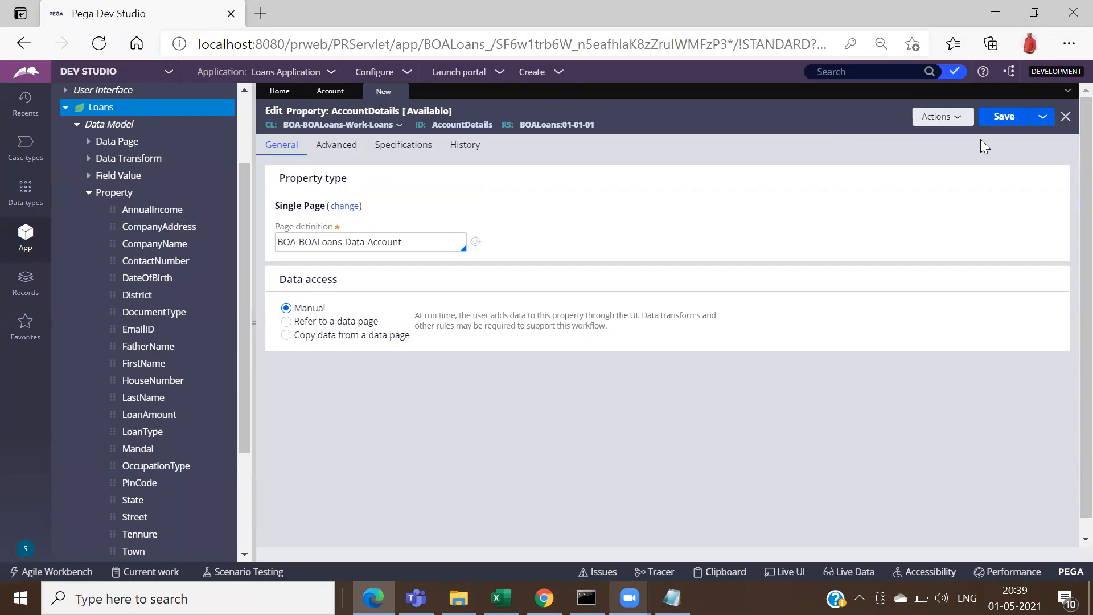
left_click(1002, 118)
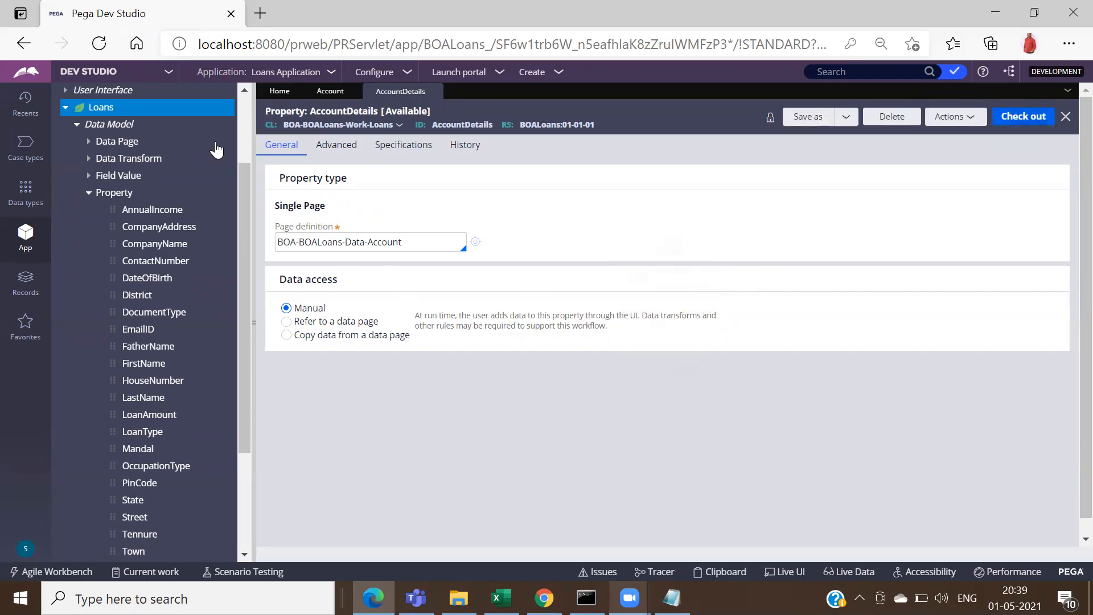
Step: Refresh the class tree and examine the properties nested under AccountDetails in the Loans class
scroll(244, 107, "up", 2)
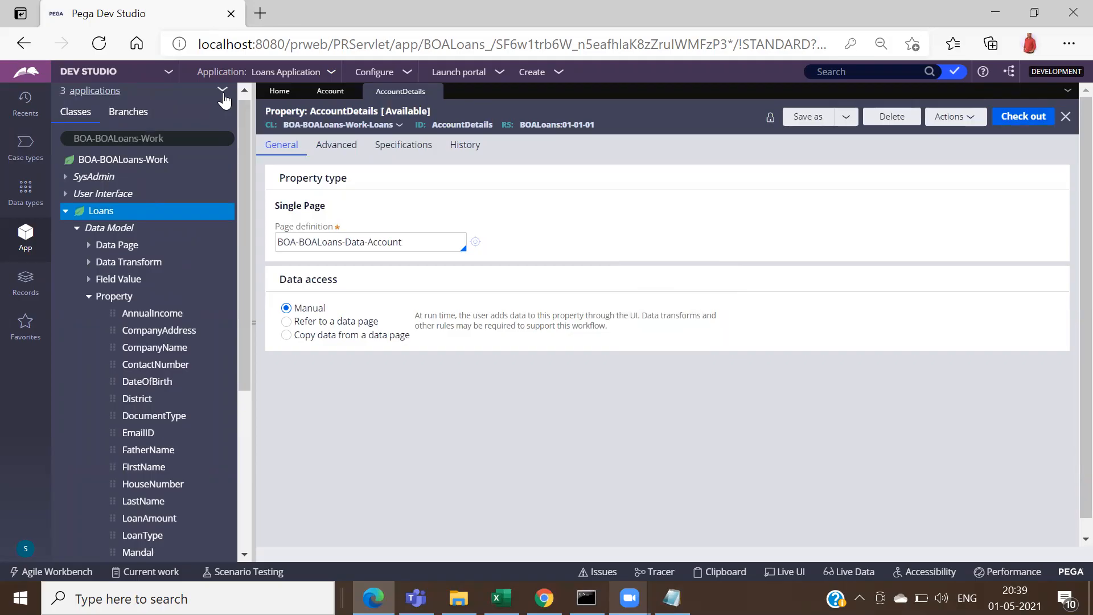
left_click(224, 94)
left_click(228, 110)
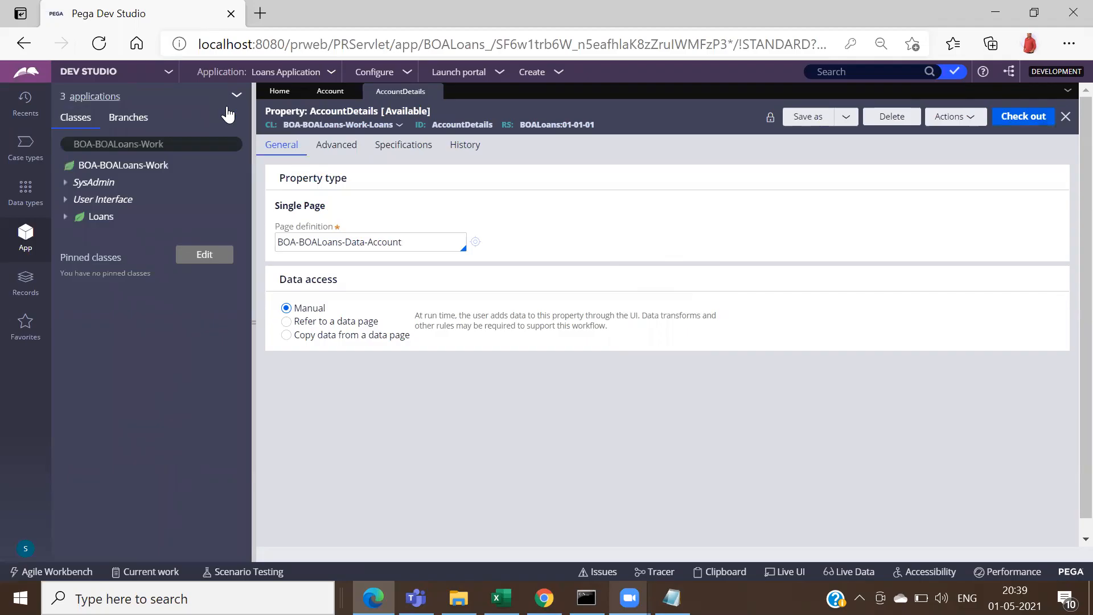
left_click(66, 218)
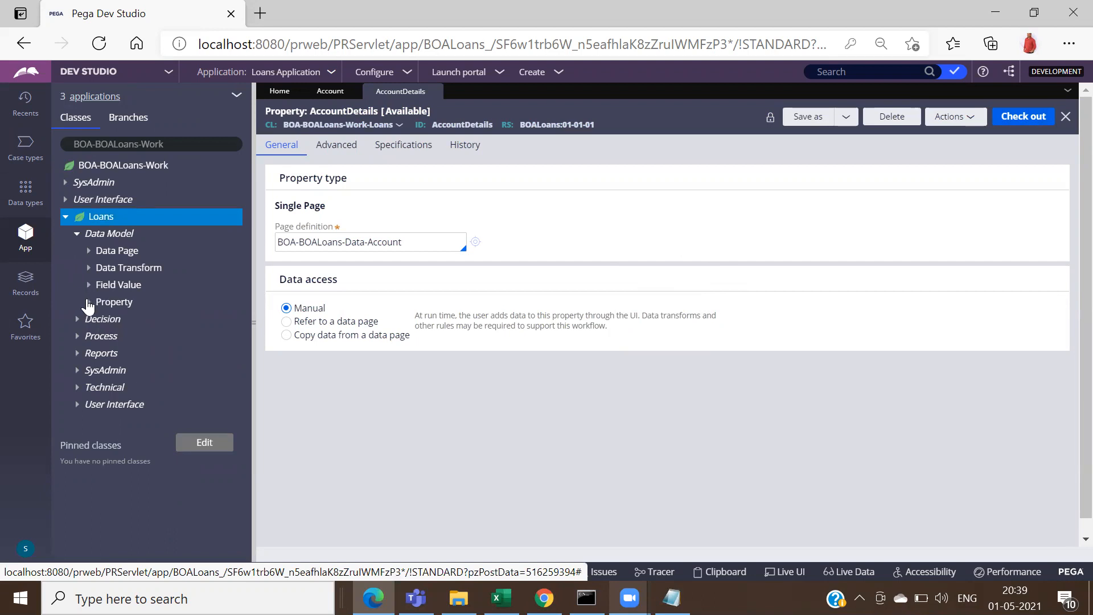
left_click(88, 302)
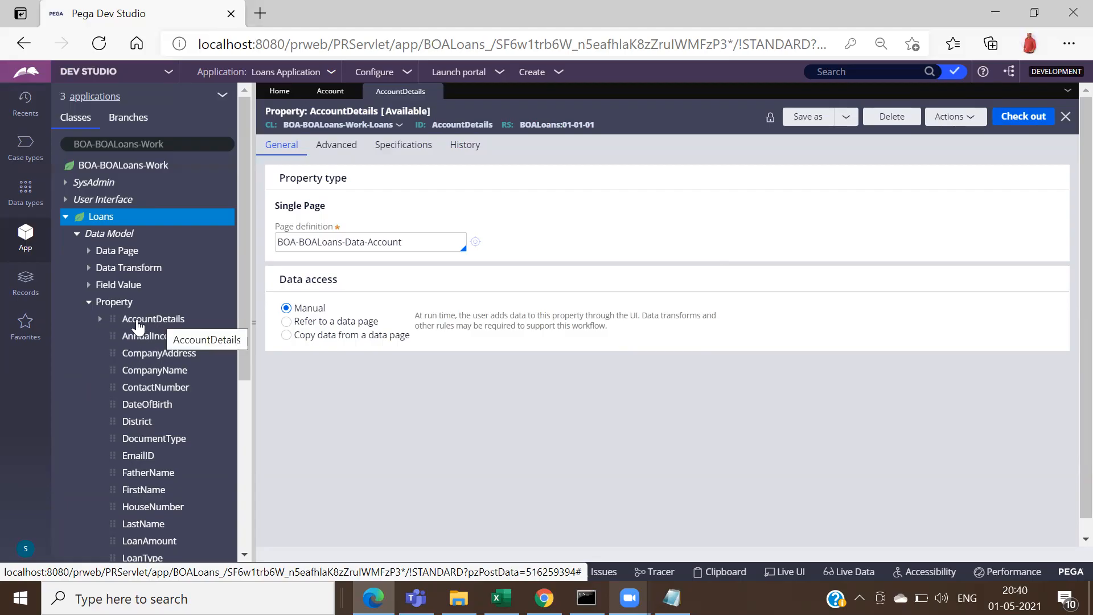
left_click(101, 320)
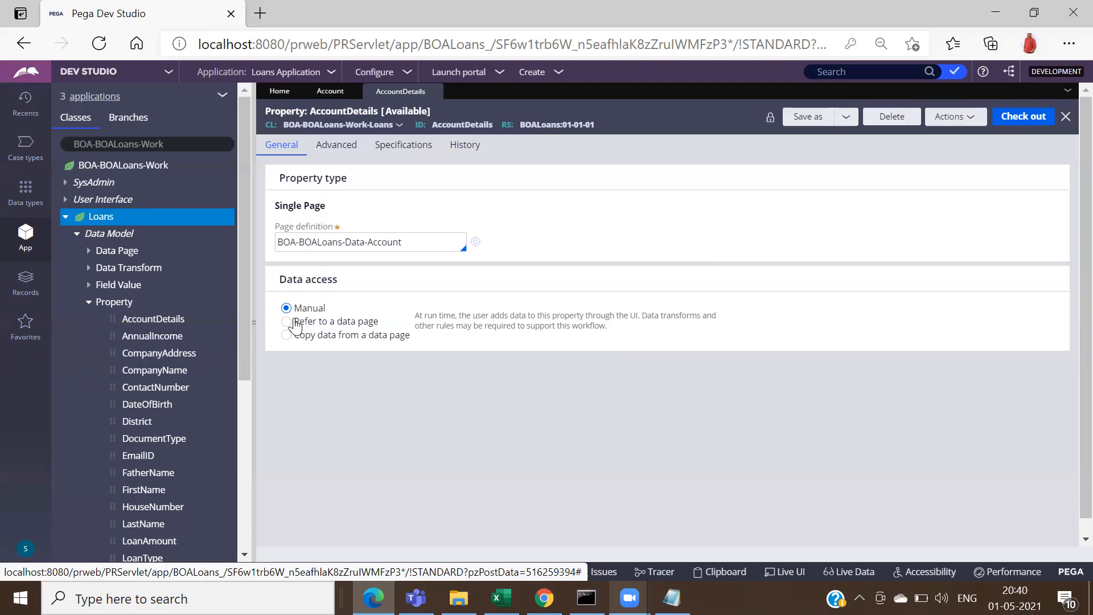
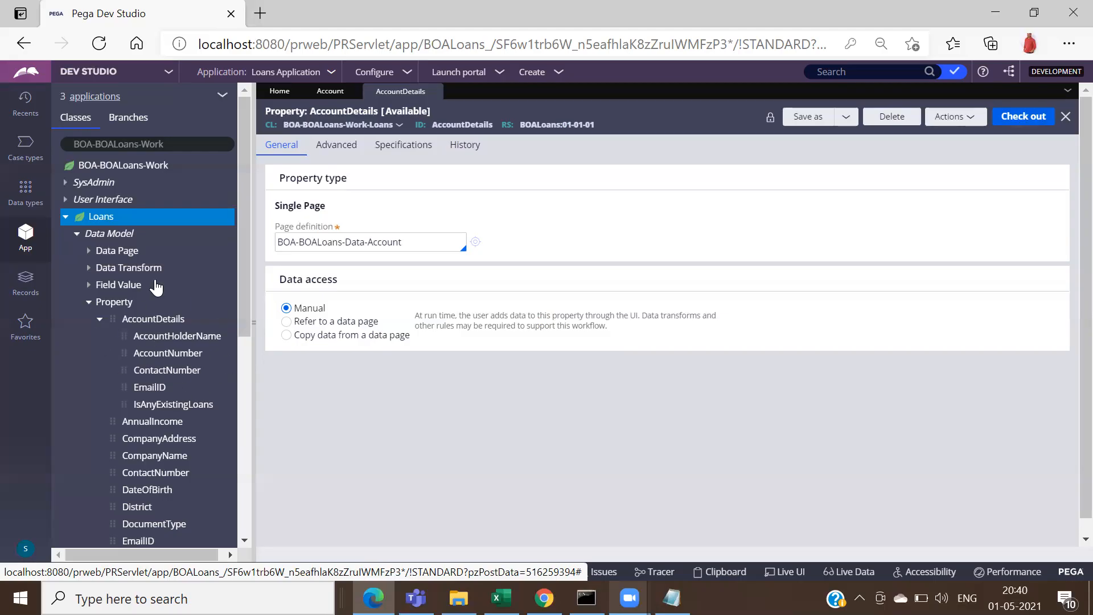
Step: Open the Initiate_Loan section from the Loans class's user interface rules and check it out
left_click(89, 302)
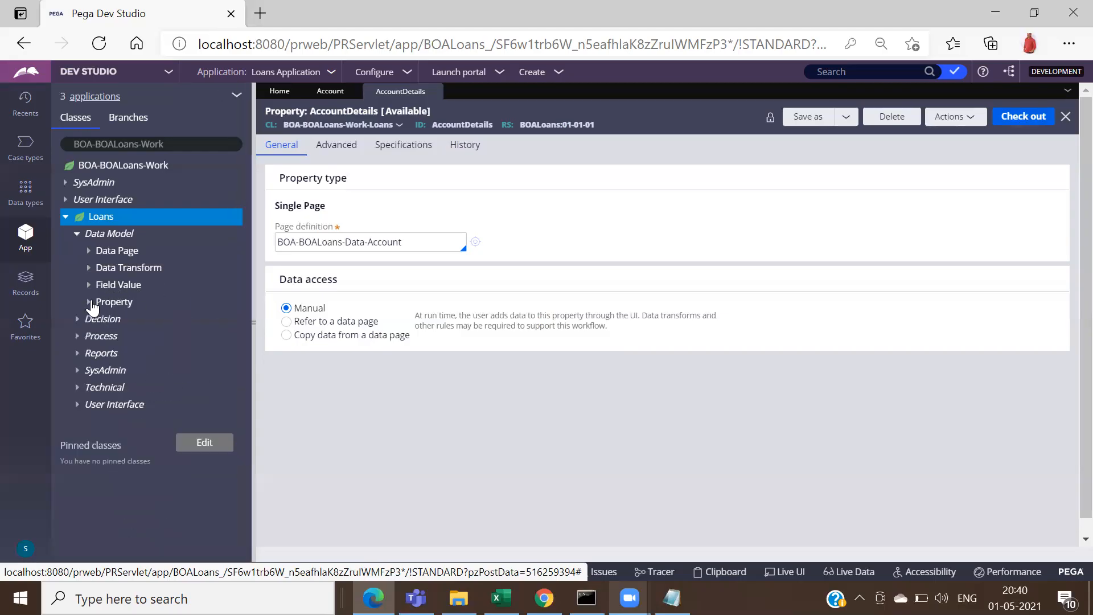
left_click(78, 405)
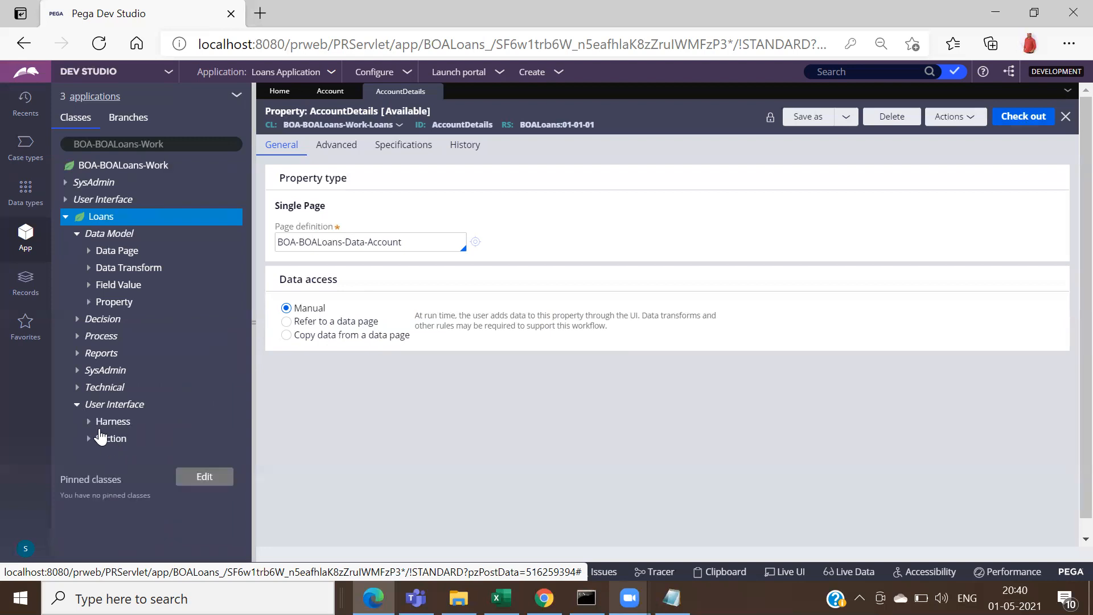
left_click(89, 439)
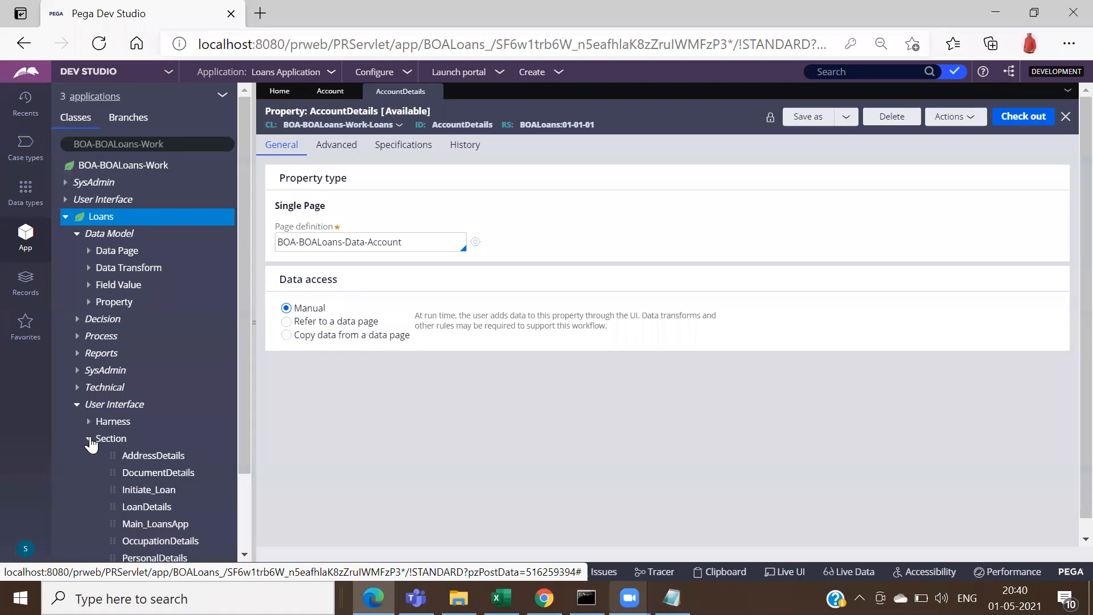
left_click(244, 555)
left_click(245, 554)
left_click(245, 554)
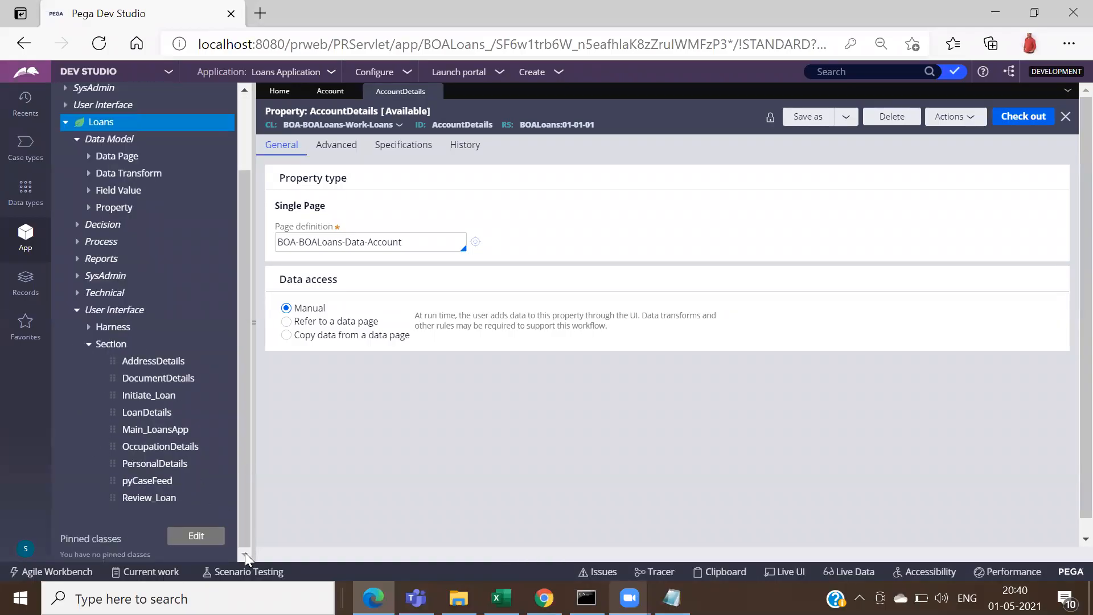
left_click(155, 395)
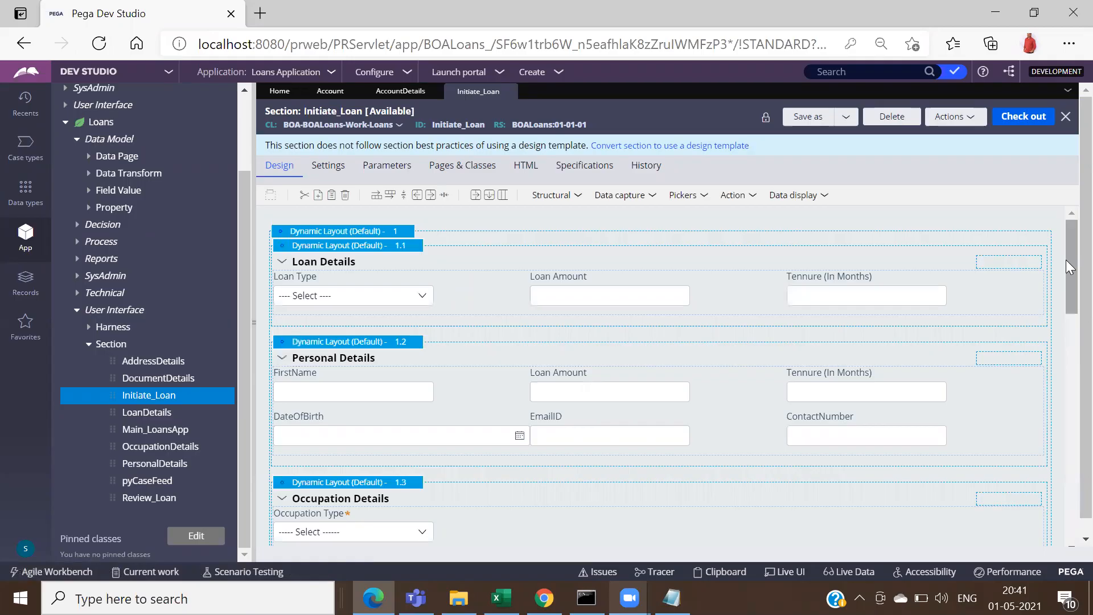
mouse_move(1069, 295)
left_mouse_down()
mouse_move(1066, 359)
mouse_move(1066, 303)
left_mouse_up()
left_click(1023, 121)
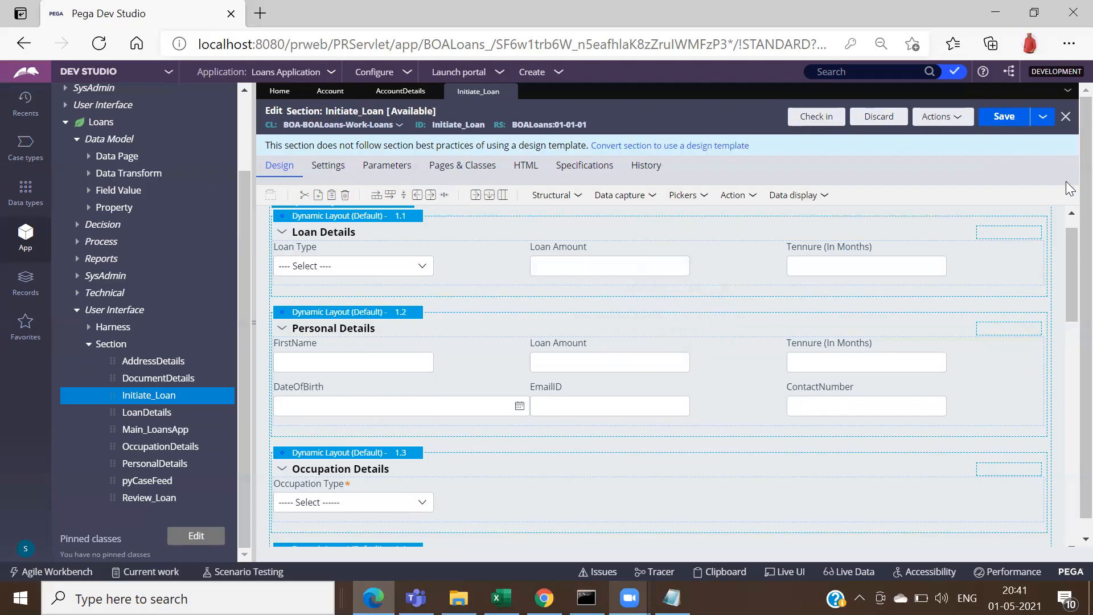
Step: Delete the Present Address, Office Address and Document Details layouts from the Initiate_Loan section
left_click_drag(1066, 247, 1065, 337)
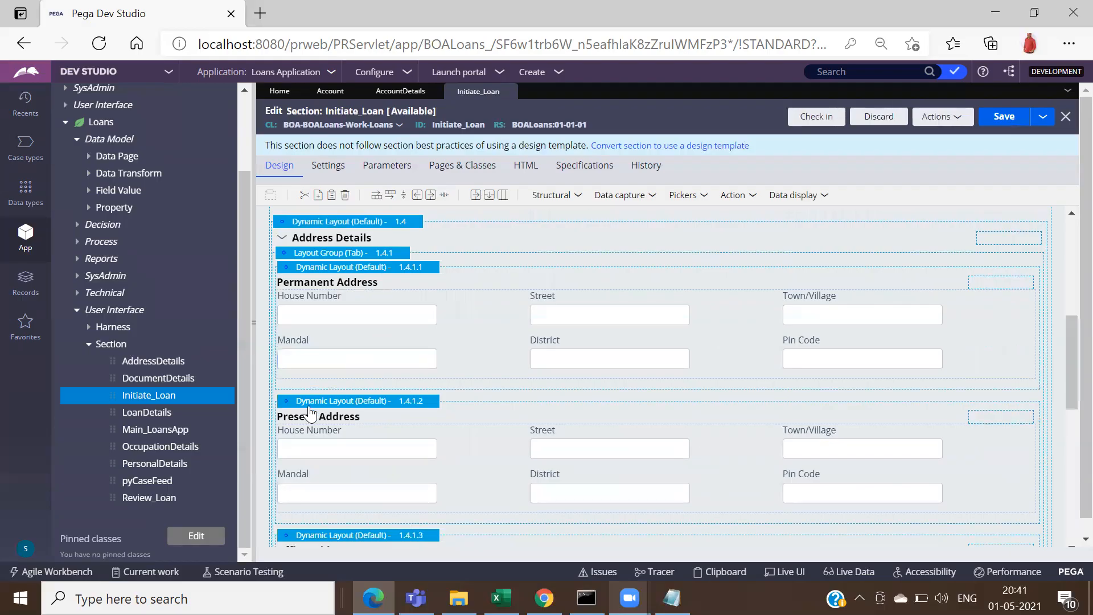
right_click(289, 406)
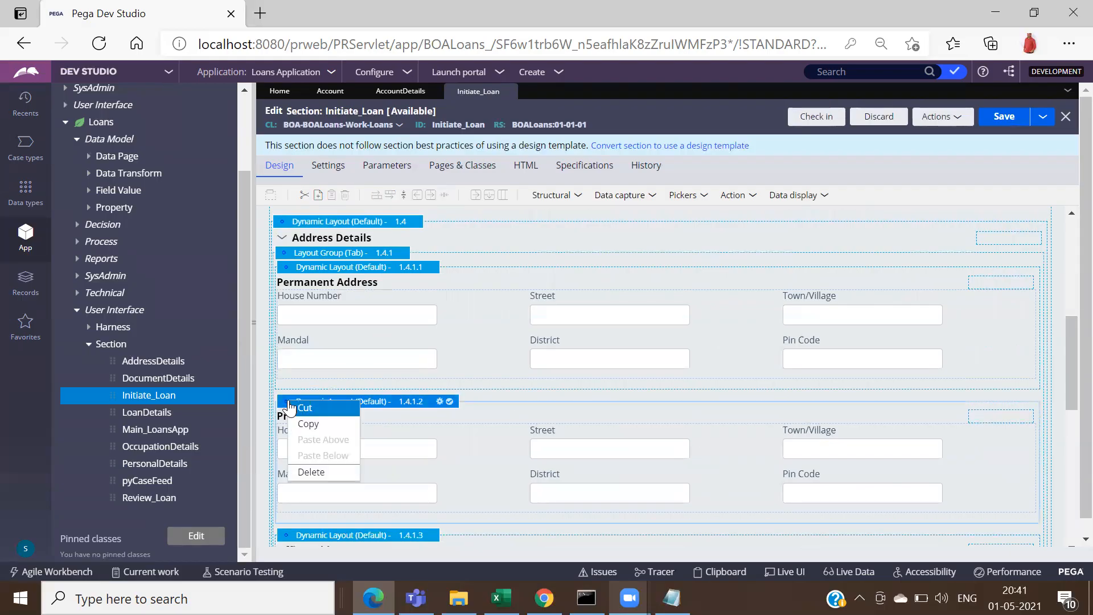
left_click(332, 472)
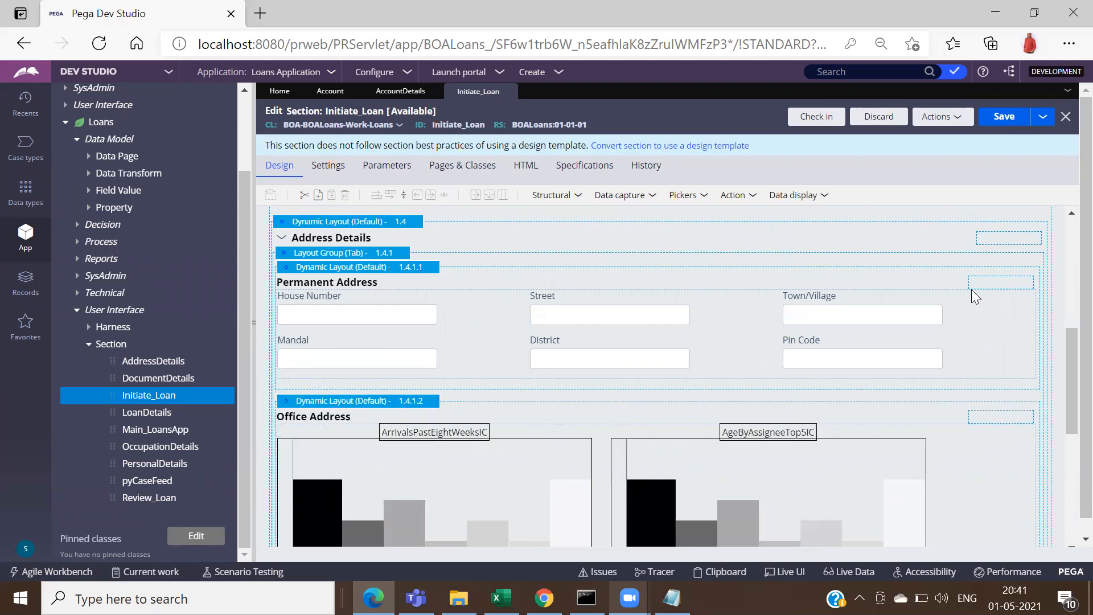
right_click(286, 408)
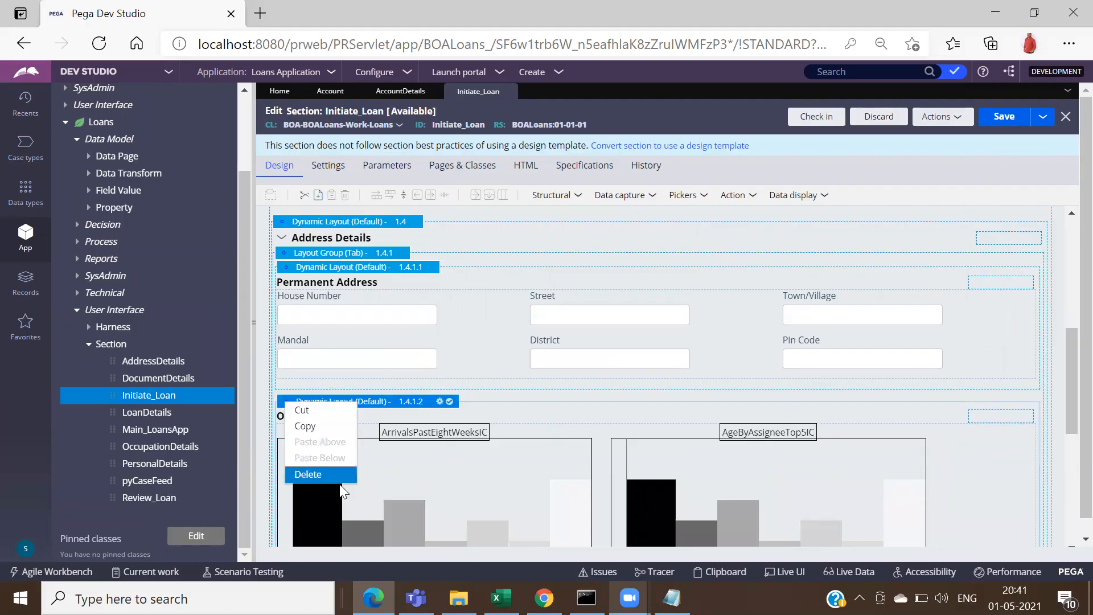
left_click(324, 474)
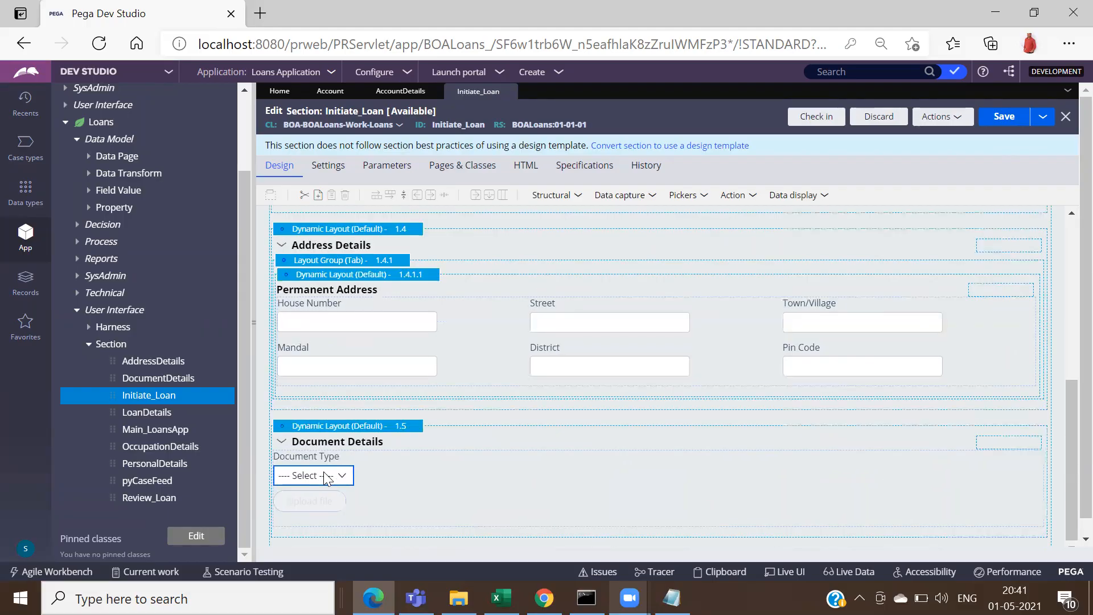
right_click(281, 428)
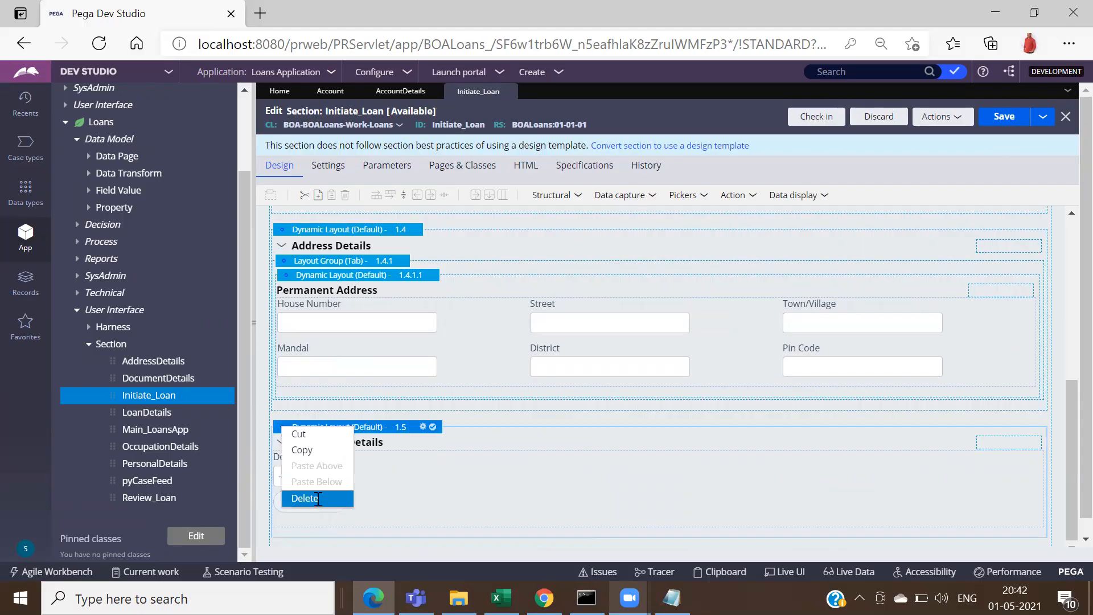
left_click(316, 505)
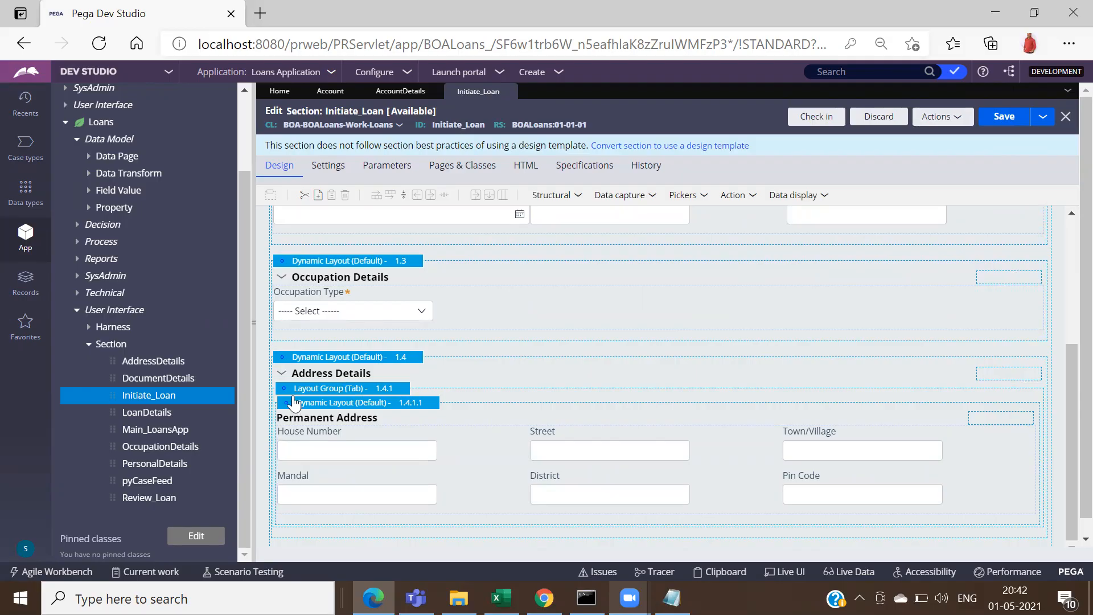
Step: Change the title of the Address Details dynamic layout to "Old Screen - Address Details"
left_click(393, 360)
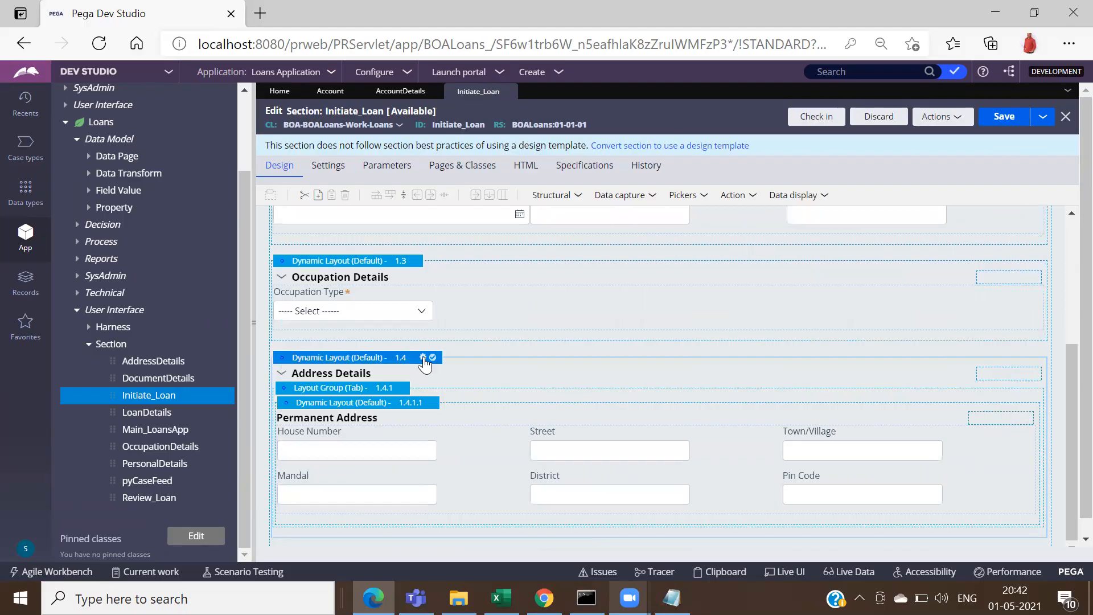
left_click(423, 357)
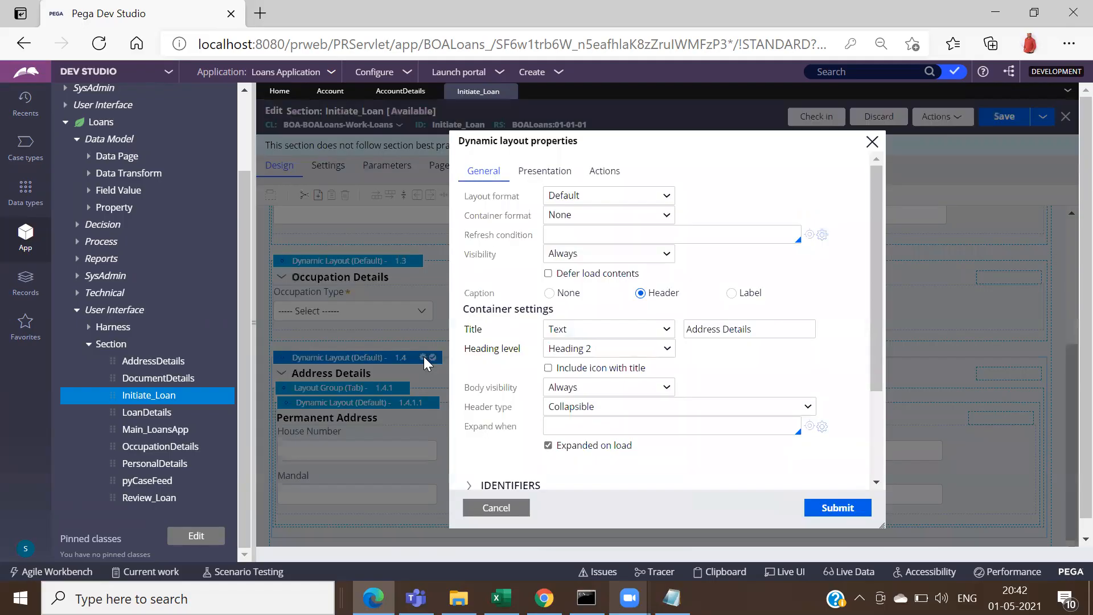
left_click(688, 328)
type("Old Screen  -")
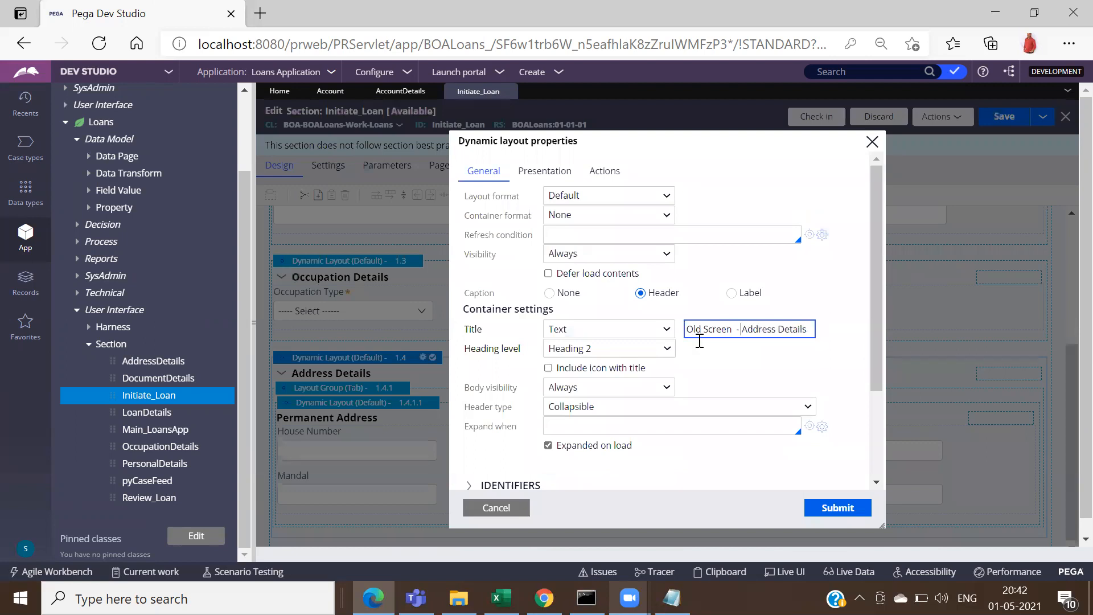
left_click(832, 512)
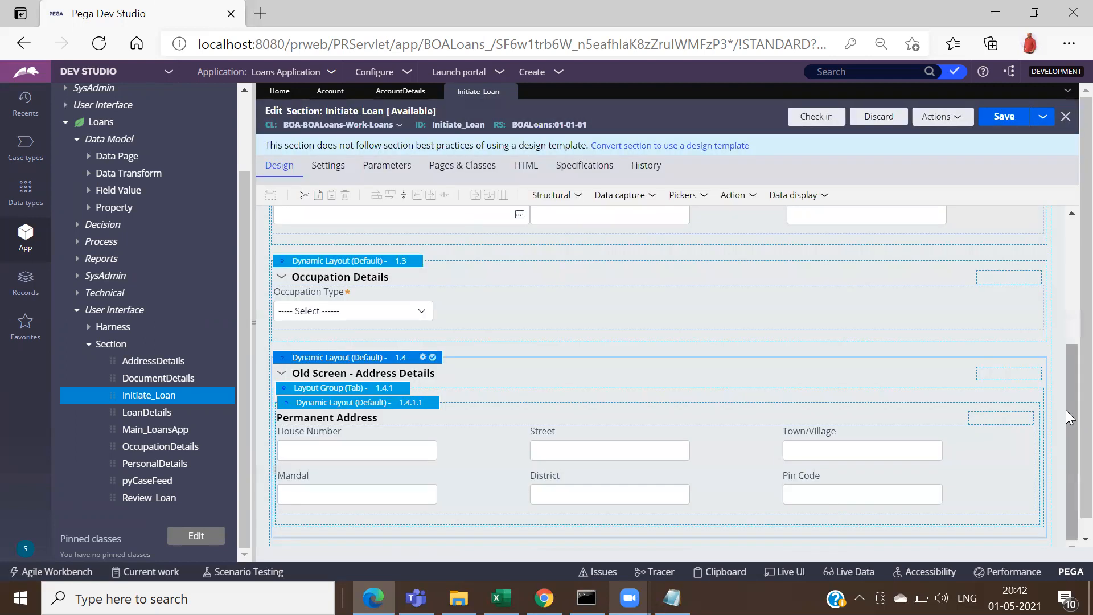
Step: Collapse the Occupation Details and Personal Details layouts in the section design
left_click(281, 279)
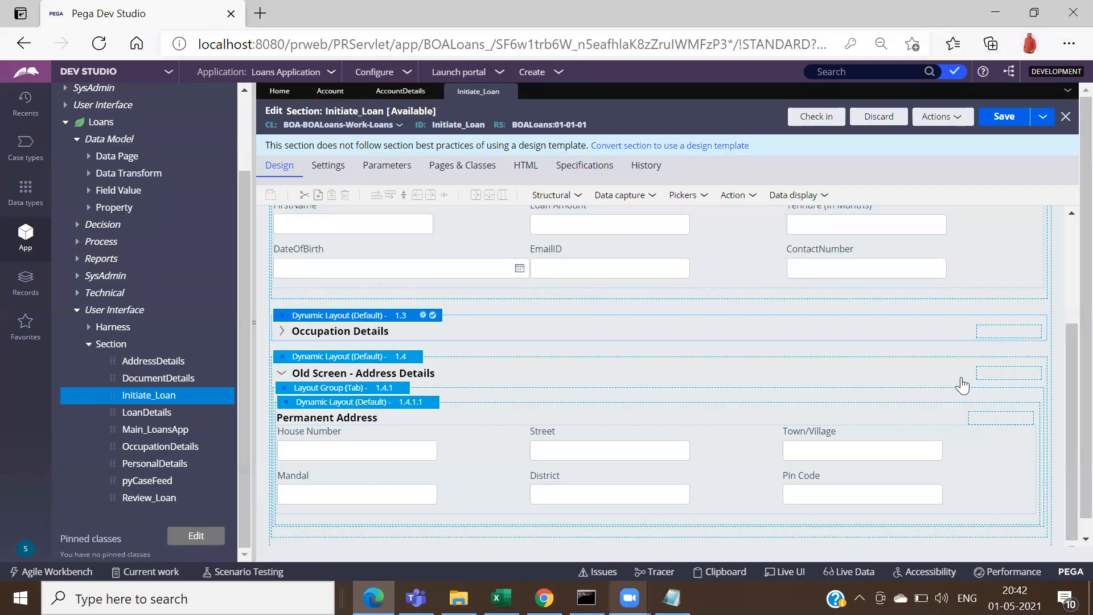
left_click(1066, 234)
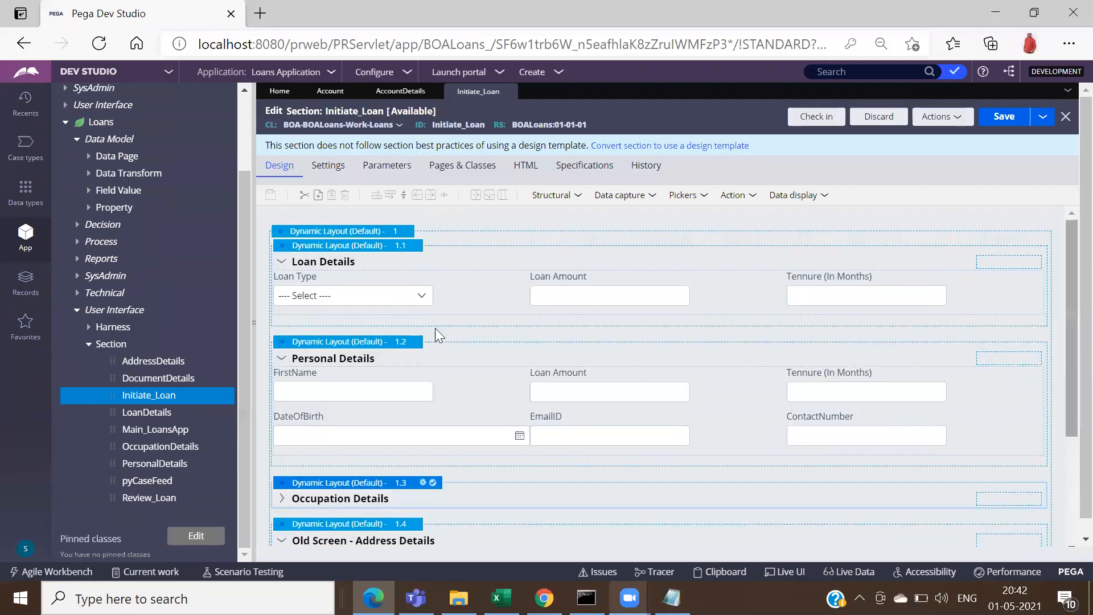
left_click(282, 358)
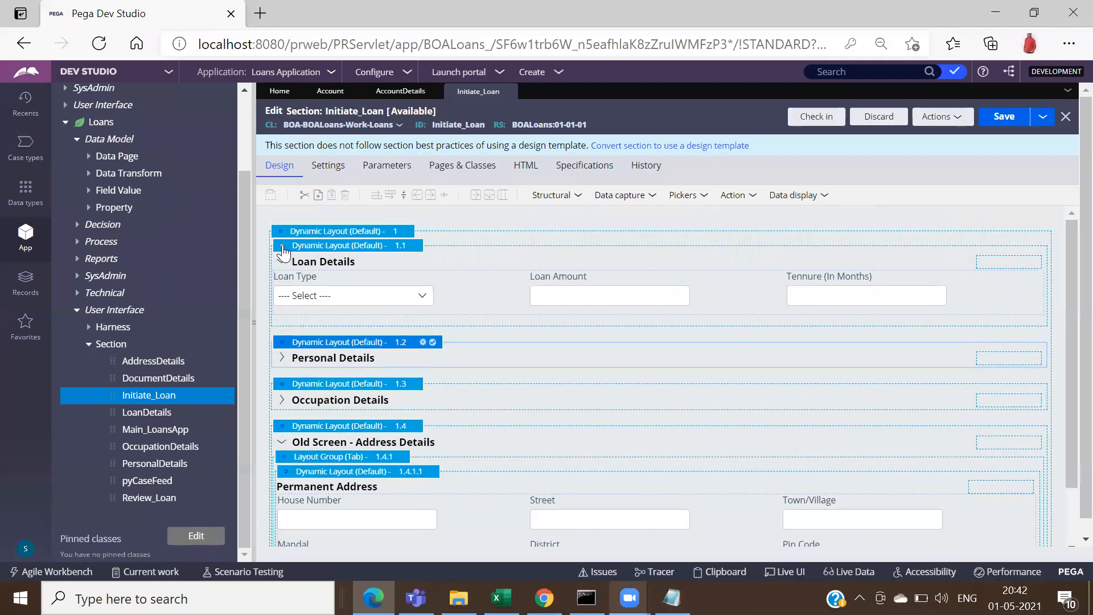
left_click(285, 250)
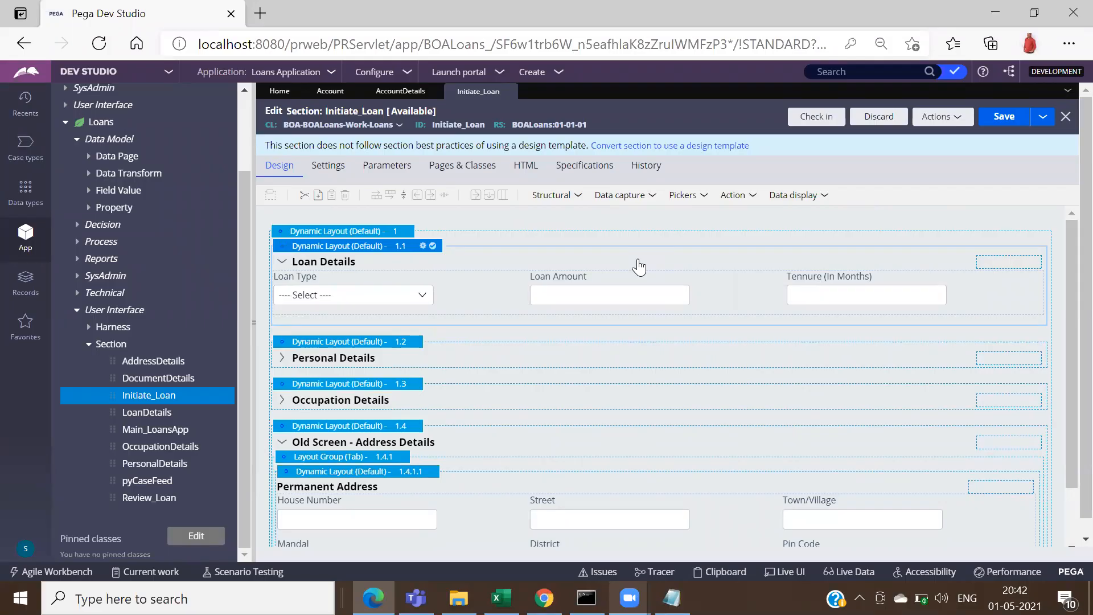
Step: Insert a dynamic layout between Loan Details and Personal Details, and collapse the Loan Details layout
left_click(577, 202)
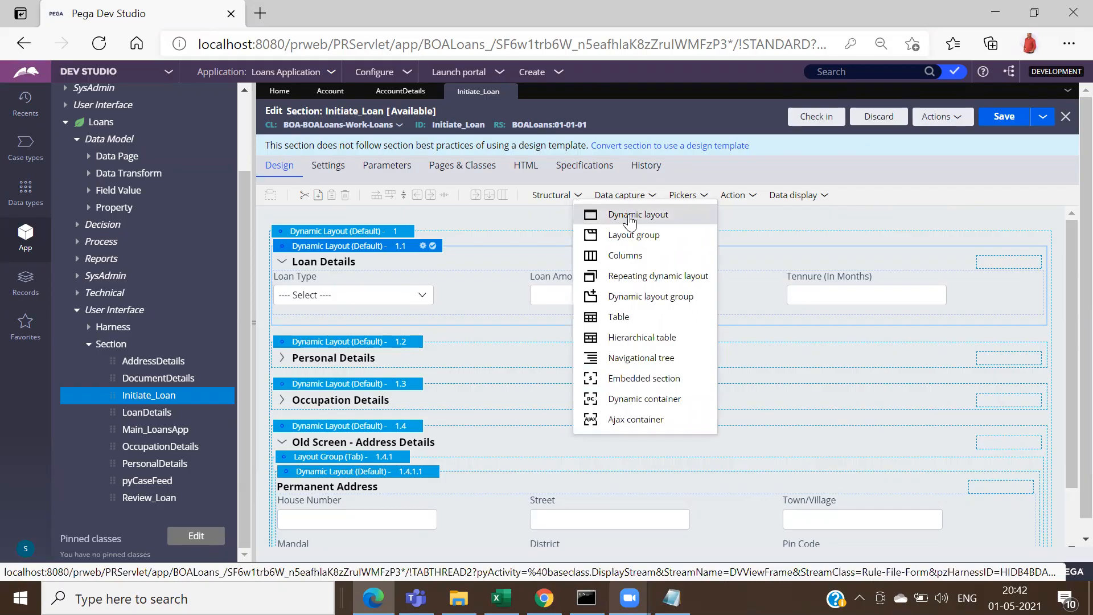
mouse_move(629, 219)
left_mouse_down()
mouse_move(463, 342)
mouse_move(359, 363)
left_mouse_up()
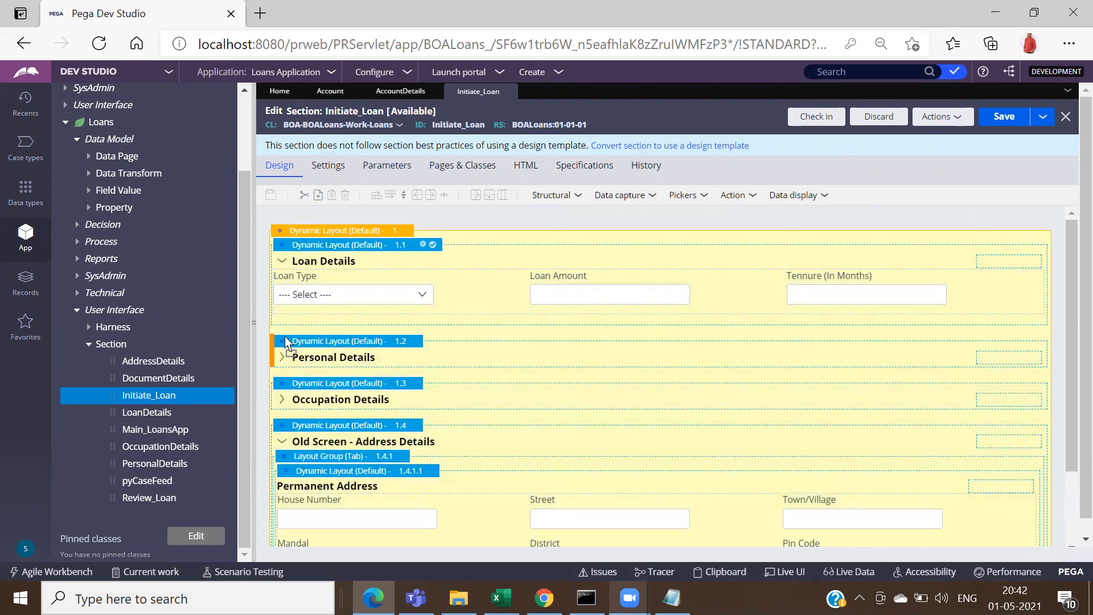
left_click_drag(271, 333, 273, 336)
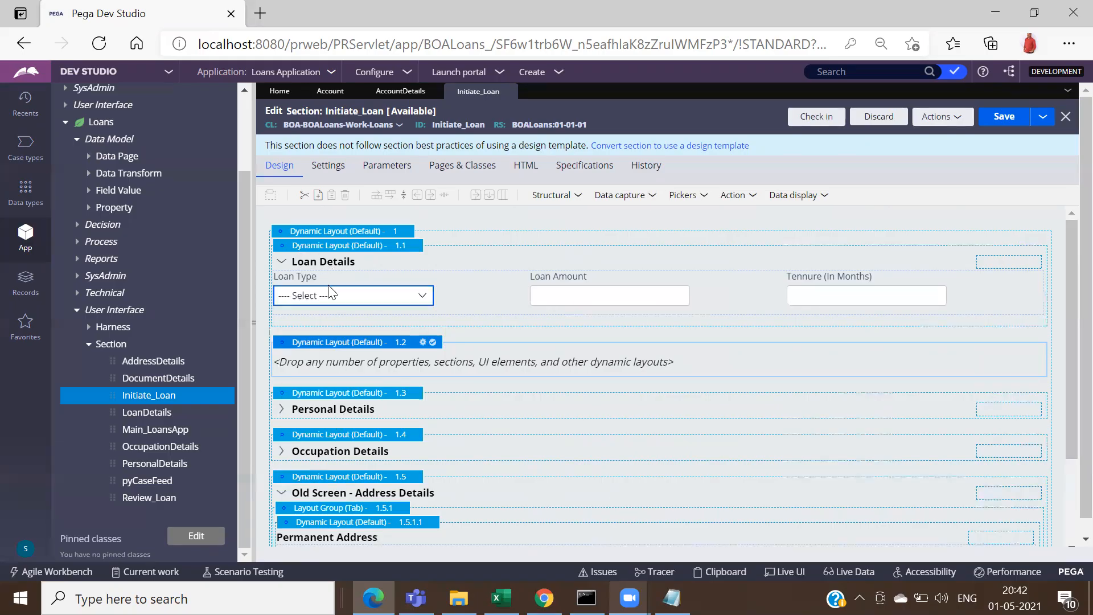
left_click(286, 263)
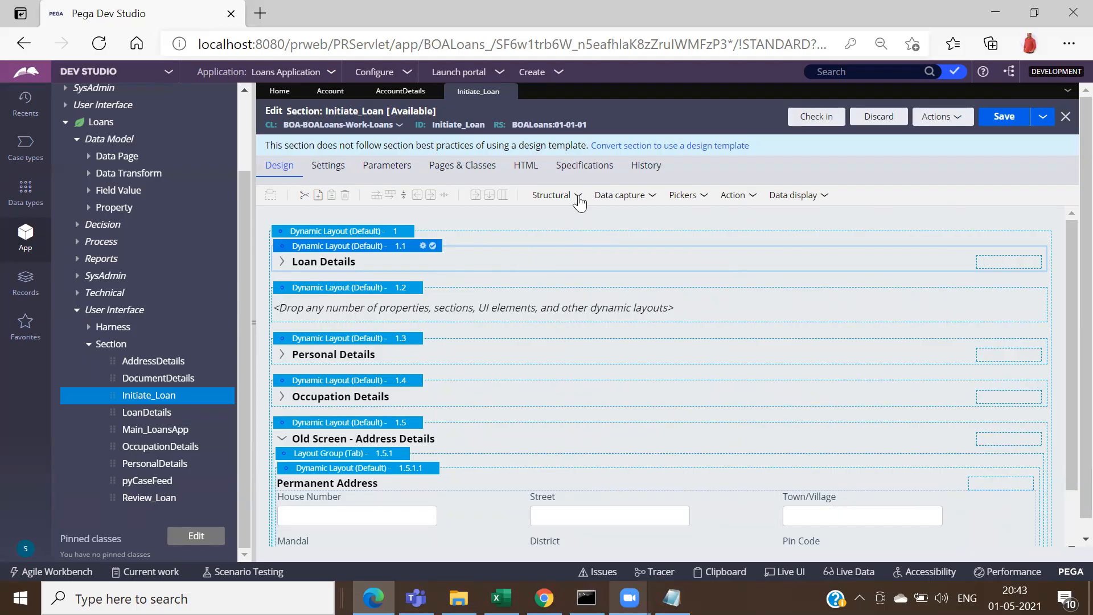
Step: Give the empty dynamic layout below Loan Details a Header caption with the title "Address Details"
left_click(415, 291)
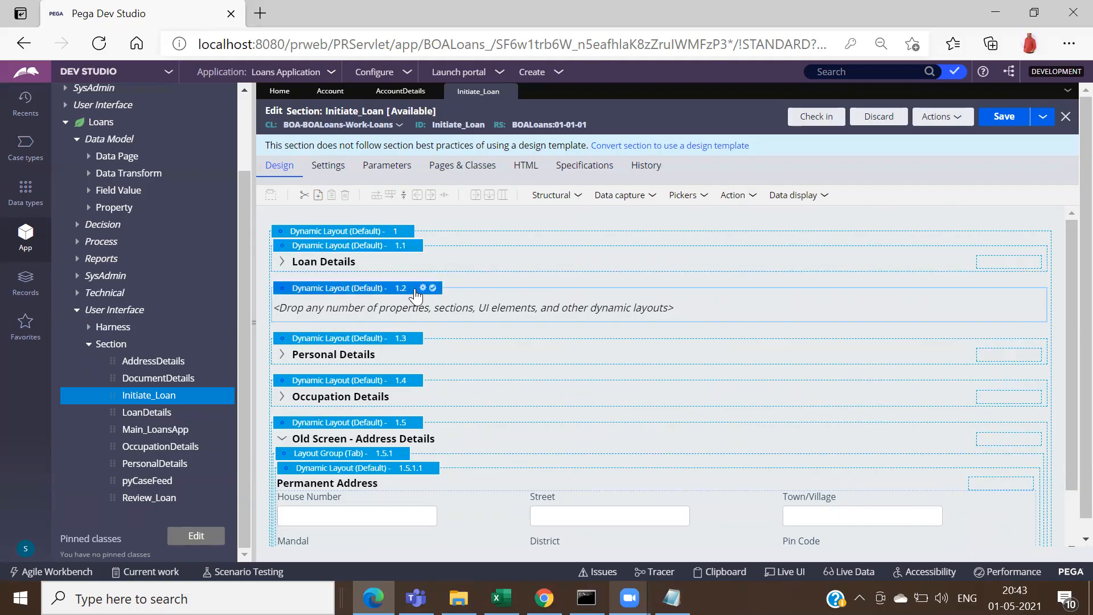
left_click(423, 288)
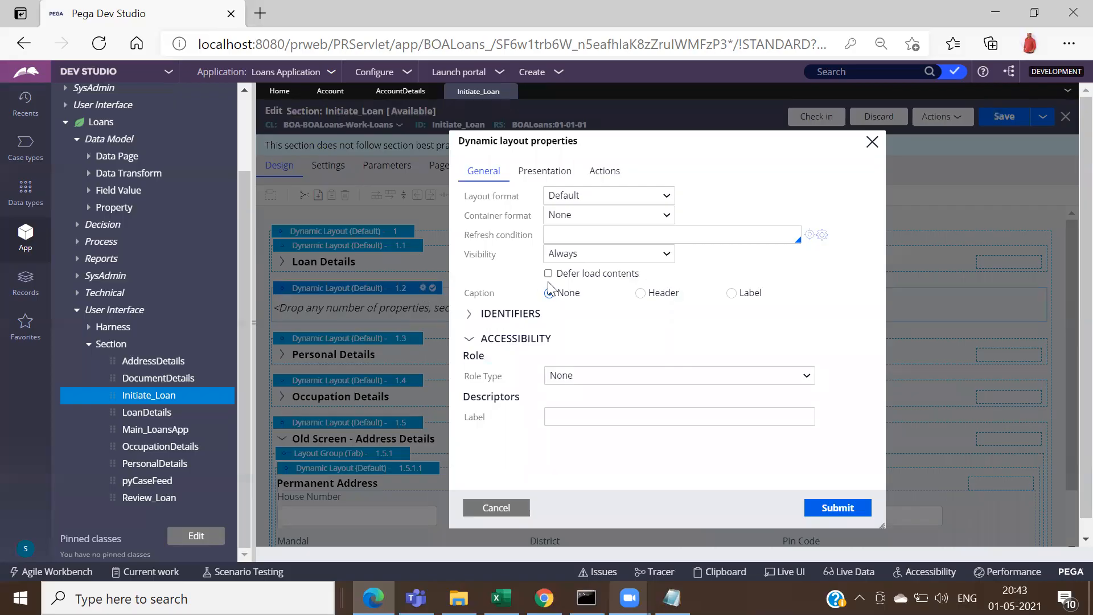
left_click(641, 293)
left_click(717, 322)
type("Address Details")
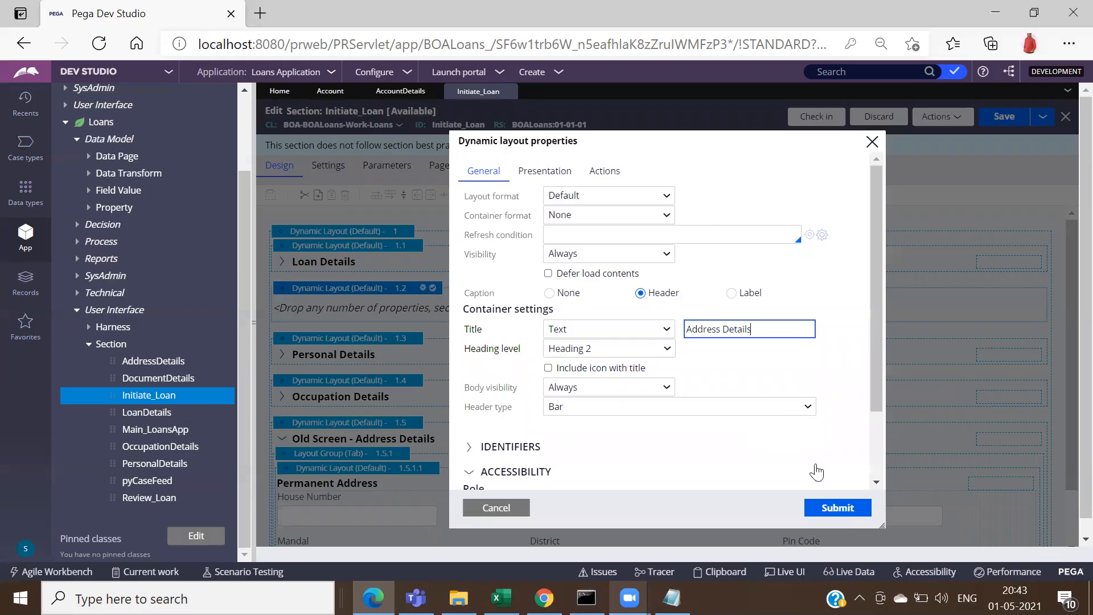
left_click(829, 508)
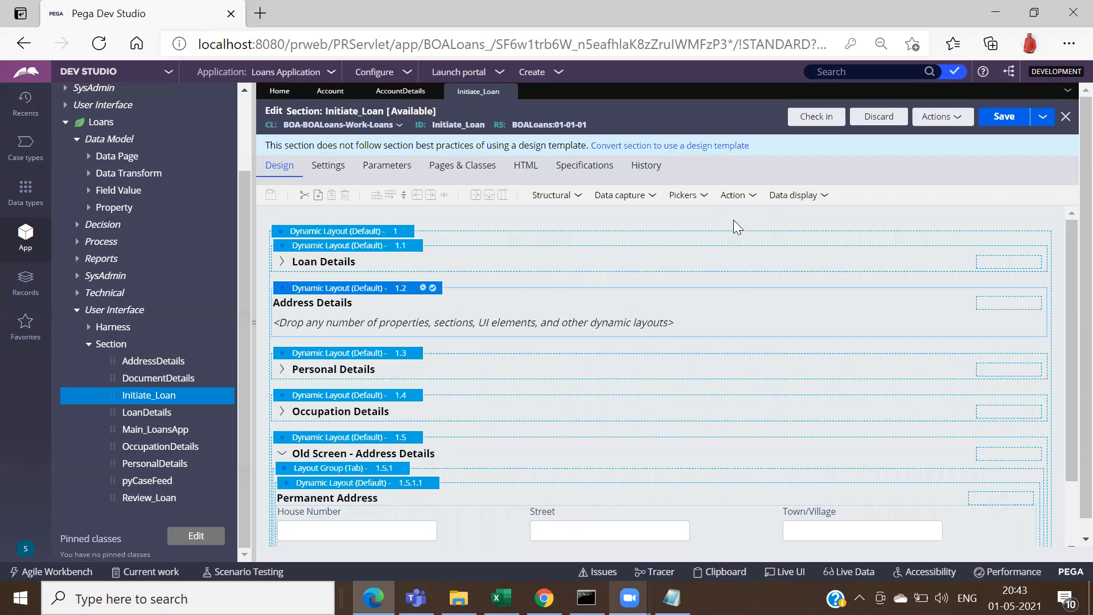
Step: Nest a dynamic layout inside the new Address Details layout and set its layout format to Other, "Stacked with labels left"
left_click(580, 197)
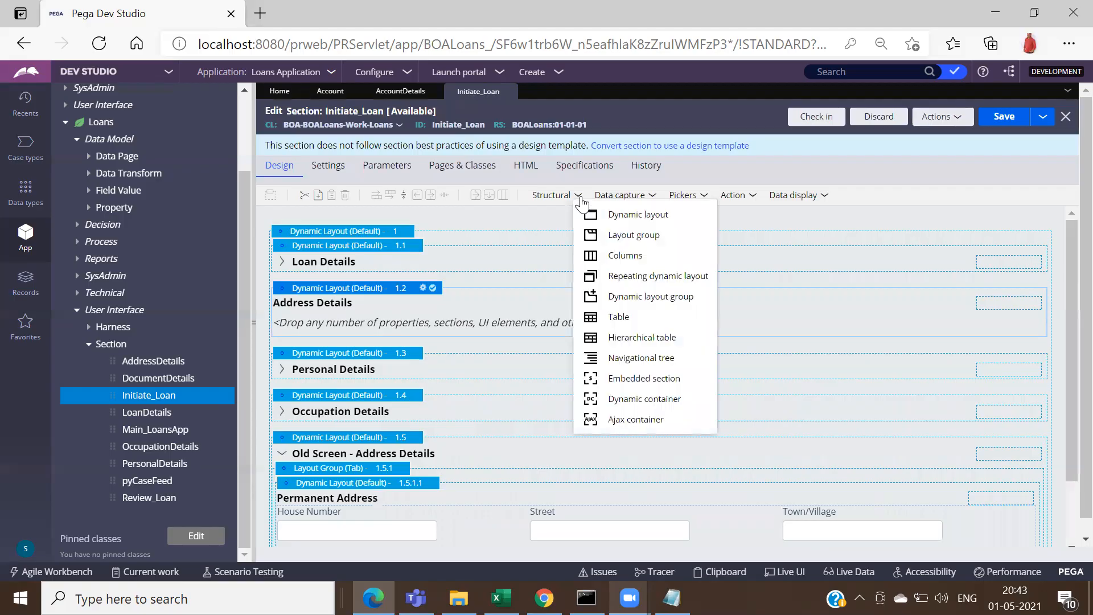
left_click(623, 214)
left_click(565, 319)
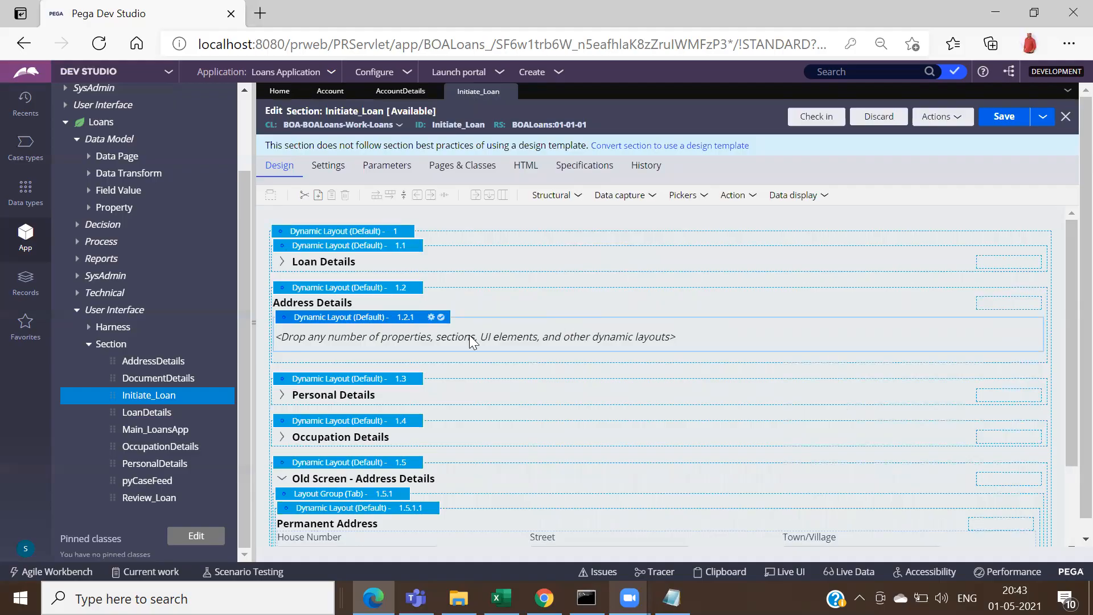
left_click(431, 318)
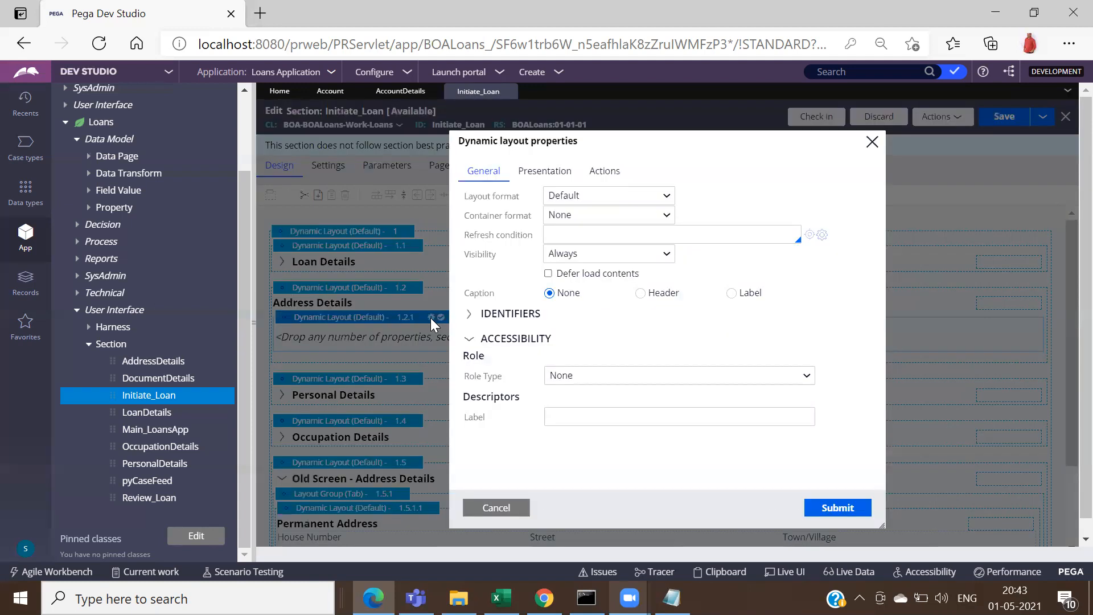
left_click(667, 196)
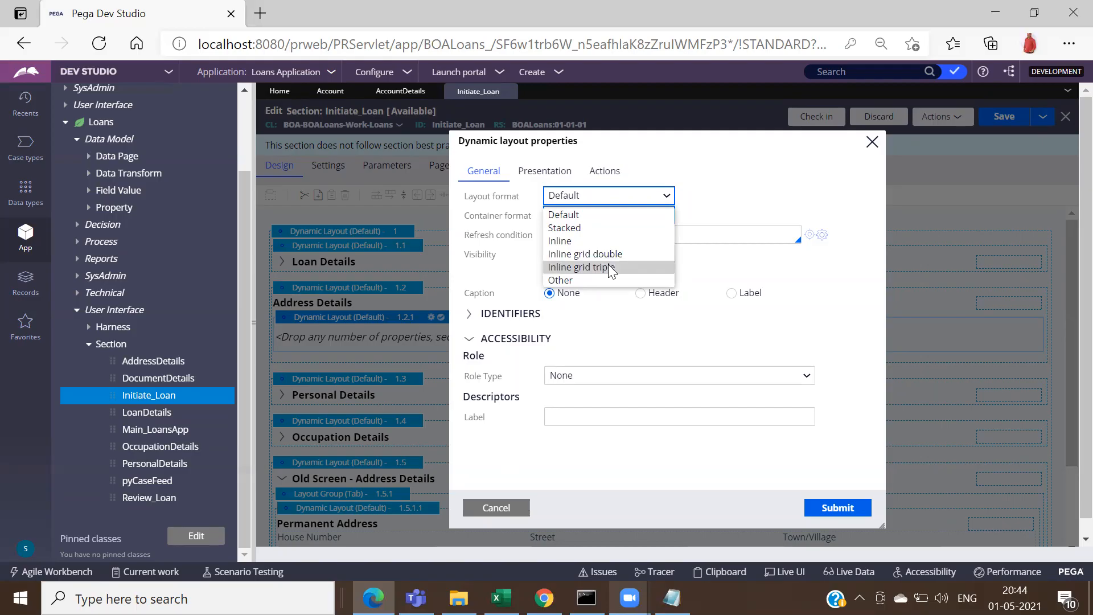
left_click(573, 280)
left_click(725, 194)
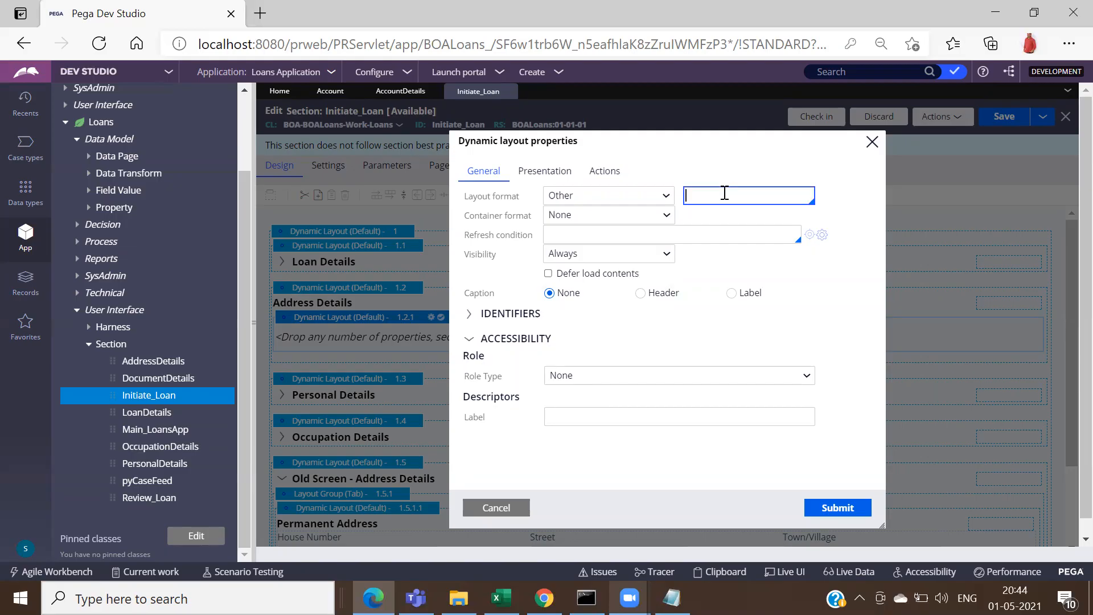
key("Down")
key("Down")
key("Down")
key("Down")
key("Down")
key("Down")
key("Down")
key("Down")
key("Down")
key("Down")
key("Down")
key("Down")
key("Down")
key("Down")
key("Down")
key("Down")
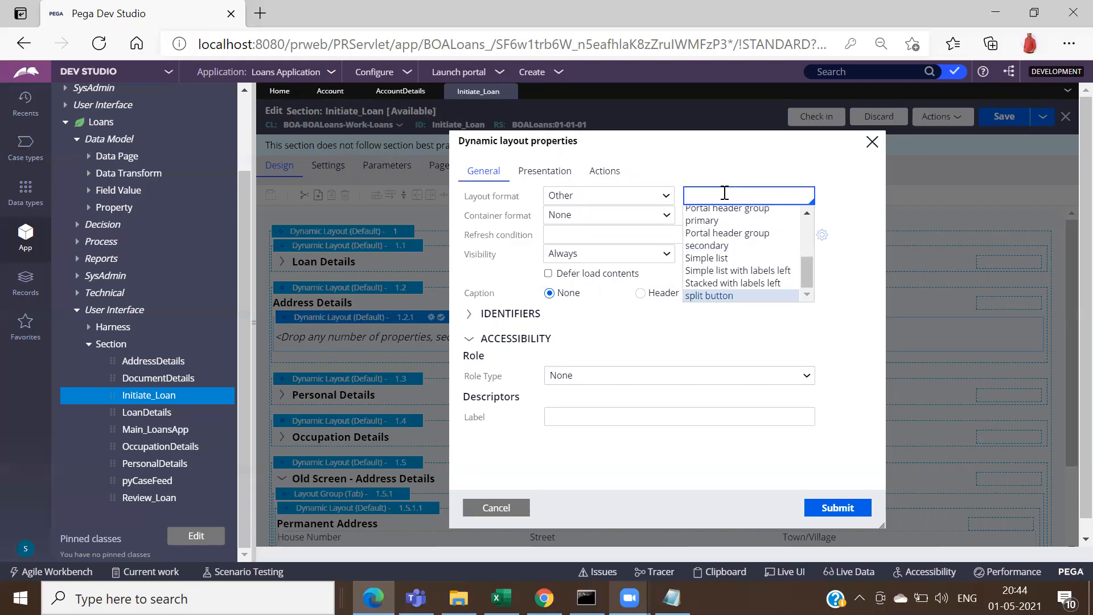
key("Up")
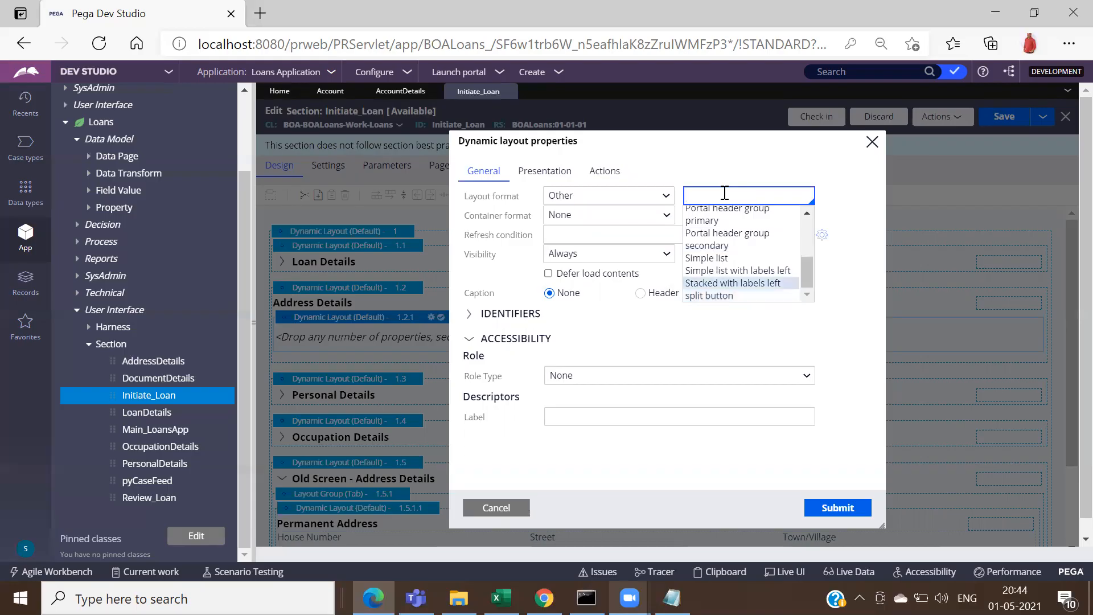
left_click(750, 283)
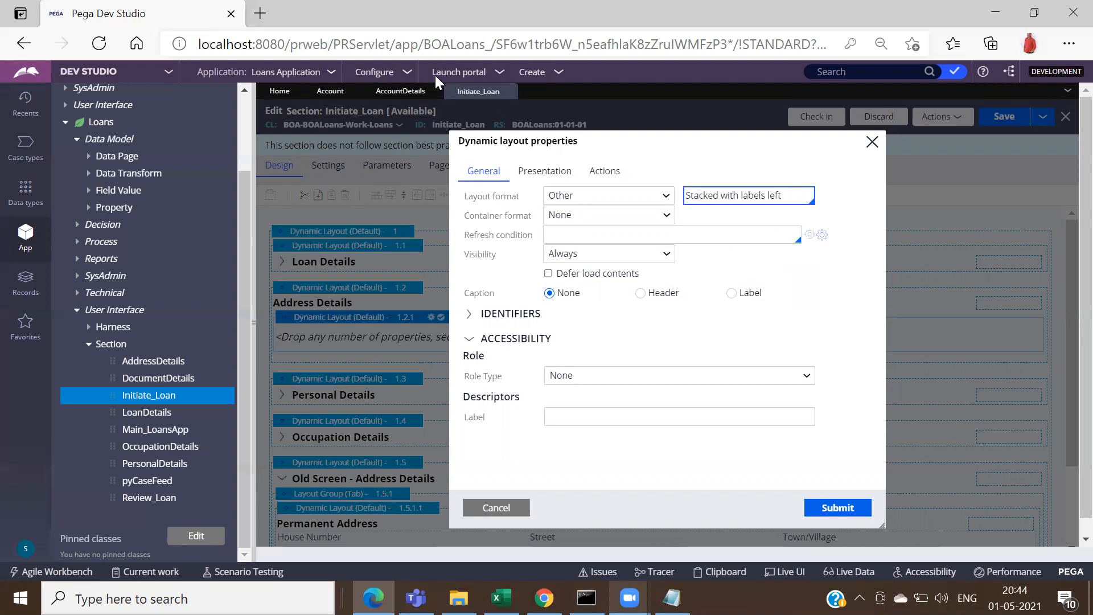
Step: Launch the LoansSystem portal, start an Apply Loan case to examine its form layout, and return to Dev Studio
left_click(472, 76)
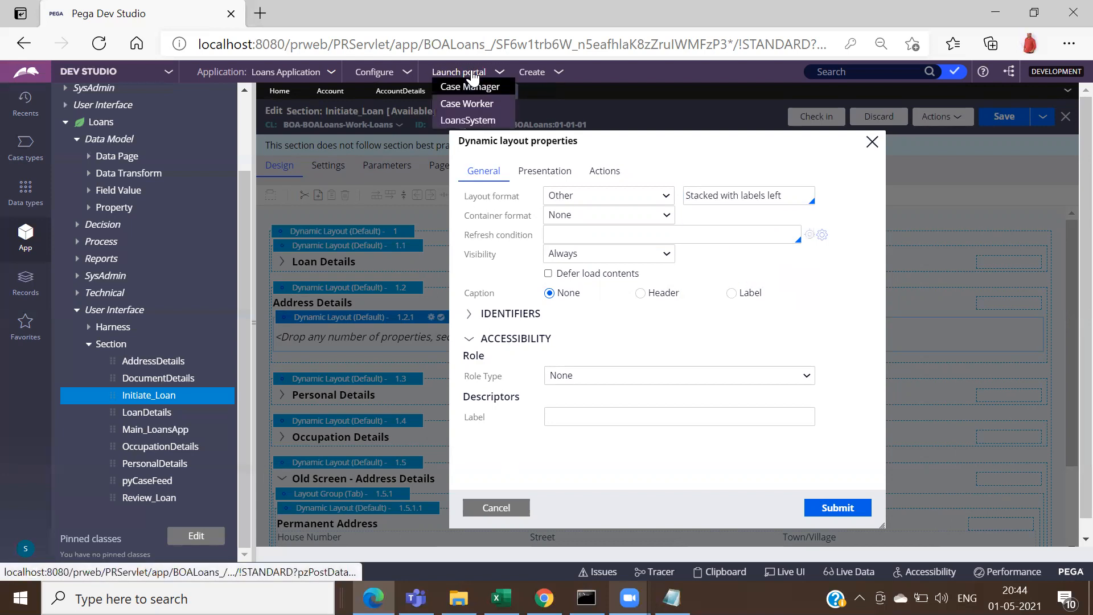
left_click(472, 120)
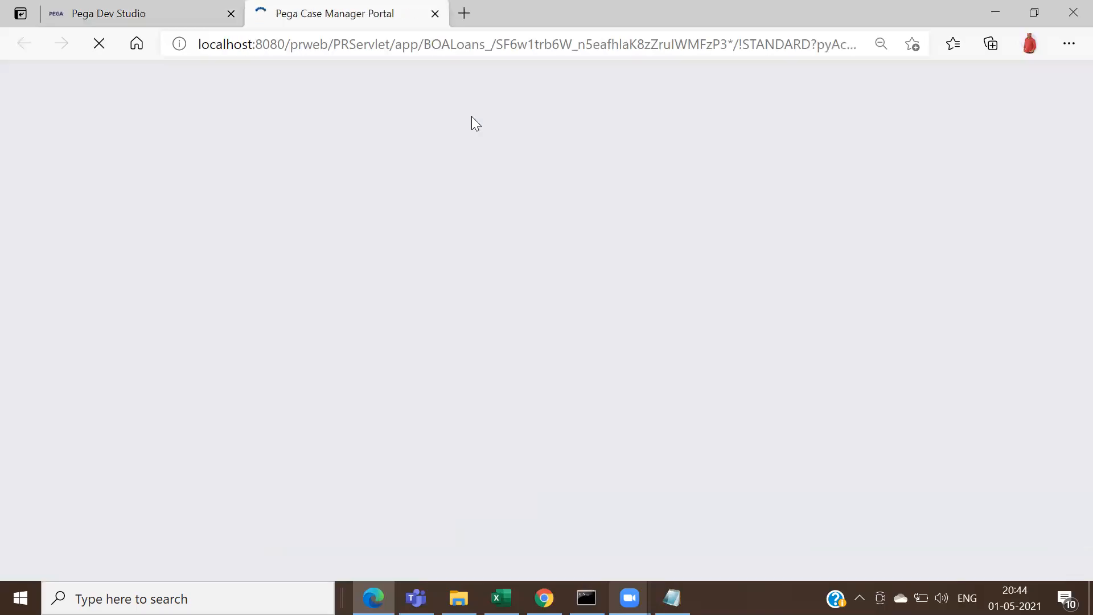
left_click(61, 111)
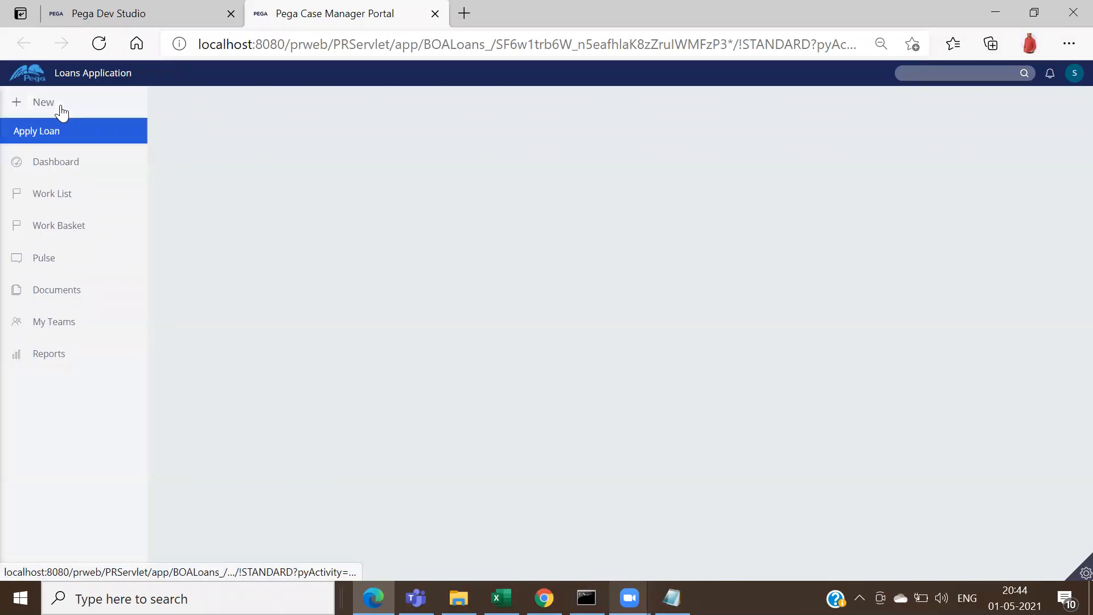
left_click(52, 133)
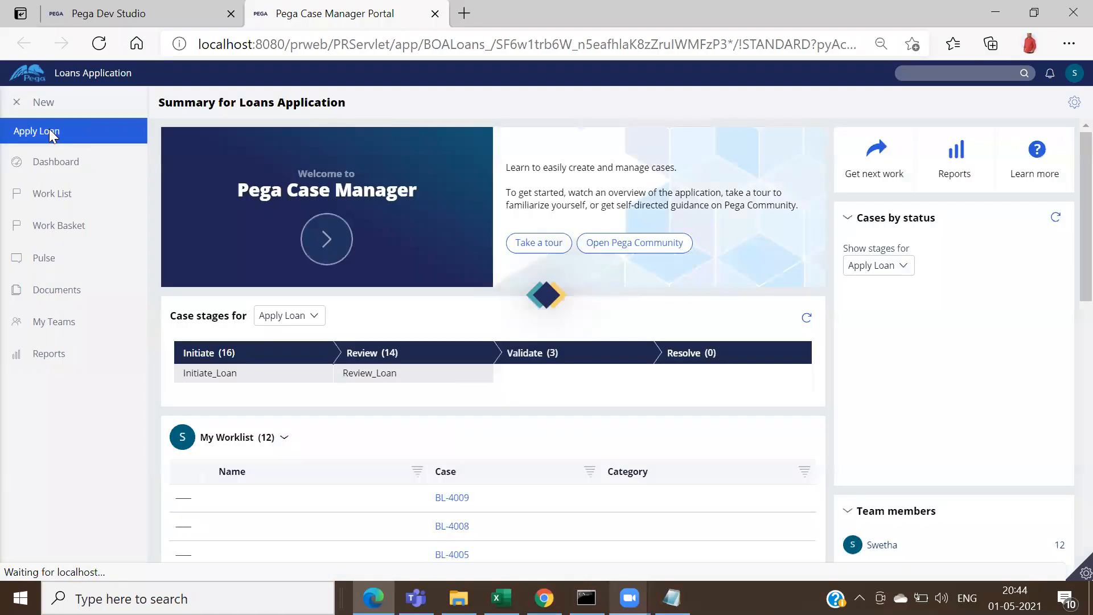
left_click(50, 132)
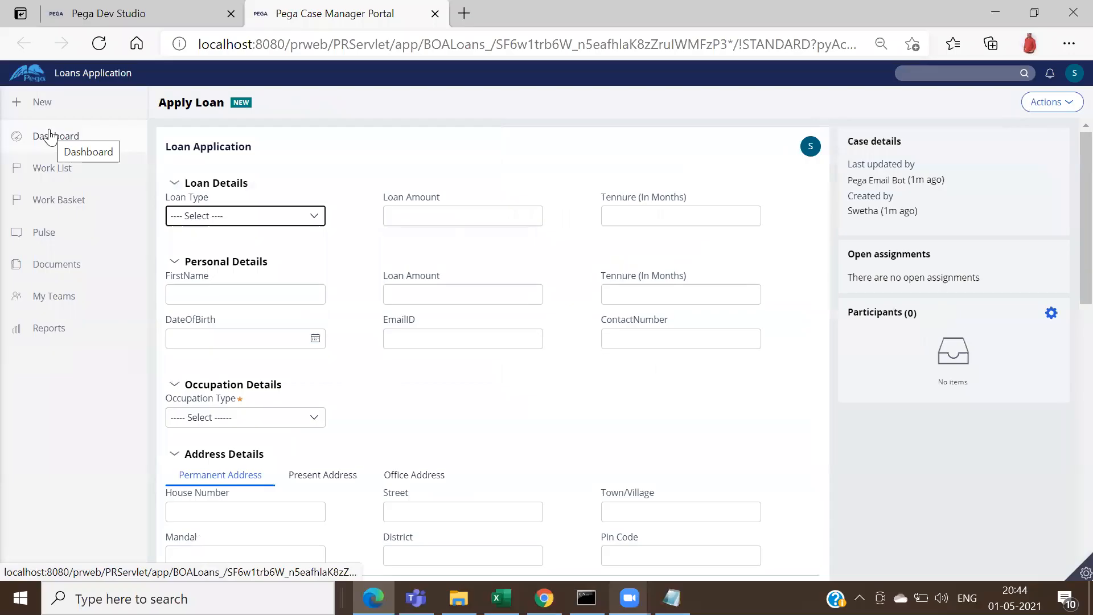
left_click(394, 200)
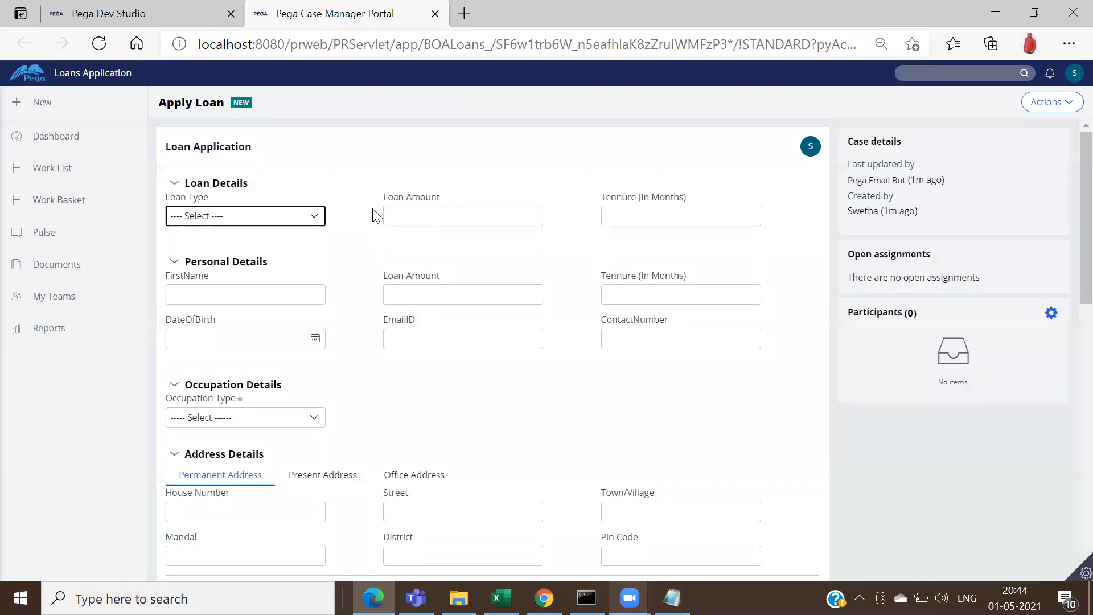
left_click(140, 7)
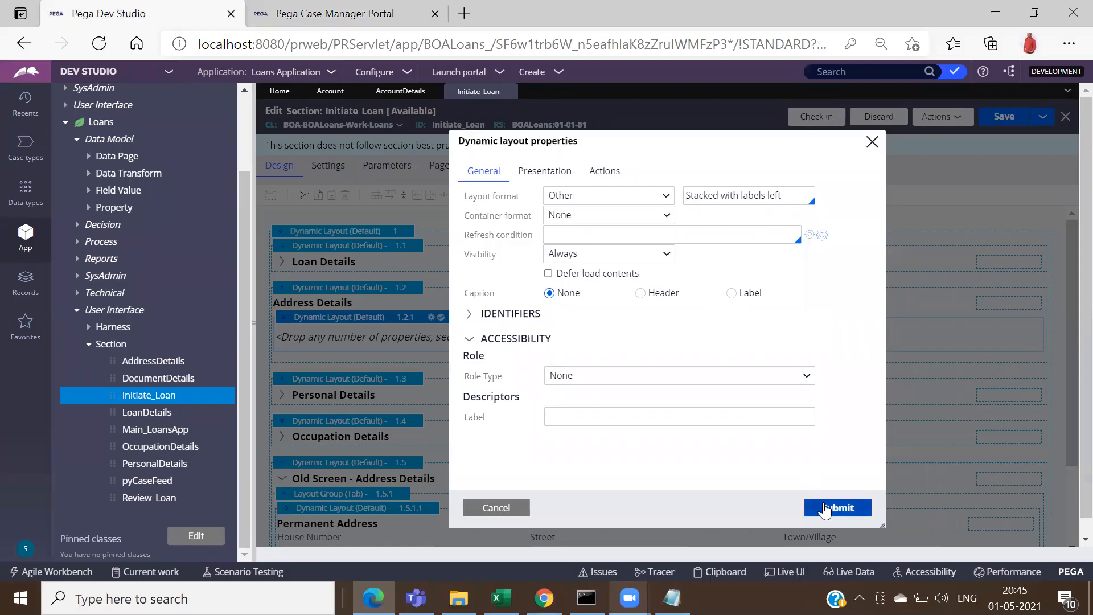
Step: Apply the nested layout's properties, and add a text input inside it with its cell properties open
left_click(825, 508)
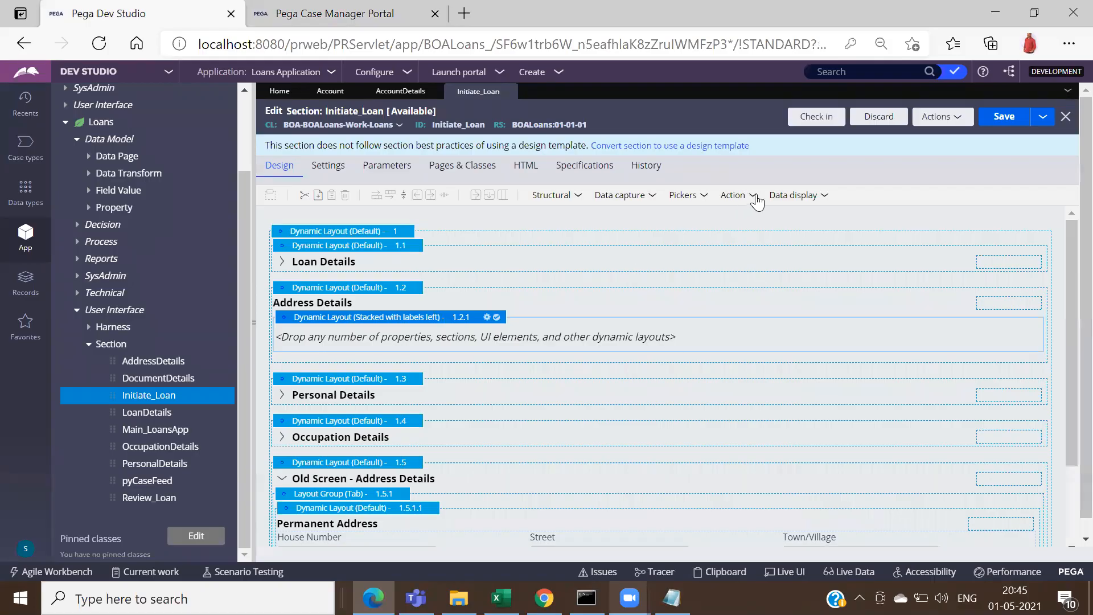
left_click(653, 208)
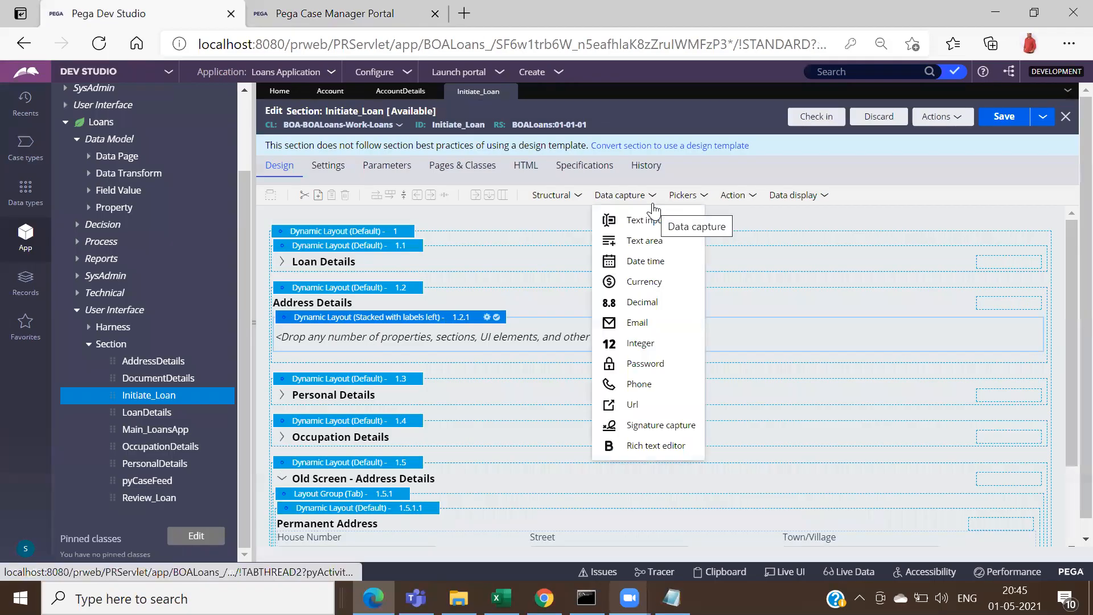
left_click_drag(672, 226, 465, 329)
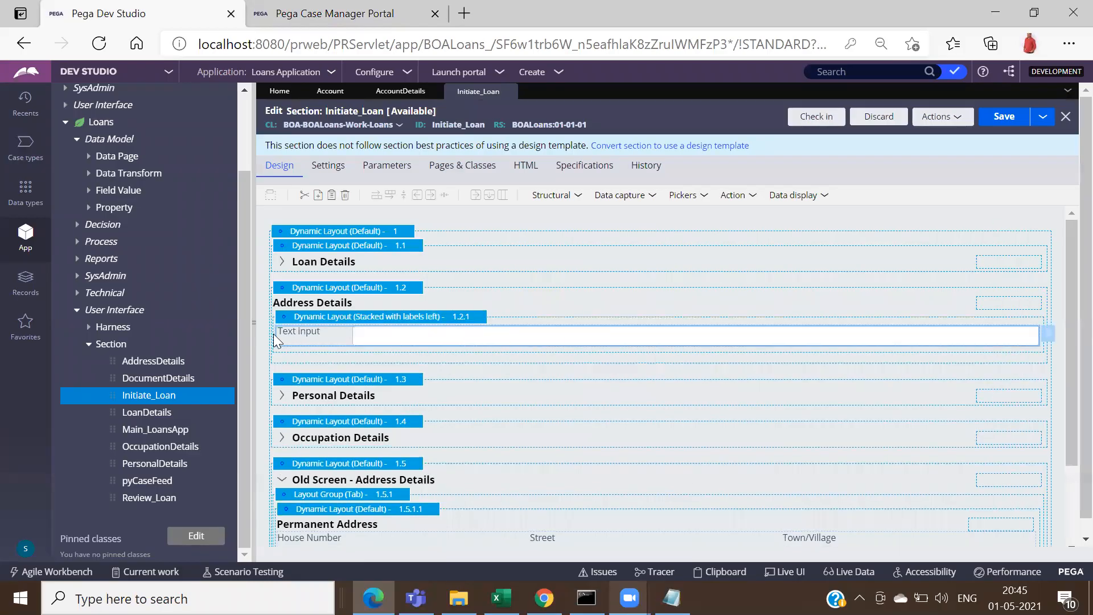
left_click(1051, 338)
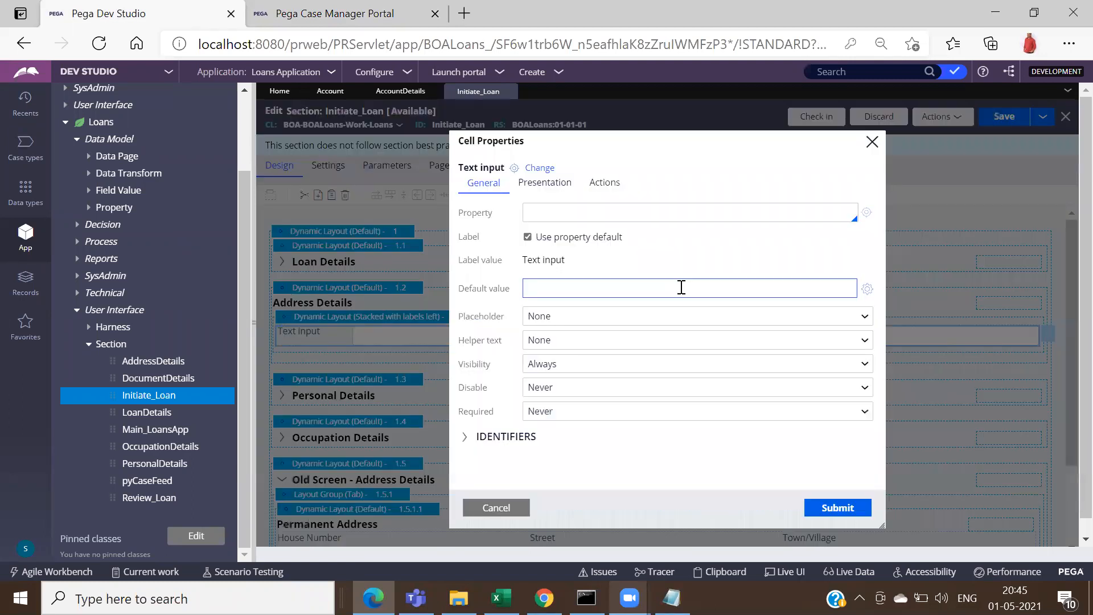
Step: Try to bind the text input to .AccountNumber, and check the fields of the Account data type
left_click(562, 211)
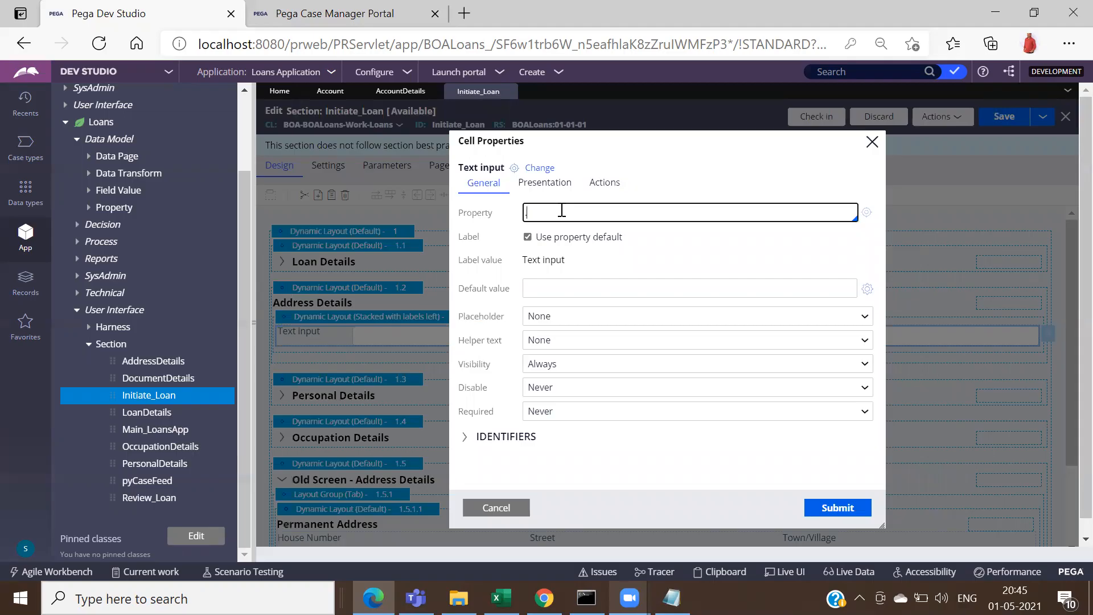
type(".Accou")
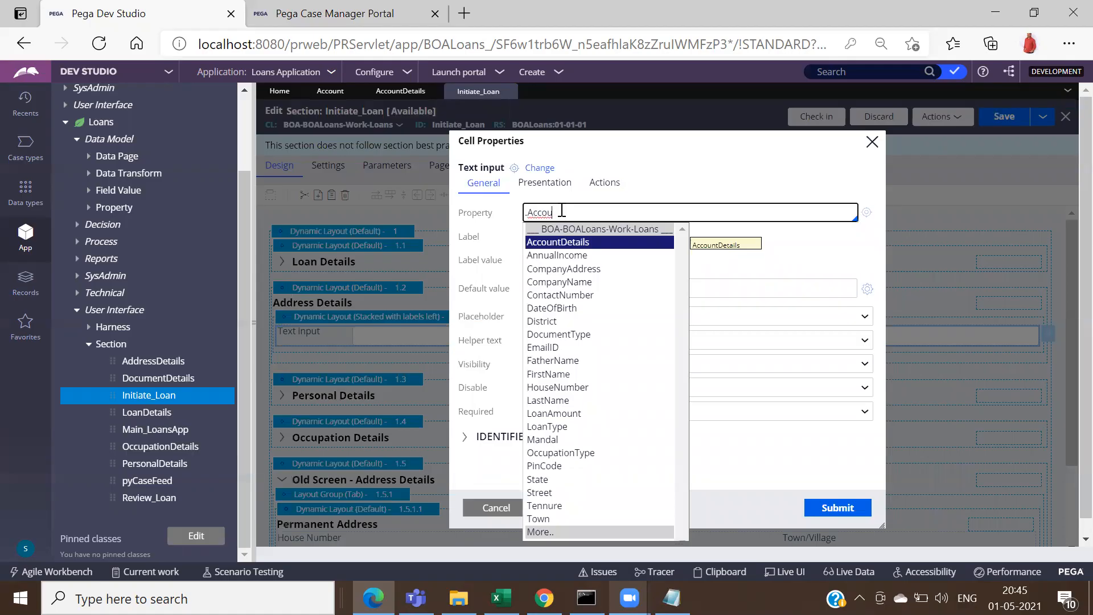
type("ntN")
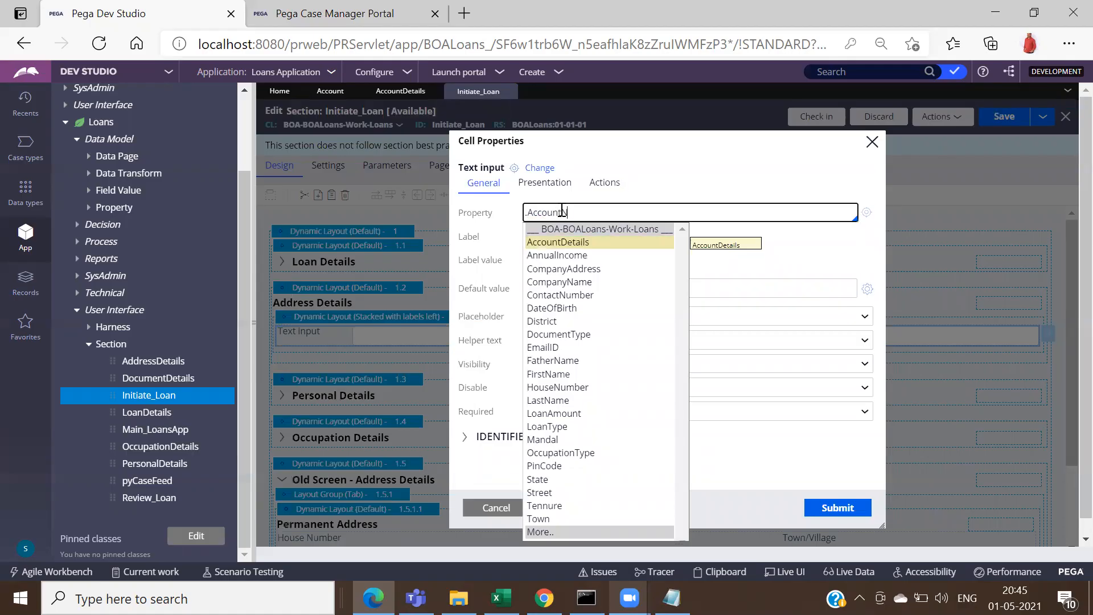
type("umber")
key("Down")
key("Down")
key("Down")
key("Down")
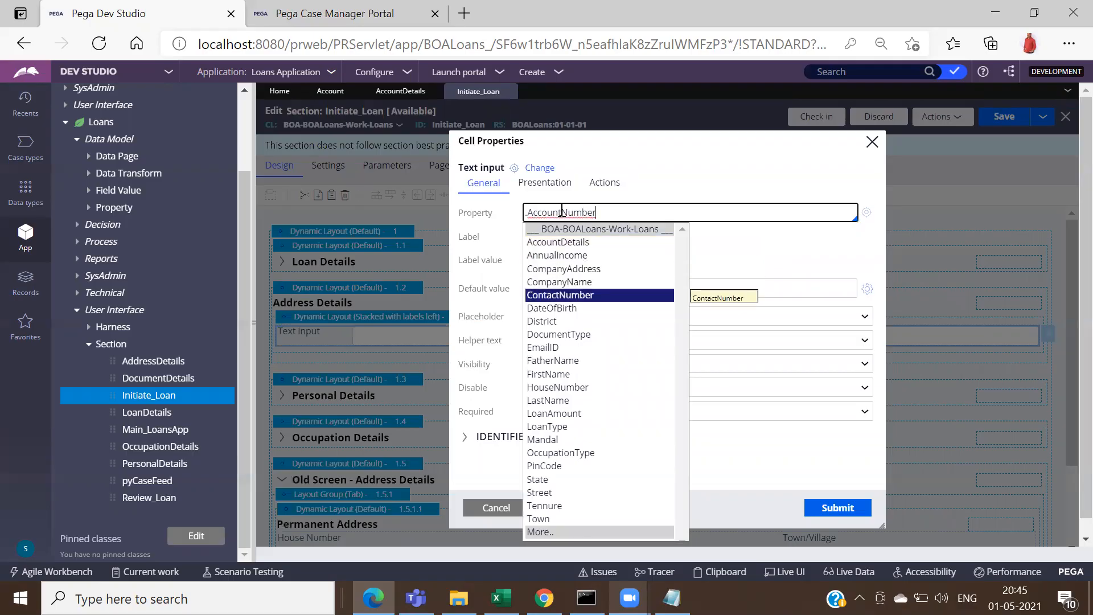
key("Down")
key("Down")
key("Down")
key("Down")
key("Down")
key("Down")
key("Down")
key("Down")
key("Down")
key("Down")
key("Down")
key("Down")
key("Down")
key("Down")
key("Down")
key("Down")
key("Down")
key("Down")
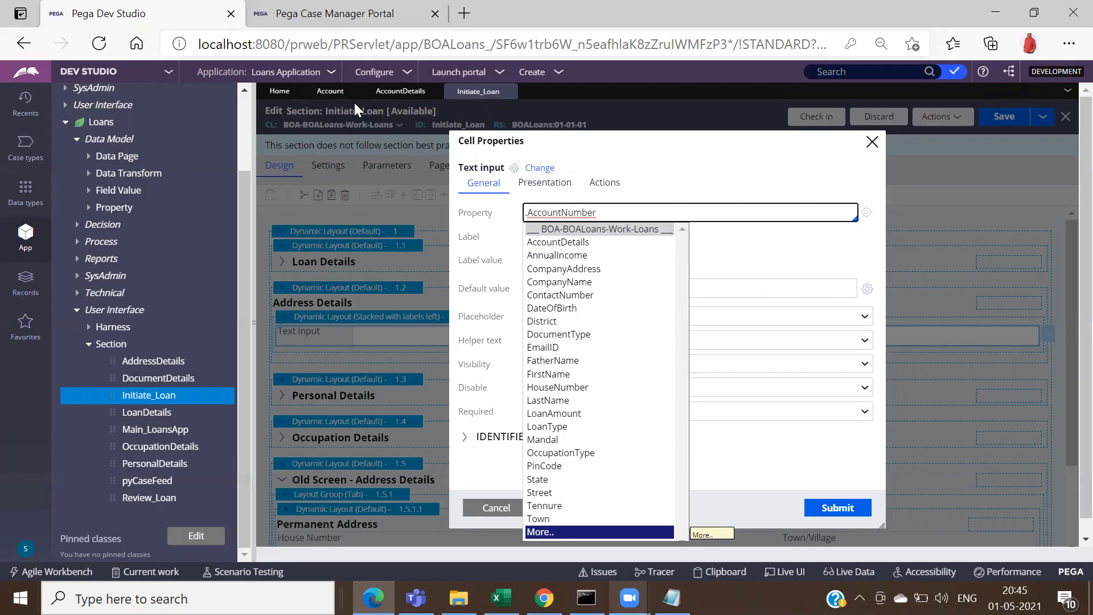
left_click(328, 96)
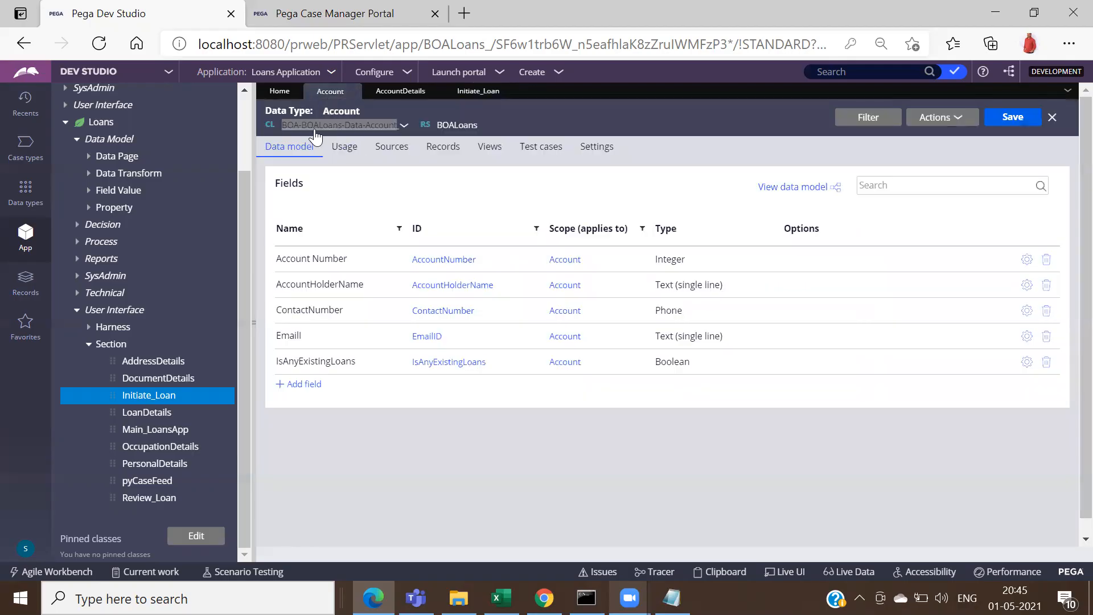
left_click(479, 94)
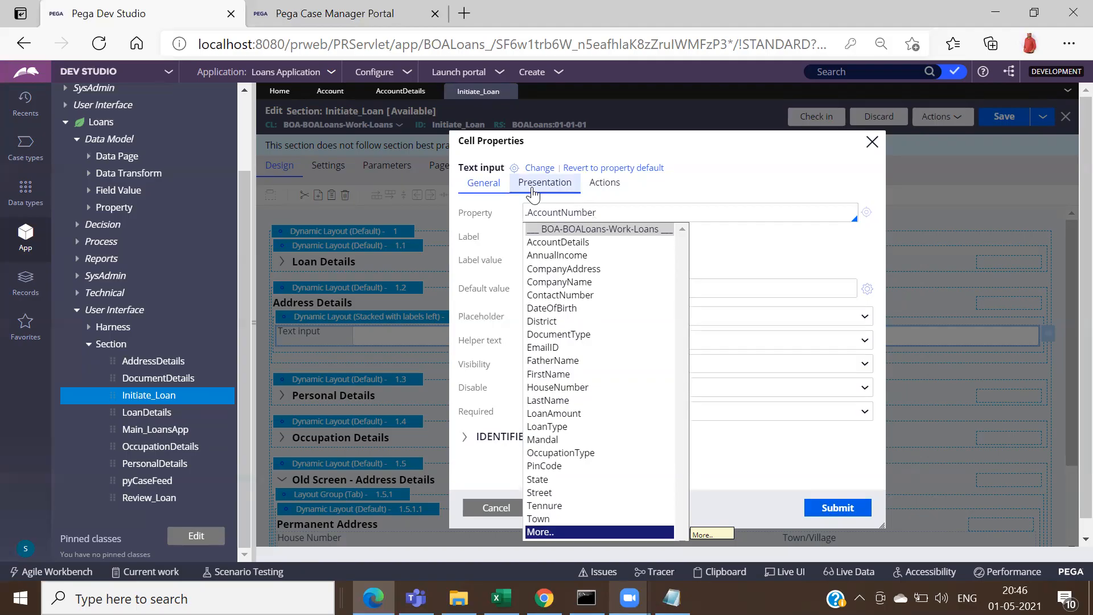
Step: Bind the text input to the property .AccountDetails.AccountNumber
double_click(583, 213)
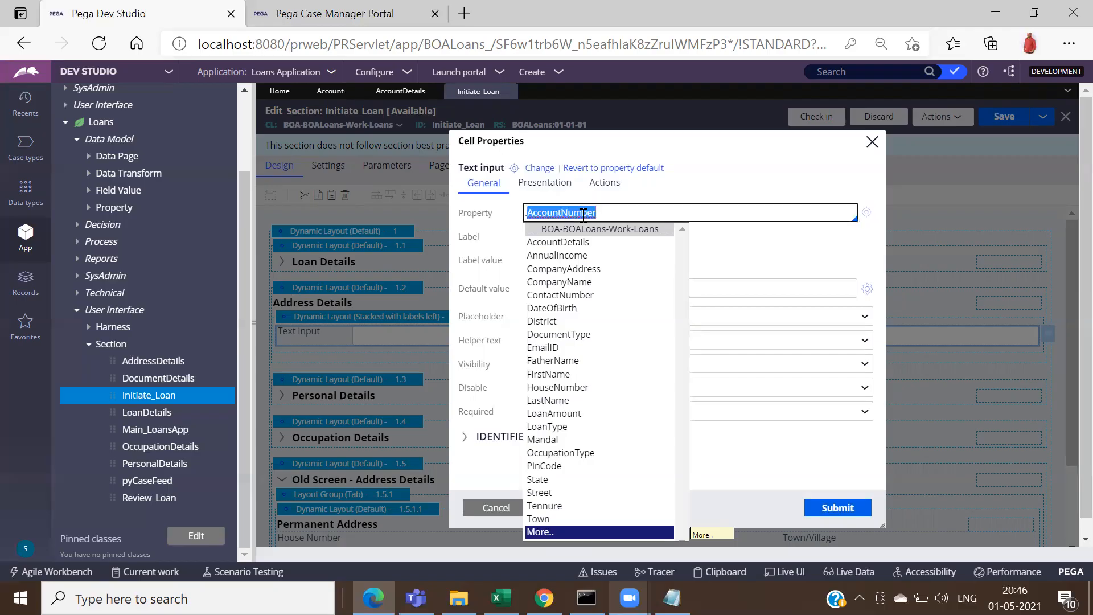
key("BackSpace")
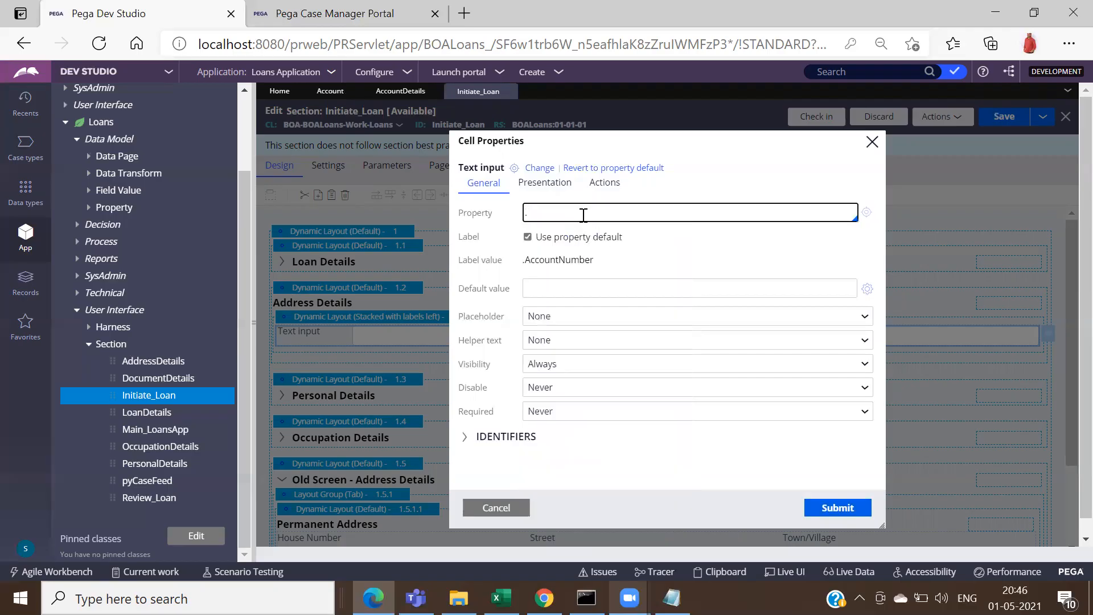
left_click(583, 214)
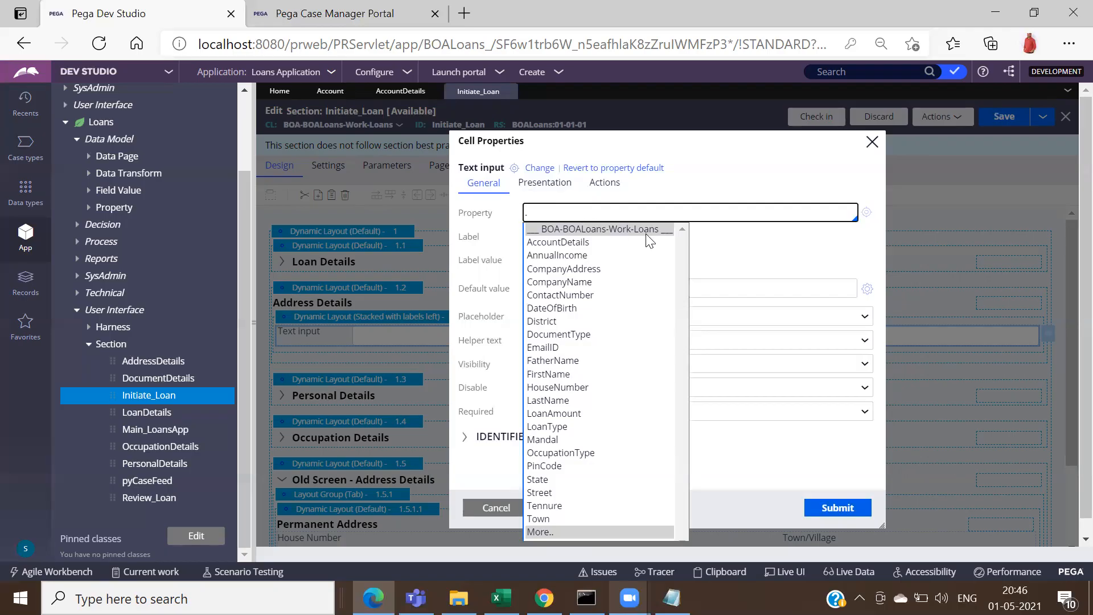
left_click(558, 244)
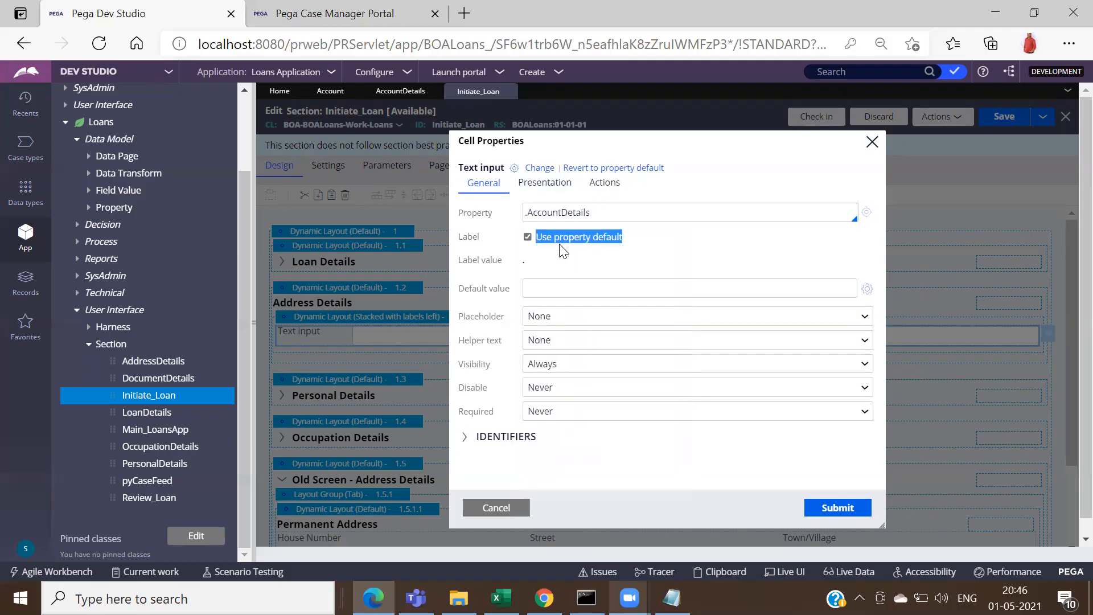
left_click(604, 215)
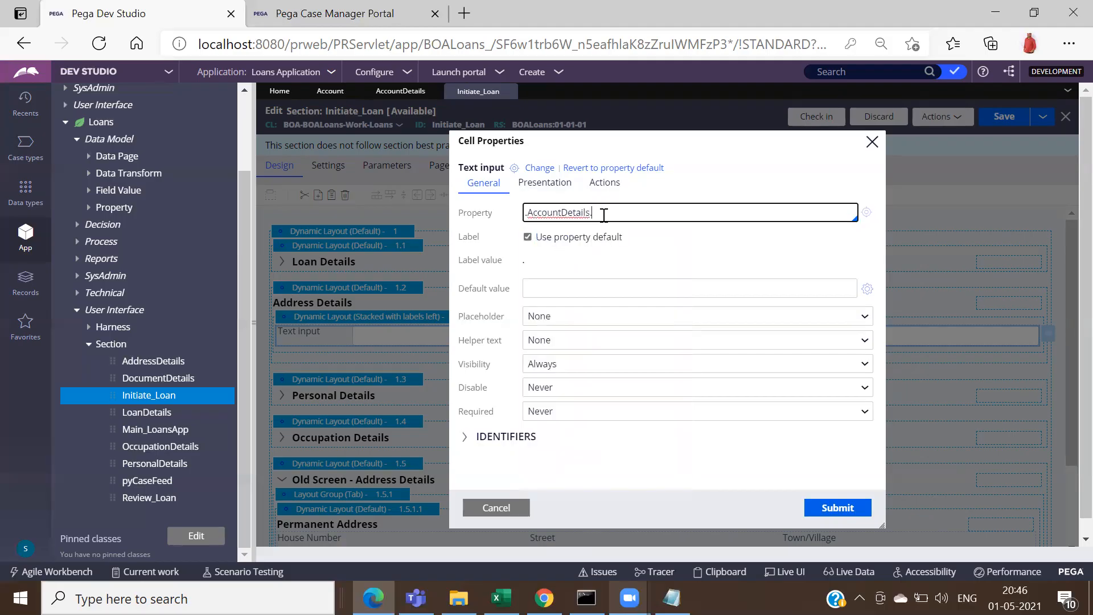
key("Down")
key("Down")
key("Down")
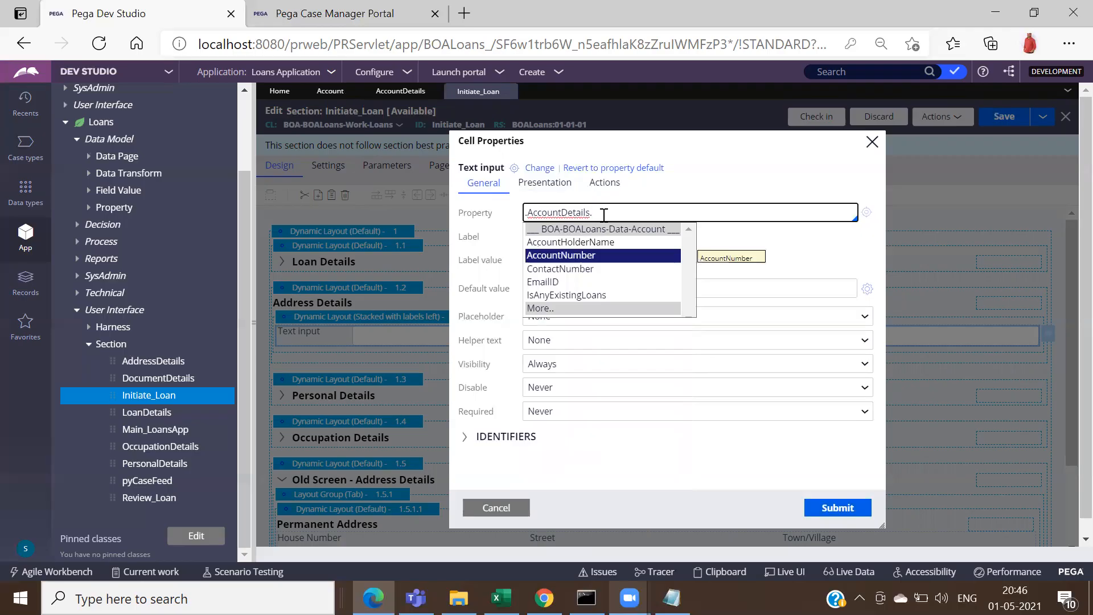
key("Up")
key("Up")
key("Up")
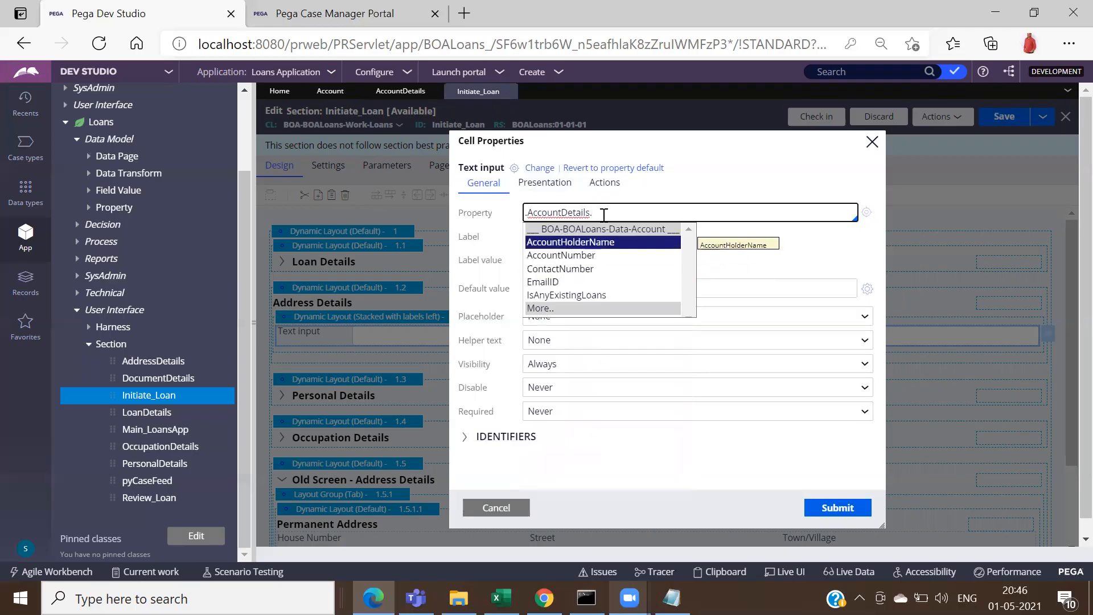
key("Down")
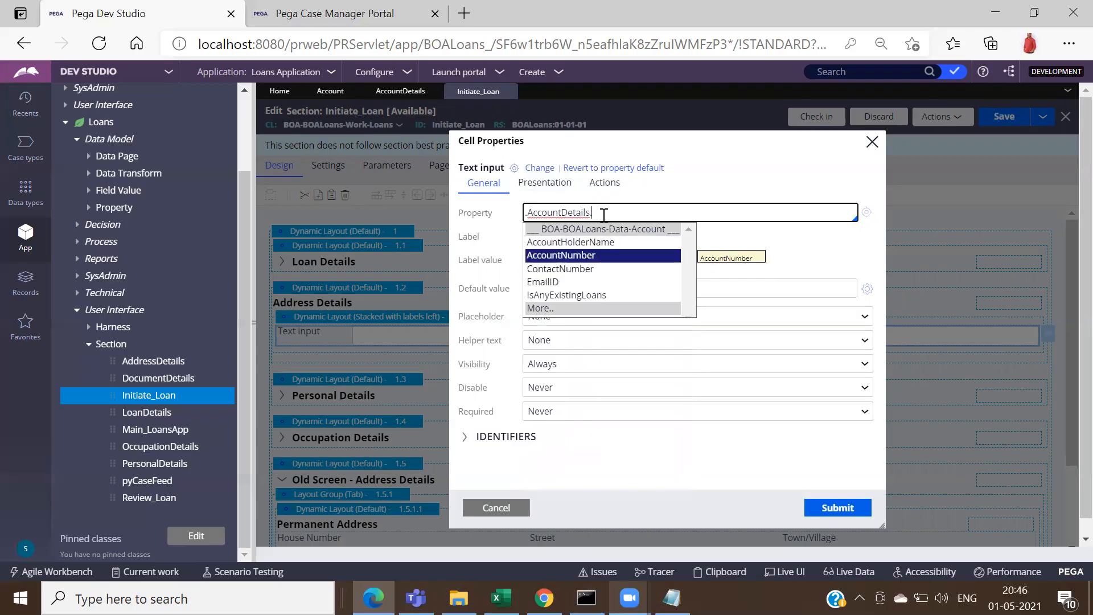
key("Return")
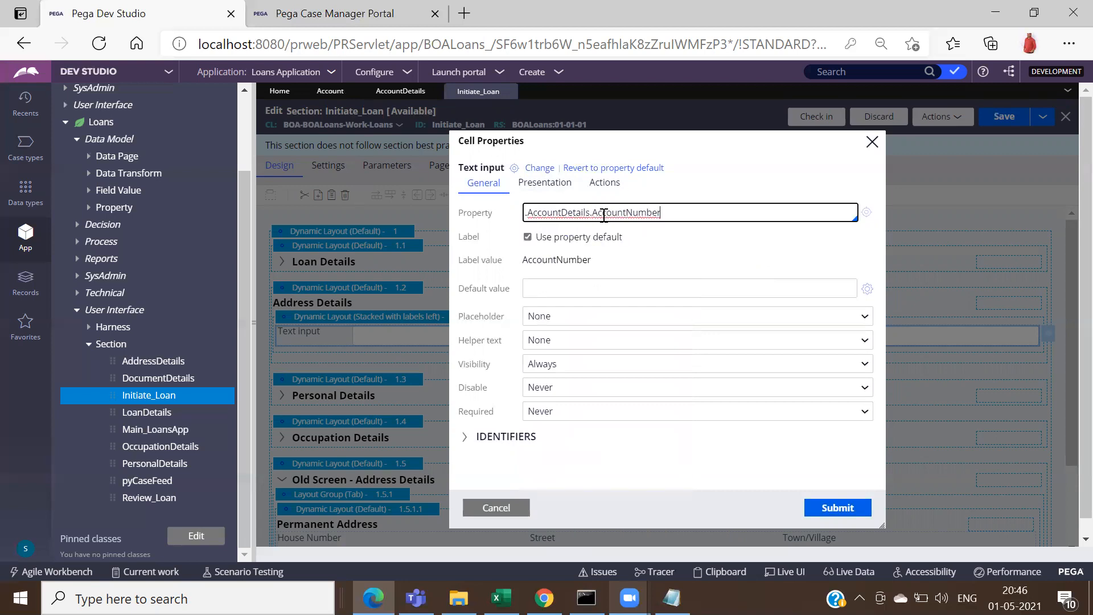
Step: Replace the text input's default property label with "Account Number" and apply the cell properties
left_click(527, 237)
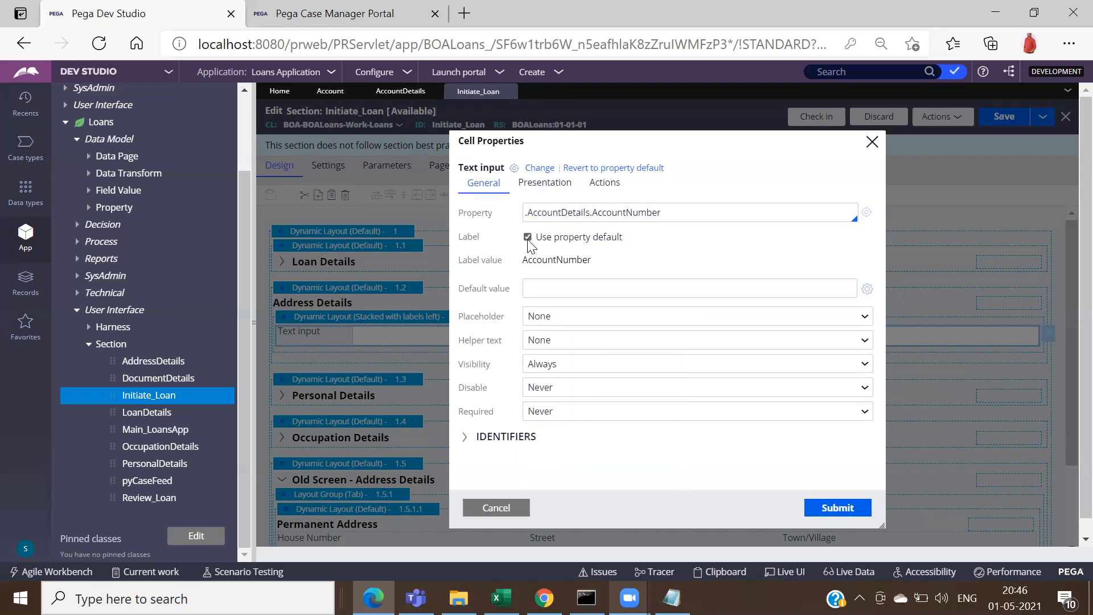
triple_click(552, 259)
type("Account")
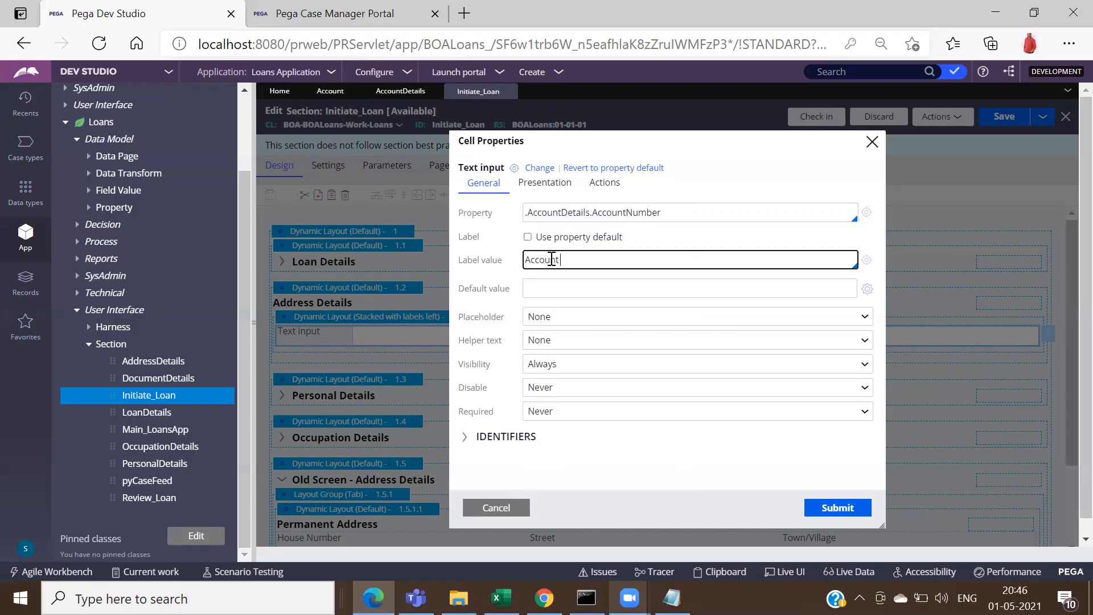
type(" Number")
left_click(830, 508)
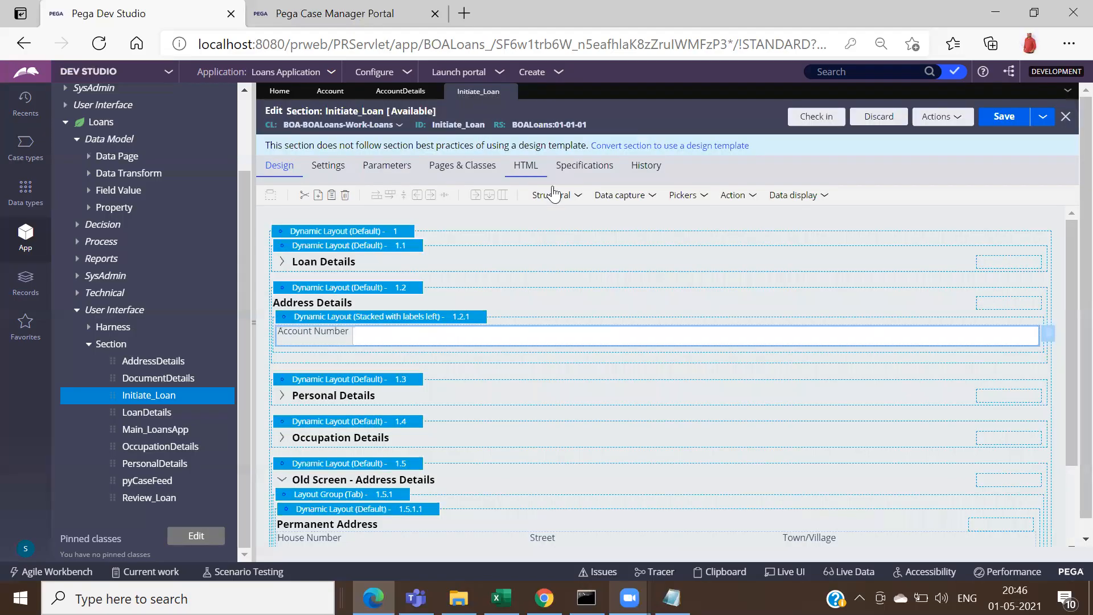
Step: Add a second text input below Account Number and bind it to .AccountDetails.ContactNumber
left_click(653, 197)
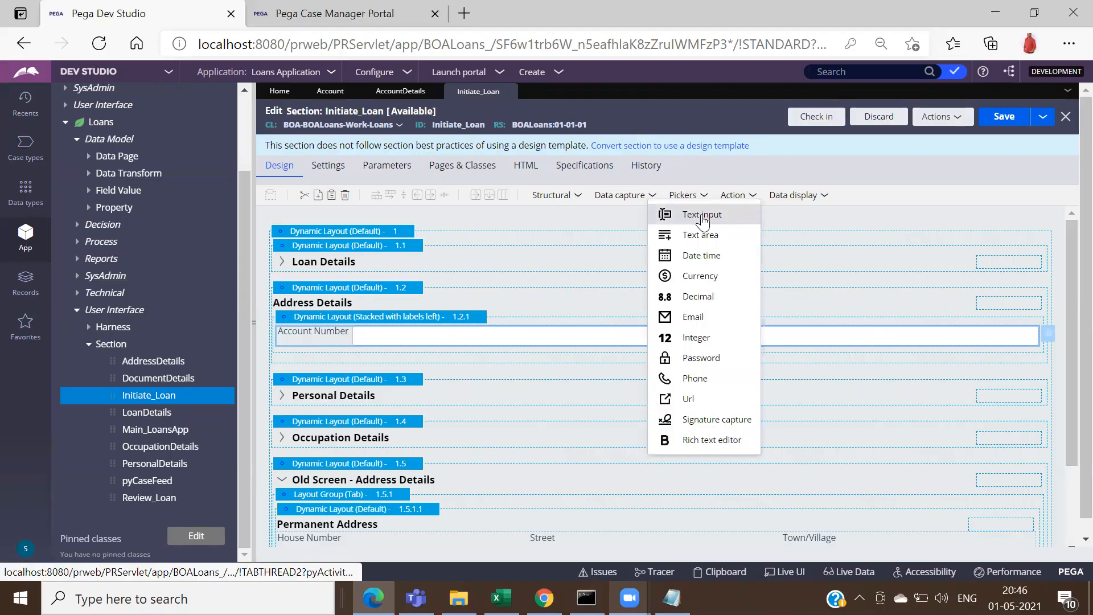
left_click_drag(702, 220, 547, 347)
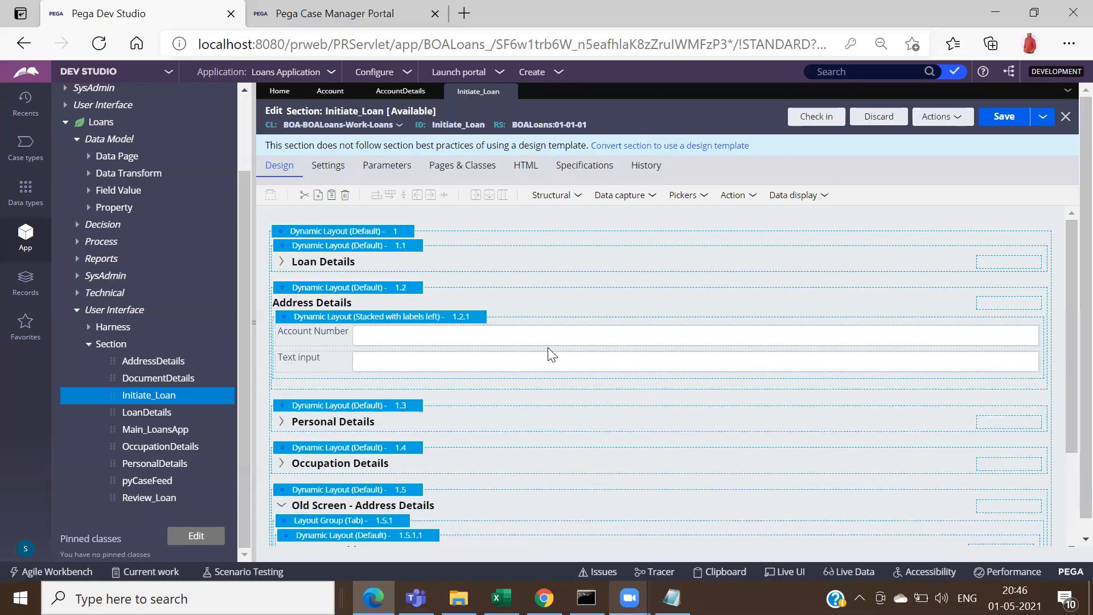
left_click(1049, 362)
left_click(567, 207)
type(".")
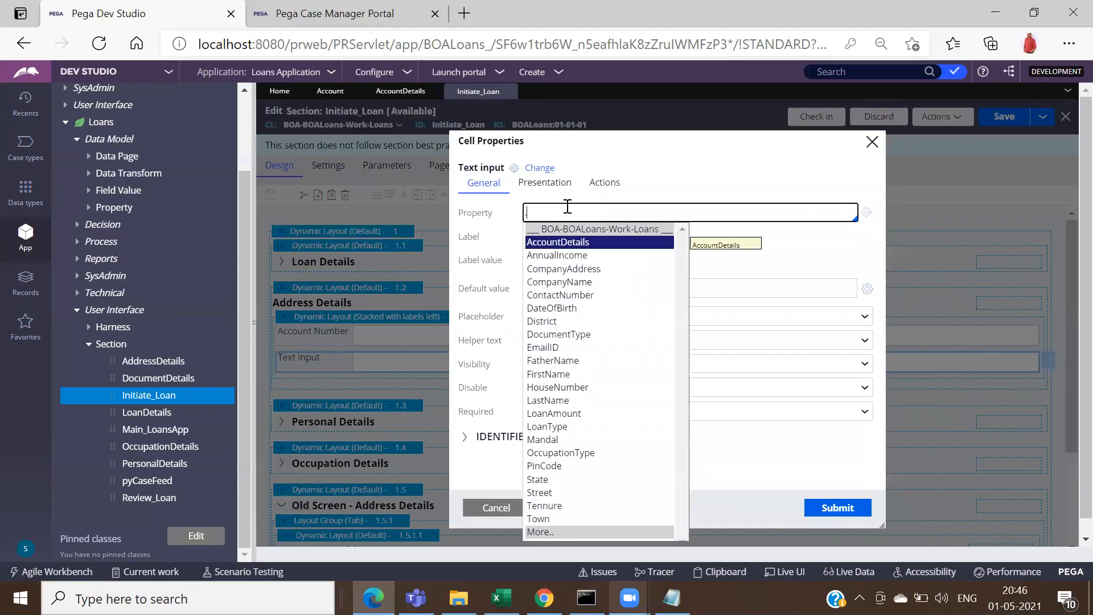
key("Return")
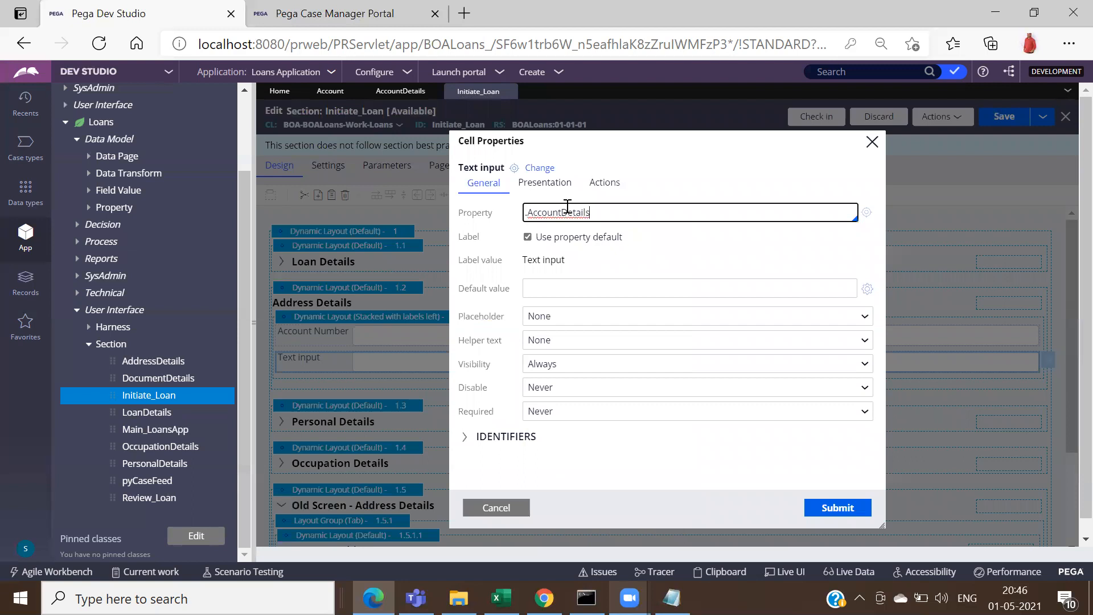
type(".")
key("Down")
key("Down")
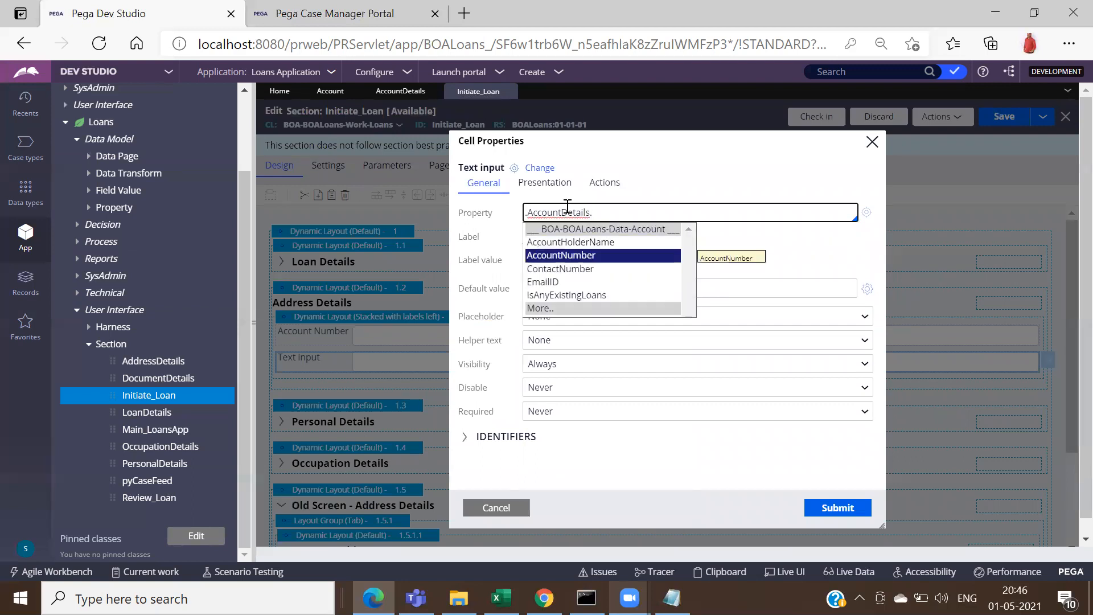
key("Down")
key("Return")
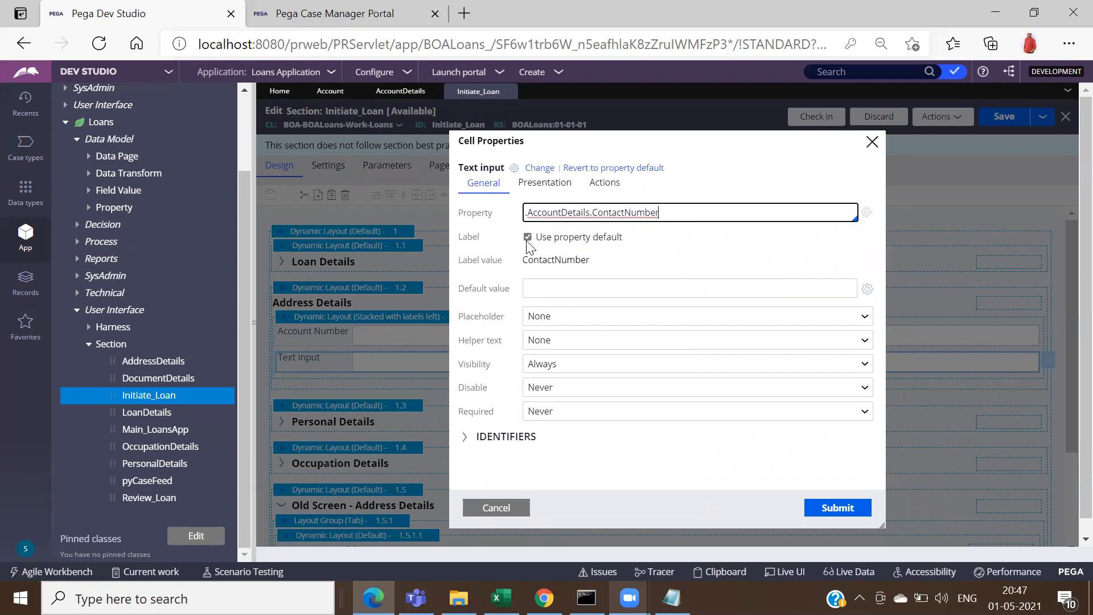
Step: Replace the second text input's default property label with "Contact Number" and apply the cell properties
left_click(528, 236)
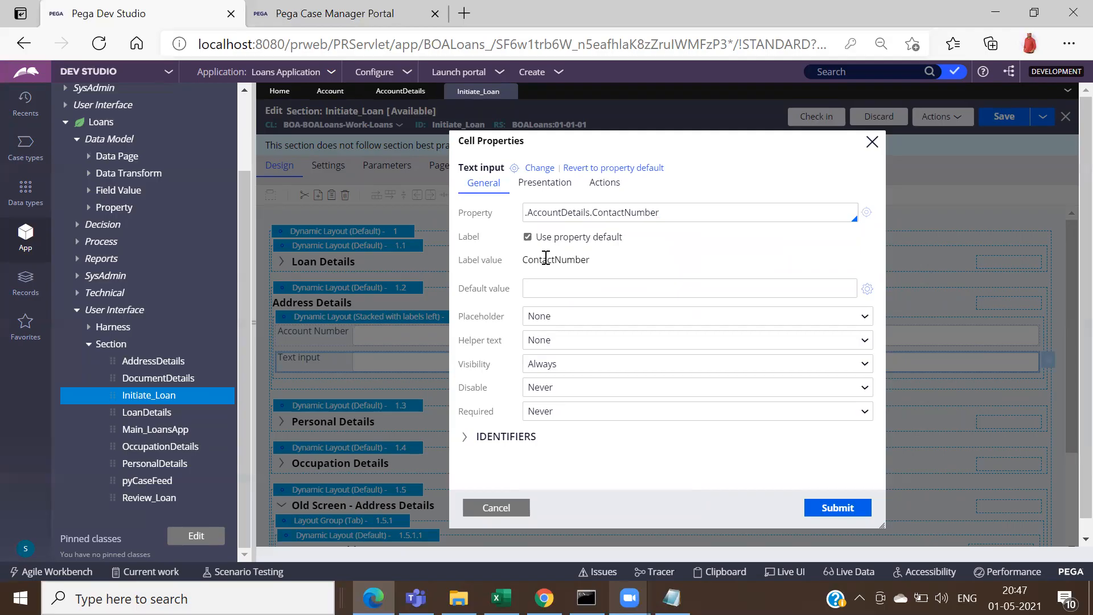
double_click(545, 257)
key("ctrl+c")
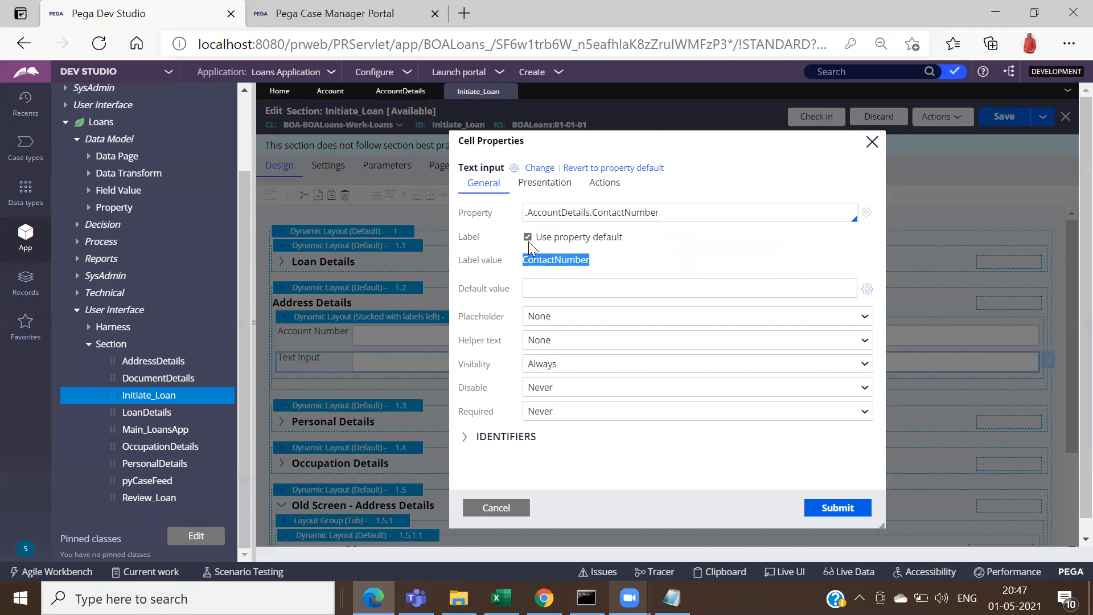
left_click(528, 236)
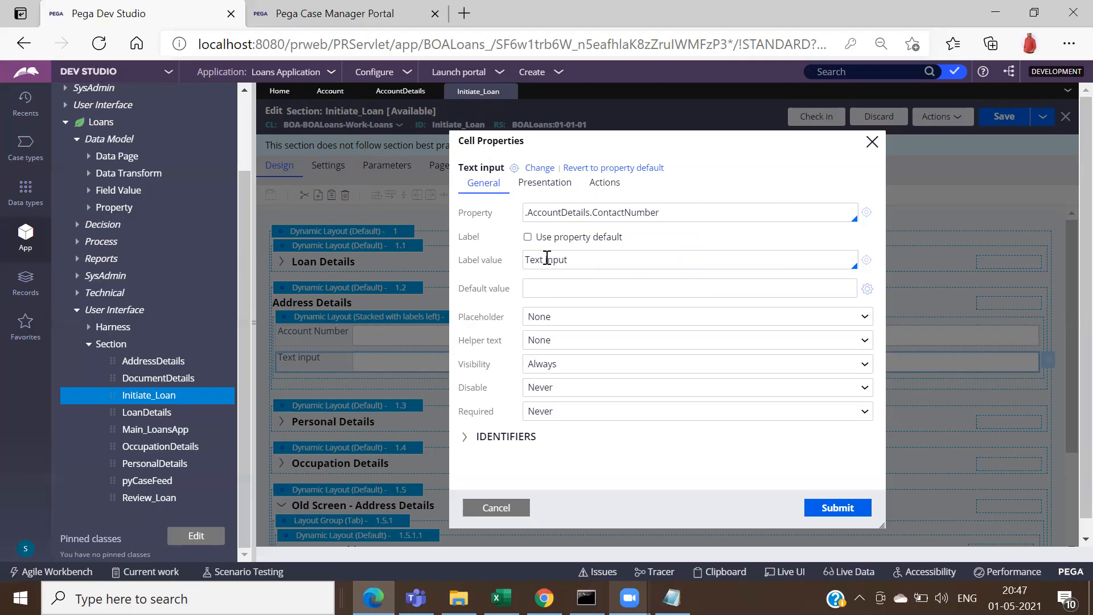
triple_click(546, 259)
key("ctrl+v")
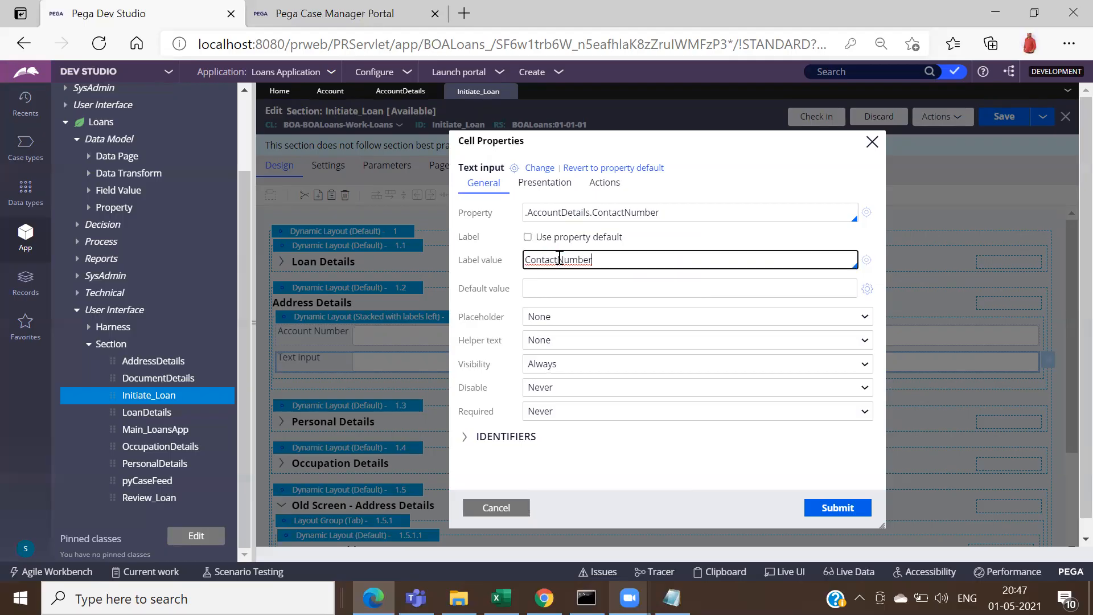
left_click(558, 259)
left_click(830, 508)
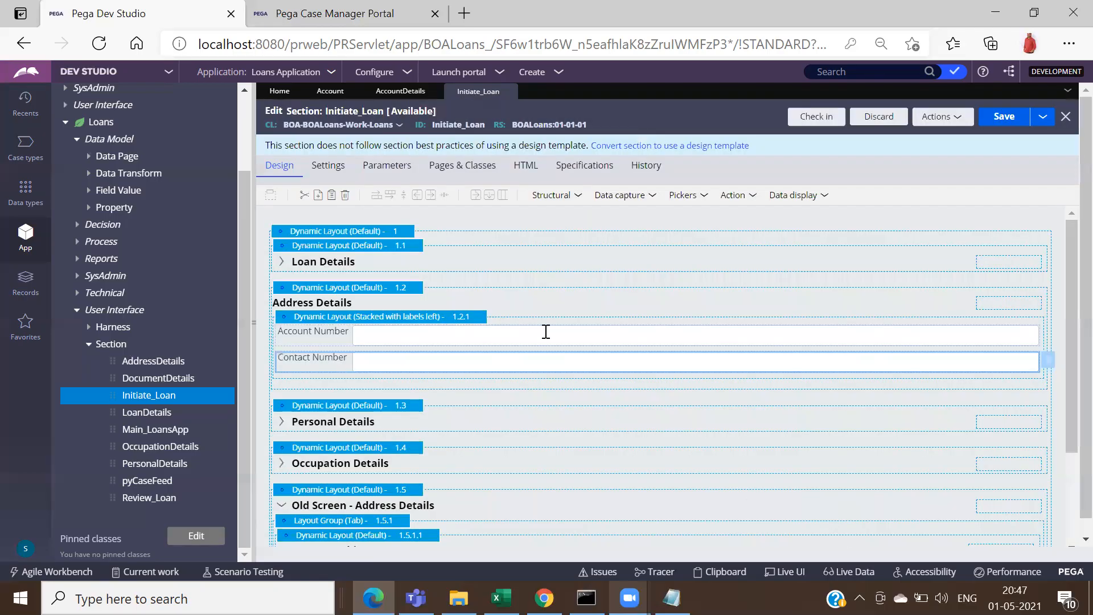
Step: Add a radio buttons control below Contact Number in the Address Details layout
left_click(577, 197)
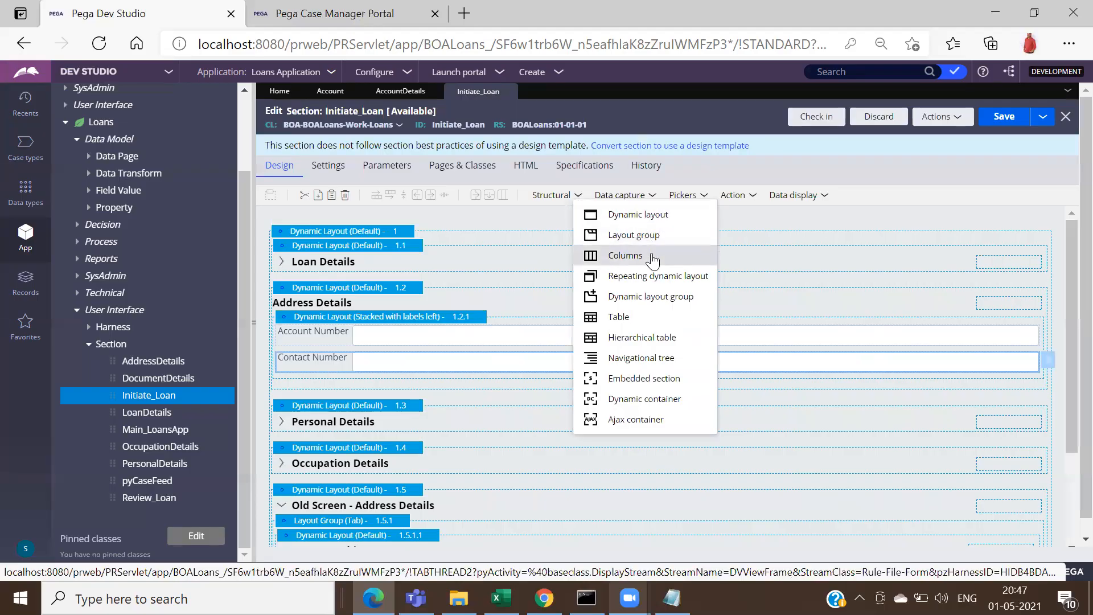
left_click(640, 195)
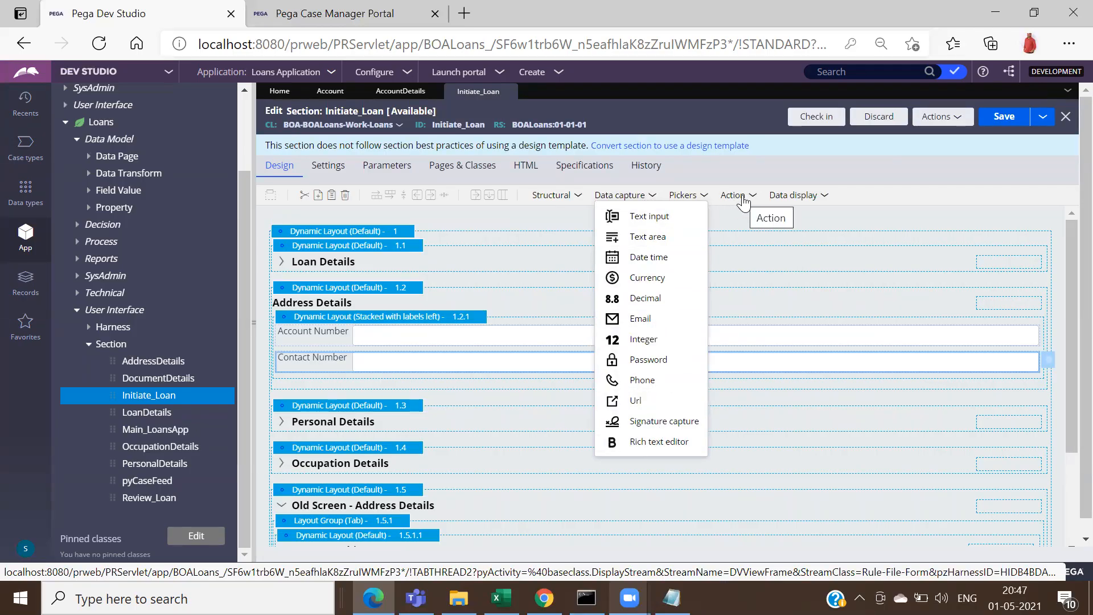
left_click(706, 194)
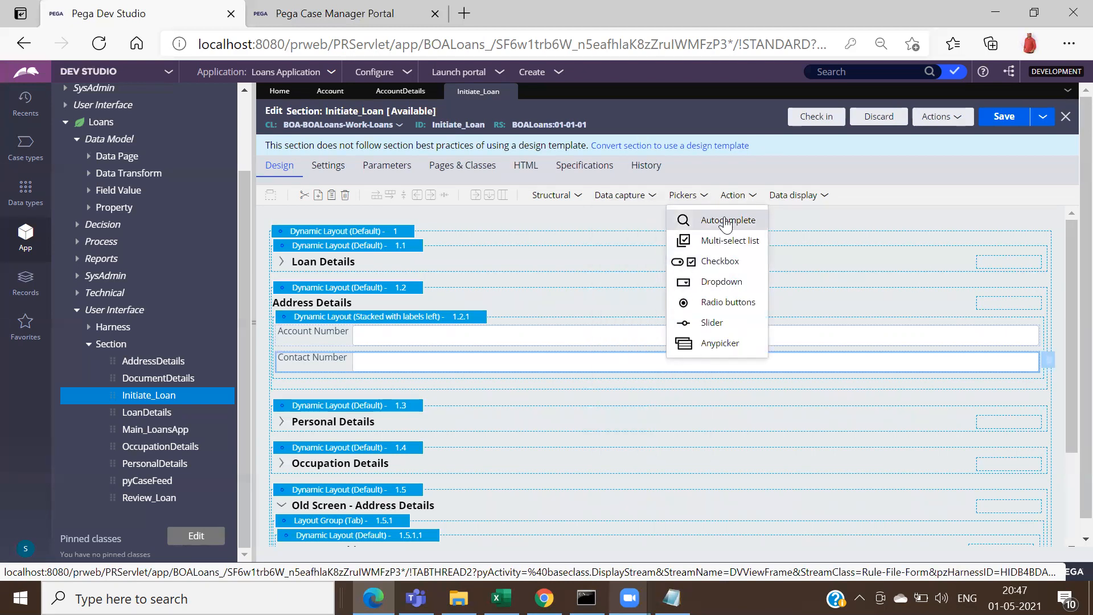
left_click_drag(721, 308, 443, 386)
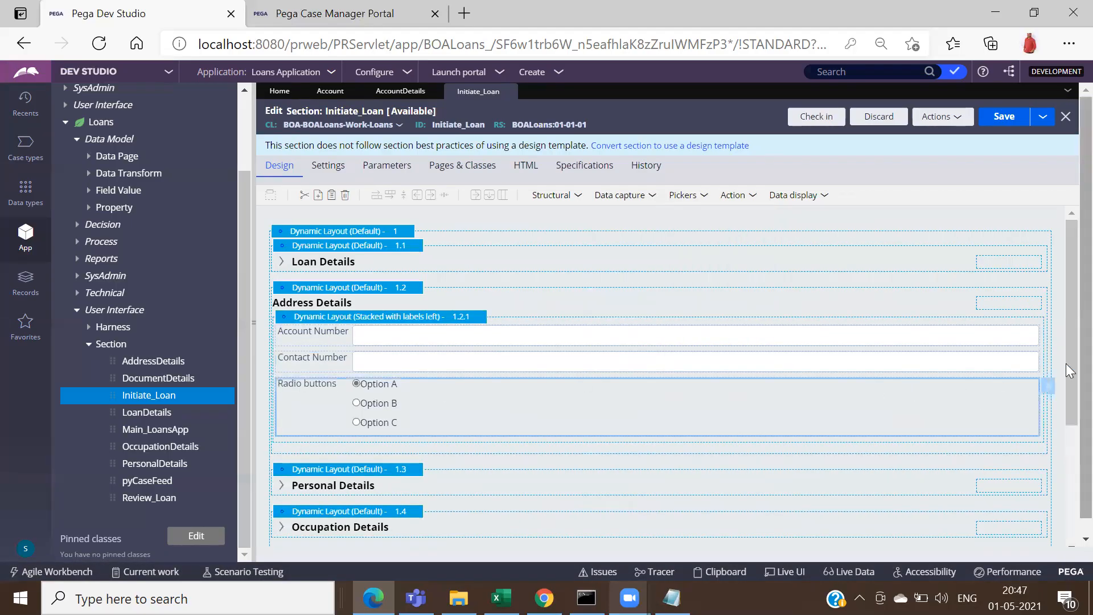
Step: Bind the radio buttons to the property .AccountDetails.IsAnyExistingLoans and apply the cell properties
left_click(1049, 388)
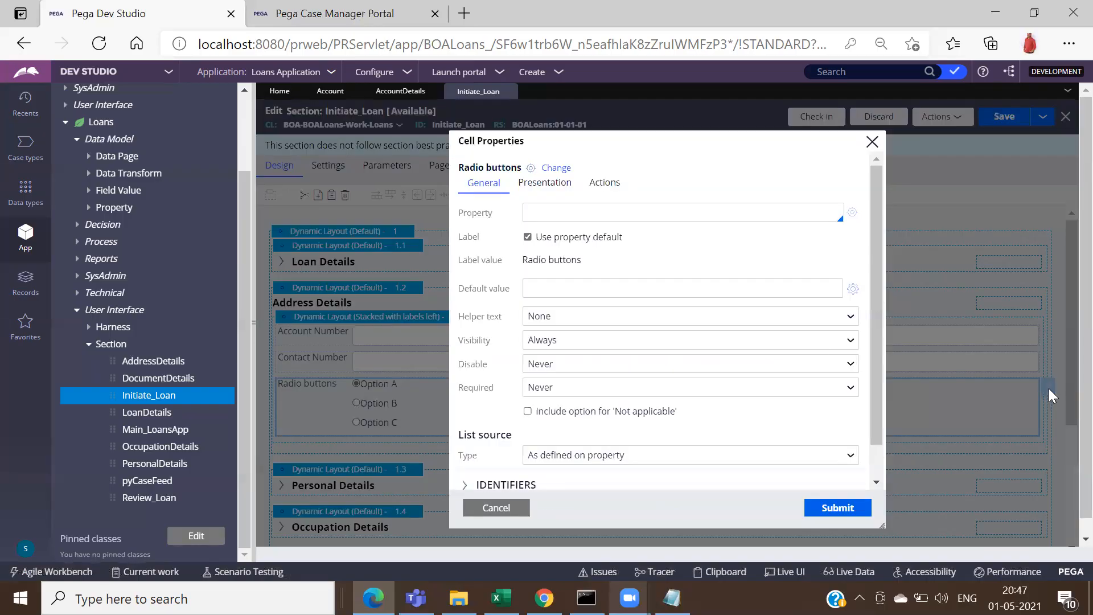
left_click(548, 212)
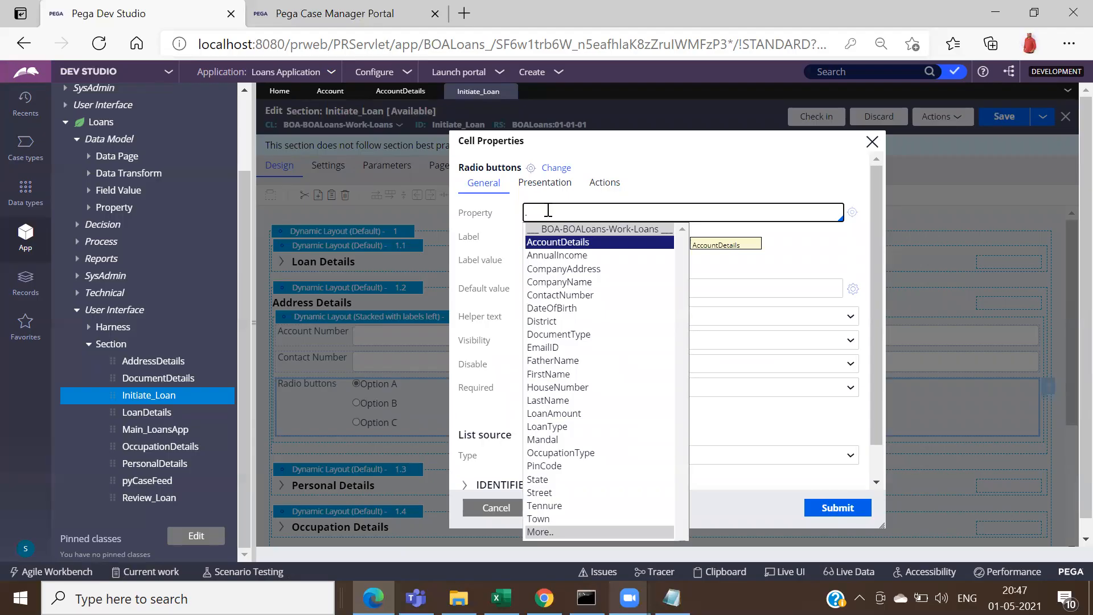
key("Return")
type(".")
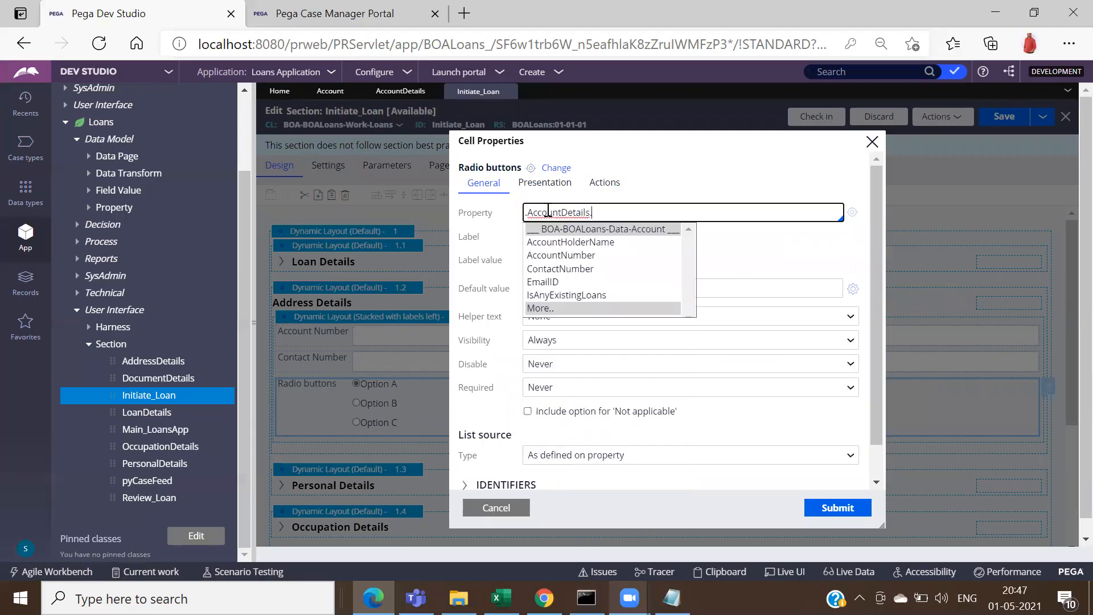
key("Down")
key("Down")
key("Down")
key("Down")
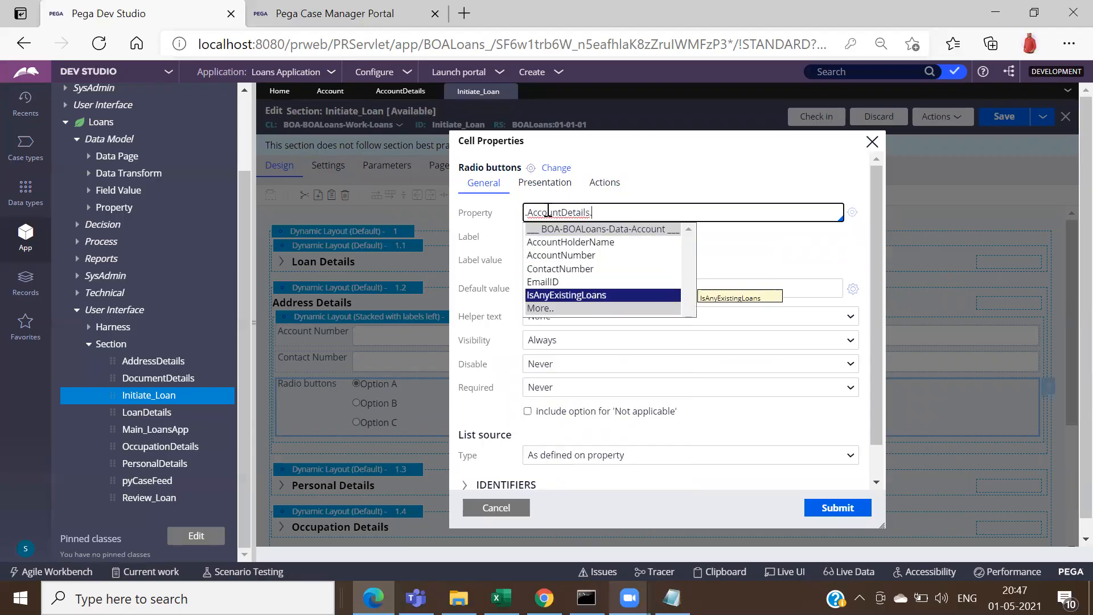
key("Return")
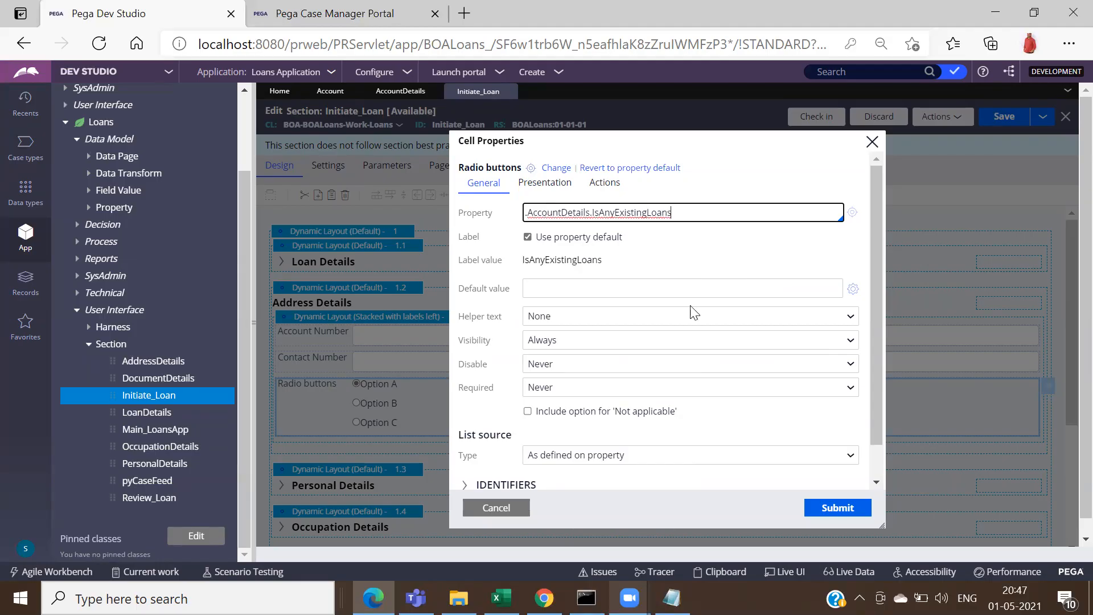
left_click(877, 483)
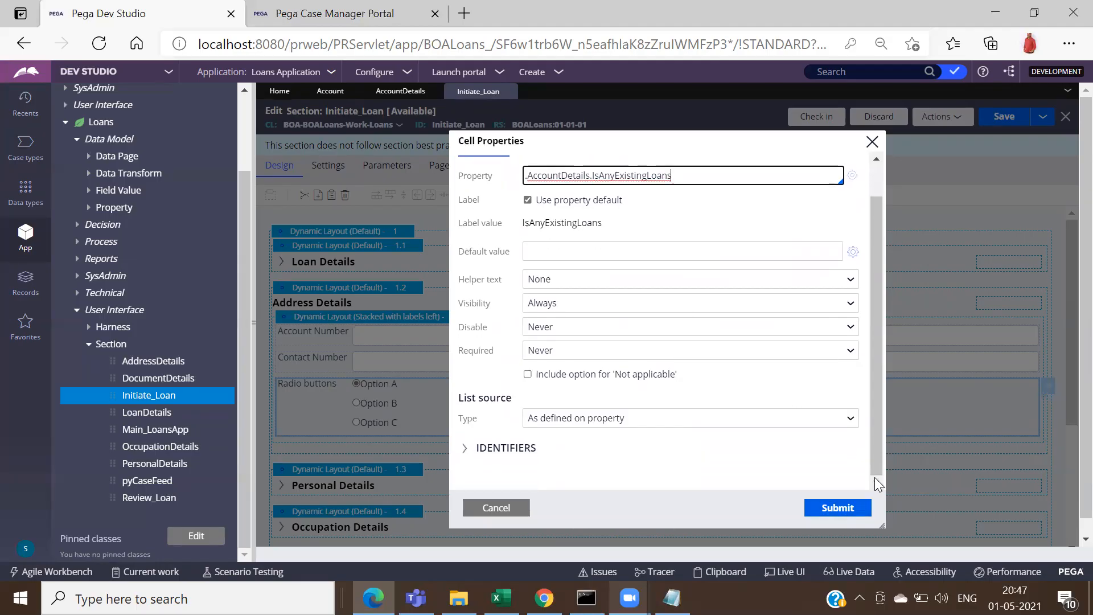
left_click(838, 508)
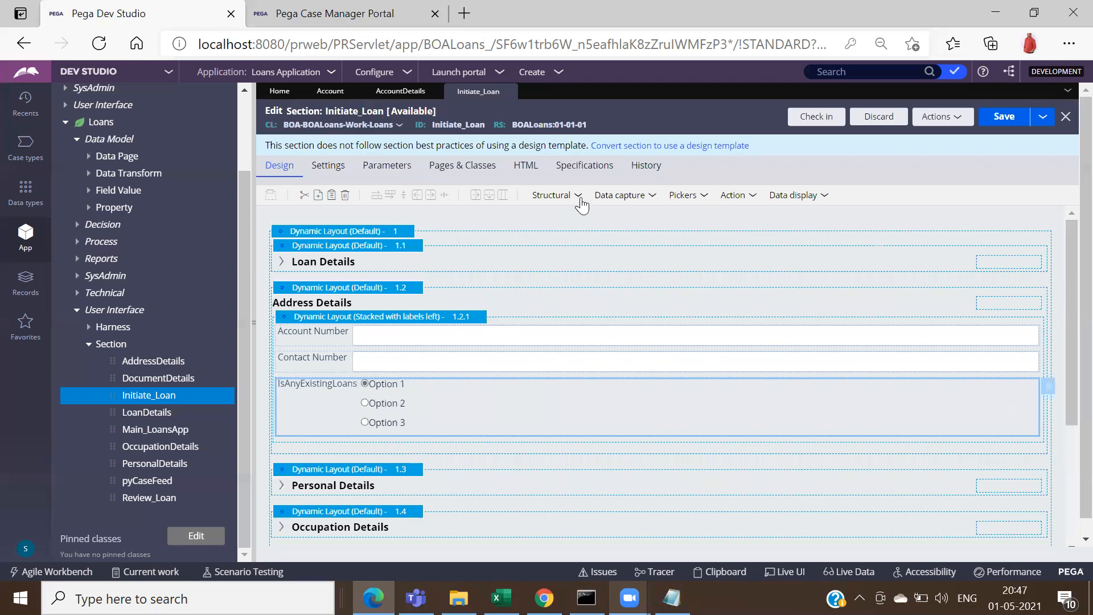
left_click(653, 196)
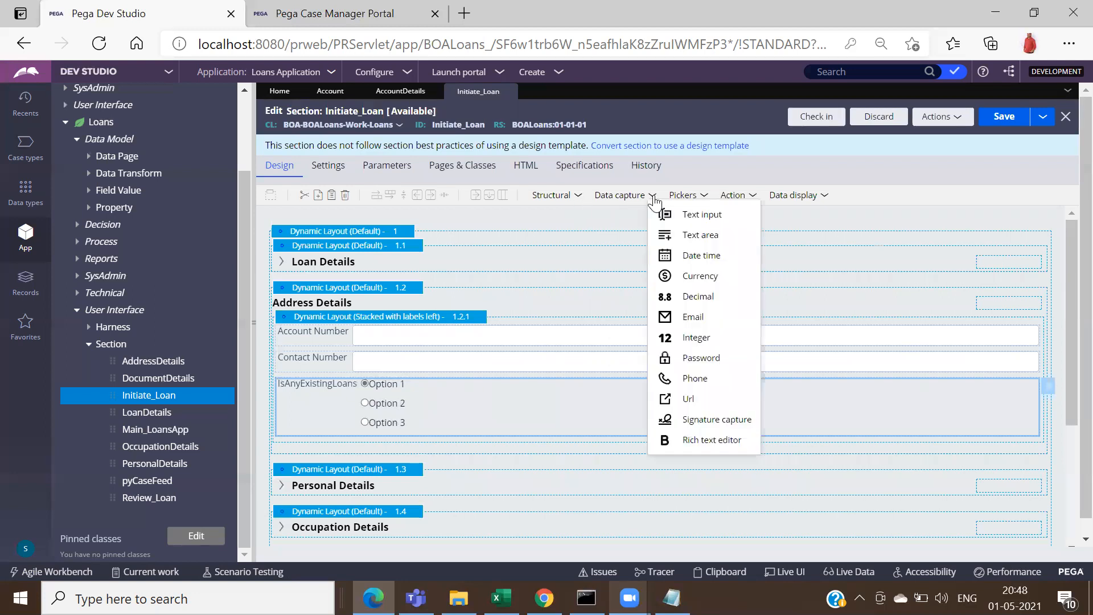
left_click(697, 318)
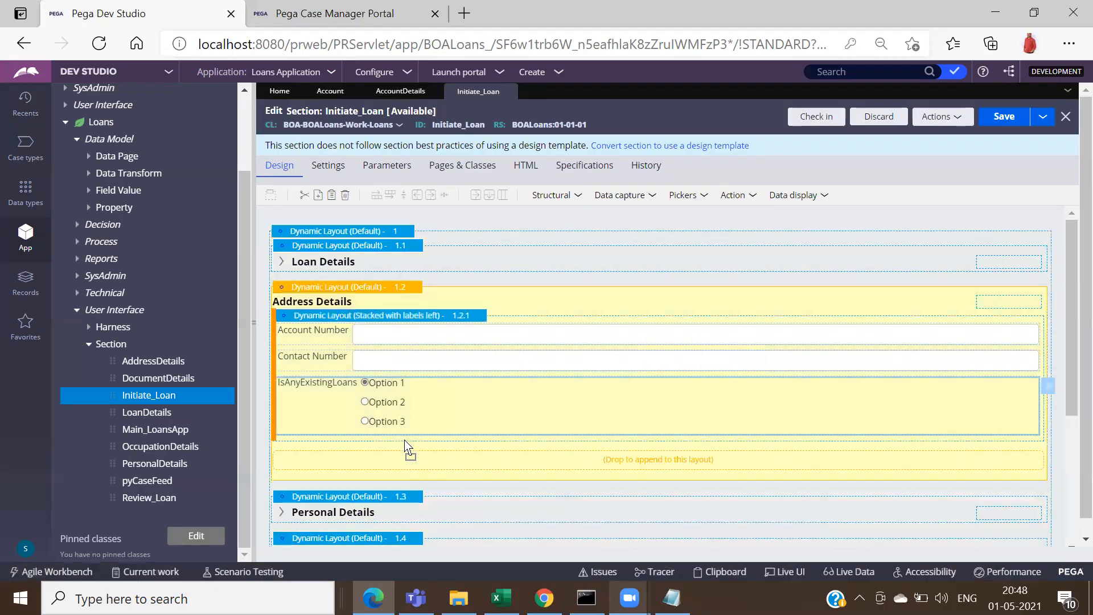
left_click(405, 447)
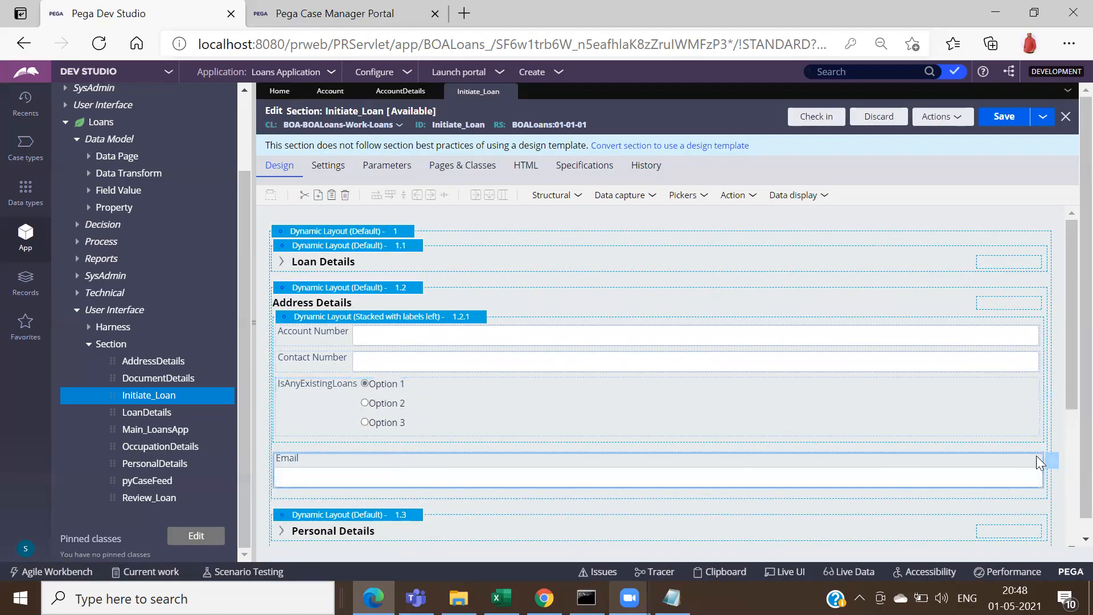
right_click(948, 476)
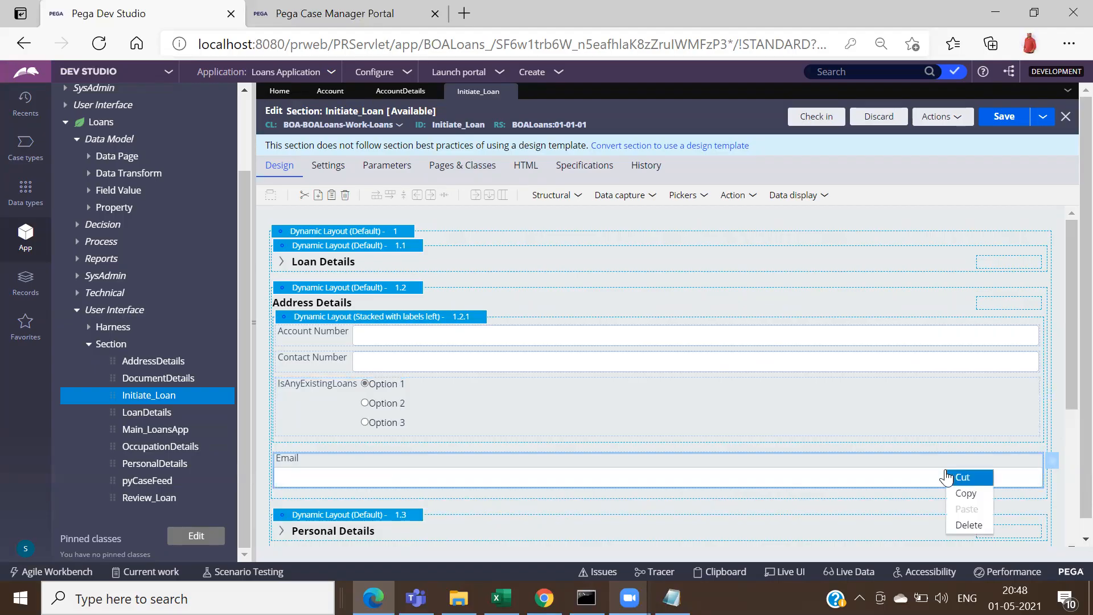
left_click(971, 522)
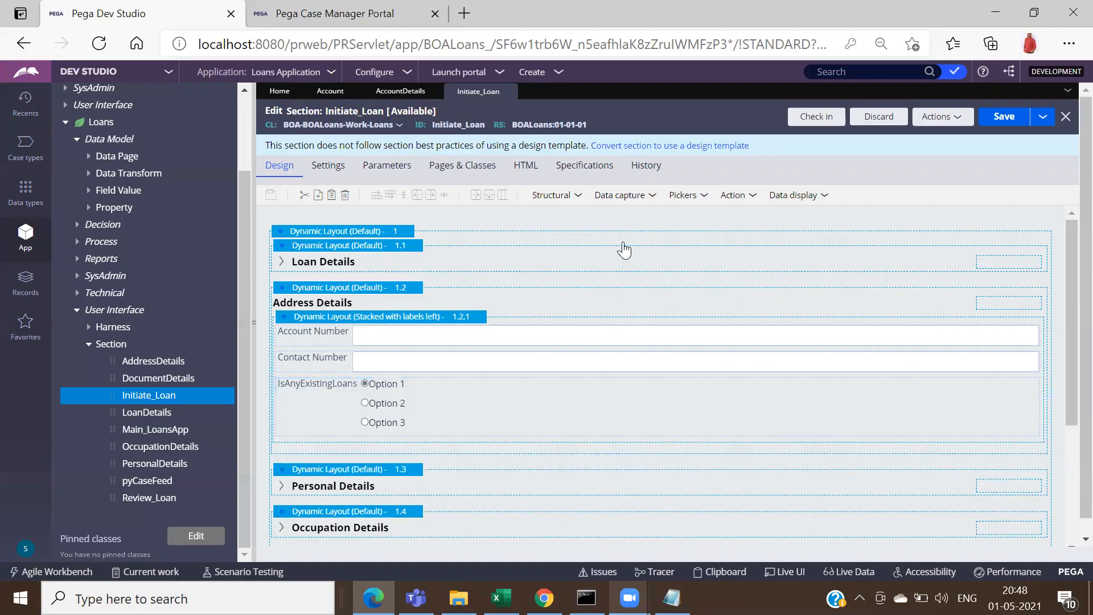
Step: Add a text input below the radio buttons in the inner stacked layout and bind it to .AccountDetails.EmailID
left_click(652, 195)
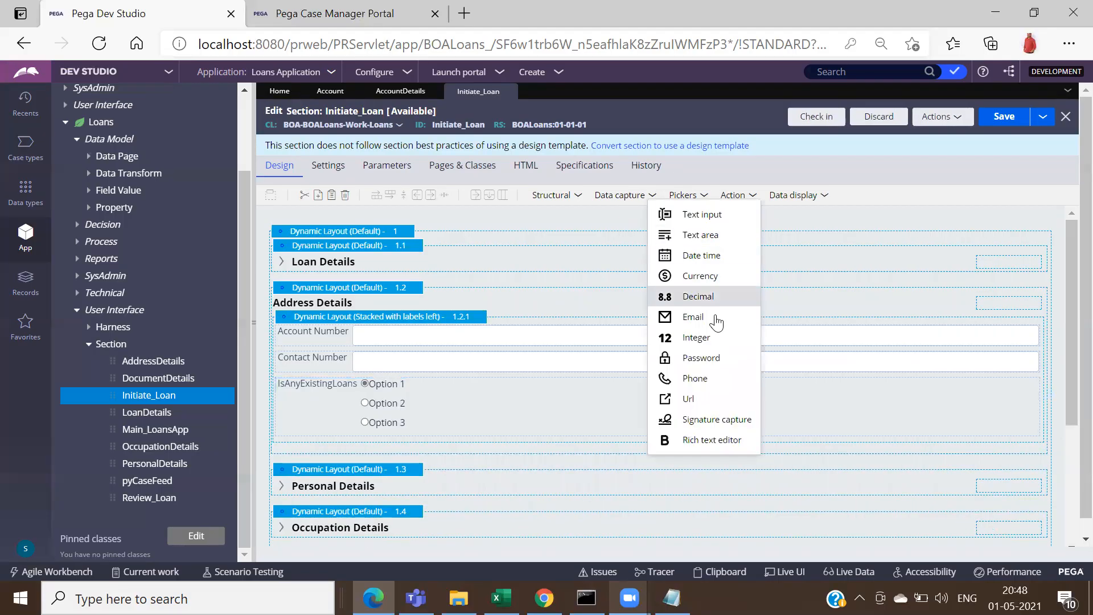
left_click_drag(706, 218, 489, 441)
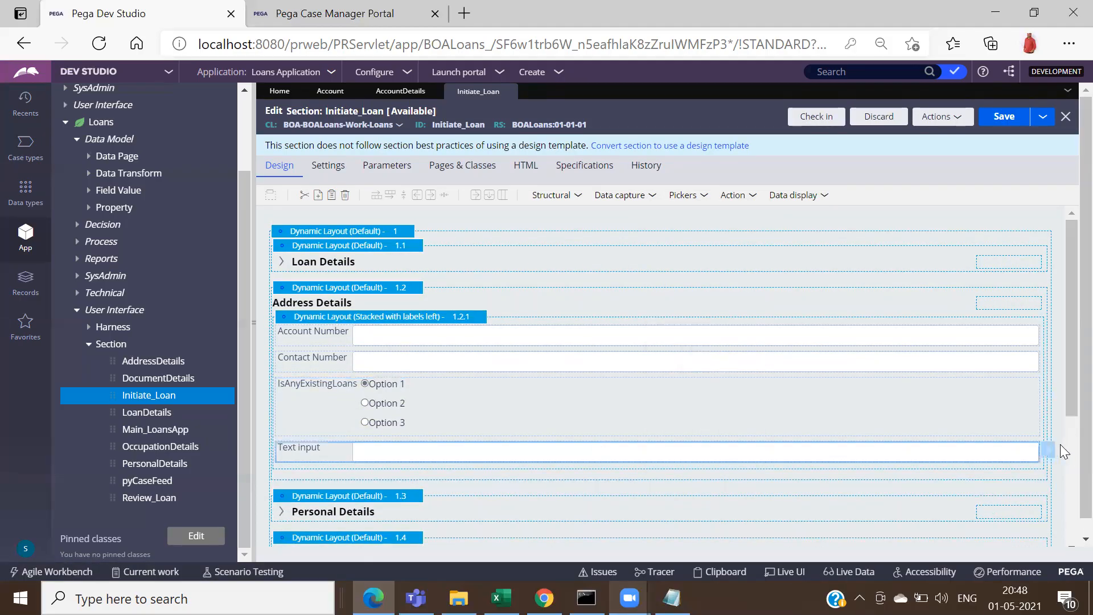
left_click(1050, 456)
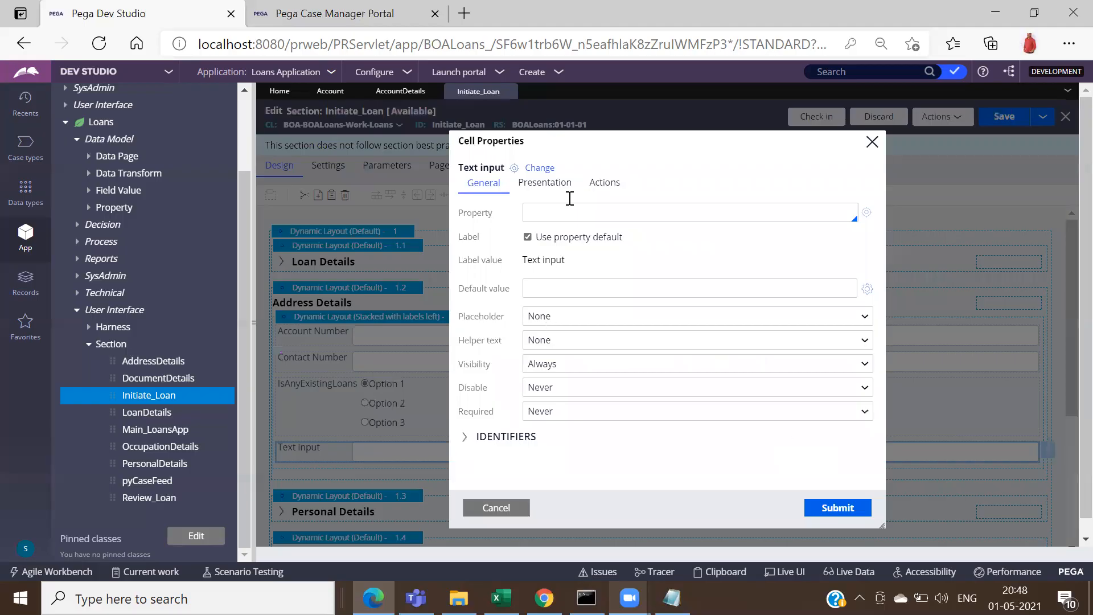
left_click(535, 211)
type(".")
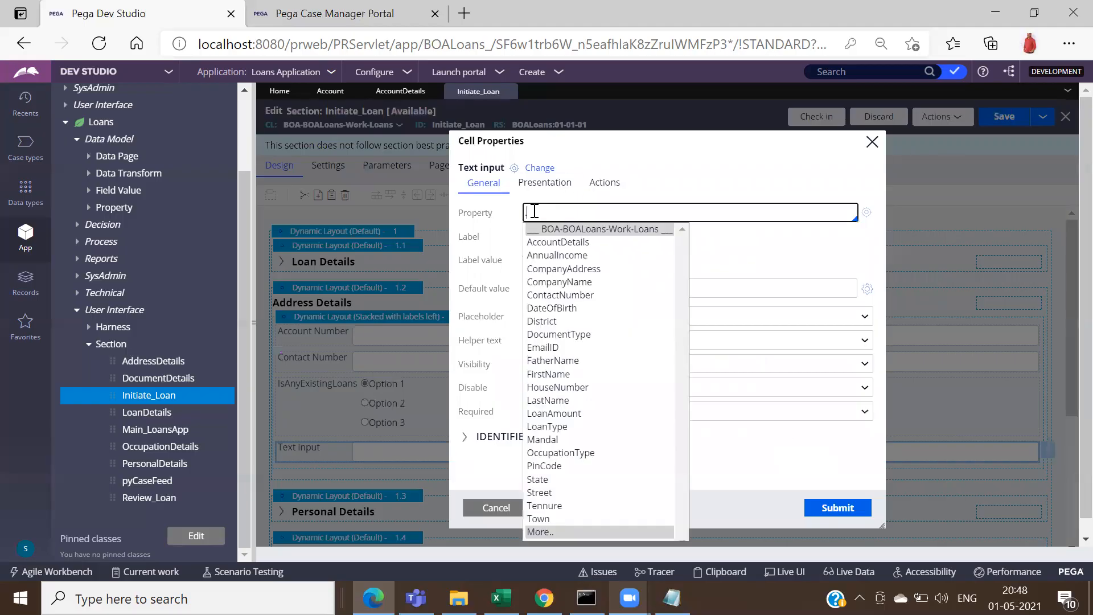
key("Return")
type(".AccountDetails.")
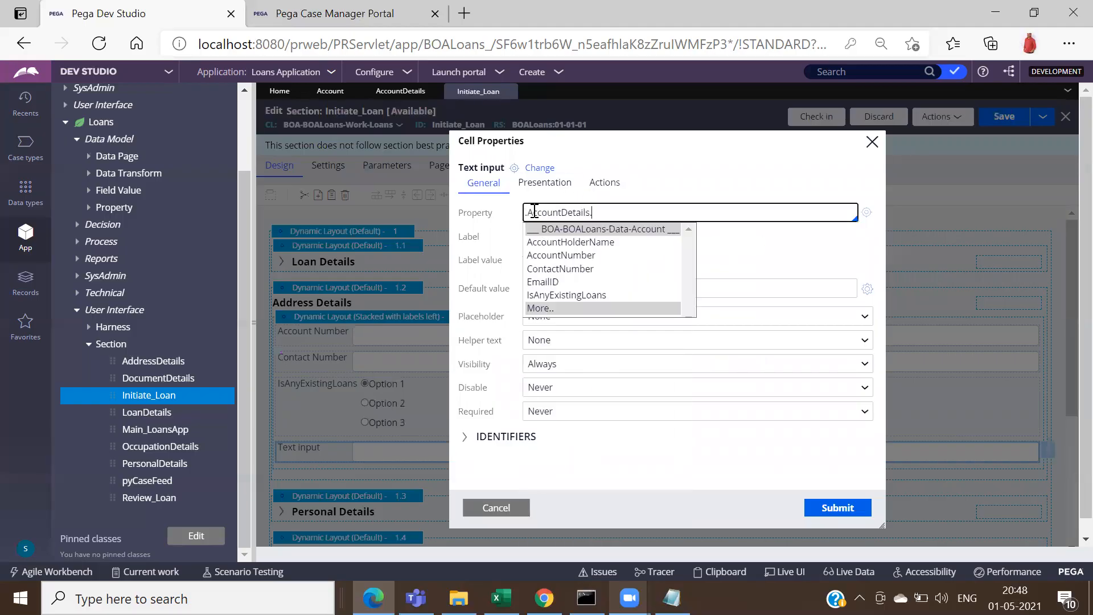
key("Down")
key("Down")
key("Down")
key("Down")
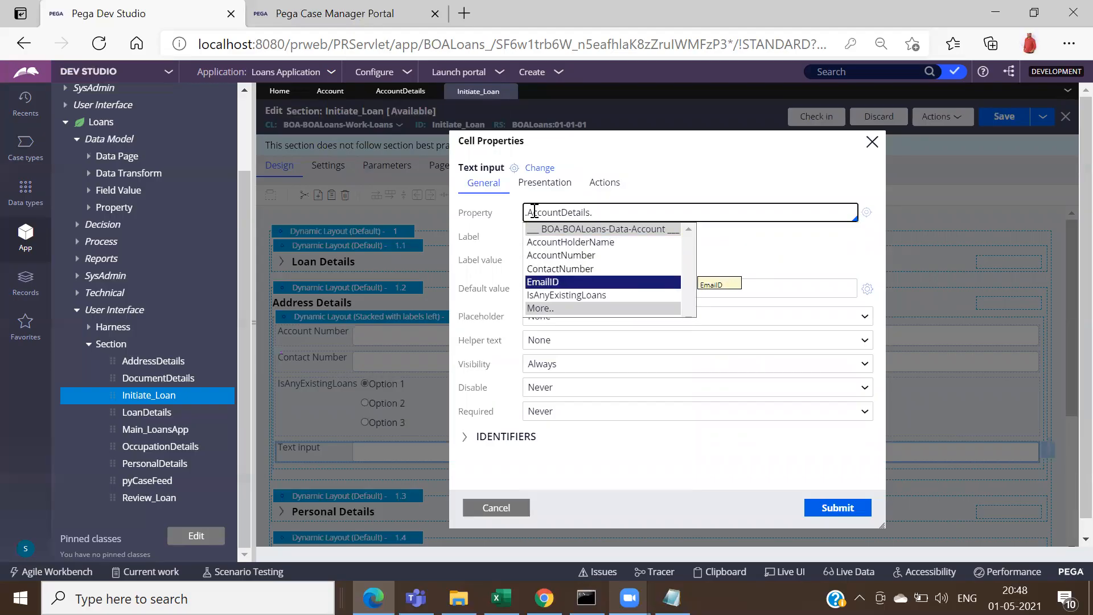
key("Return")
Step: Replace the new text input's default property label with "Email ID" and save the section
left_click(531, 243)
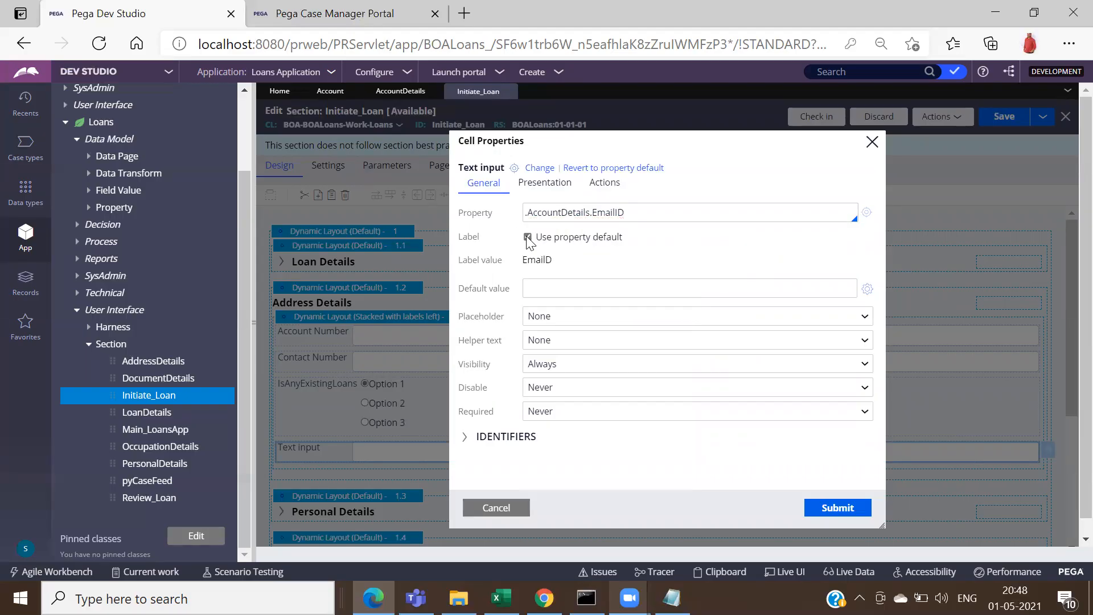
double_click(542, 260)
key("ctrl+c")
left_click(527, 237)
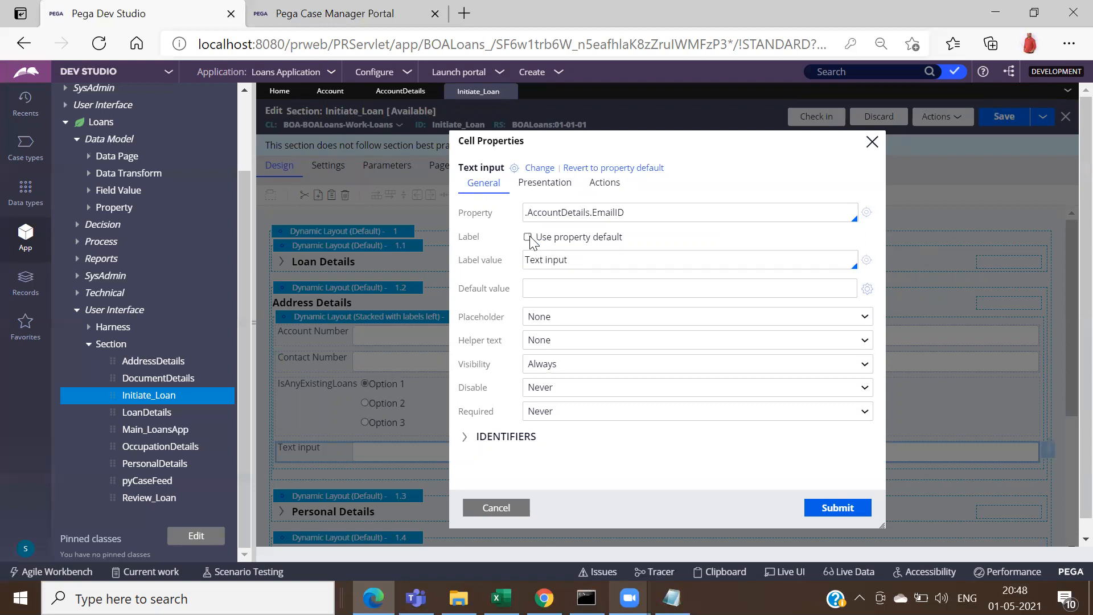
triple_click(550, 260)
key("ctrl+v")
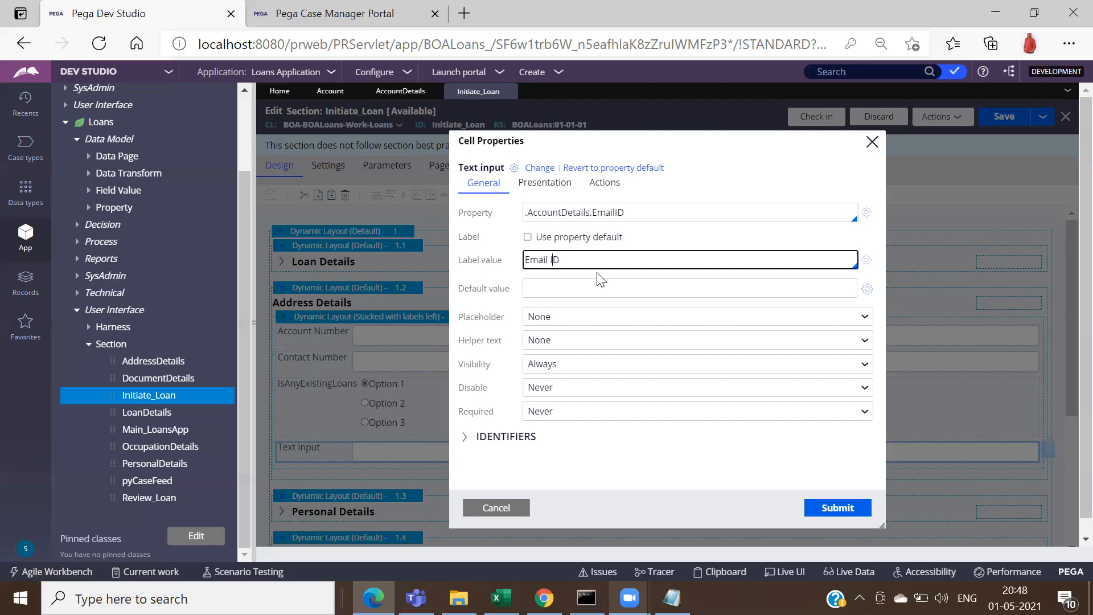
left_click(828, 509)
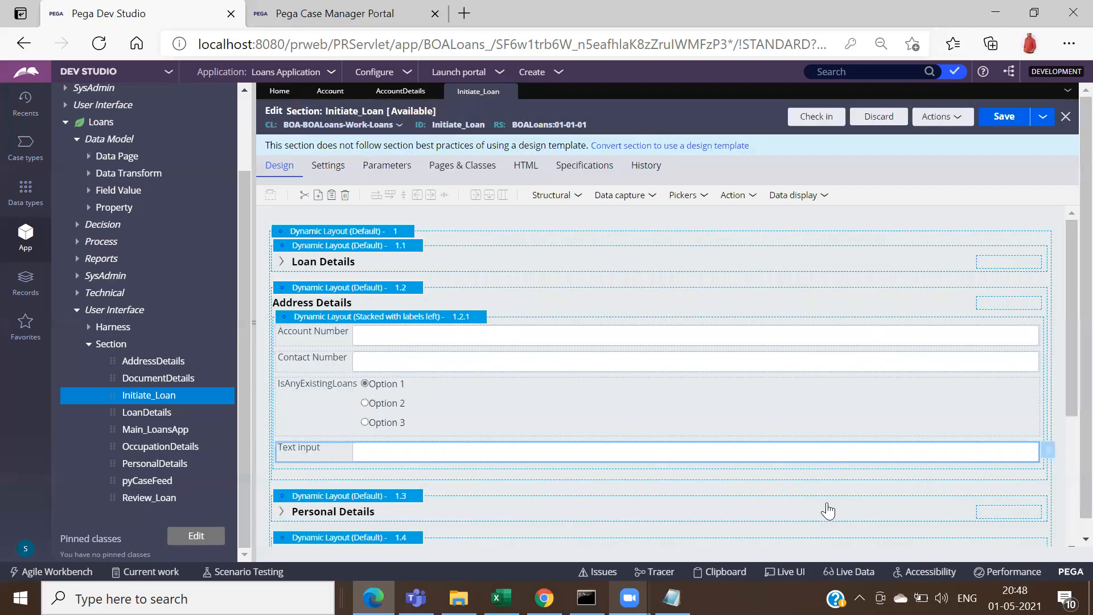
left_click(1004, 118)
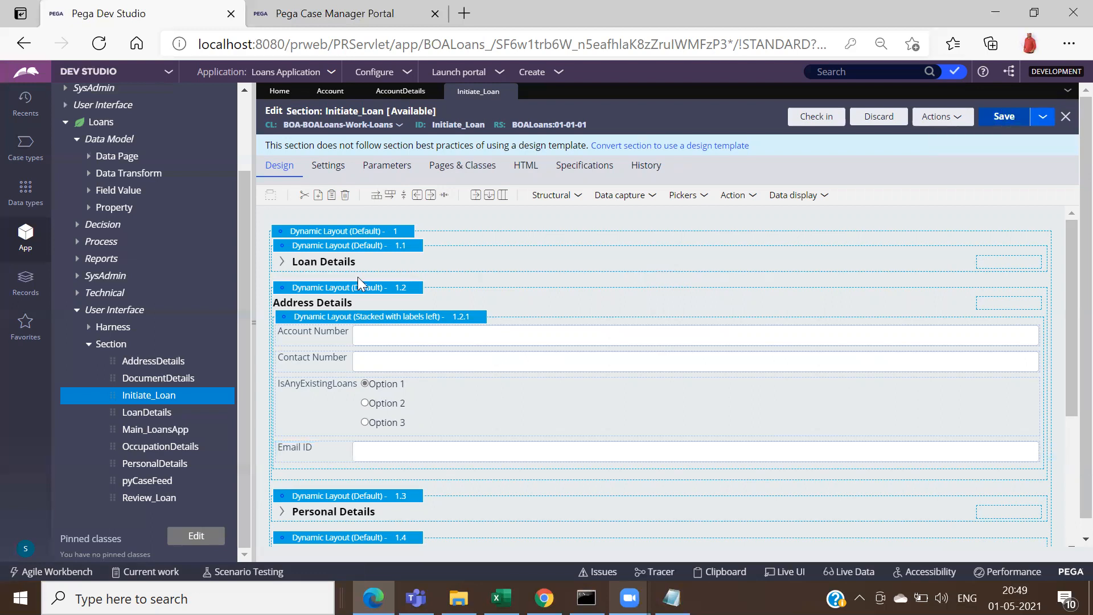
Step: Set the header type of the Address Details dynamic layout to Collapsible and save the section
left_click(424, 287)
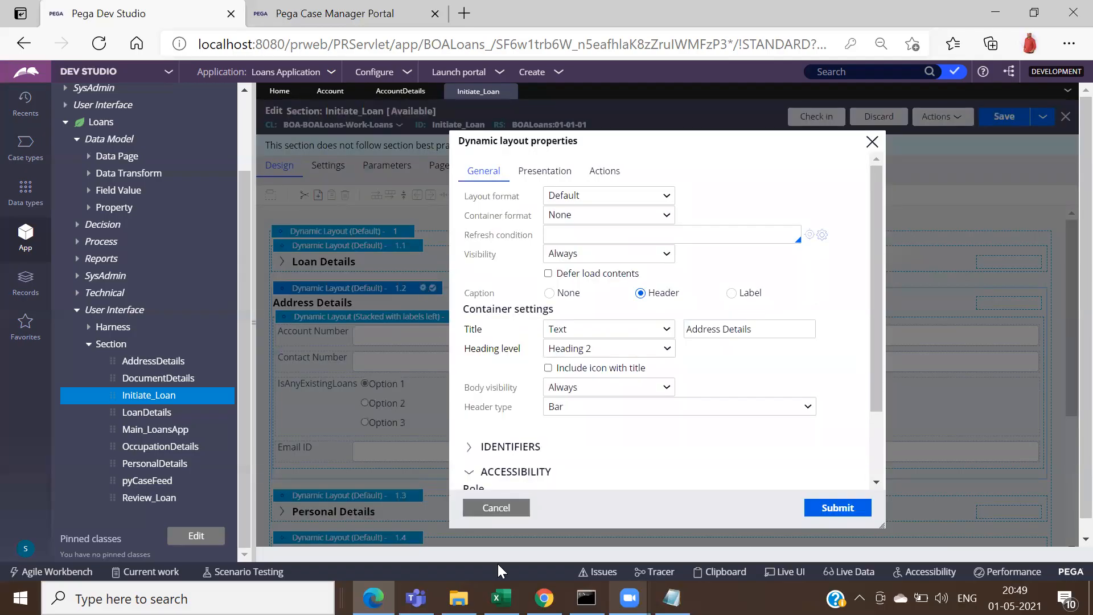
left_click(503, 515)
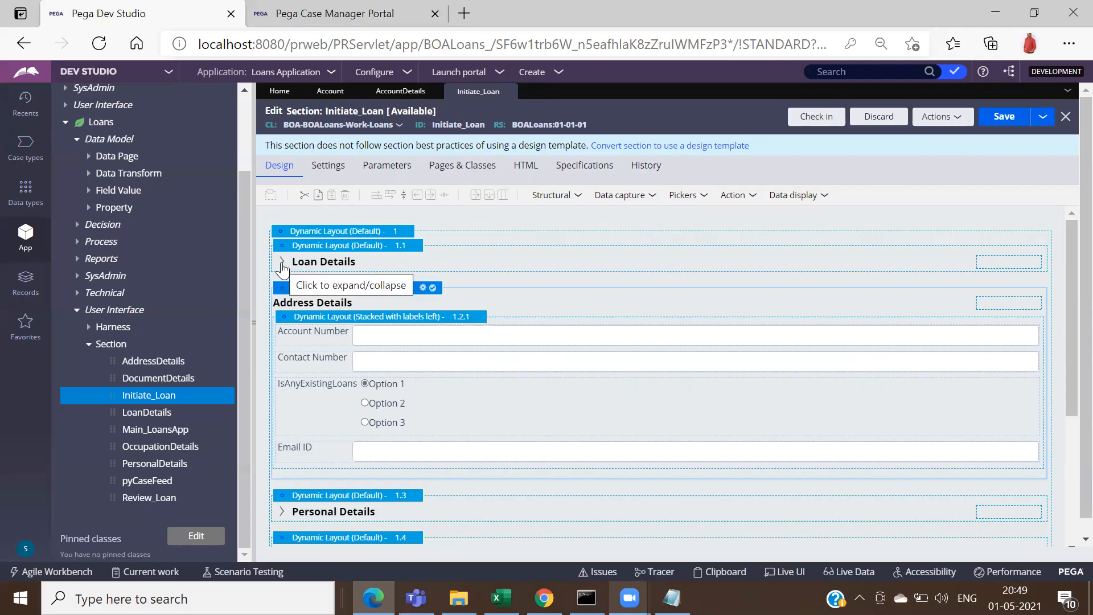
left_click(423, 288)
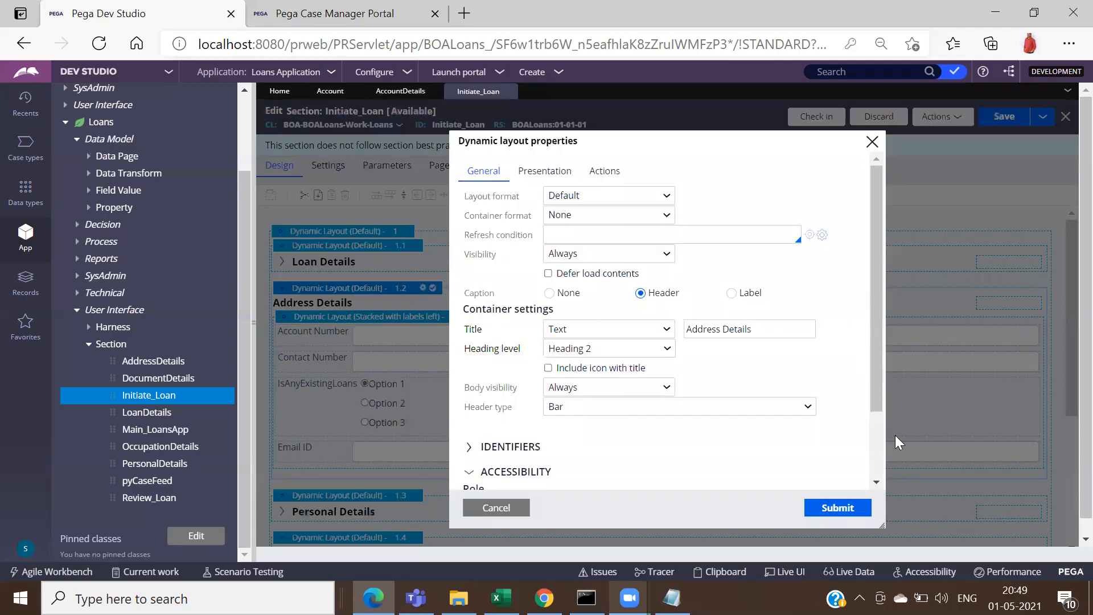
scroll(880, 438, "down", 3)
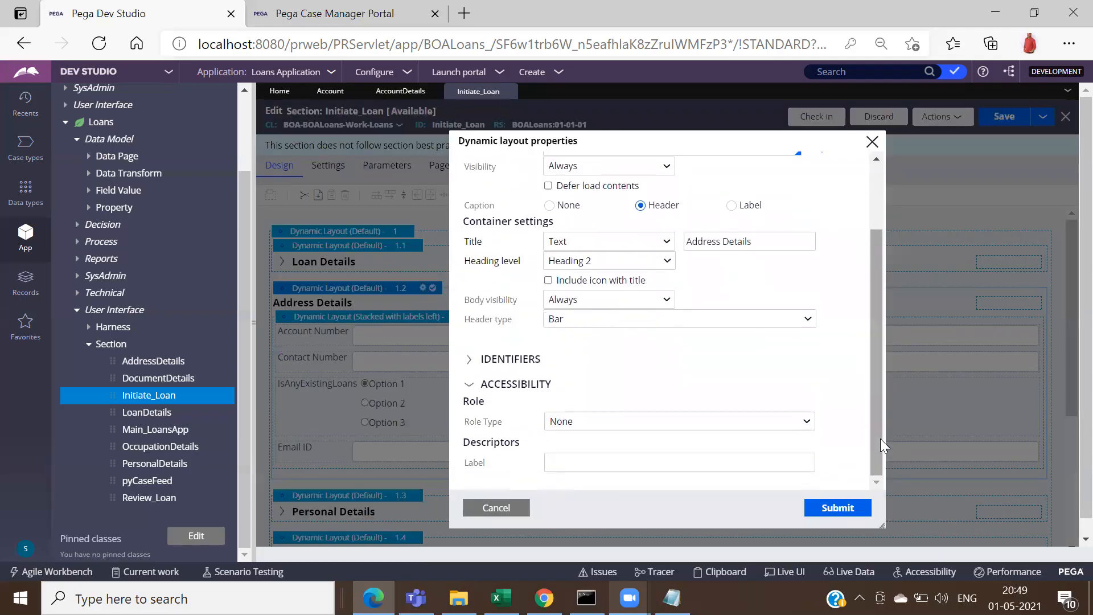
left_click(570, 322)
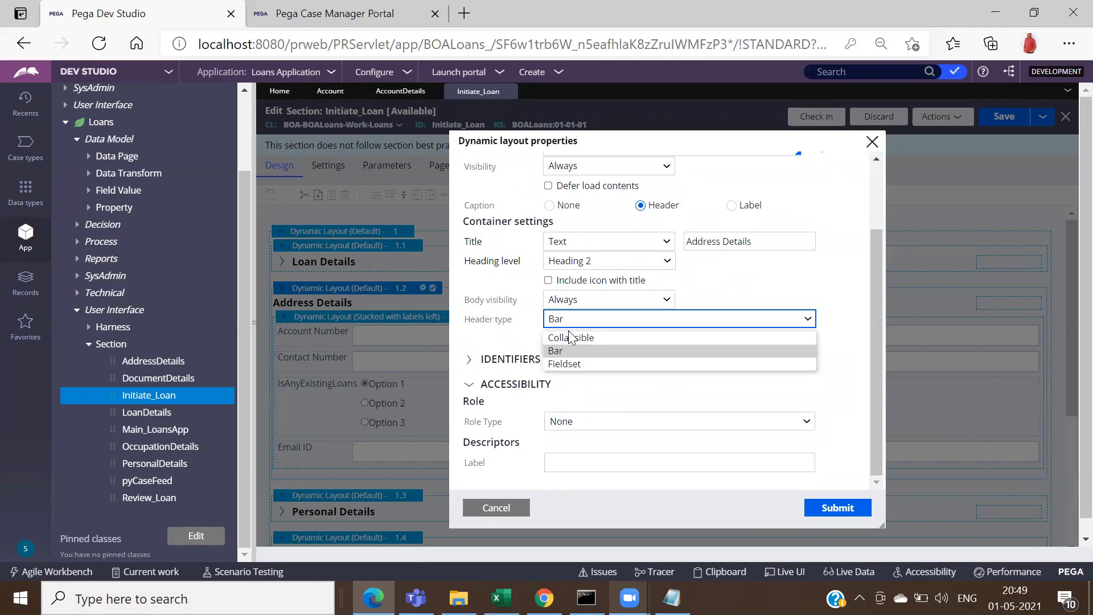
left_click(569, 339)
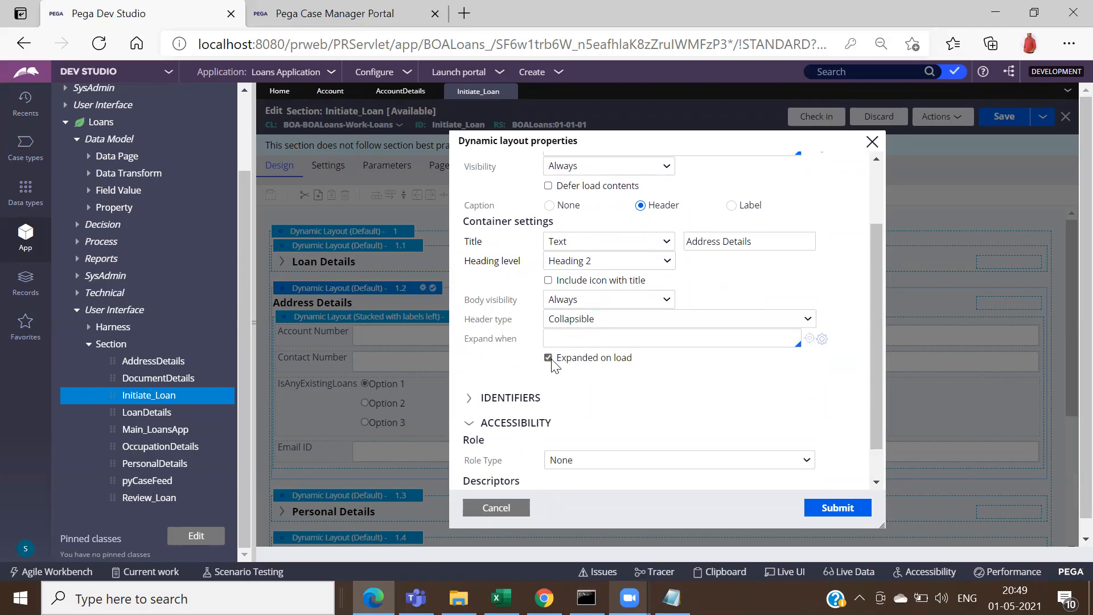
left_click(852, 506)
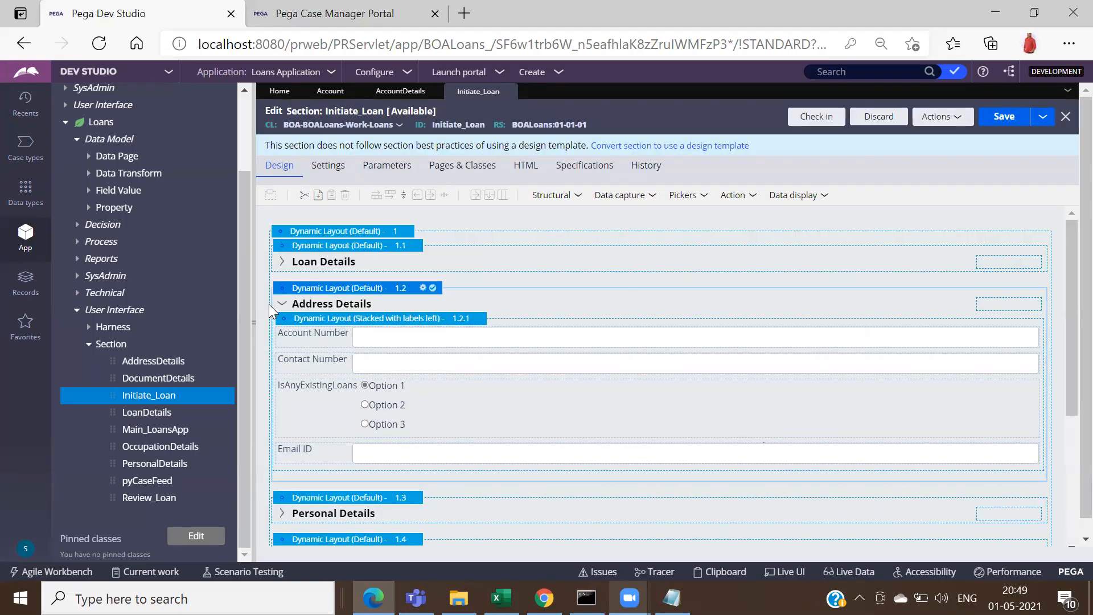
left_click(998, 121)
key("ctrl+Tab")
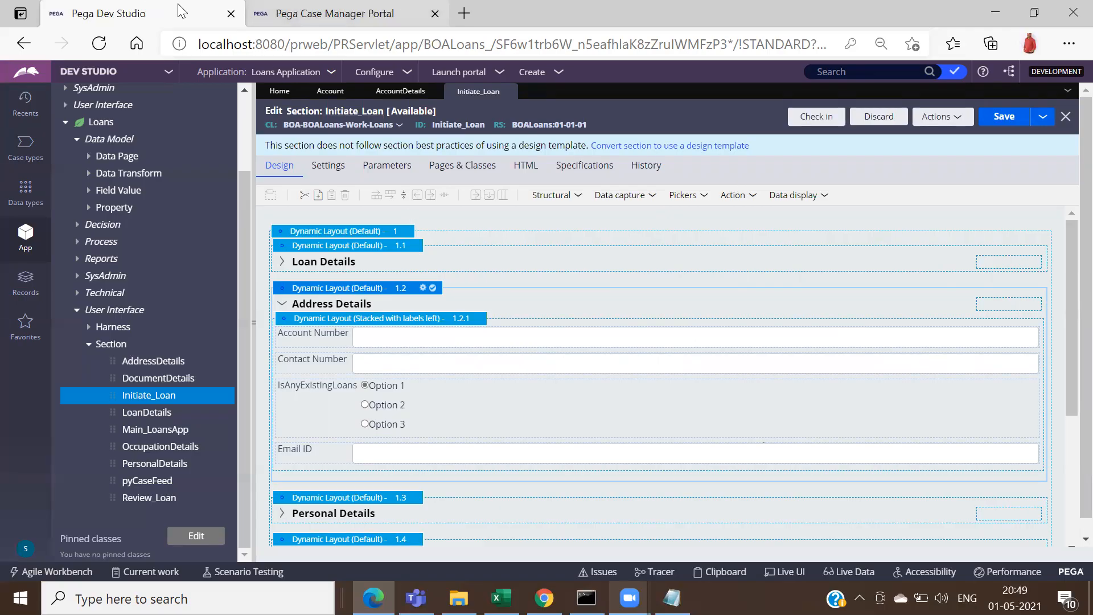
Step: Create a new Apply Loan case in the Case Manager Portal, and collapse and re-expand its Address Details section
left_click(40, 103)
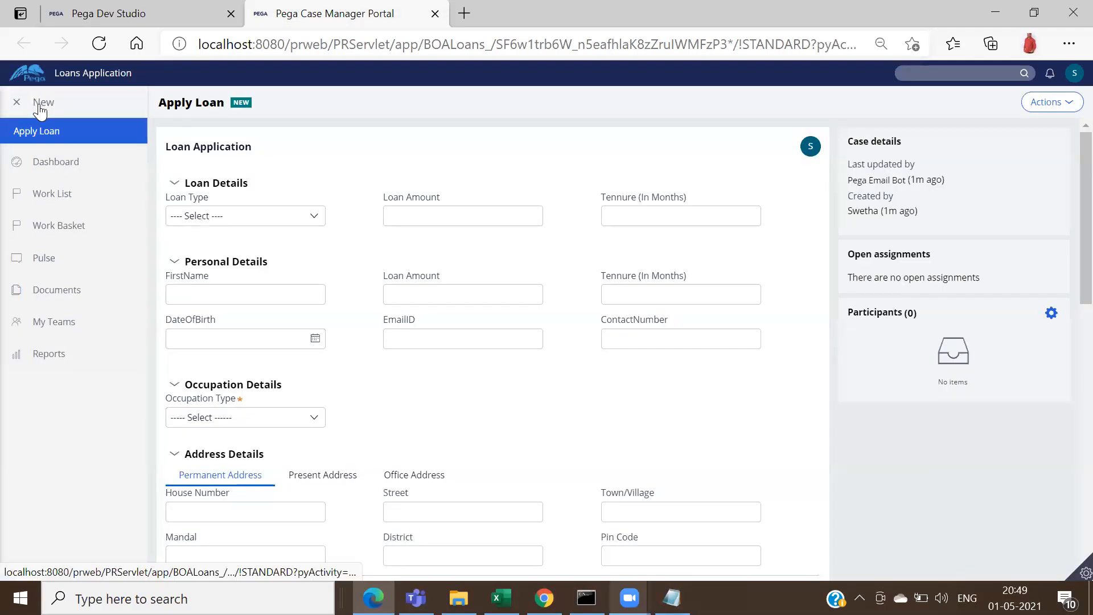
left_click(40, 131)
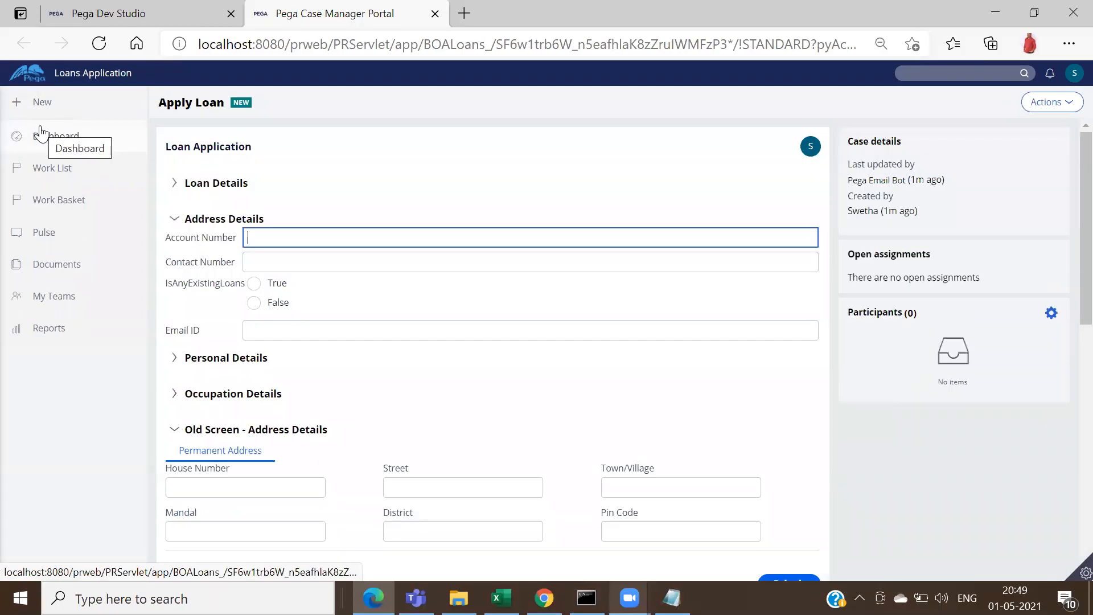
left_click(178, 221)
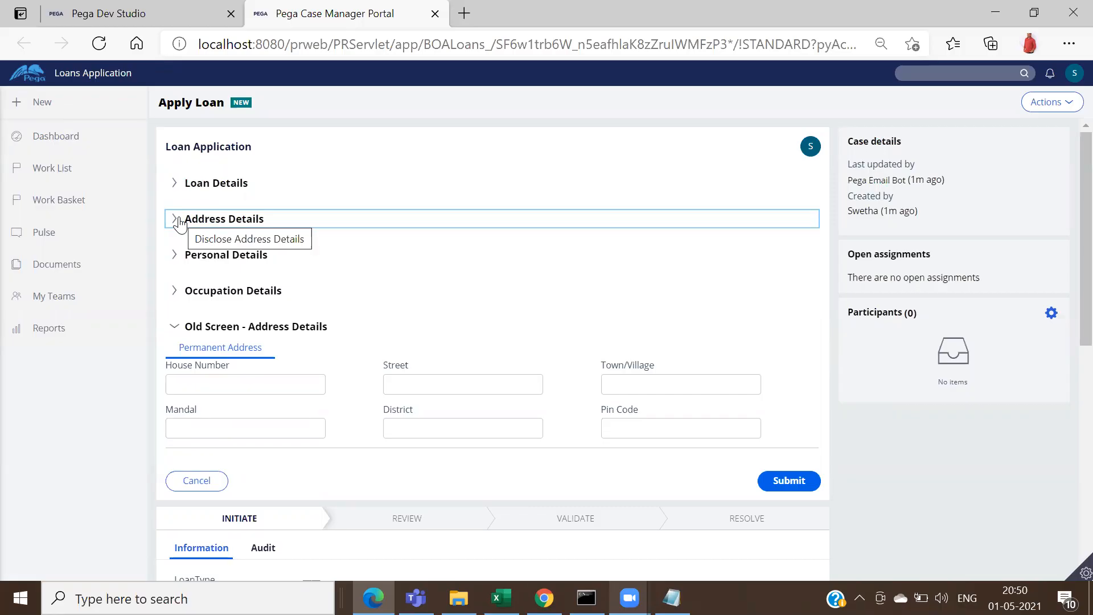
left_click(179, 222)
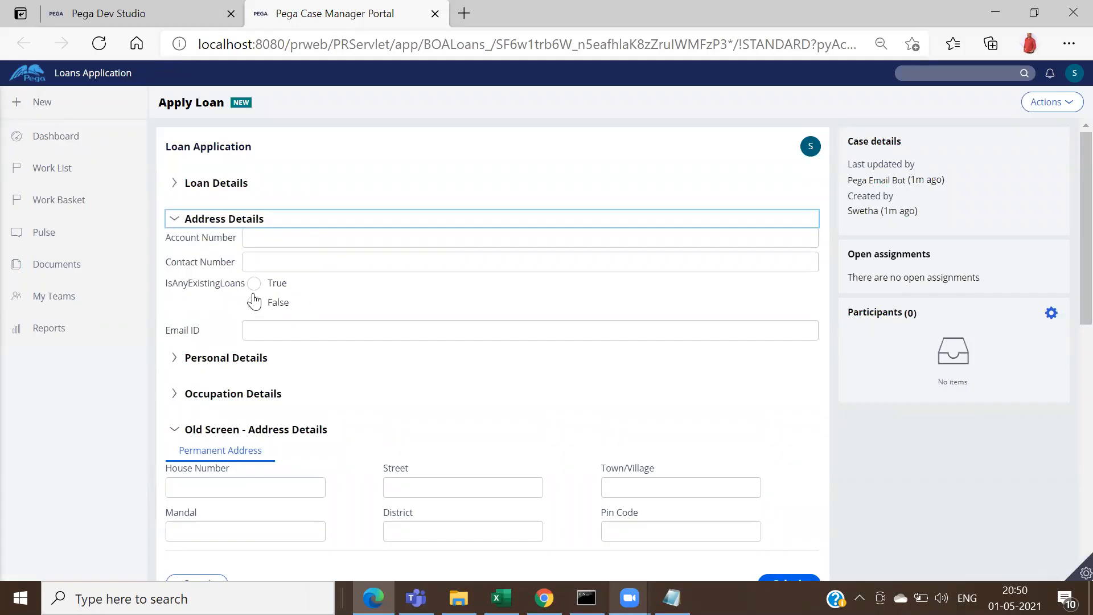
Step: Expand Loan Details and enter Loan Type Personal Loan, Loan Amount 7687 and Tennure 23 months
left_click(172, 187)
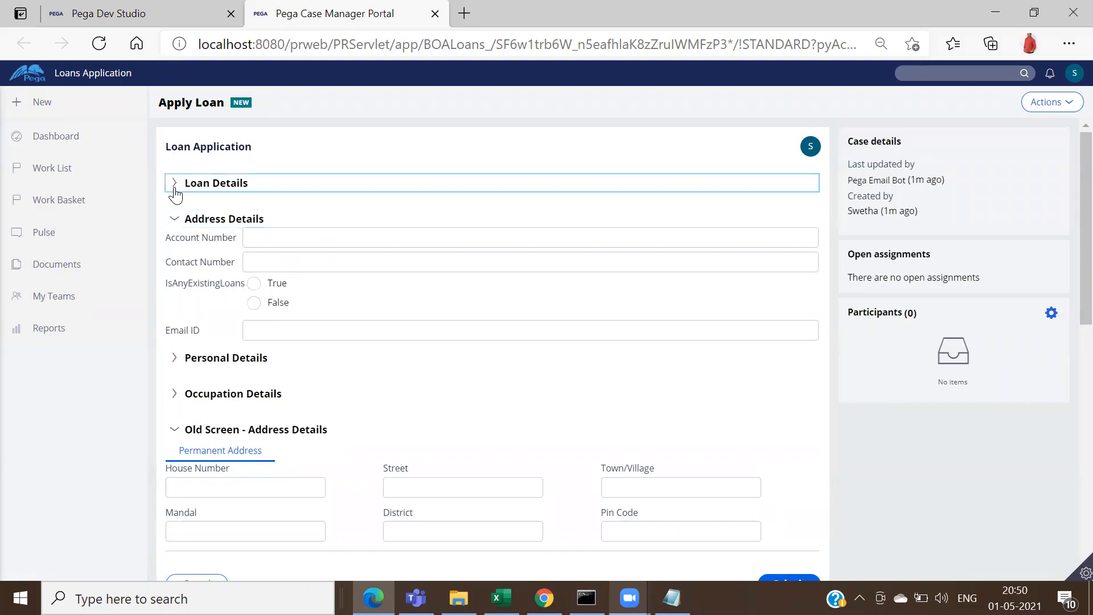
left_click(218, 219)
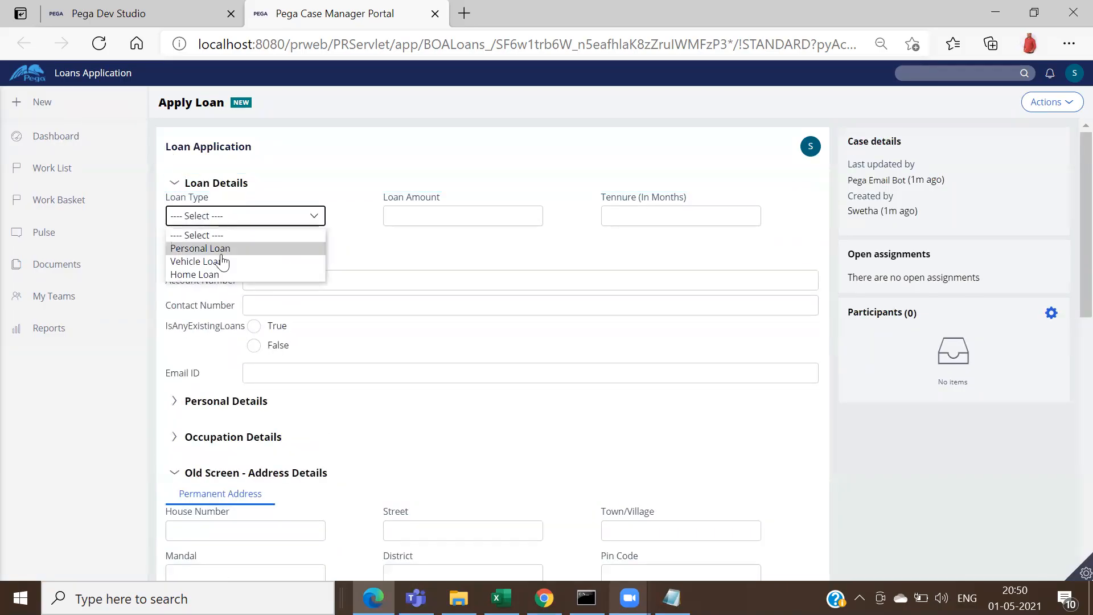
left_click(219, 250)
left_click(424, 221)
left_click(424, 221)
type("7687")
left_click(639, 216)
type("23")
Step: Fill in the account number, contact number and e-mail under Address Details, and set IsAnyExistingLoans to True
left_click(438, 283)
type("666666666666666666")
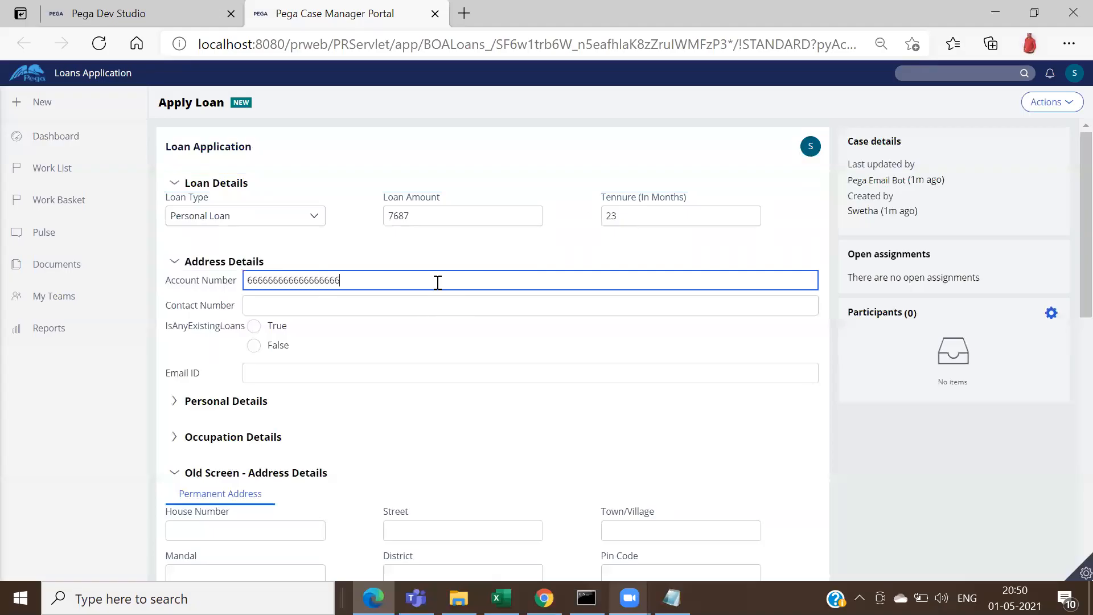
left_click(288, 304)
type("99")
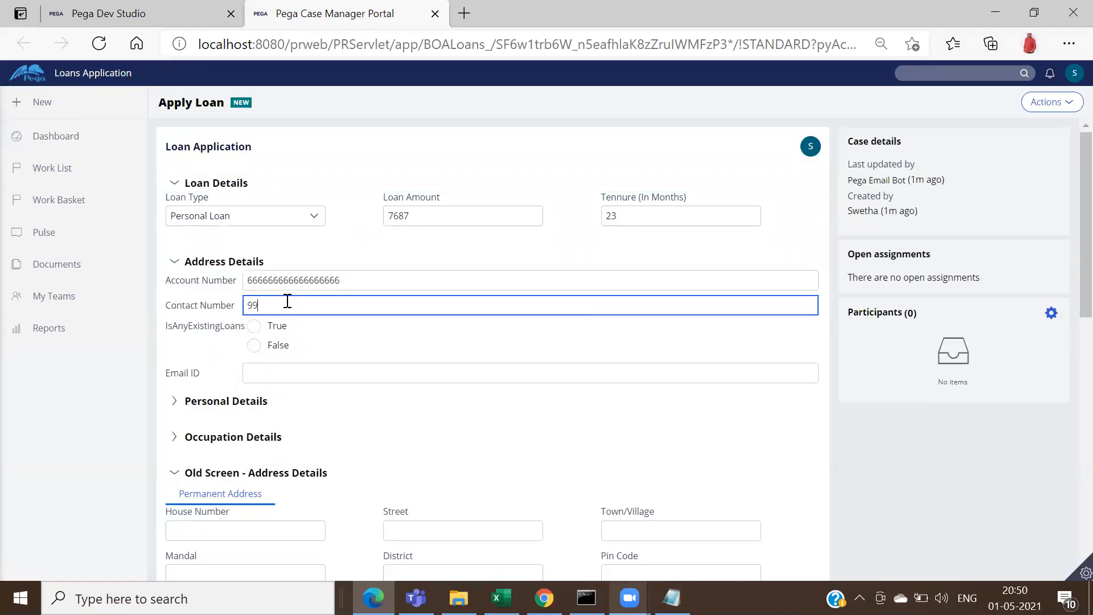
type("9999999999999999")
left_click(253, 329)
left_click(278, 370)
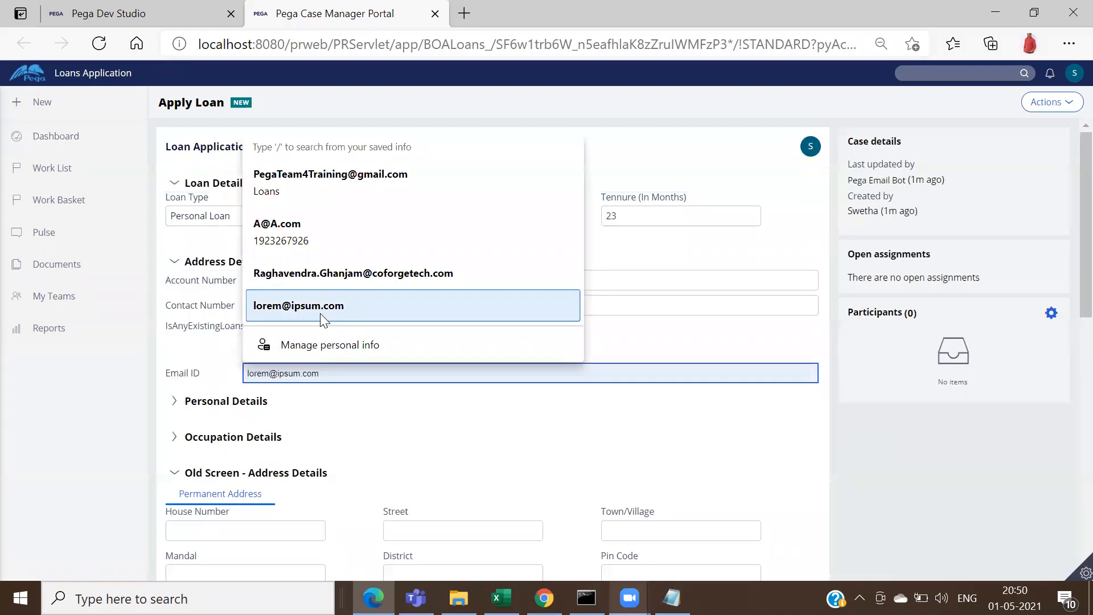
left_click(319, 307)
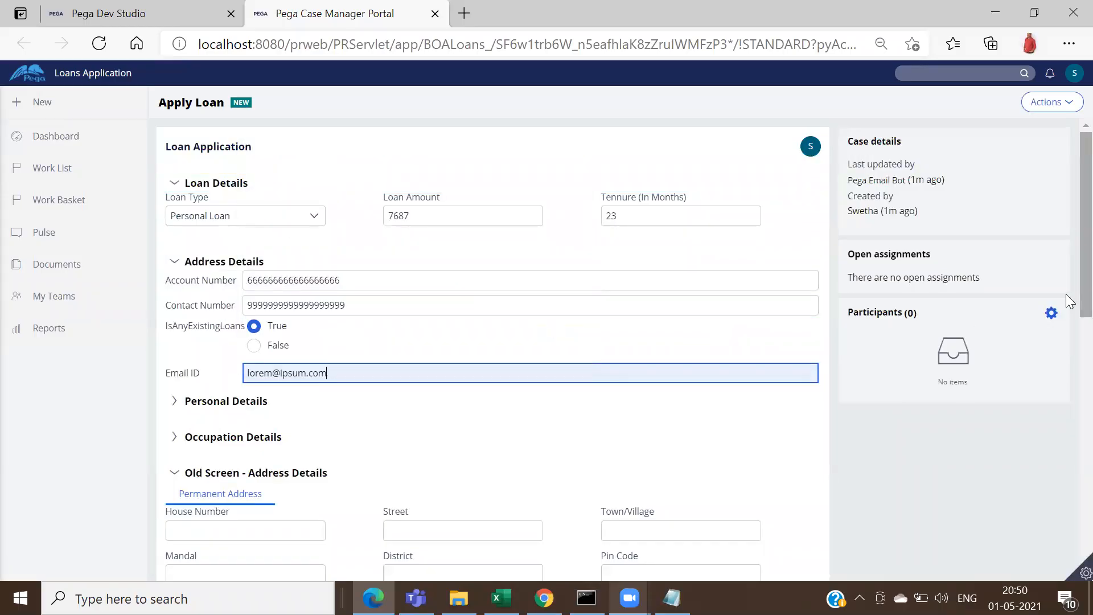
Step: Enter sample text for House Number, Street and Town/Village in the Old Screen - Address Details section
scroll(1066, 296, "down", 2)
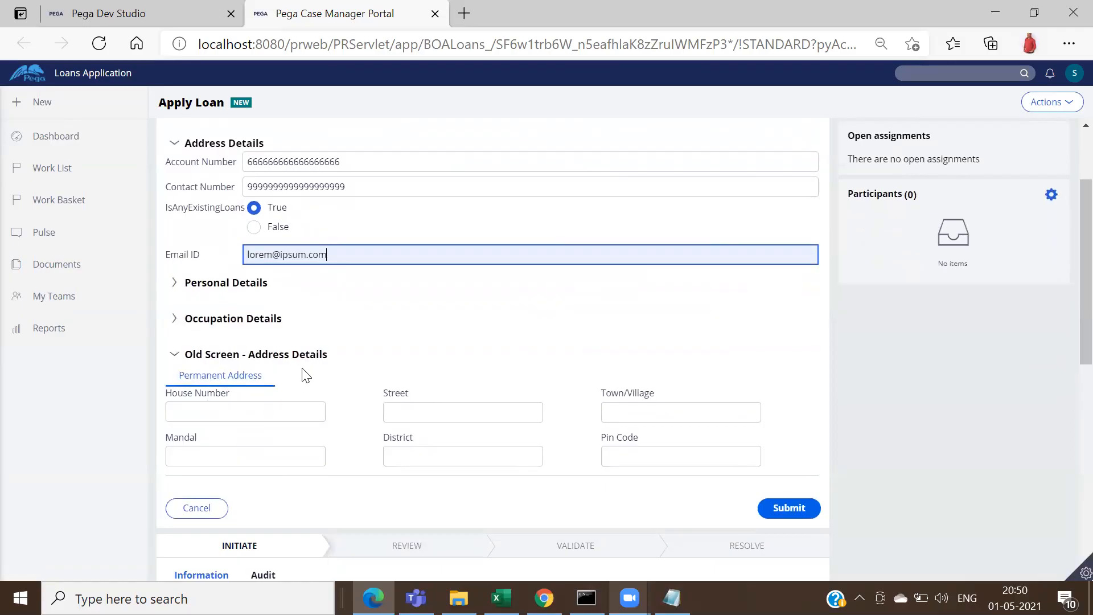
left_click(278, 418)
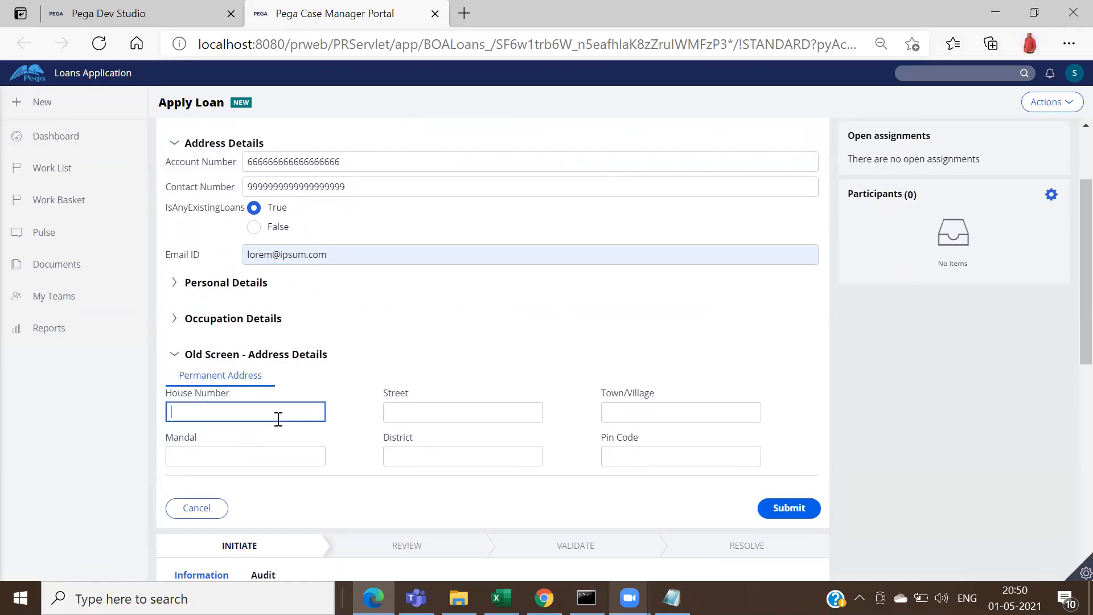
type("iiwfhuiwf")
left_click(464, 411)
type("hudfhfs")
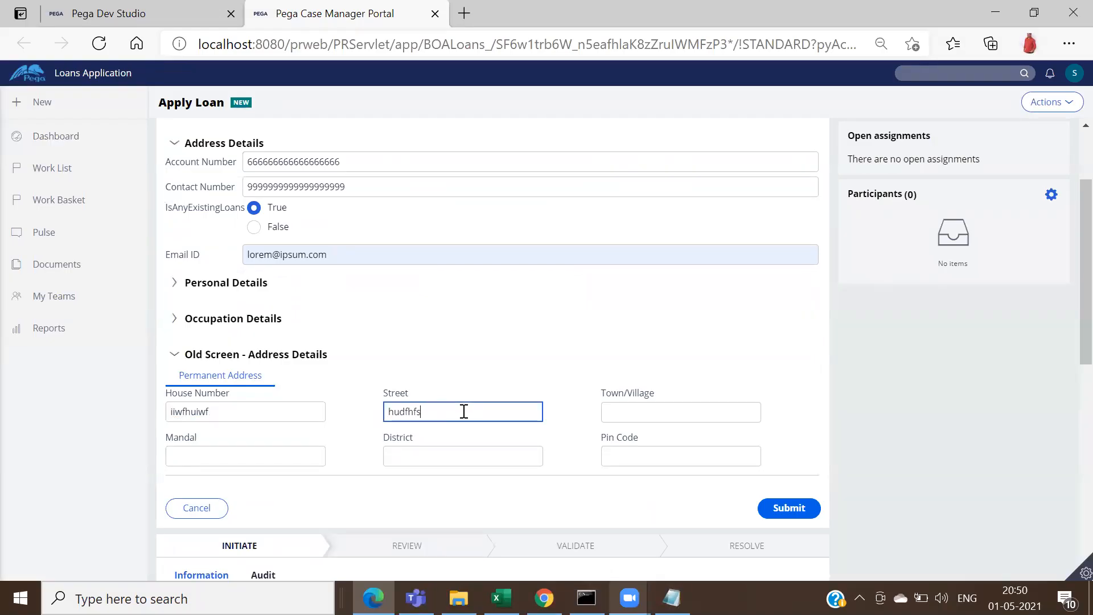
left_click(624, 412)
type("kiufhwwhfu")
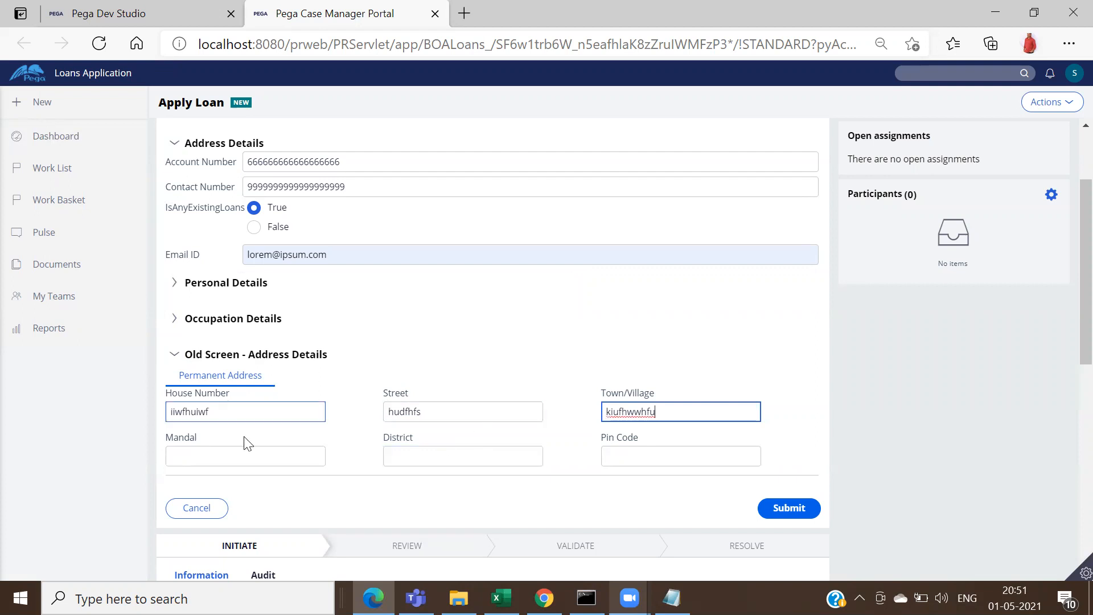
Step: Enter sample text for Mandal, District and Pin Code in the Permanent Address fields
left_click(277, 454)
type("wdfsdfs")
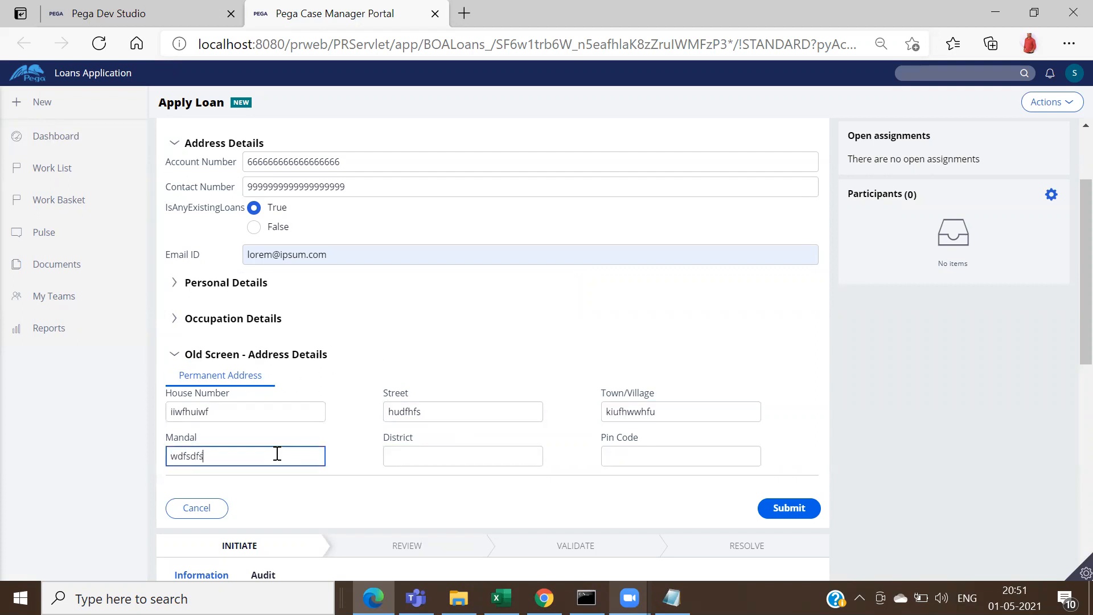
left_click(411, 454)
type("asdadad")
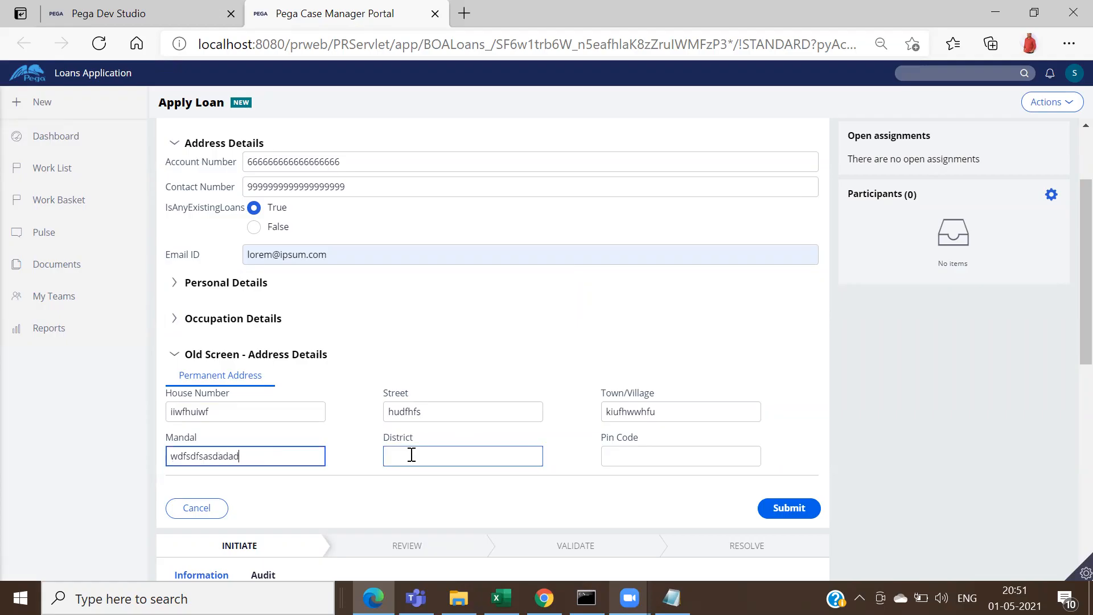
left_click(411, 454)
type("sdasf")
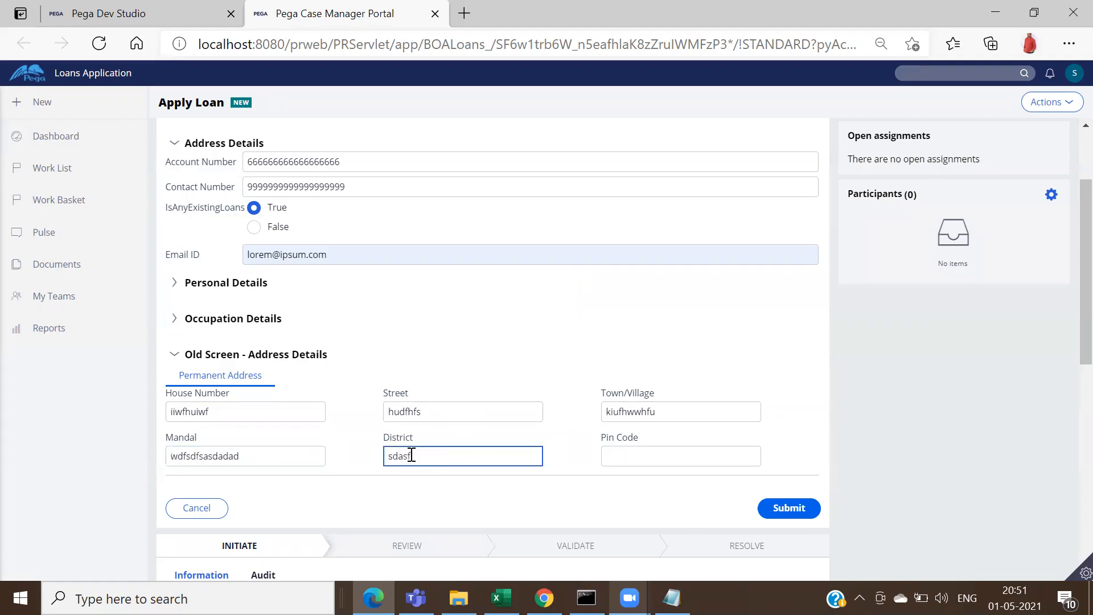
left_click(632, 463)
type("daaafafa")
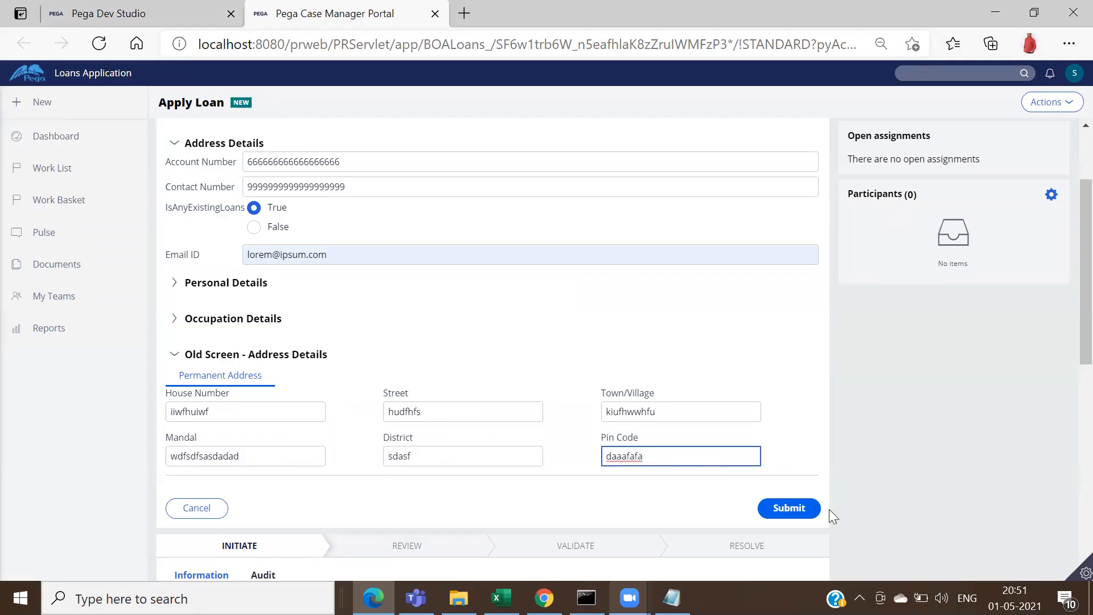
Step: Try to submit the loan form, replace the Pin Code with a numeric value and try submitting again
left_click(788, 509)
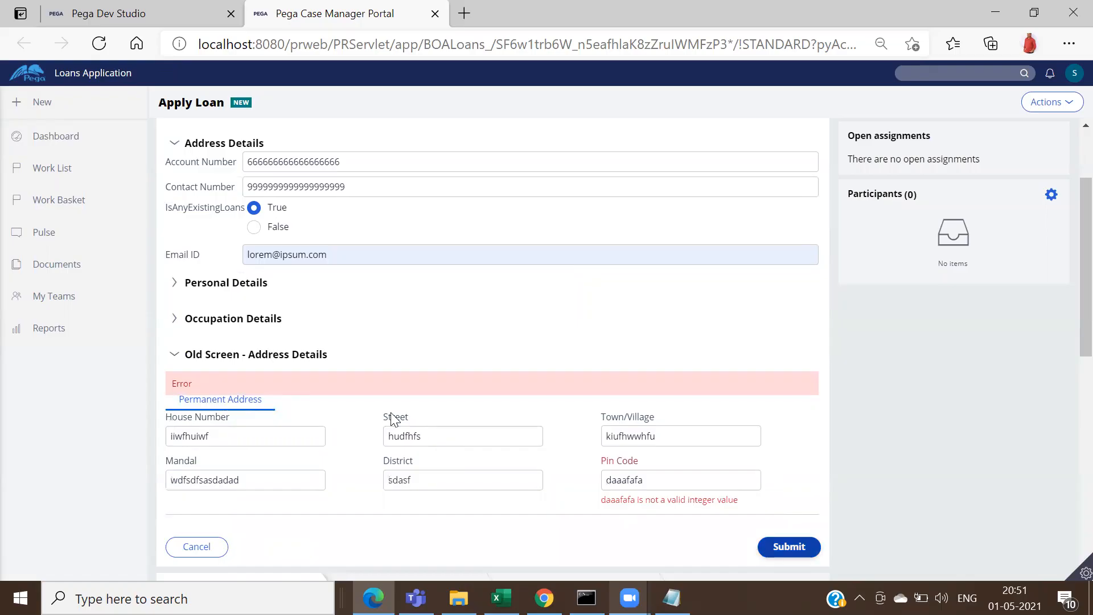
double_click(653, 482)
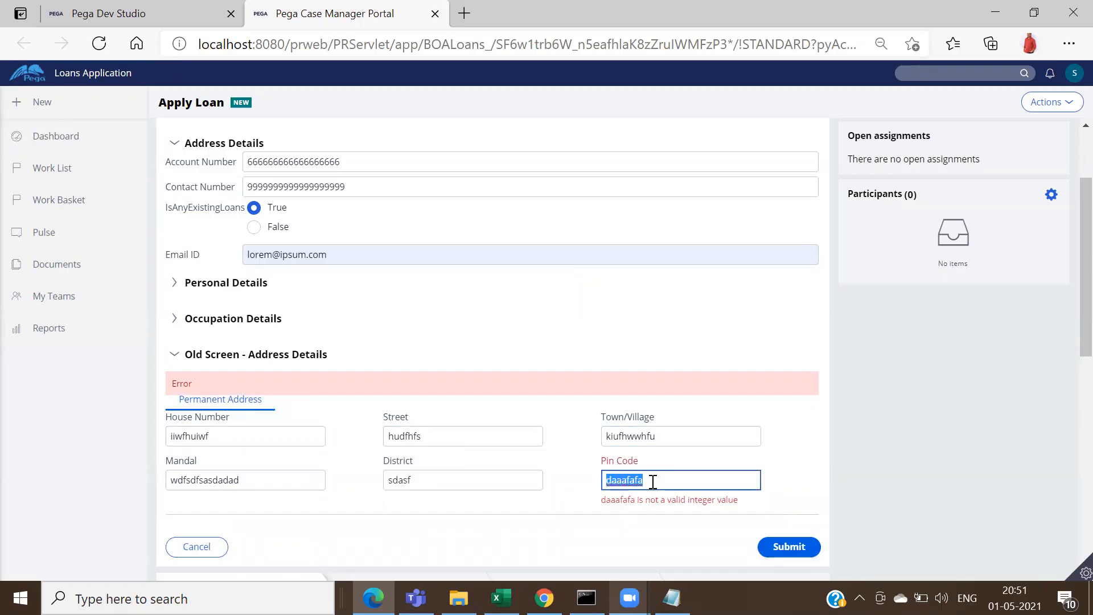
type("8768778")
left_click(919, 493)
left_click(789, 516)
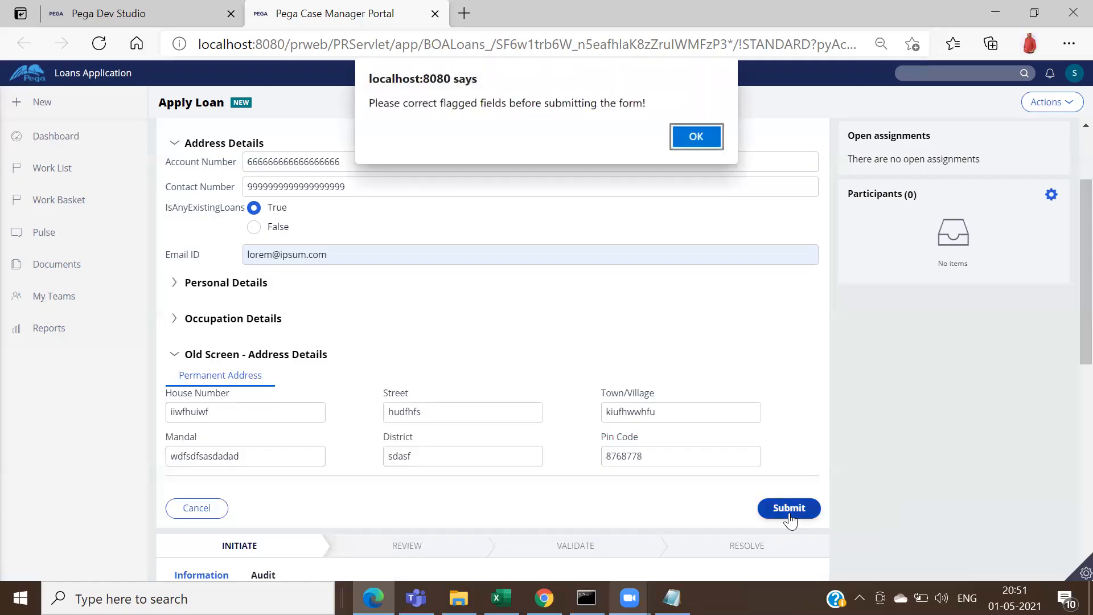
left_click(706, 137)
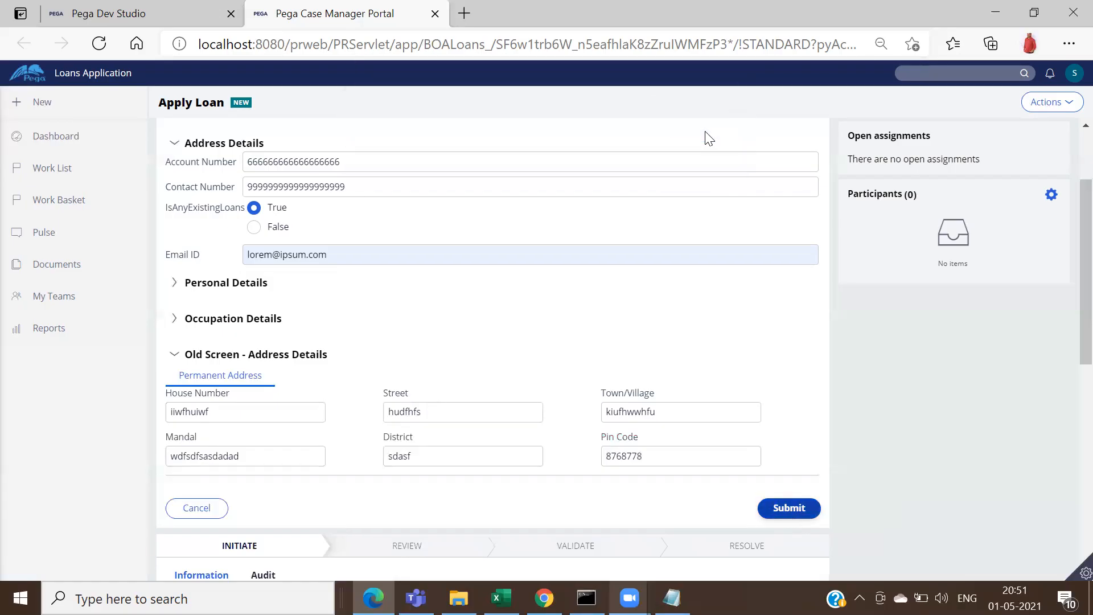
Step: Expand Occupation Details, set the Occupation Type to Job and submit the loan application
left_click_drag(1083, 351, 1074, 395)
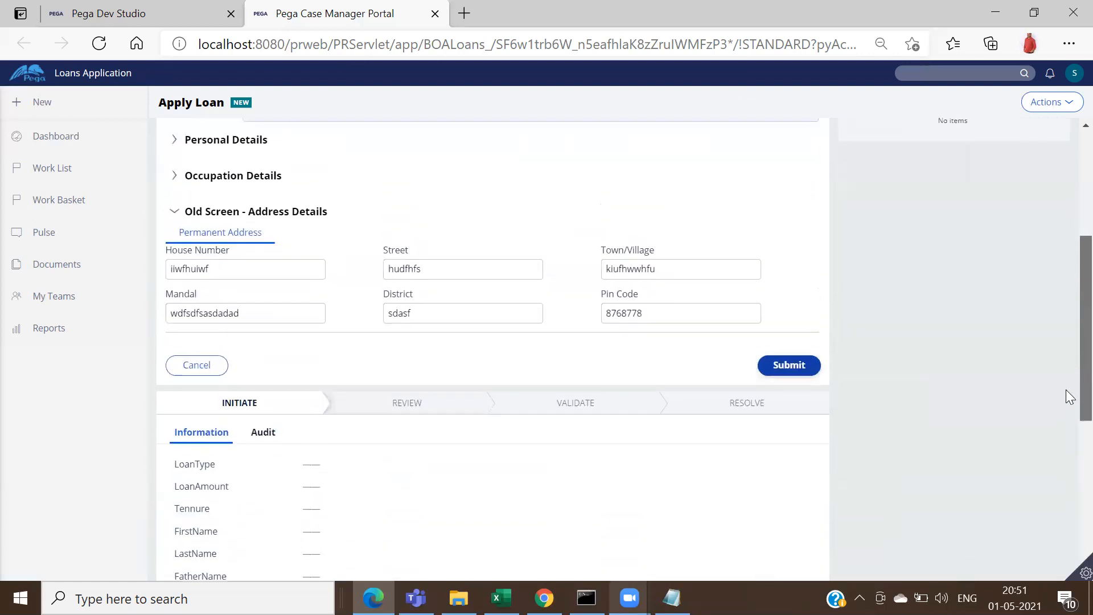
left_click(176, 227)
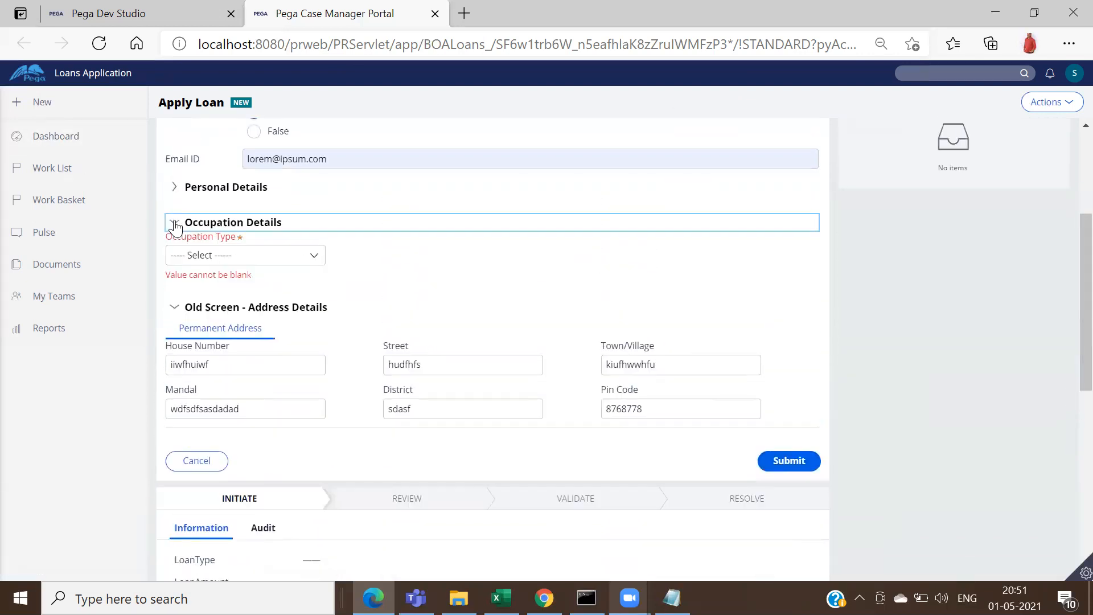
left_click(239, 255)
left_click(217, 288)
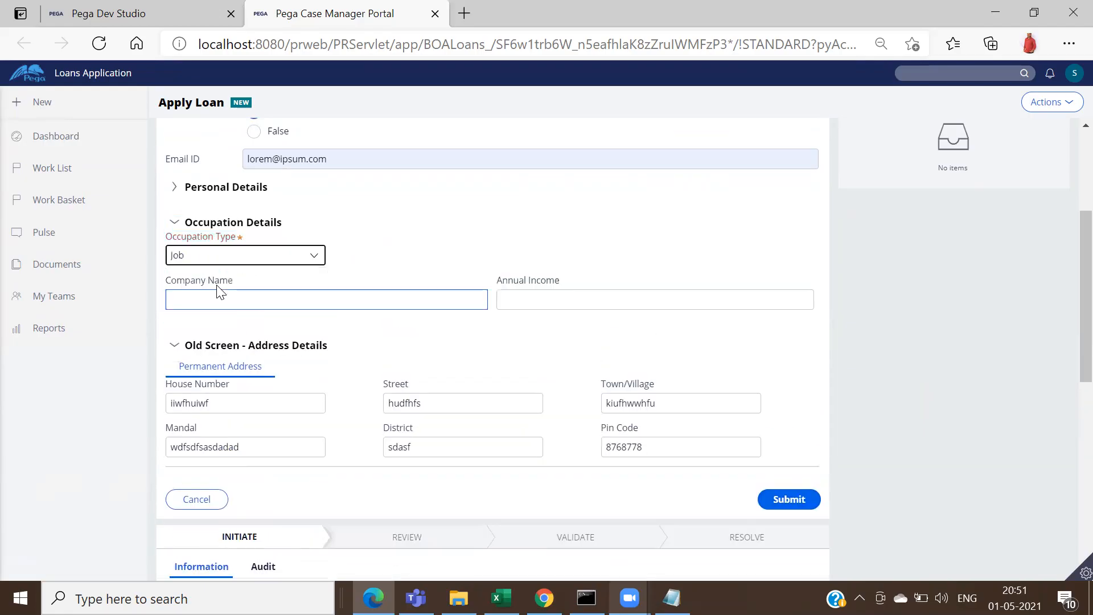
scroll(1069, 521, "down", 6)
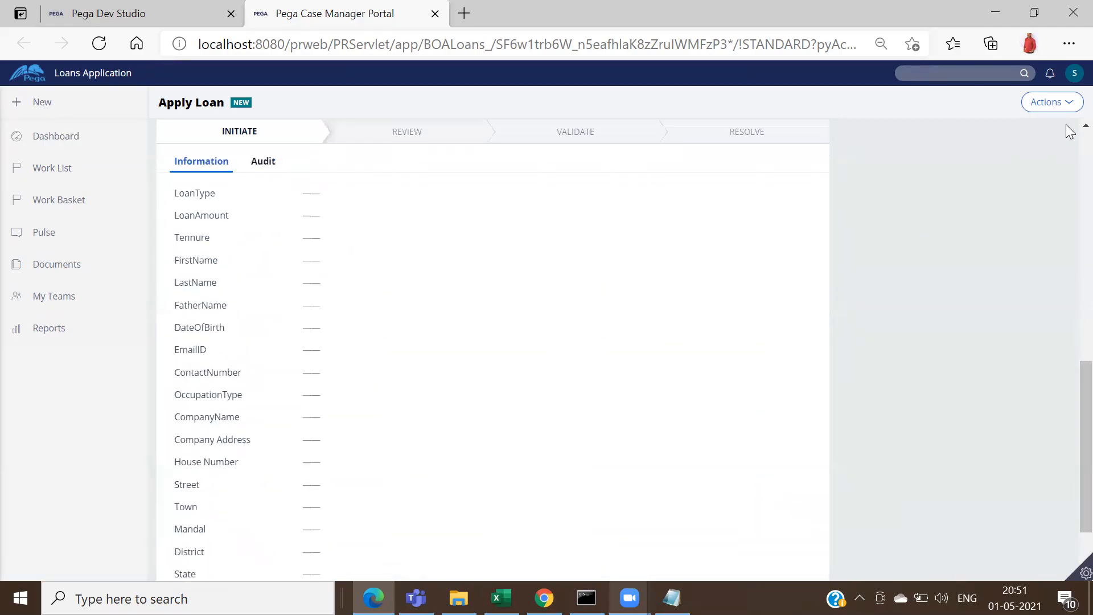
scroll(1066, 161, "up", 5)
scroll(930, 283, "up", 1)
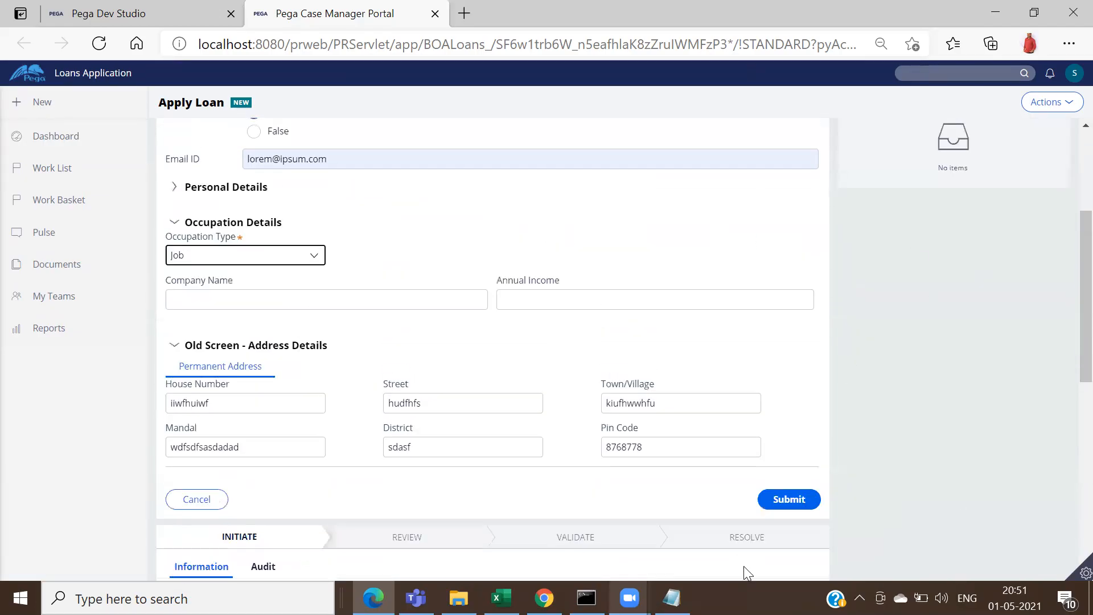
left_click(788, 499)
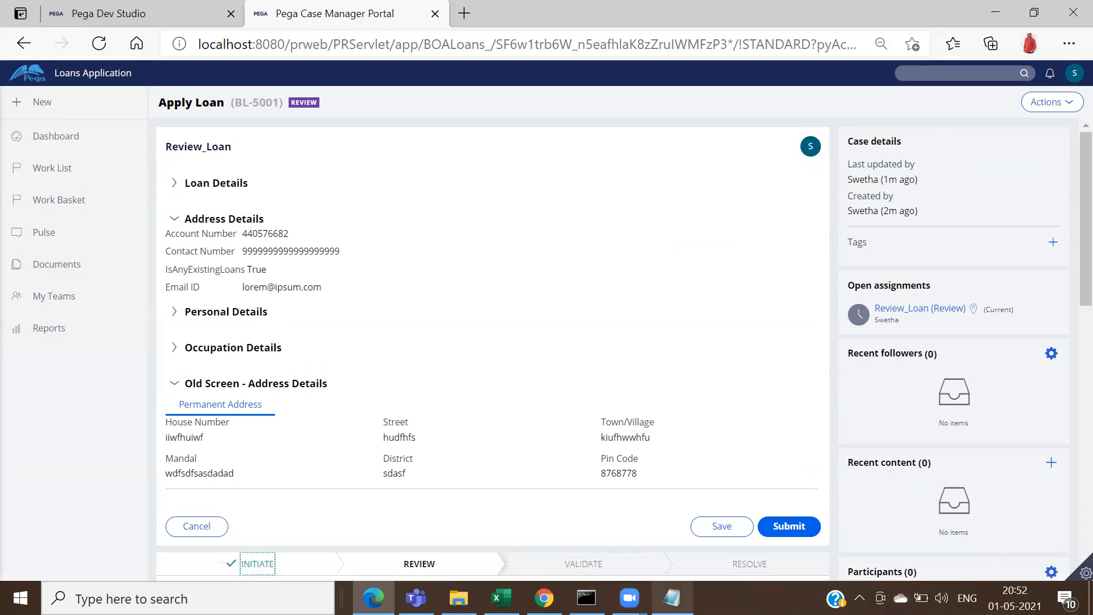
Step: Review the submitted Loan Details on the Review_Loan screen, and collapse that section again
left_click(671, 598)
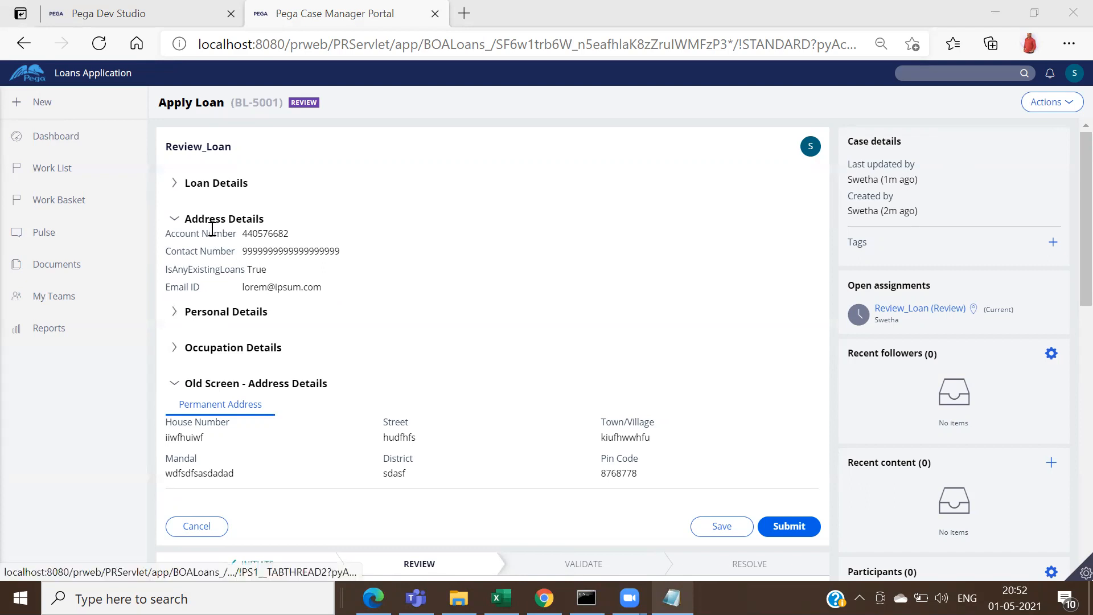
left_click(174, 190)
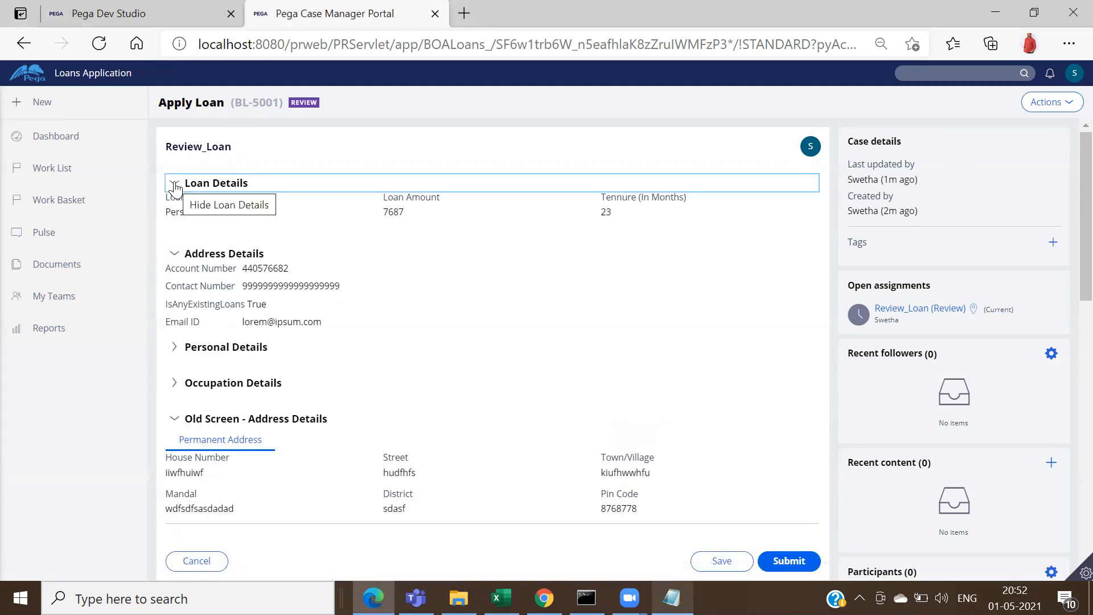
left_click(174, 188)
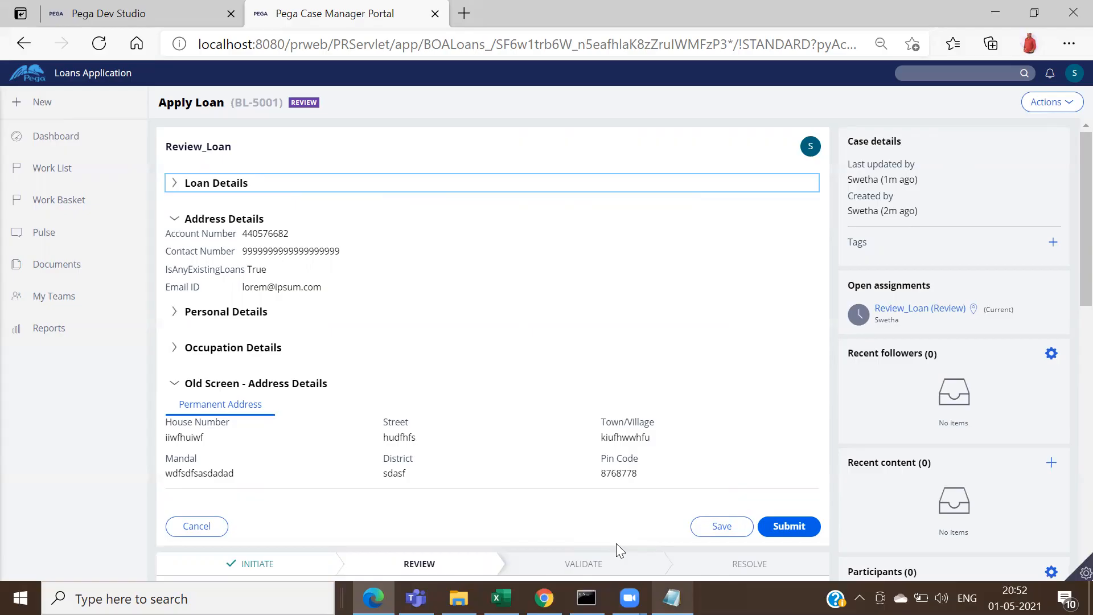
Step: Open the Clipboard Viewer for the Apply Loan case and compare the pyWorkPage properties with the Review_Loan screen's Address Details
left_click(1074, 582)
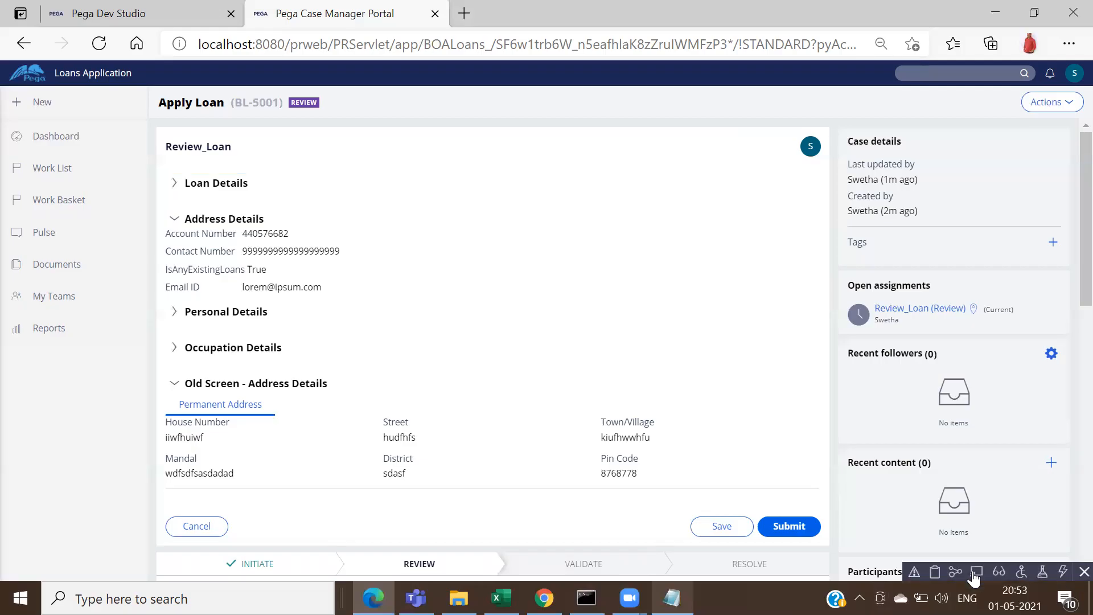
left_click(936, 574)
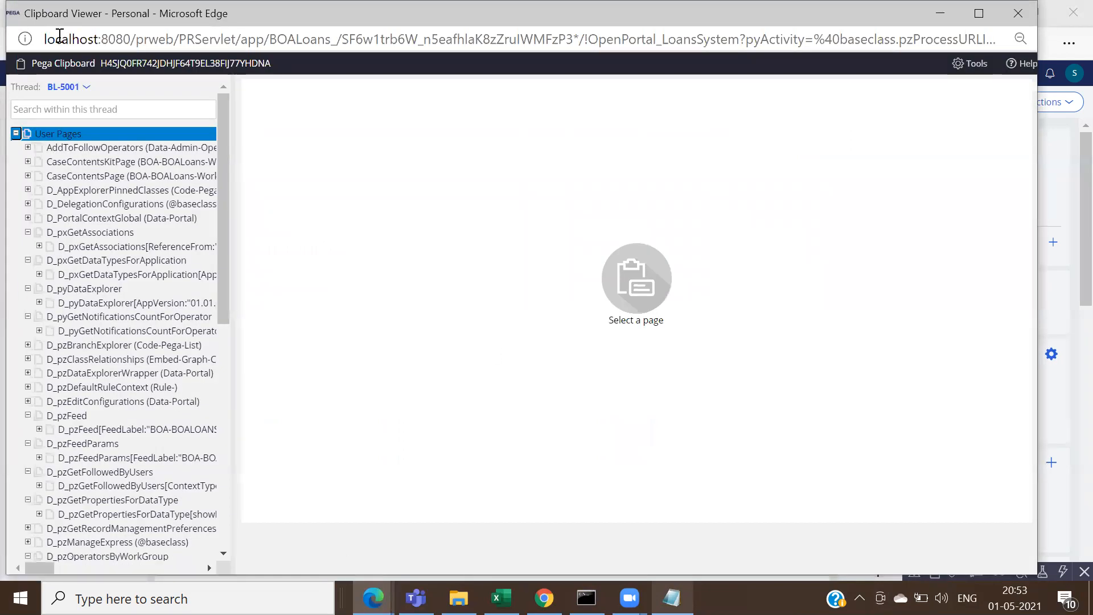
left_click(123, 232)
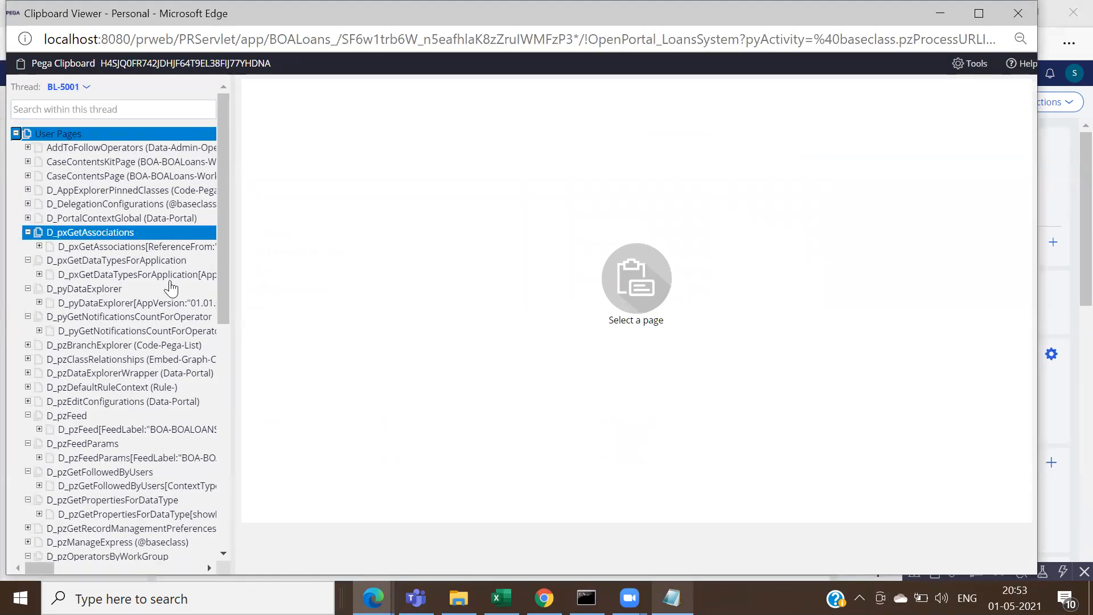
left_click_drag(226, 285, 212, 533)
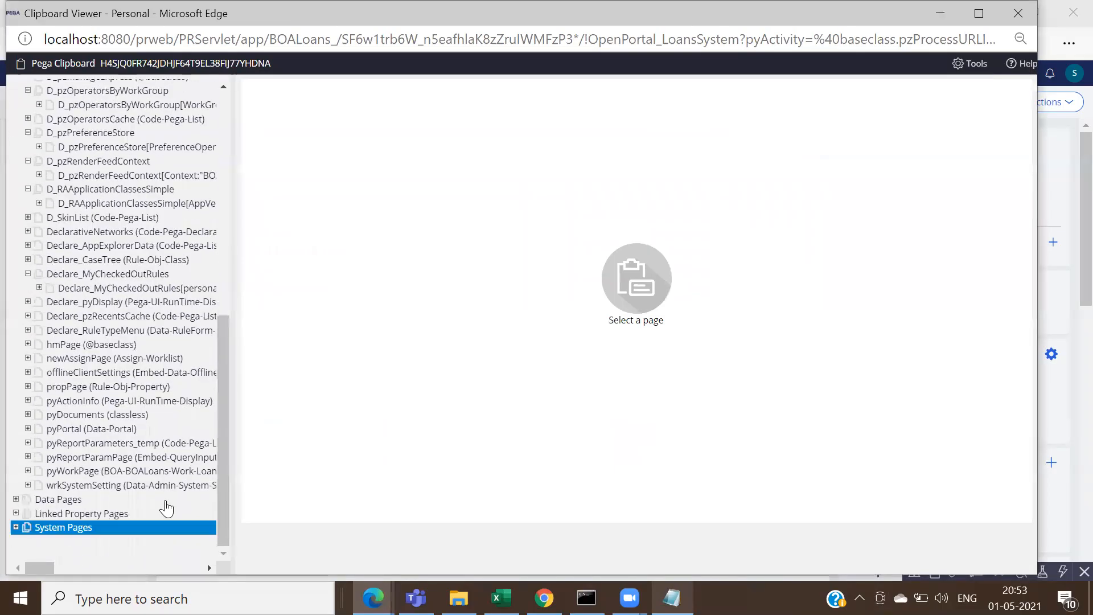
left_click(91, 472)
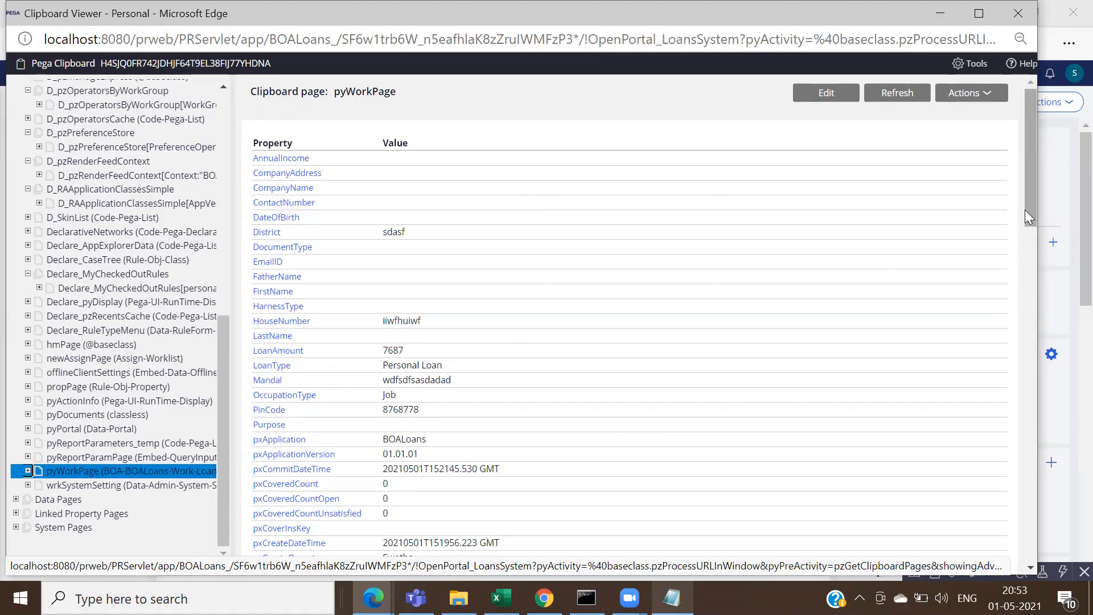
left_click_drag(1028, 212, 962, 210)
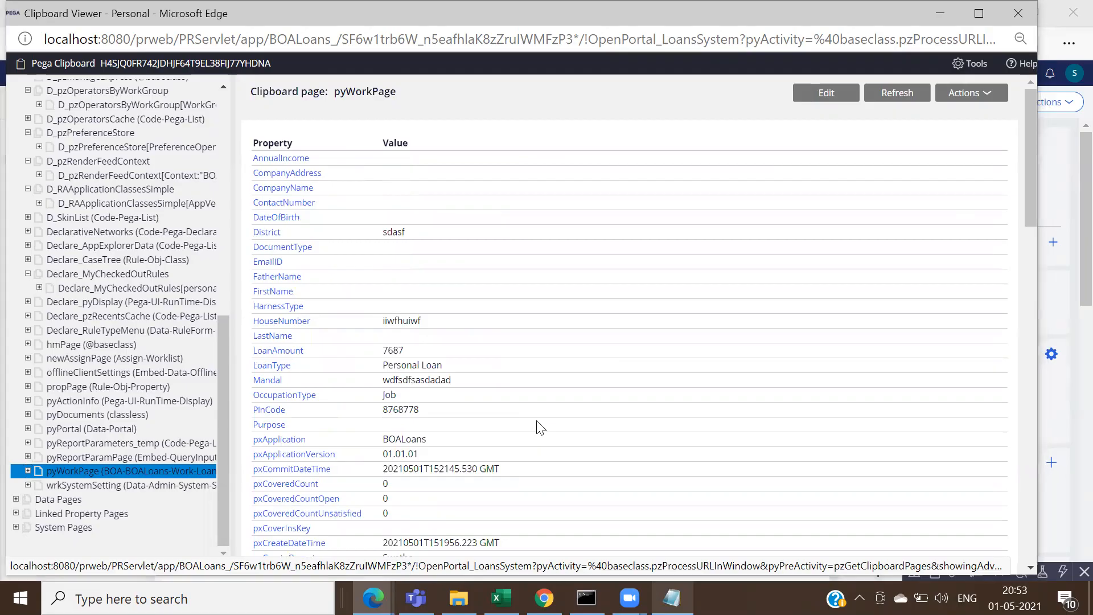
key("alt+Tab")
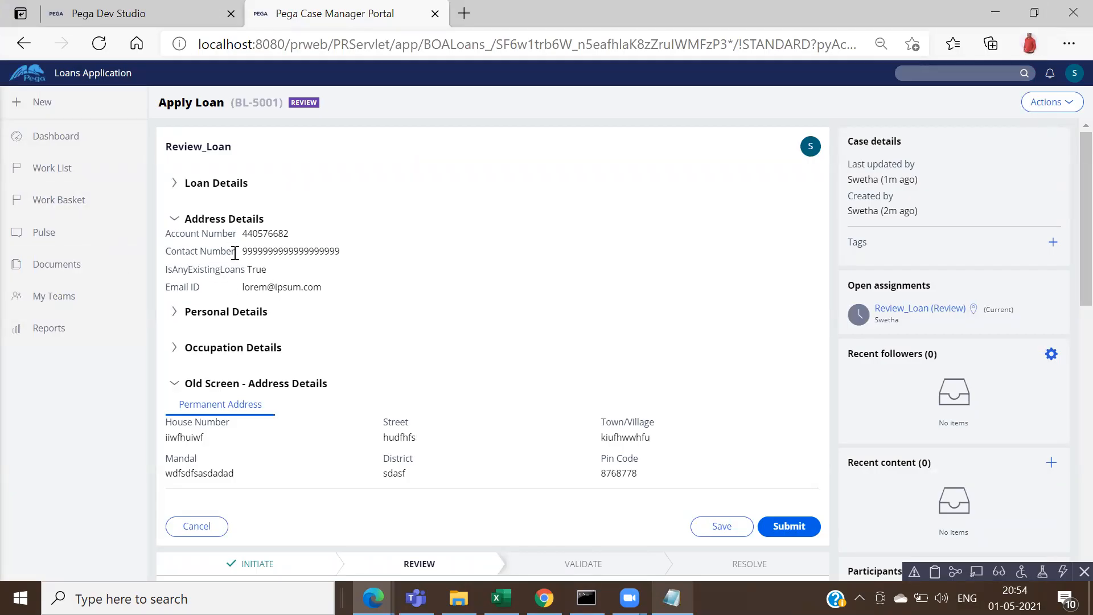
key("alt+Tab")
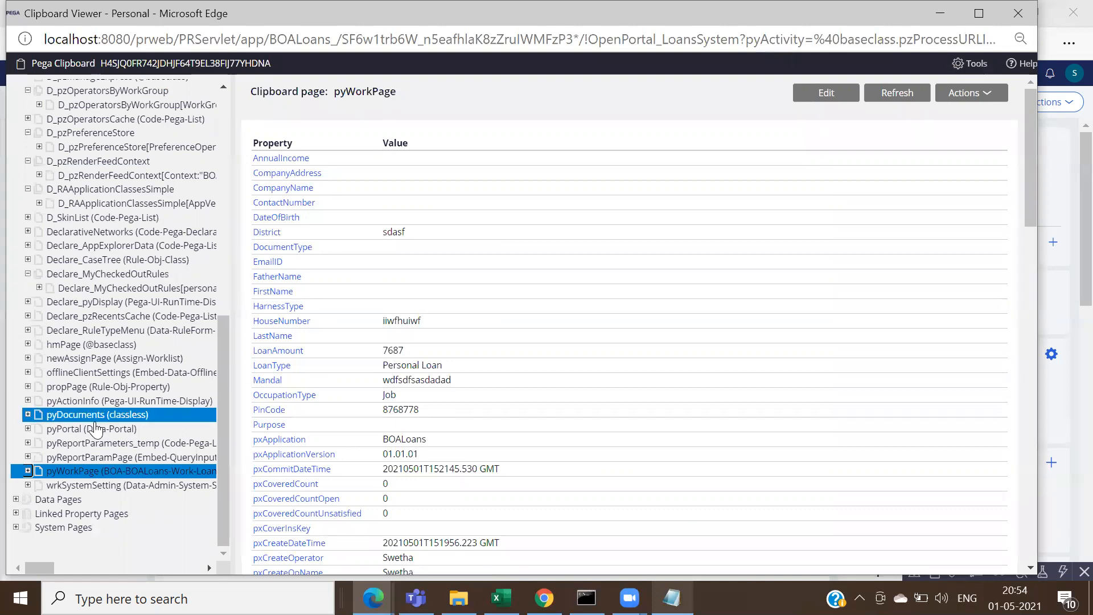
Step: Expand pyWorkPage in the clipboard tree and inspect the properties of its embedded AccountDetails page
left_click(27, 472)
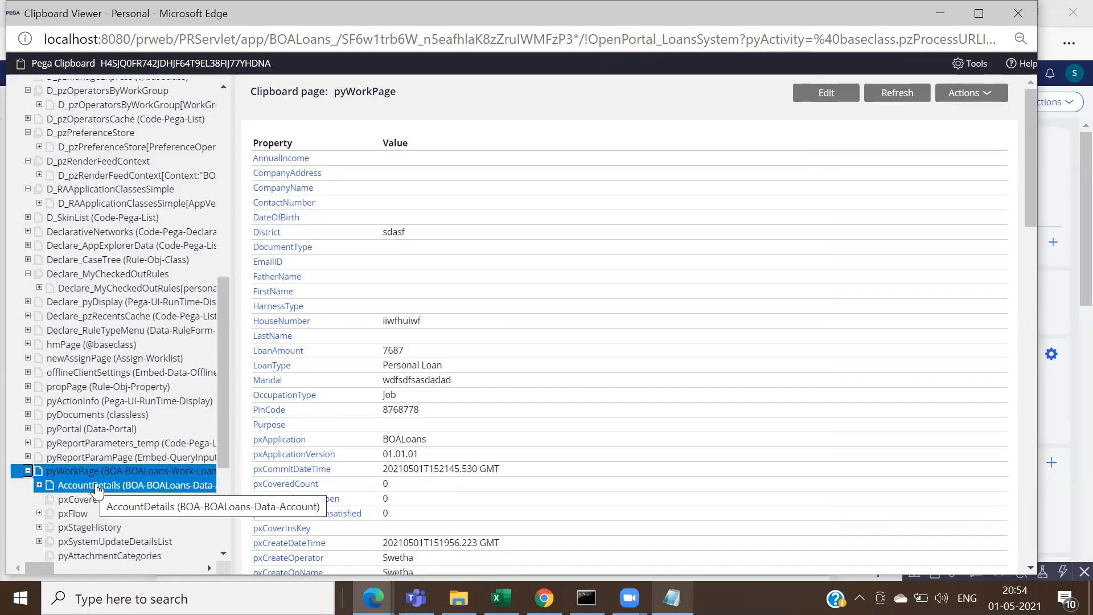
scroll(224, 553, "down", 4)
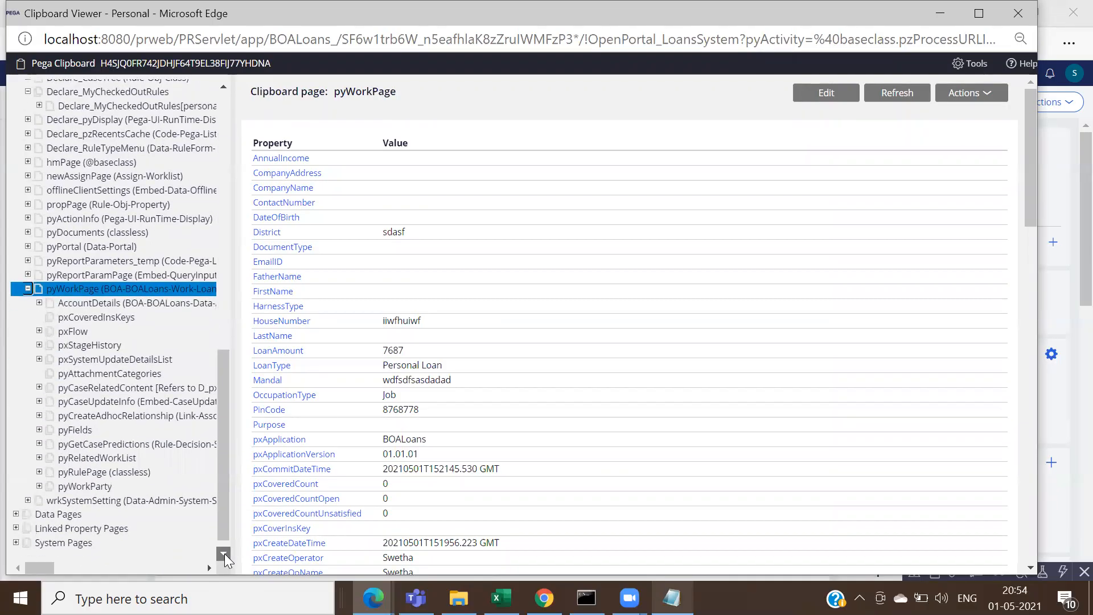
left_click(94, 289)
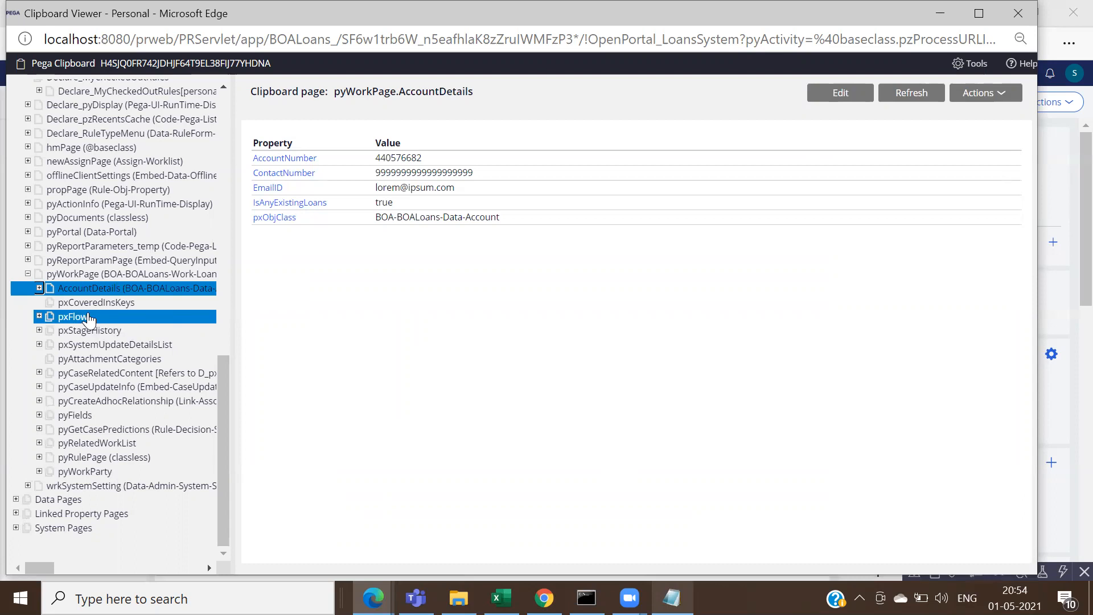
left_click(137, 330)
left_click(39, 287)
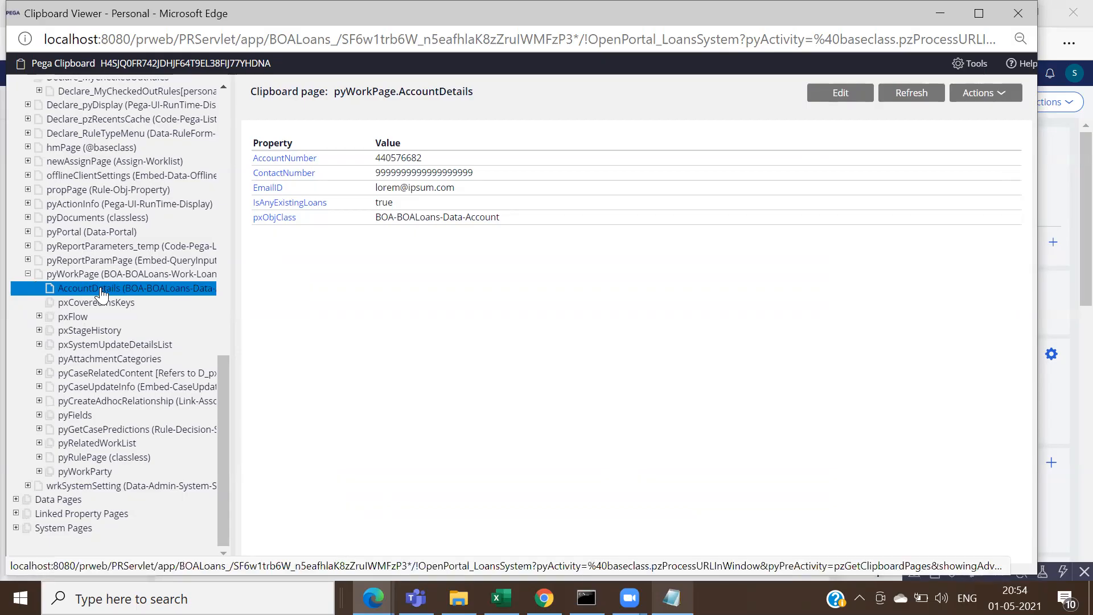
Step: Switch to Dev Studio and examine the Old Screen - Address Details layout in the Initiate_Loan section
key("alt+Tab")
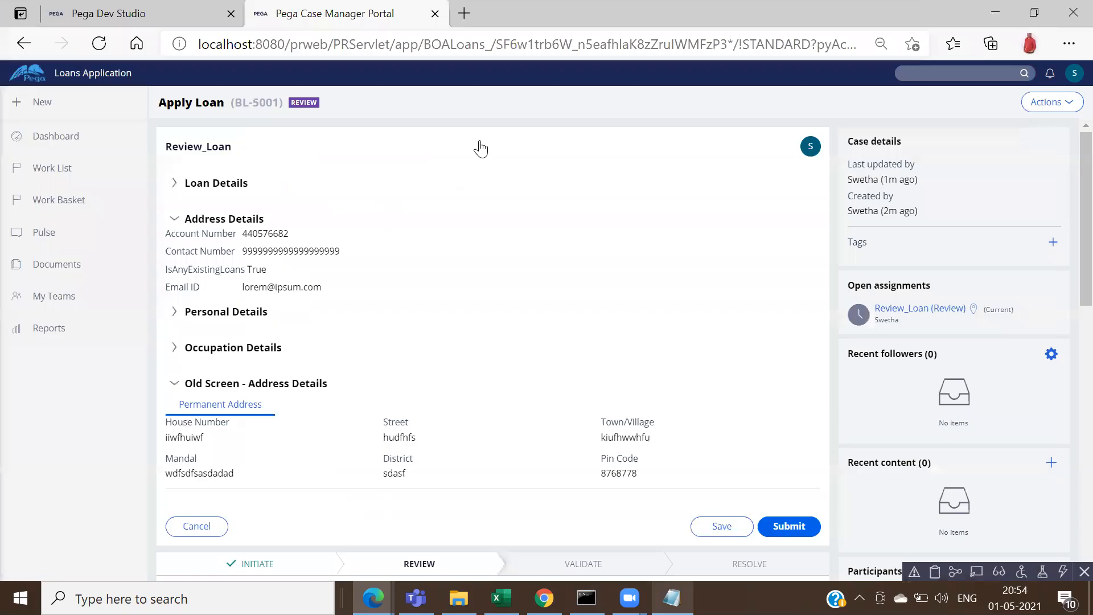
left_click(119, 26)
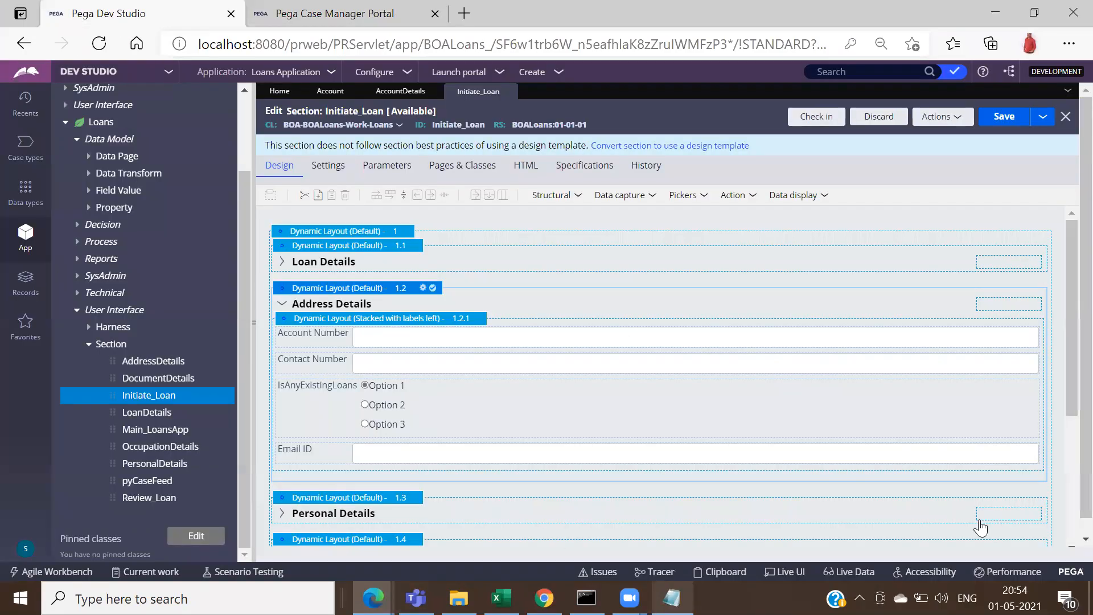
scroll(1070, 536, "down", 4)
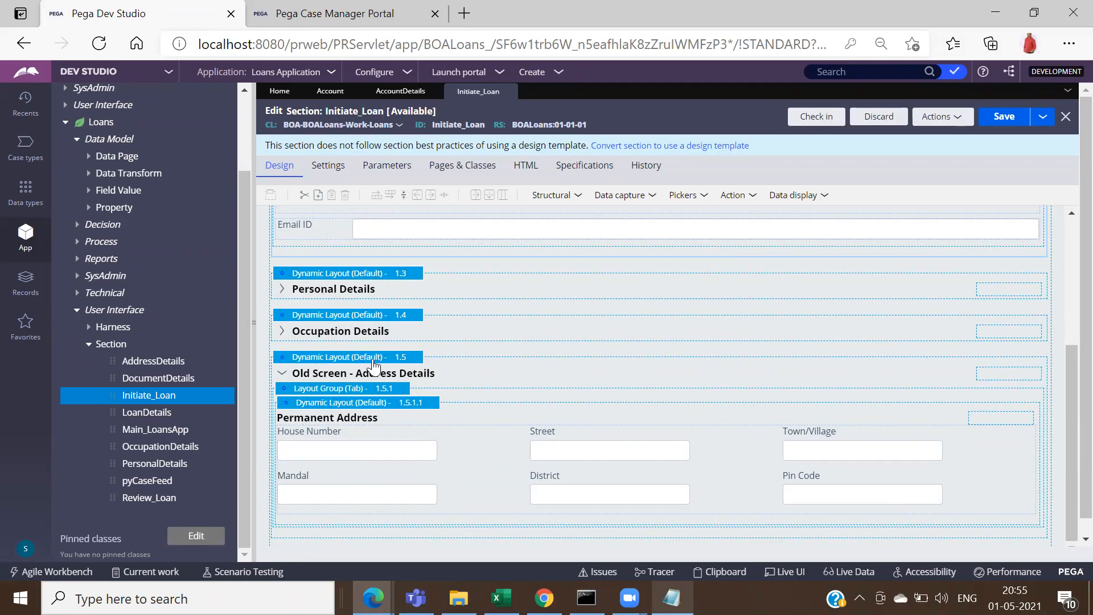
left_click(410, 360)
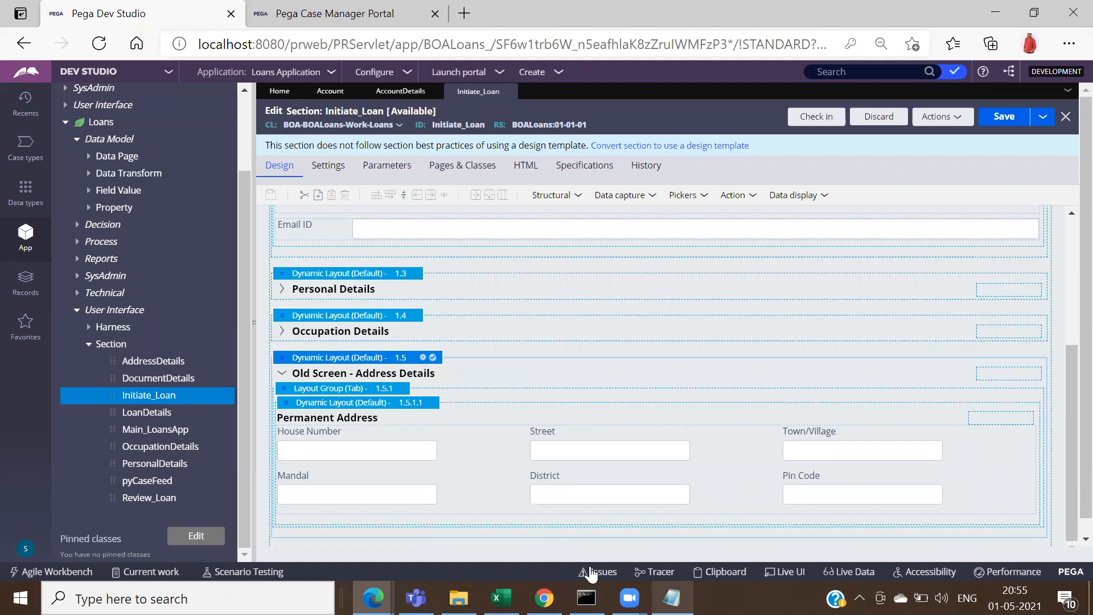
left_click(545, 597)
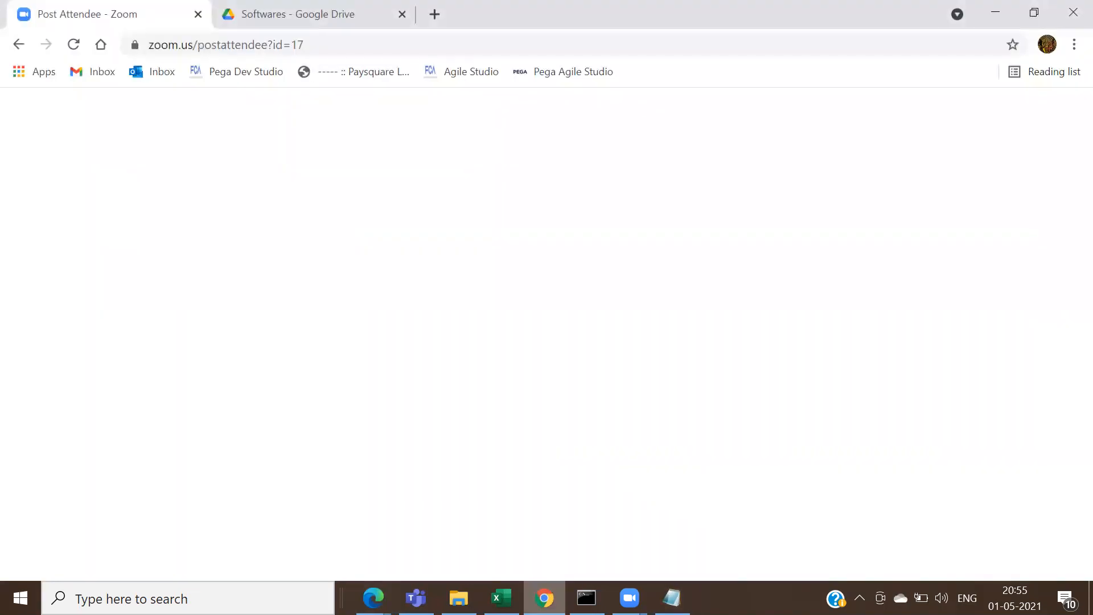
left_click(544, 598)
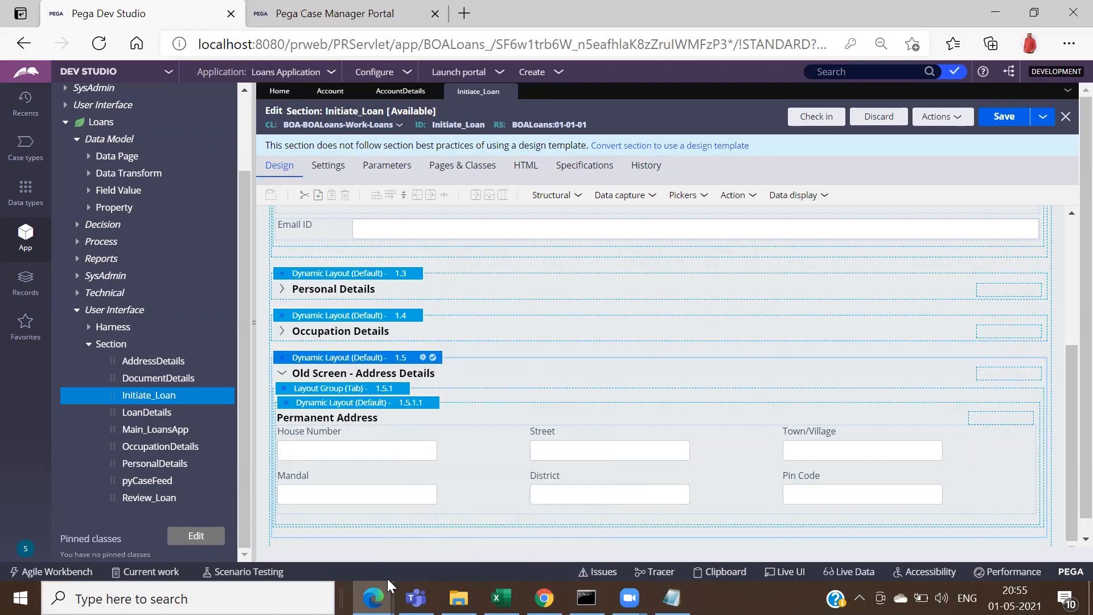
Step: Return to the Clipboard Viewer, compare the properties of pyWorkPage and AccountDetails, and collapse pyWorkPage
mouse_move(387, 579)
left_click(411, 553)
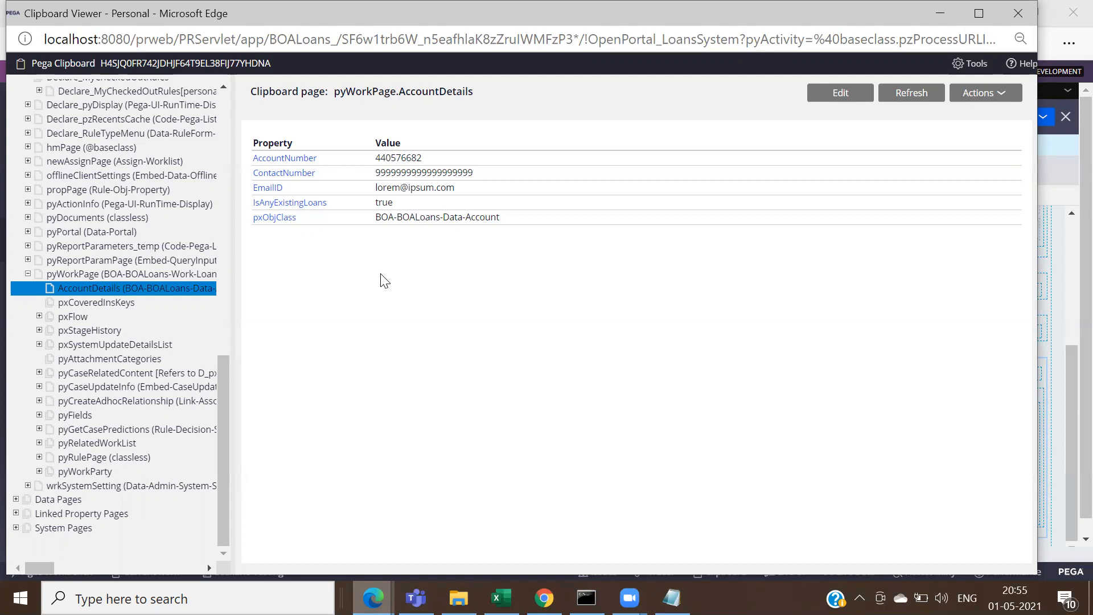
left_click(111, 278)
left_click(131, 275)
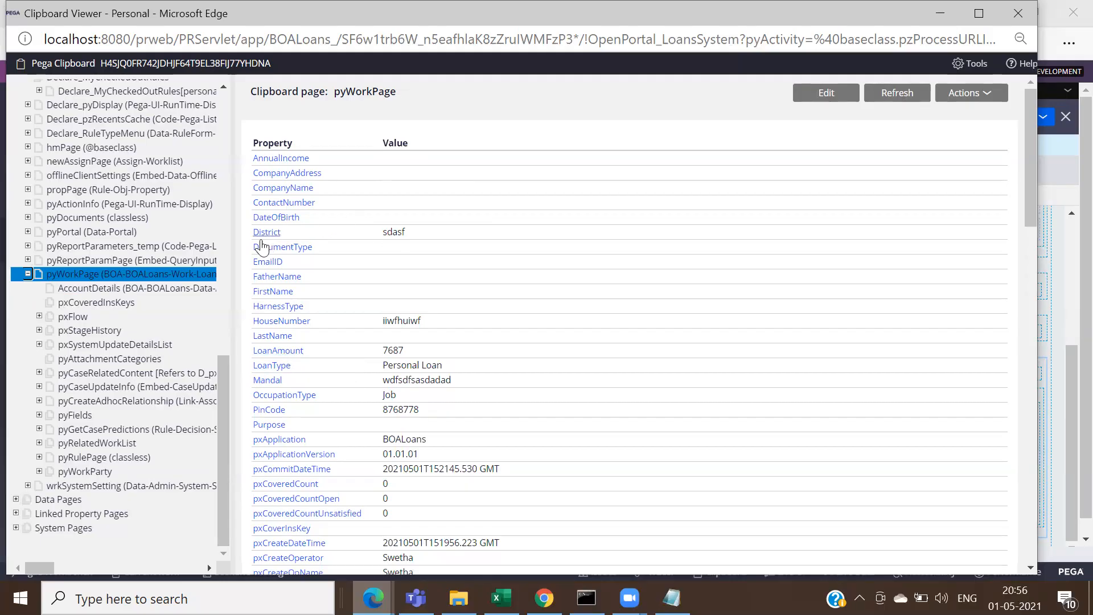
left_click(149, 288)
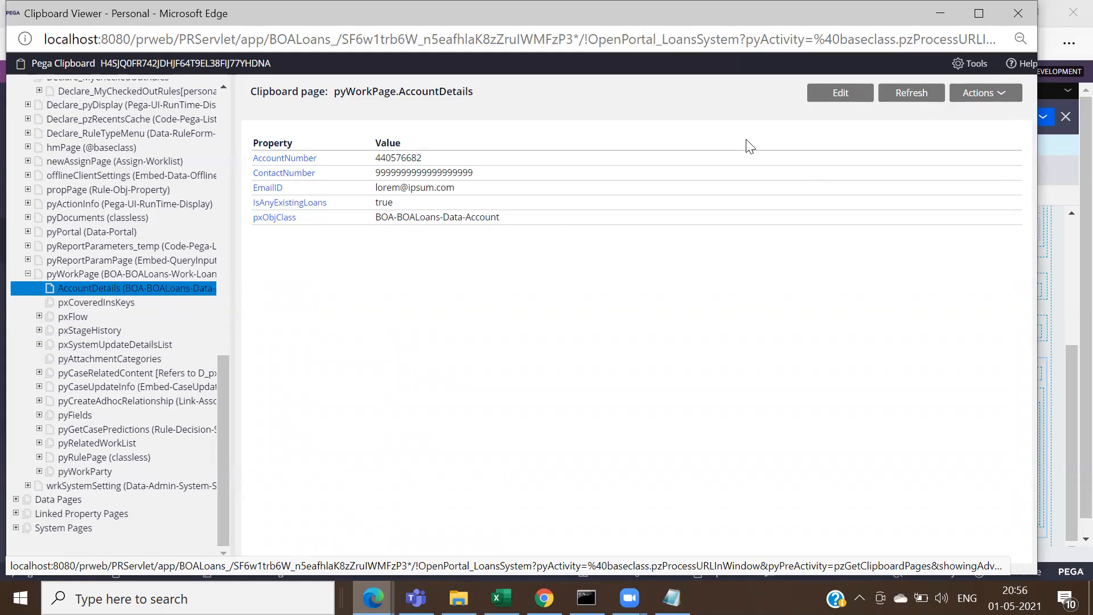
left_click(28, 275)
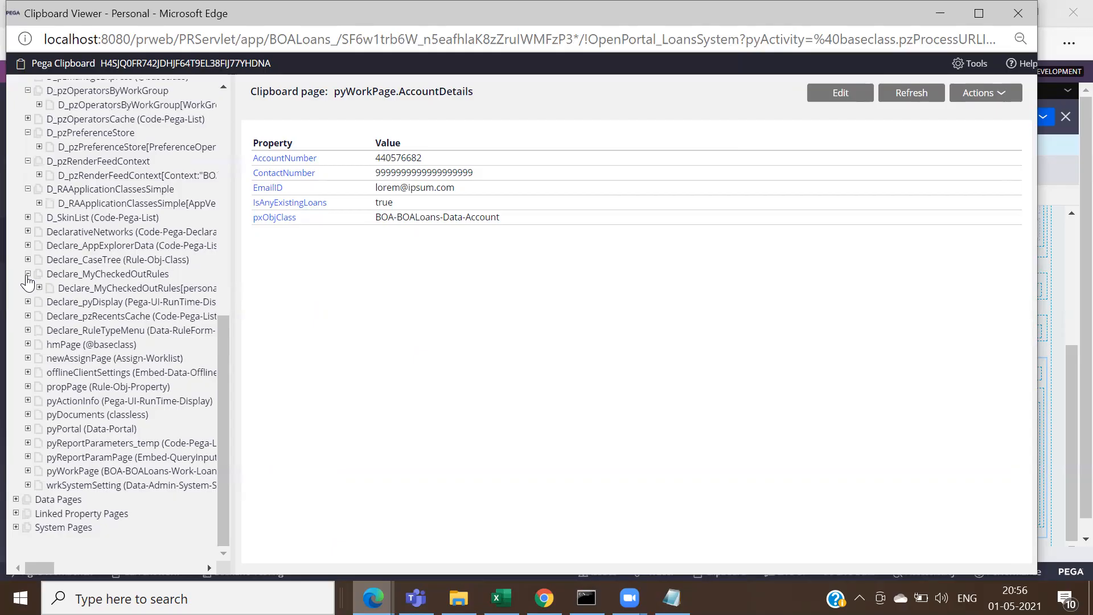
Step: In Dev Studio, create a new data type with label and description Address under the parent class BOA-BOALoans-Data
key("alt+Tab")
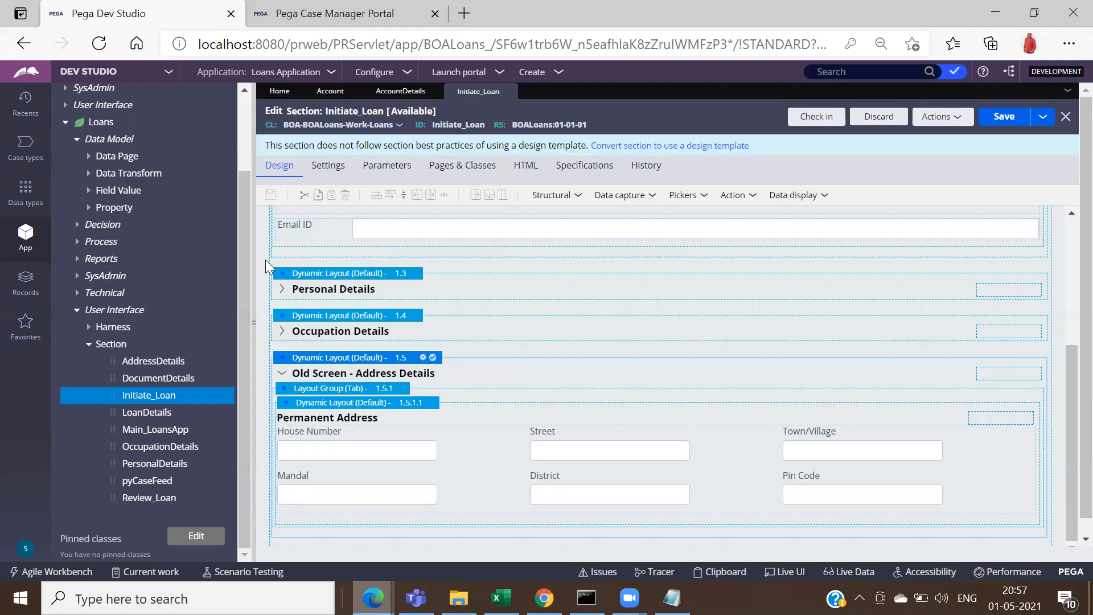
left_click_drag(242, 246, 241, 164)
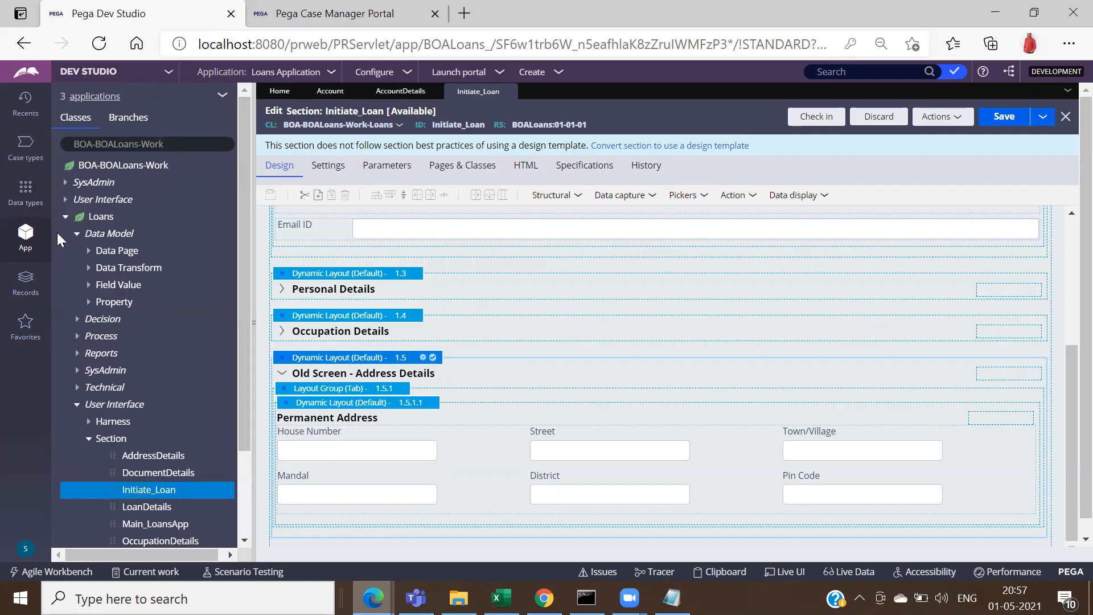
left_click(25, 190)
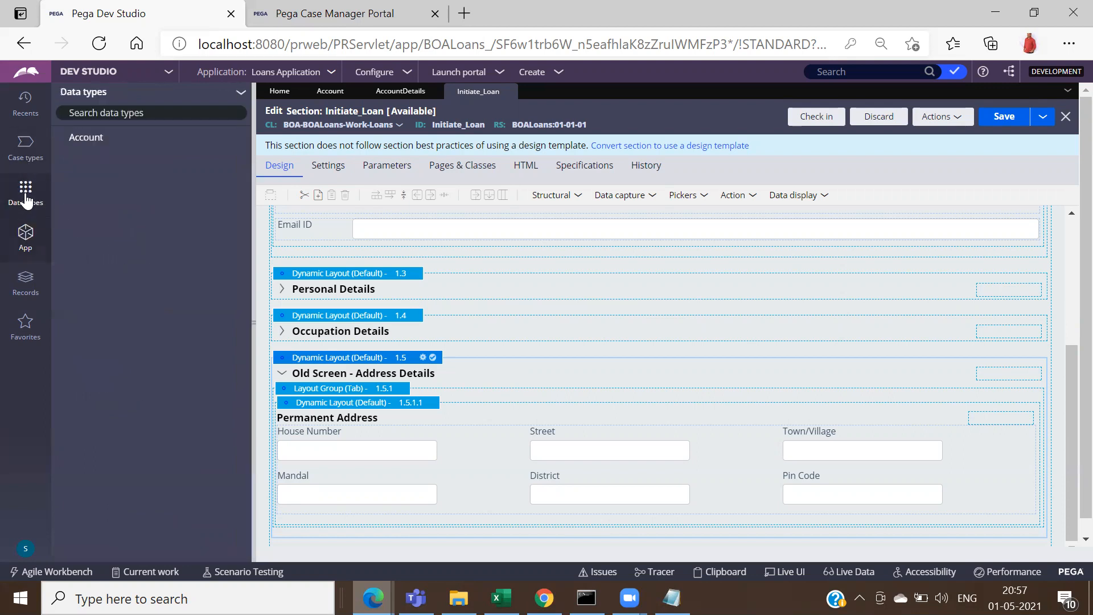
left_click(241, 96)
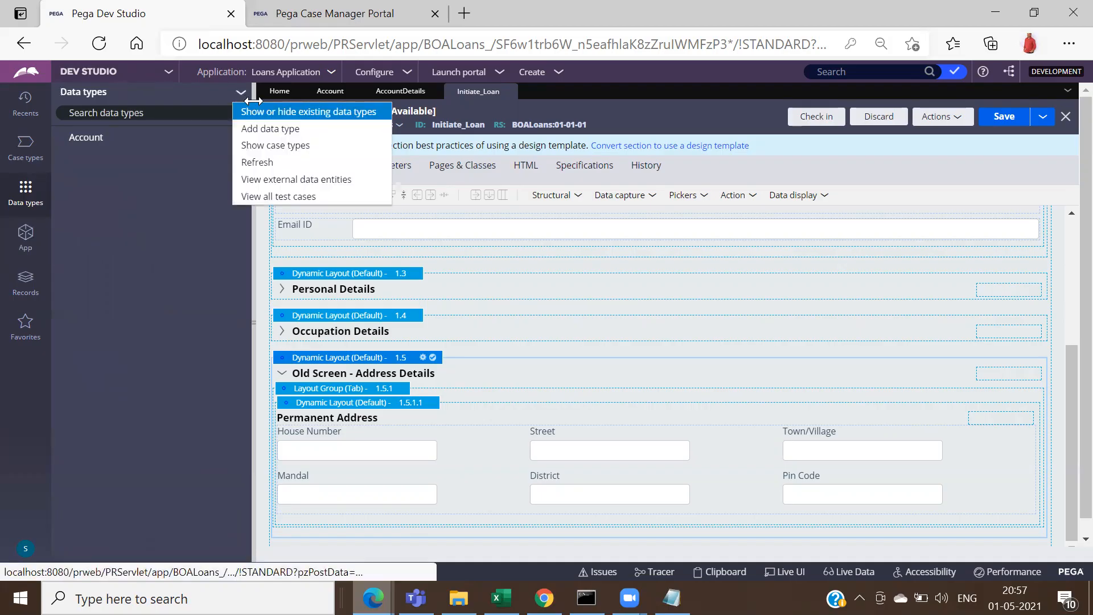
left_click(272, 128)
left_click(404, 287)
type("Address")
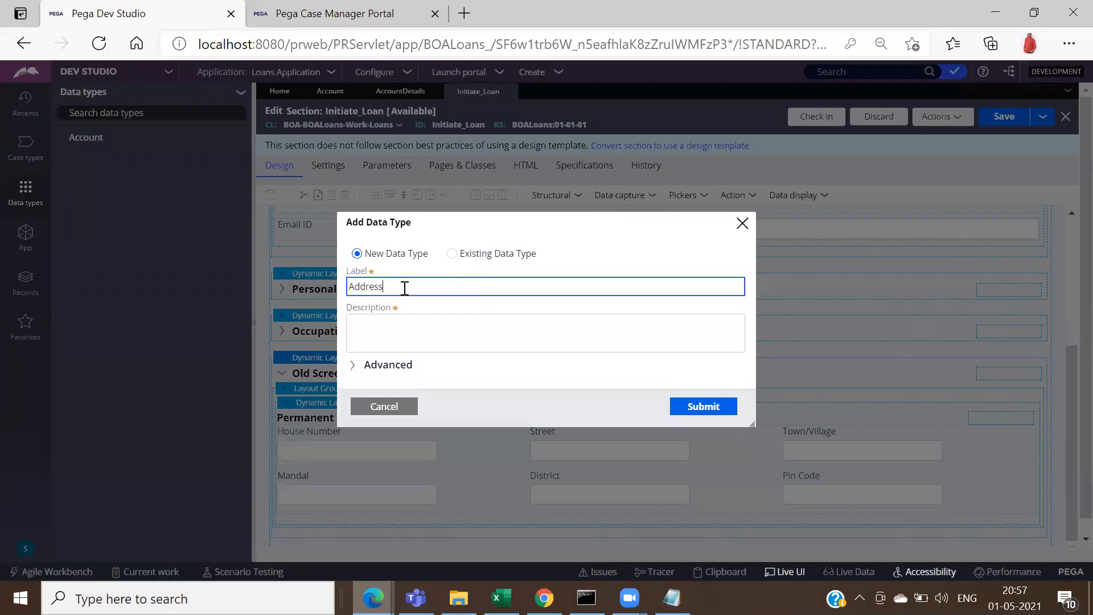
left_click(390, 320)
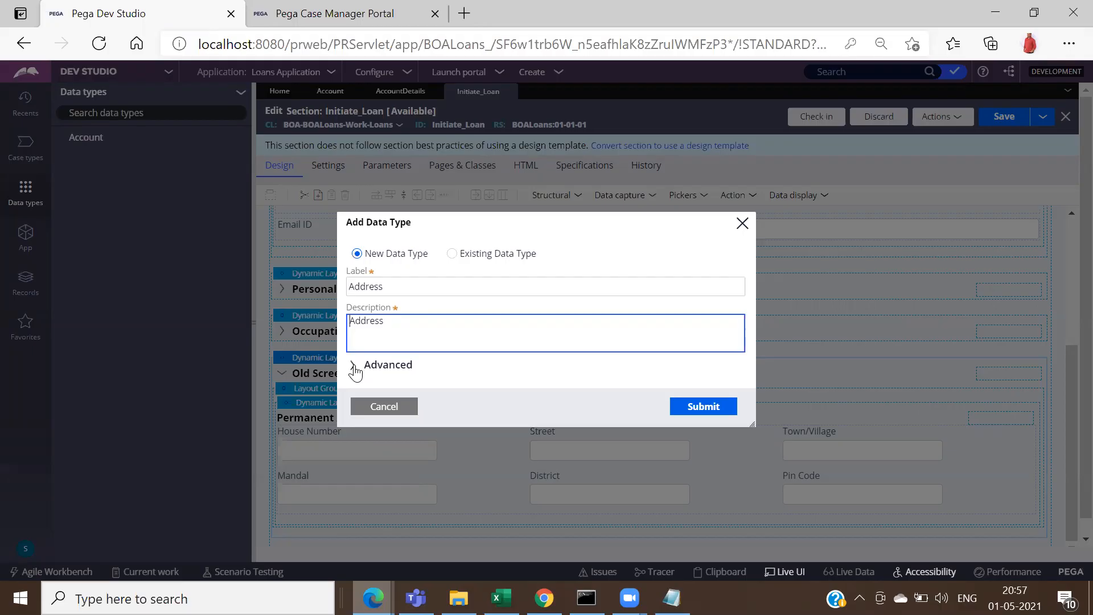
left_click(354, 366)
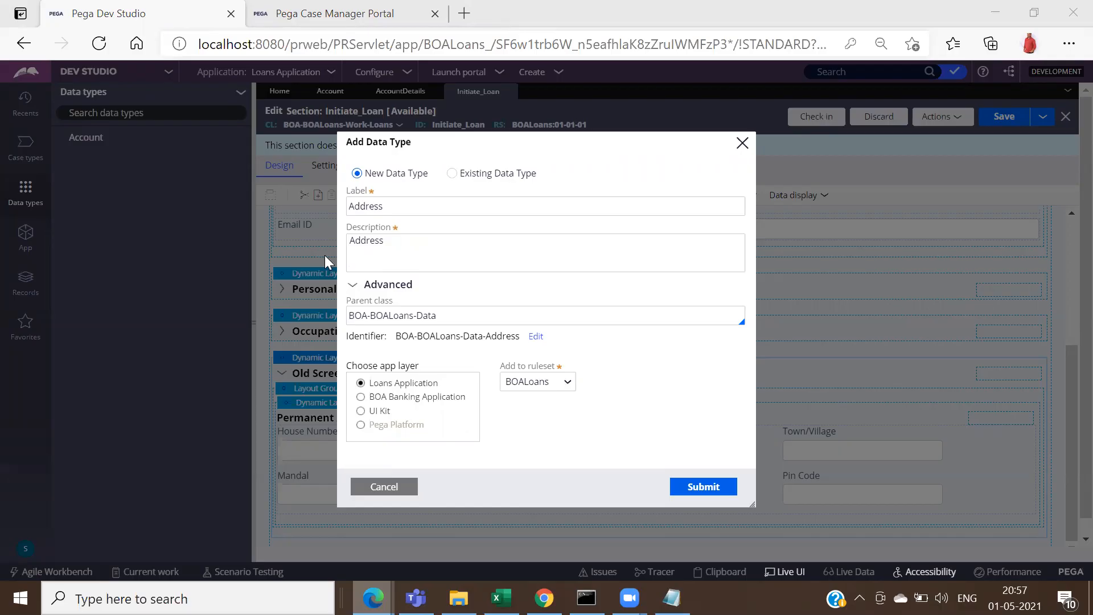
left_click(508, 311)
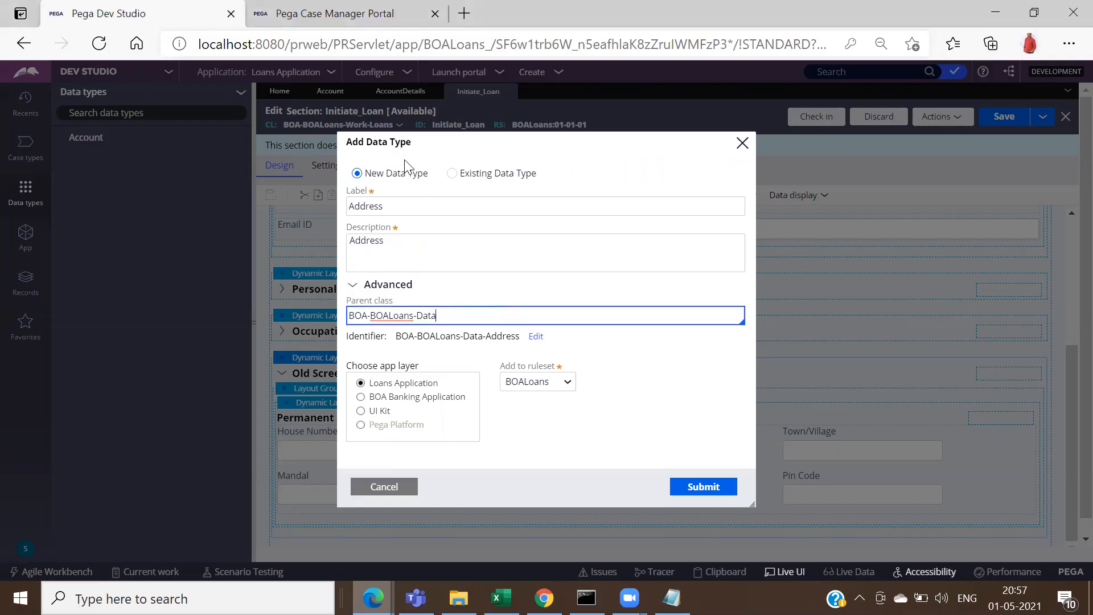
left_click(699, 491)
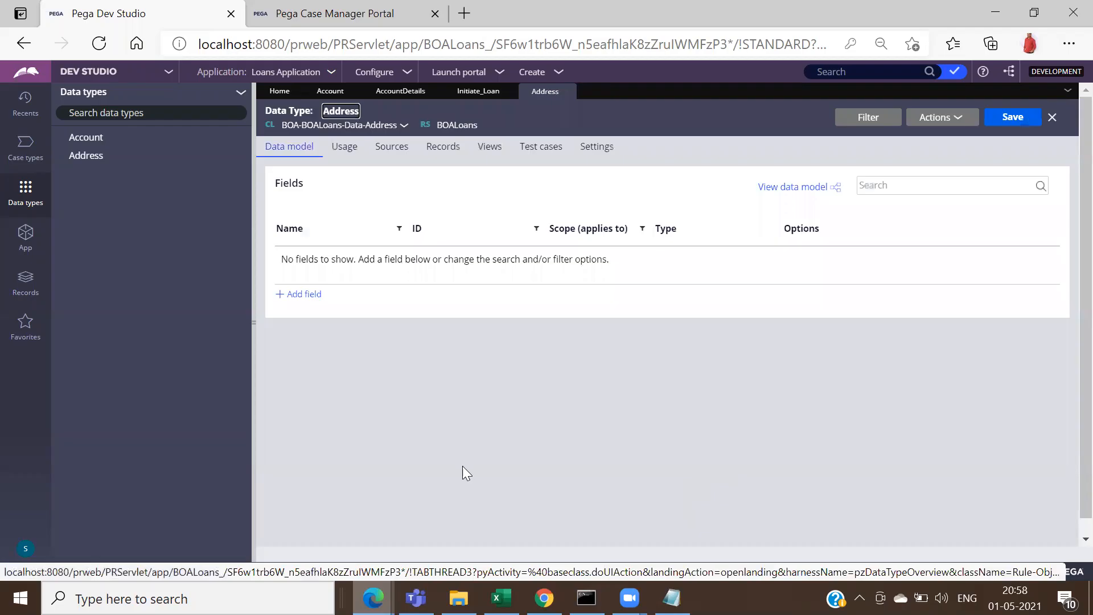
Step: Add single-line text fields named Street Name and City to the Address data model
left_click(312, 294)
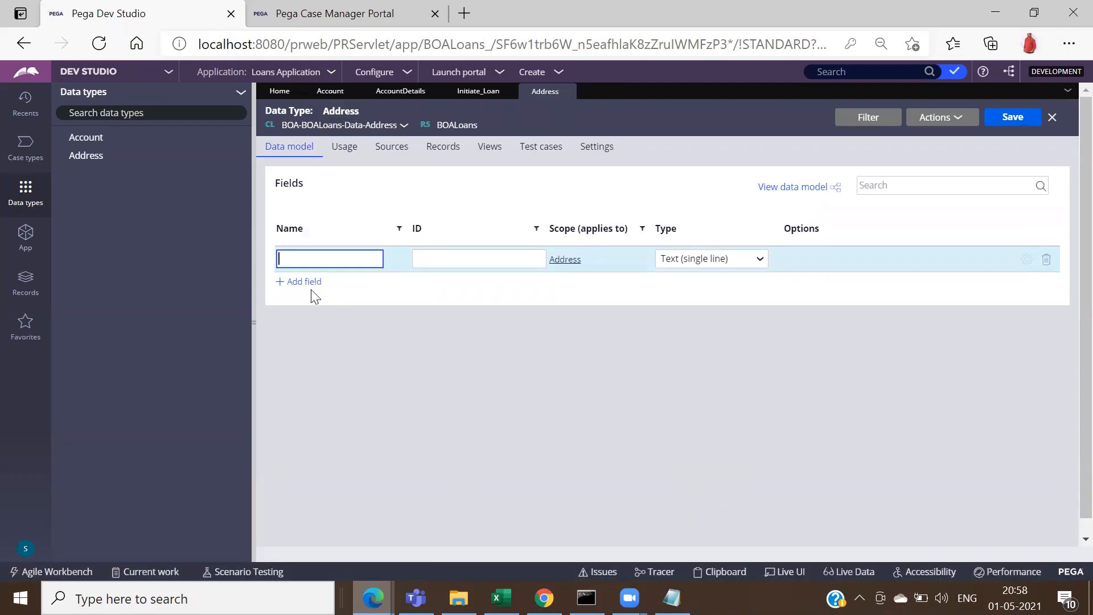
type("StreetN")
key("BackSpace")
type("Name")
left_click(298, 283)
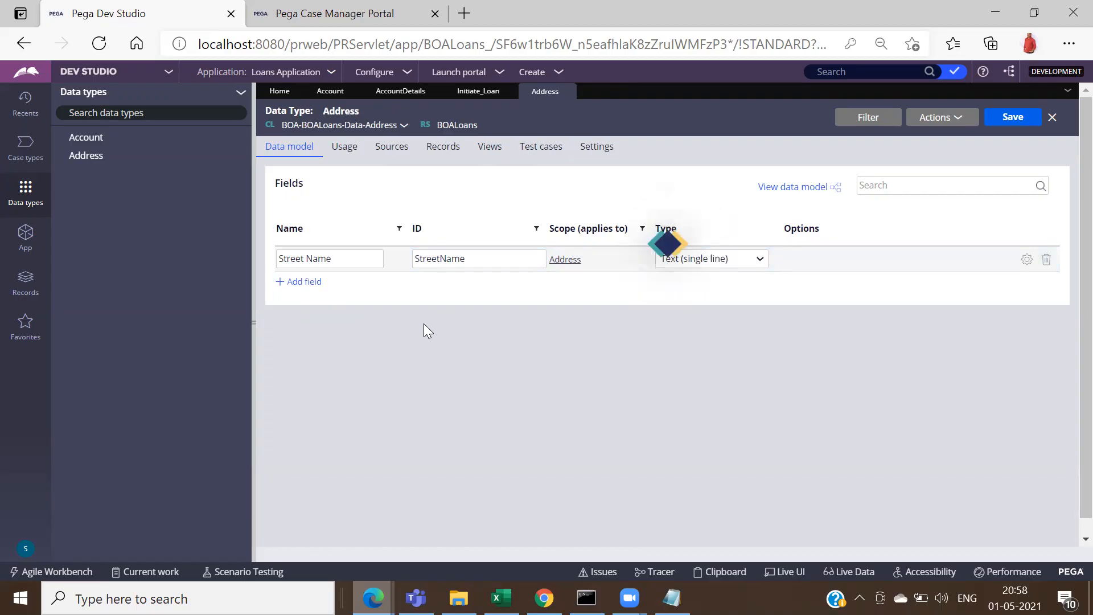
type("City")
Step: Add single-line text fields named District and State to the Address data model
left_click(304, 308)
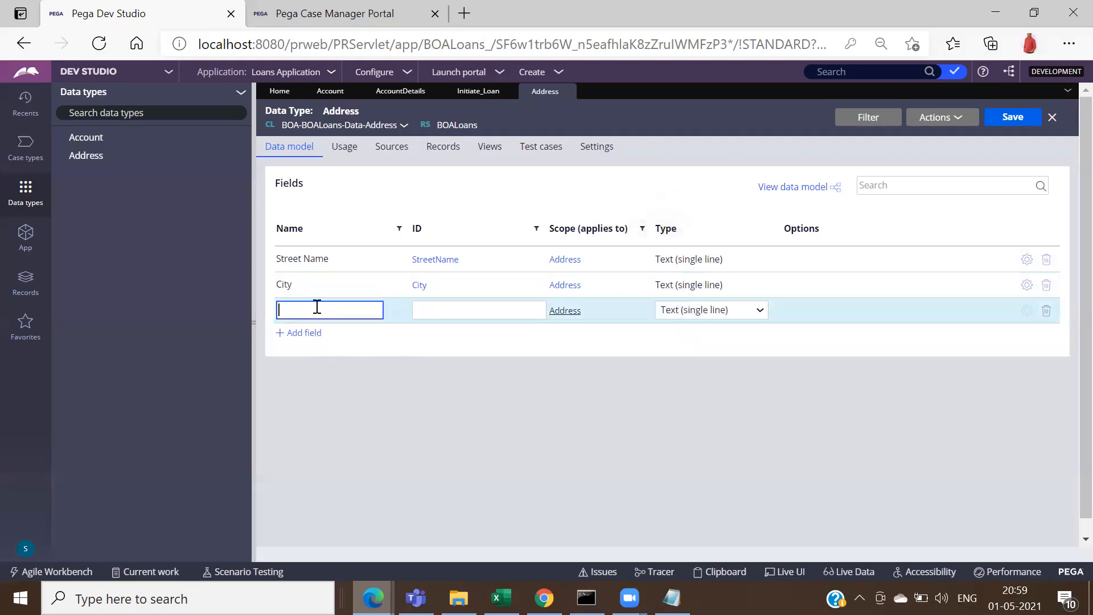
type("District")
left_click(300, 334)
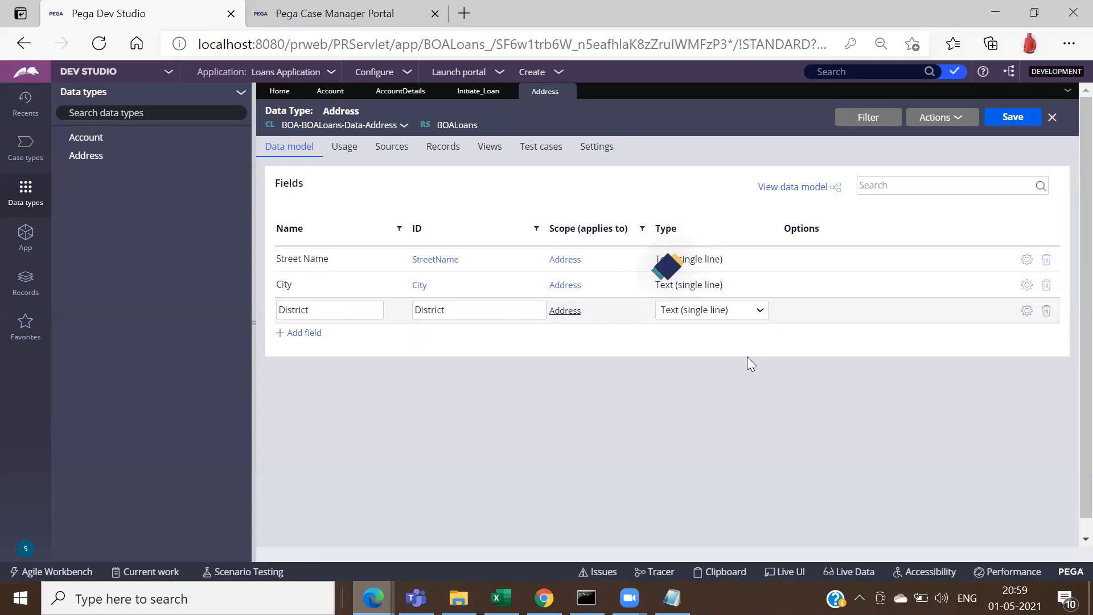
type("State")
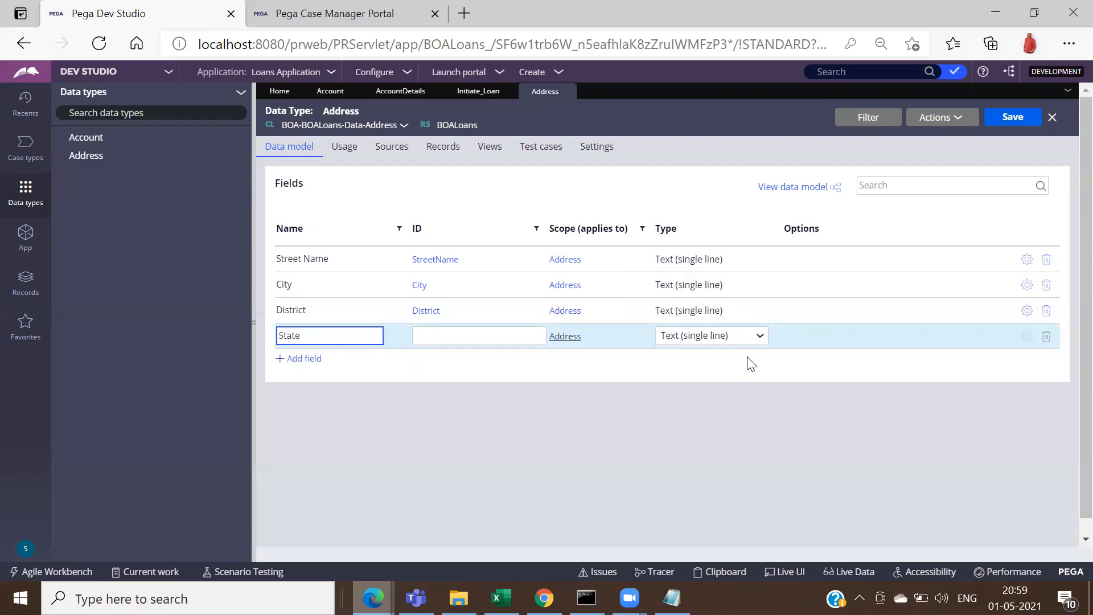
Step: Add a single-line text field named Pin Code to the Address data model and save the data type
left_click(306, 360)
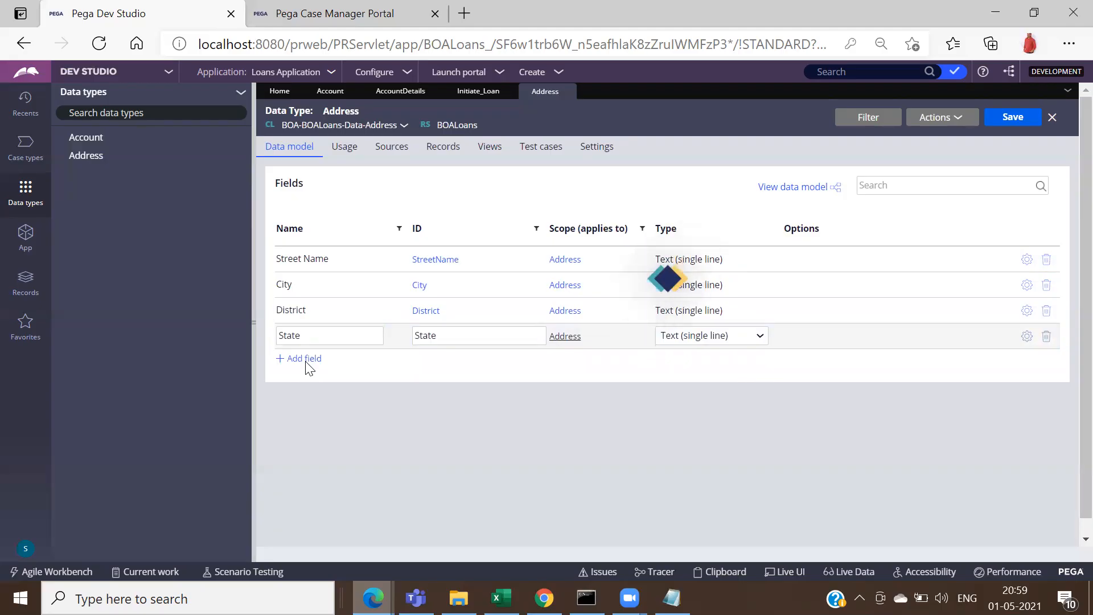
left_click(305, 360)
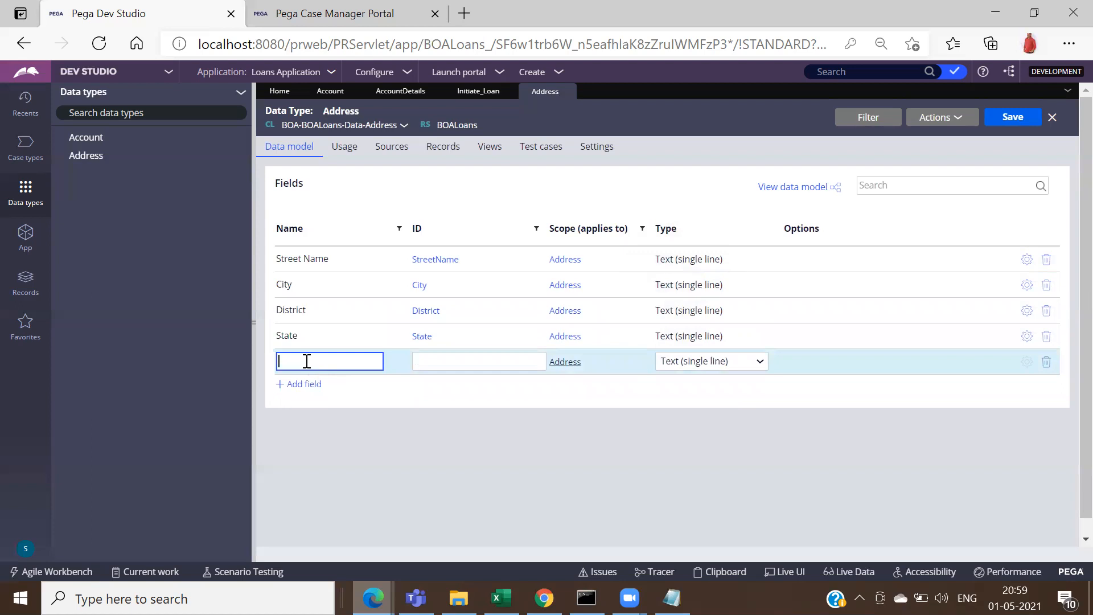
type("PinCode")
left_click(293, 361)
left_click(428, 398)
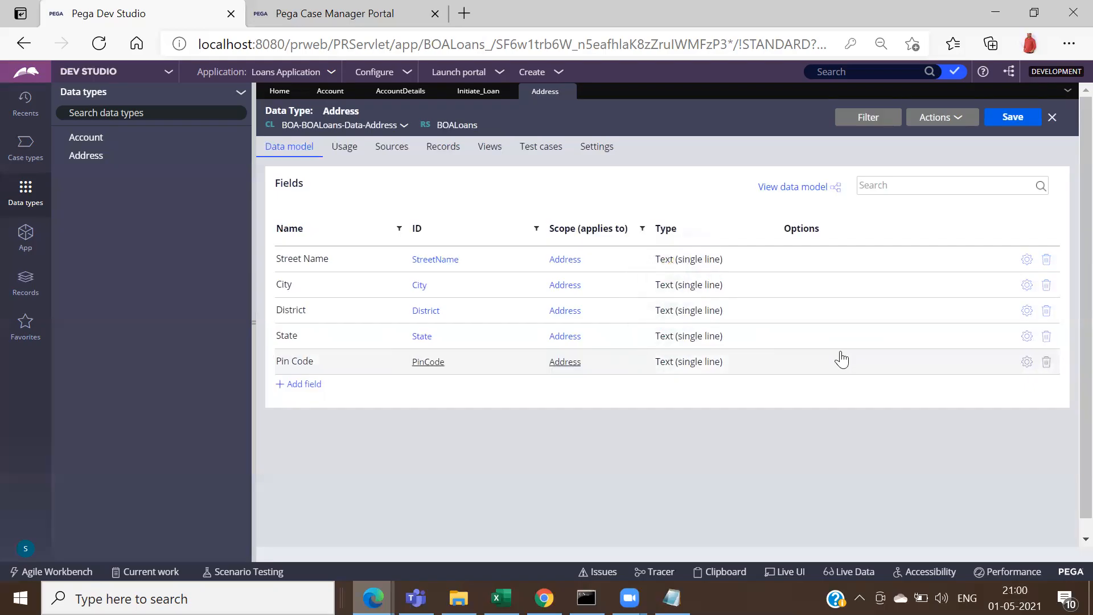
left_click(1009, 121)
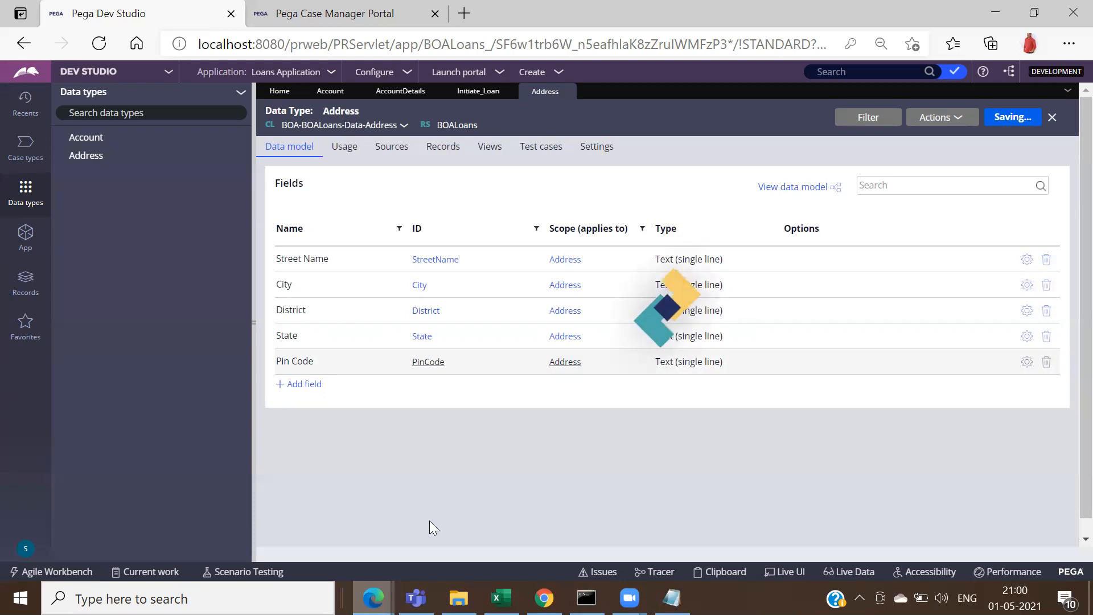
Step: Switch to the Notepad notes and add blank lines below "Data tables / Data type"
left_click(671, 598)
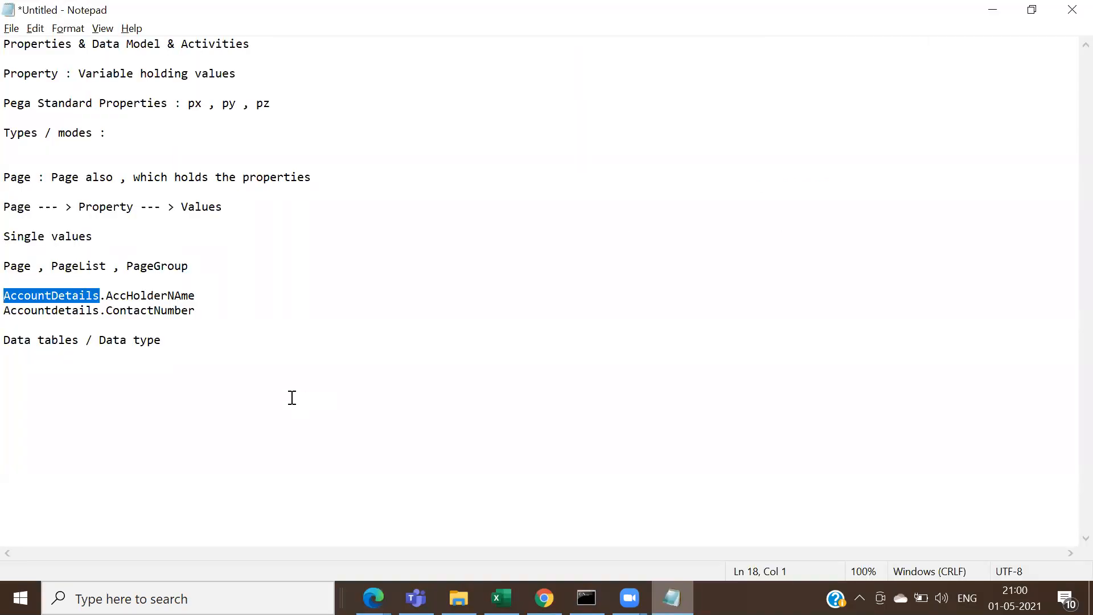
left_click(180, 346)
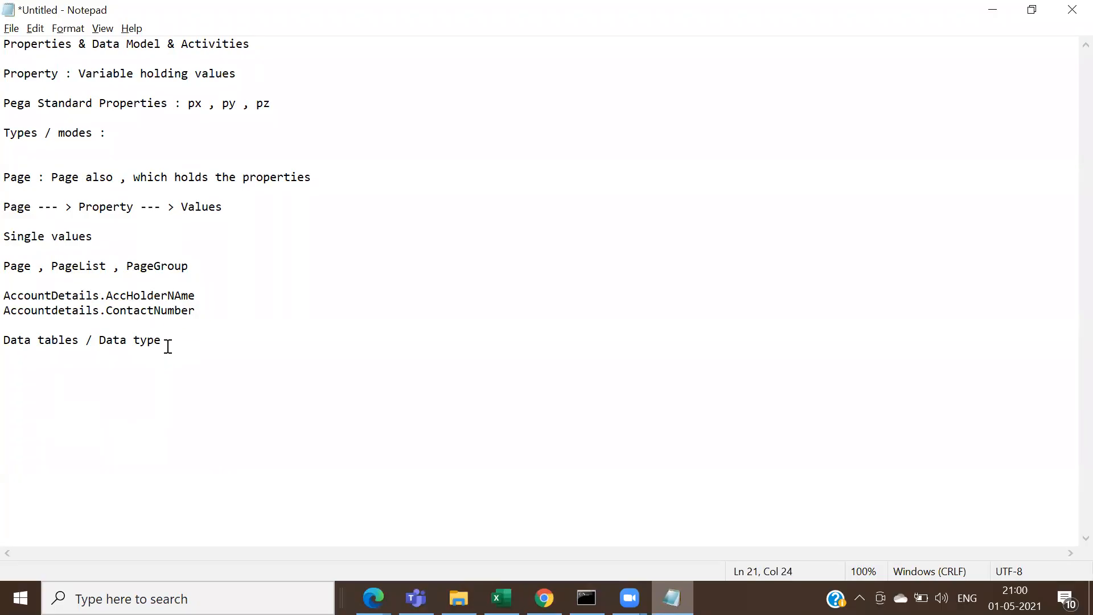
key("Return")
key("Return")
key("Return")
type("Address")
key("BackSpace")
key("BackSpace")
key("BackSpace")
key("BackSpace")
key("BackSpace")
key("BackSpace")
key("BackSpace")
Step: Write the example AccountDetails(1).AccHolderName below the "Data tables / Data type" line, followed by a new line
double_click(67, 291)
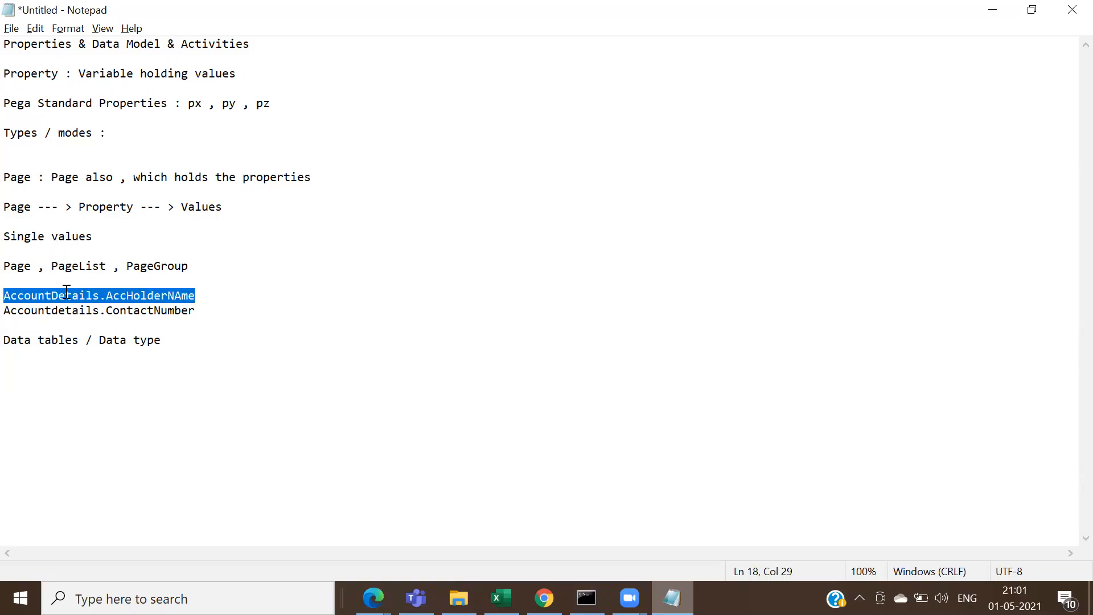
left_click(23, 376)
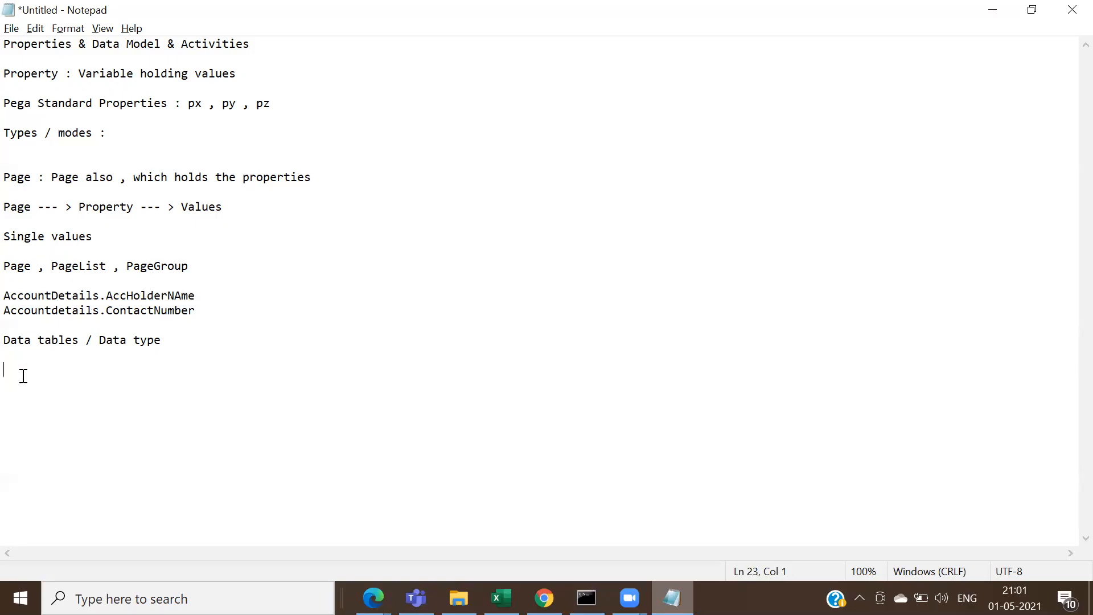
type("A")
type("ccount")
type("ails")
type("()")
type("1")
type(".Acc")
type("HolderNa")
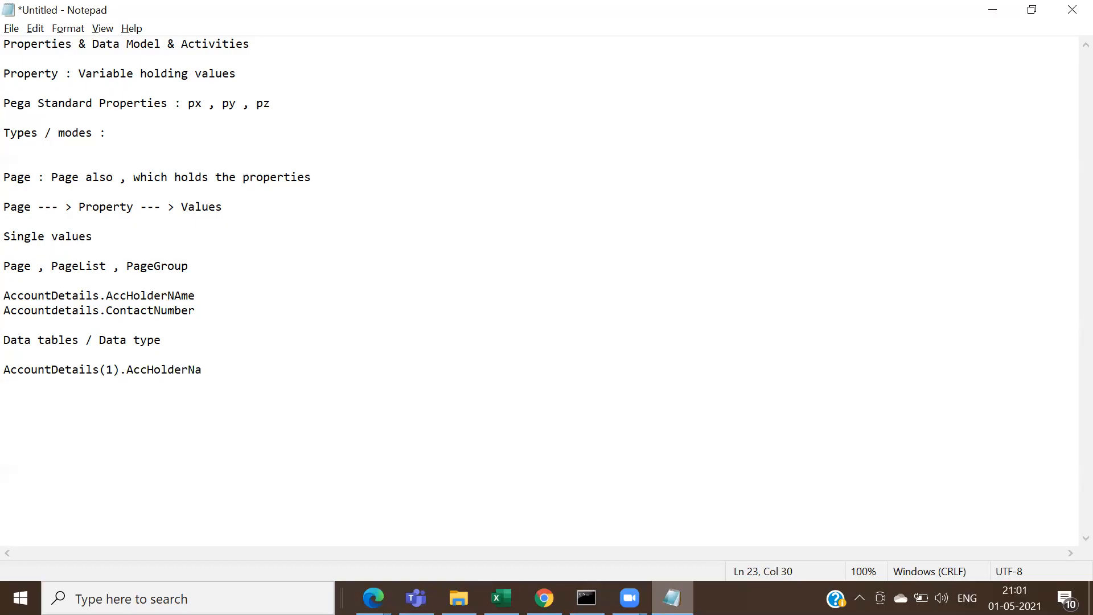
type("me")
key("Return")
Step: Duplicate the AccountDetails(1).AccHolderName line directly below it and change the copy's index to 2
left_click(225, 370)
left_click_drag(225, 370, 9, 368)
key("ctrl+c")
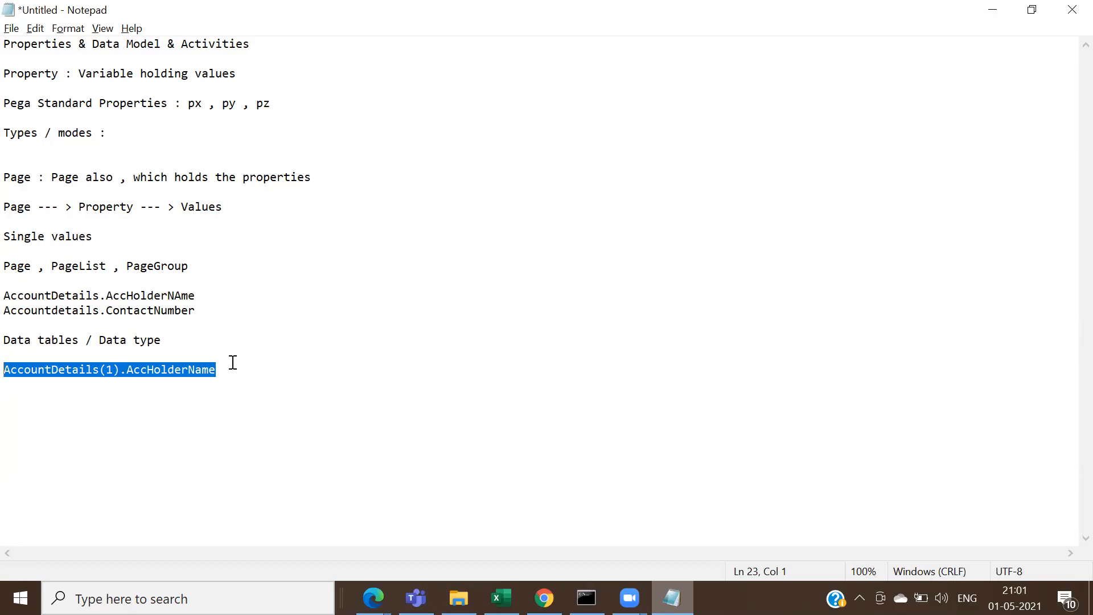
key("Down")
key("ctrl+v")
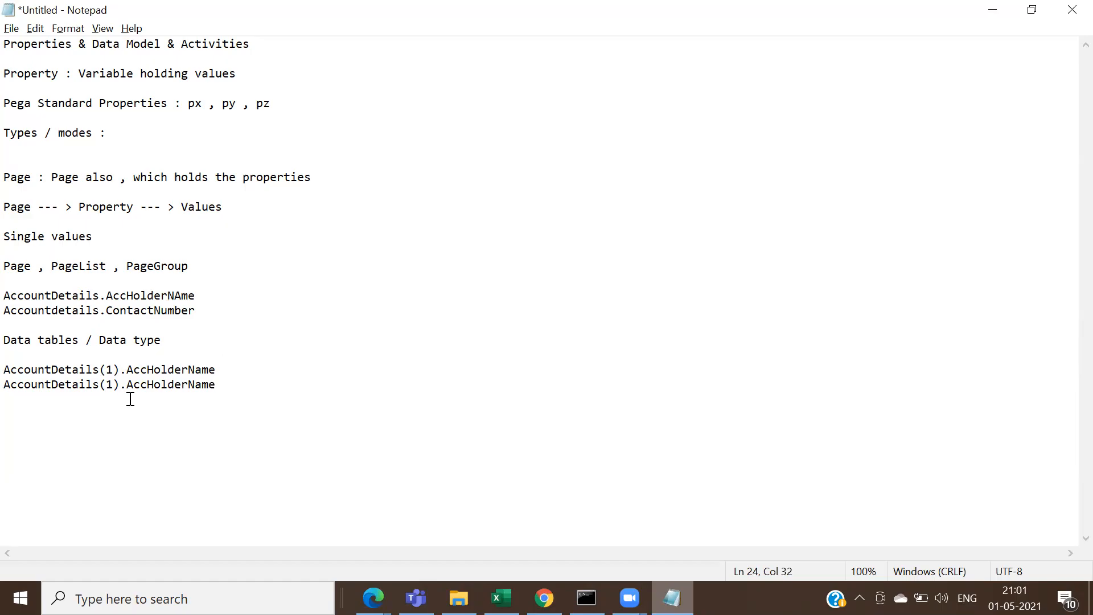
left_click(116, 384)
key("BackSpace")
type("2")
left_click_drag(228, 383, 9, 371)
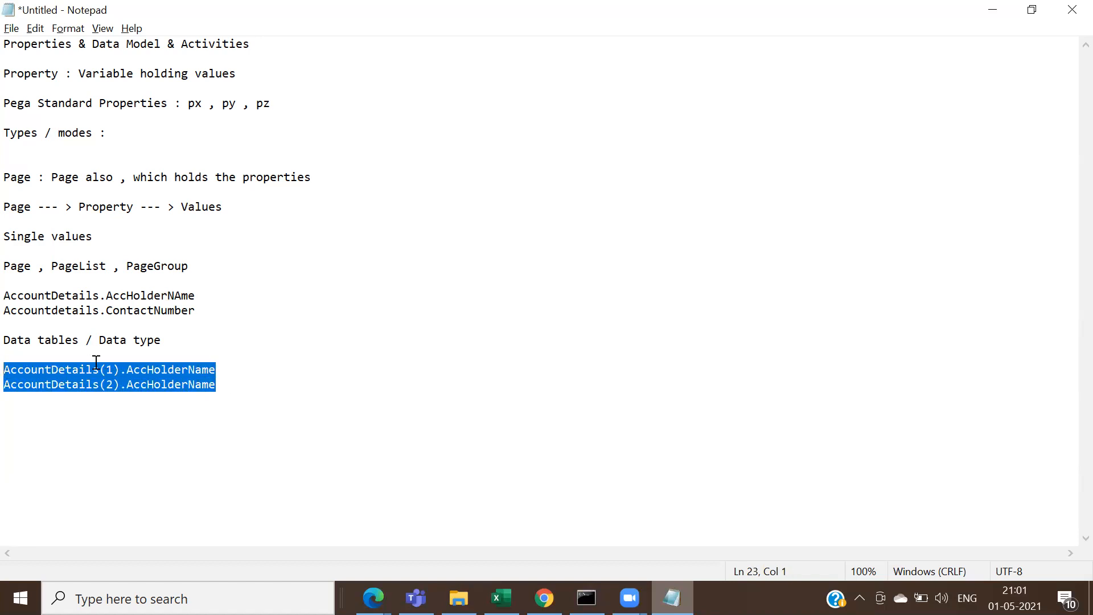
double_click(118, 370)
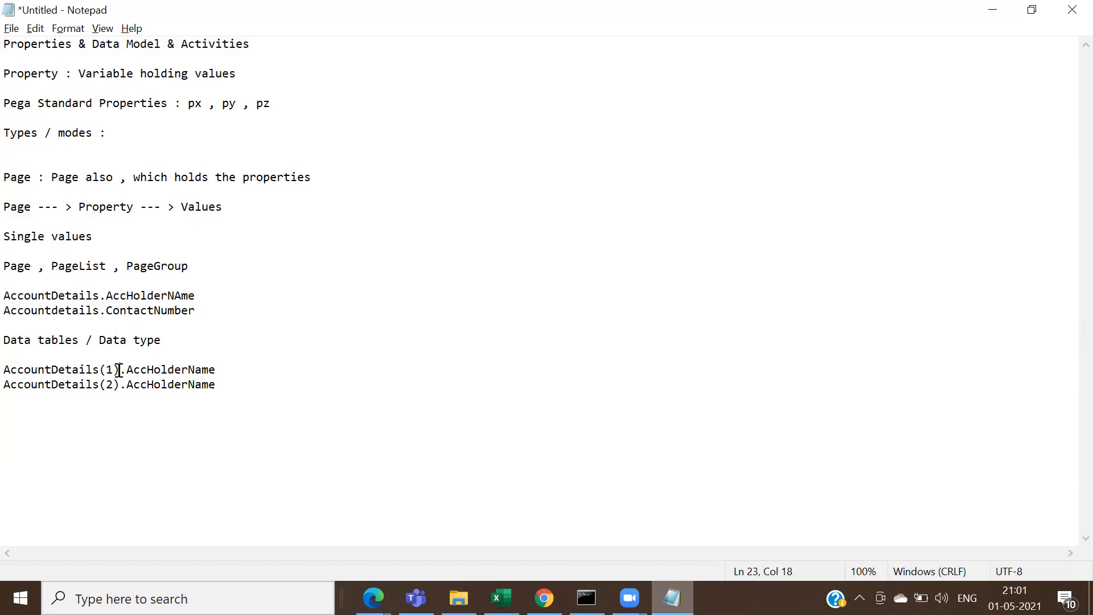
left_click(108, 369)
double_click(108, 369)
left_click(108, 369)
Step: Paste another copy of the example after a blank line and change its index to Savings
left_click(231, 385)
key("Return")
key("Return")
key("ctrl+v")
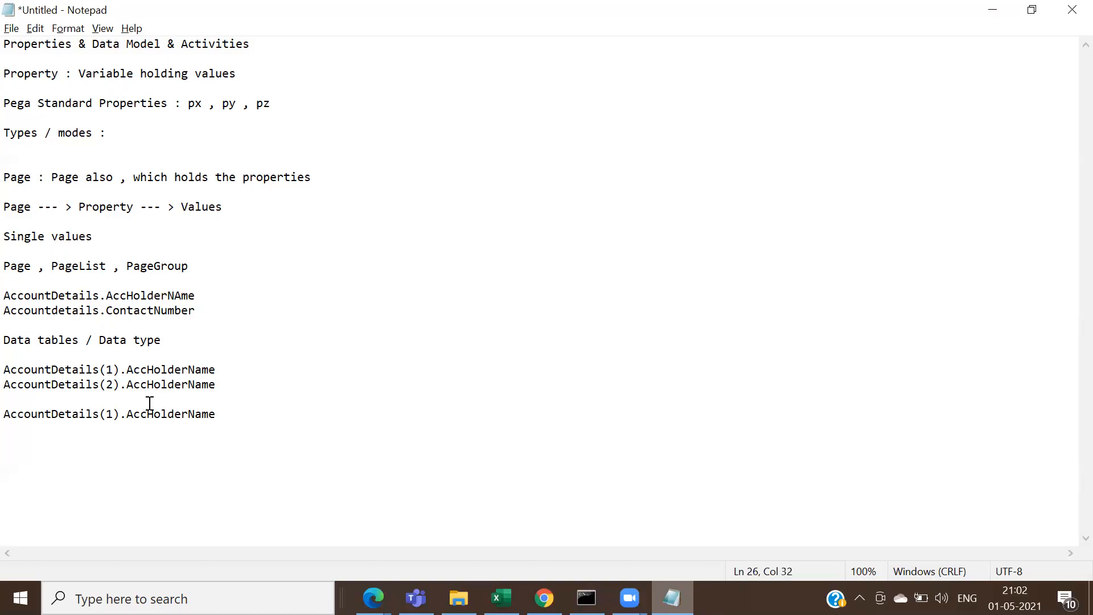
left_click(114, 414)
key("BackSpace")
type("Savings")
Step: Paste the example again below the Savings line and change its index to Salary
left_click(265, 421)
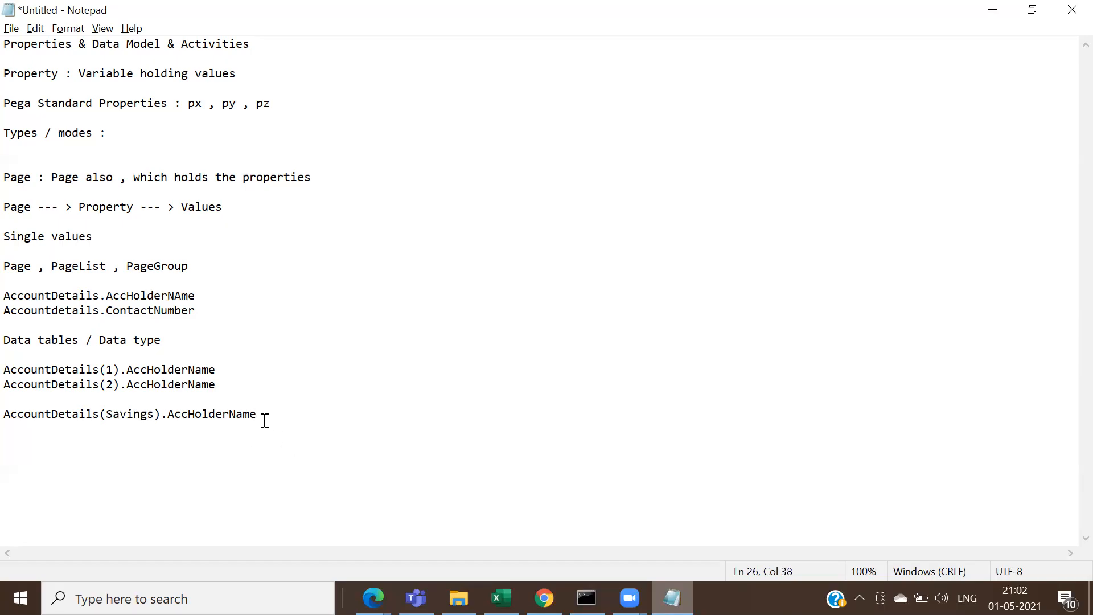
key("Return")
key("ctrl+v")
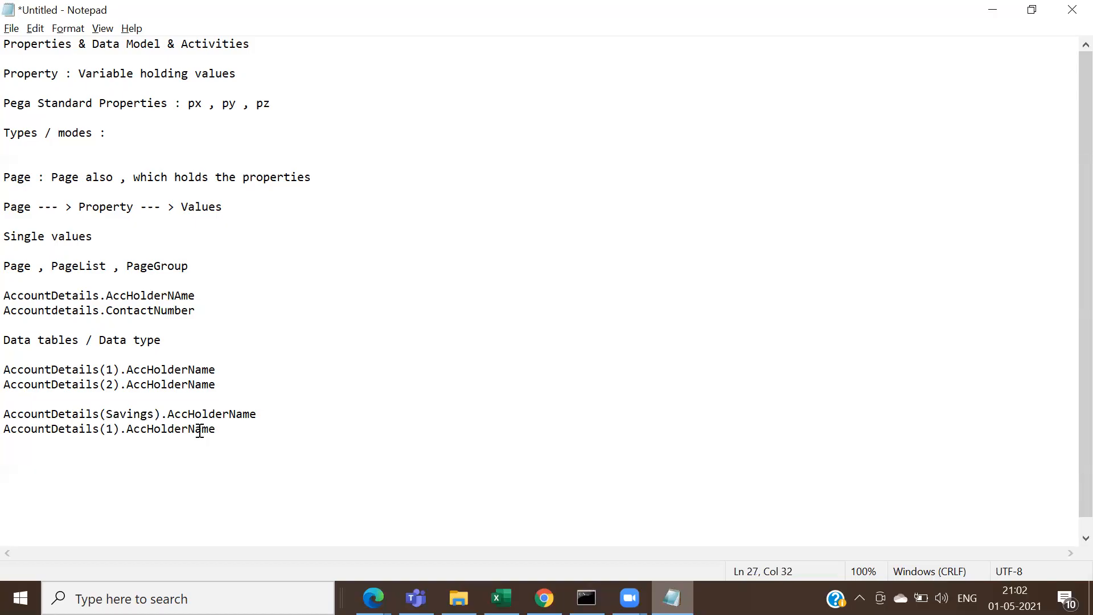
left_click(115, 430)
key("BackSpace")
type("Salary")
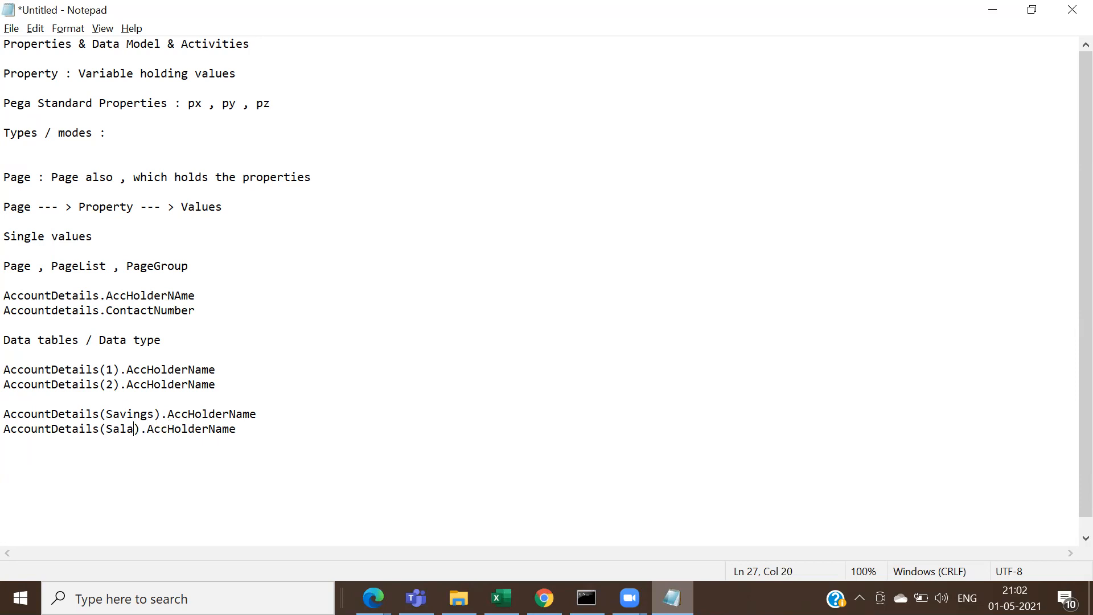
Step: Paste one more example line below the Salary line and change its index to Current
left_click(255, 430)
key("Return")
key("ctrl+v")
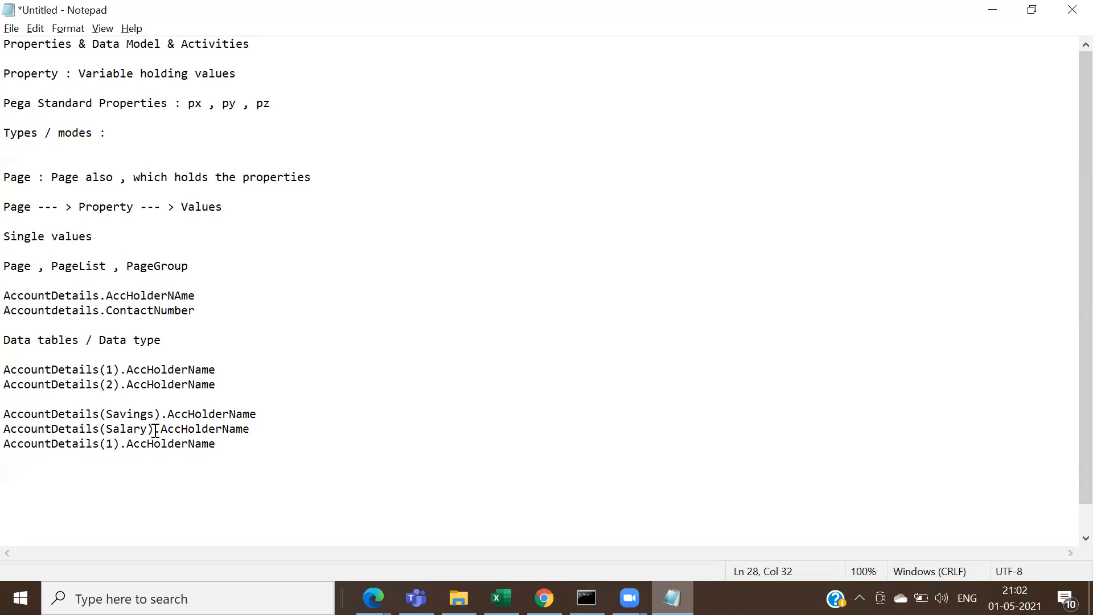
left_click(113, 443)
key("BackSpace")
type("Current")
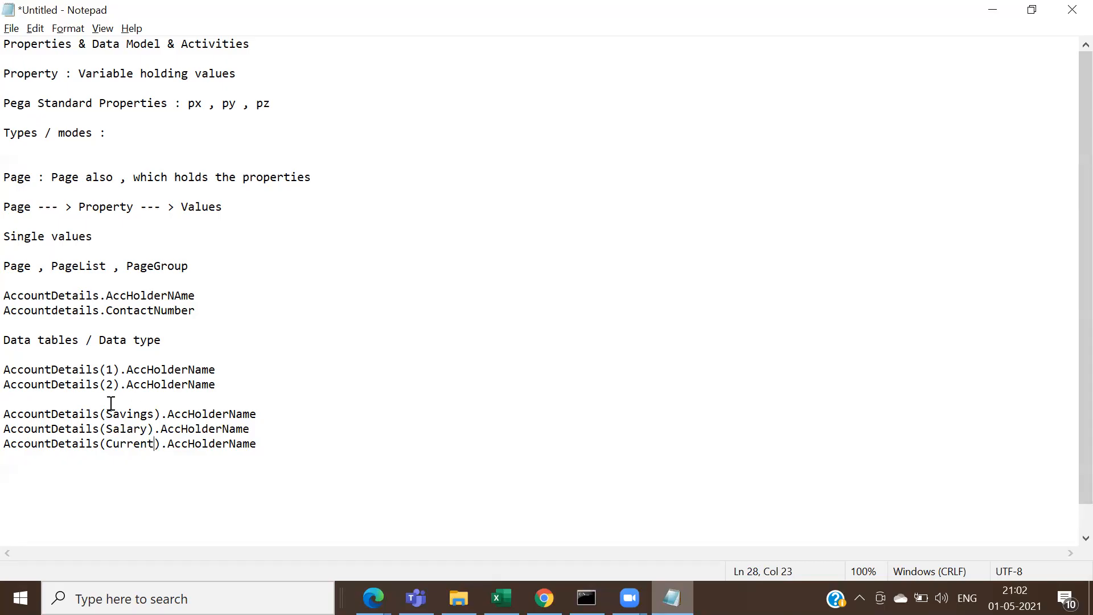
Step: Compare the AccountDetails examples indexed by Savings, Salary and Current with those indexed by 1 and 2
left_click_drag(271, 447, 9, 399)
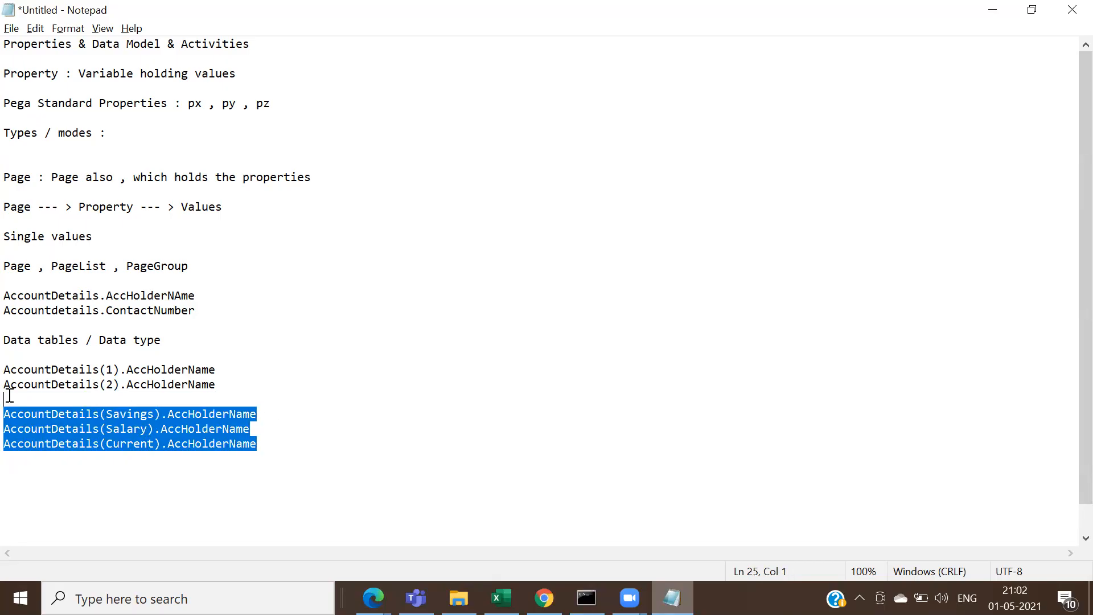
double_click(128, 415)
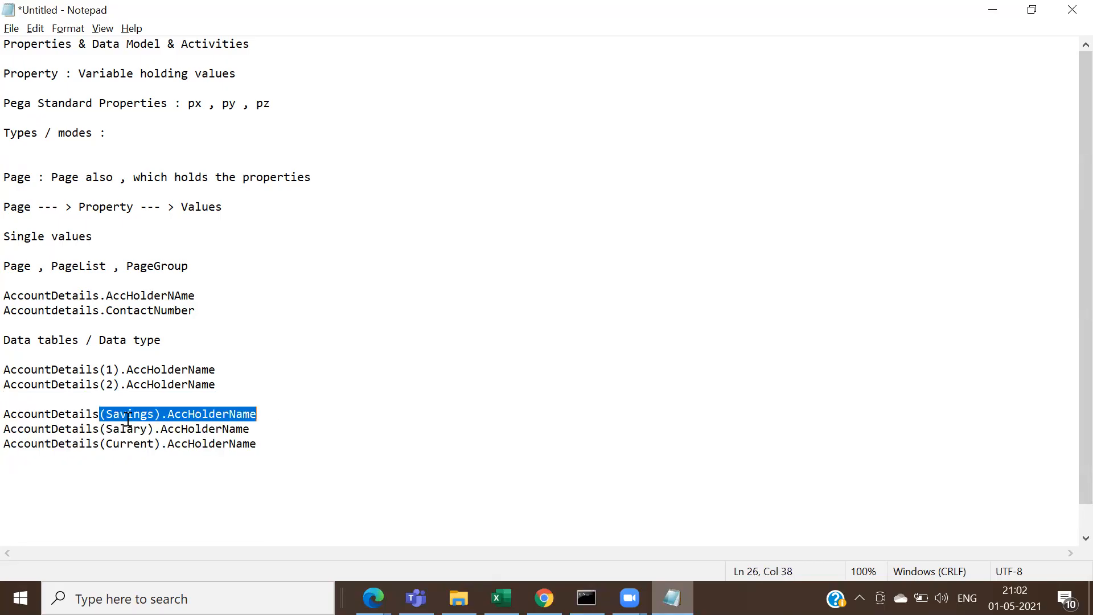
double_click(129, 415)
left_click(154, 415)
left_click_drag(155, 417, 110, 420)
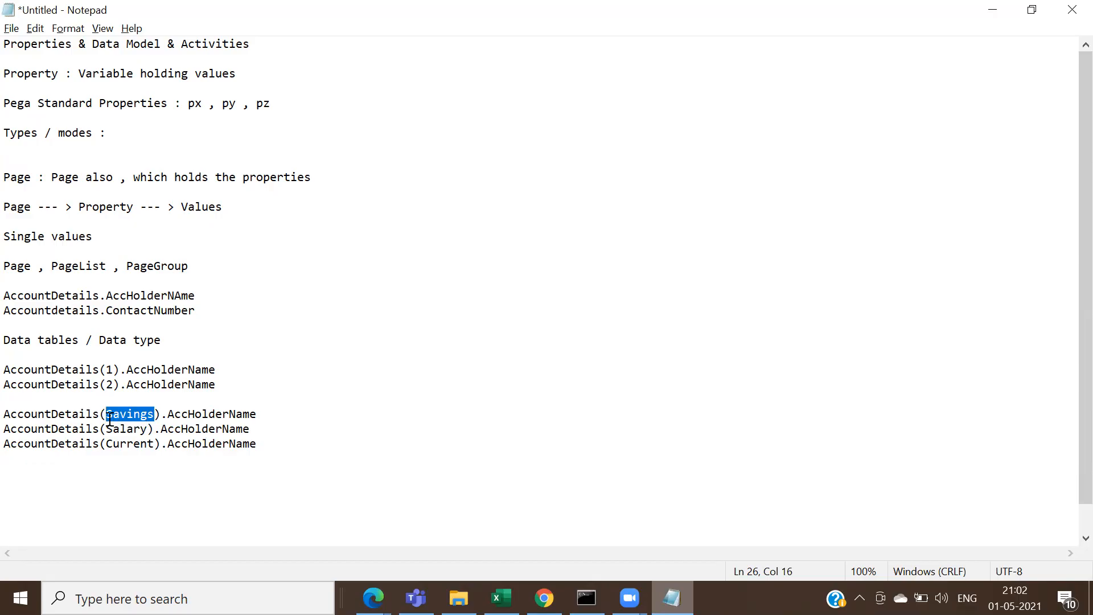
left_click_drag(268, 444, 9, 414)
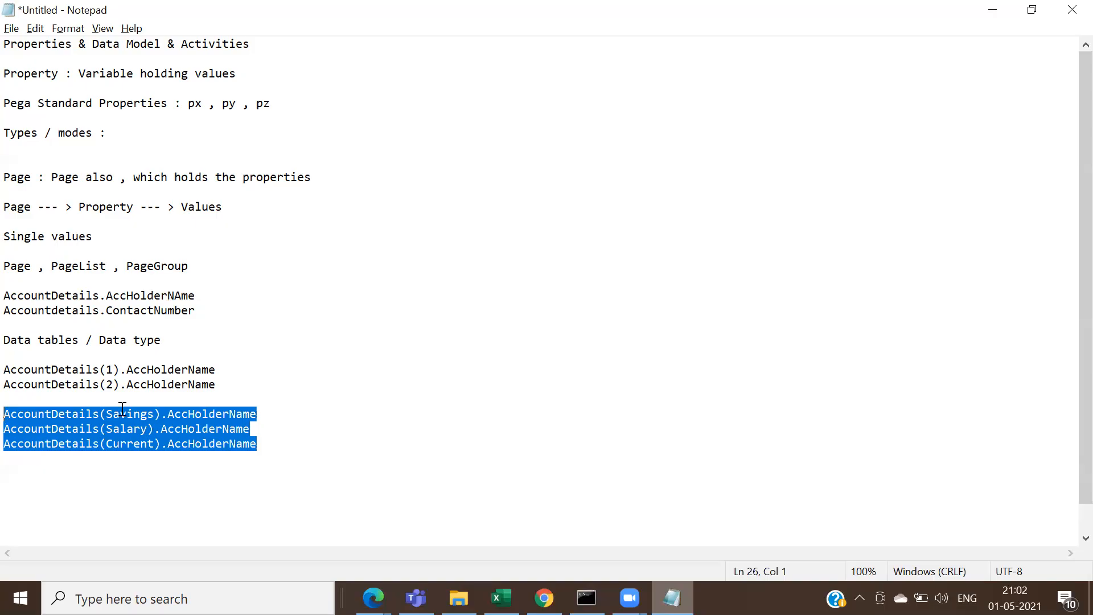
left_click(121, 369)
left_click(129, 384)
double_click(129, 384)
left_click(130, 384)
double_click(129, 384)
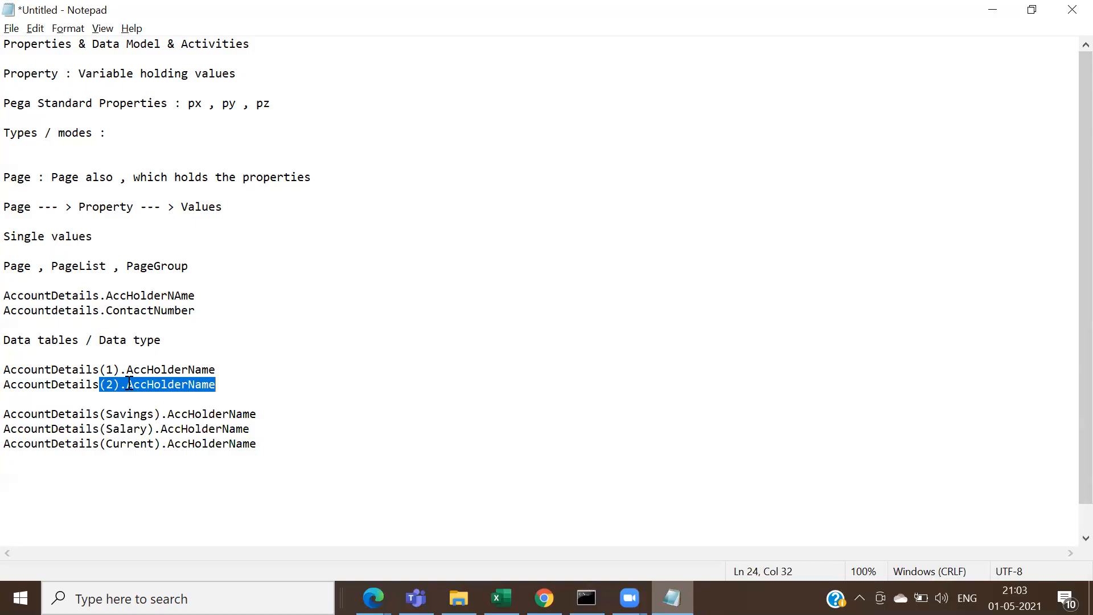
double_click(222, 389)
double_click(222, 389)
left_click(221, 386)
left_click_drag(220, 384, 5, 369)
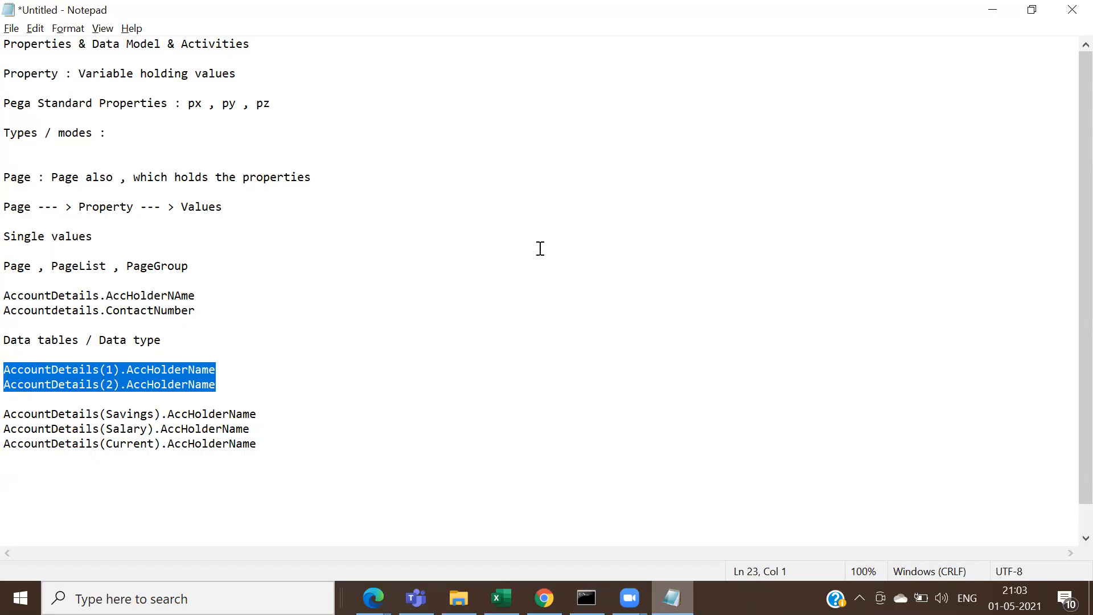
Step: Switch to Pega Dev Studio, show the application's class explorer and collapse the User Interface branch under Loans
key("alt+Tab")
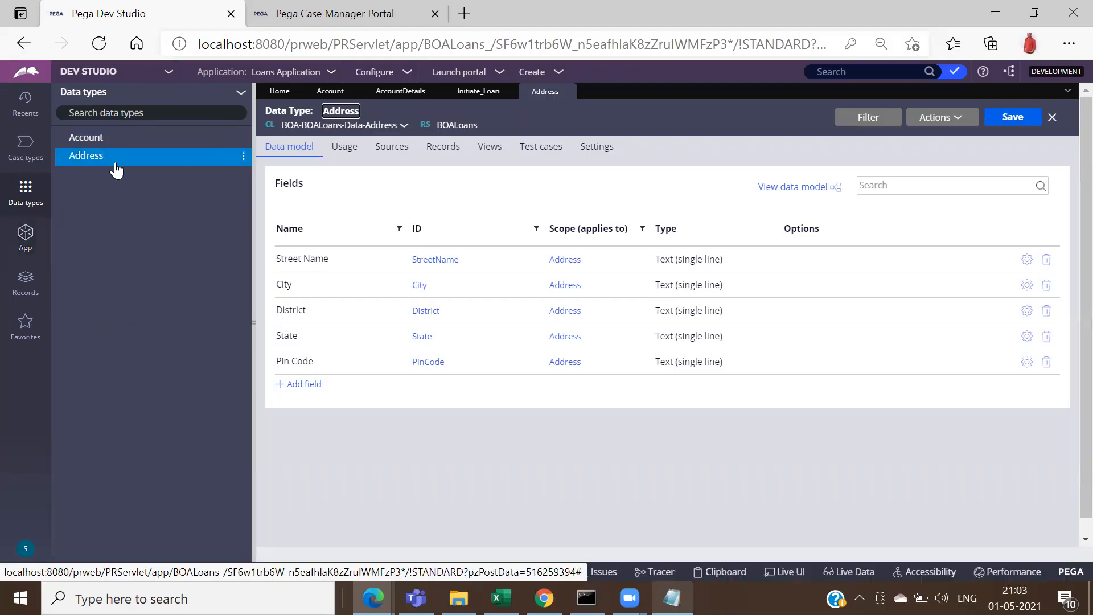
left_click(20, 246)
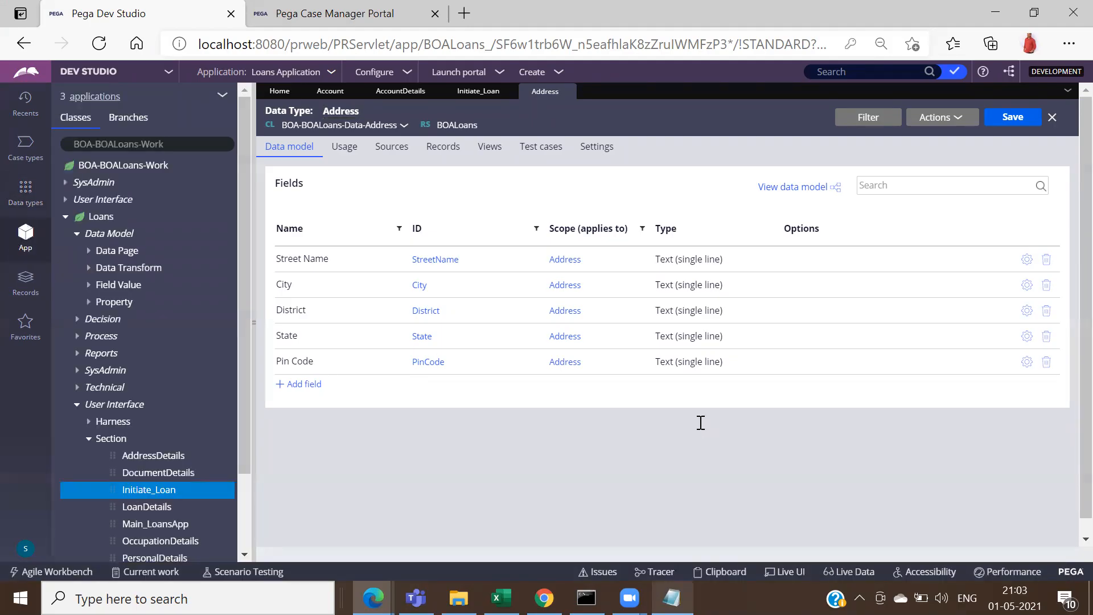
key("alt+Tab")
left_click(77, 383)
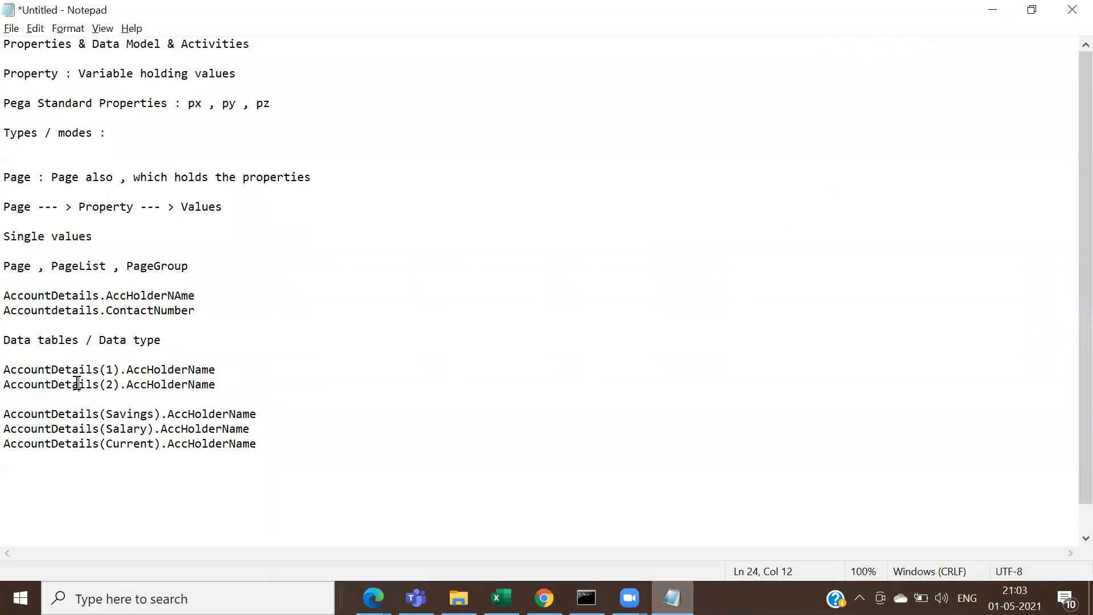
double_click(77, 382)
left_click(77, 382)
key("alt+Tab")
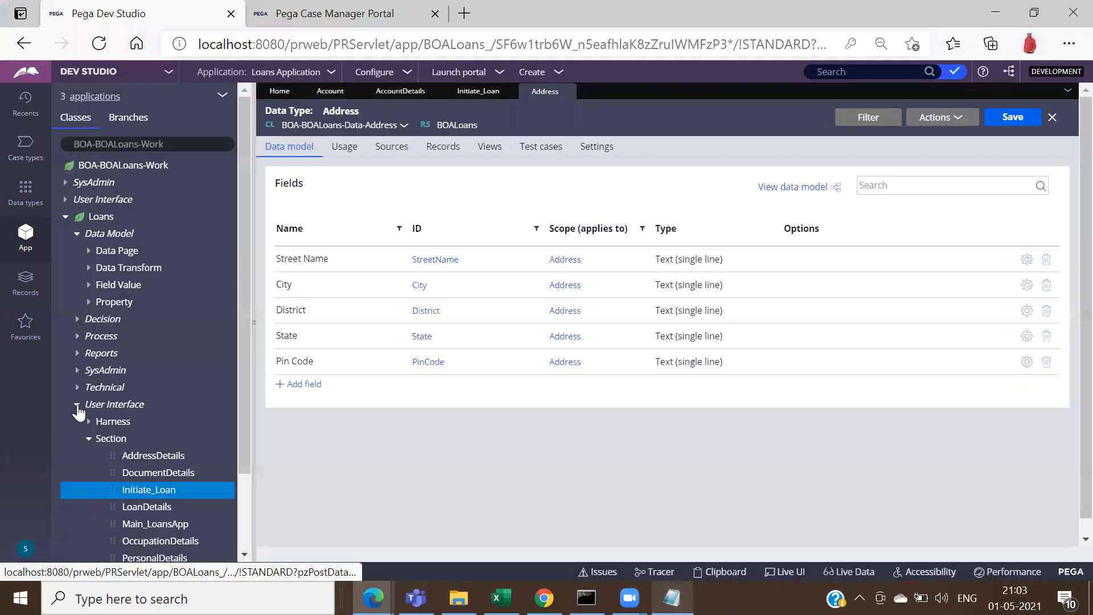
left_click(77, 406)
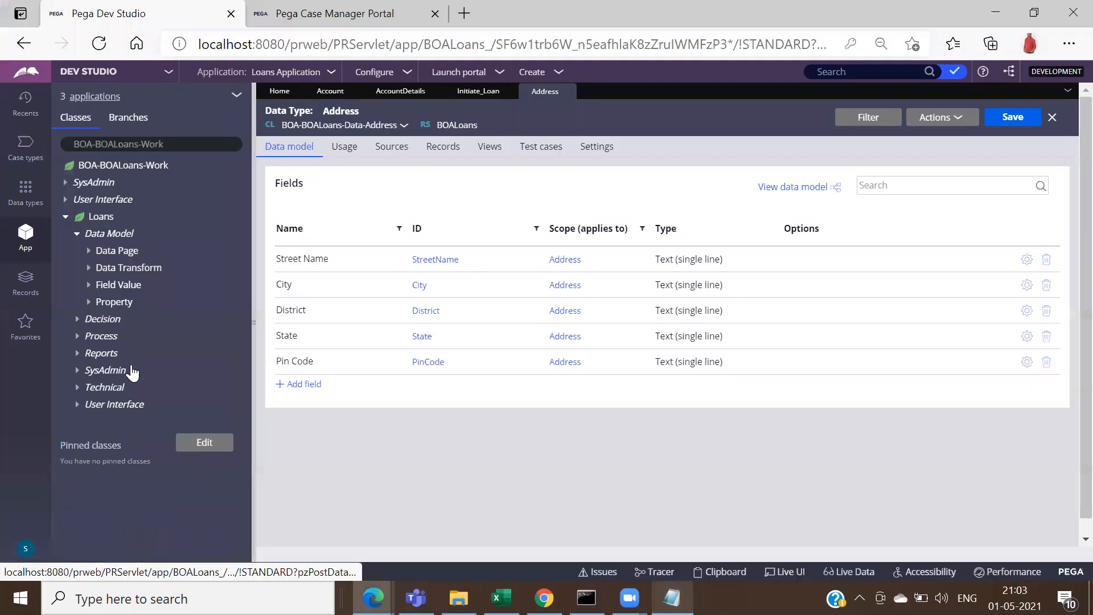
Step: Create and open a new property labelled AddressDetails in the Loans class
left_click(101, 218)
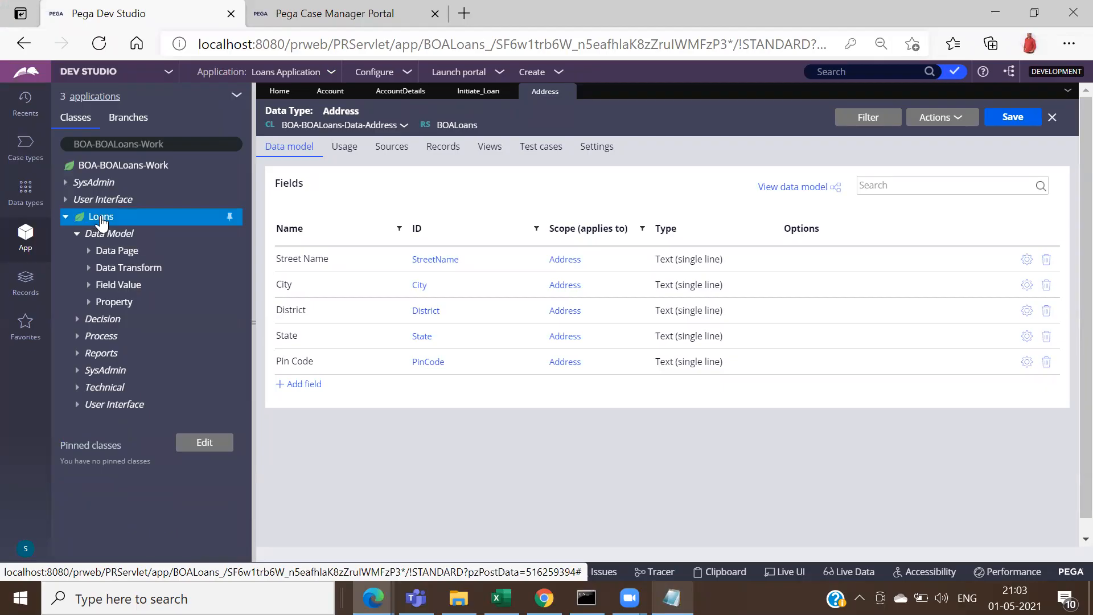
right_click(101, 218)
mouse_move(158, 235)
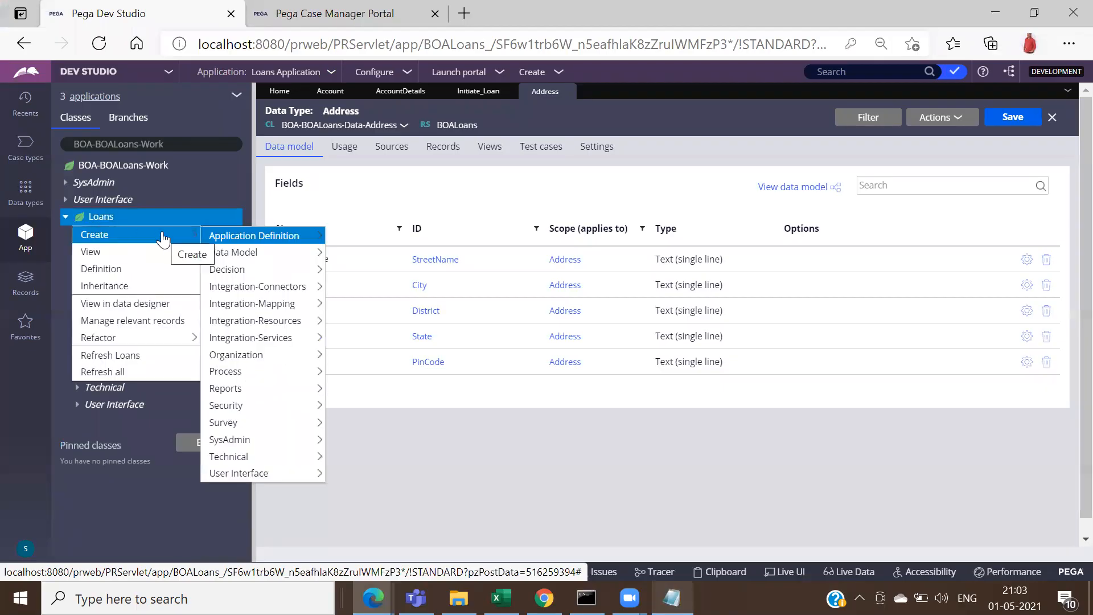
mouse_move(308, 255)
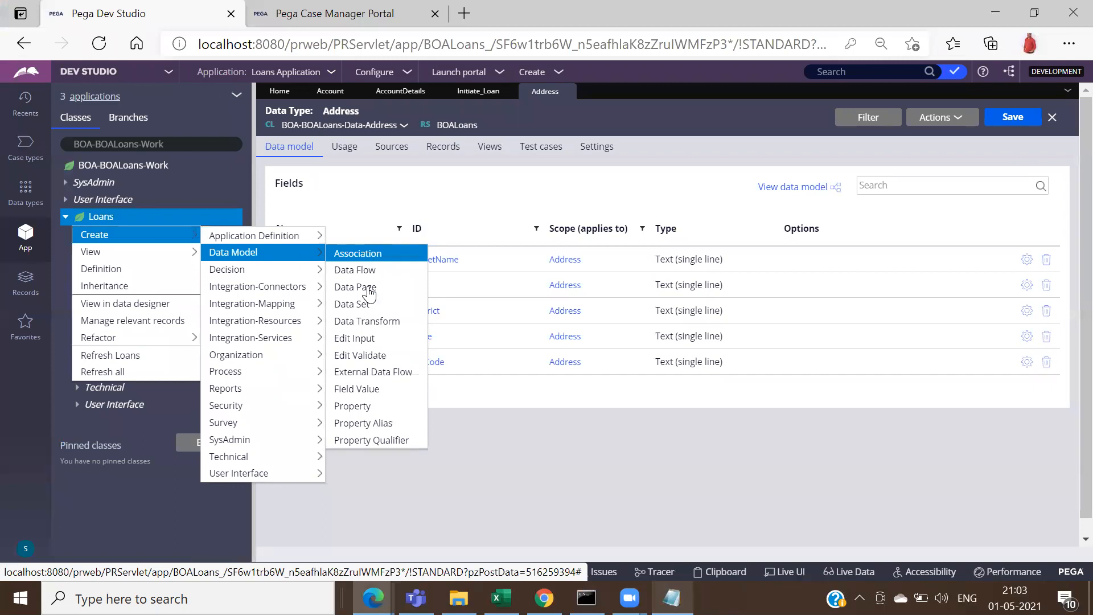
left_click(364, 406)
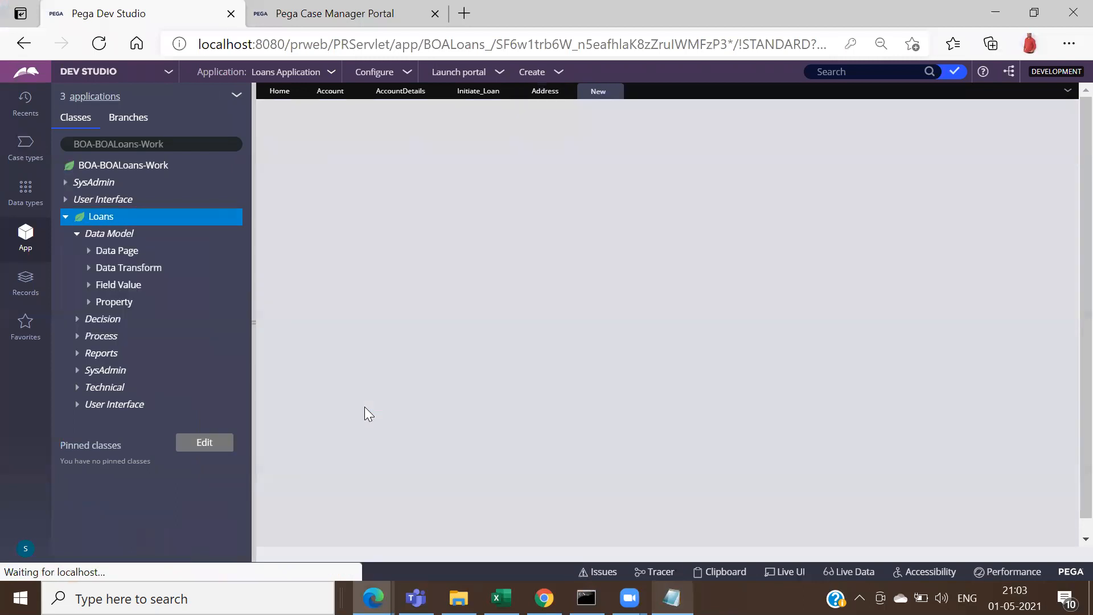
left_click(391, 204)
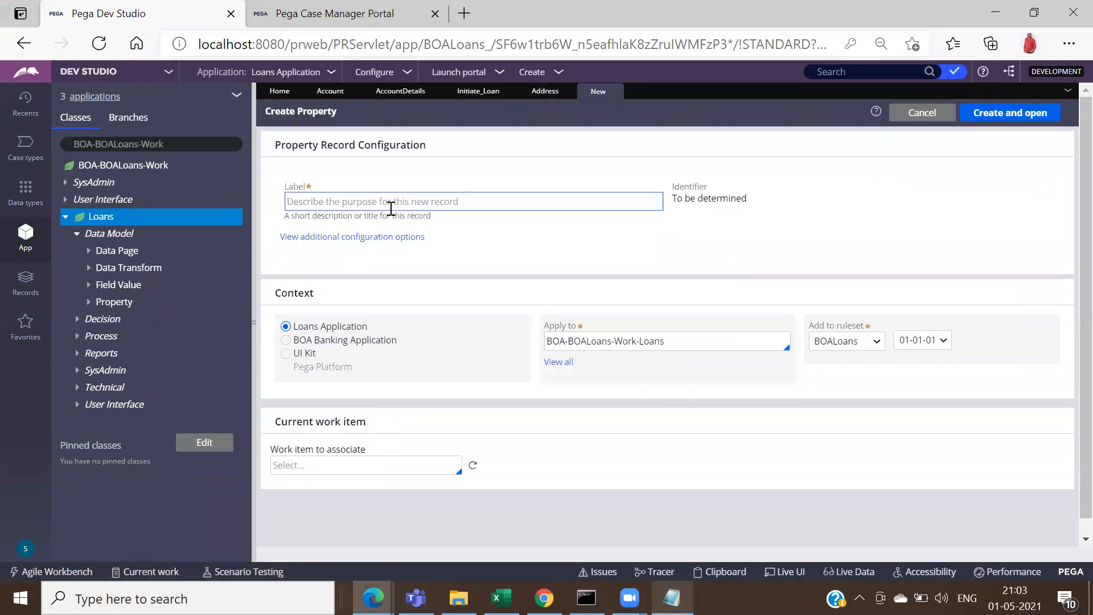
type("Address")
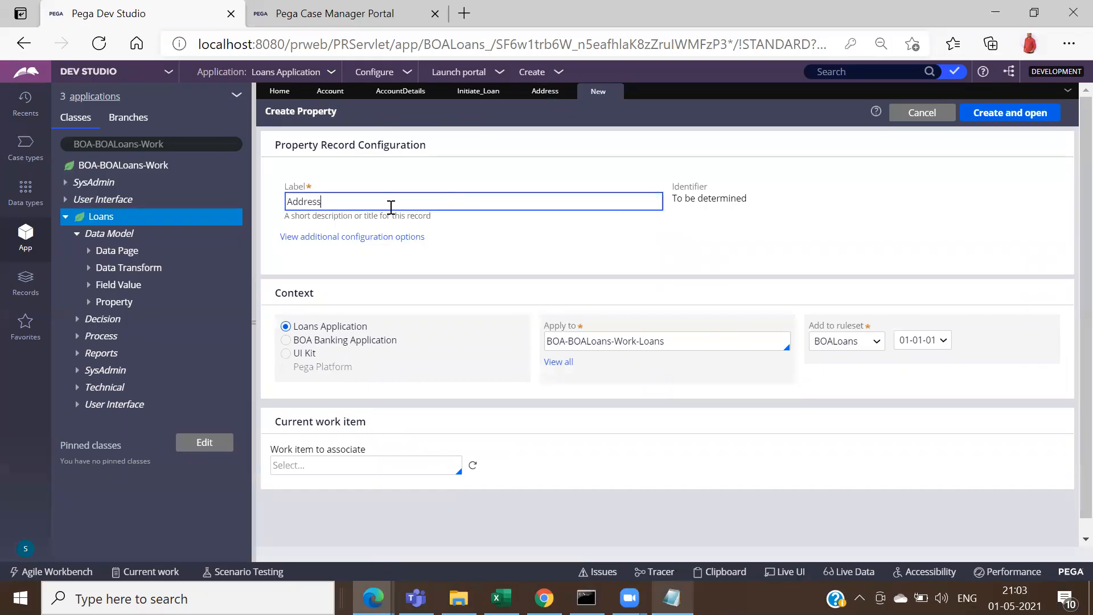
type("Details")
left_click(543, 246)
left_click(991, 118)
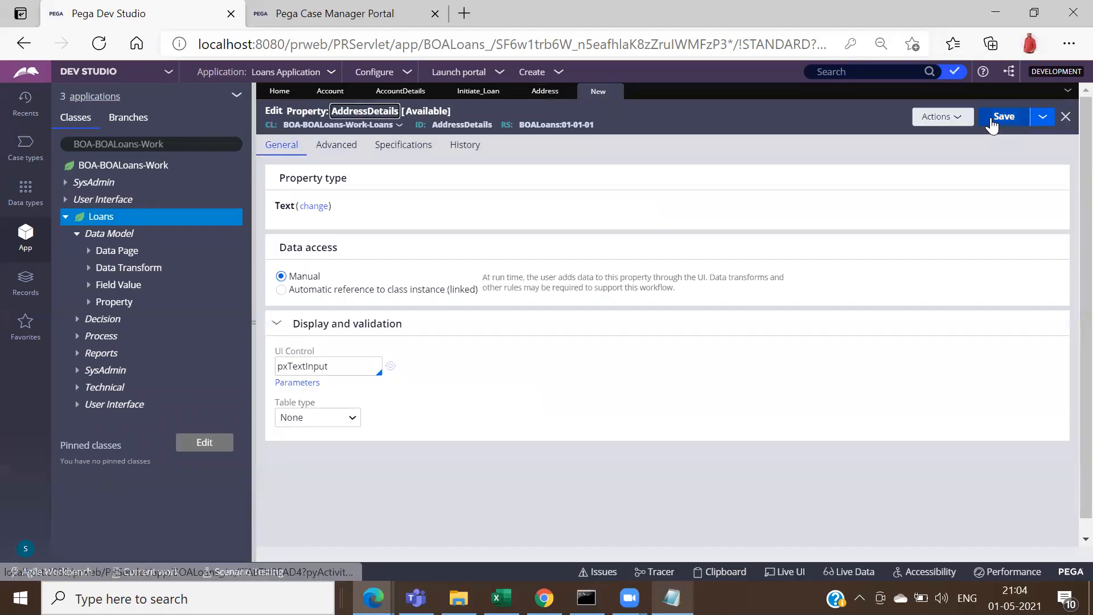
Step: Change the property type of AddressDetails to Page List
left_click(315, 207)
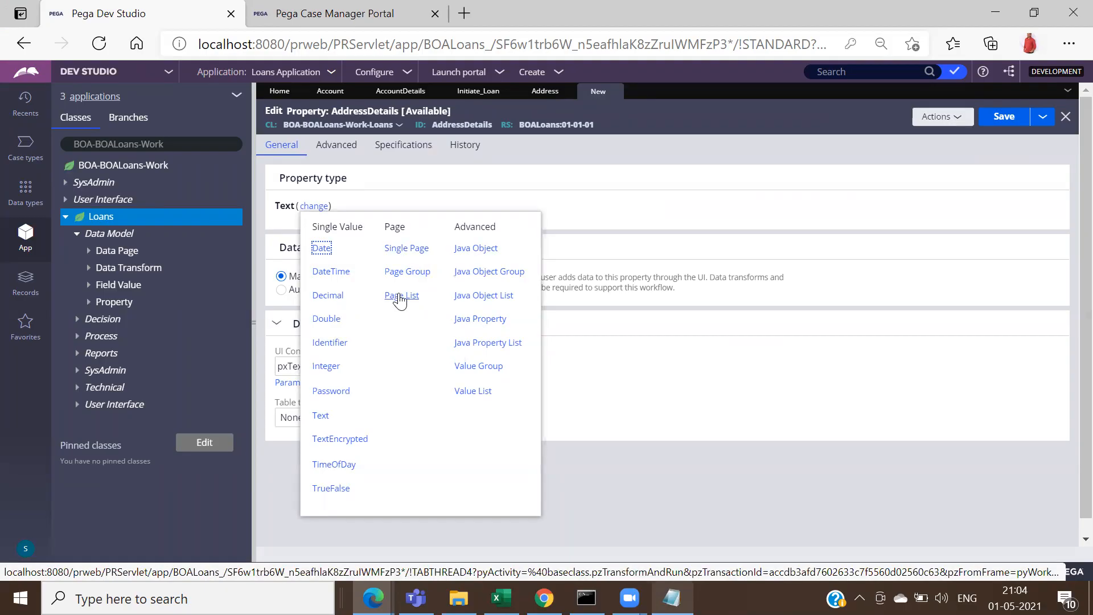
left_click(400, 296)
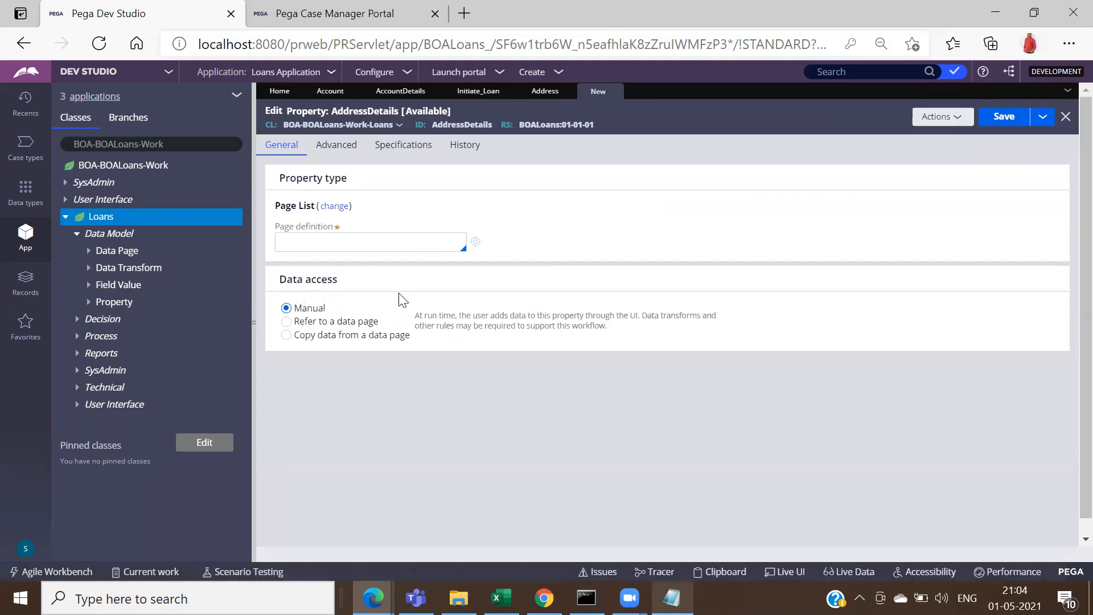
Step: Set the page definition of AddressDetails to BOA-BOALoans-Data-Address, copied from the Address data type, and save the property
left_click(311, 244)
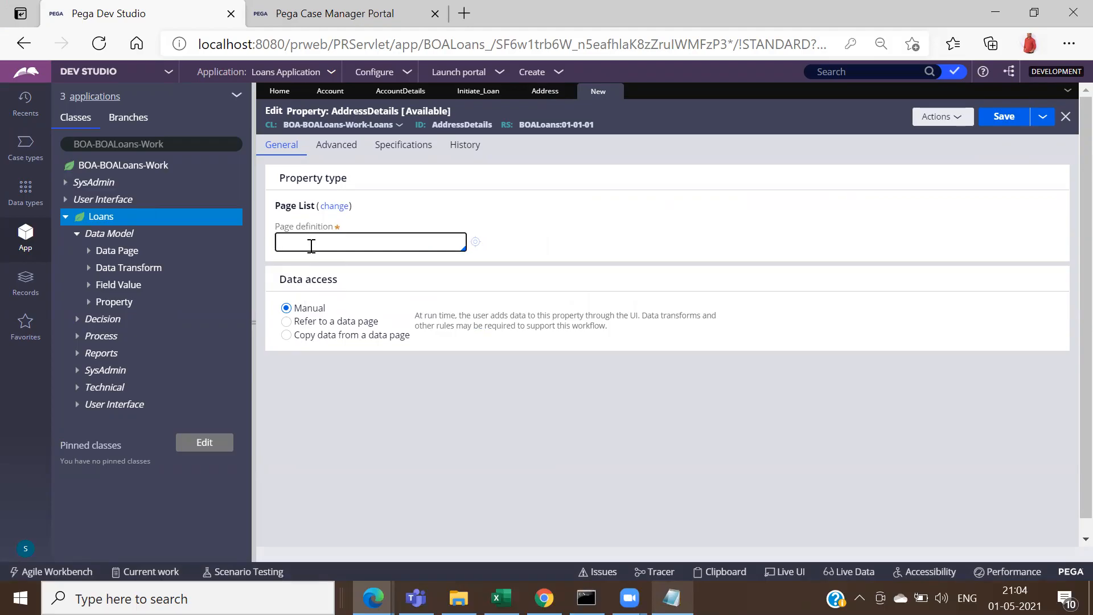
left_click(544, 91)
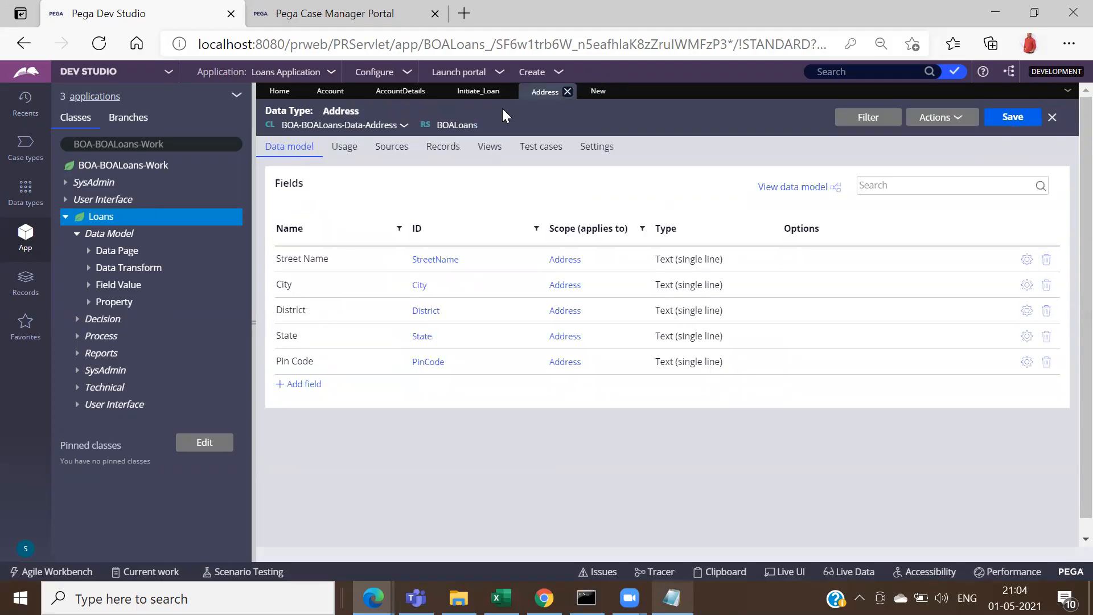
left_click(403, 127)
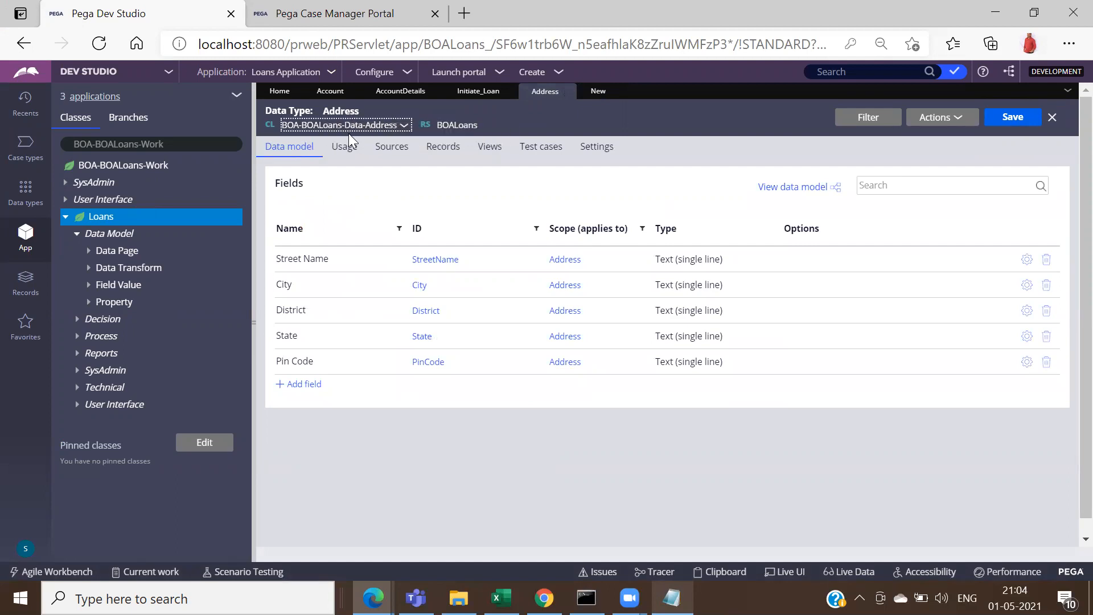
left_click_drag(279, 125, 386, 130)
key("ctrl+c")
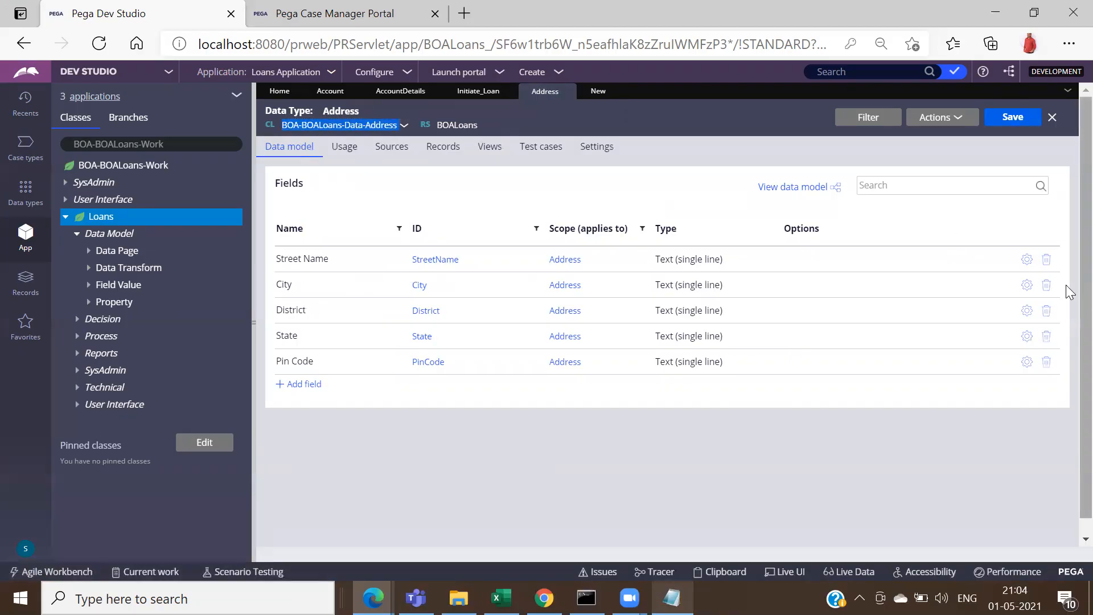
left_click(596, 93)
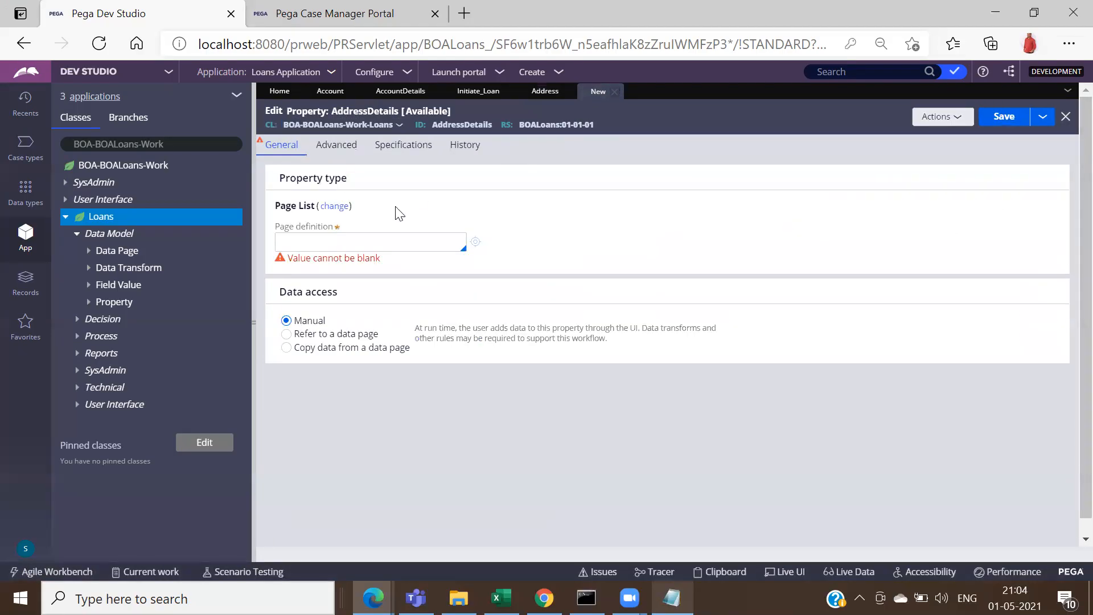
left_click(329, 237)
key("ctrl+v")
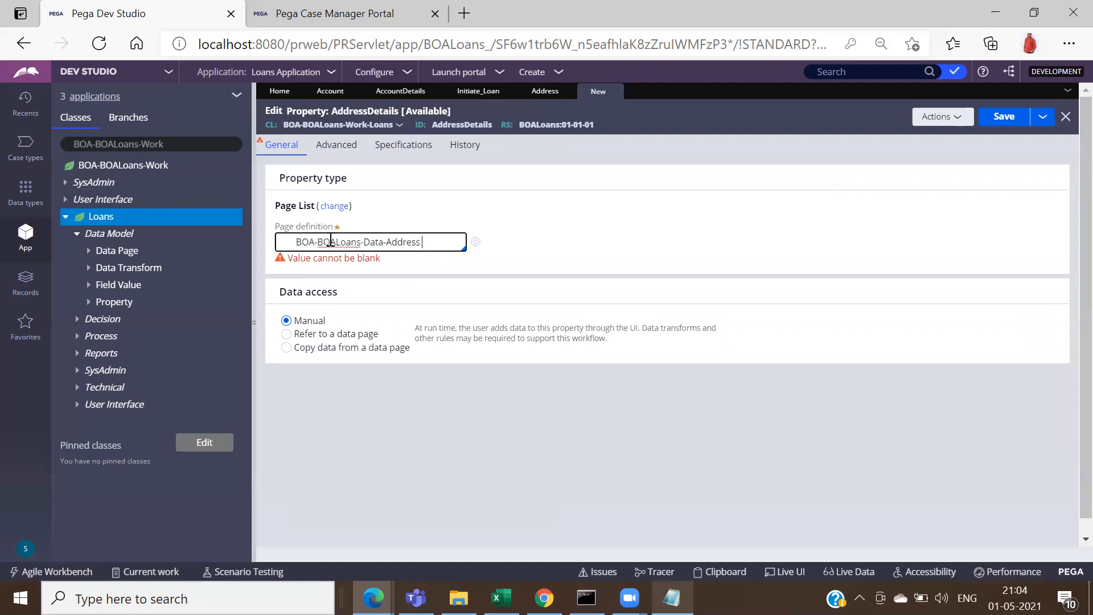
left_click(296, 241)
key("BackSpace")
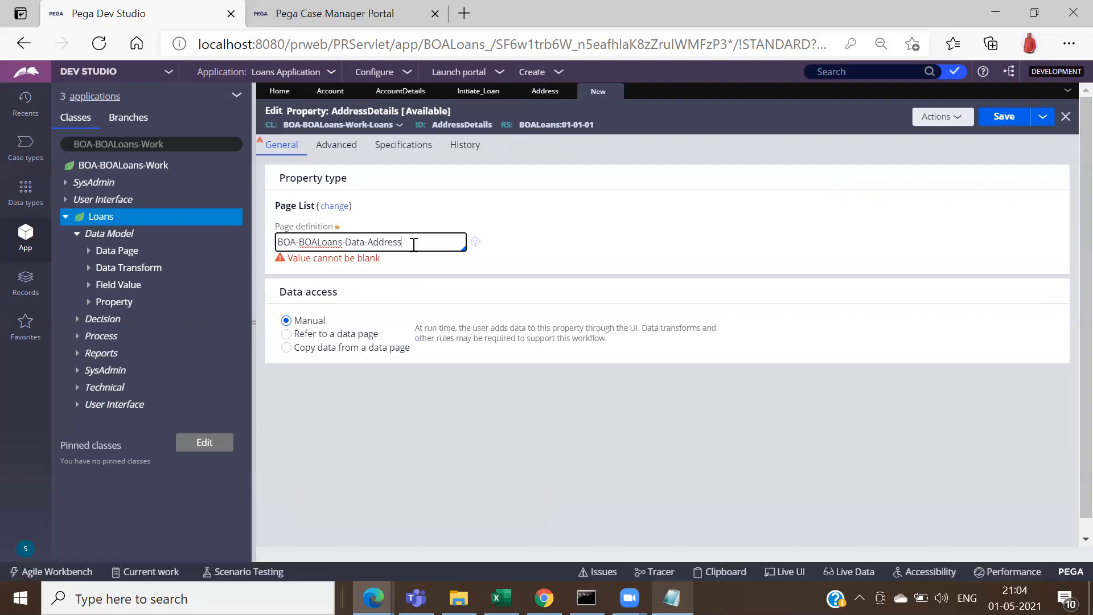
left_click(1000, 122)
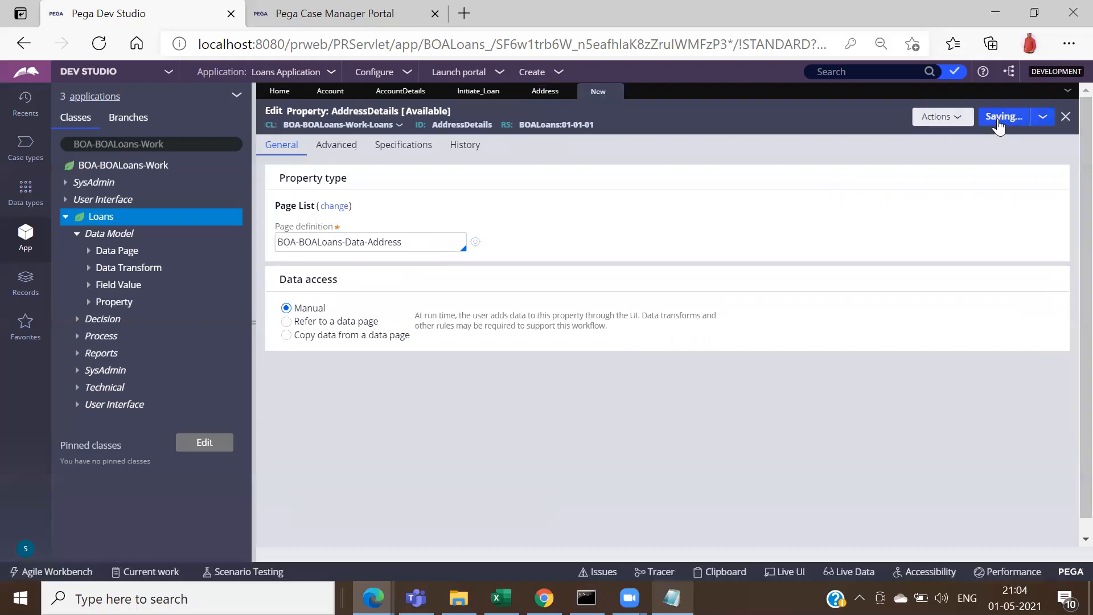
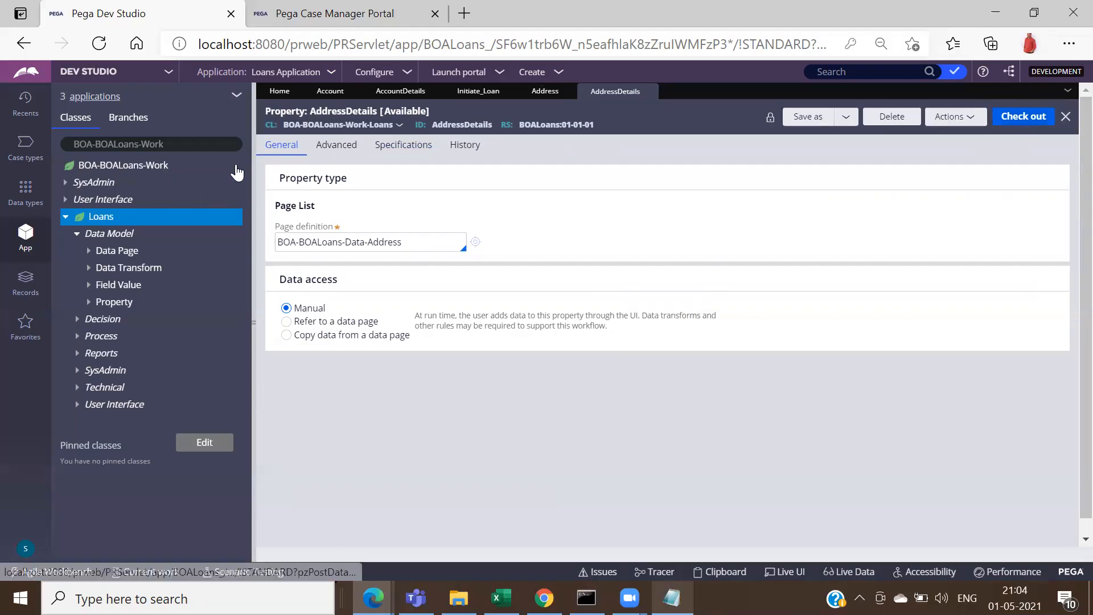
Step: Refresh the App Explorer and examine the fields under AddressDetails in the Loans class's properties
left_click(237, 96)
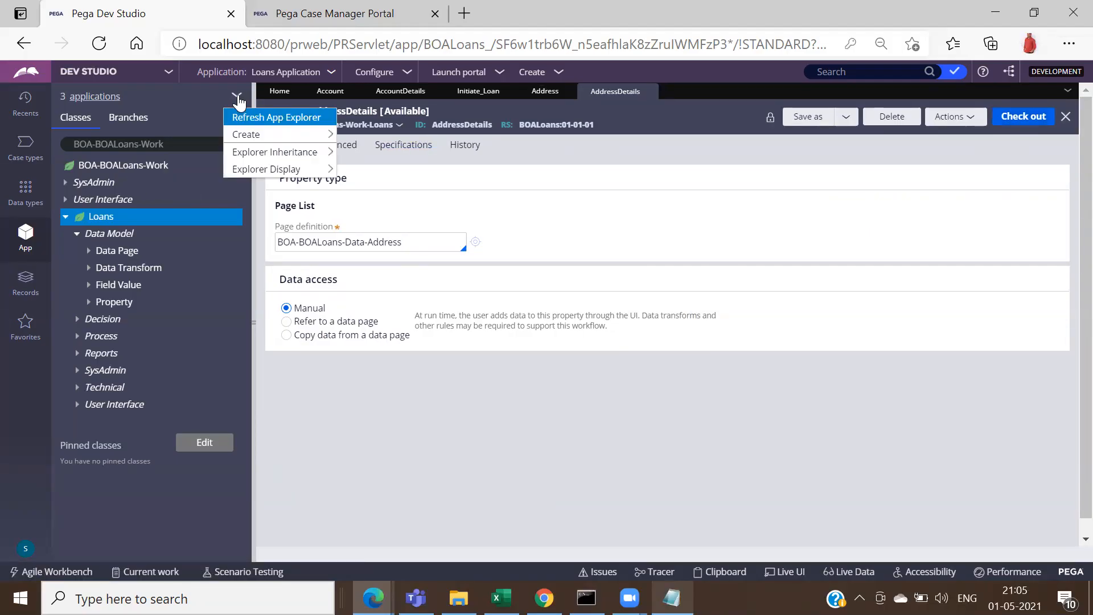
left_click(247, 119)
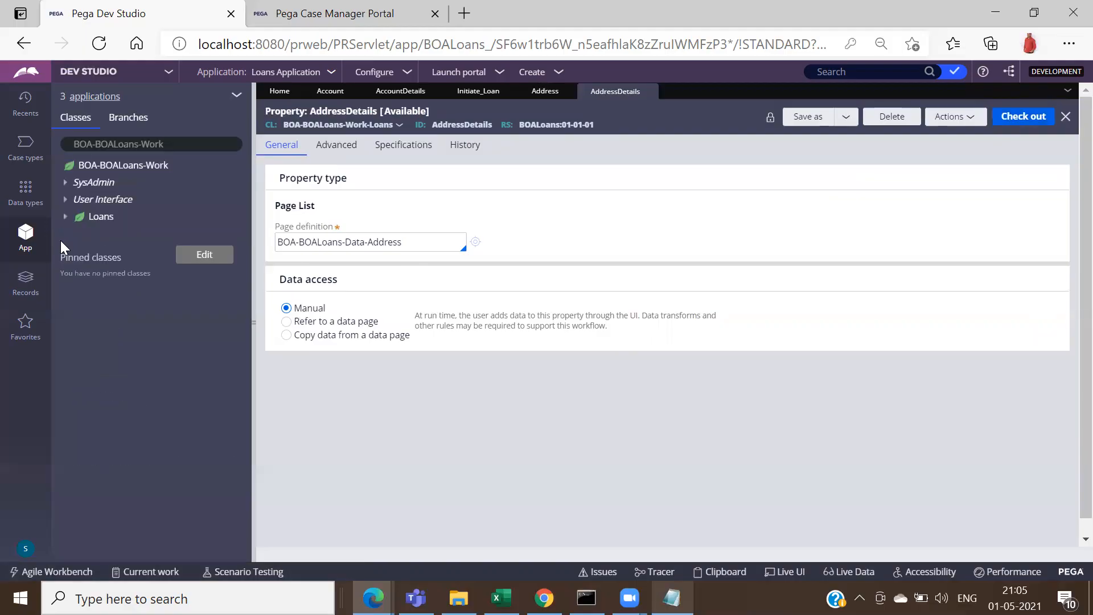
left_click(65, 218)
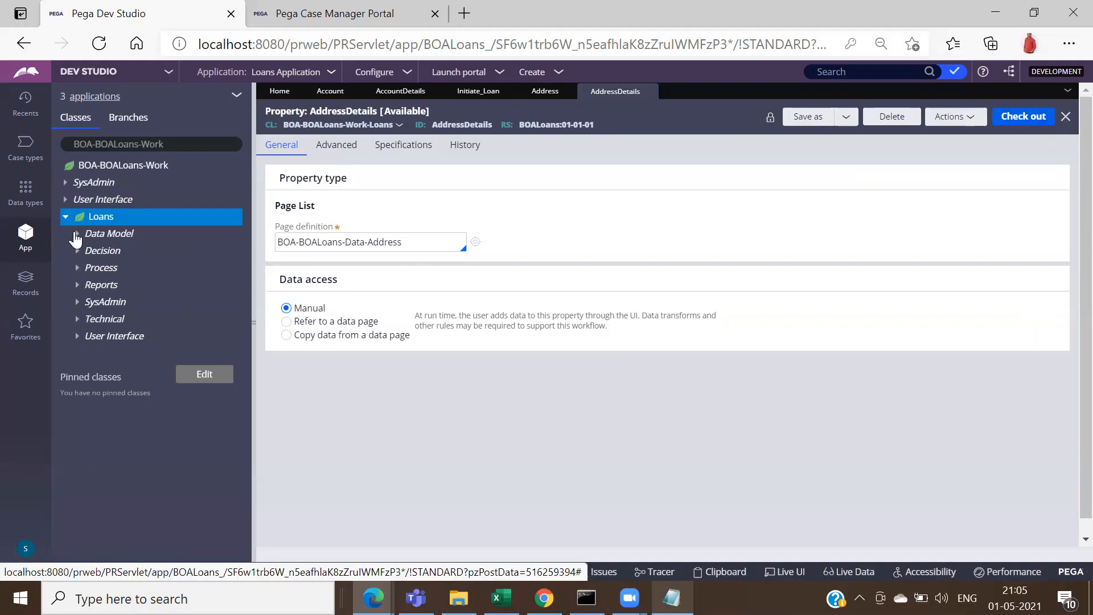
left_click(76, 234)
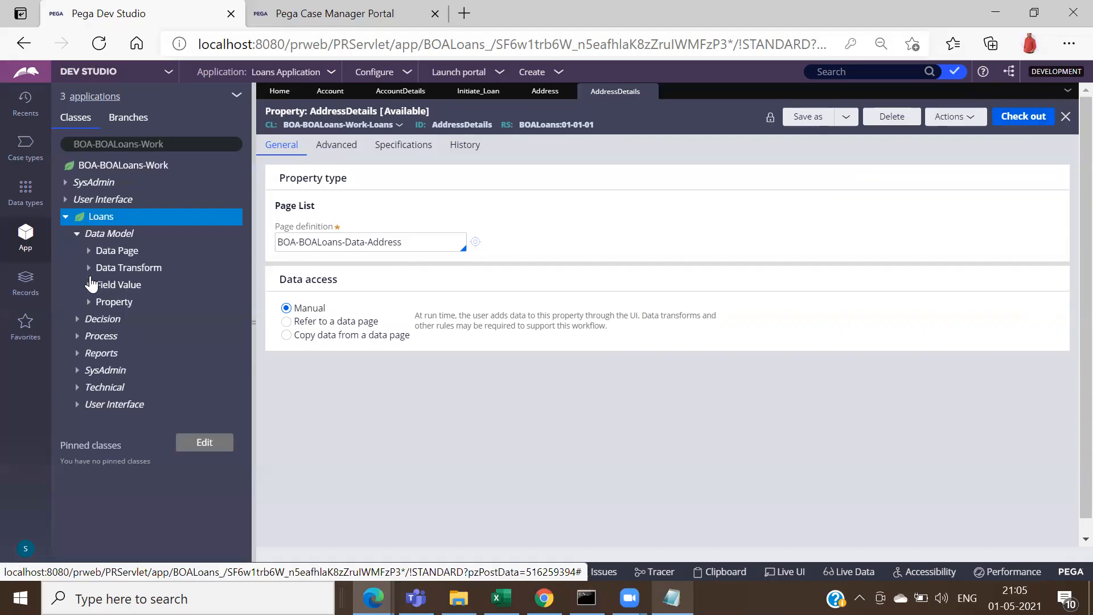
left_click(89, 303)
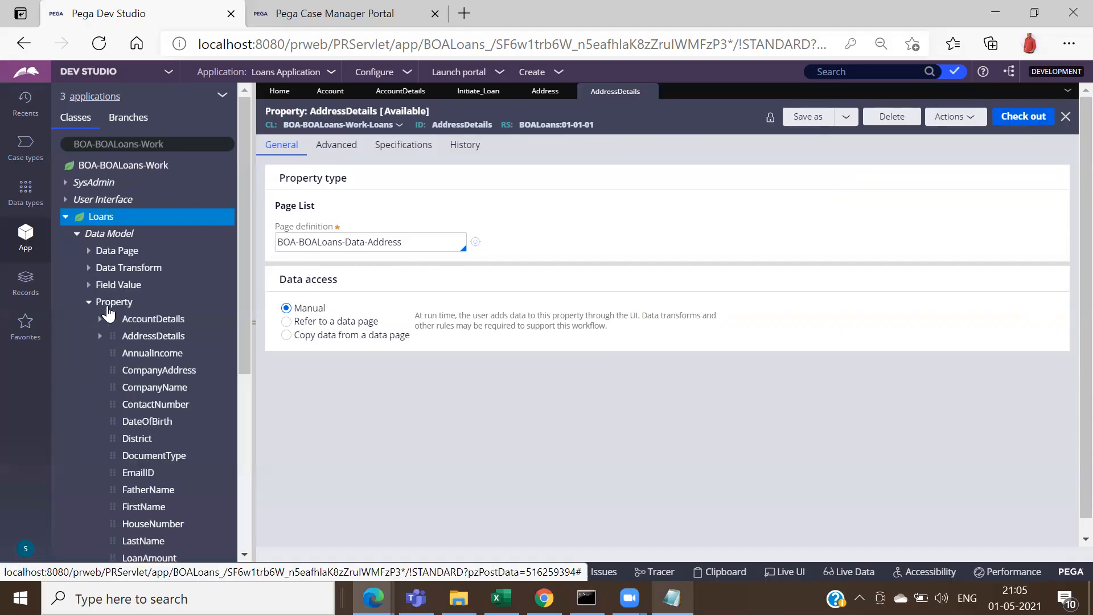
left_click(100, 337)
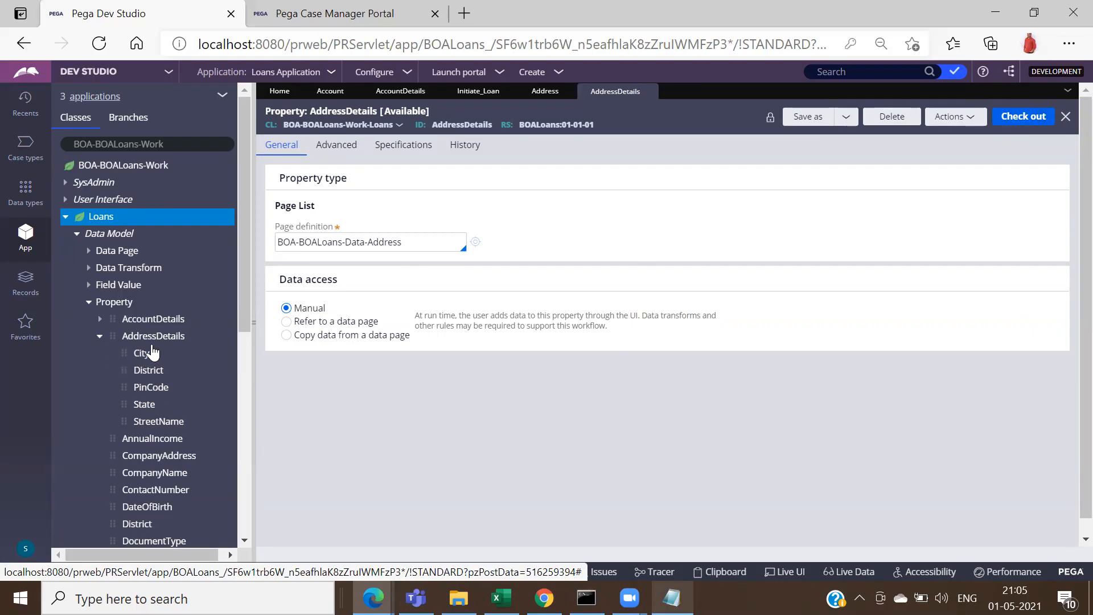
left_click(101, 336)
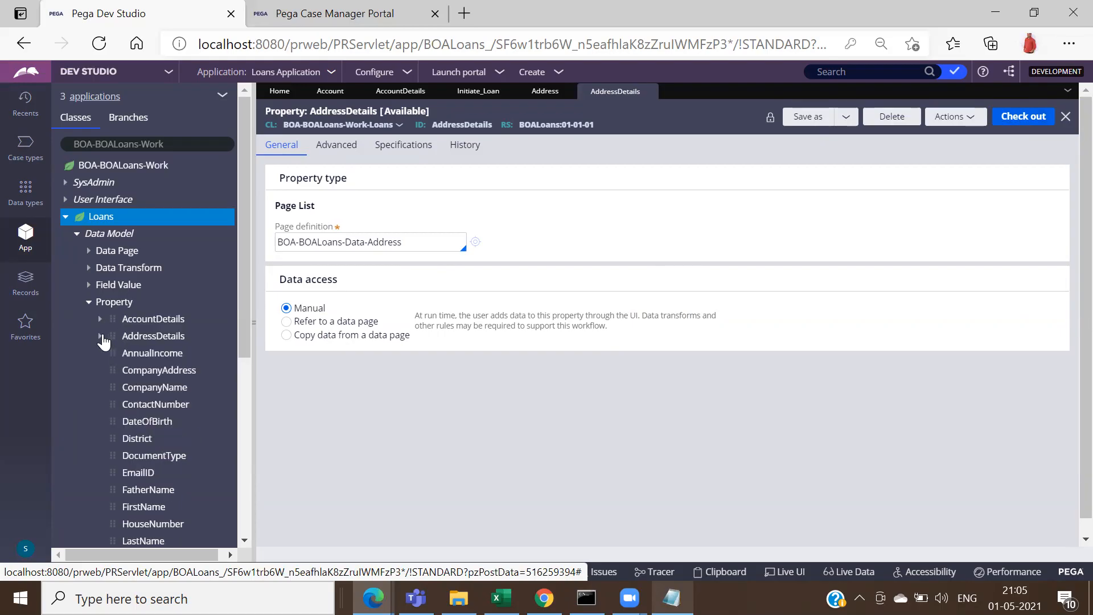
Step: Delete the Old Screen - Address Details layout from the Initiate_Loan section
left_click(472, 94)
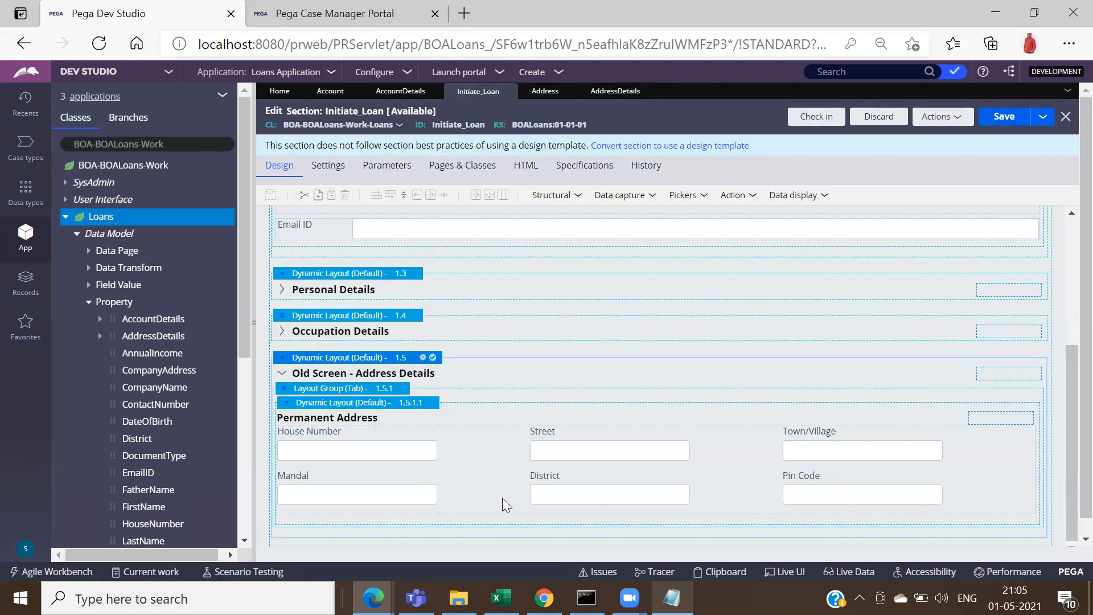
right_click(283, 359)
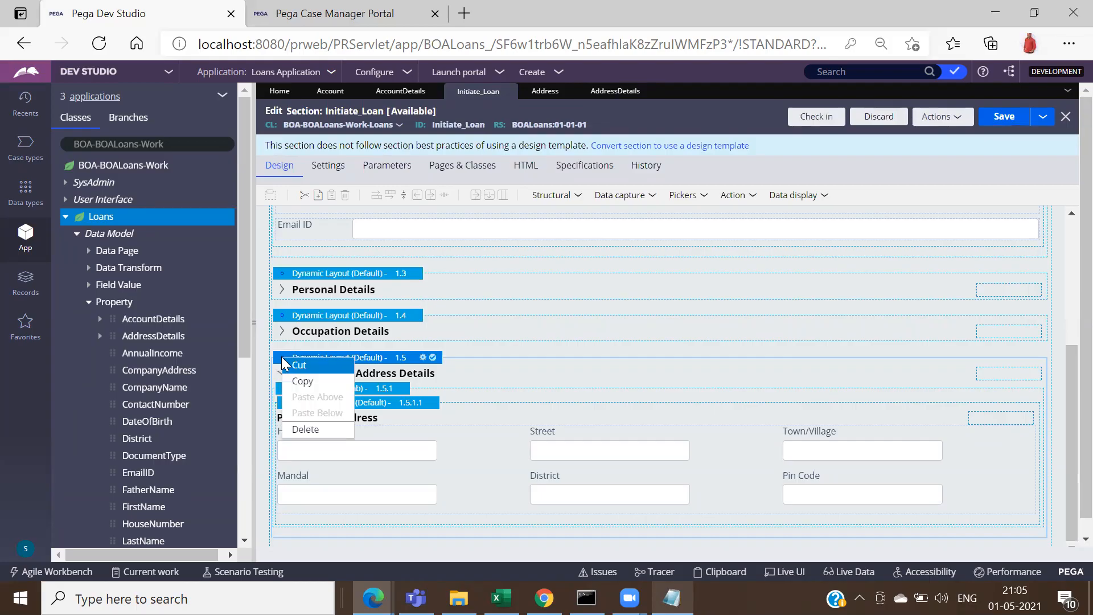
left_click(307, 430)
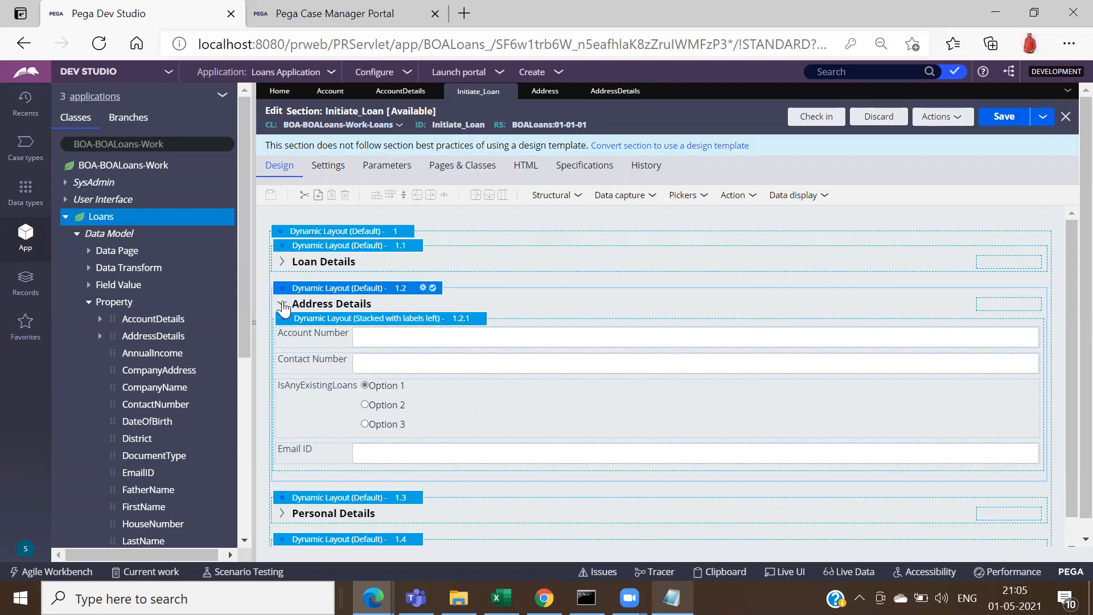
Step: Change the title of dynamic layout 1.2 in the Initiate_Loan section to Account Details
left_click(423, 288)
double_click(700, 330)
type("Account Details")
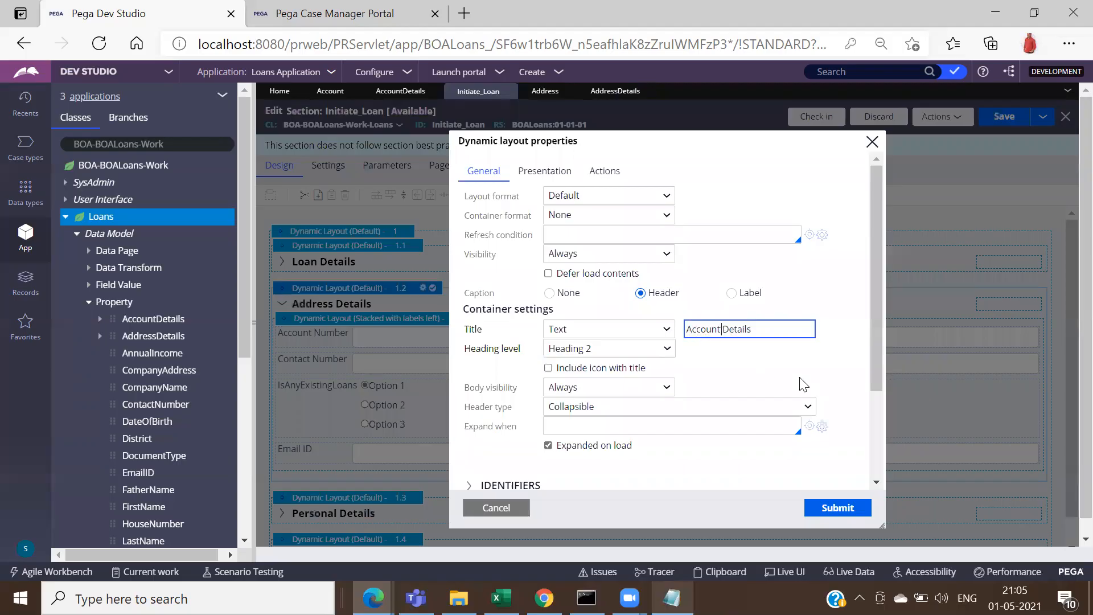
left_click(831, 506)
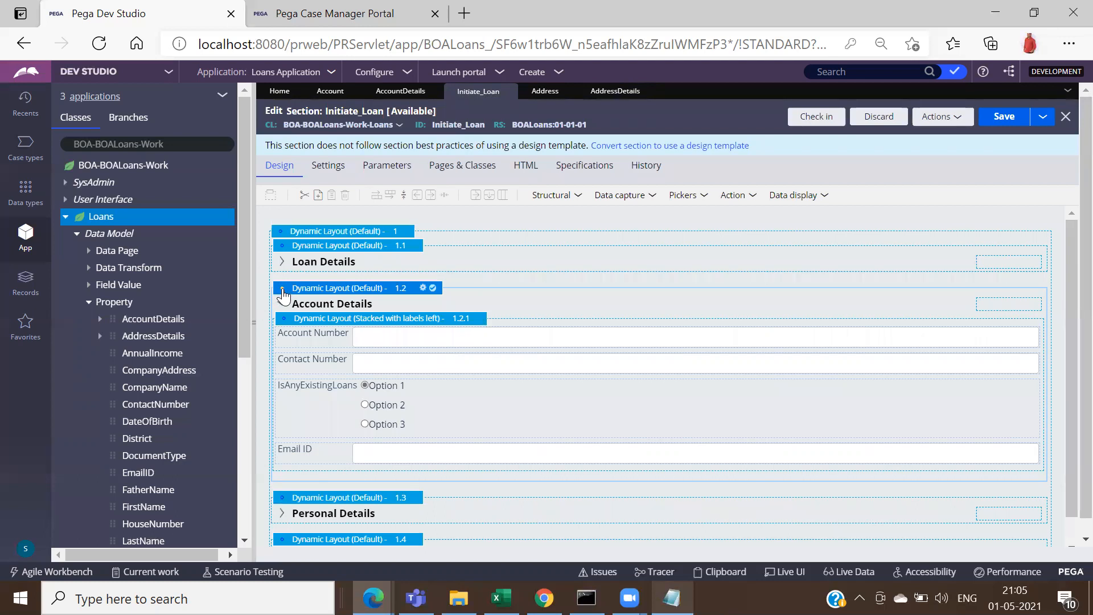
Step: Copy the Account Details layout and paste the duplicate directly below it
right_click(282, 288)
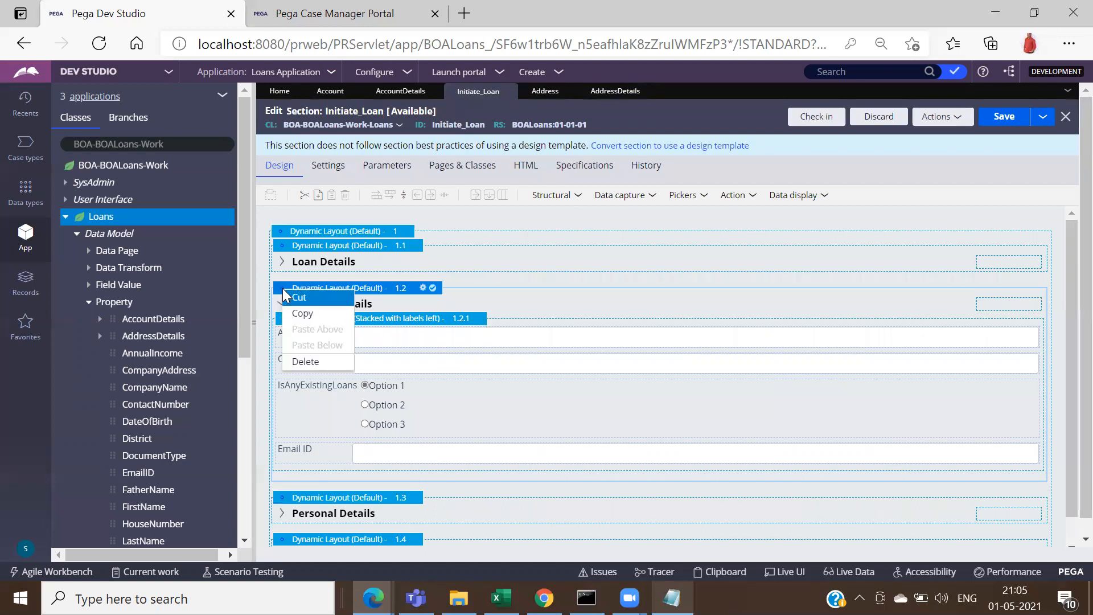
left_click(315, 320)
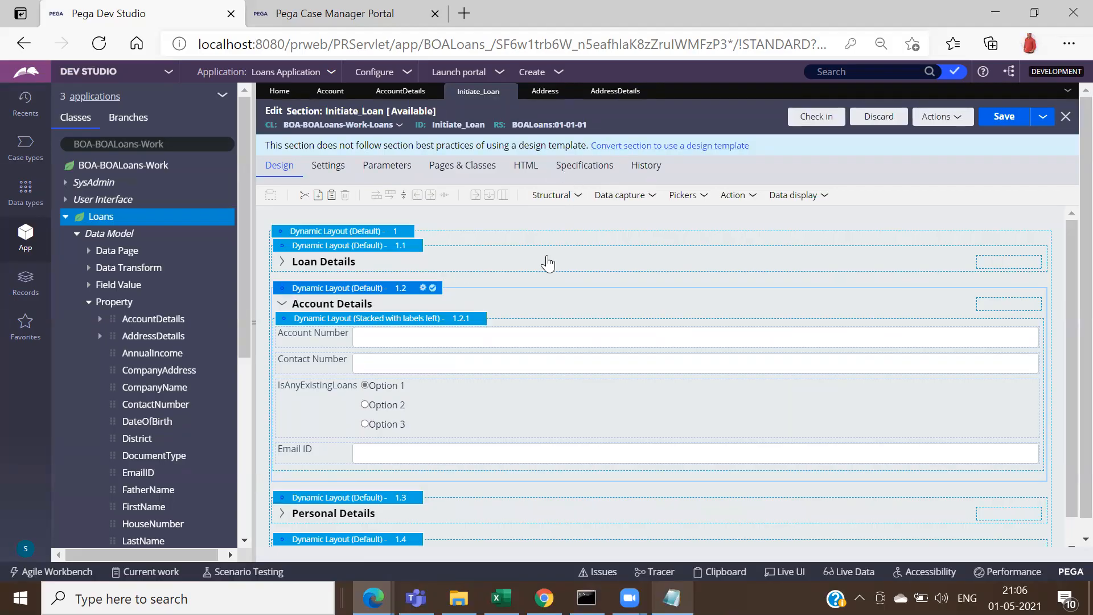
right_click(283, 297)
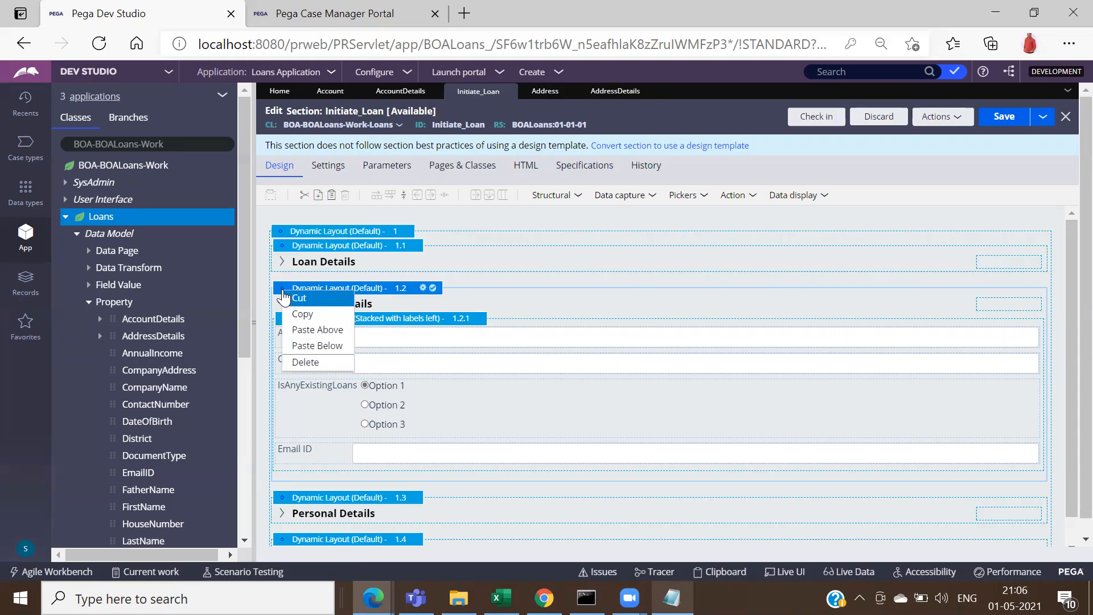
left_click(309, 317)
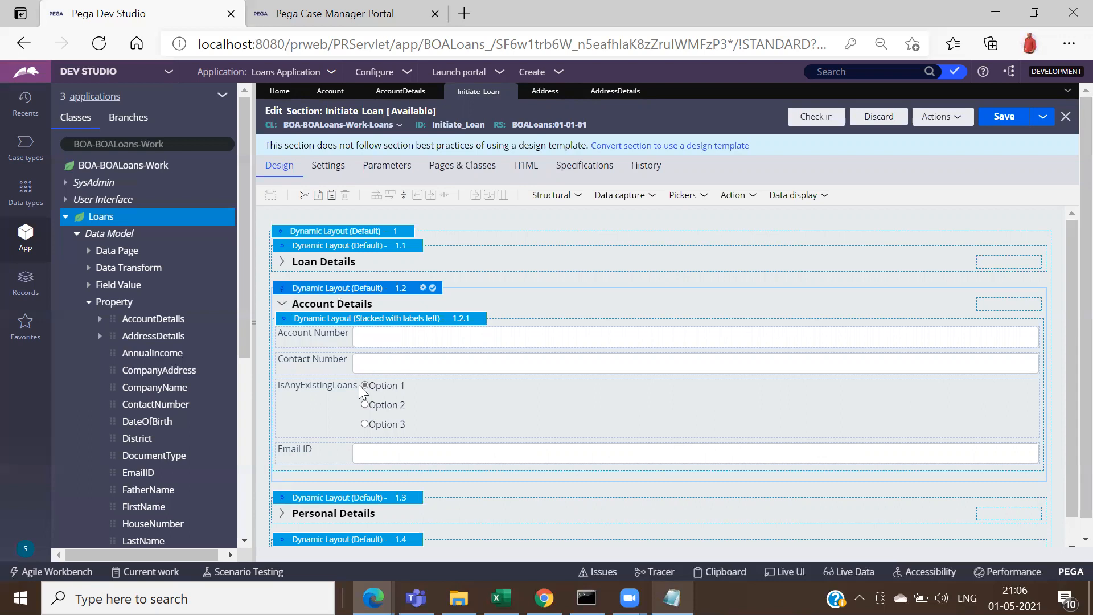
right_click(283, 294)
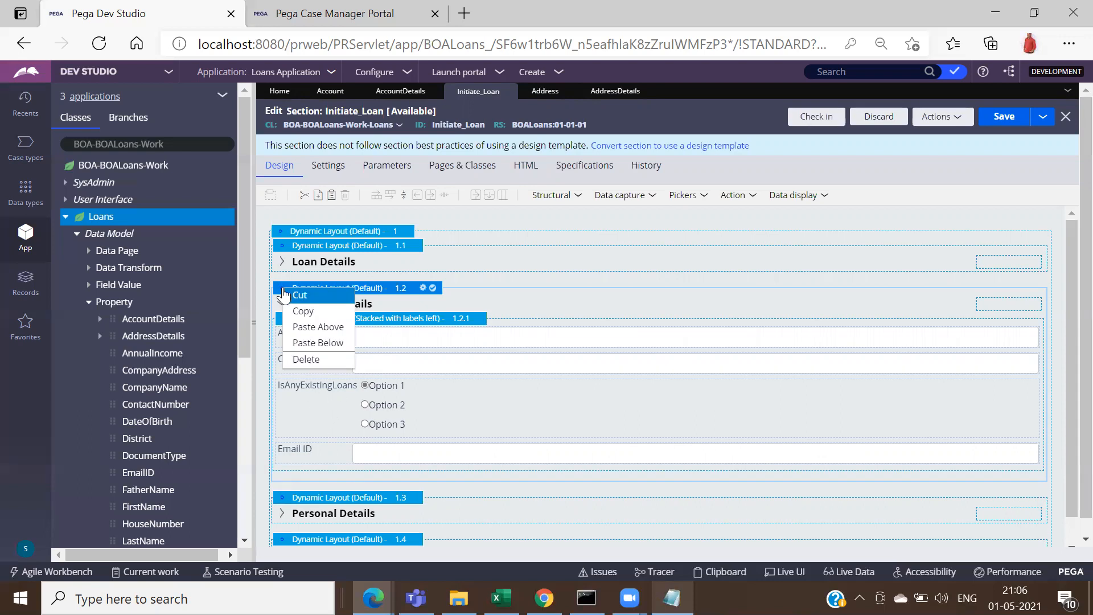
left_click(335, 344)
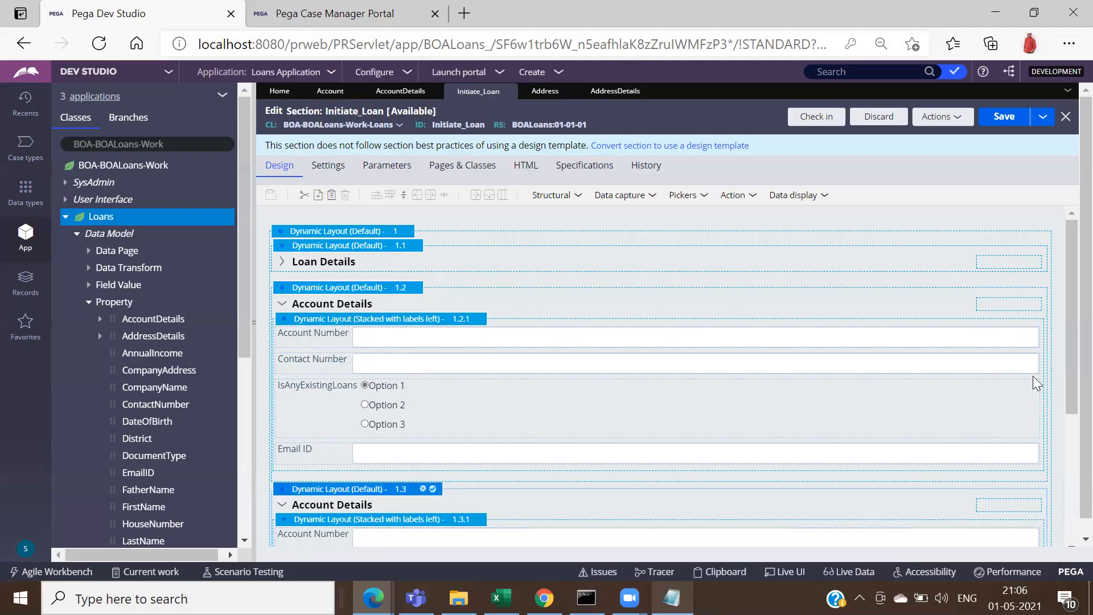
Step: Change the title of the duplicated Account Details layout to Address Details
left_click_drag(1067, 390, 1066, 479)
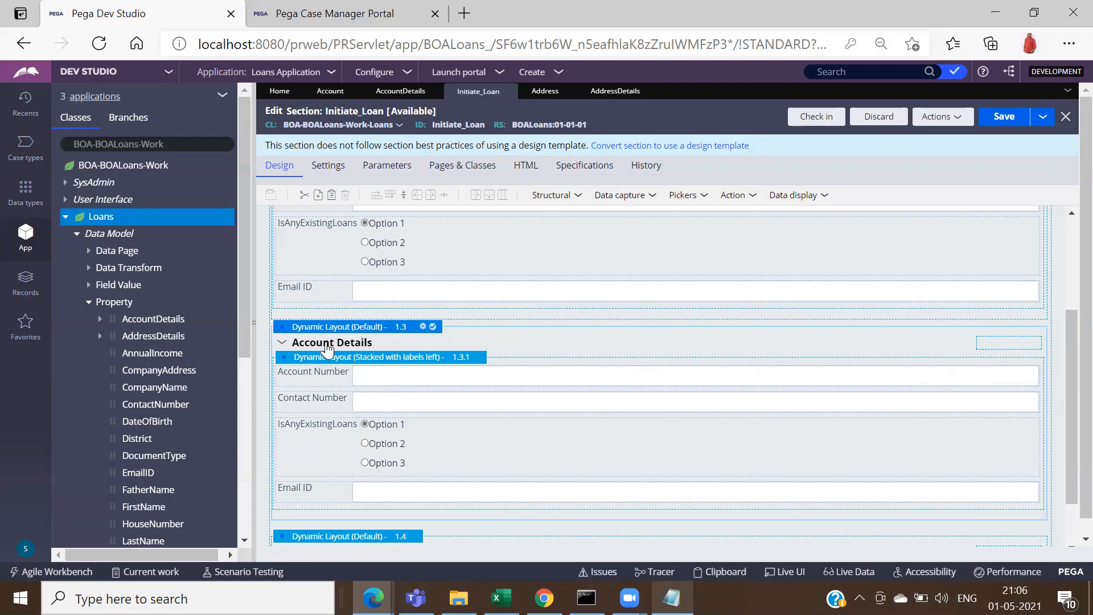
left_click(424, 326)
double_click(701, 333)
type("Address De")
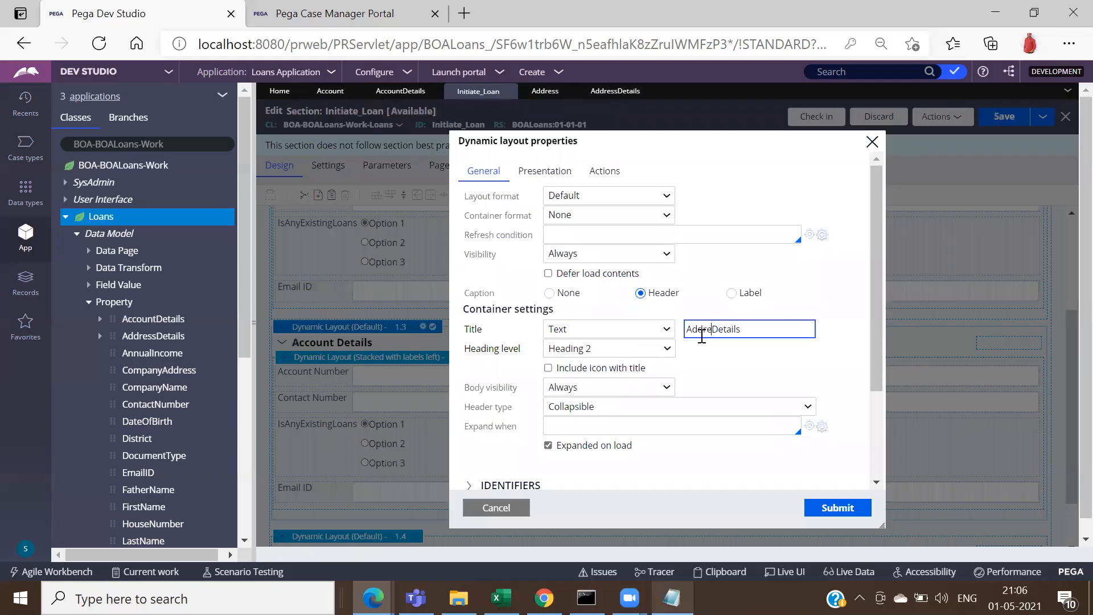
type("tails")
key("Delete")
key("Delete")
key("Delete")
key("Delete")
key("Delete")
left_click(836, 509)
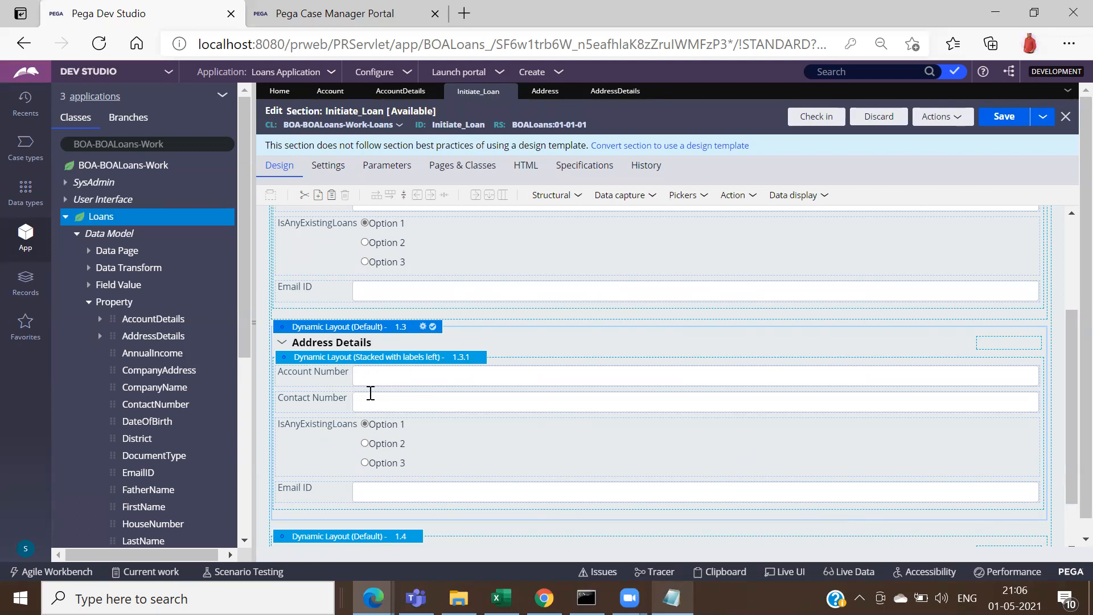
Step: Replace the stacked inner layout of Address Details with a repeating dynamic layout
right_click(284, 363)
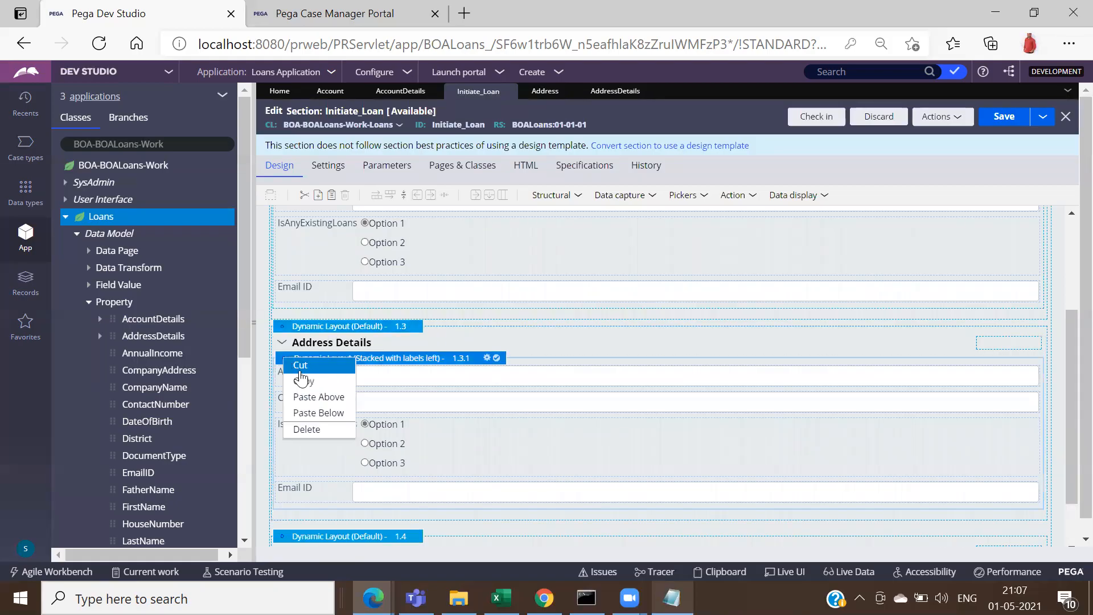
left_click(313, 431)
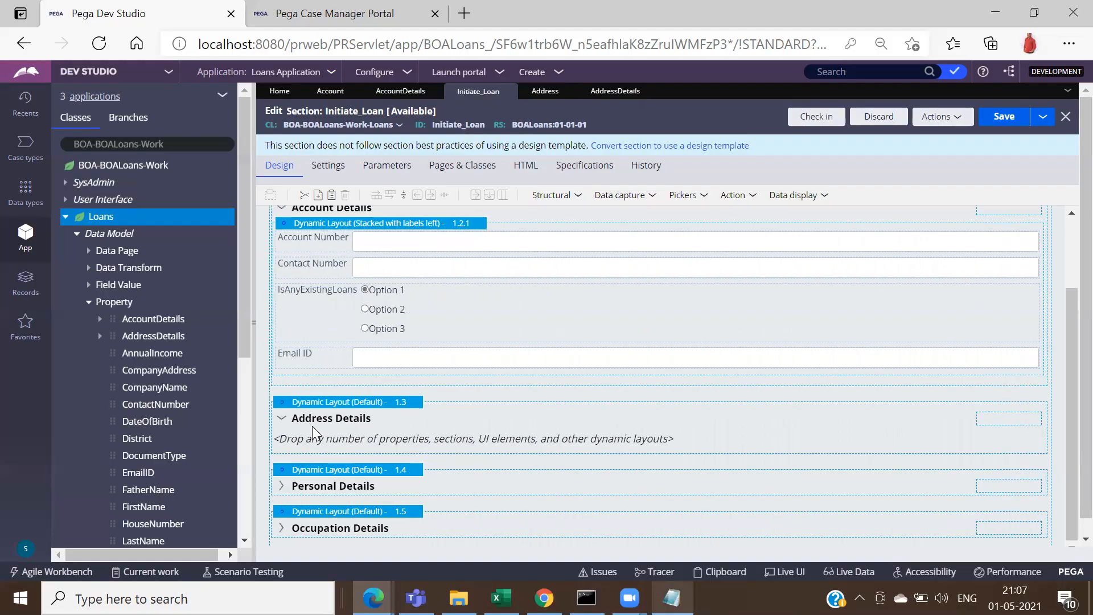
left_click(578, 197)
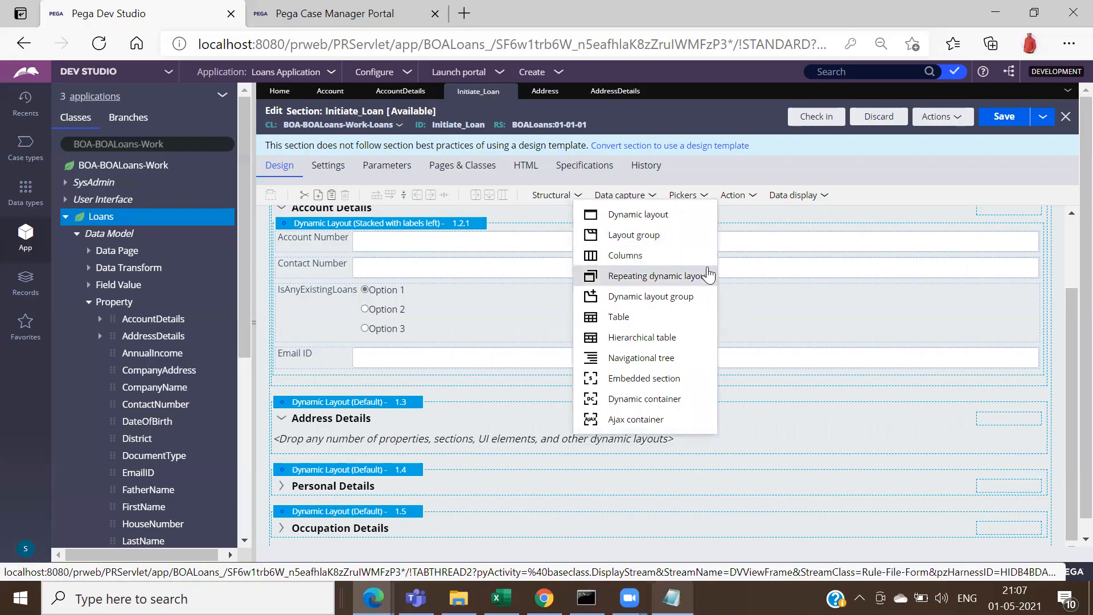
left_click_drag(666, 280, 482, 439)
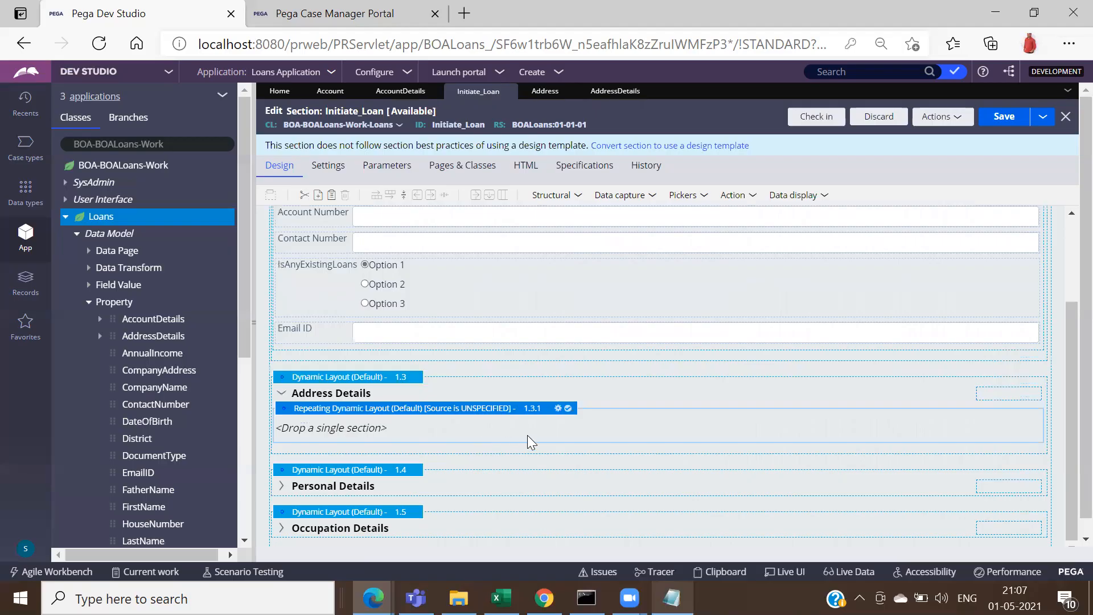
Step: Replace the repeating dynamic layout inside the Address Details layout with a table
left_click(578, 200)
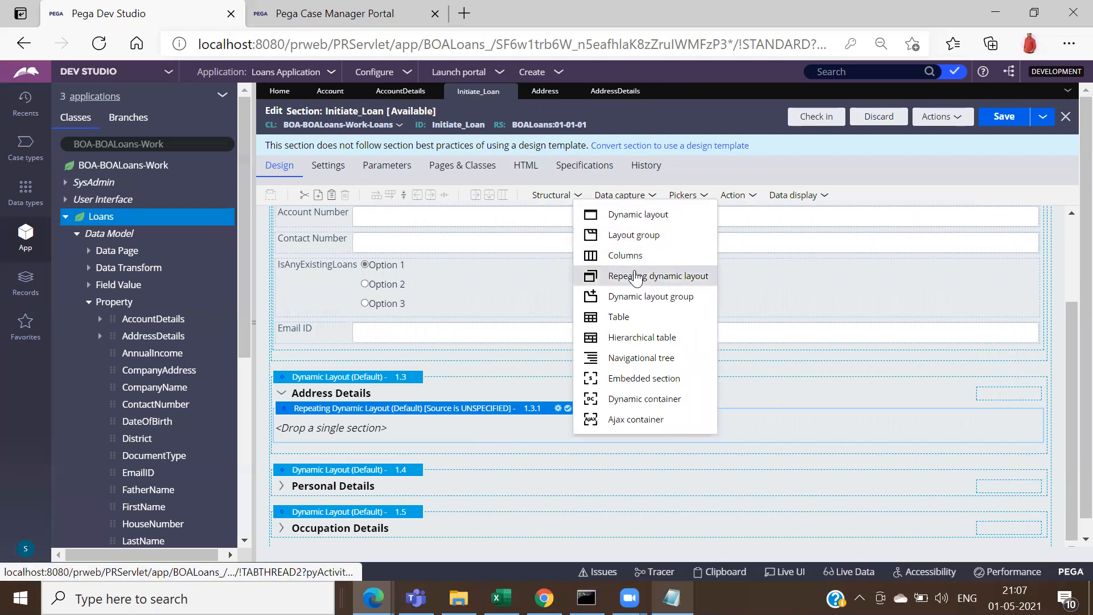
right_click(286, 420)
left_click(317, 487)
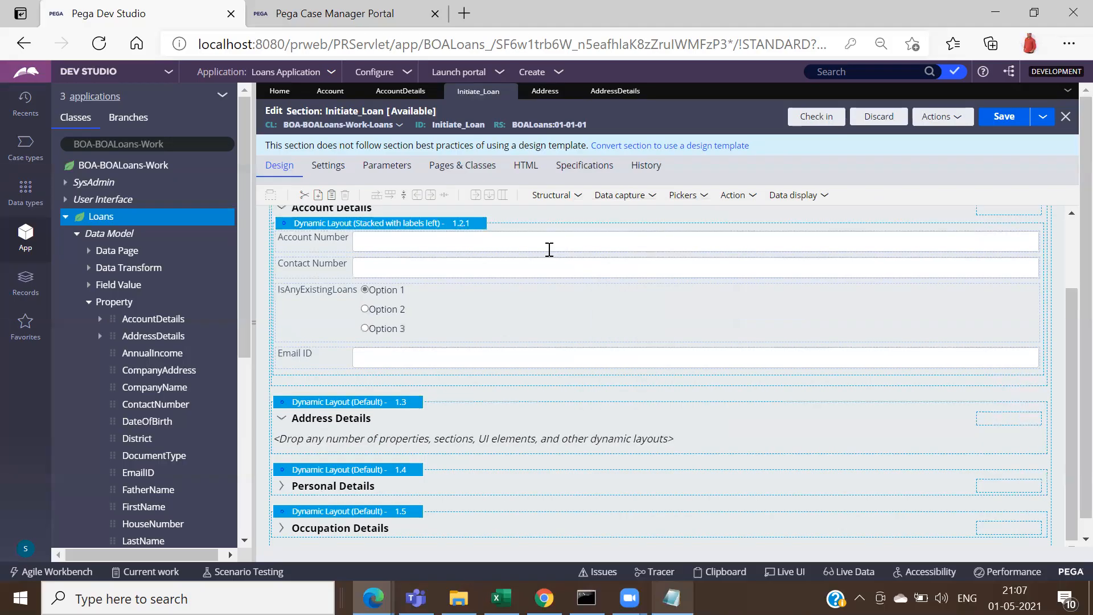
left_click(578, 195)
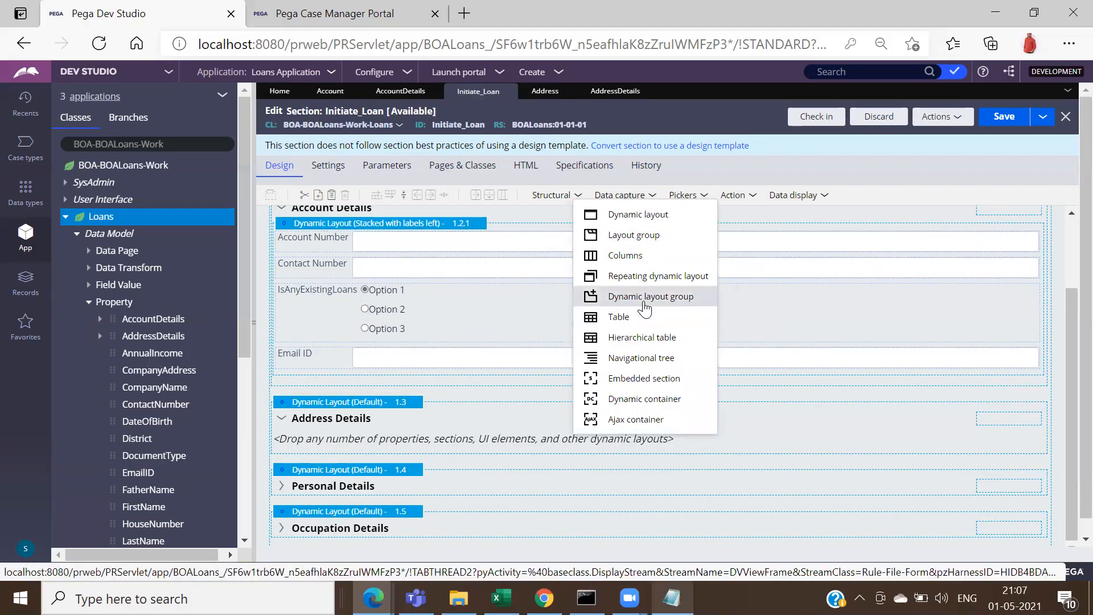
left_click_drag(646, 317, 335, 435)
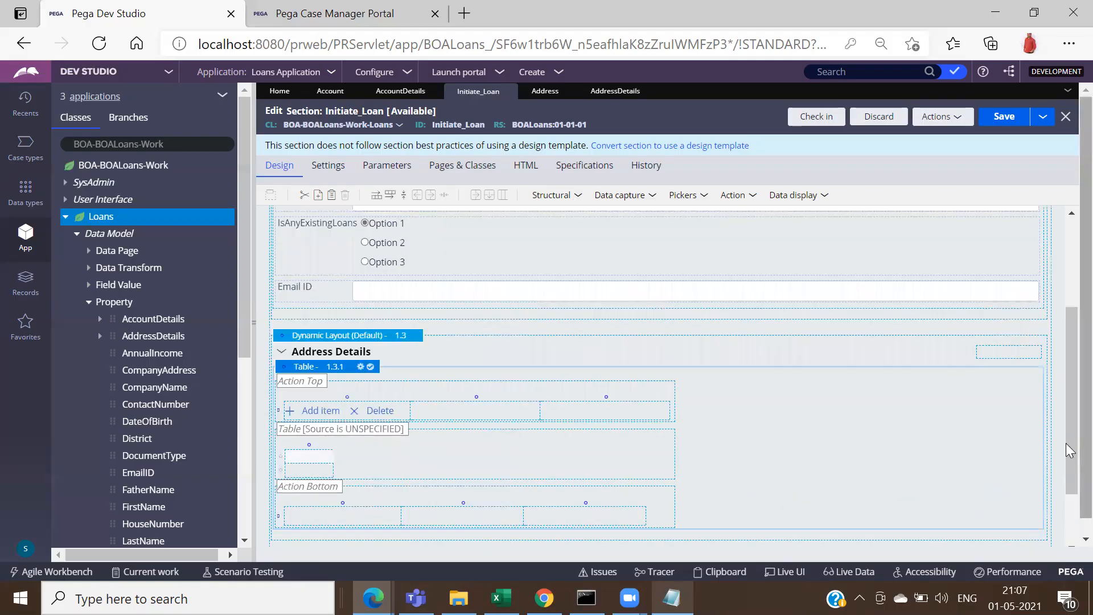
Step: Set the Address Details table's data source to the list property .AddressDetails
left_click_drag(1066, 444, 1067, 487)
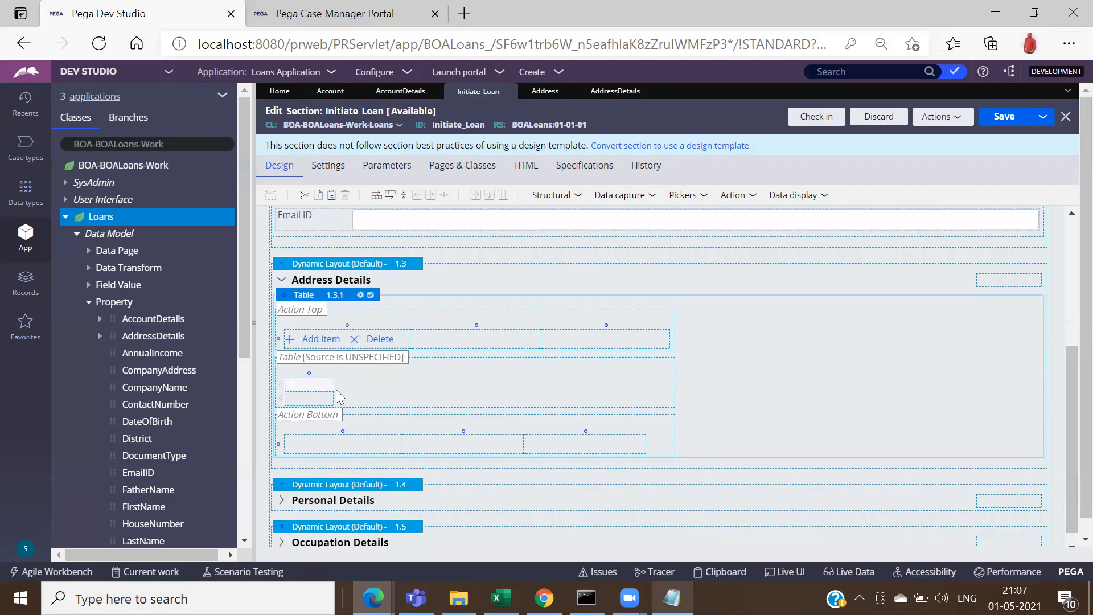
left_click(359, 296)
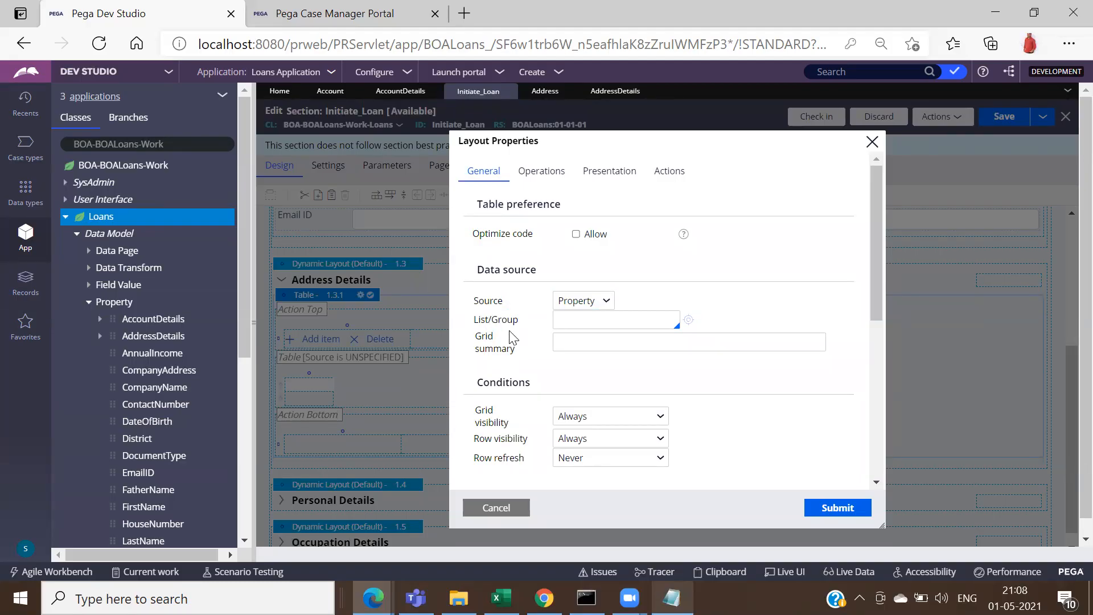
left_click(568, 319)
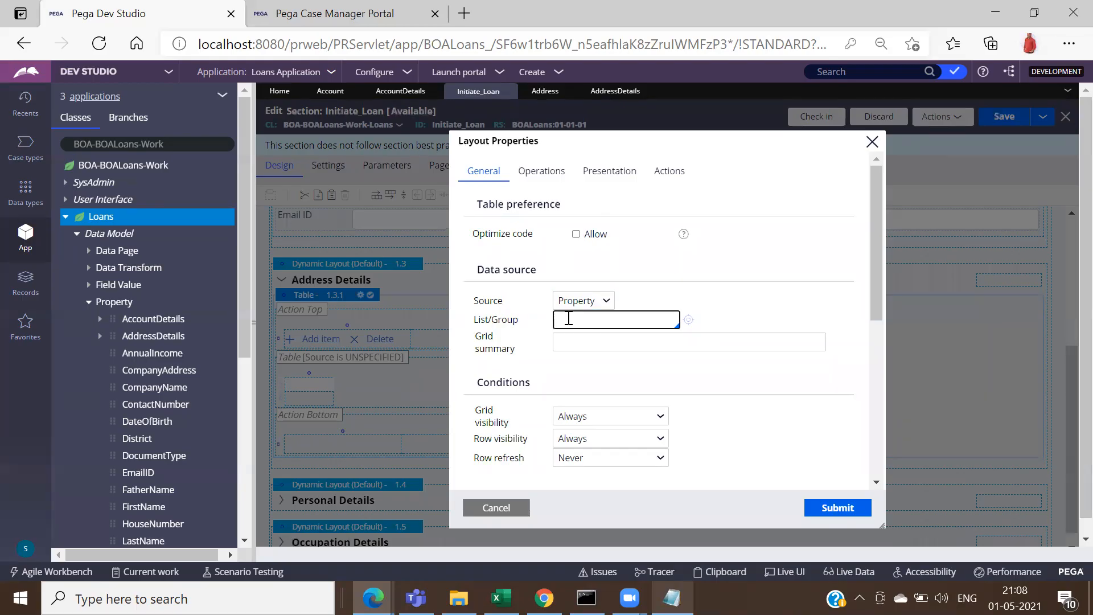
type(".")
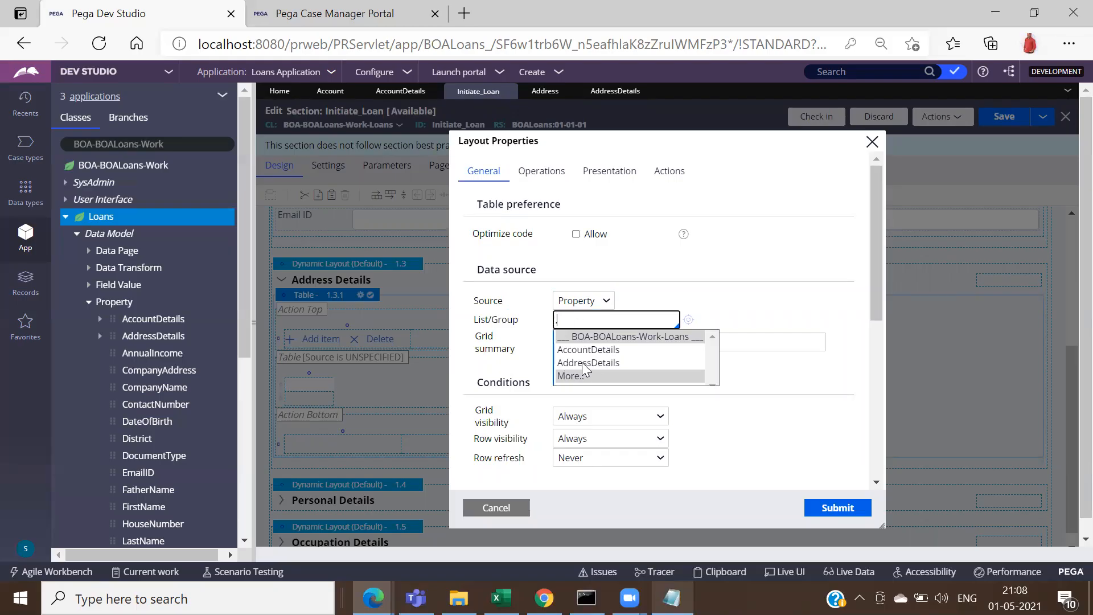
left_click(582, 363)
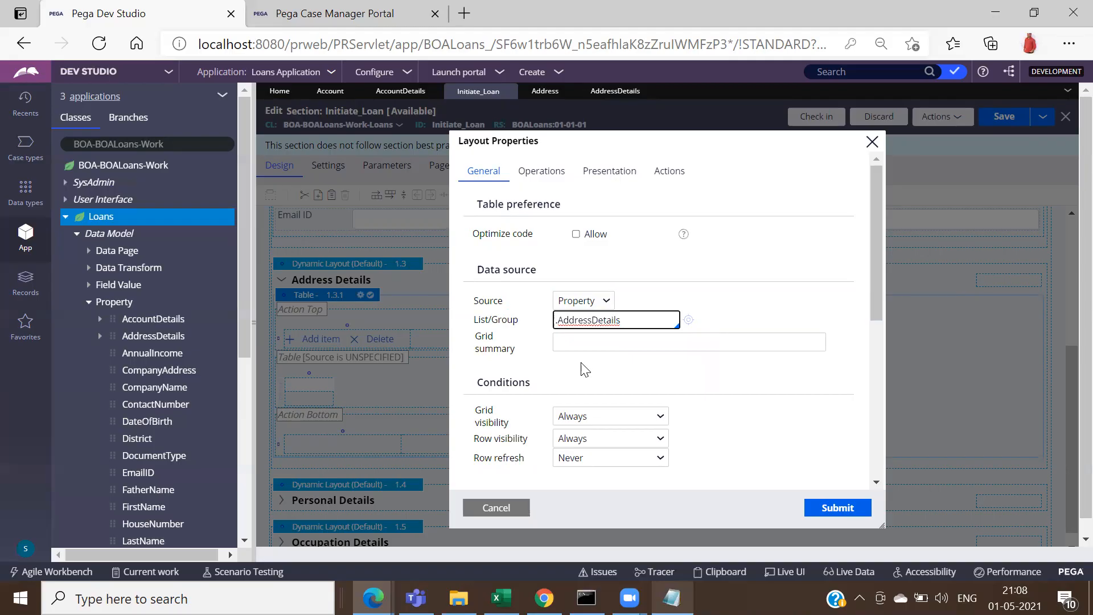
left_click(878, 483)
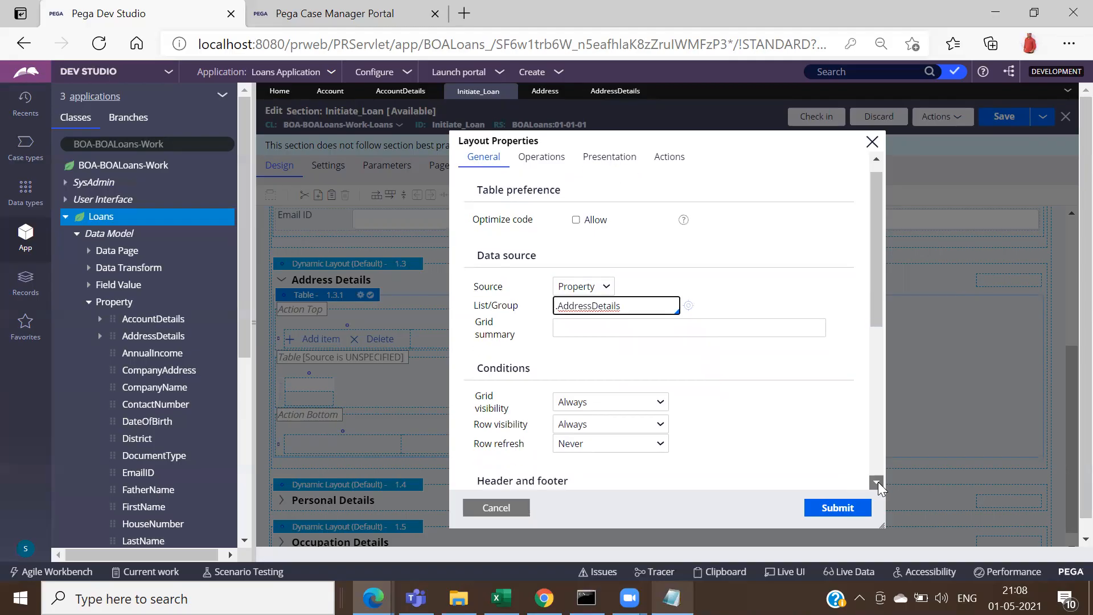
left_click(837, 507)
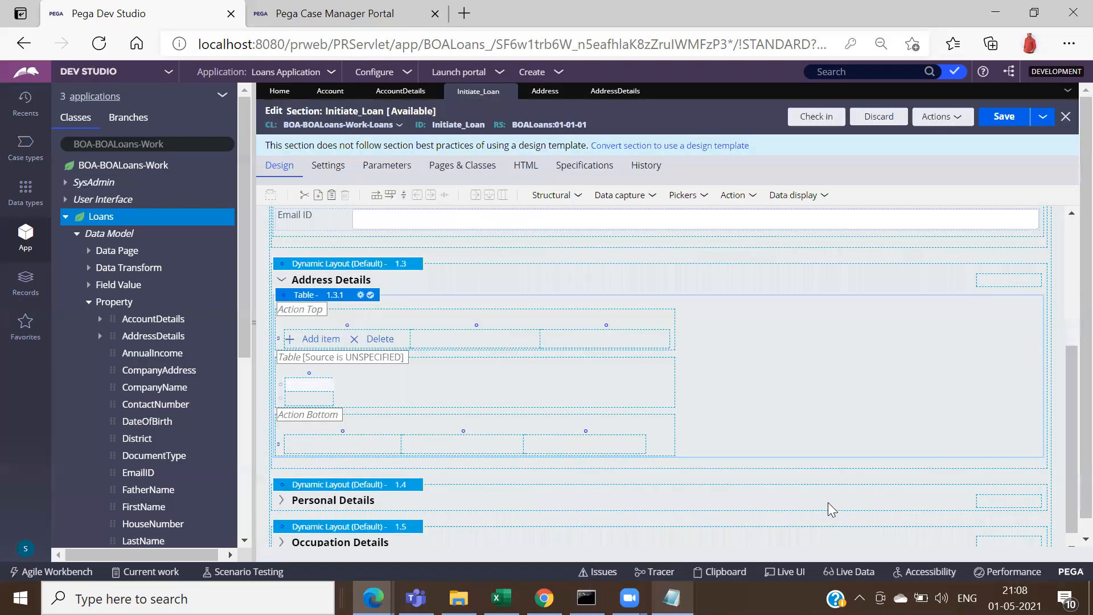
Step: Label the header cell of the table's first column Street Name
left_click(308, 384)
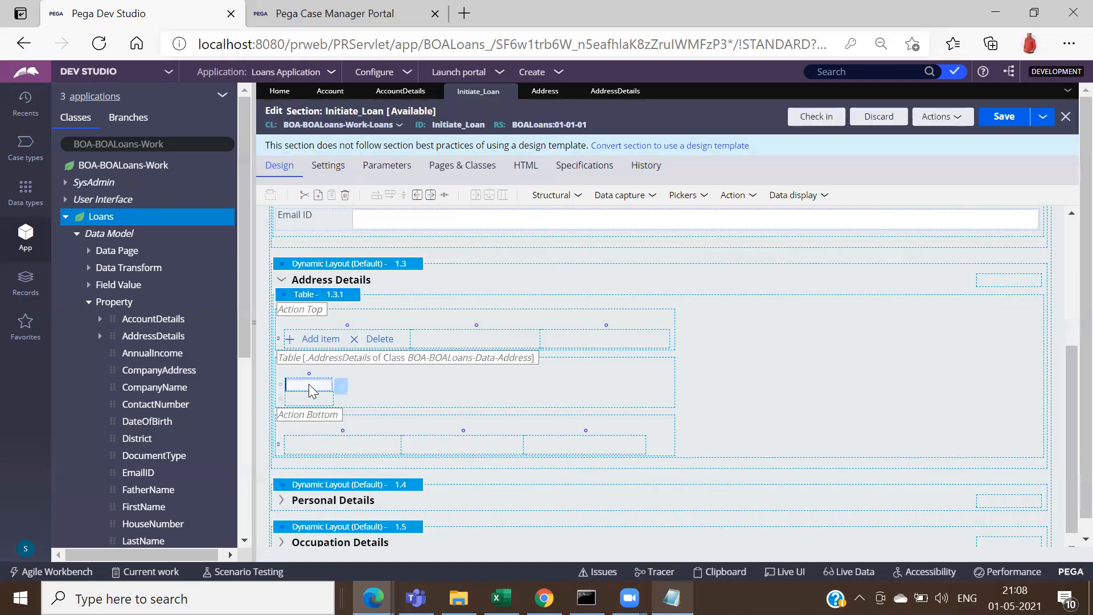
left_click(342, 388)
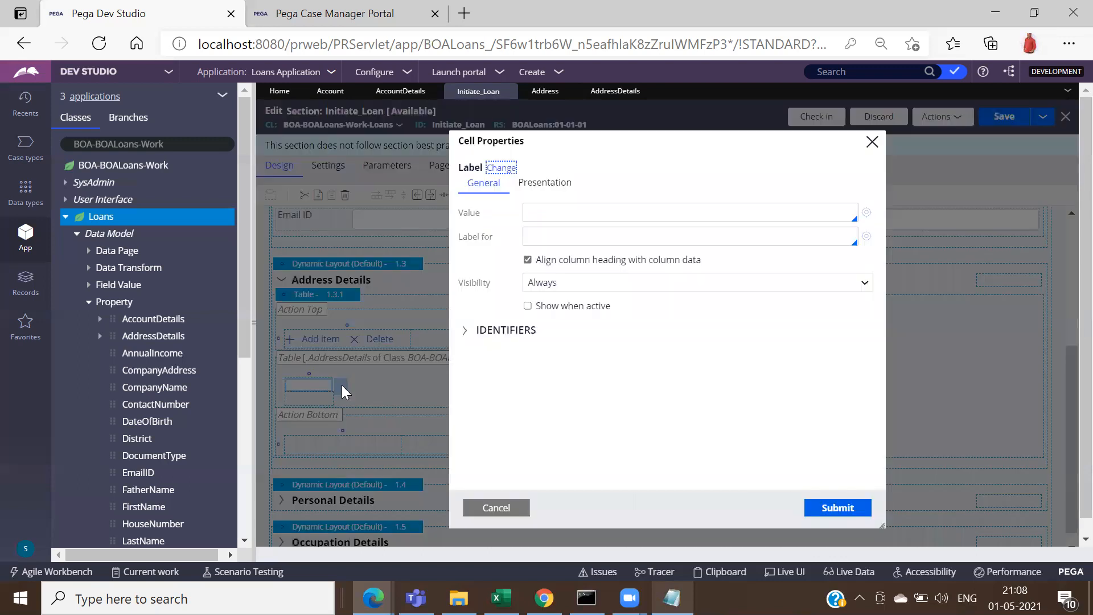
left_click(575, 212)
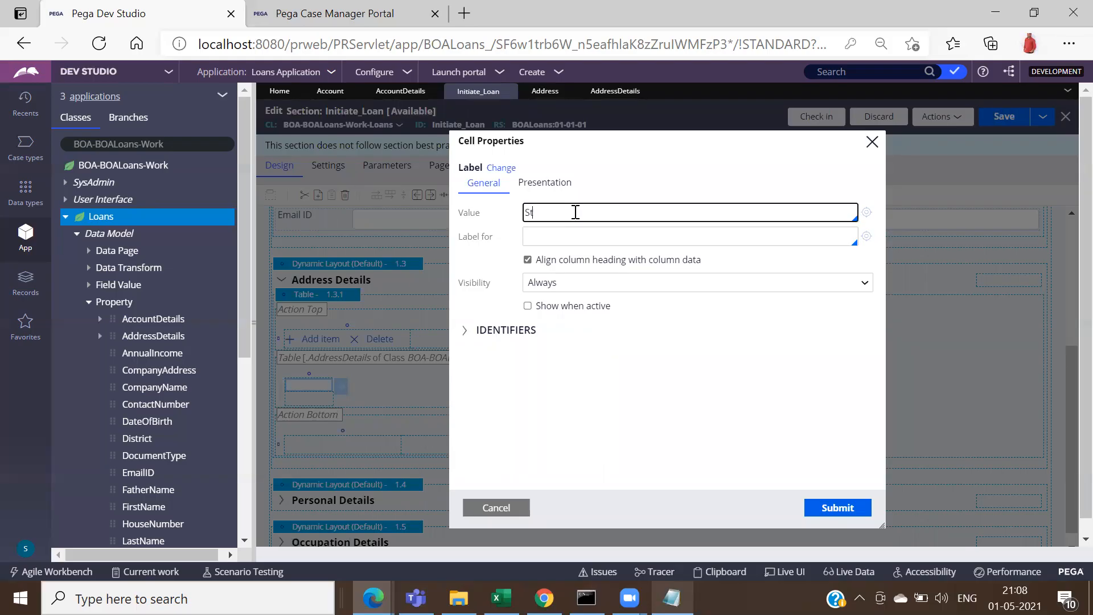
type("Street Name")
left_click(842, 508)
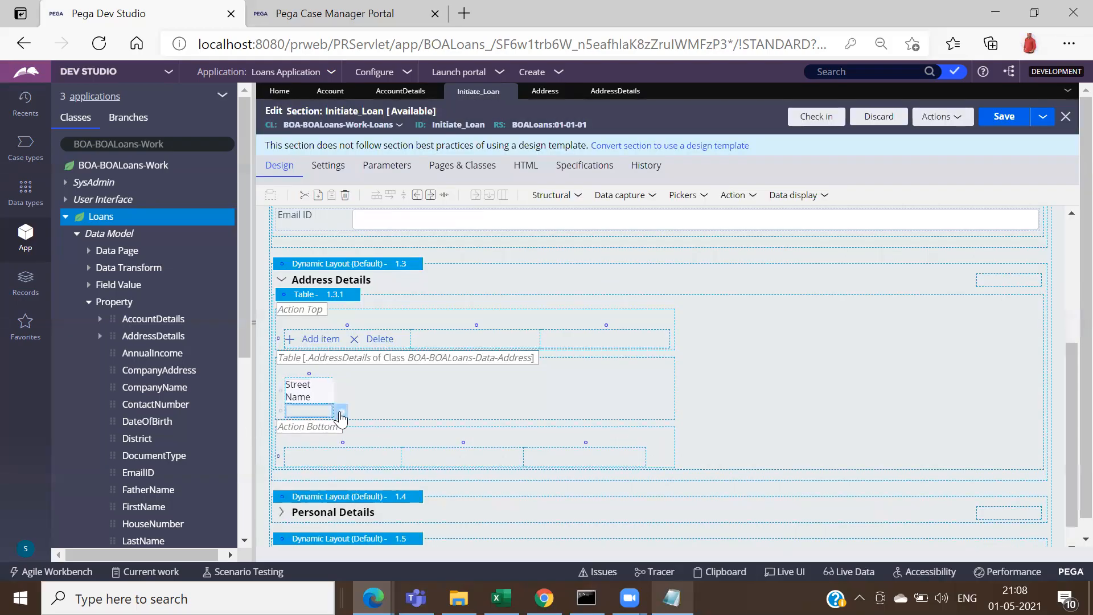
Step: Bind the cell beneath the Street Name header to the .StreetName property
left_click(342, 415)
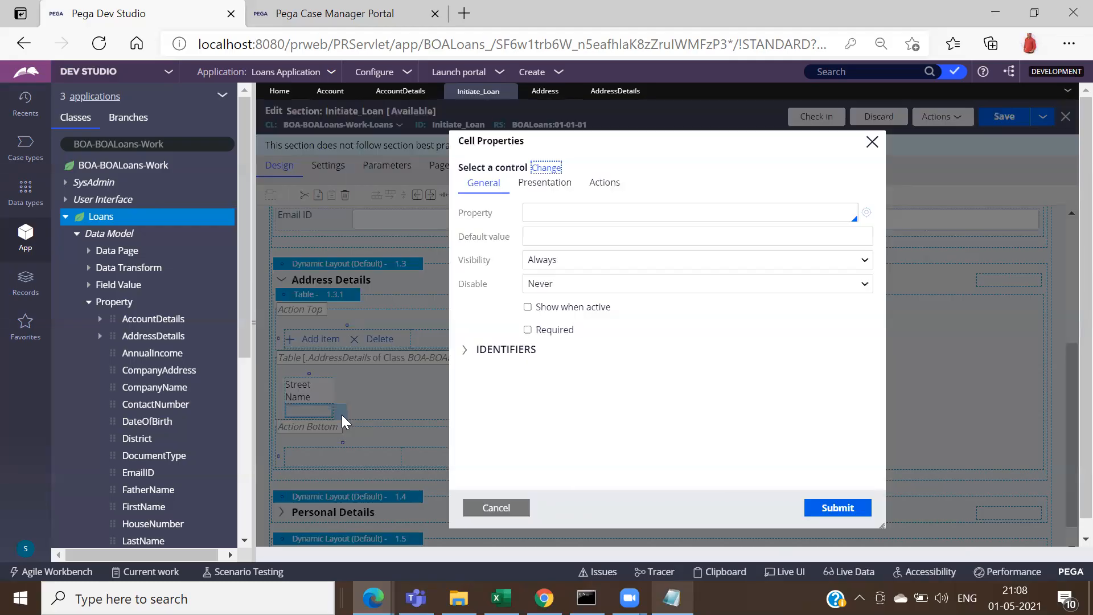
left_click(573, 214)
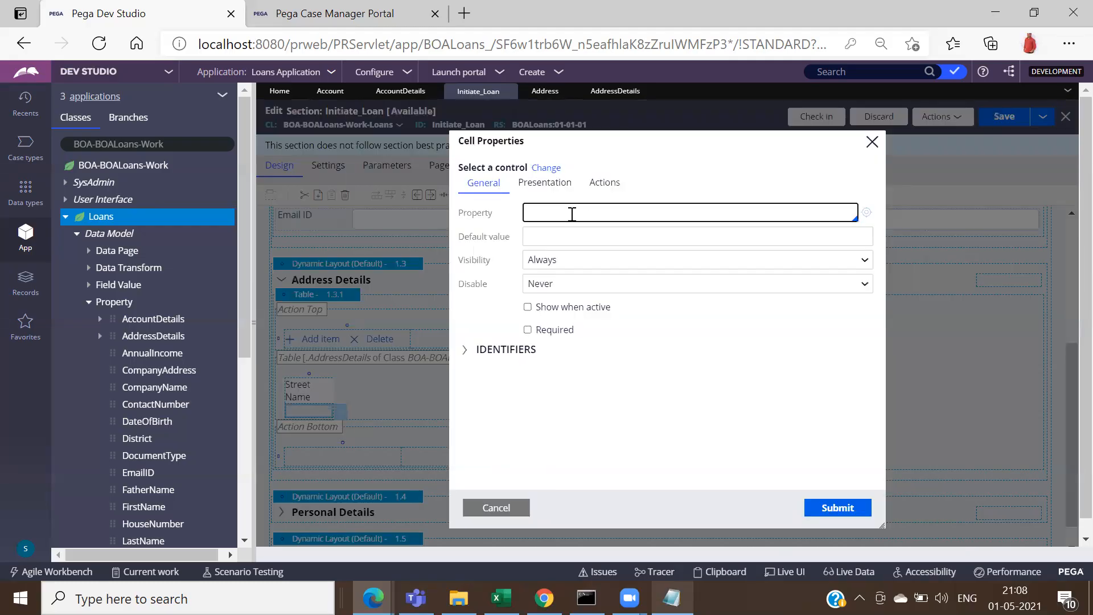
type(".")
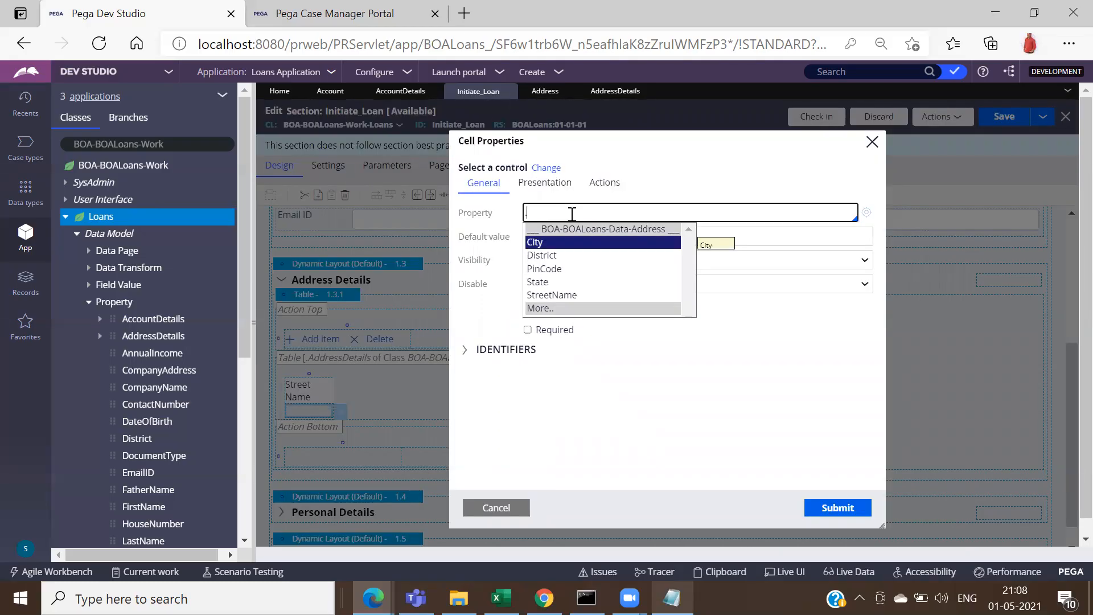
key("Down")
key("Down")
key("Down")
key("Down")
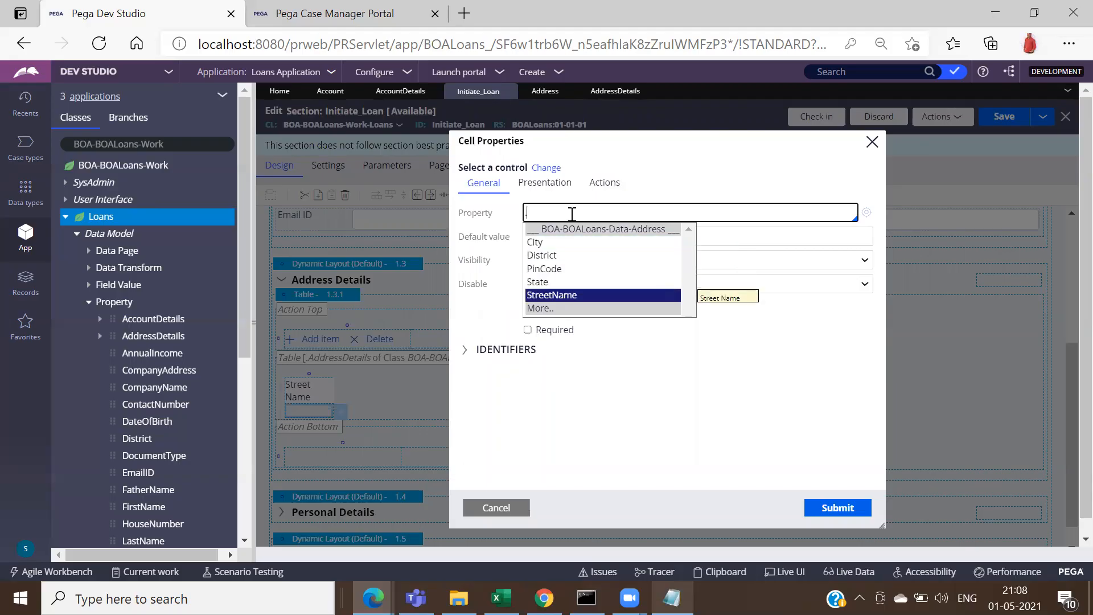
key("Return")
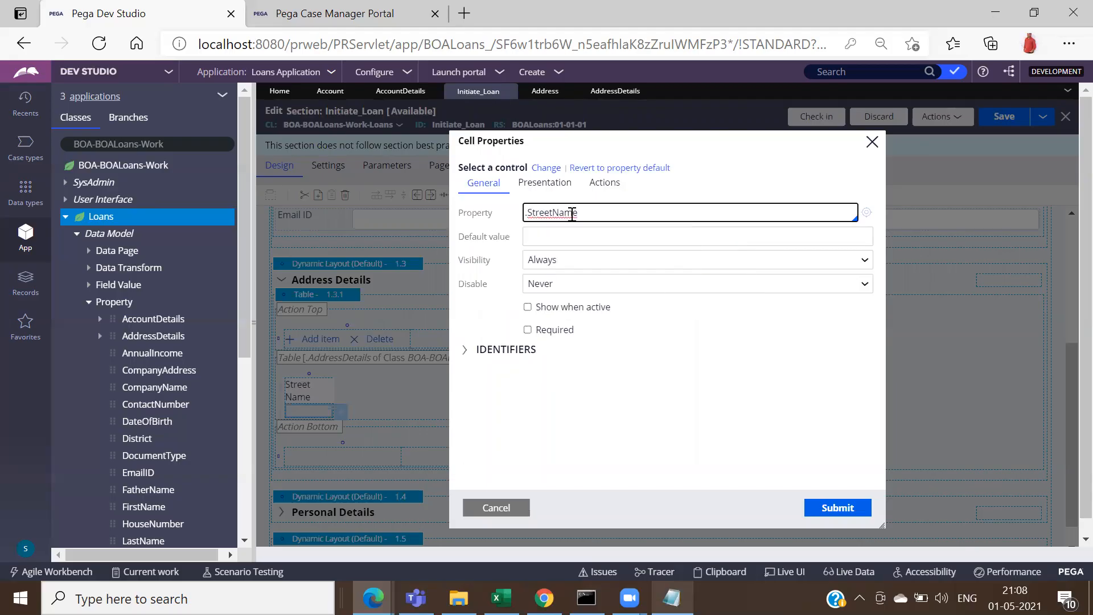
left_click(830, 512)
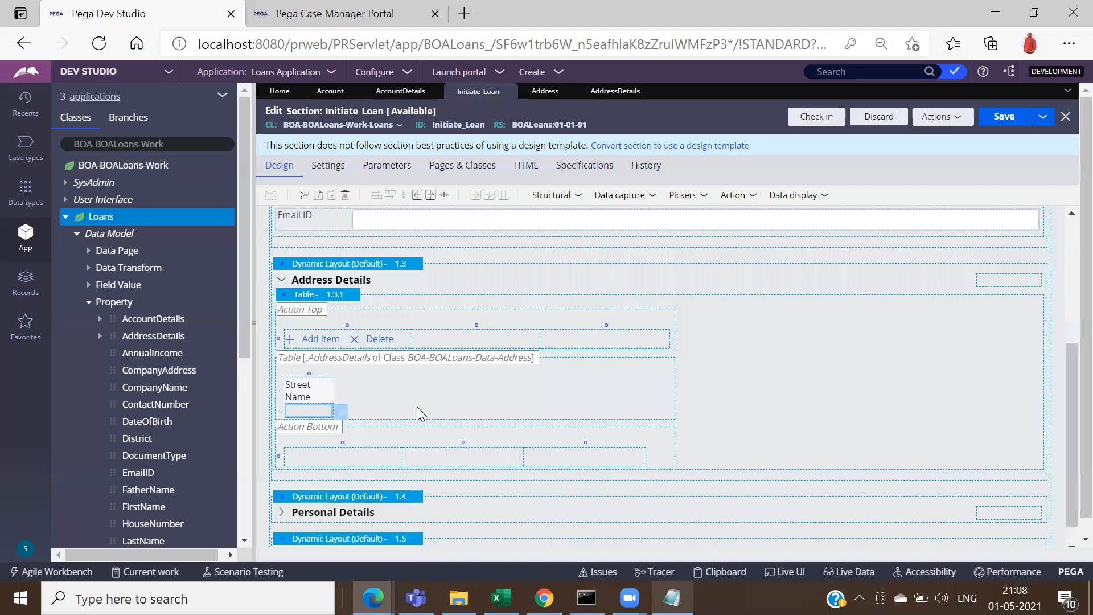
Step: Insert a column to the right of Street Name and give it the header City Name
left_click(367, 384)
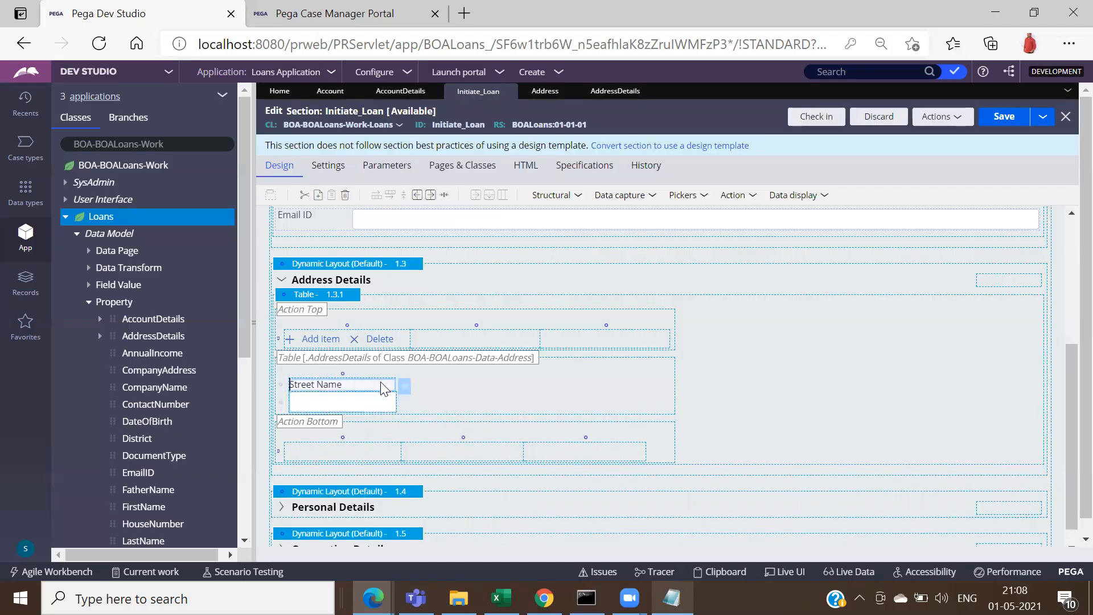
right_click(349, 385)
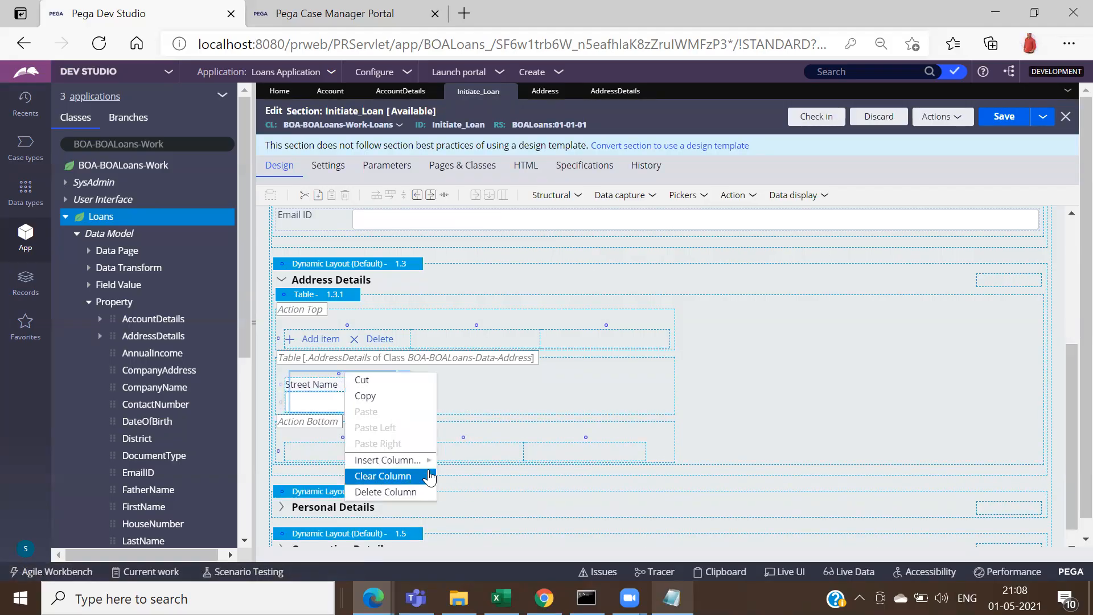
mouse_move(427, 460)
left_click(453, 474)
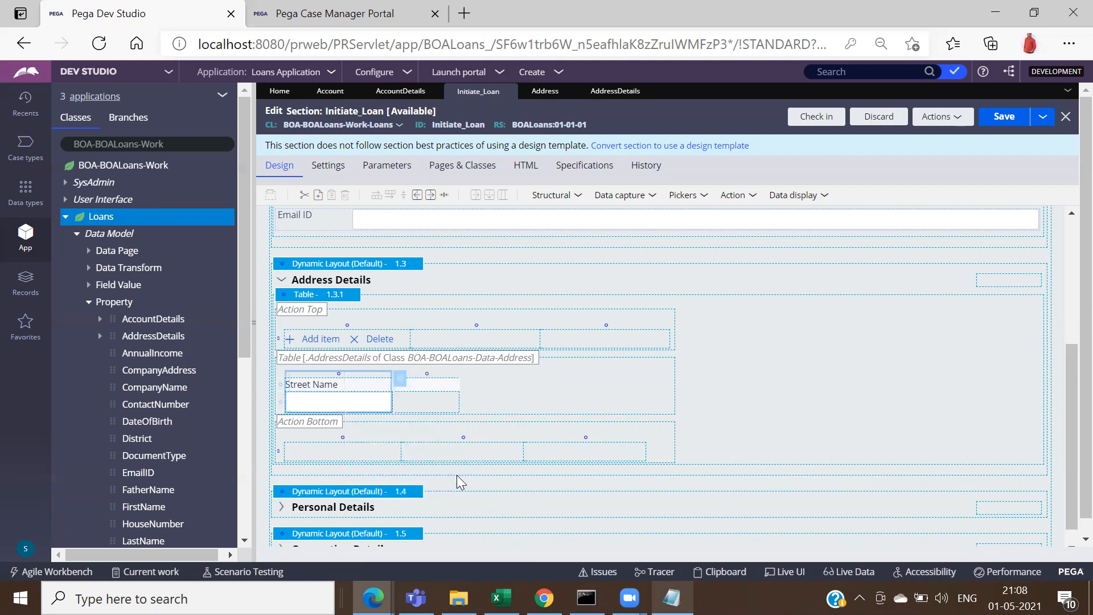
left_click(434, 387)
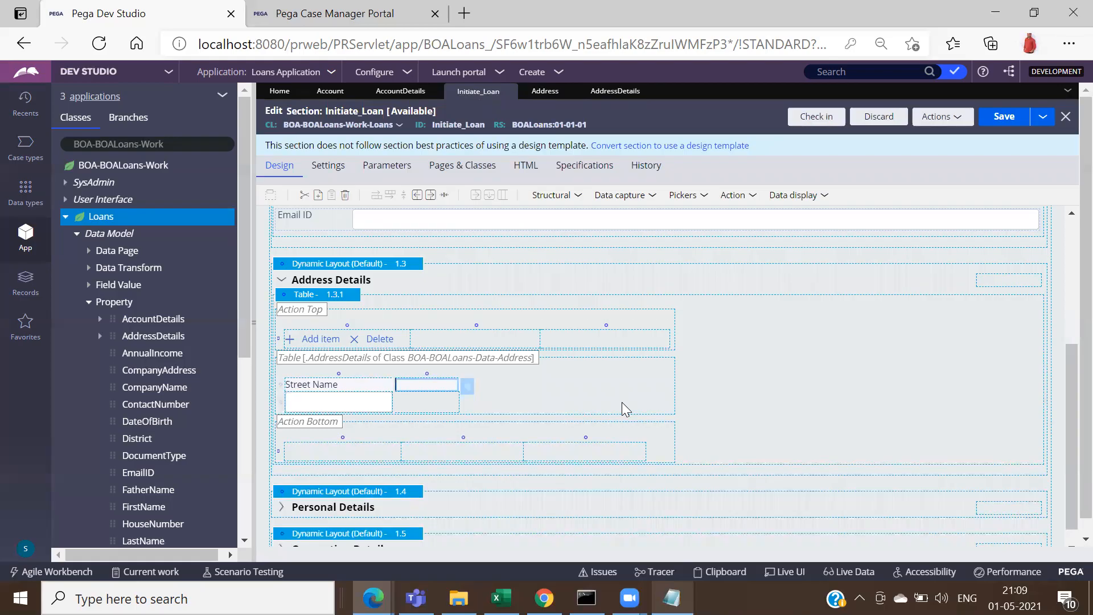
type("City Name")
Step: Bind the cell beneath the City Name header to the .City property
left_click(439, 404)
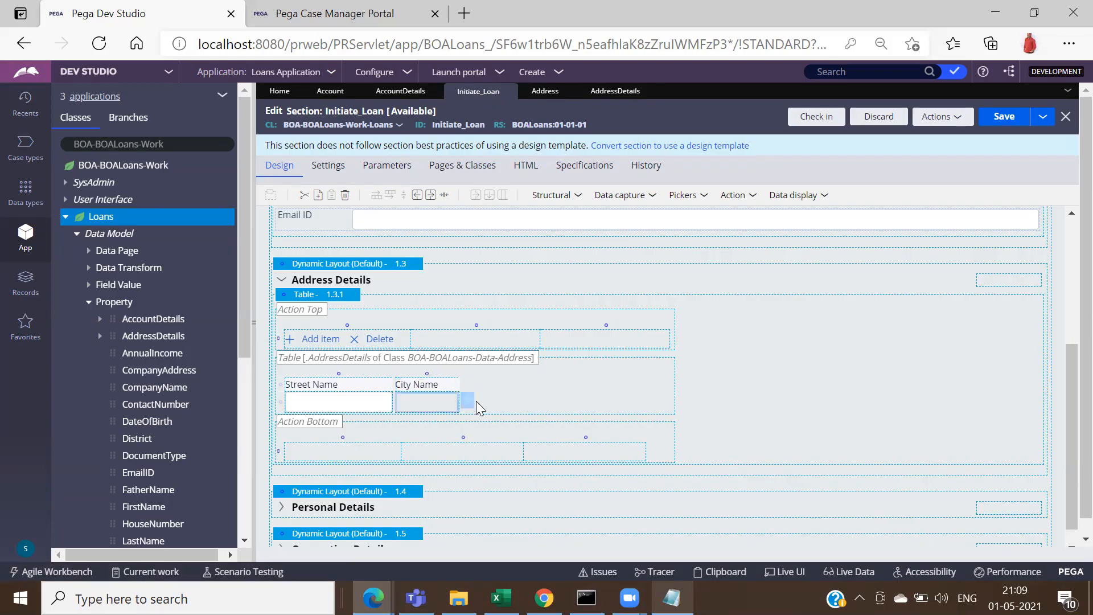
left_click(468, 404)
left_click(546, 215)
type(".")
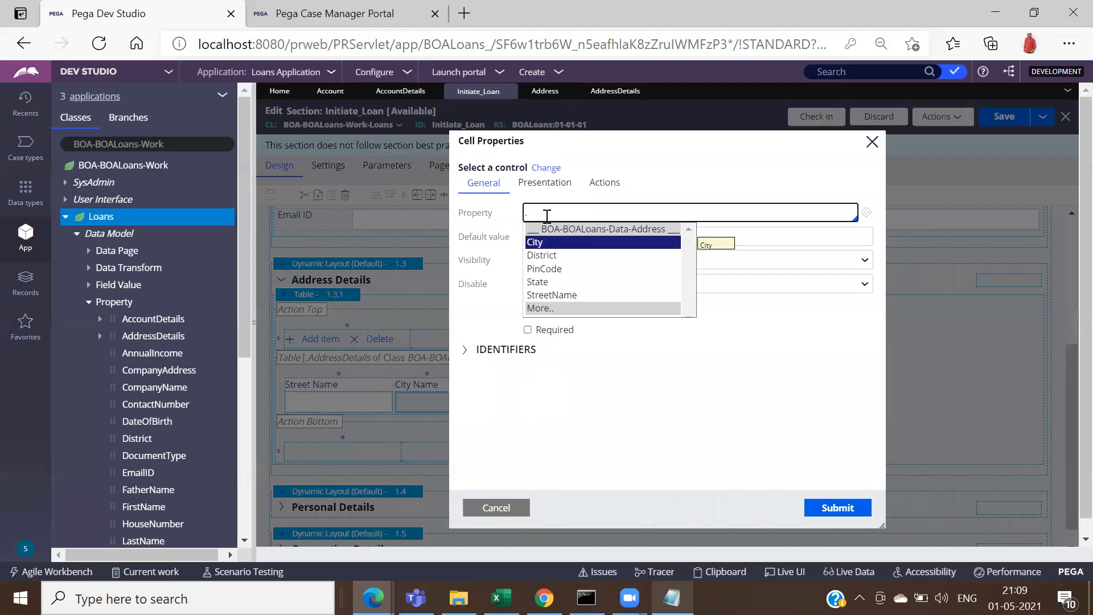
left_click(547, 242)
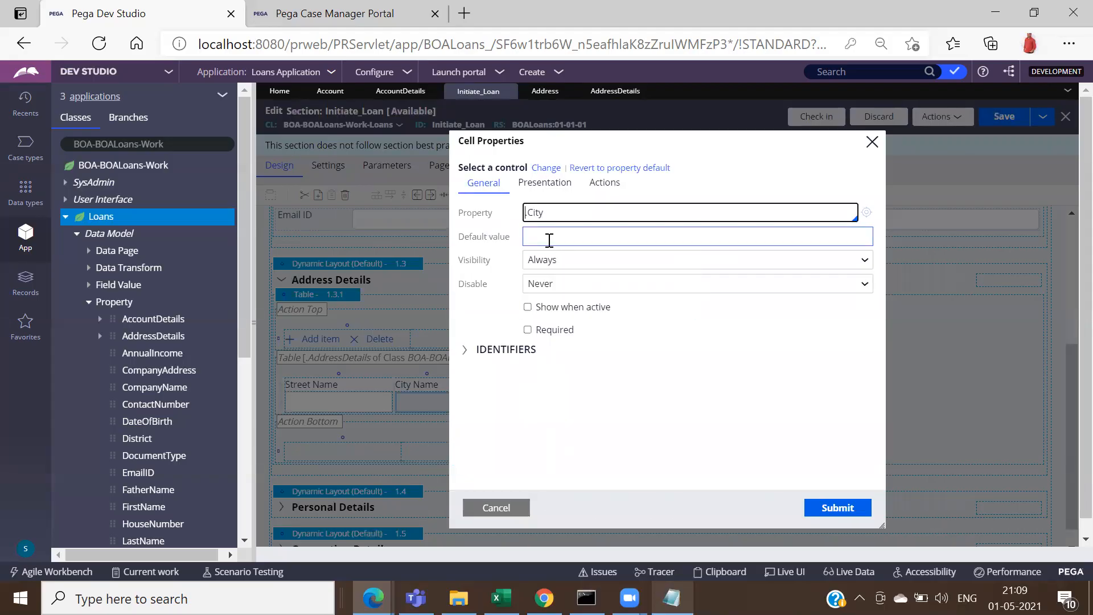
left_click(838, 508)
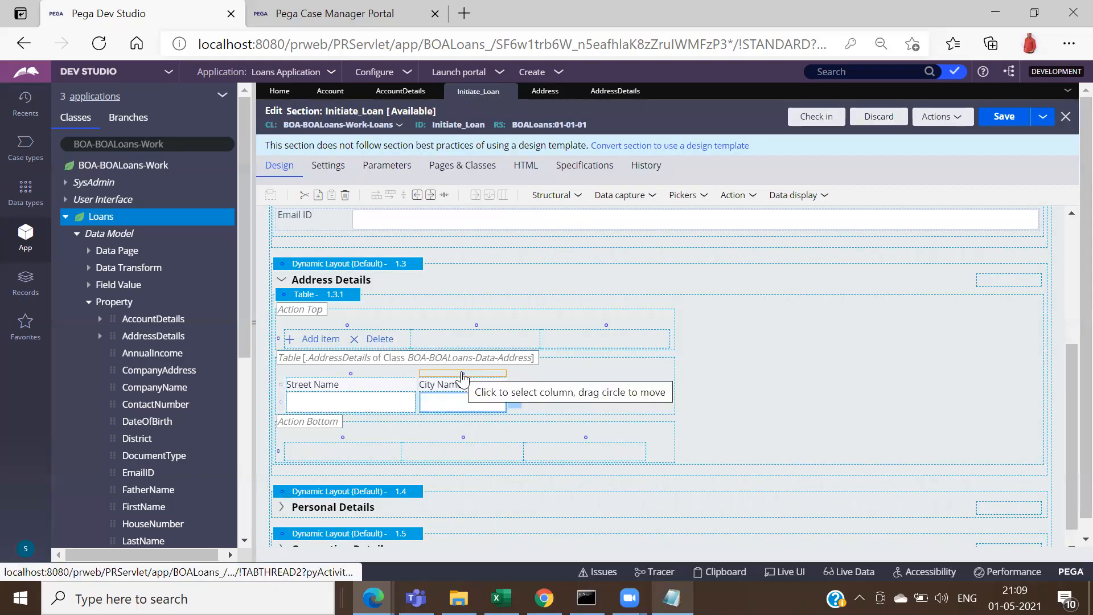
Step: Insert a column to the right of City Name and give it the header State
right_click(461, 377)
mouse_move(535, 460)
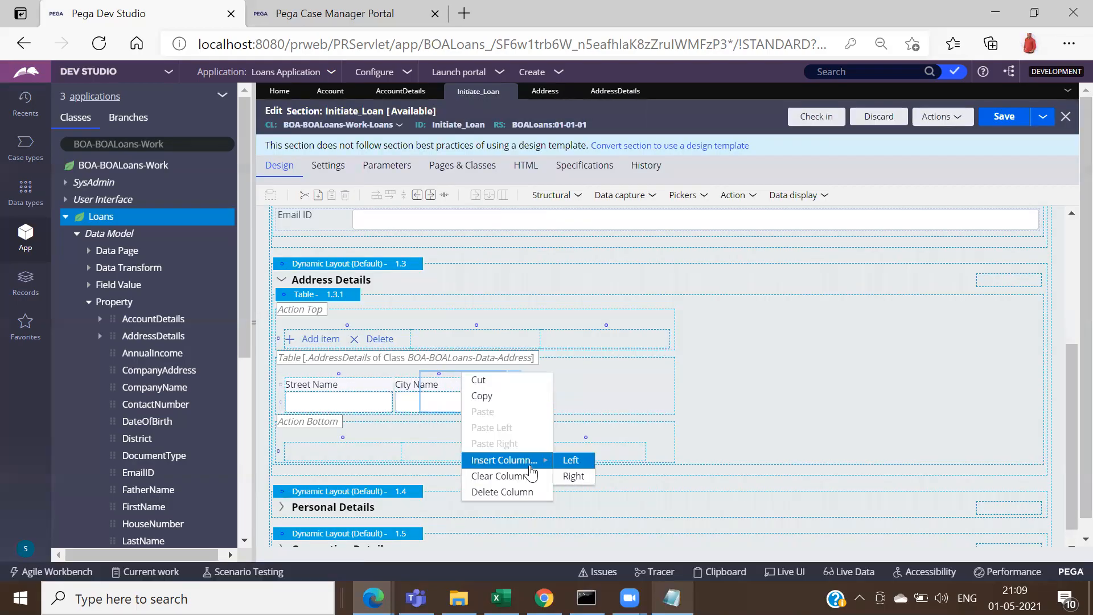
left_click(574, 477)
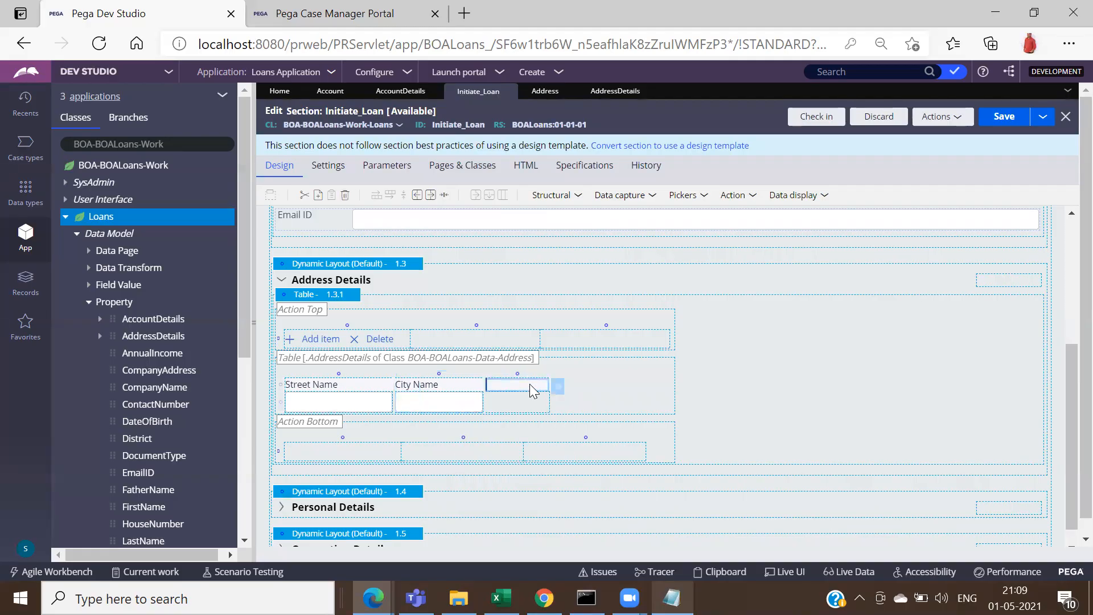
type("State")
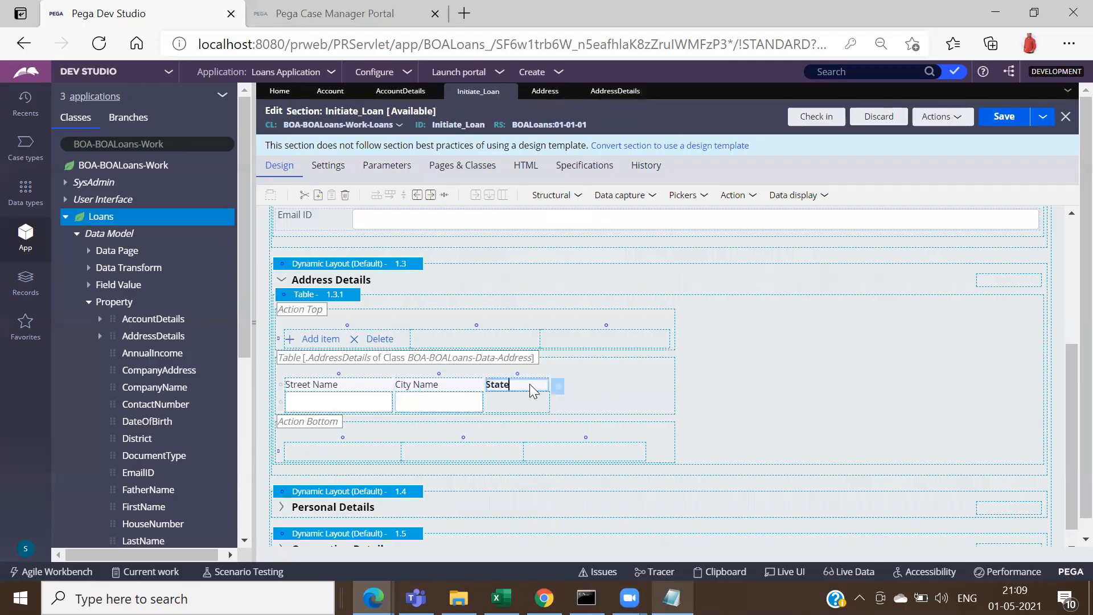
Step: Bind the cell beneath the State header to the .State property
left_click(510, 403)
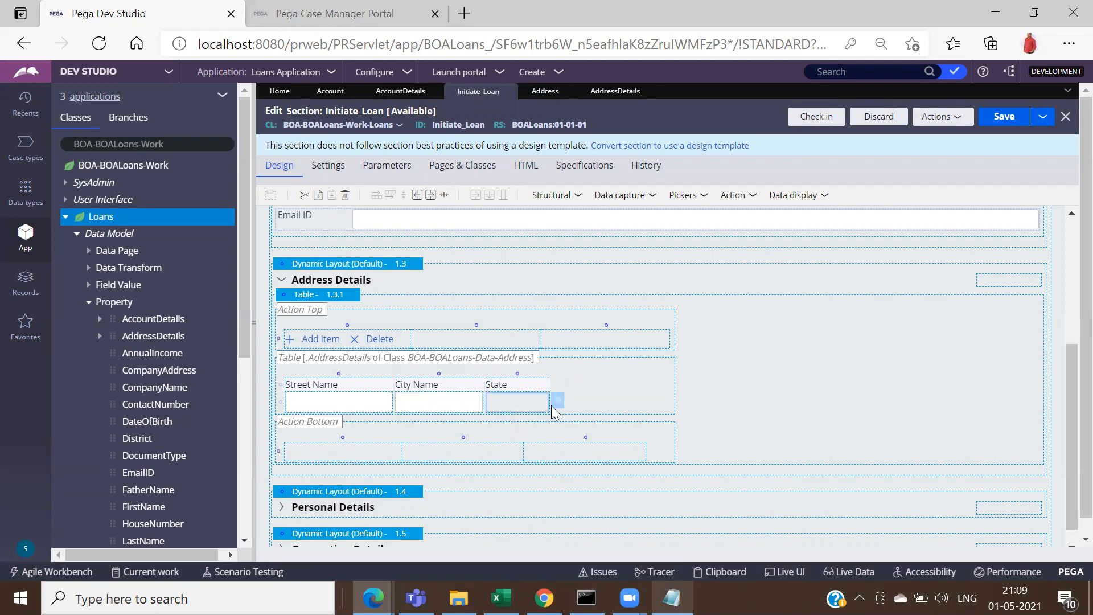
left_click(560, 404)
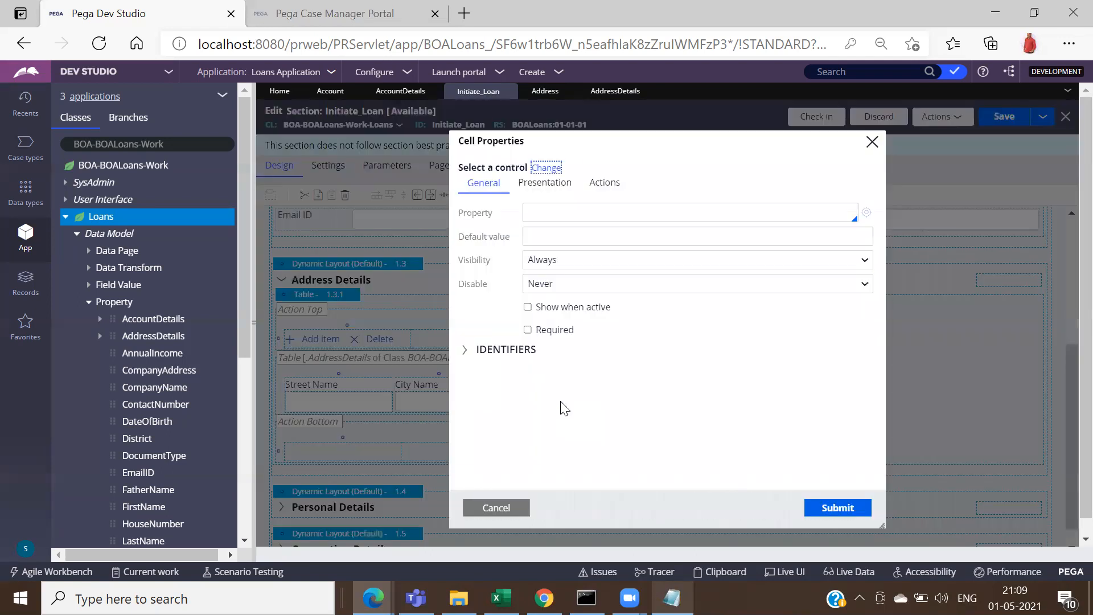
left_click(544, 212)
type(".St")
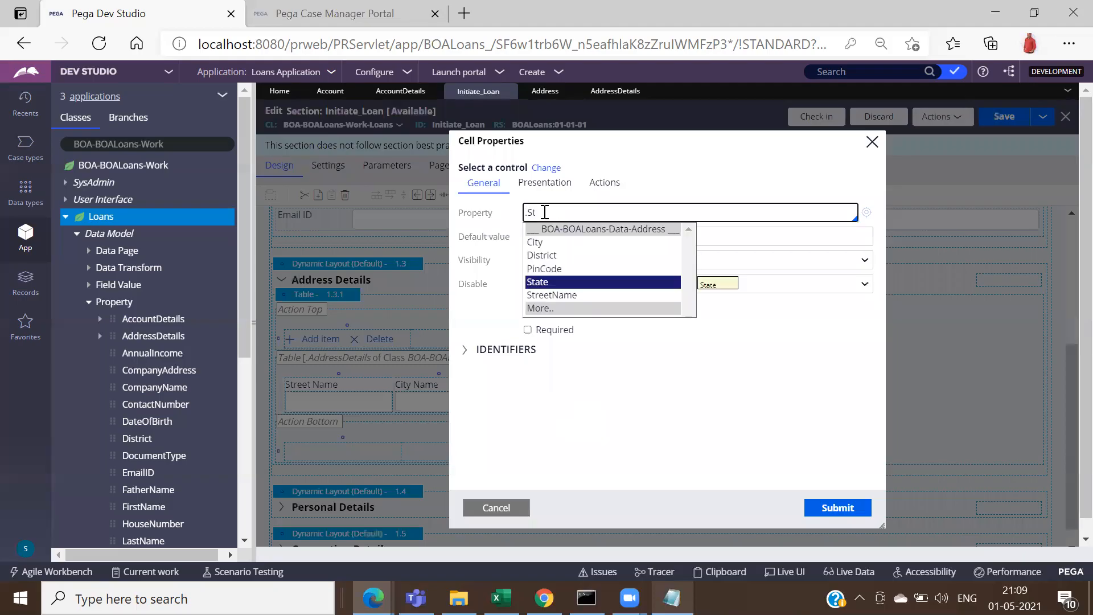
key("Return")
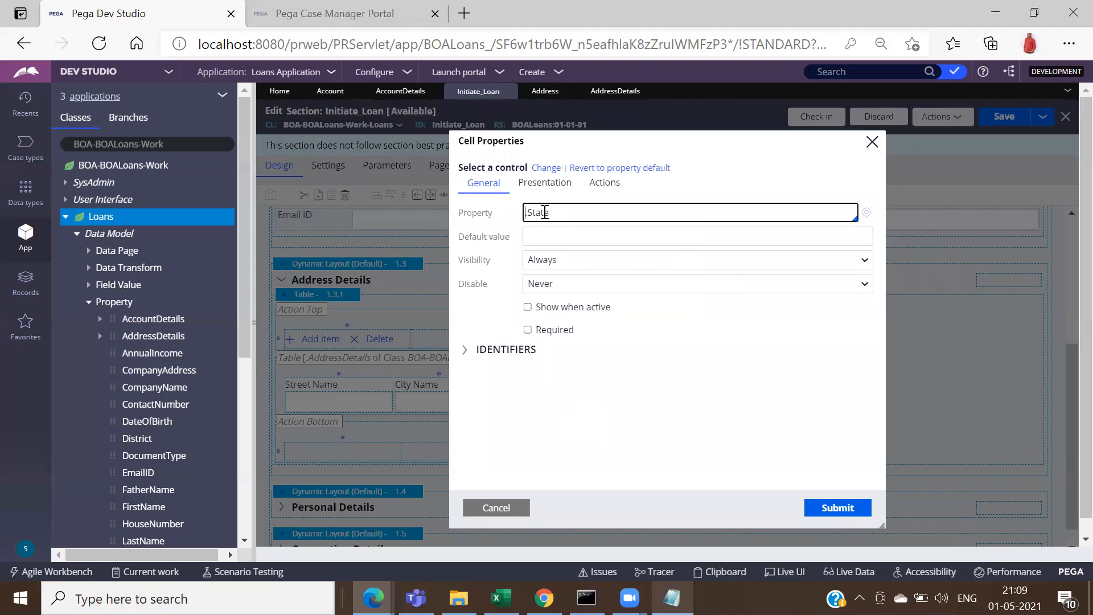
left_click(838, 508)
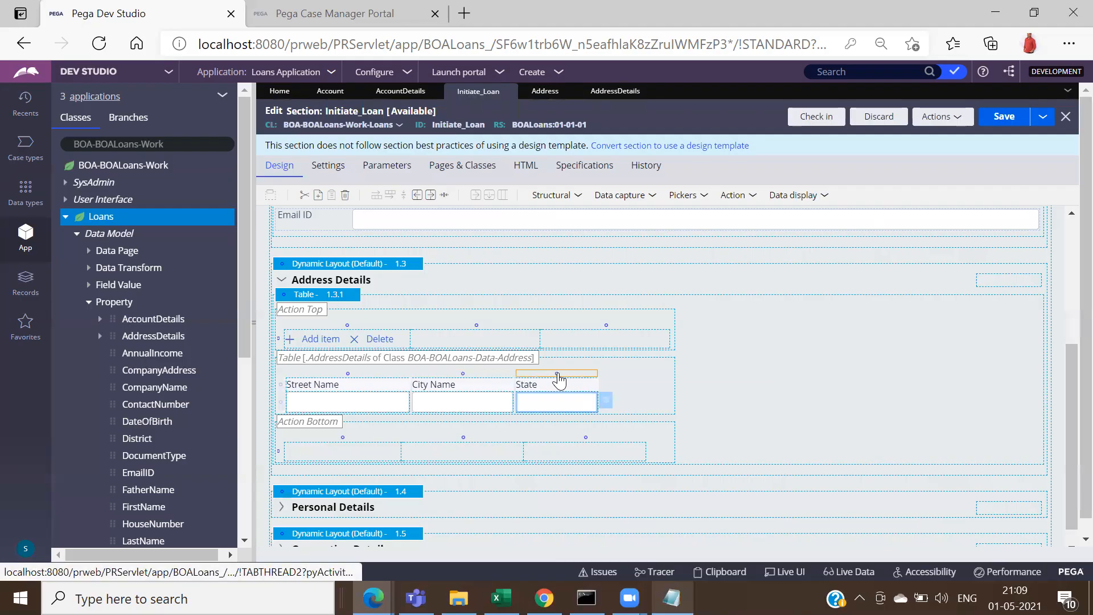
Step: Insert a column to the right of State and give it the header Pin Code
right_click(559, 380)
mouse_move(638, 451)
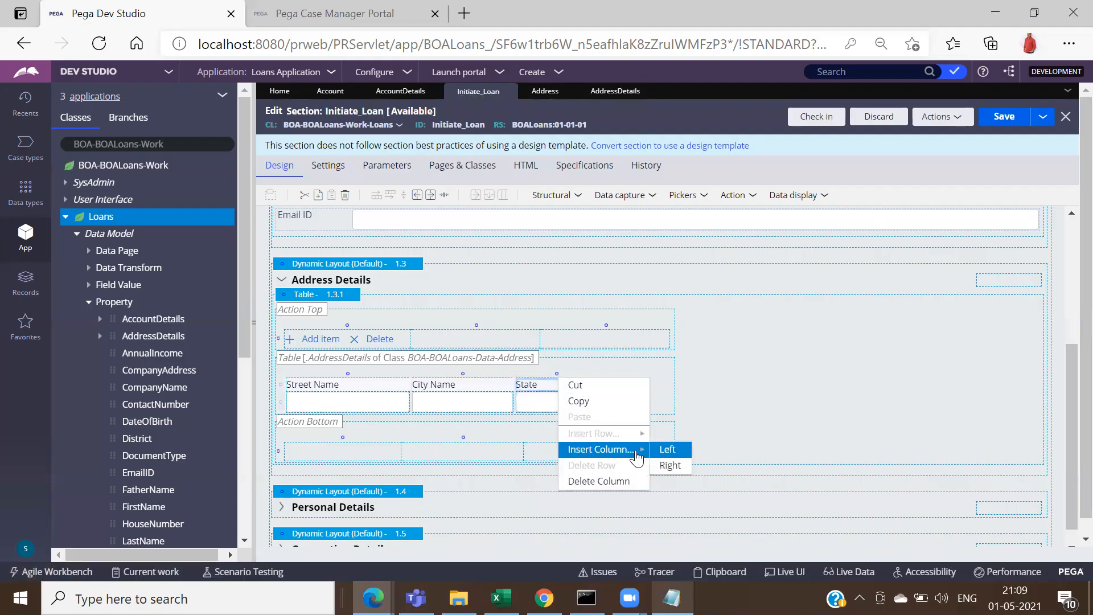
left_click(681, 466)
left_click(634, 392)
type("Pinn")
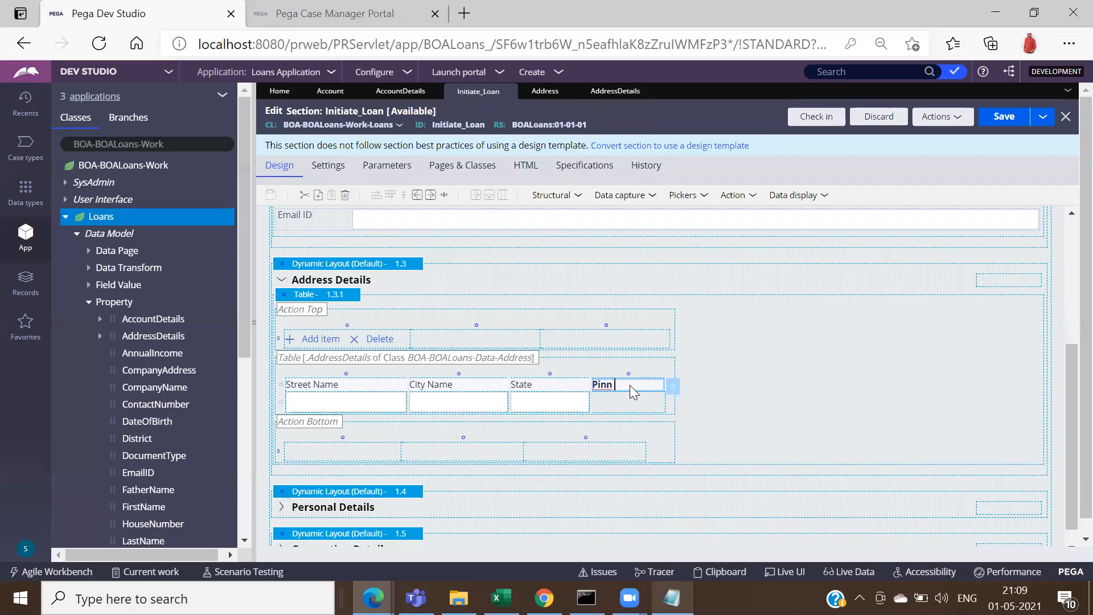
key("BackSpace")
Step: Bind the cell beneath the Pin Code header to the .PinCode property and save the Initiate_Loan section
left_click(626, 401)
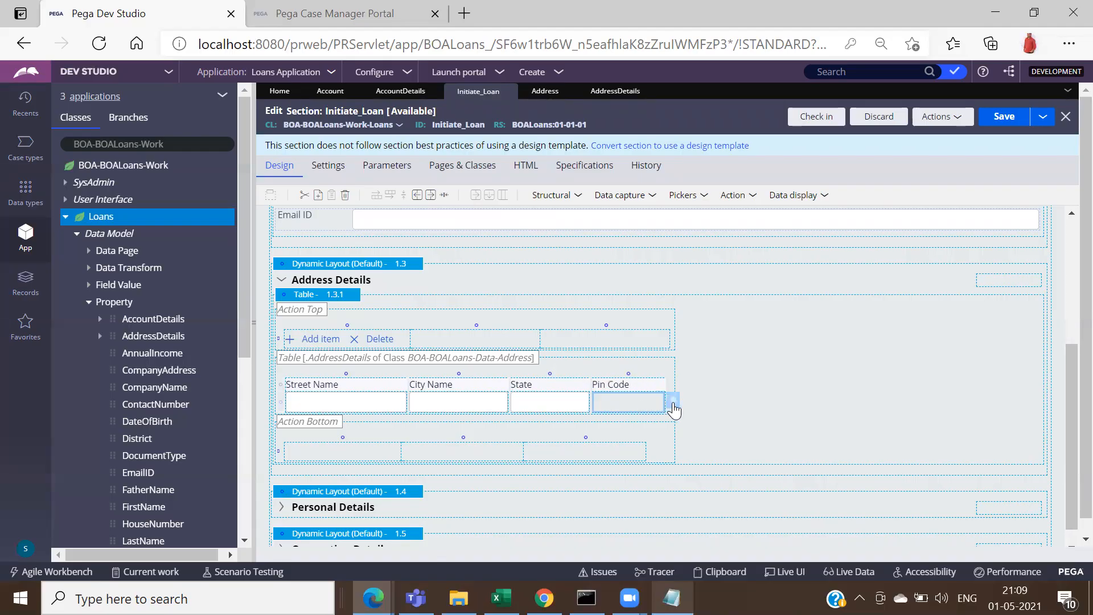
left_click(673, 402)
left_click(549, 211)
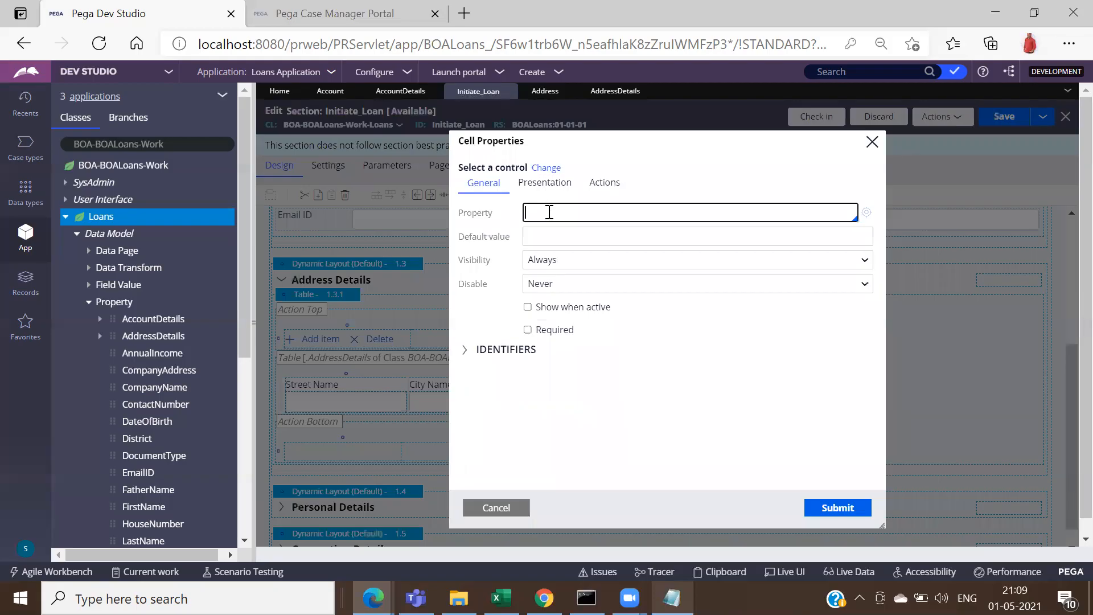
type(".p")
key("Return")
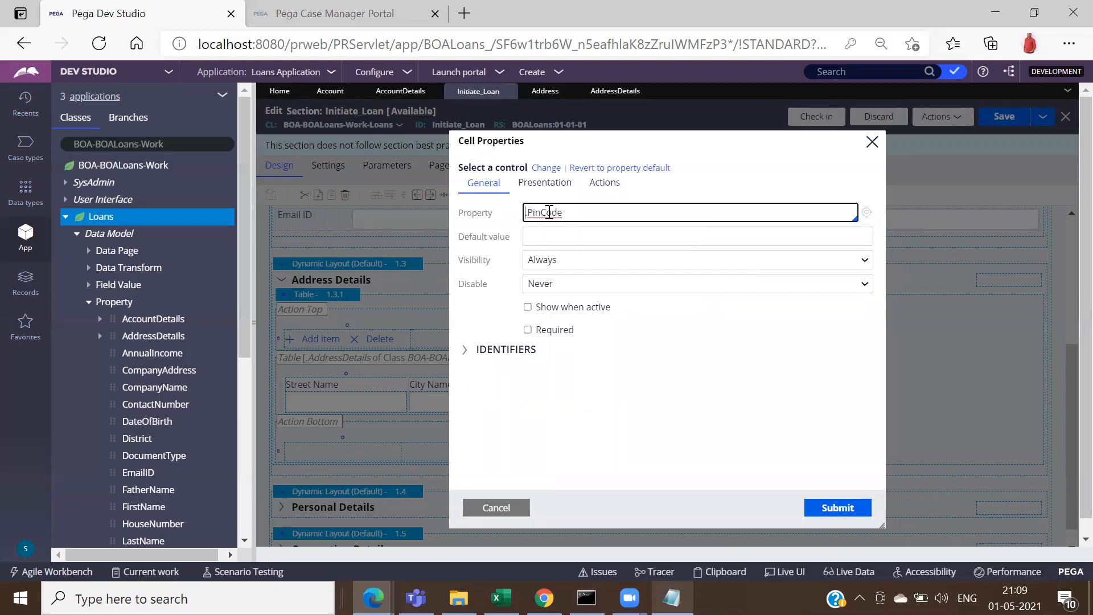
left_click(835, 507)
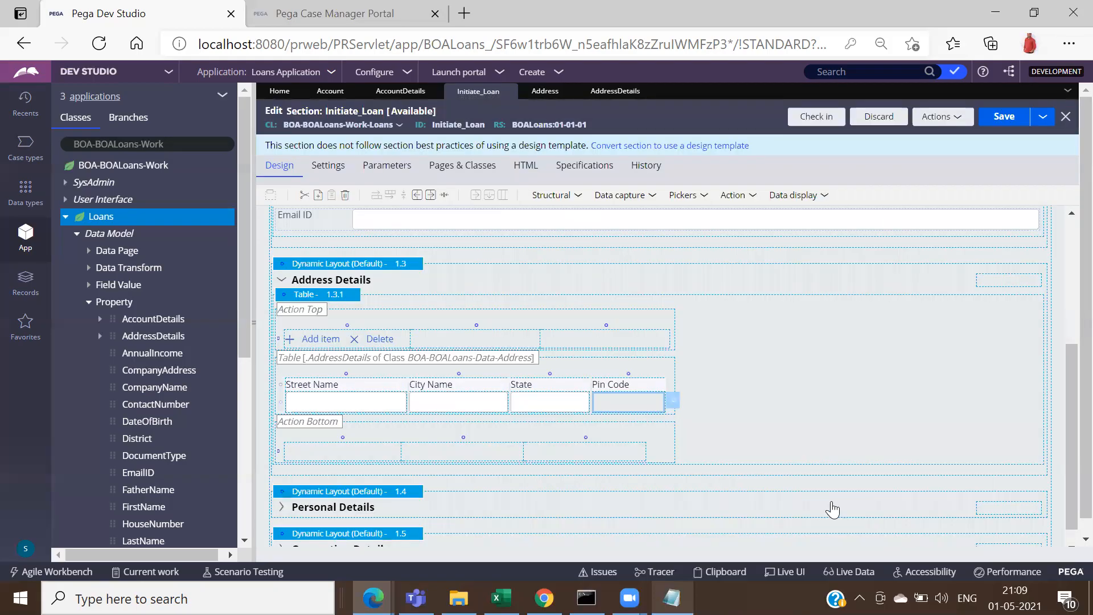
left_click(1004, 120)
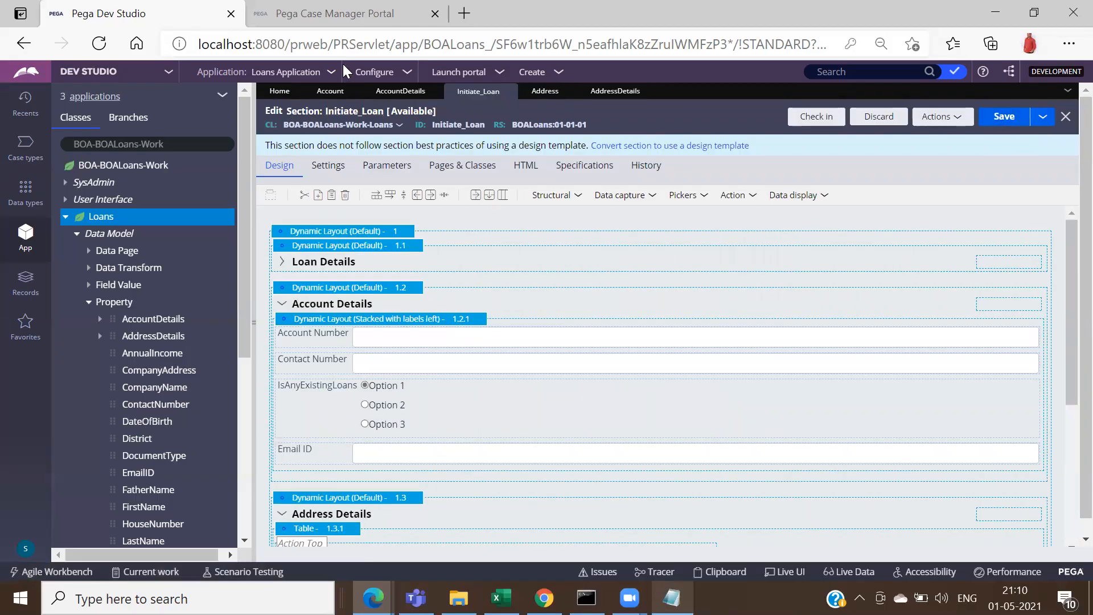
Step: Launch the LoansSystem portal and create a new Apply Loan case
left_click(407, 73)
left_click(497, 74)
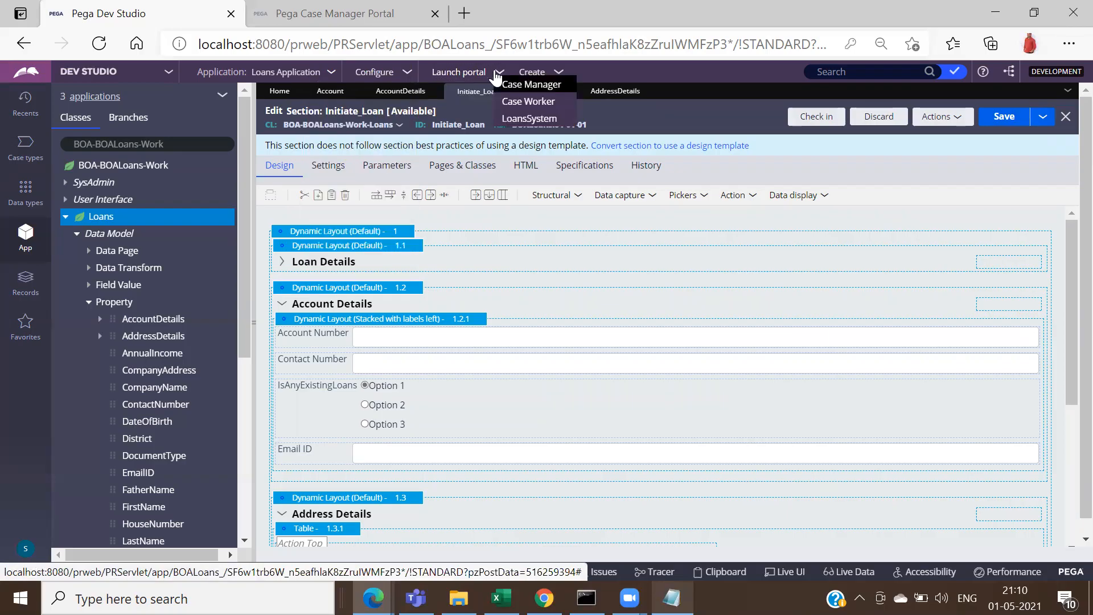
left_click(510, 118)
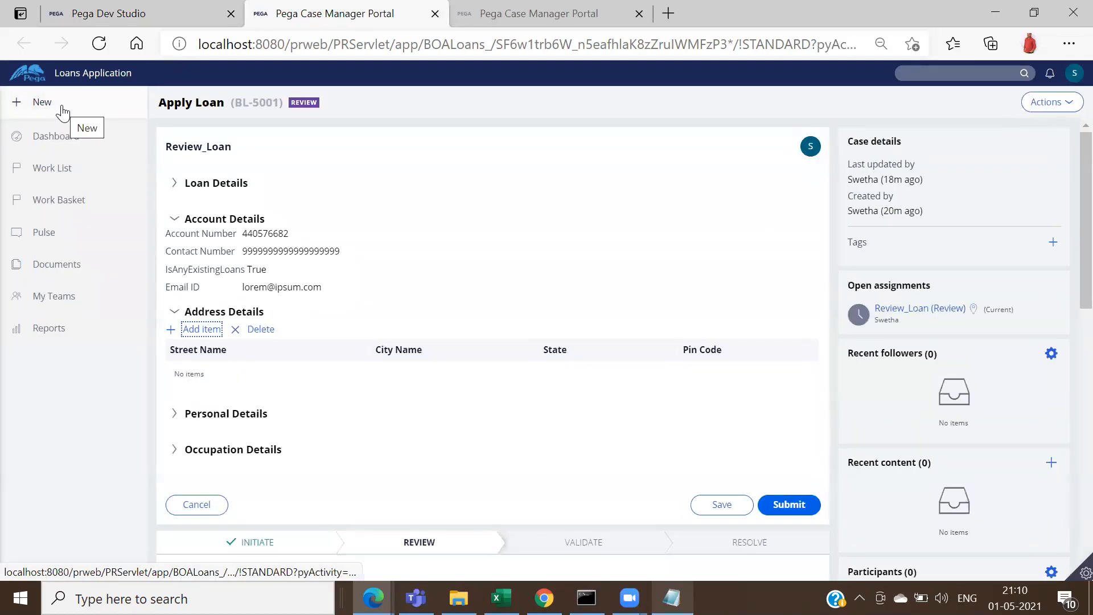
left_click(63, 112)
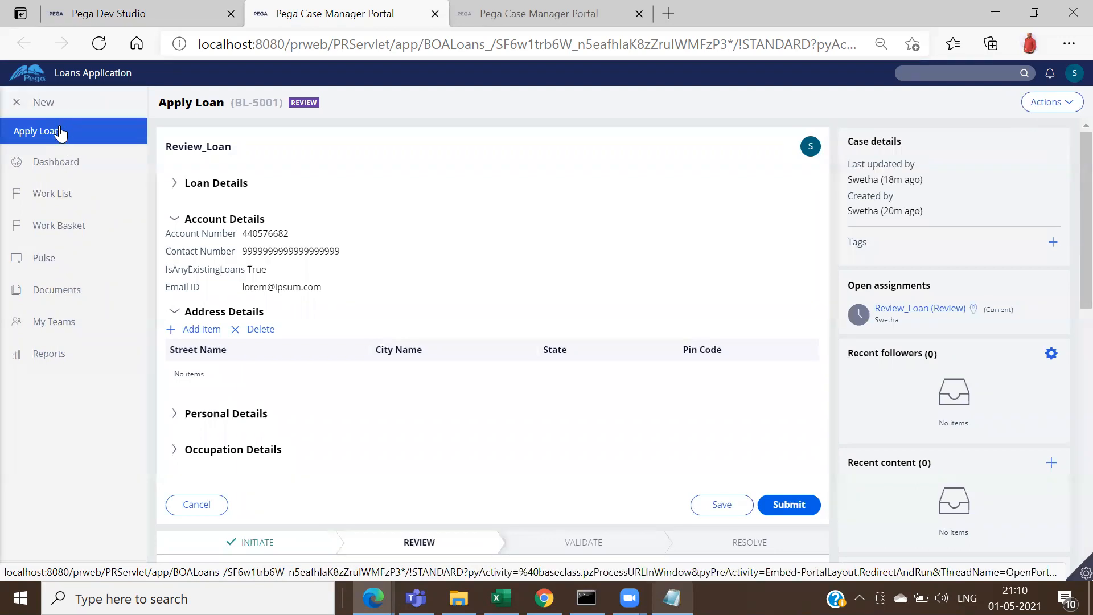
left_click(61, 133)
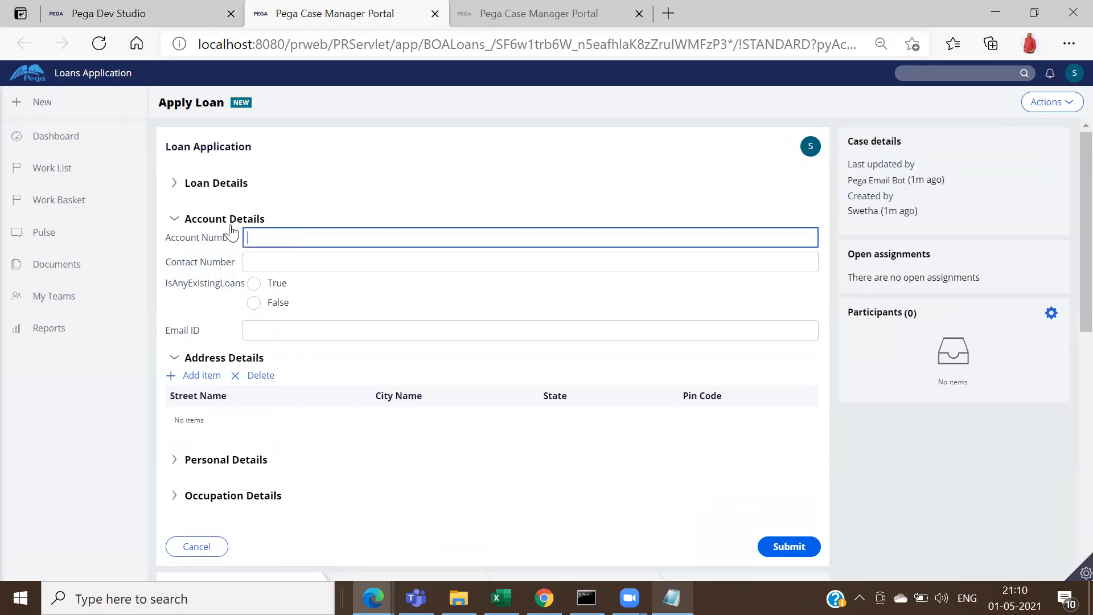
Step: Expand Loan Details and set the loan type to Personal Loan, the amount to 213 and the tenure to 23 months
left_click(176, 186)
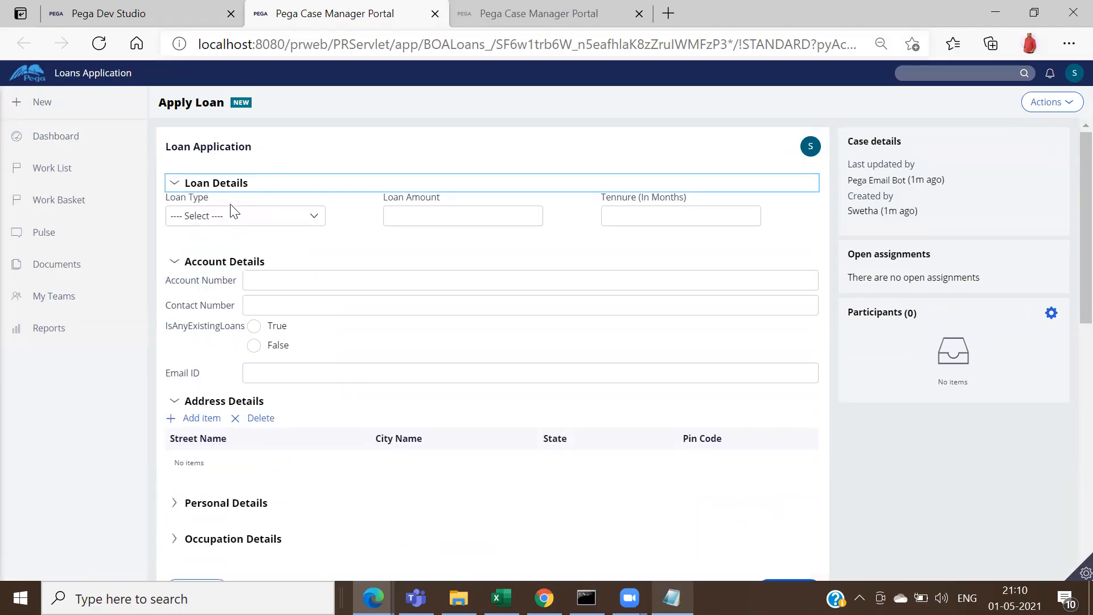
left_click(232, 215)
left_click(228, 249)
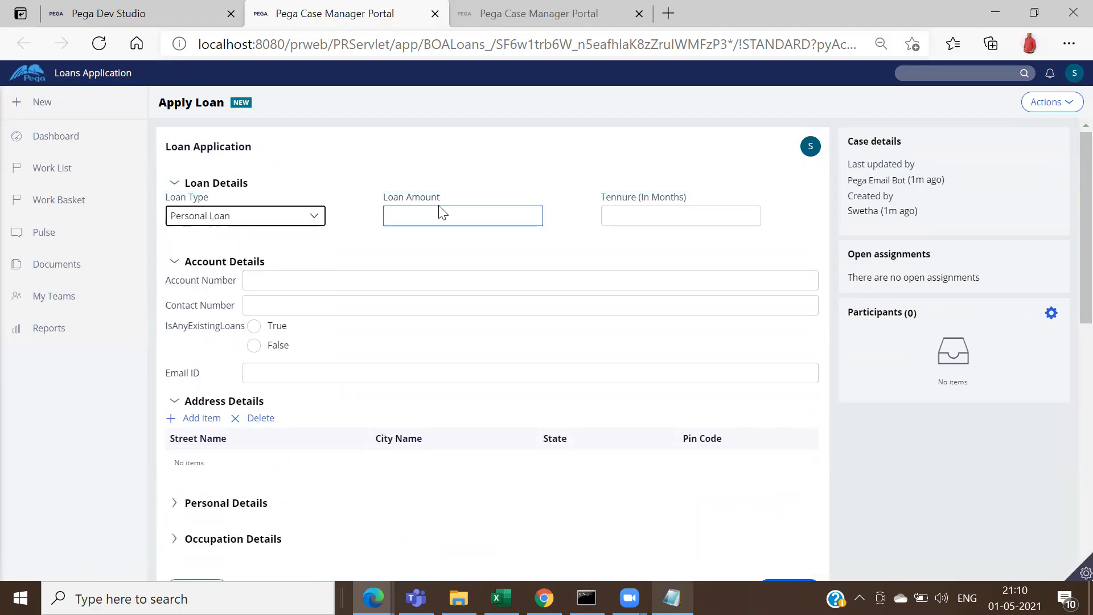
left_click(438, 209)
type("213")
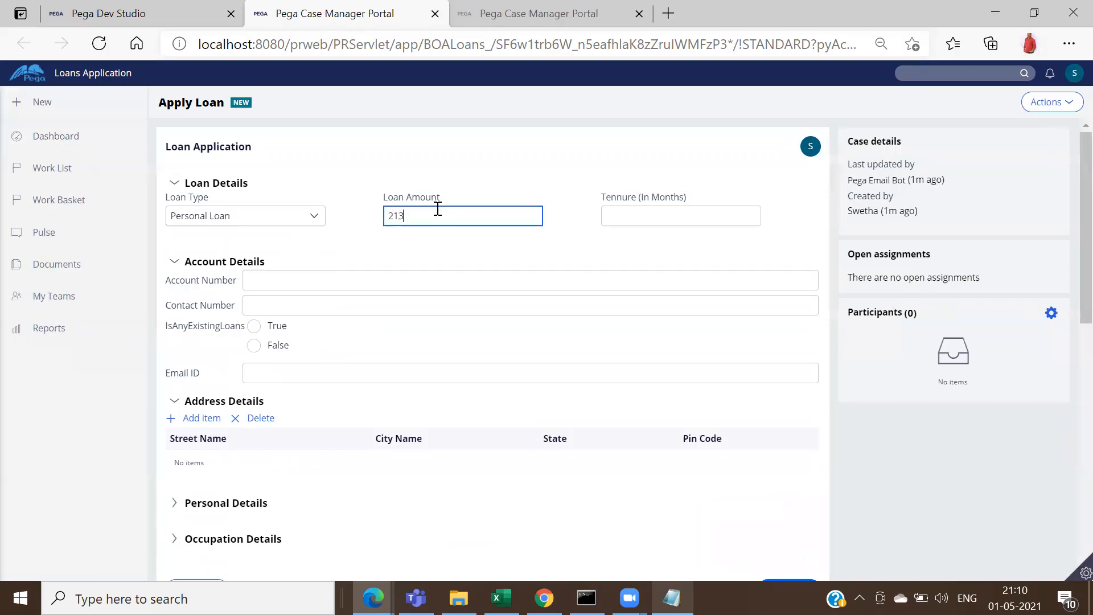
left_click(613, 221)
type("23")
Step: Fill in the account number, contact number and e-mail under Account Details, and set IsAnyExistingLoans to False
left_click(436, 274)
type("66666666666666666666")
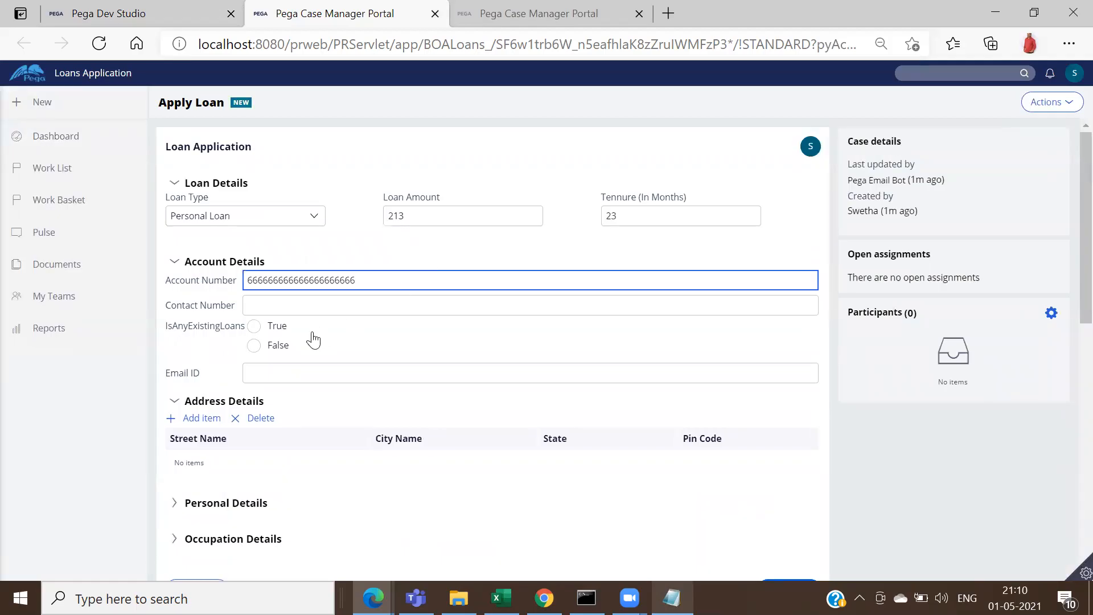
left_click(306, 313)
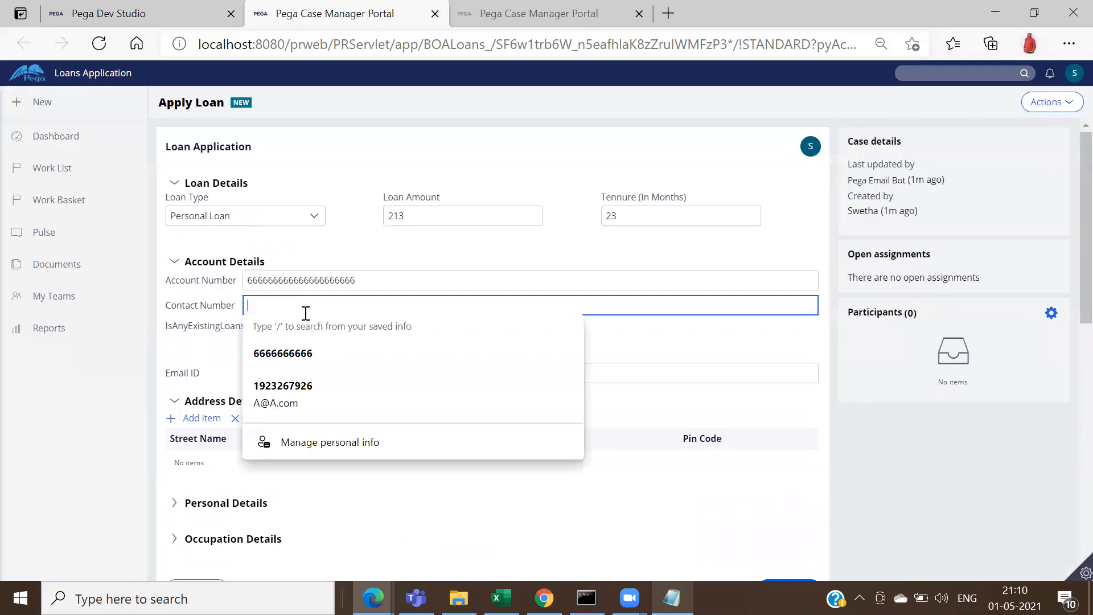
double_click(276, 278)
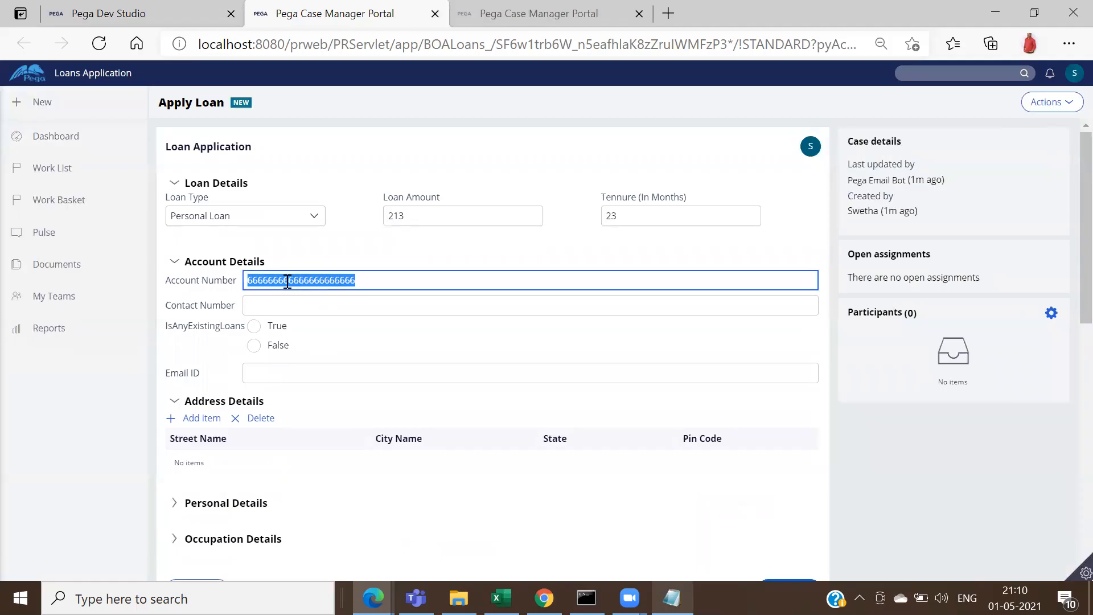
double_click(288, 280)
left_click(290, 305)
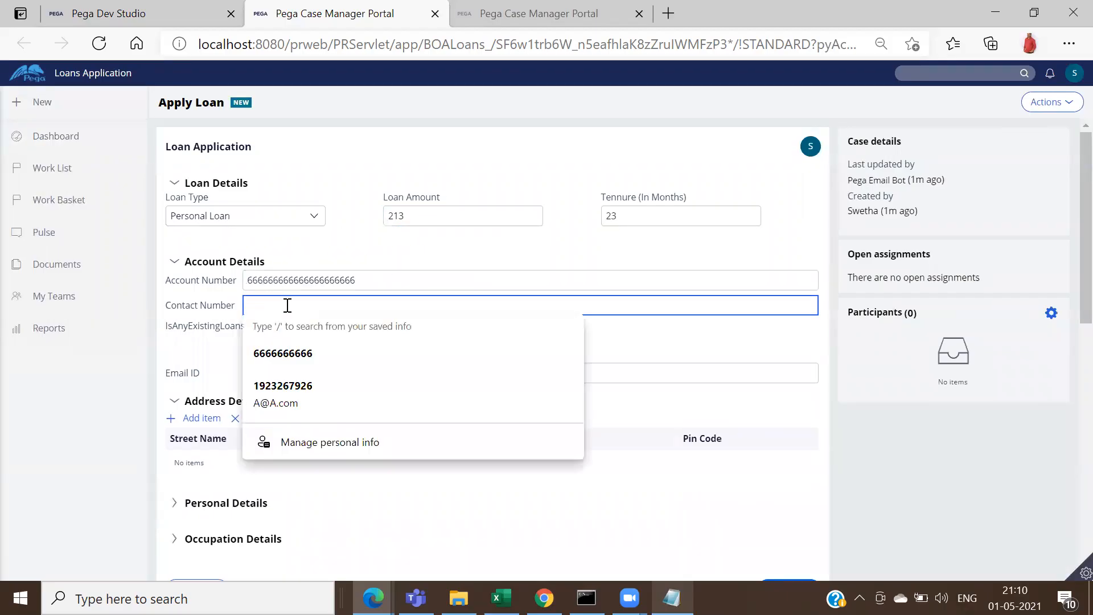
type("999999999999999")
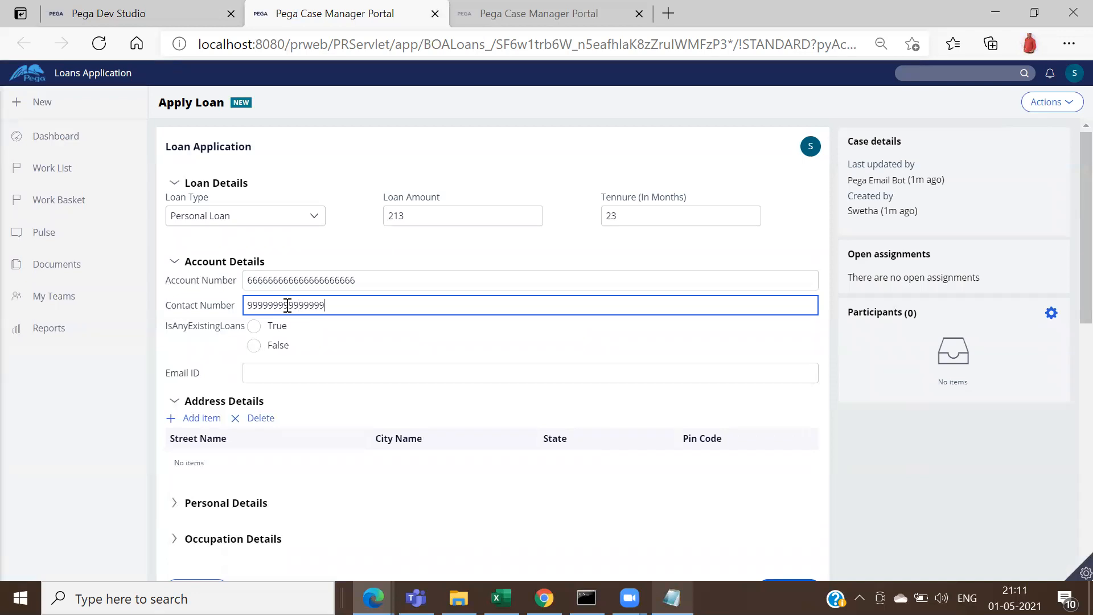
left_click(254, 345)
left_click(283, 372)
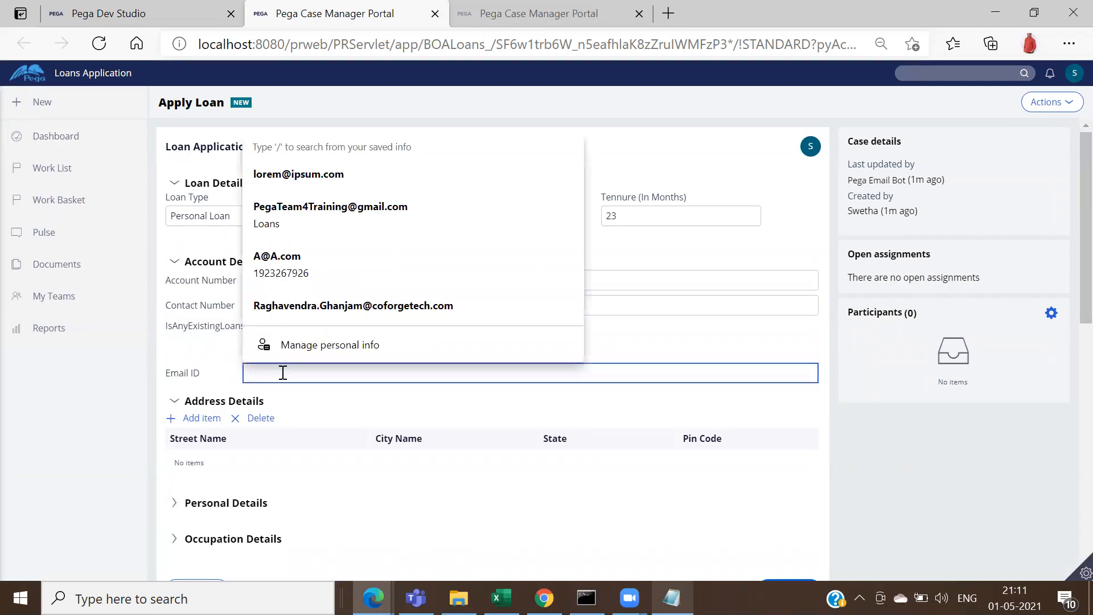
left_click(347, 272)
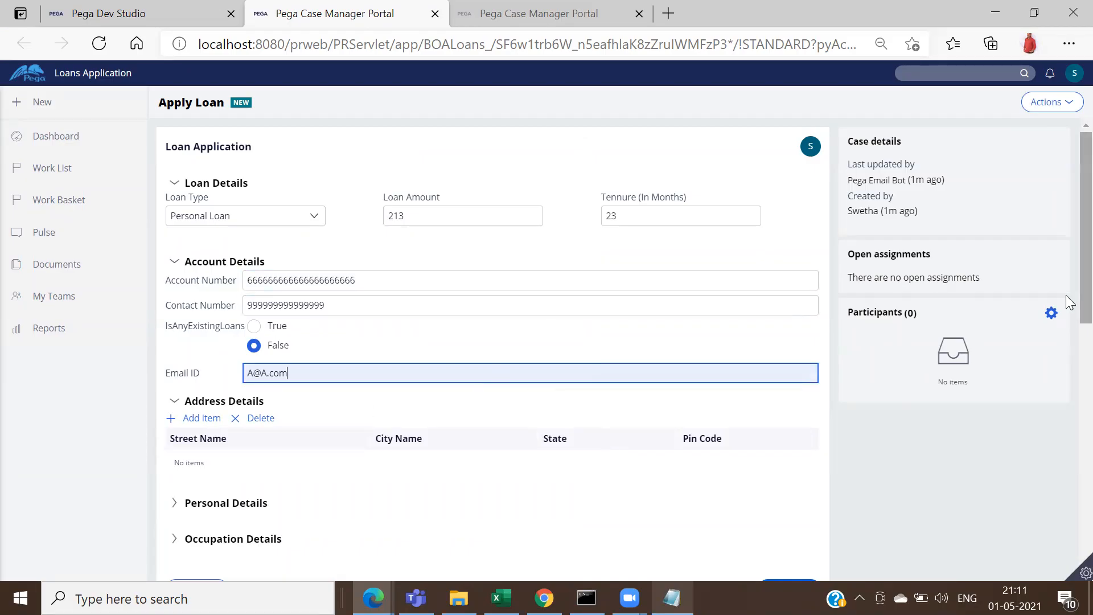
Step: Try to add an item to the Address Details table of the loan application
scroll(1066, 291, "down", 2)
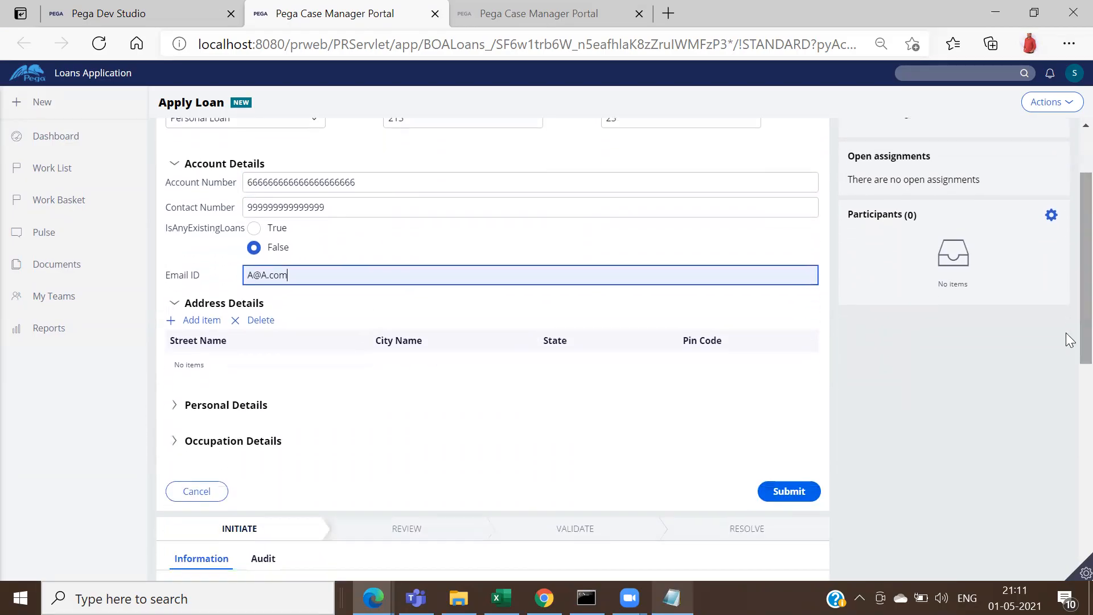
left_click(199, 323)
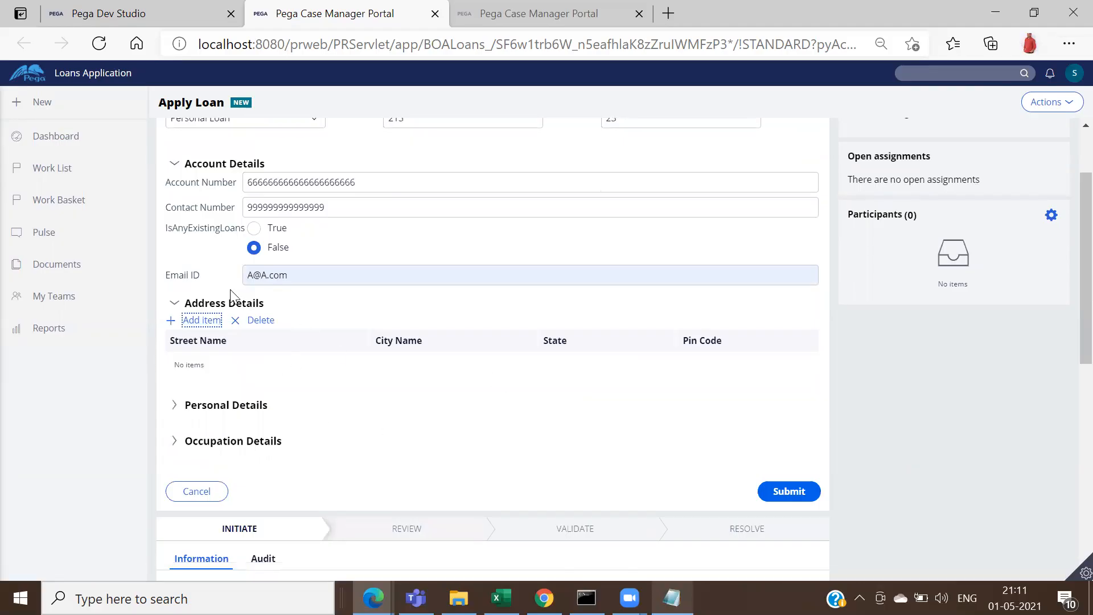
Step: Switch back to Dev Studio and examine the general and presentation properties of the Address Details dynamic layout
left_click(139, 9)
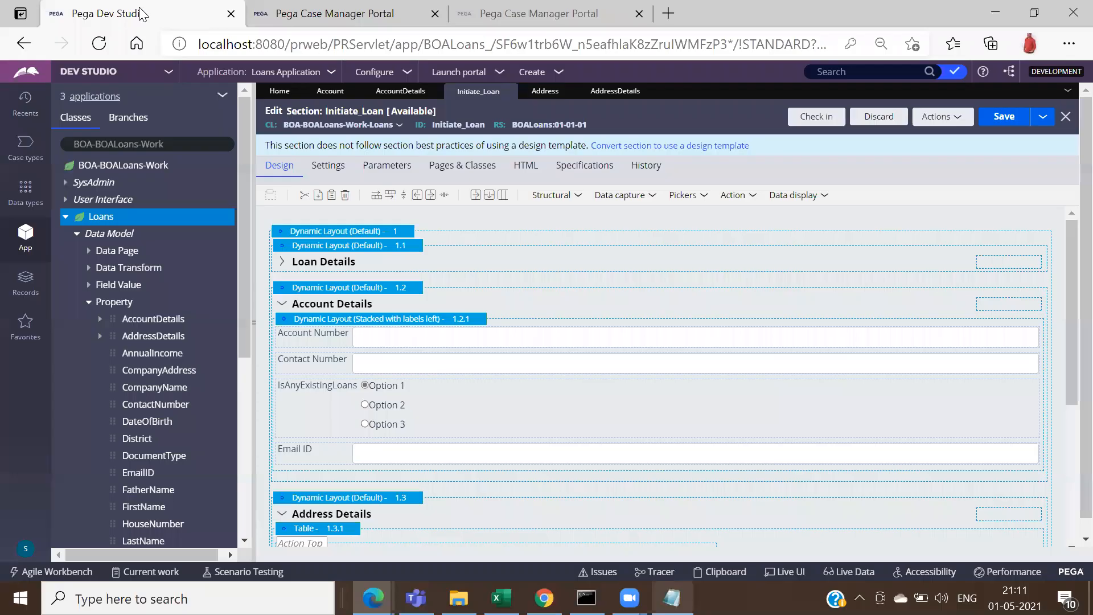
scroll(471, 427, "down", 5)
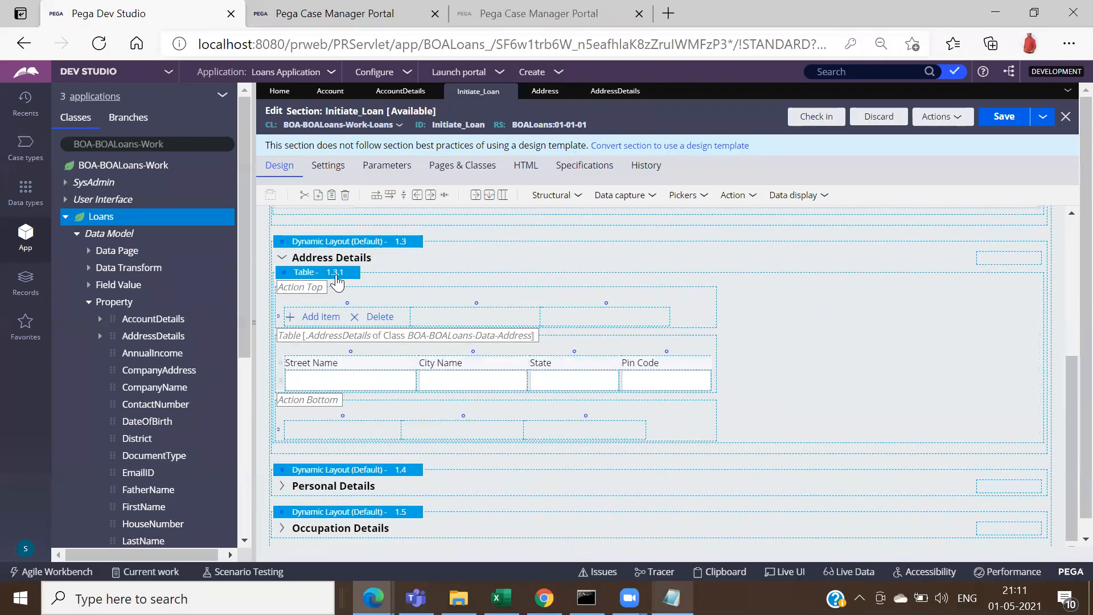
left_click(415, 244)
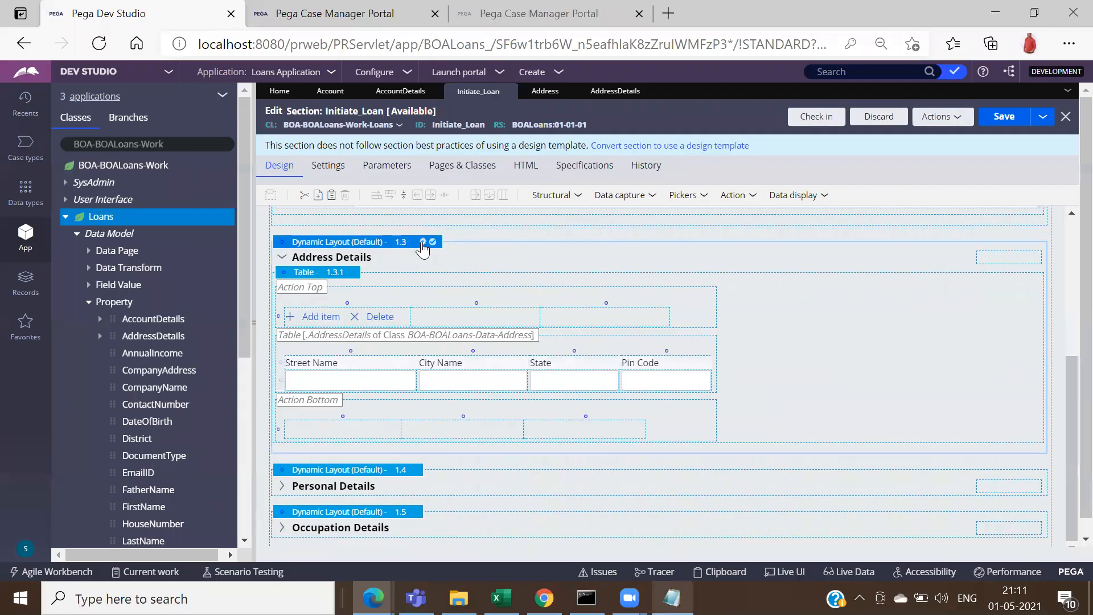
left_click(422, 242)
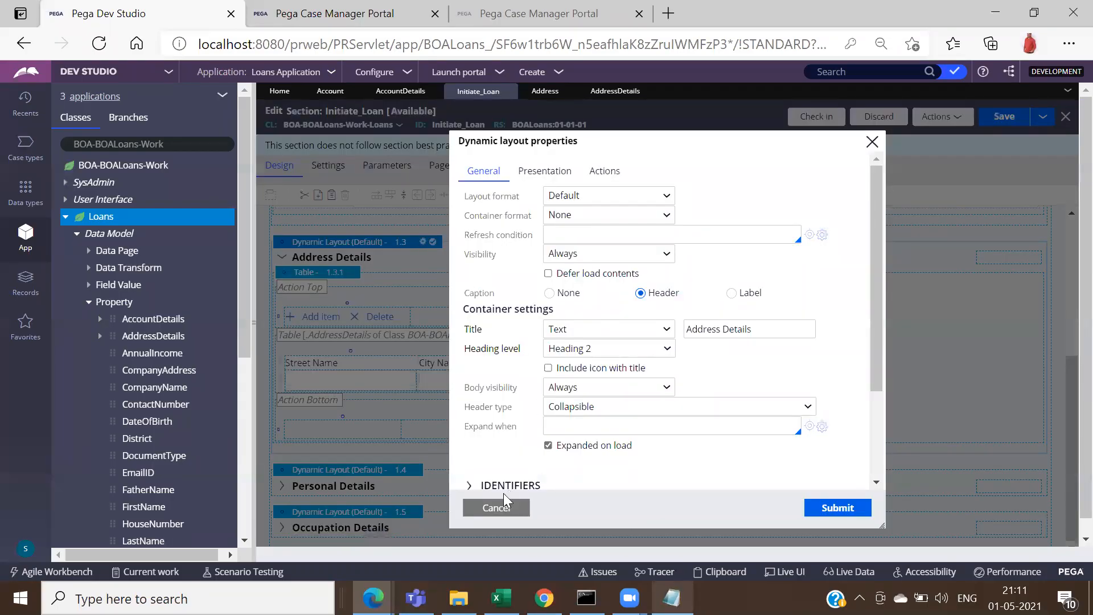
left_click(544, 171)
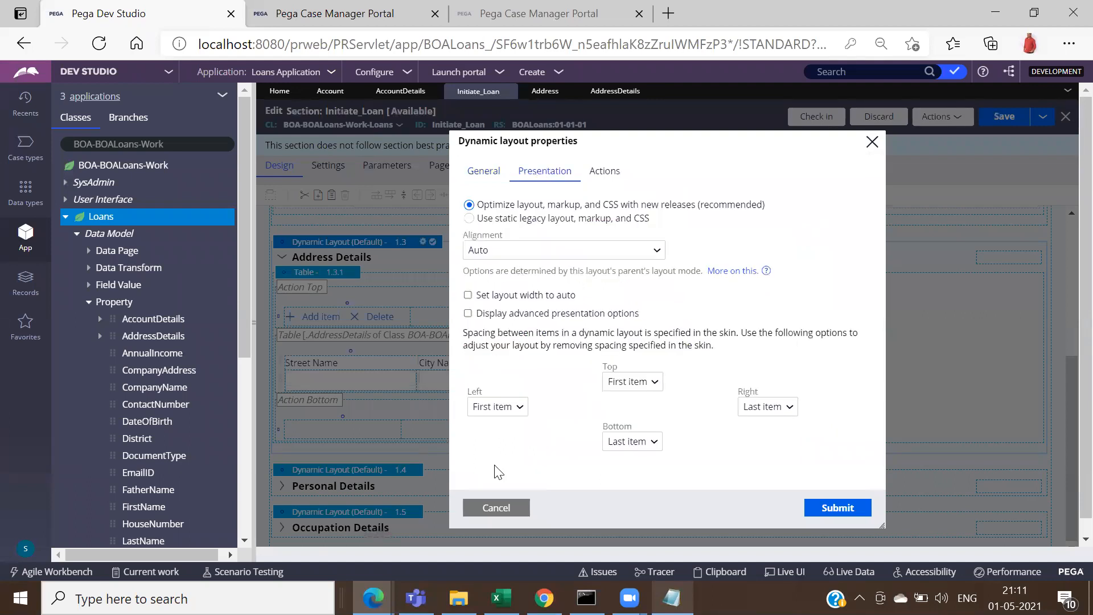
left_click(496, 507)
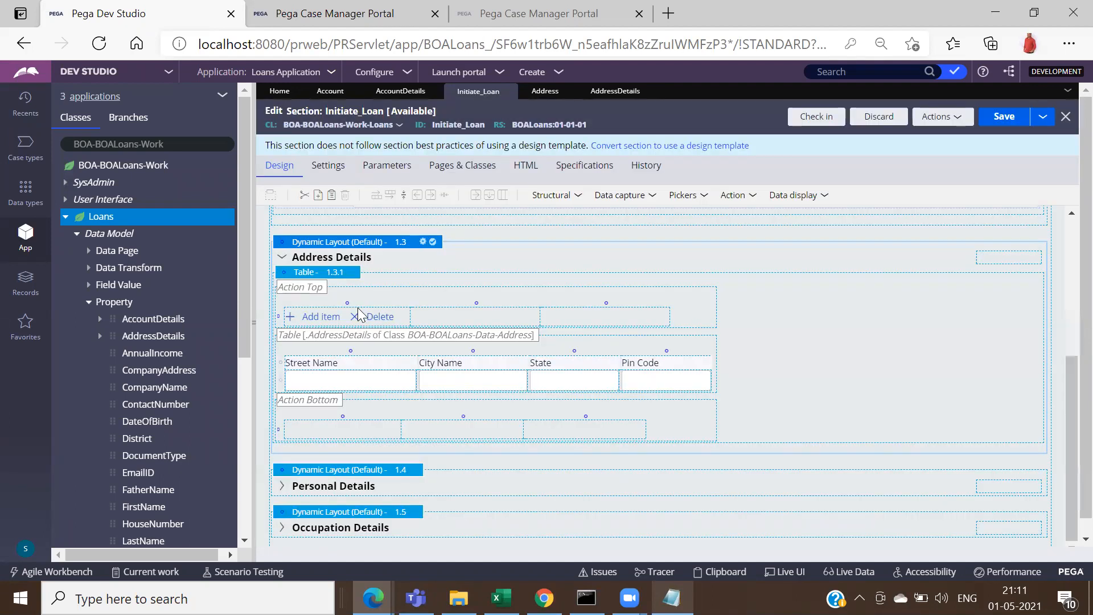
Step: Set the Address Details table's row editing to Inline and save the Initiate_Loan section
left_click(335, 275)
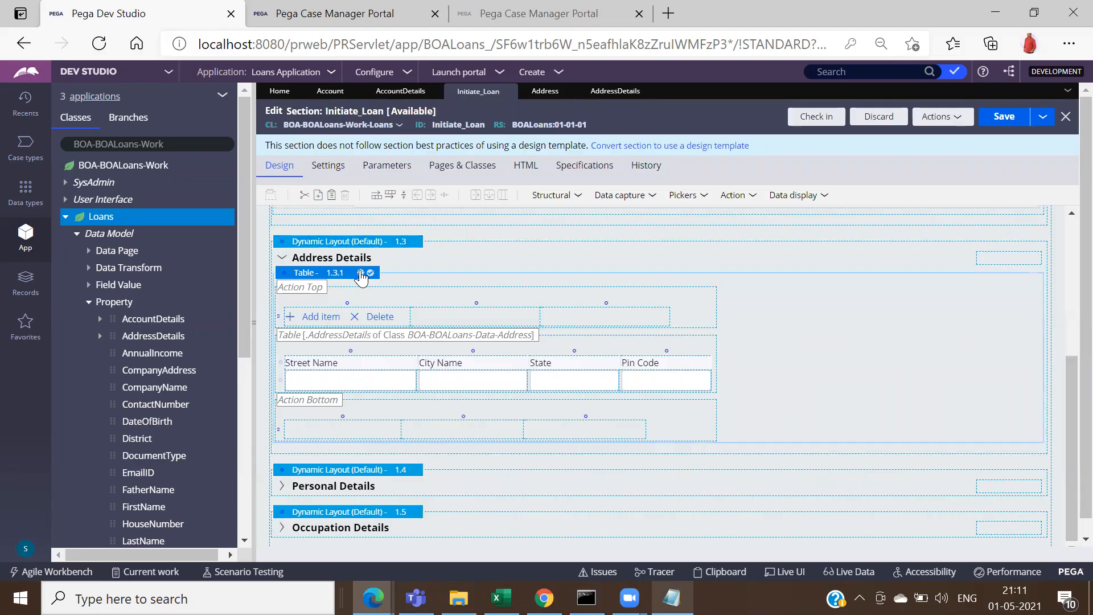
left_click(360, 273)
left_click(550, 178)
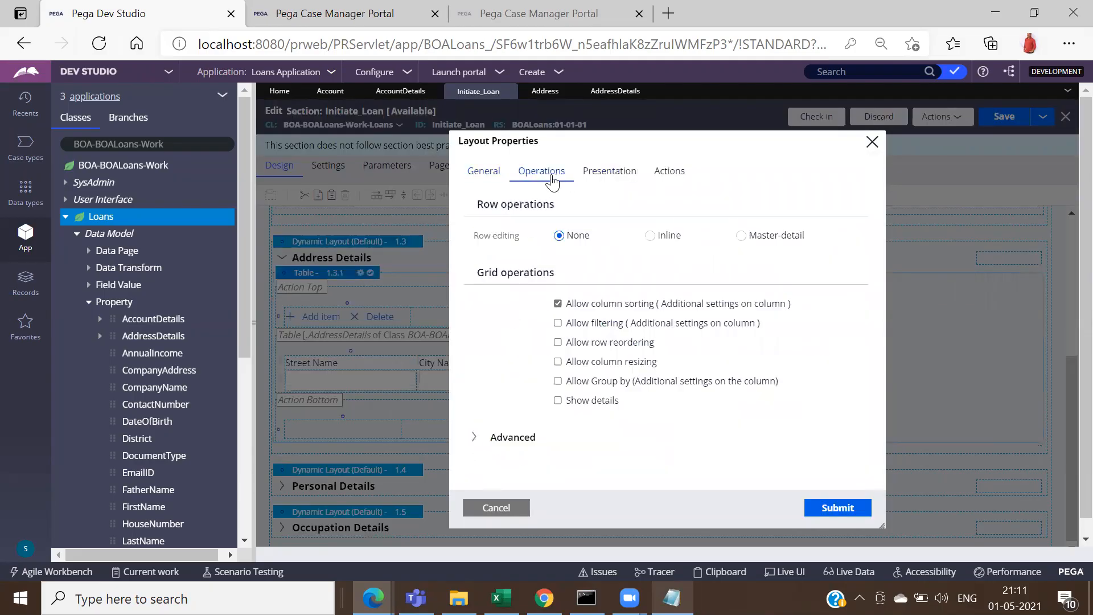
left_click(650, 236)
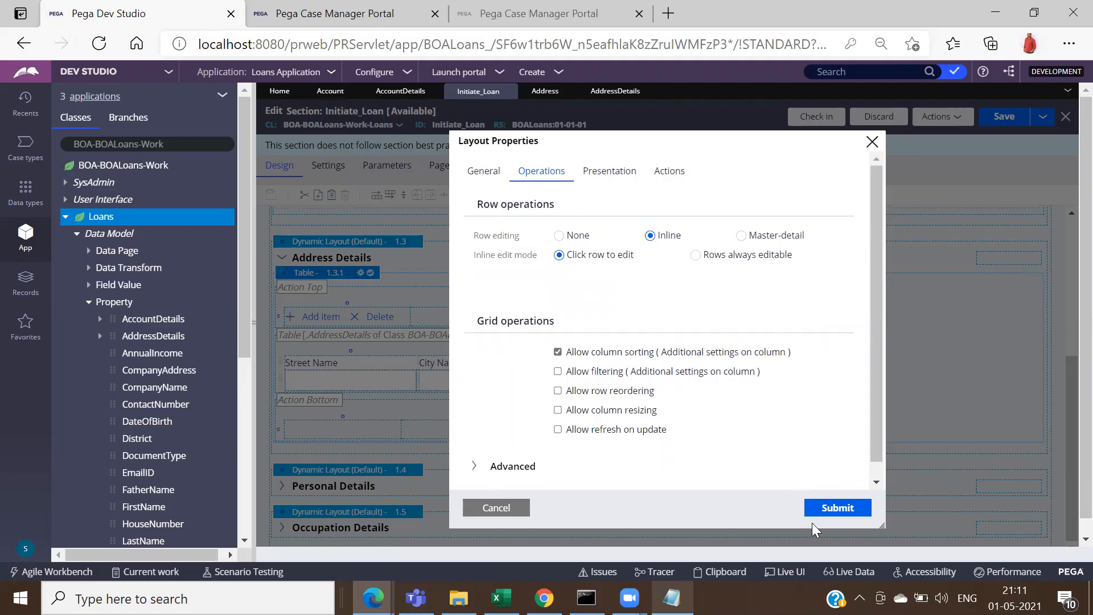
left_click(671, 172)
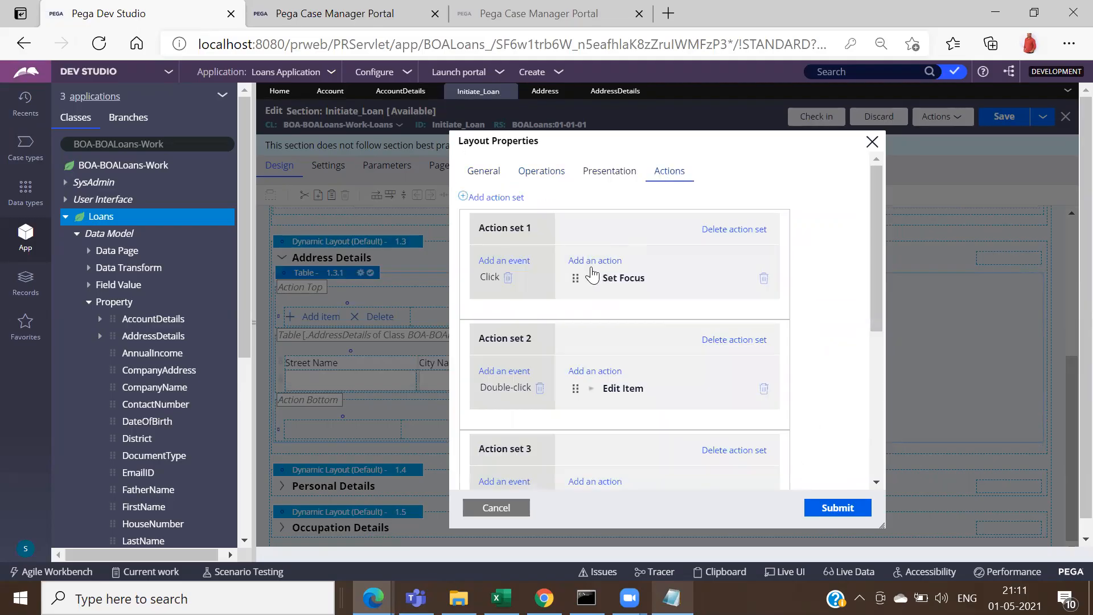
left_click(831, 508)
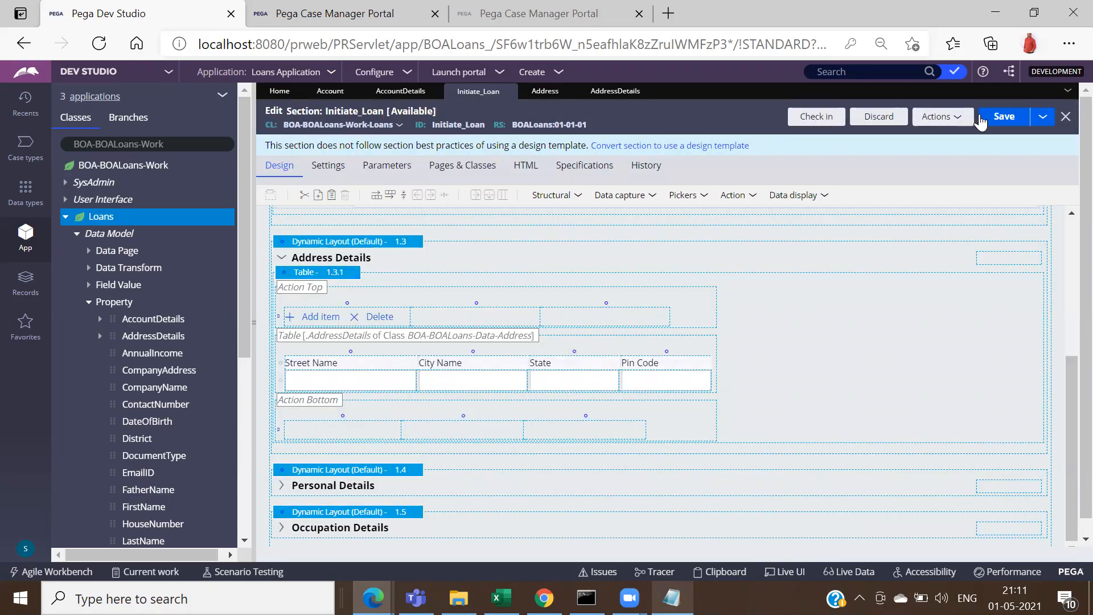
left_click(1004, 120)
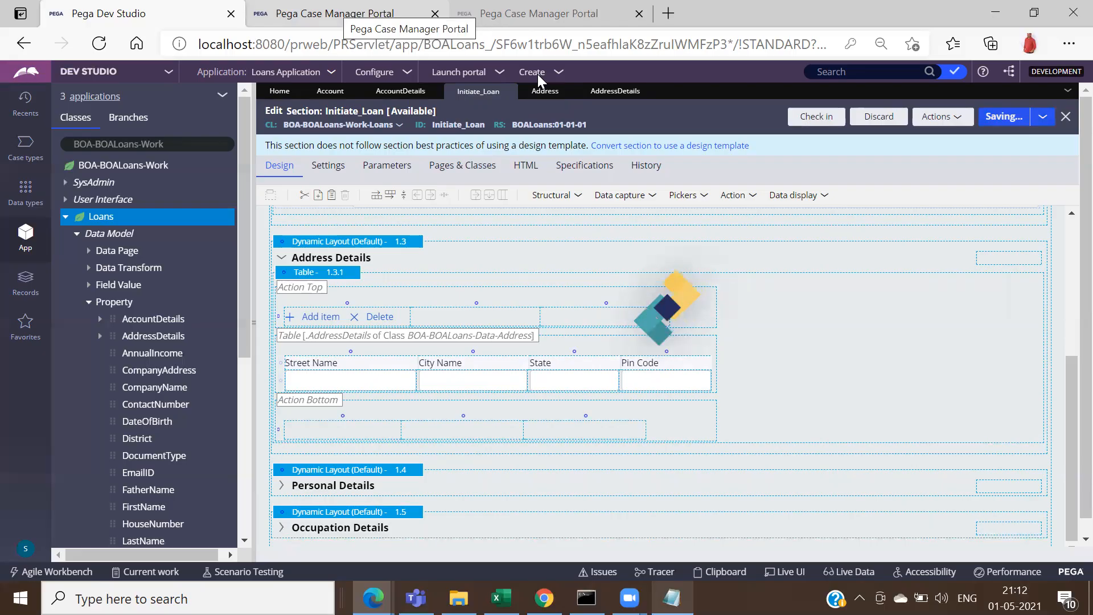
Step: Switch to the Case Manager Portal and refresh the Apply Loan case
key("ctrl+Tab")
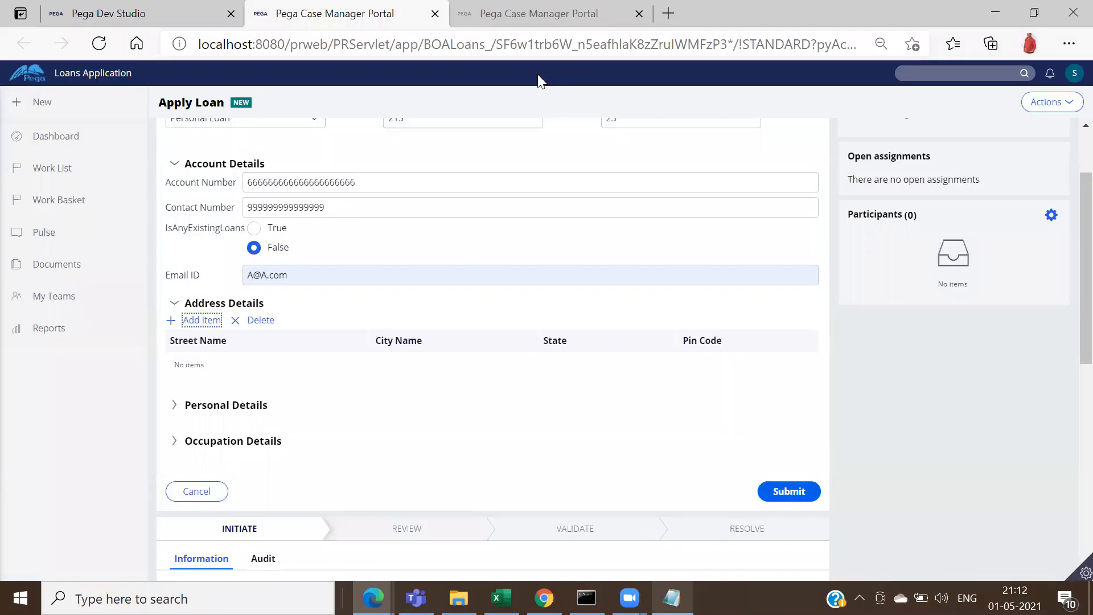
left_click(1068, 103)
left_click(1024, 126)
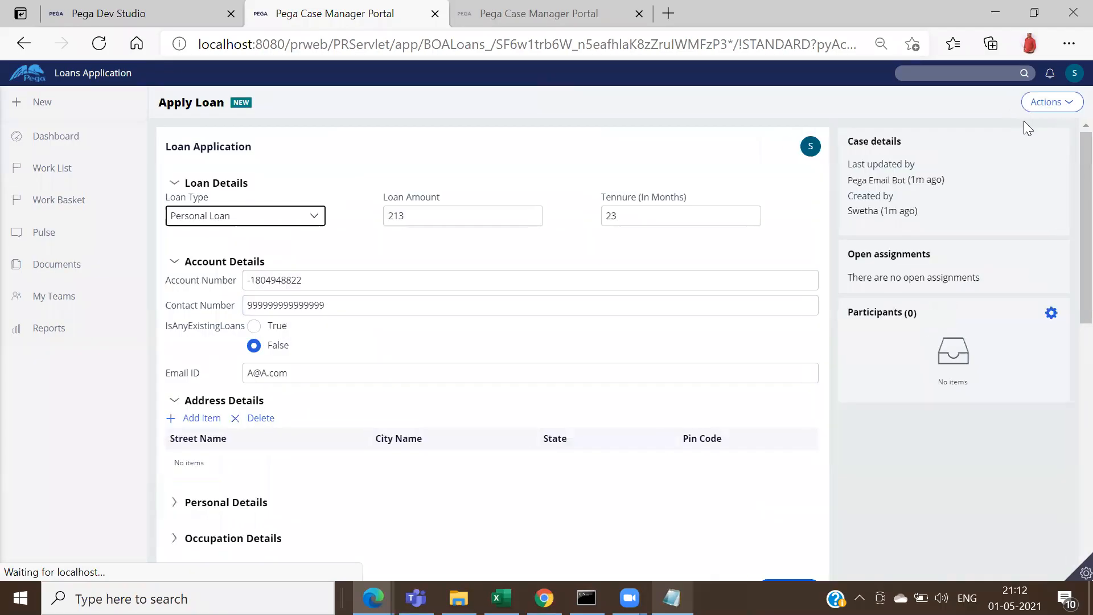
Step: Add a first row to the Address Details table with the street name, city, state and pin code
left_click(209, 420)
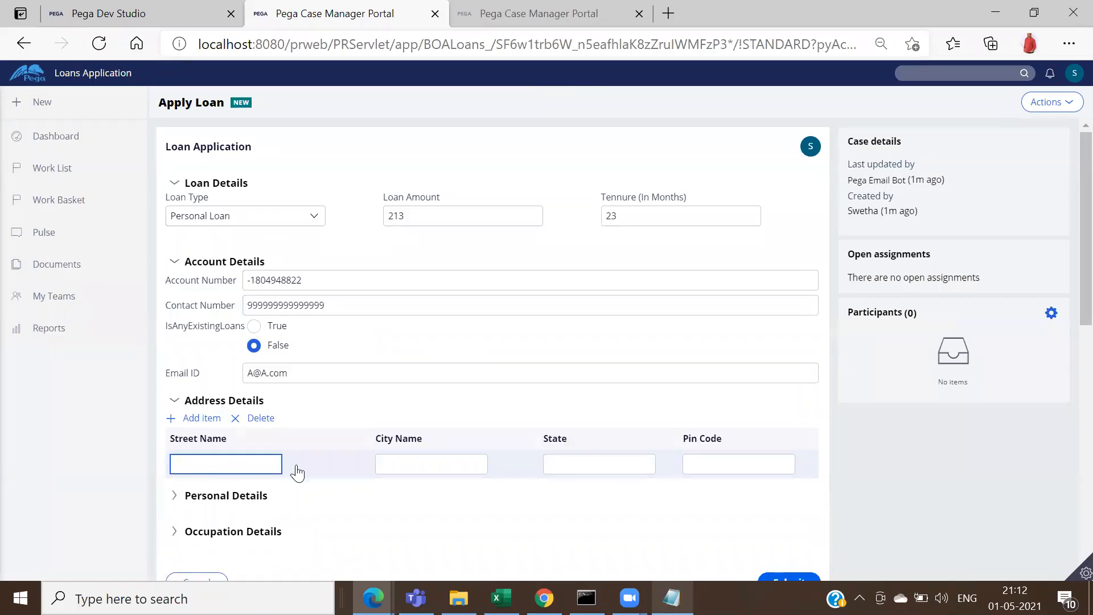
left_click(223, 465)
left_click(411, 462)
left_click(410, 462)
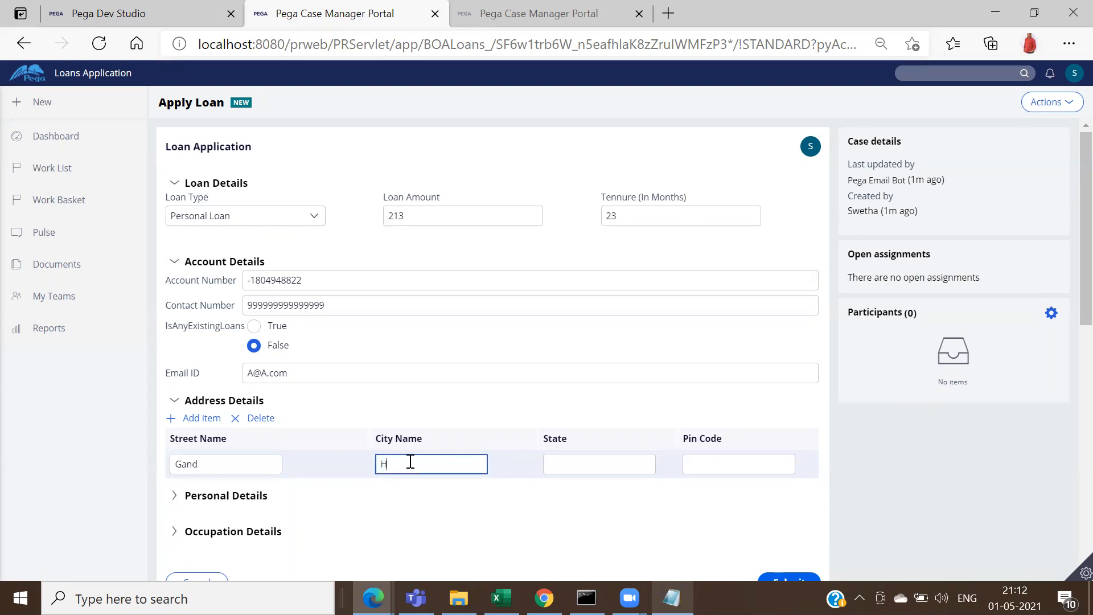
left_click(589, 463)
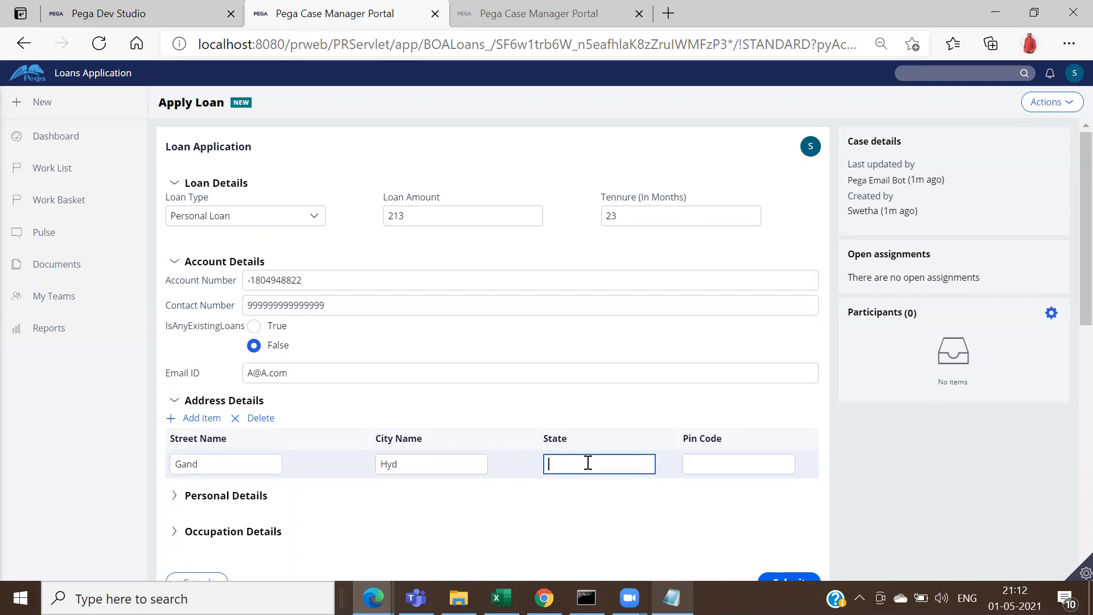
left_click(711, 466)
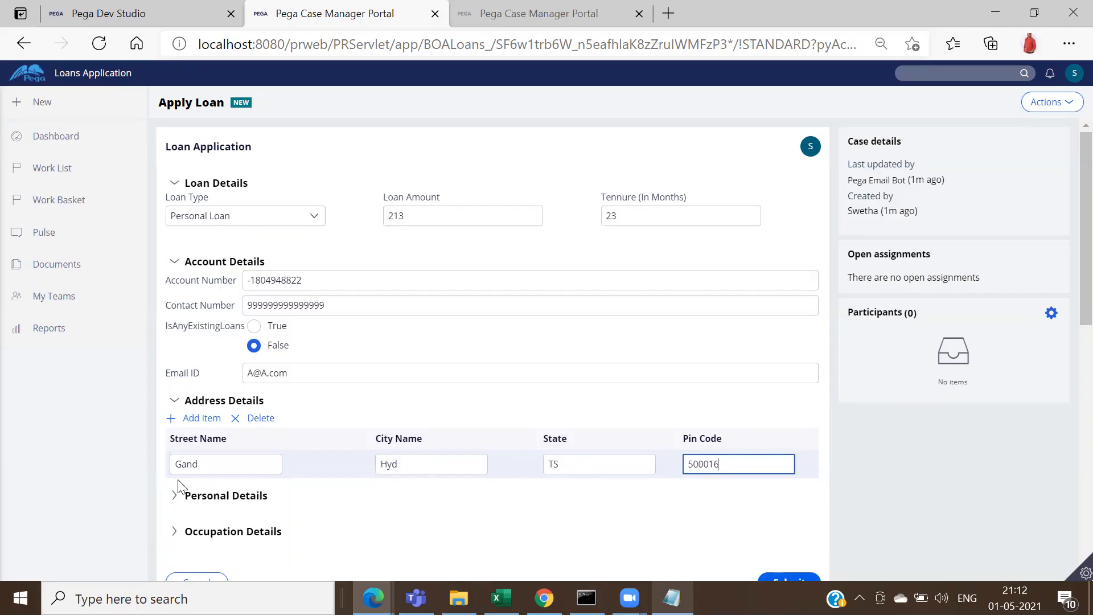
Step: Add a second Address Details row with its own street name, city, state and pin code, then collapse and re-expand the group
left_click(202, 418)
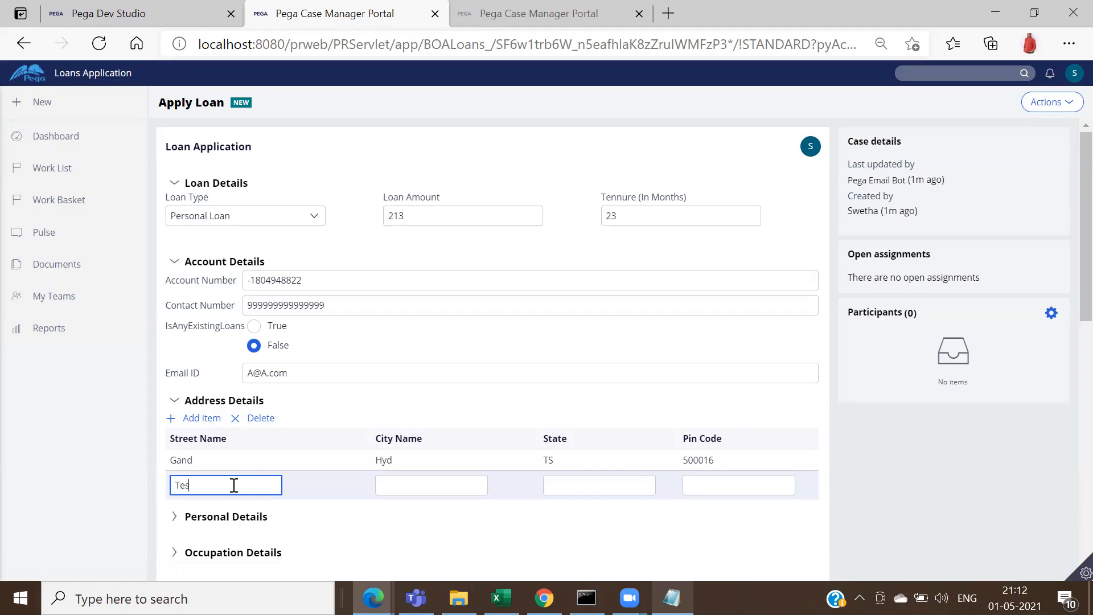
type("Test")
left_click(405, 485)
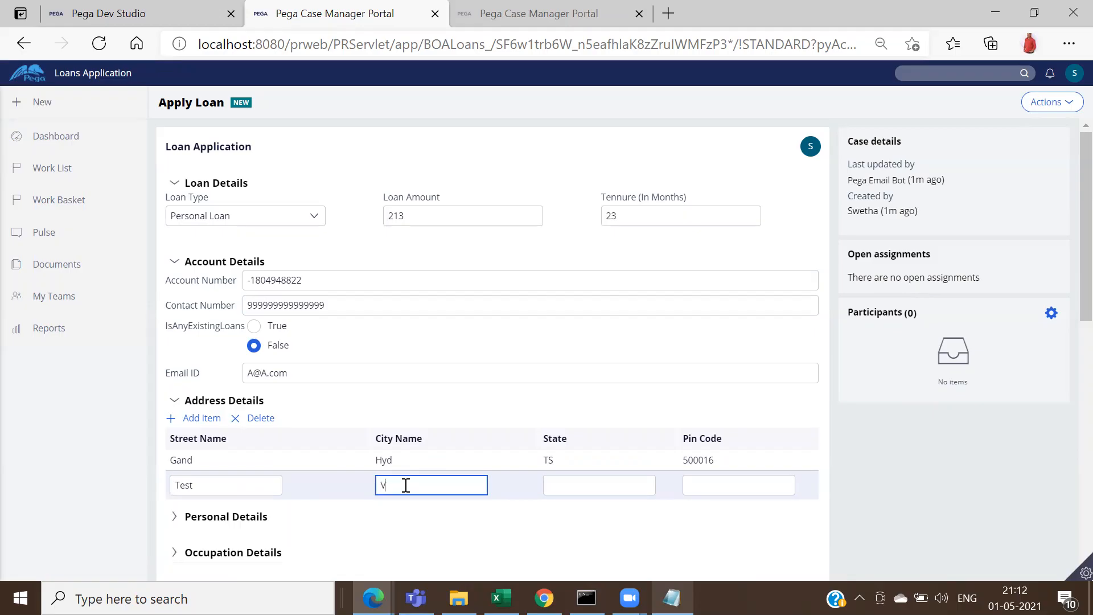
type("Vij")
left_click(592, 486)
type("AP")
left_click(733, 487)
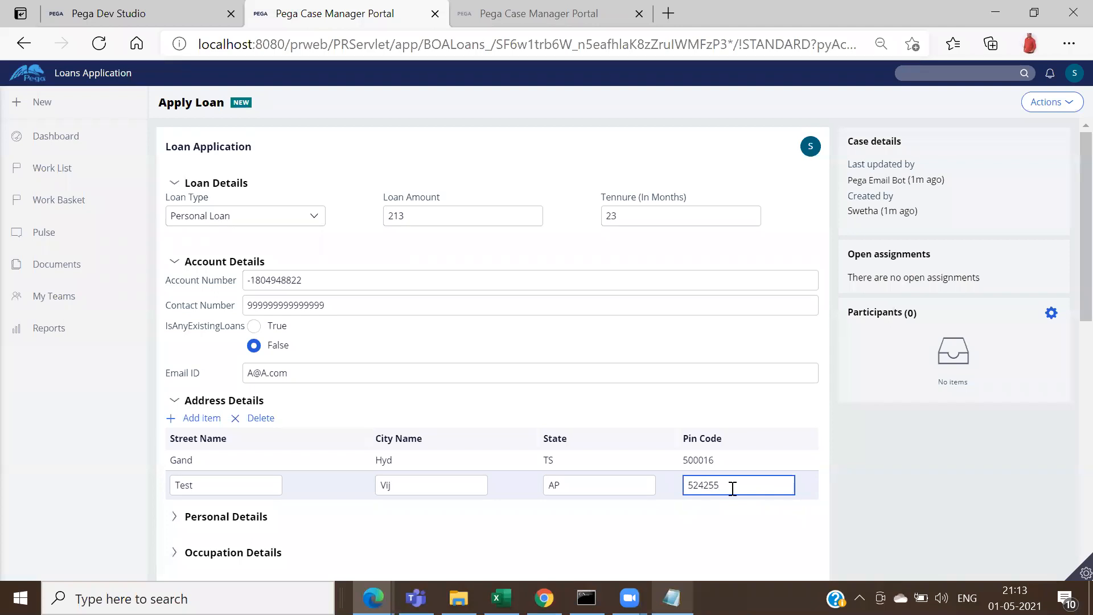
left_click(795, 402)
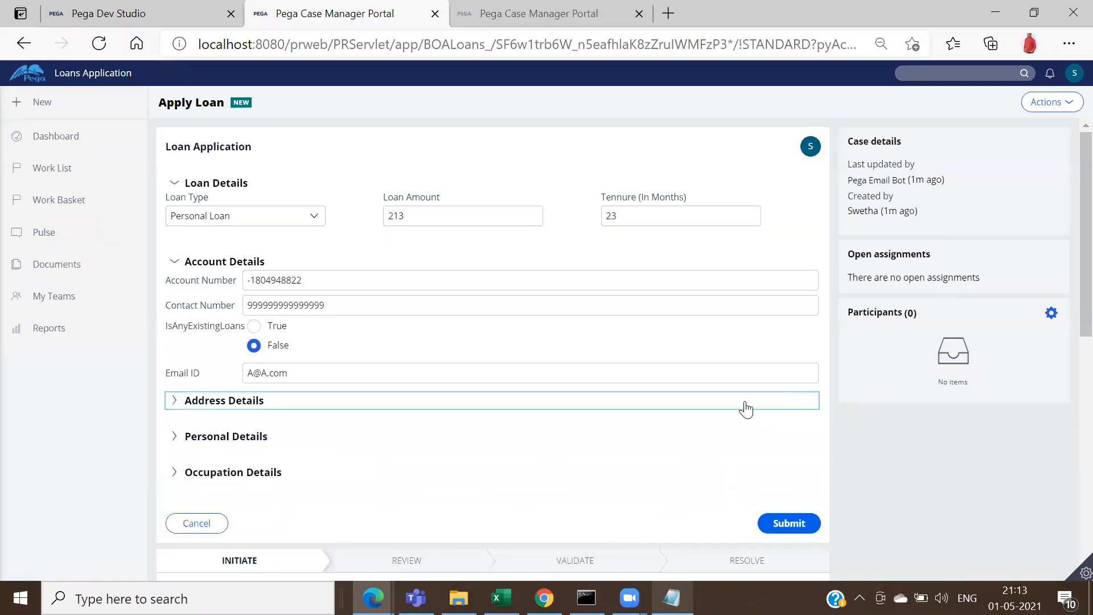
left_click(228, 405)
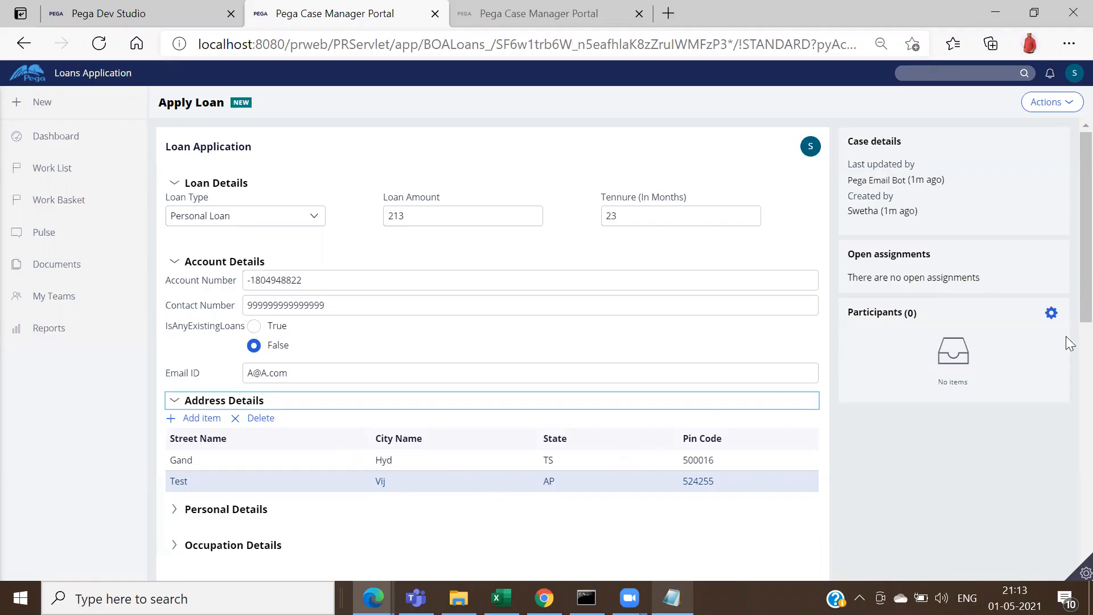
Step: Set the occupation type to Job under Occupation Details and submit the loan application
scroll(1069, 306, "down", 3)
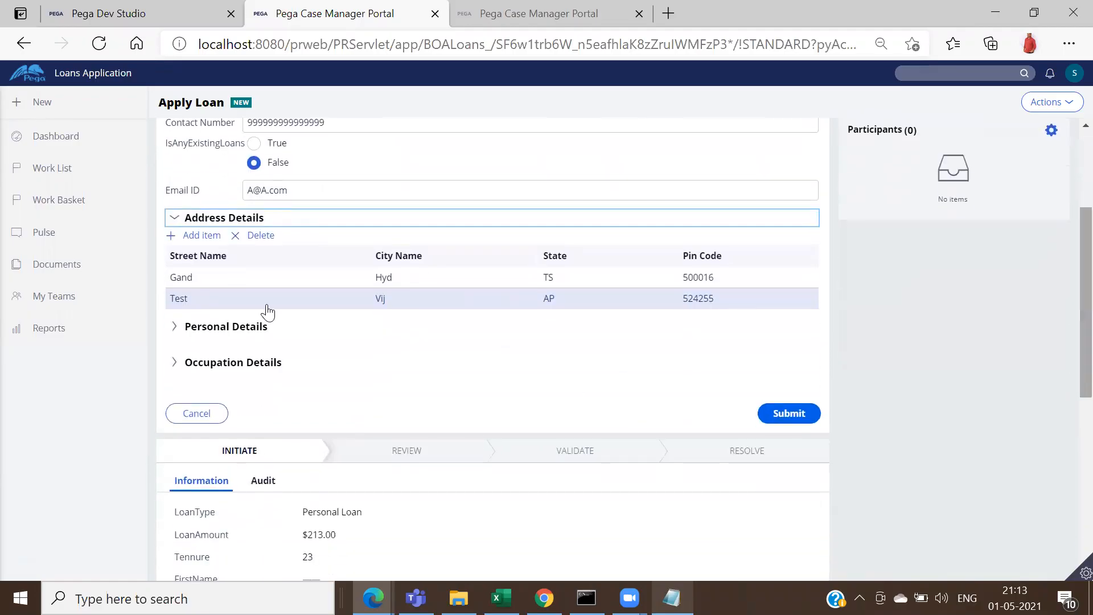
left_click(178, 335)
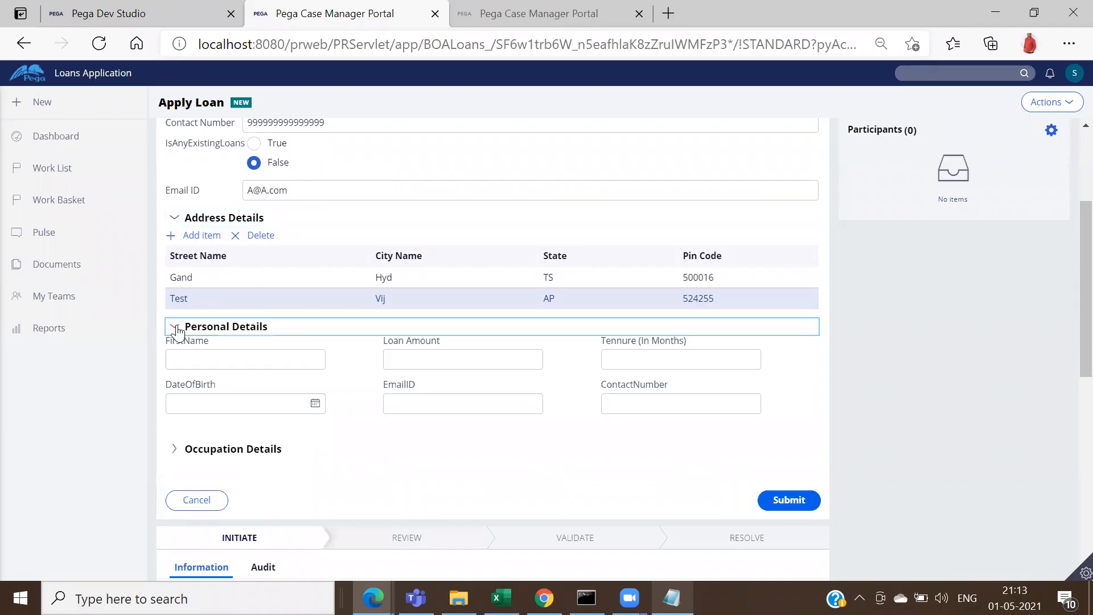
left_click(176, 329)
left_click(185, 364)
left_click(215, 395)
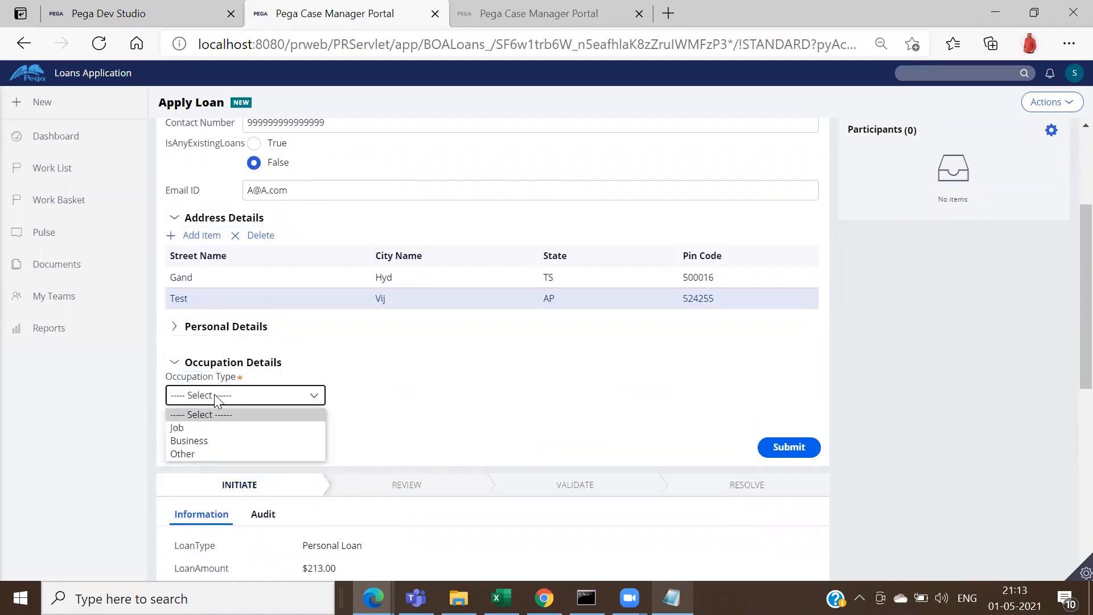
left_click(206, 427)
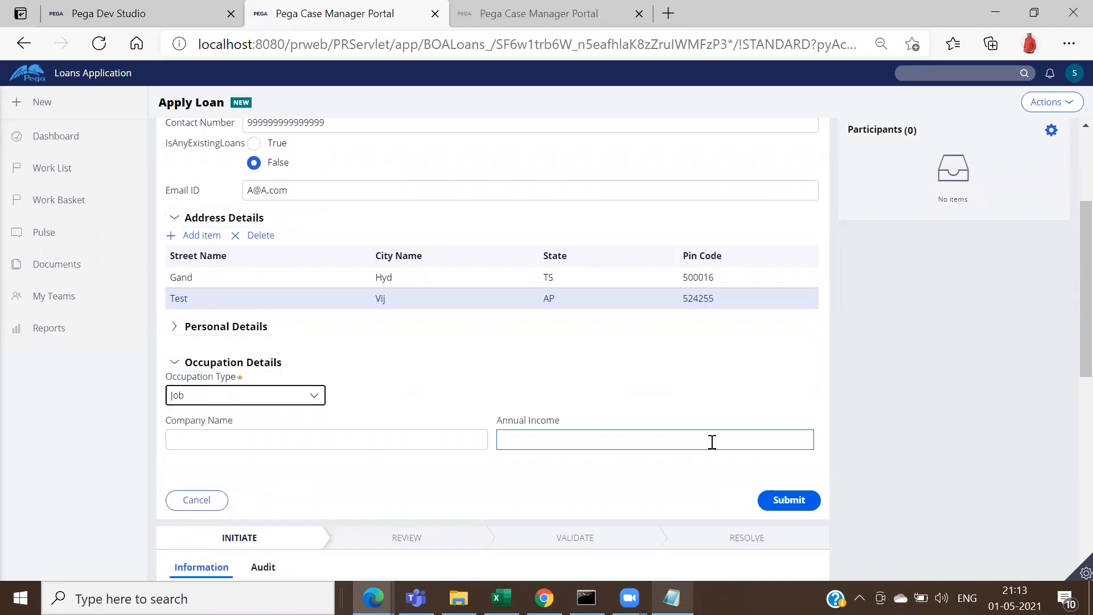
left_click(787, 502)
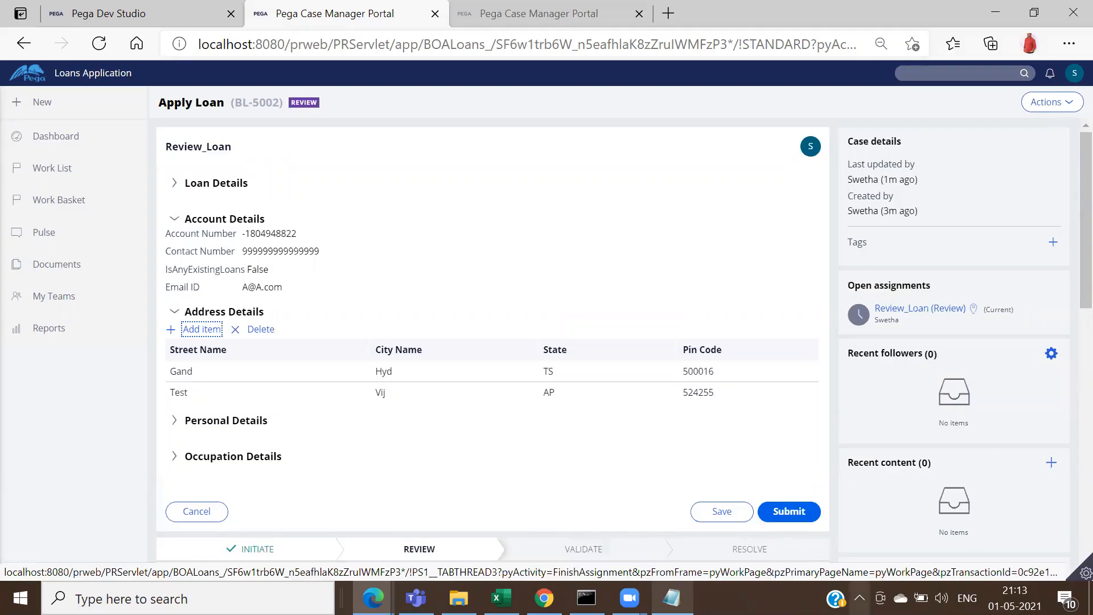
Step: Open the Clipboard viewer for the submitted case and expand pyWorkPage among the user pages
left_click(1074, 577)
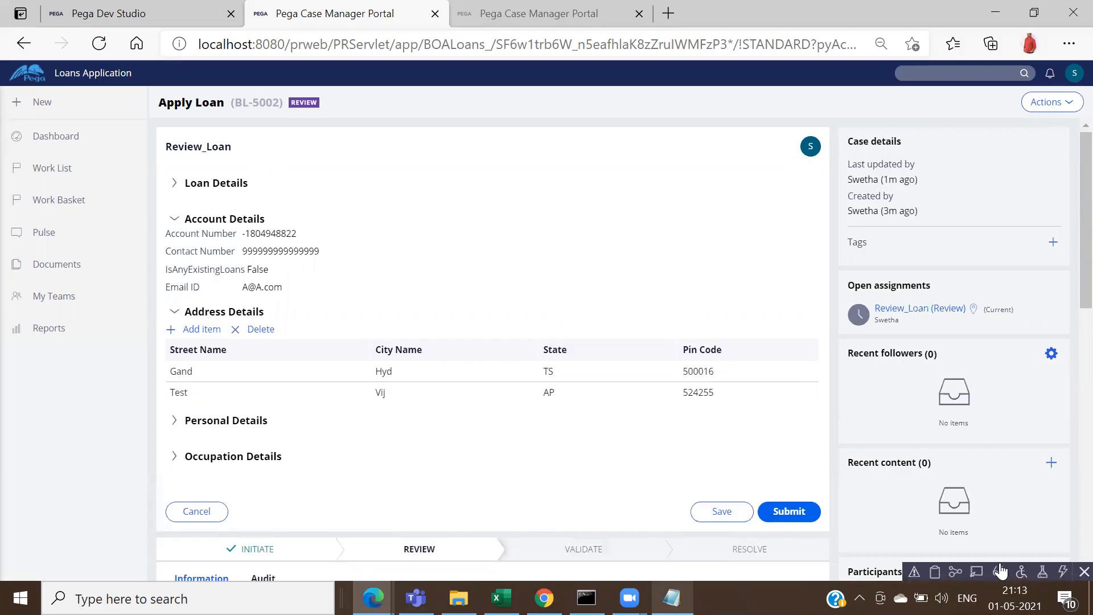
left_click(936, 572)
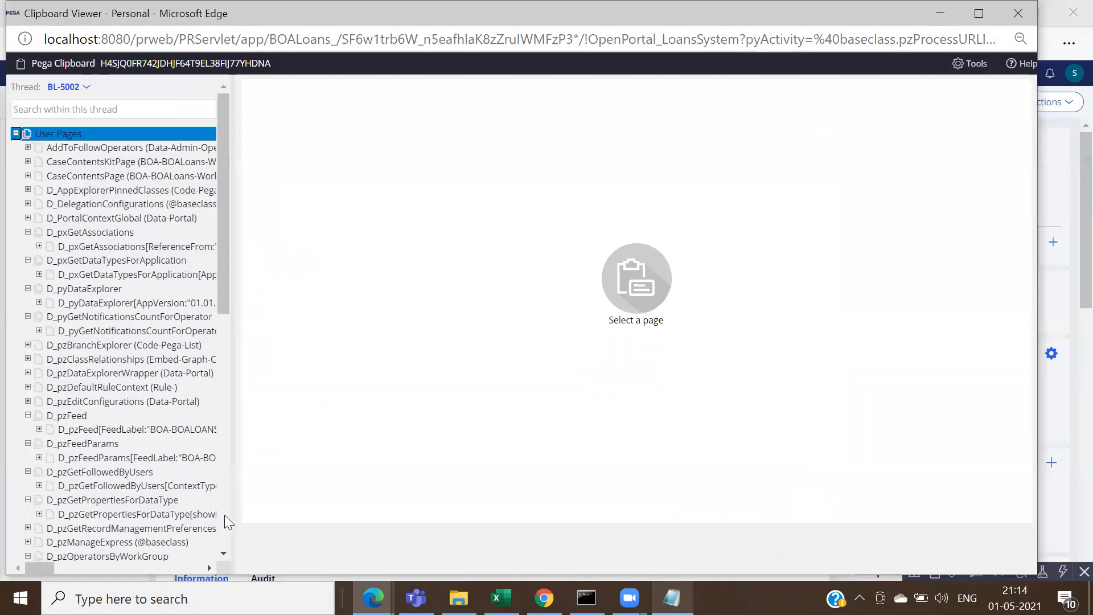
scroll(224, 515, "down", 10)
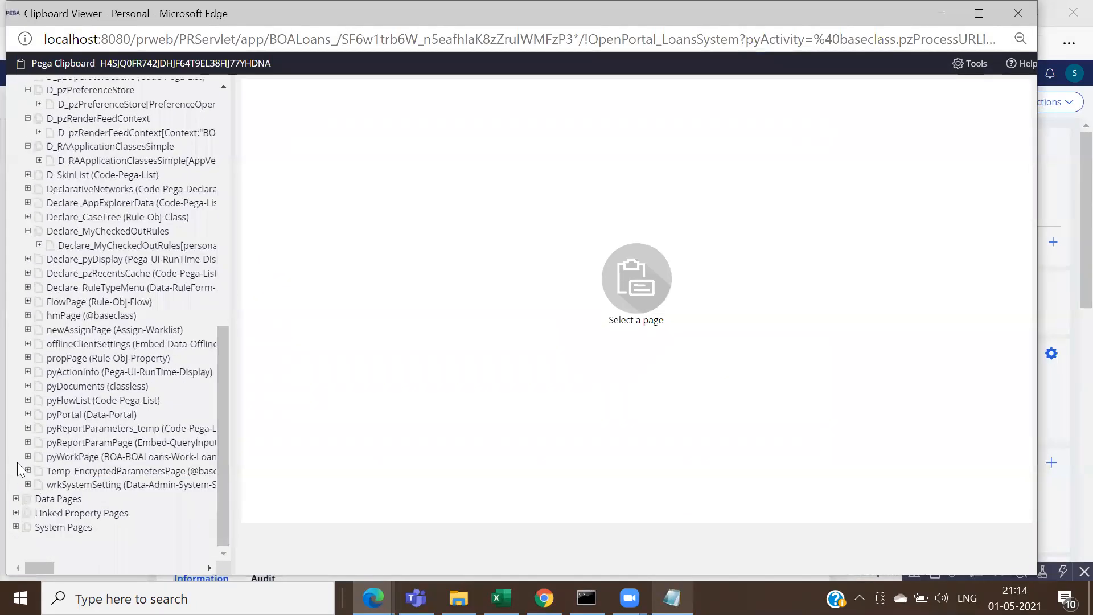
left_click(27, 457)
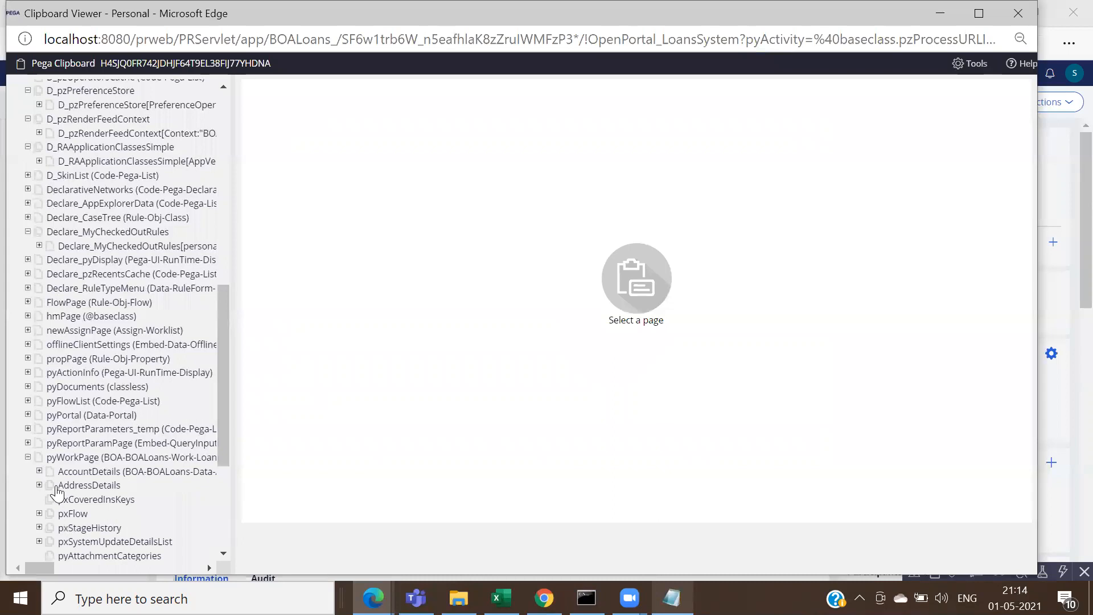
scroll(224, 552, "down", 2)
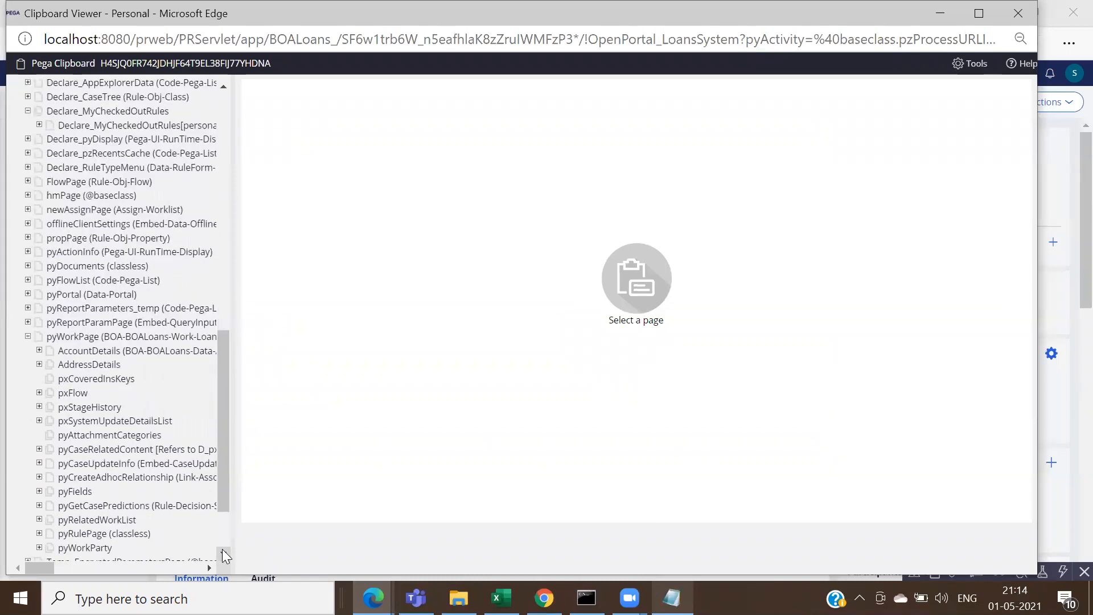
Step: Inspect the properties of the AccountDetails page embedded in pyWorkPage
left_click(55, 340)
left_click(71, 352)
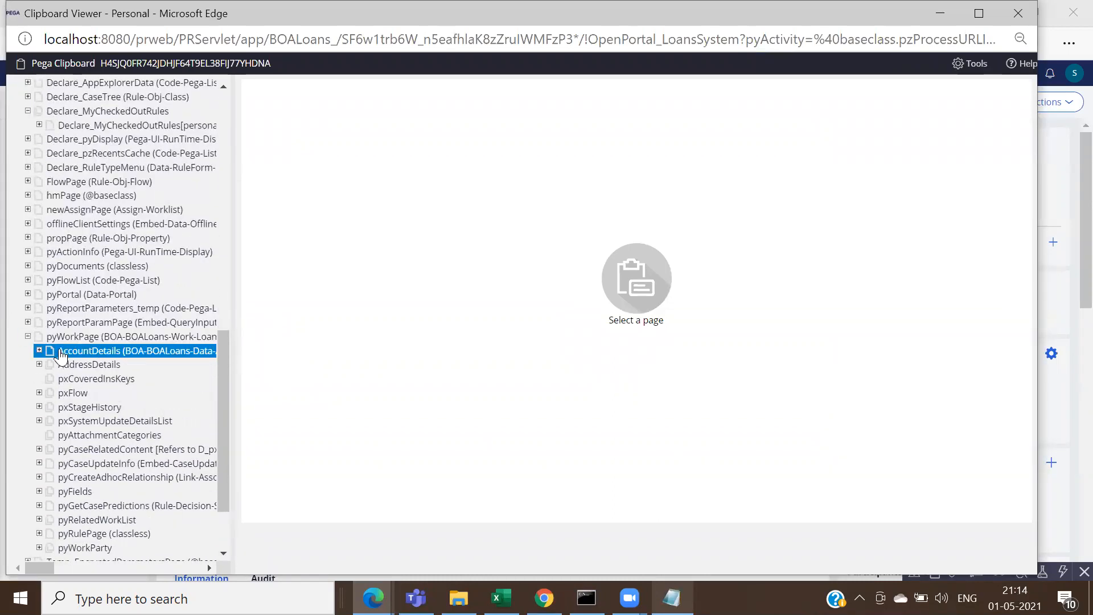
left_click(80, 364)
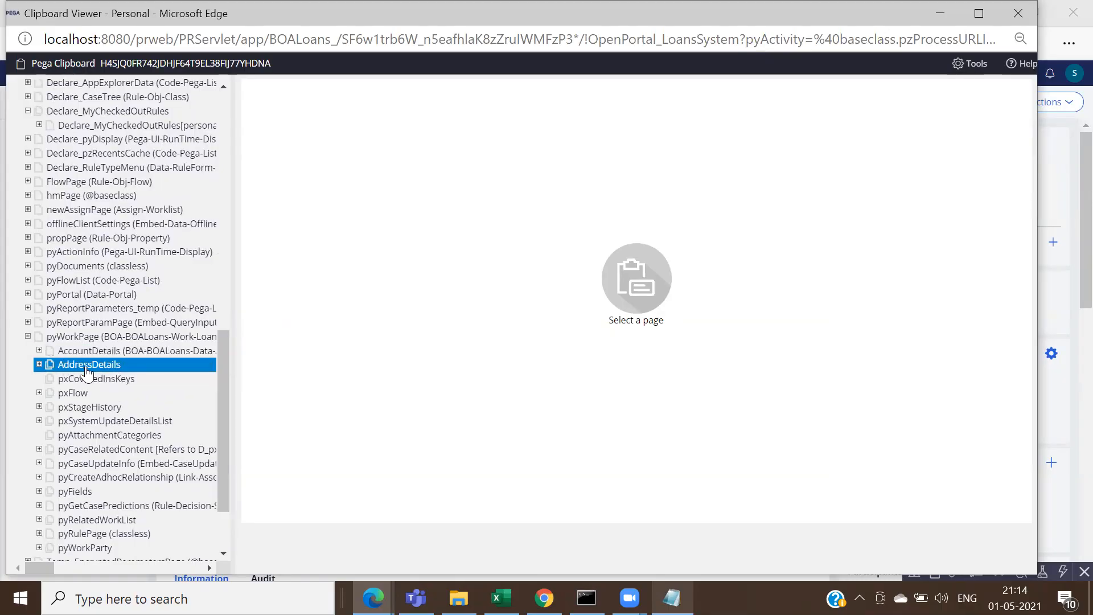
left_click(60, 352)
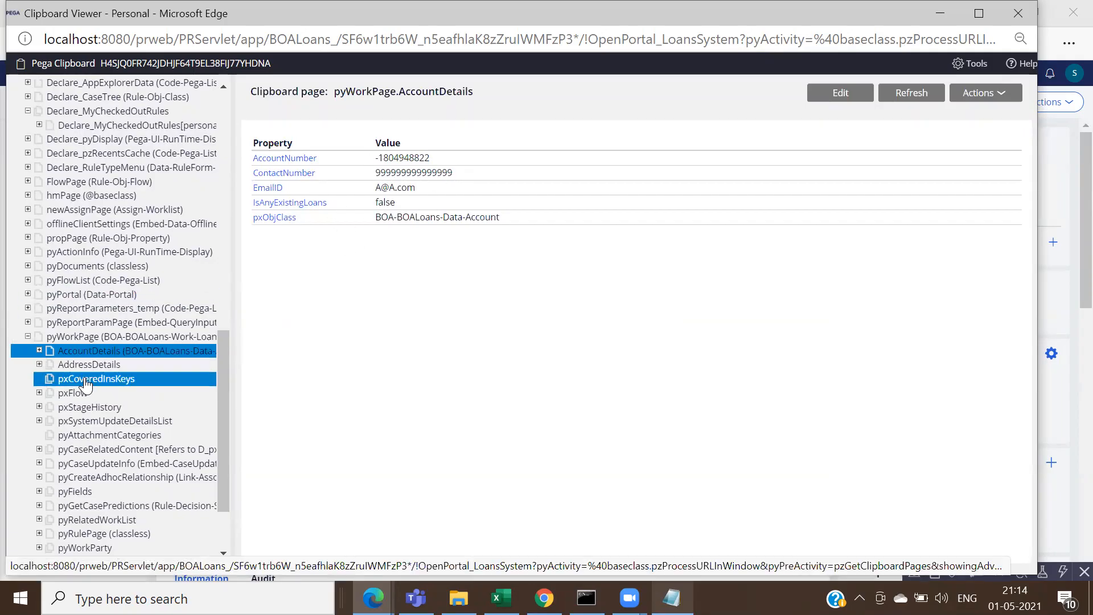
Step: Expand the AddressDetails page list and compare the properties of AddressDetails(1) and AddressDetails(2)
left_click(83, 366)
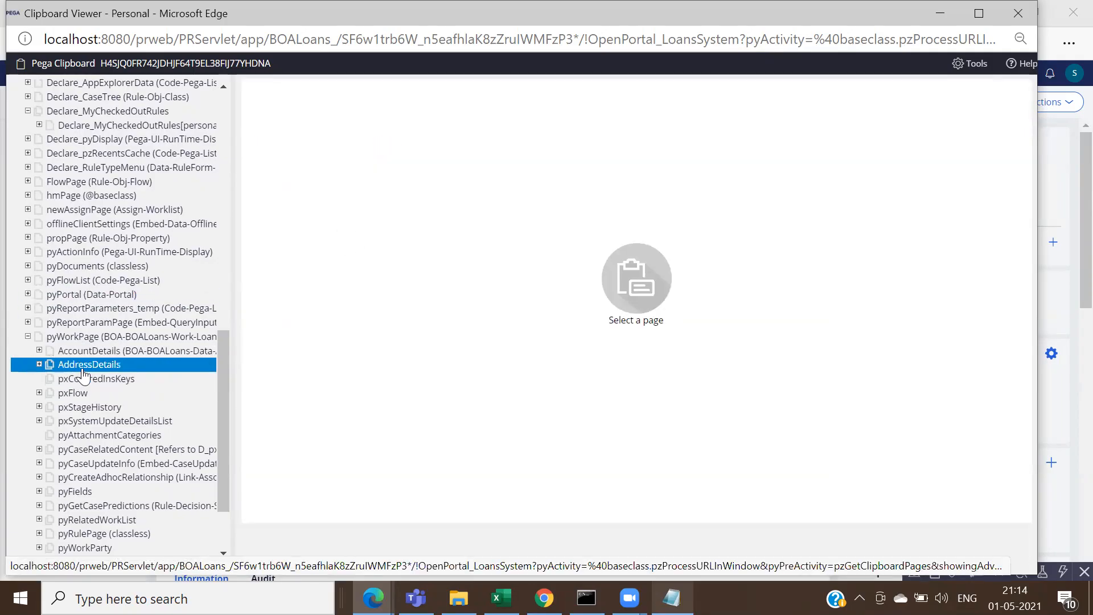
left_click(39, 364)
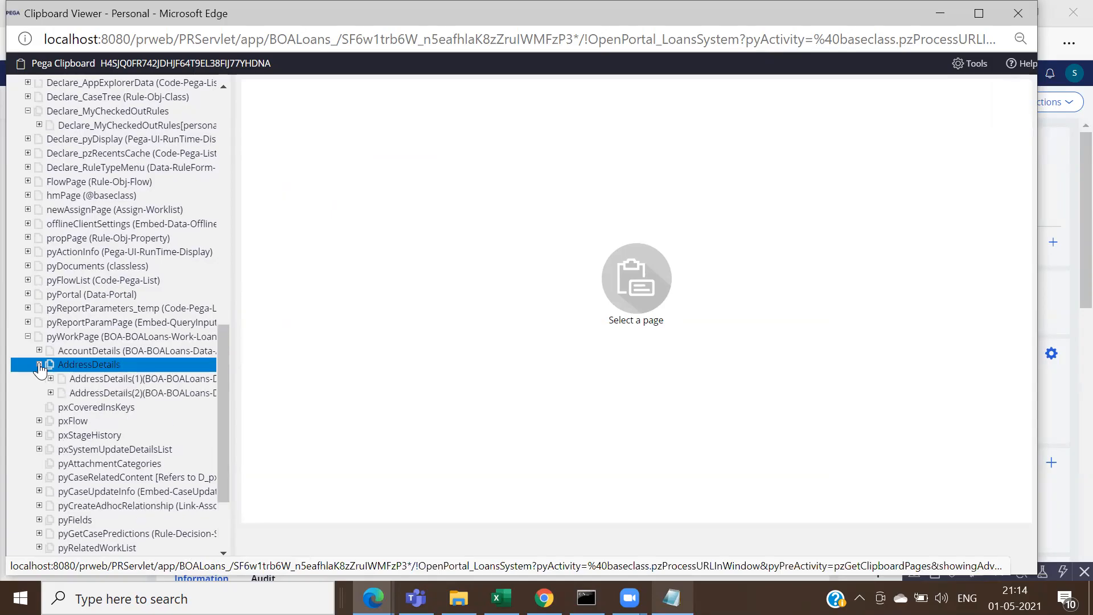
left_click(104, 379)
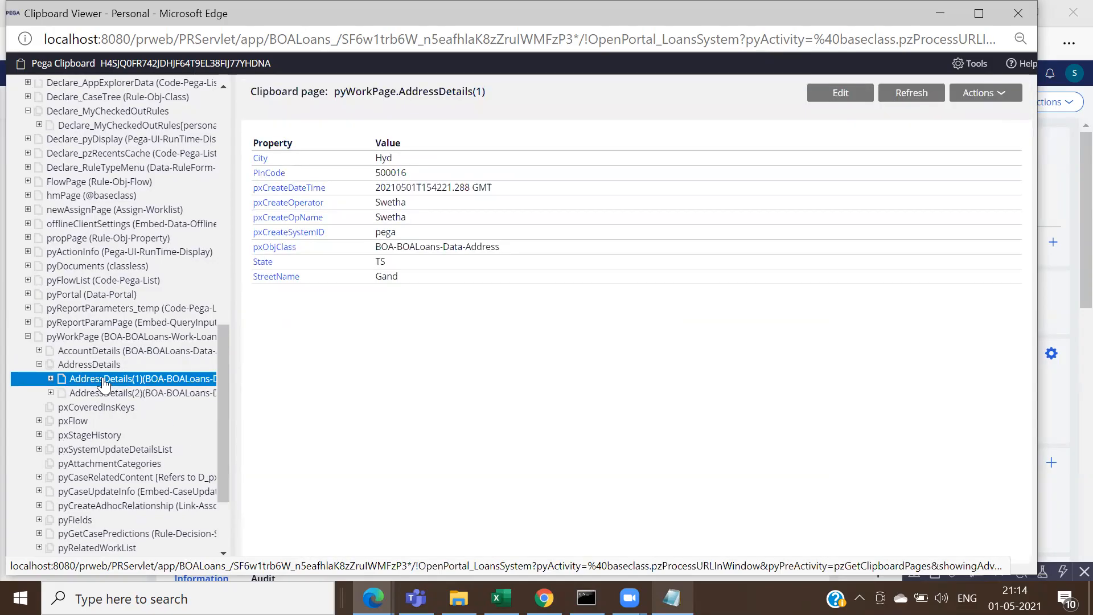
left_click(103, 393)
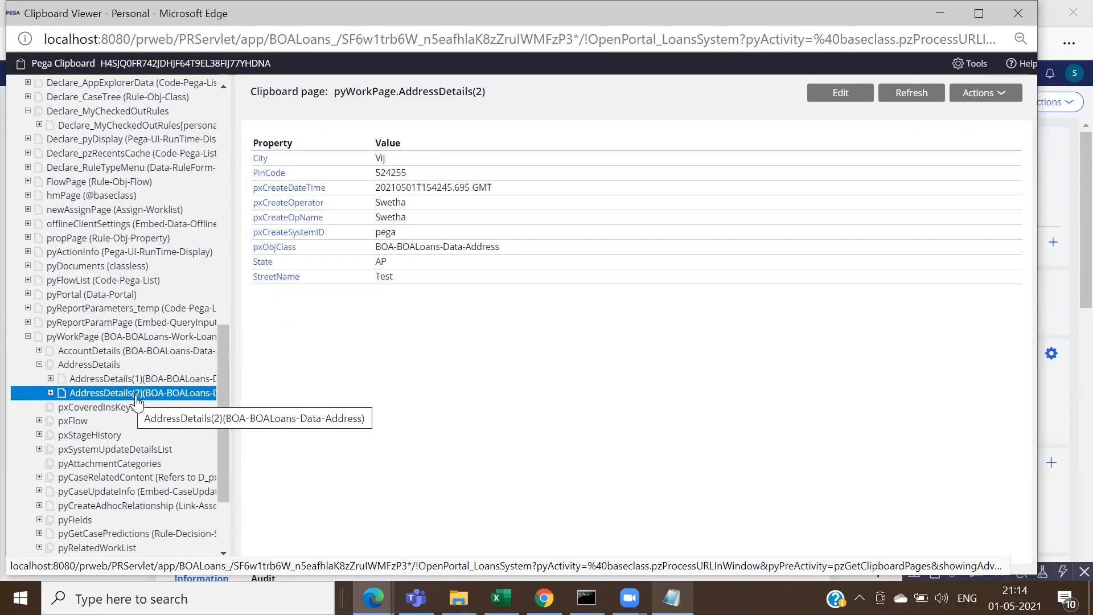
left_click(138, 379)
left_click(142, 394)
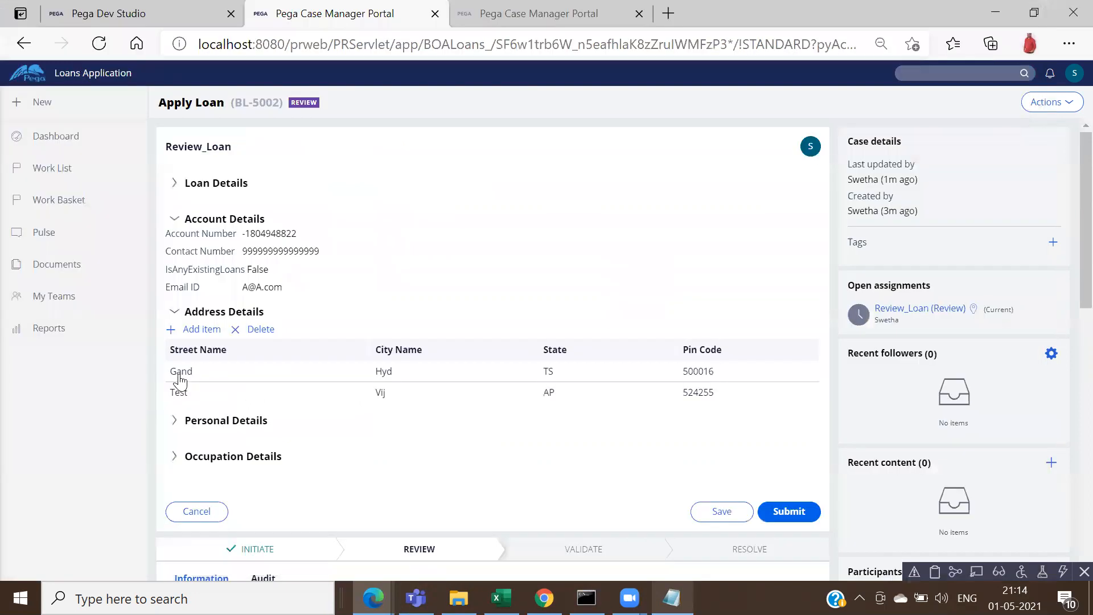
Step: Delete the second address row, with street name Test, from the Address Details table of the loan case
left_click(260, 331)
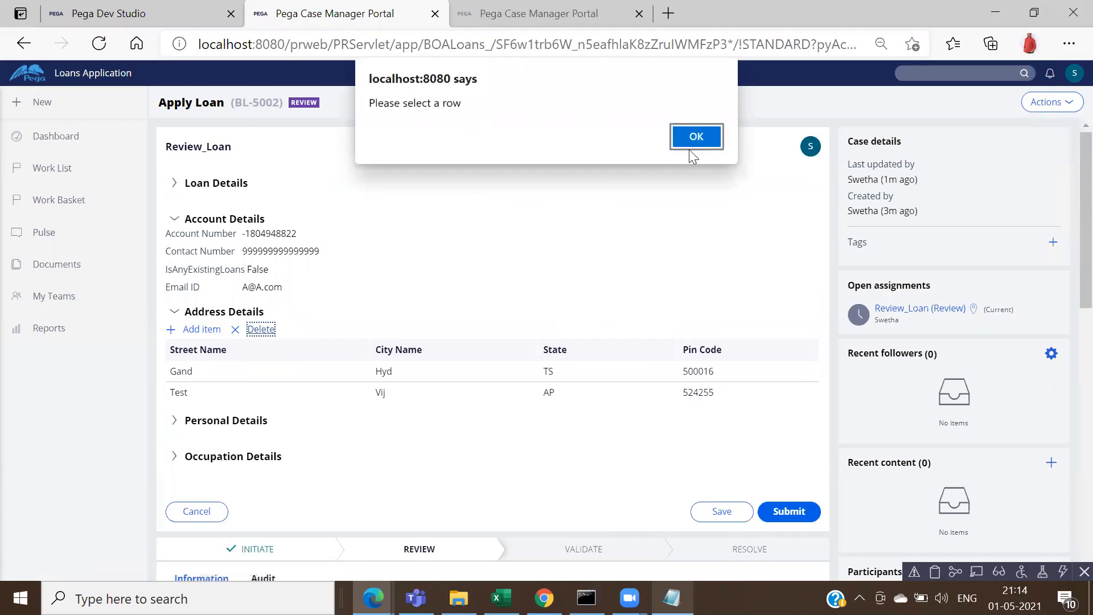
left_click(695, 136)
left_click(382, 400)
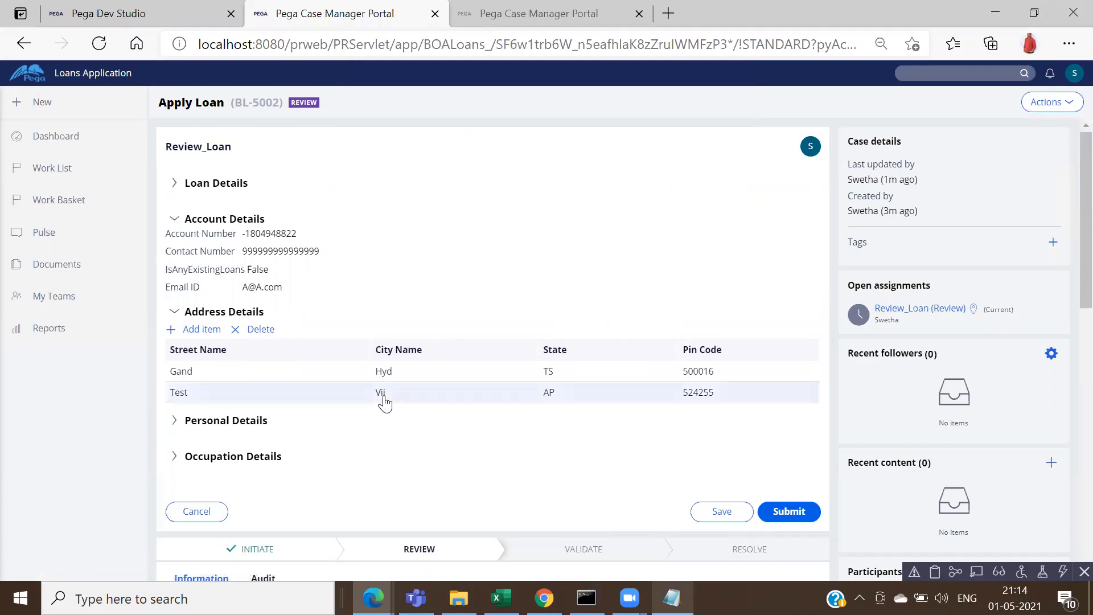
left_click(259, 330)
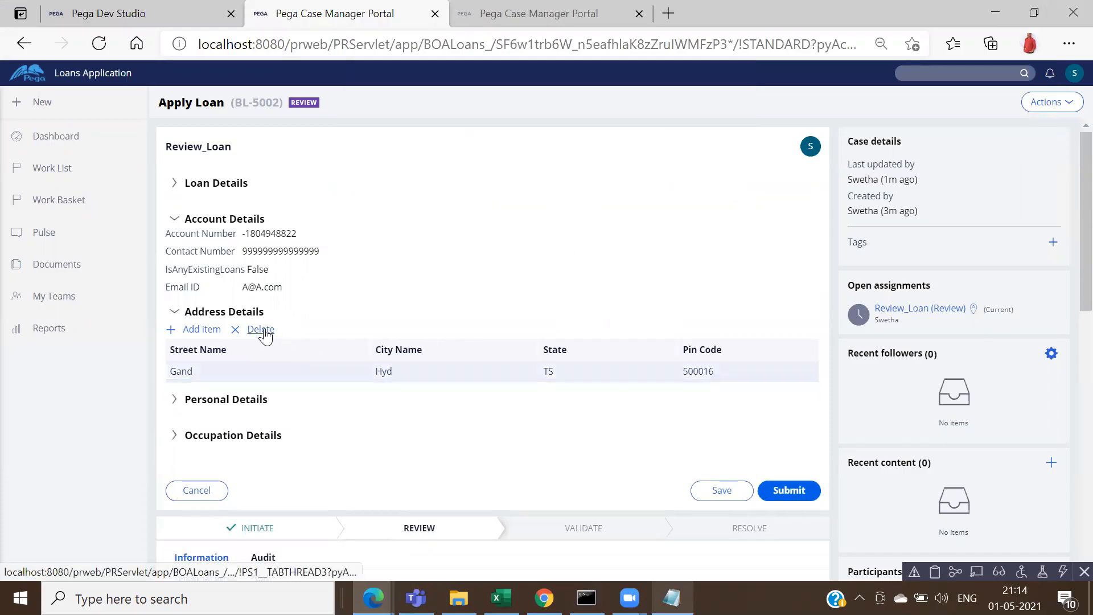
Step: Try out adding two blank rows to the Address Details table and deleting both again
left_click(204, 330)
left_click(204, 331)
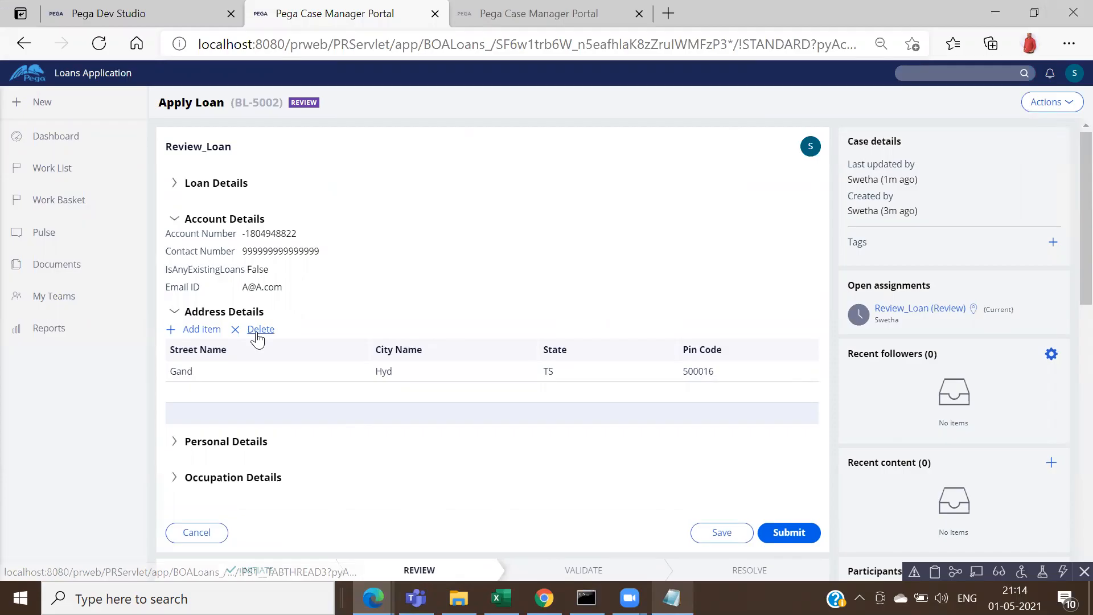
left_click(257, 334)
left_click(257, 334)
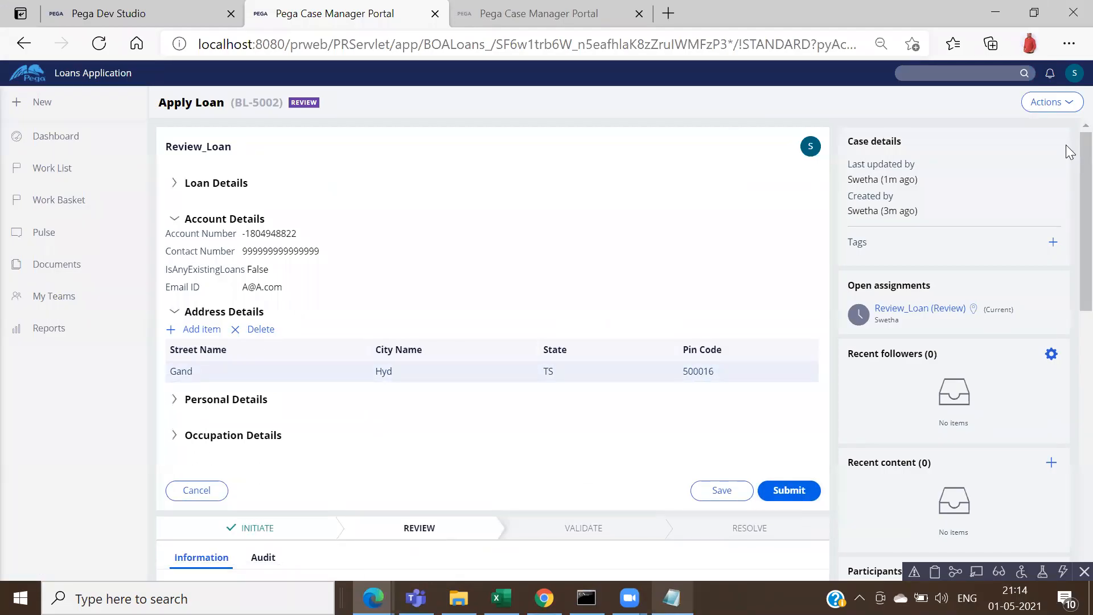
Step: Return to the Clipboard viewer, collapse the AddressDetails page list under pyWorkPage, and minimize the viewer
key("alt+Tab")
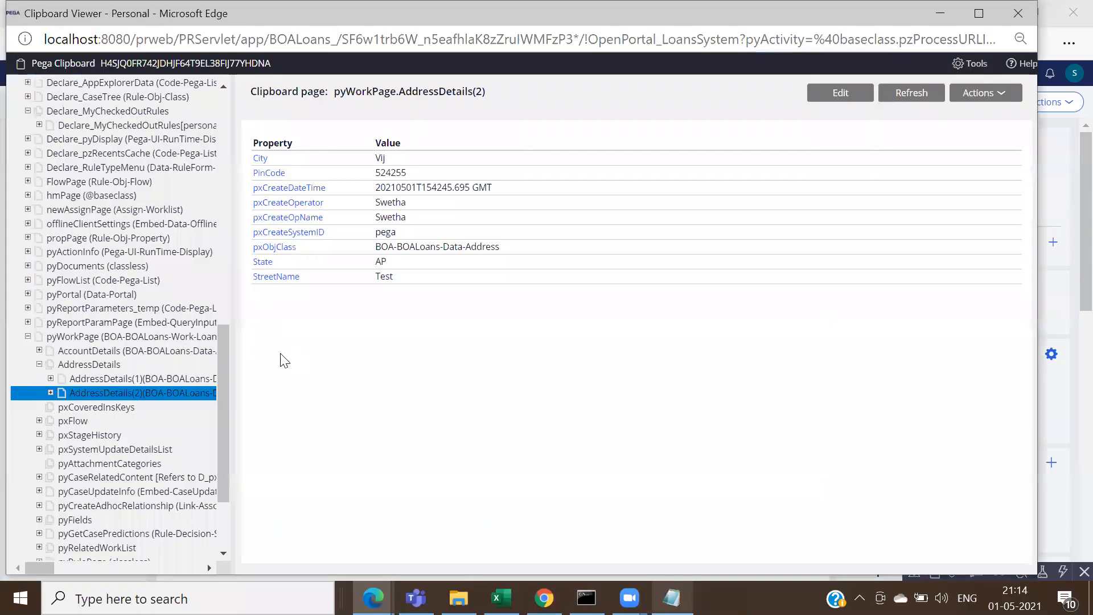
left_click(40, 366)
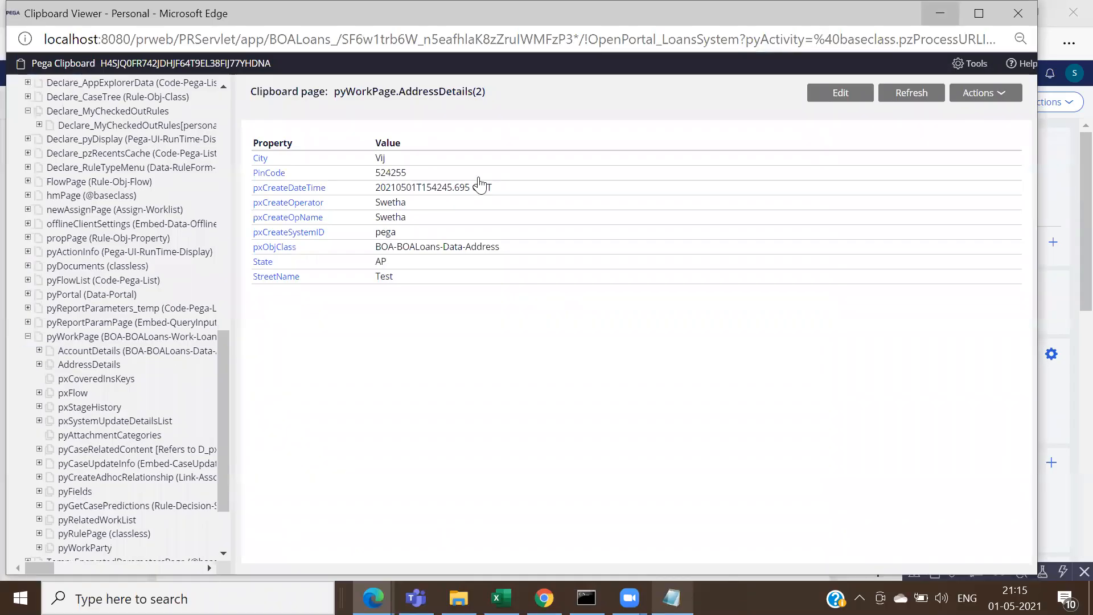
left_click(940, 13)
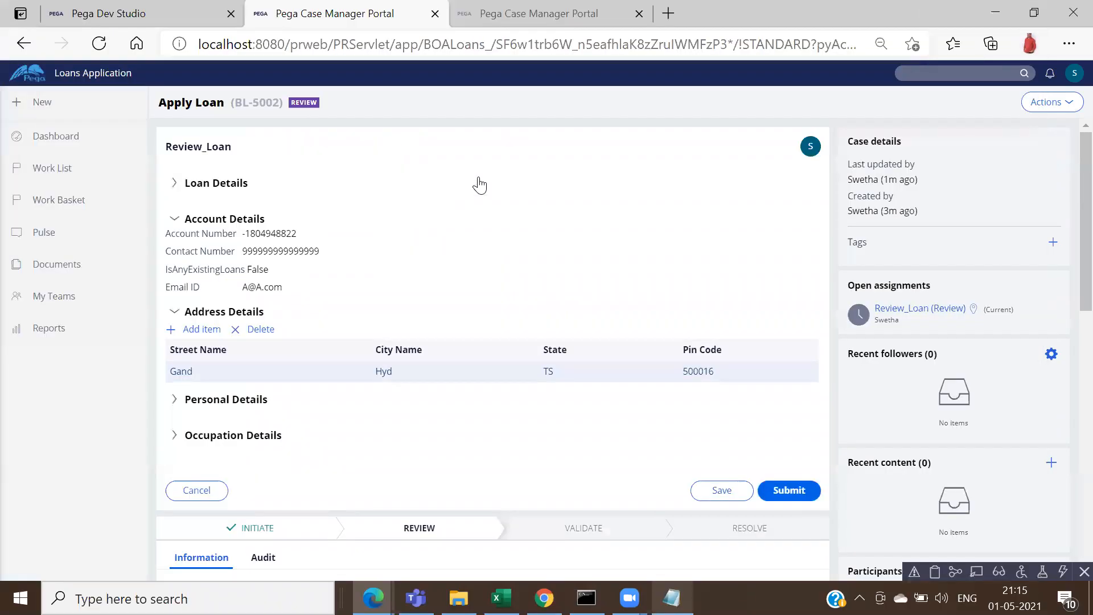
Step: Compare the Address Details table with the AccountDetails(Savings), (Salary) and (Current) page group examples in the Notepad notes
left_click(178, 16)
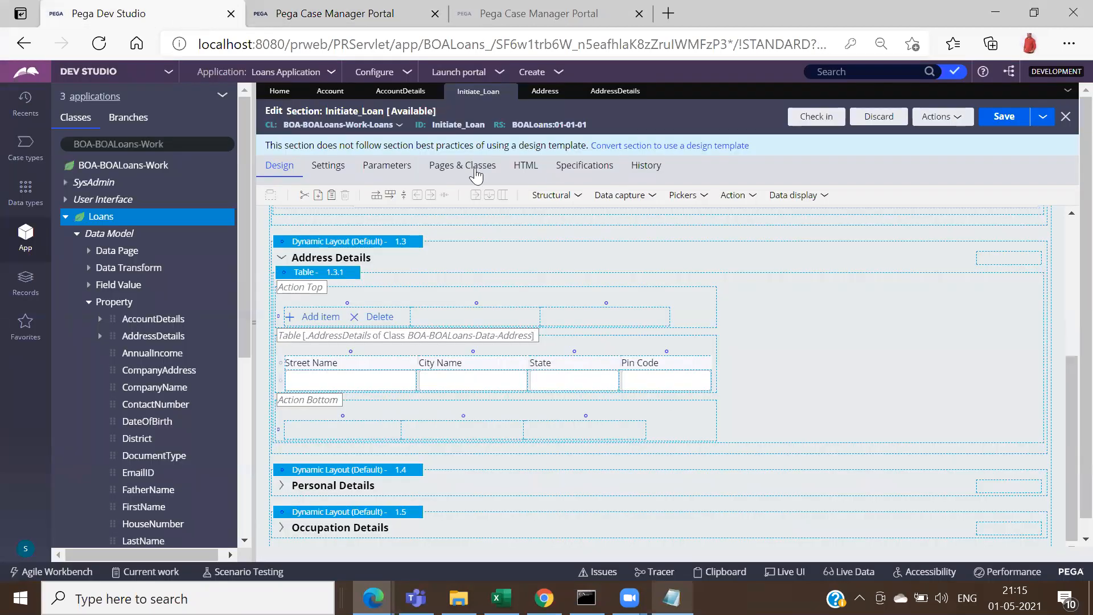
key("ctrl+Tab")
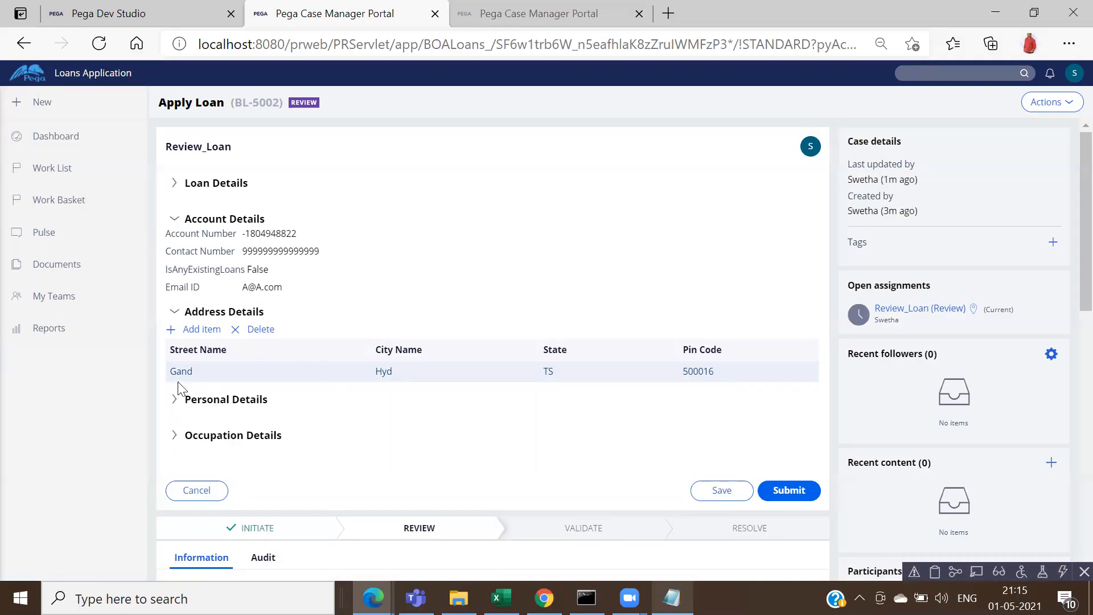
mouse_move(629, 598)
left_click(672, 598)
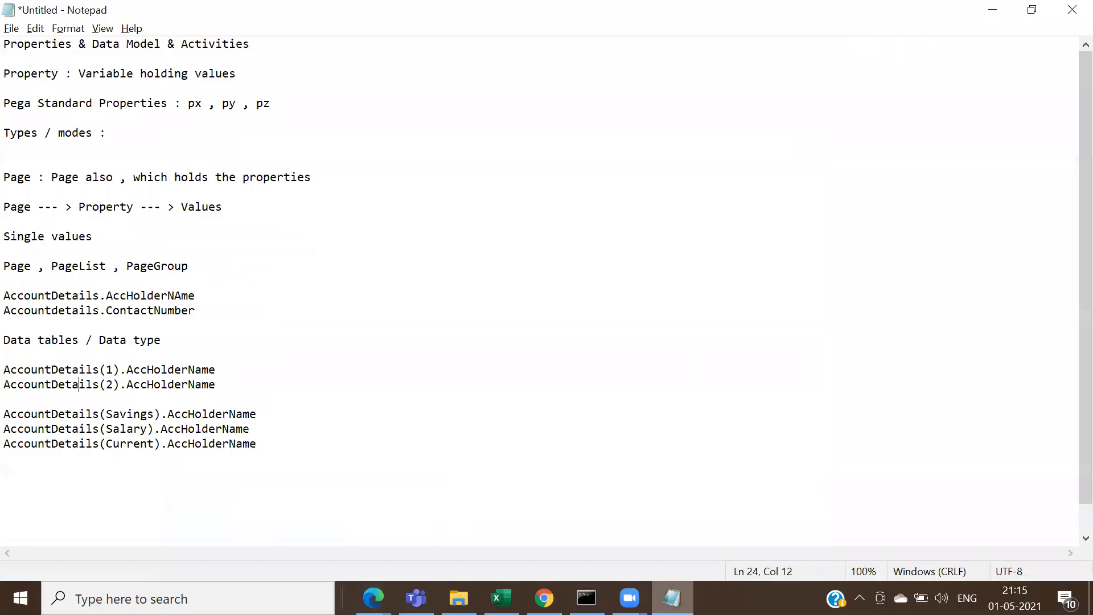
left_click_drag(258, 443, 9, 410)
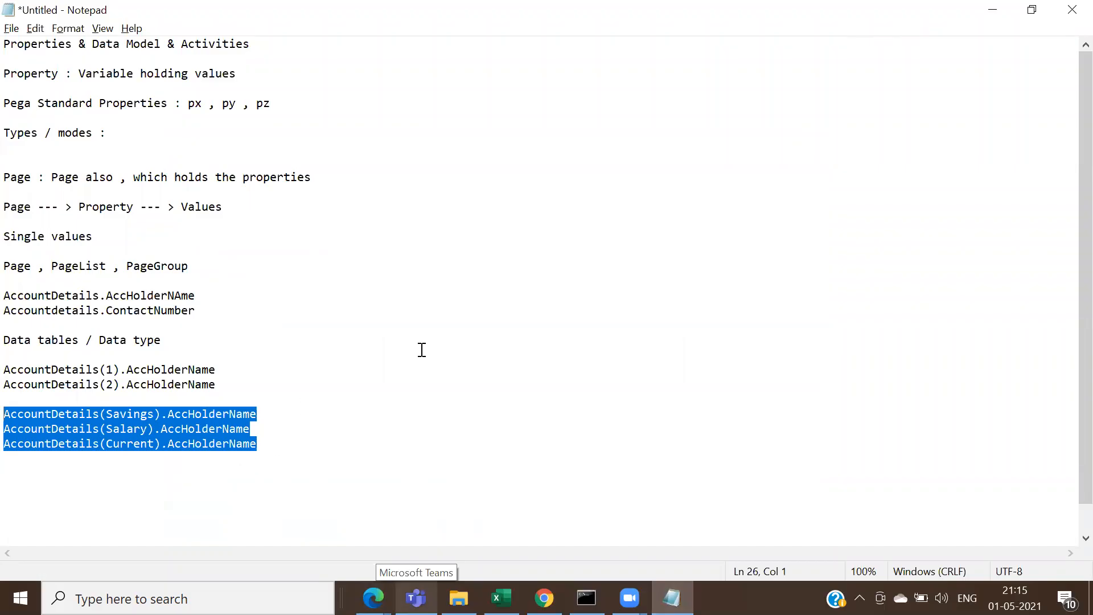
key("alt+Tab")
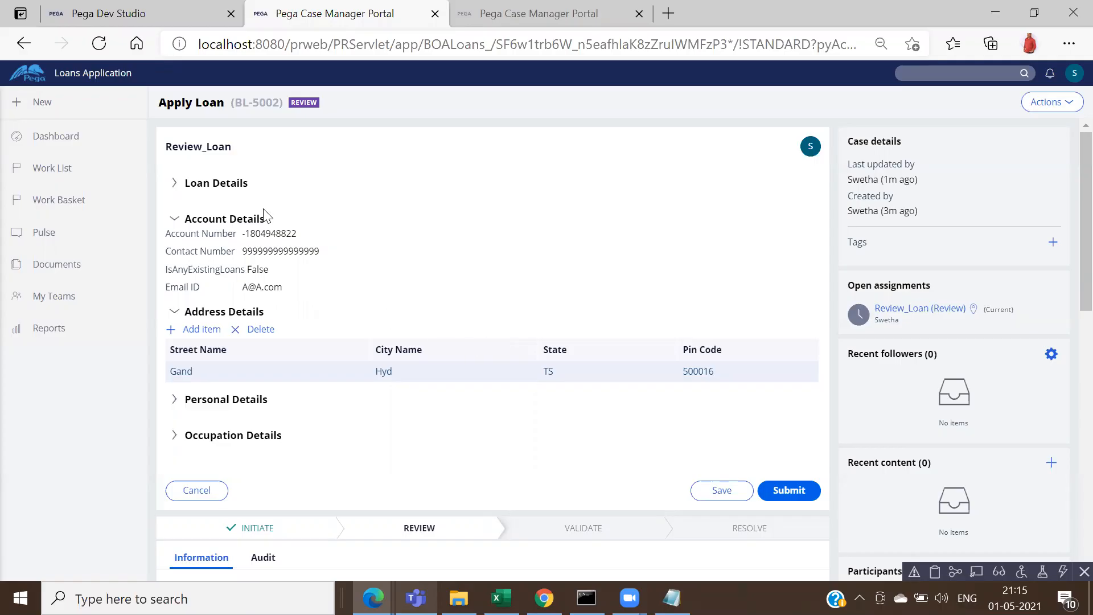
Step: Switch to Dev Studio and close the open Initiate_Loan, AddressDetails, Address, AccountDetails and Account records
left_click(86, 17)
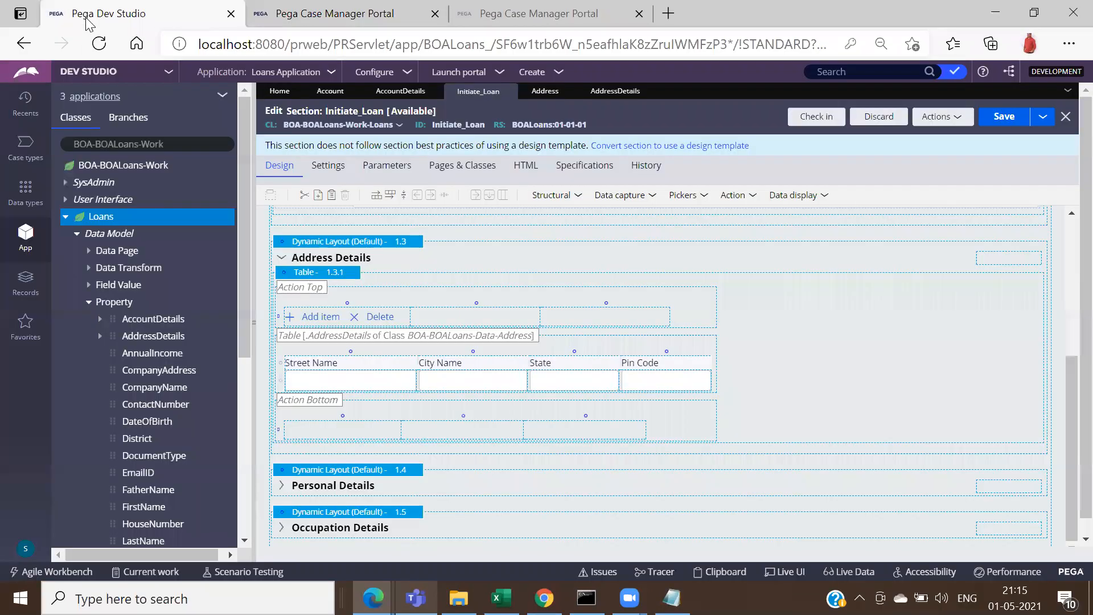
left_click(509, 91)
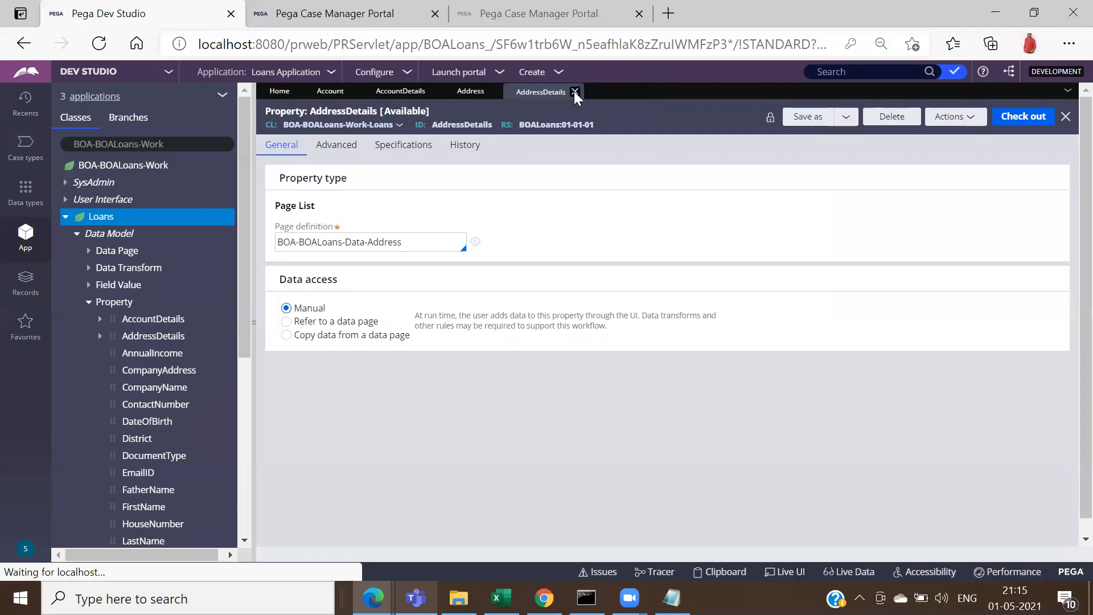
left_click(575, 92)
left_click(495, 91)
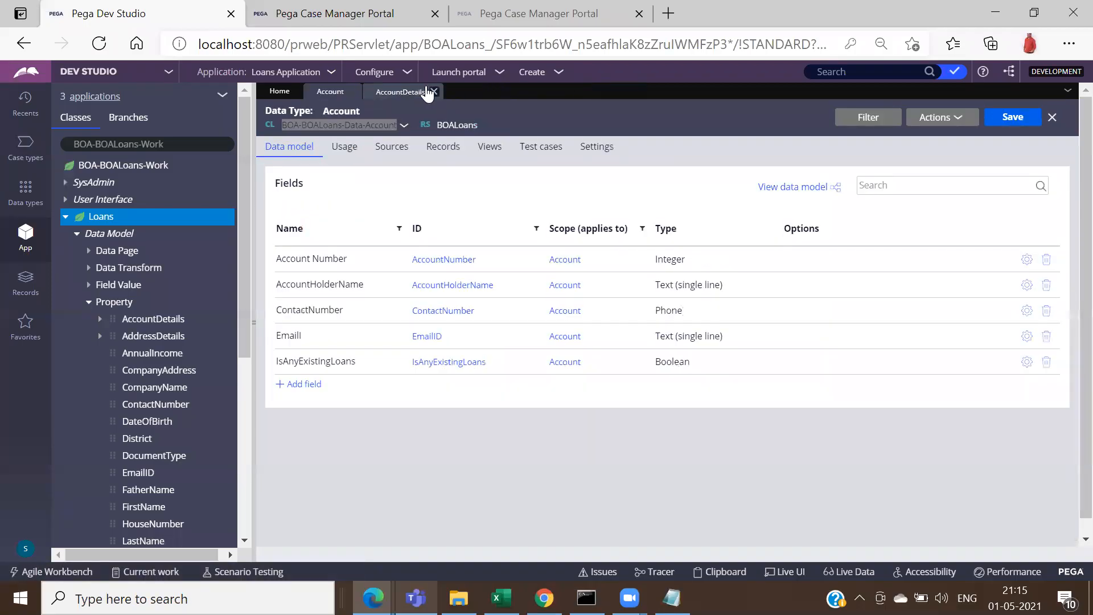
left_click(433, 92)
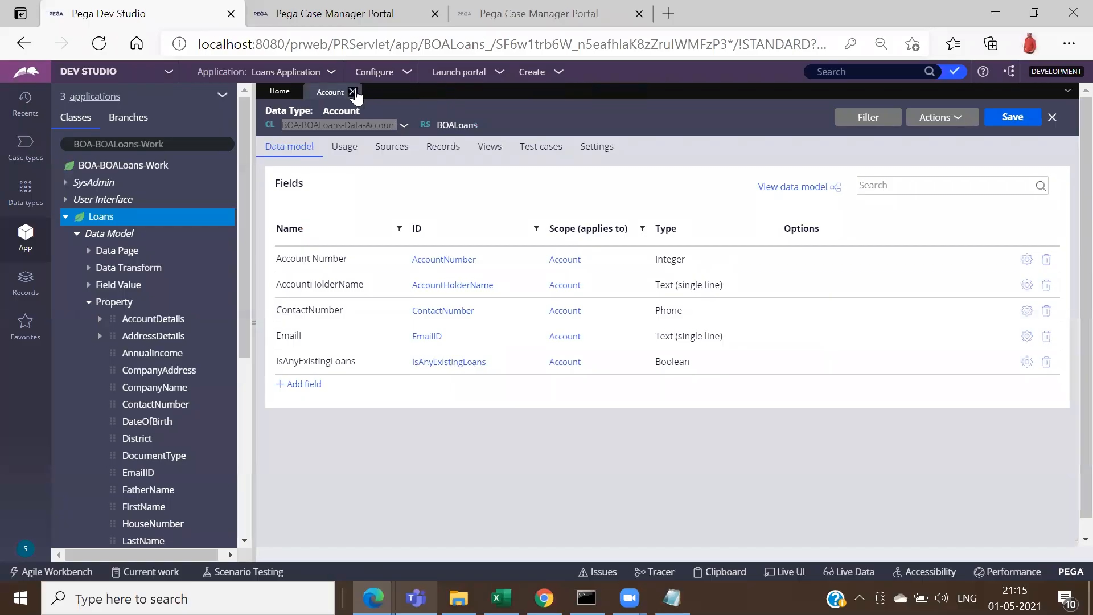
left_click(353, 92)
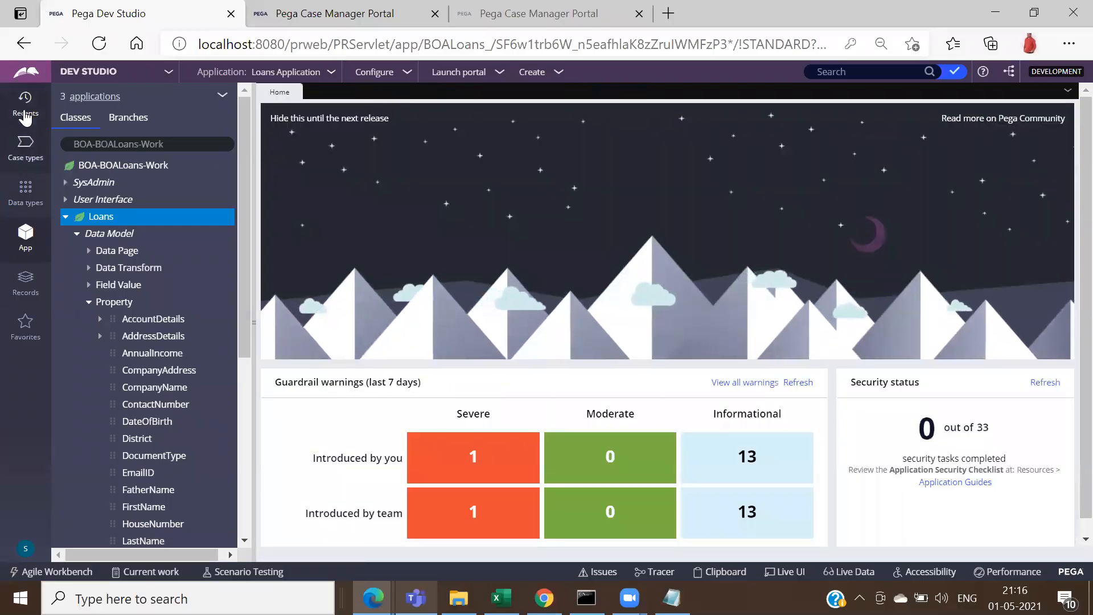
Step: Reopen the Initiate_Loan section from the recent records and collapse the explorer to widen the design area
left_click(25, 142)
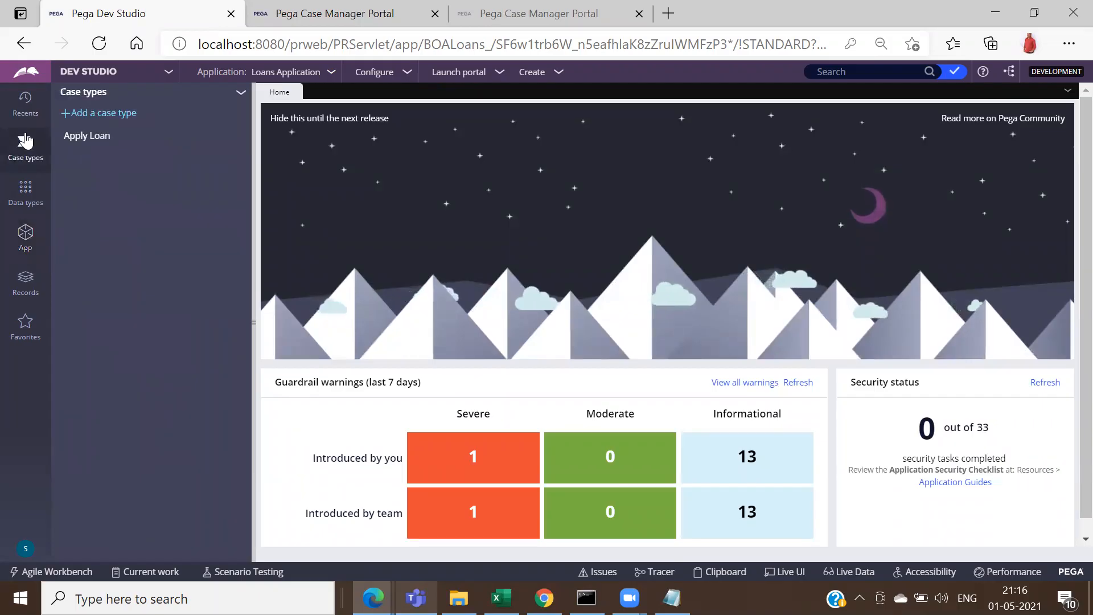
left_click(26, 214)
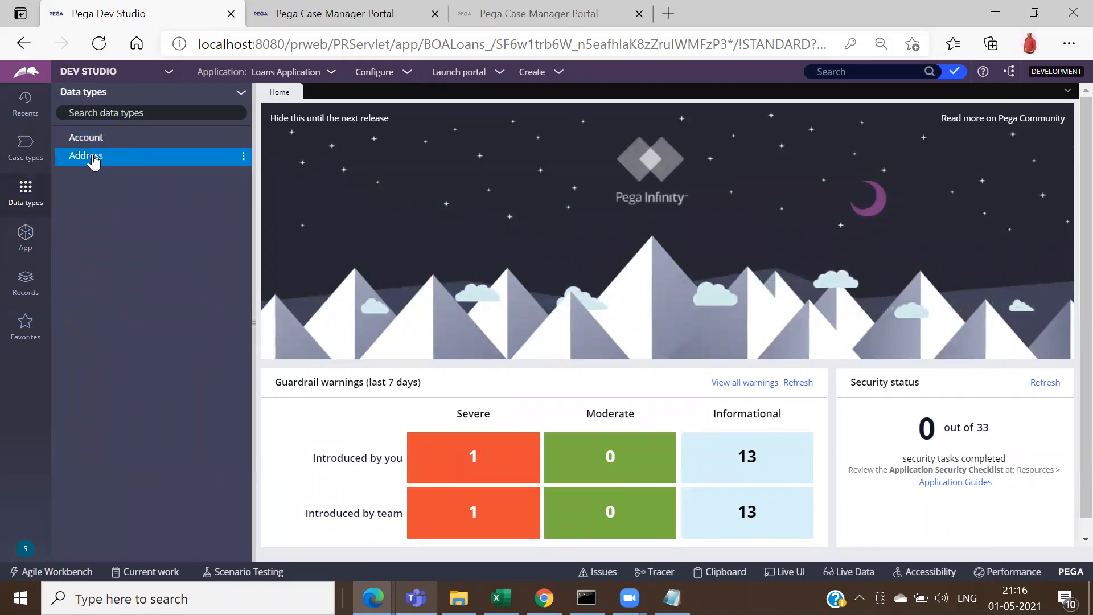
left_click(29, 102)
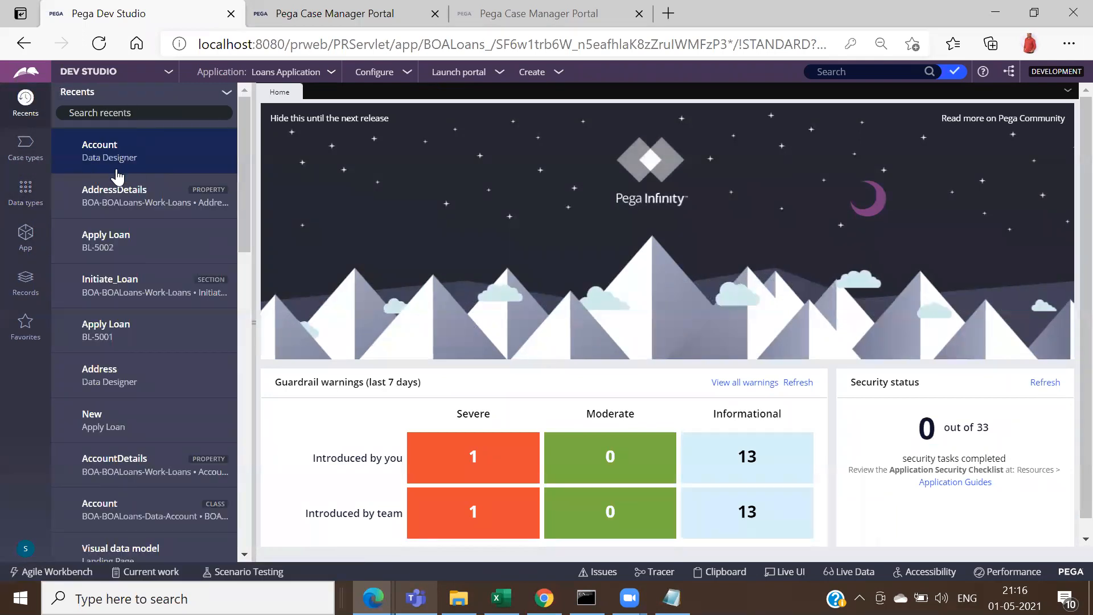
left_click(120, 280)
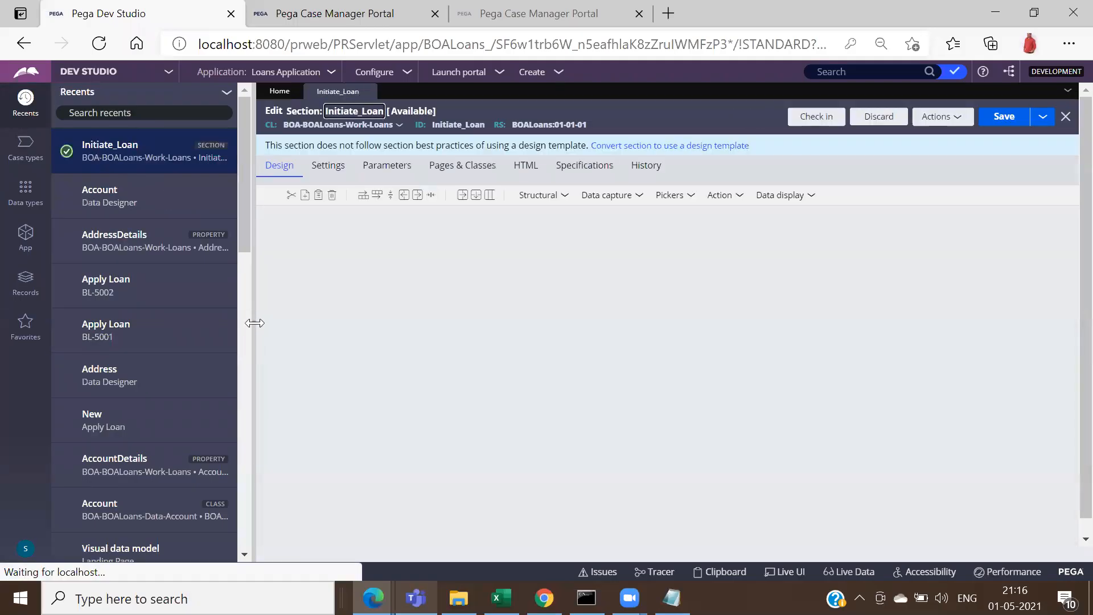
left_click(255, 323)
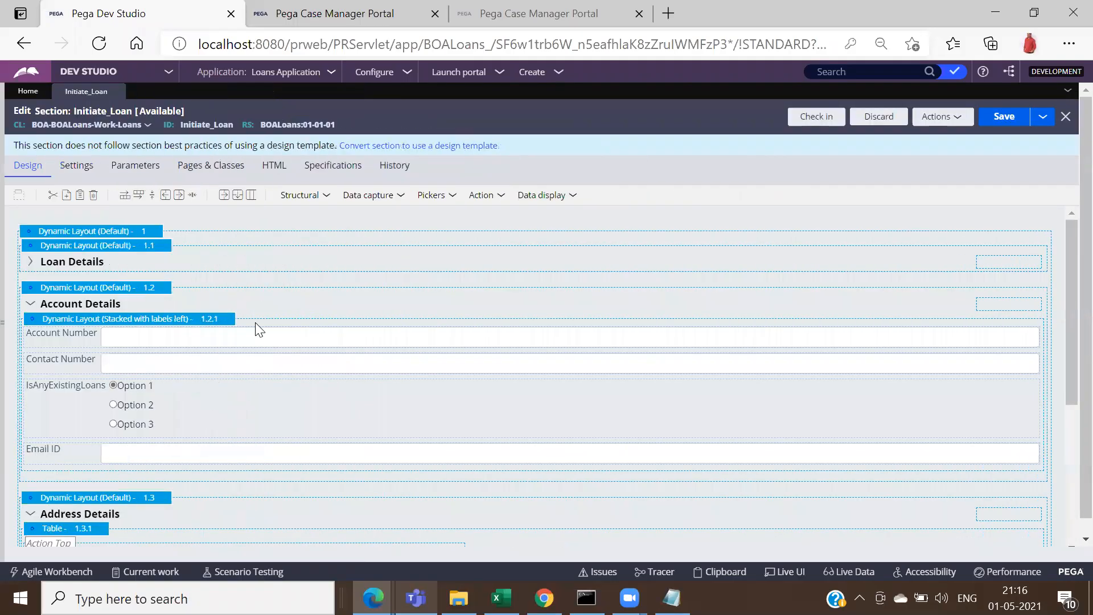
Step: Expand the Loan Details layout and check the choices offered by the Loan Type dropdown
left_click(30, 263)
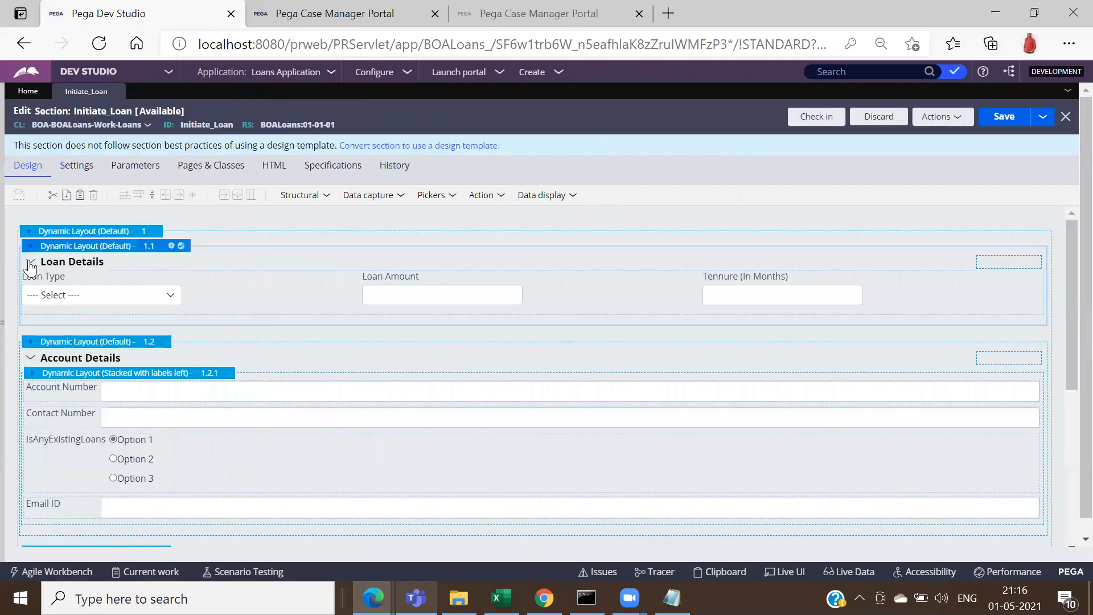
left_click(144, 296)
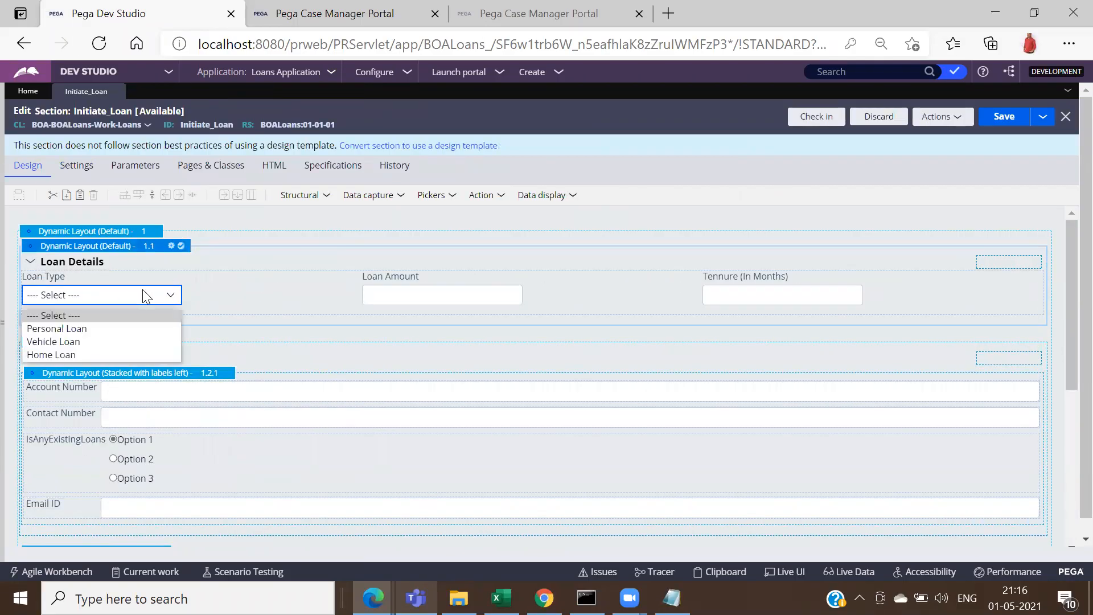
left_click(189, 295)
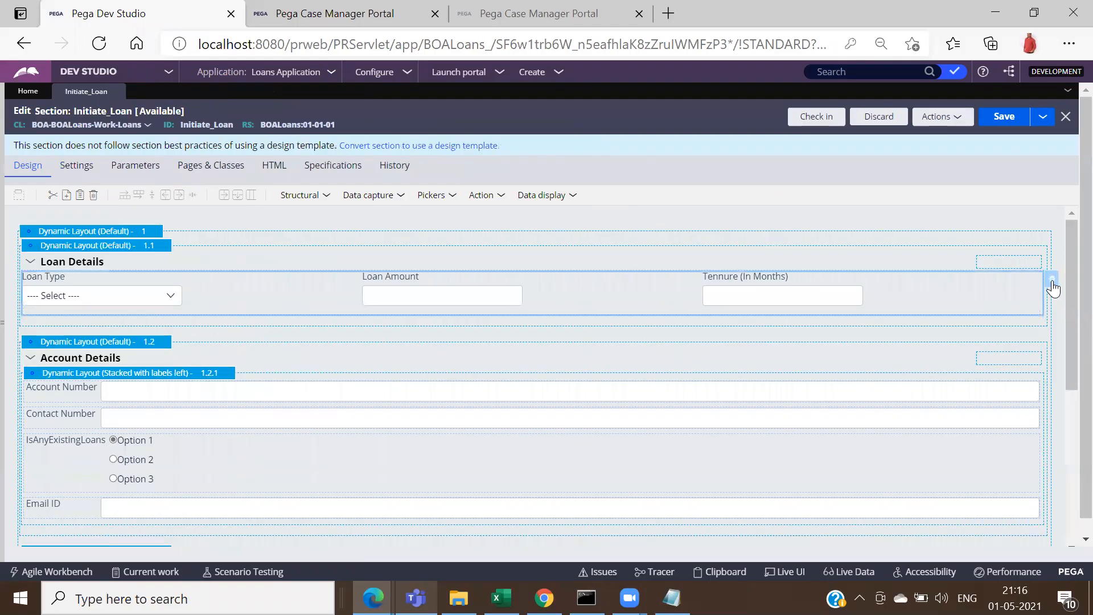
Step: Open the LoanDetails section rule from the cell properties of the section embedded under Loan Details
left_click(1053, 288)
left_click(521, 233)
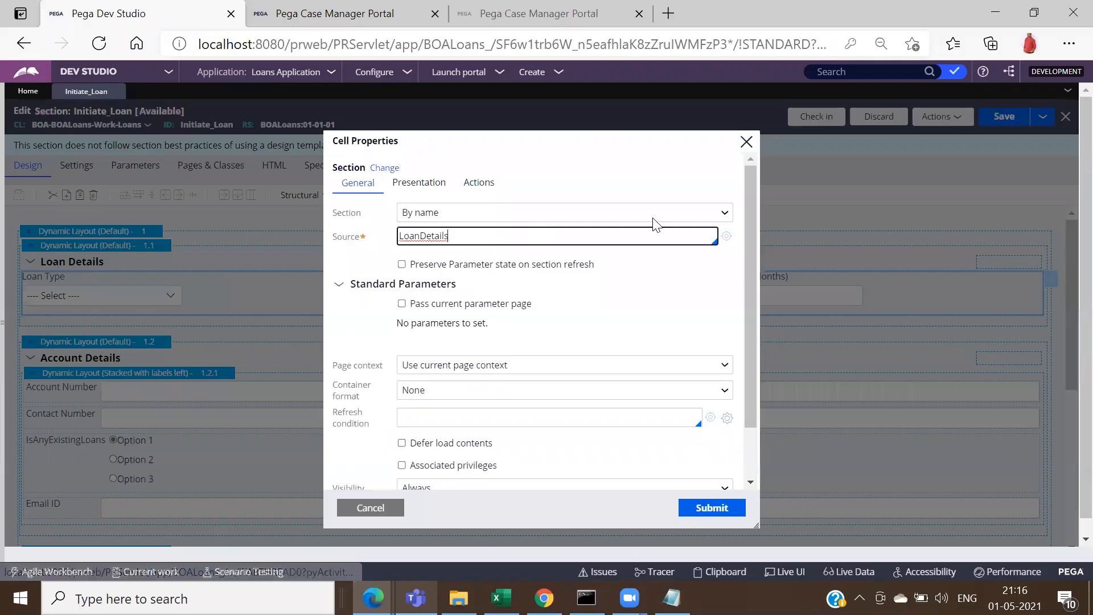
left_click(727, 235)
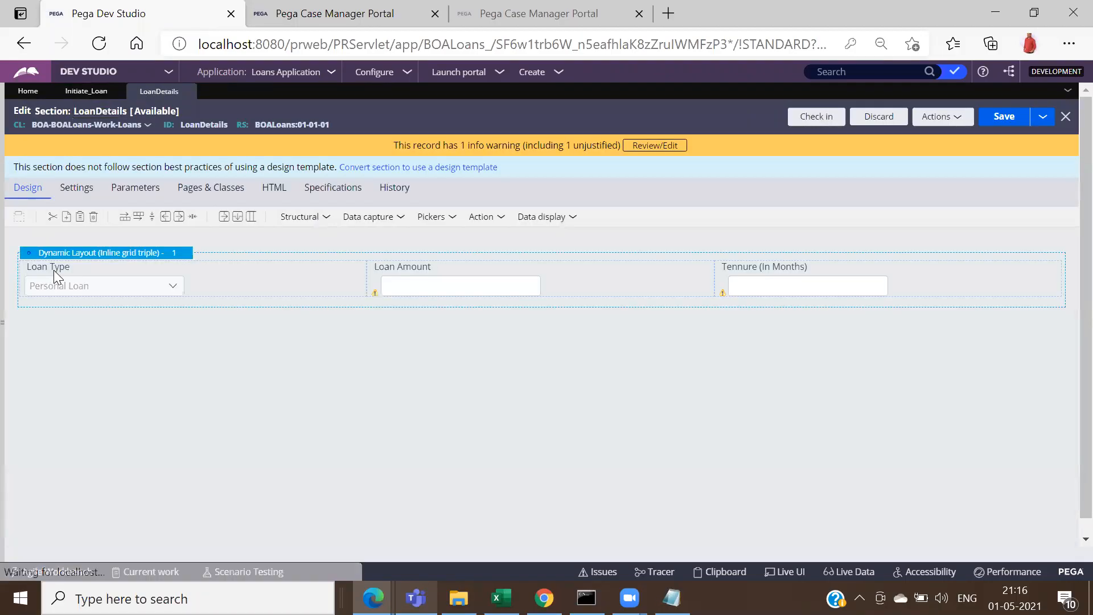
Step: Open the LoanType property from the Loan Type dropdown and compare its local list with the dropdown's list source settings
left_click(378, 268)
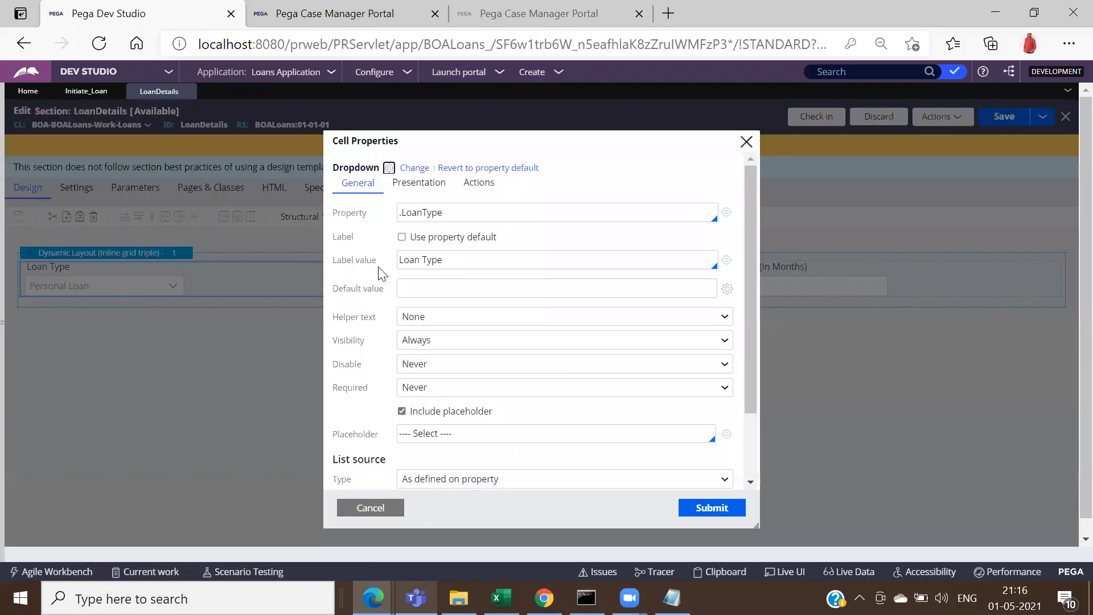
left_click(729, 213)
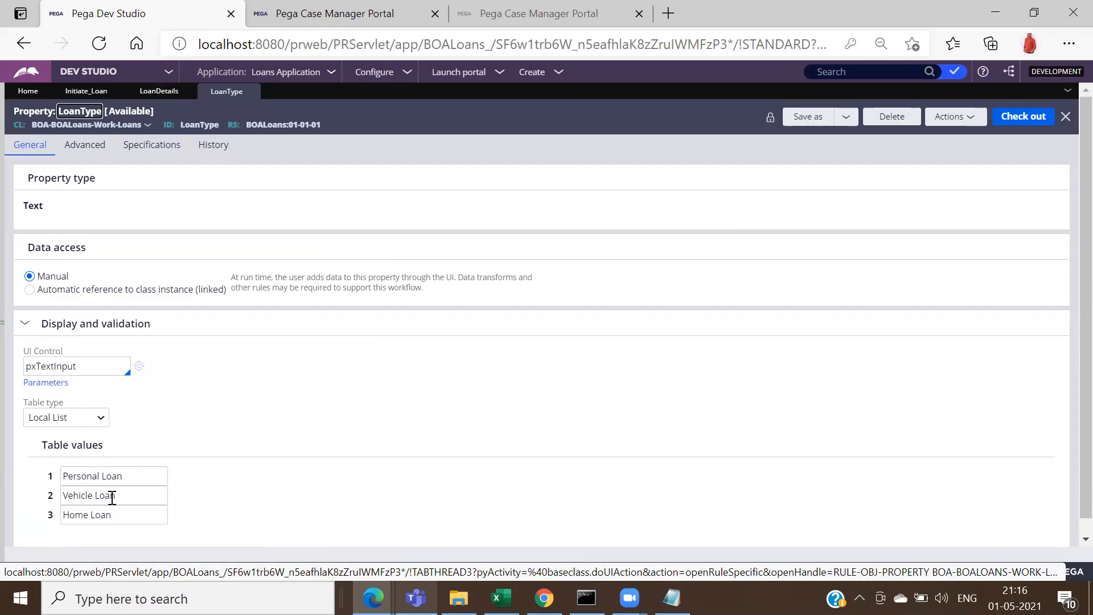
left_click(155, 92)
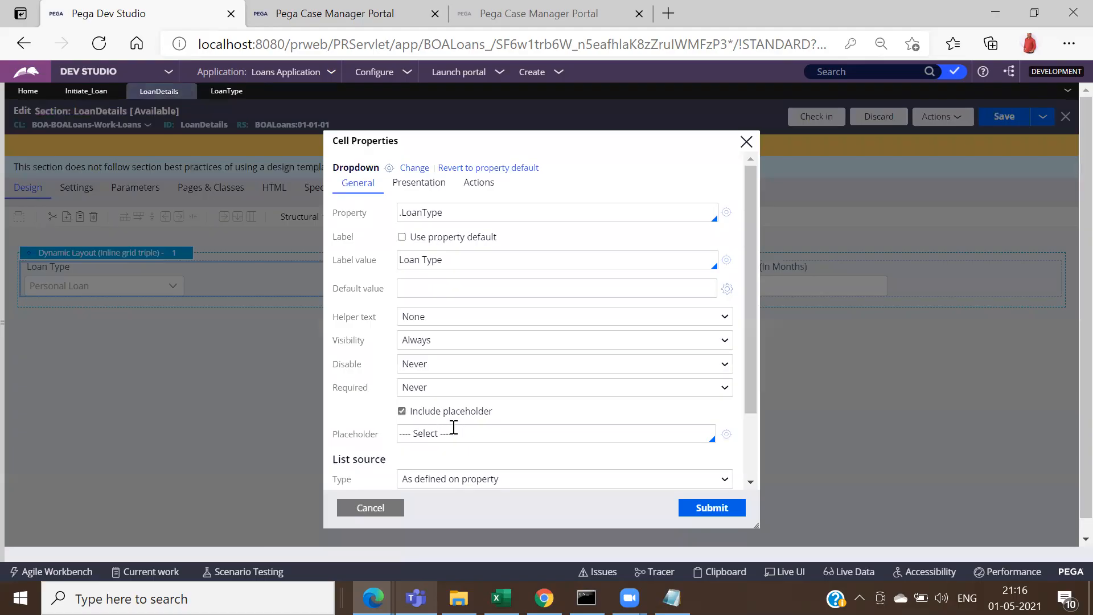
left_click_drag(749, 384, 739, 474)
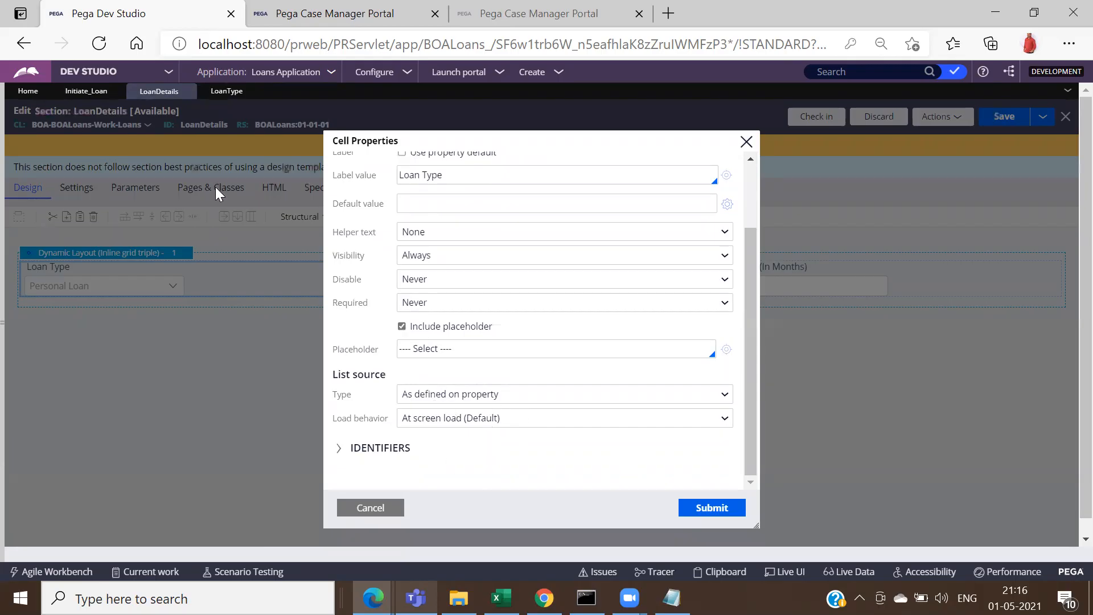
left_click(228, 98)
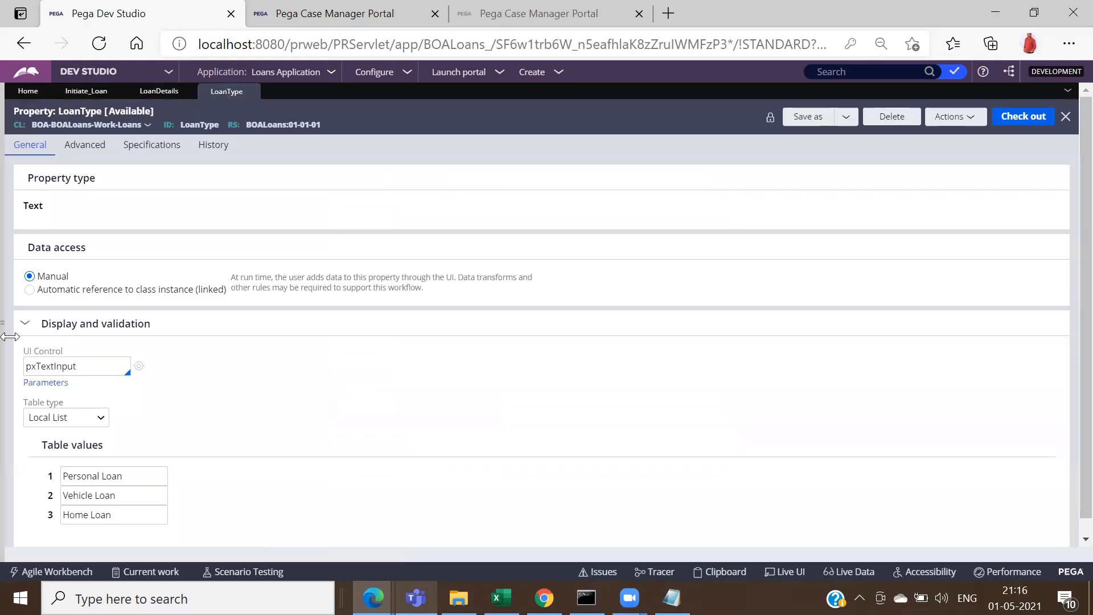
Step: Create a new data type with the label DropDownData and the description DropDownData
left_click(10, 336)
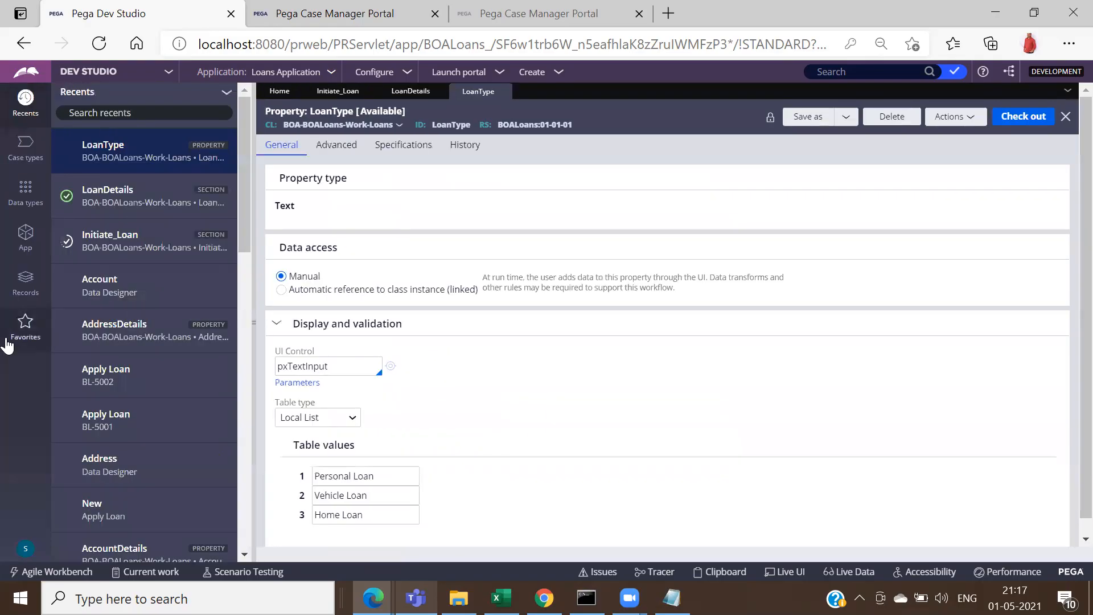
left_click(30, 207)
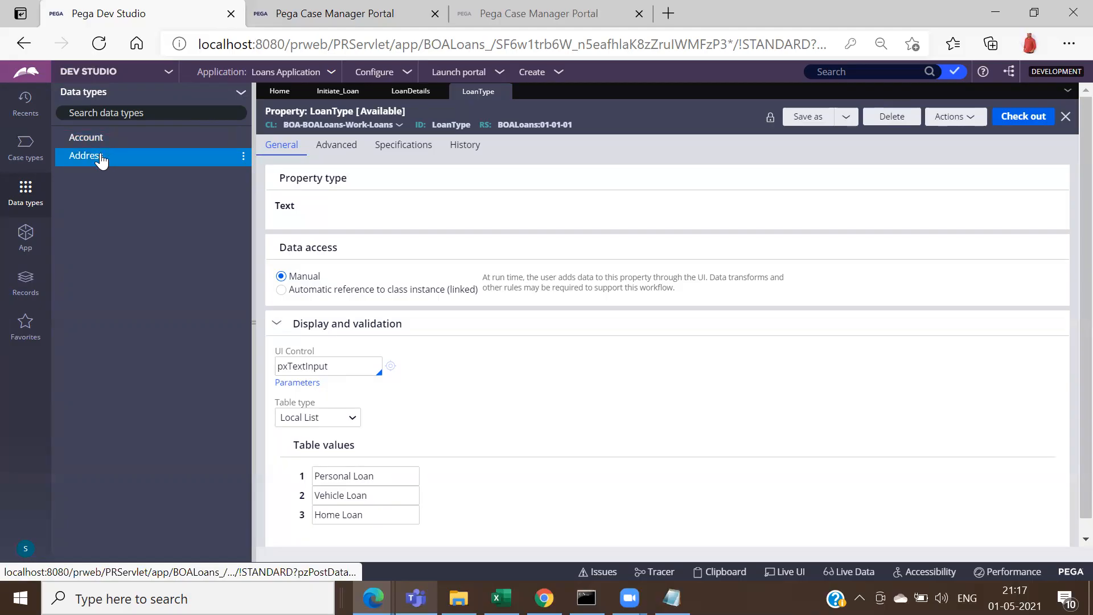
left_click(241, 94)
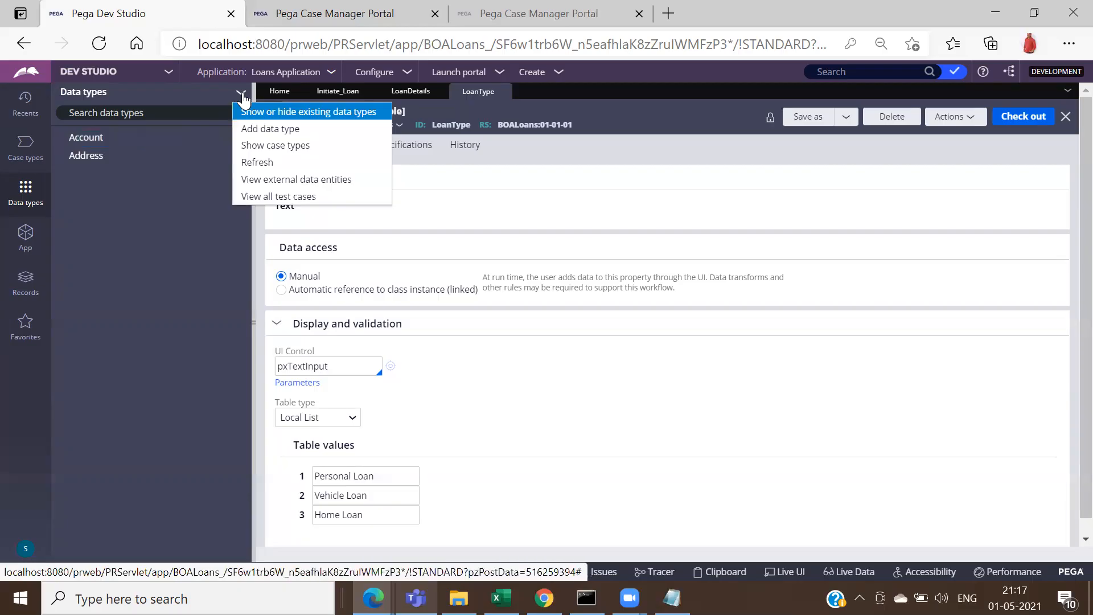
left_click(279, 130)
left_click(409, 291)
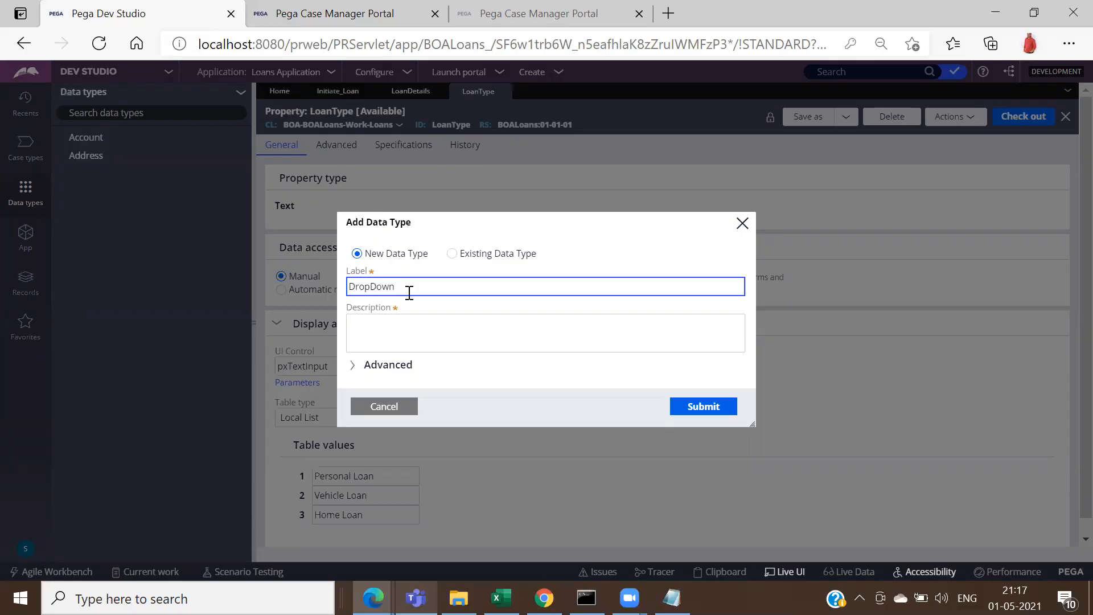
type("Data")
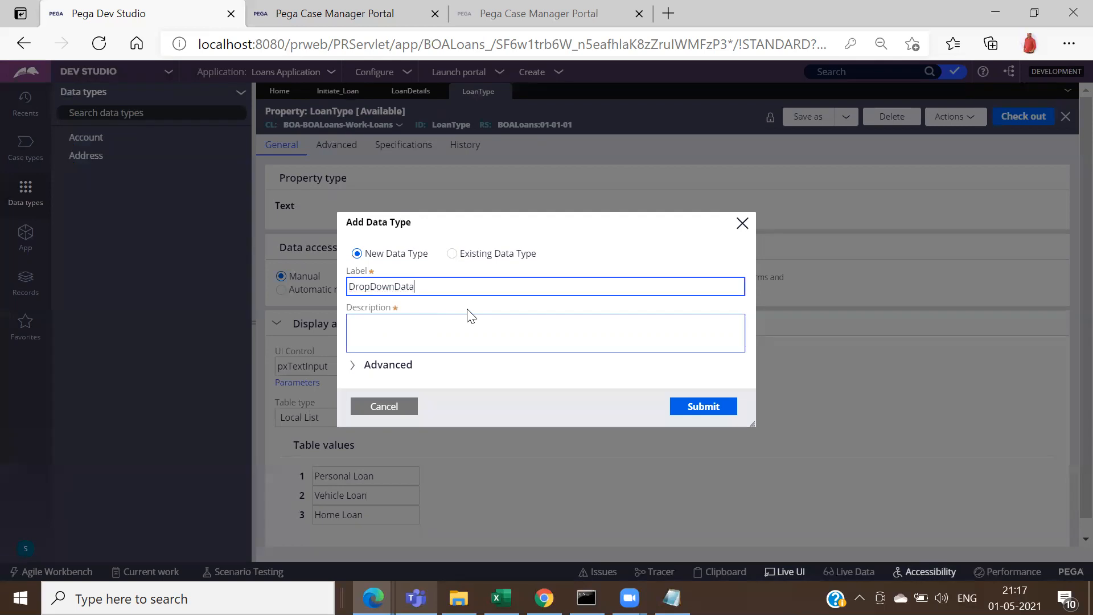
key("ctrl+a")
key("ctrl+c")
left_click(392, 326)
key("ctrl+v")
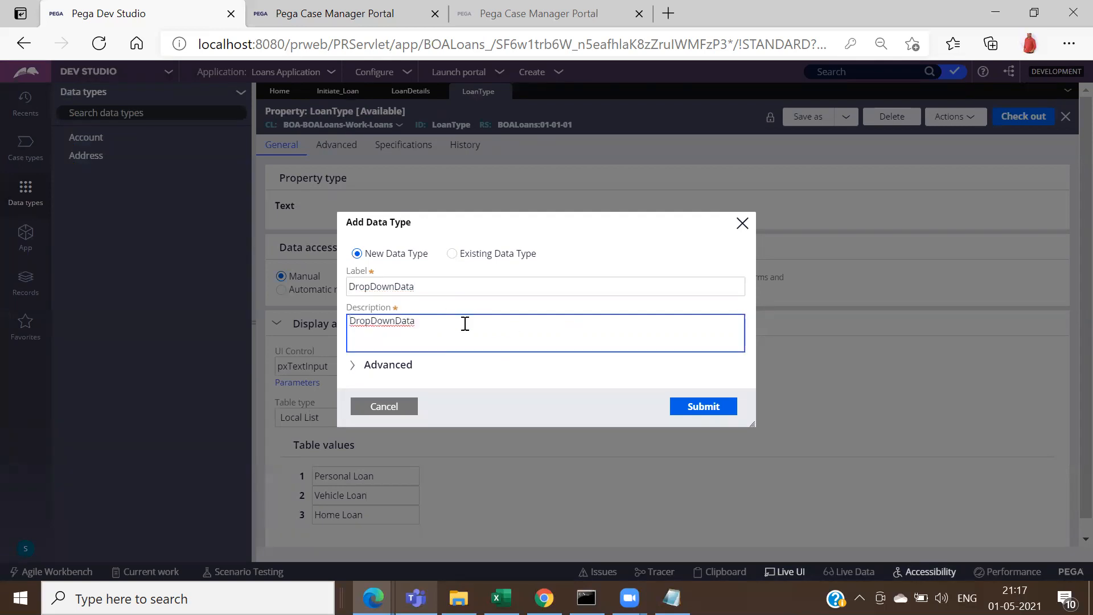
left_click(712, 407)
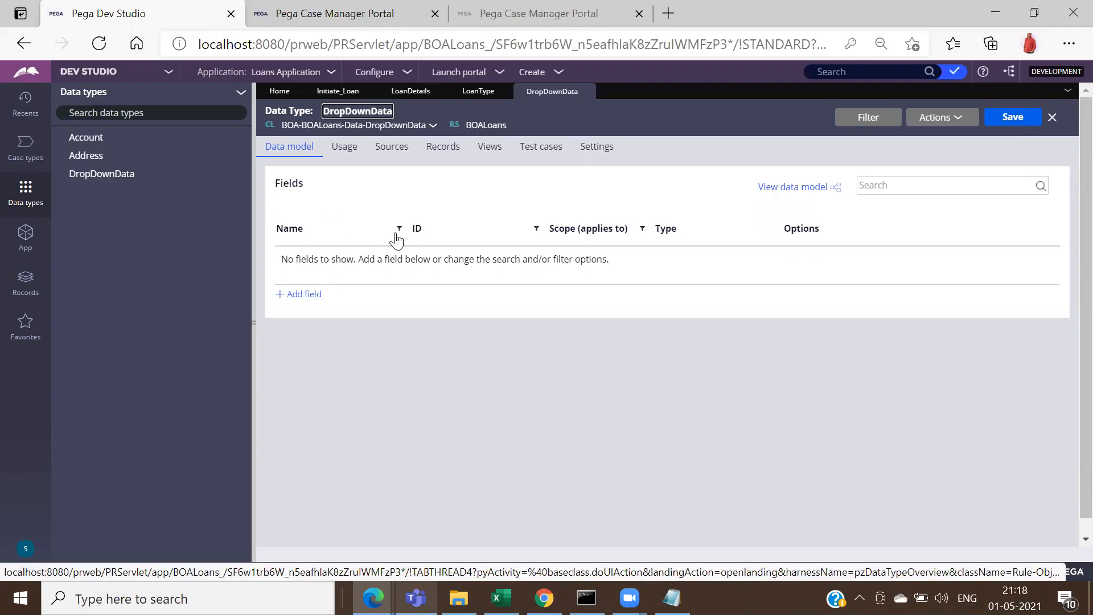
Step: Start configuring the record editor source for DropDownData's local data storage and add a field with name and identifier EntityID
left_click(443, 147)
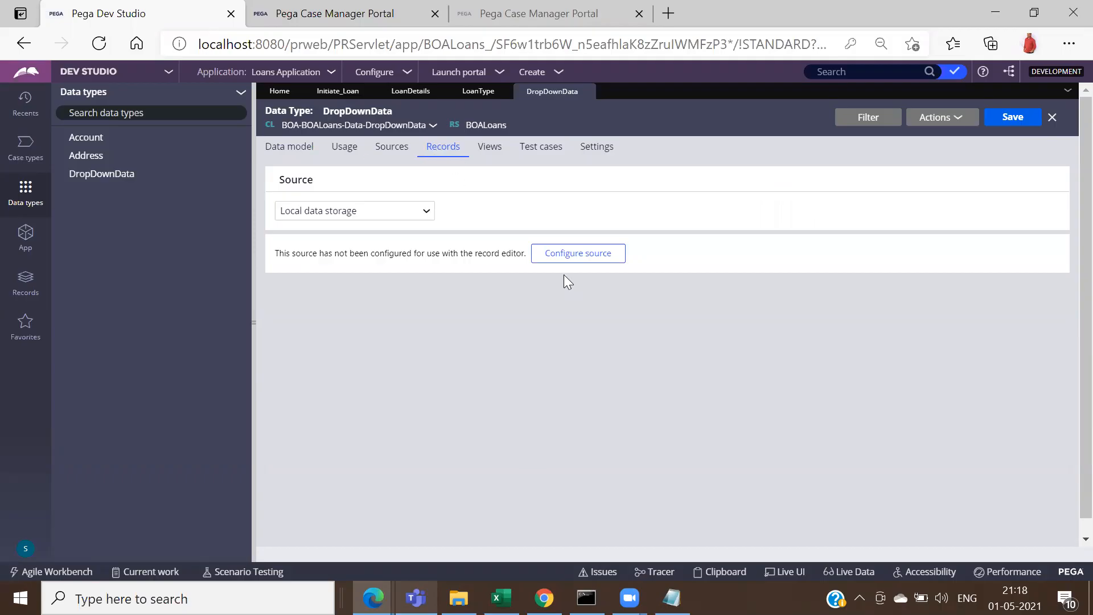
left_click(564, 257)
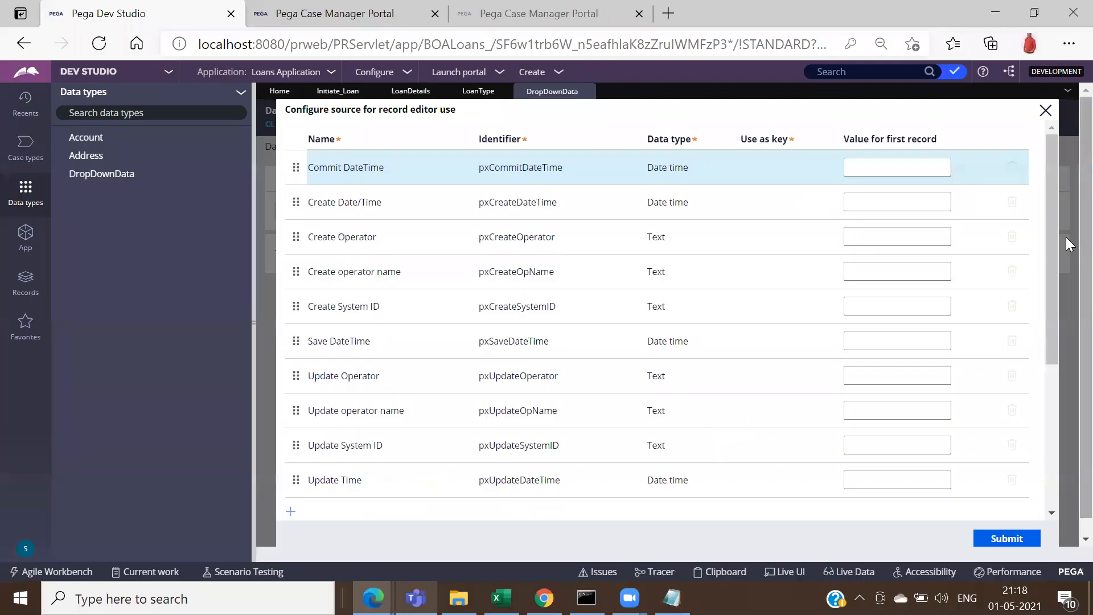
left_click_drag(1051, 252, 1040, 438)
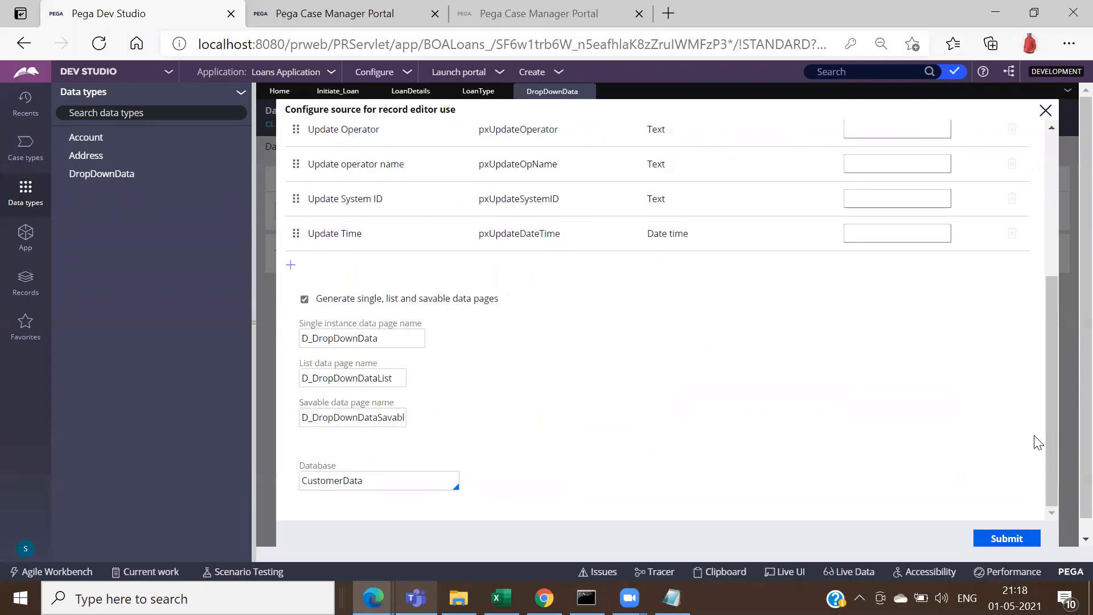
left_click(290, 265)
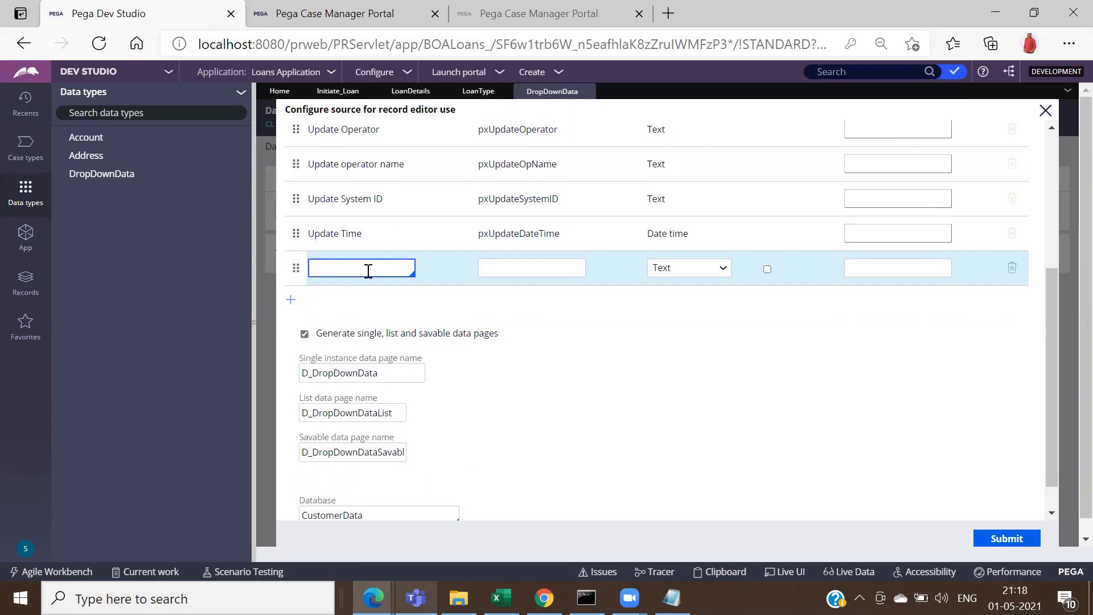
type("nt")
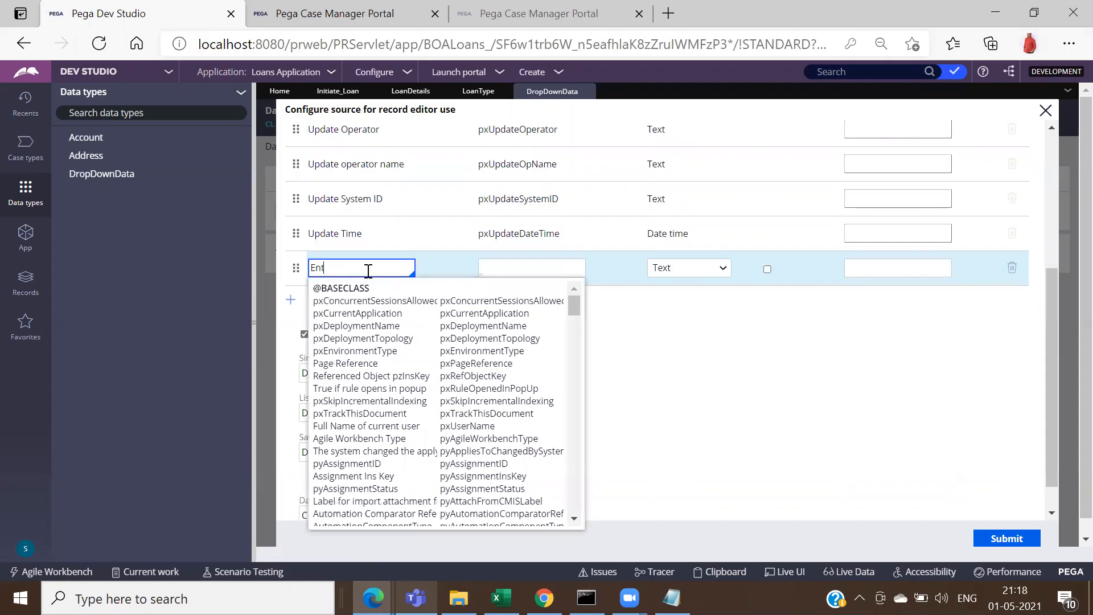
type("ityID")
double_click(369, 271)
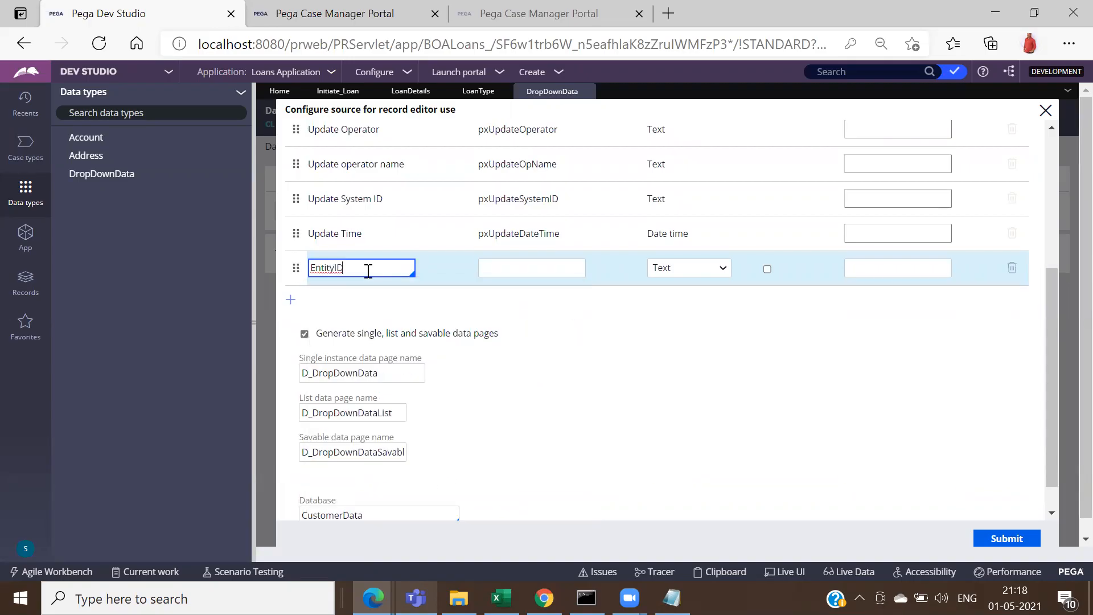
left_click(518, 268)
key("ctrl+v")
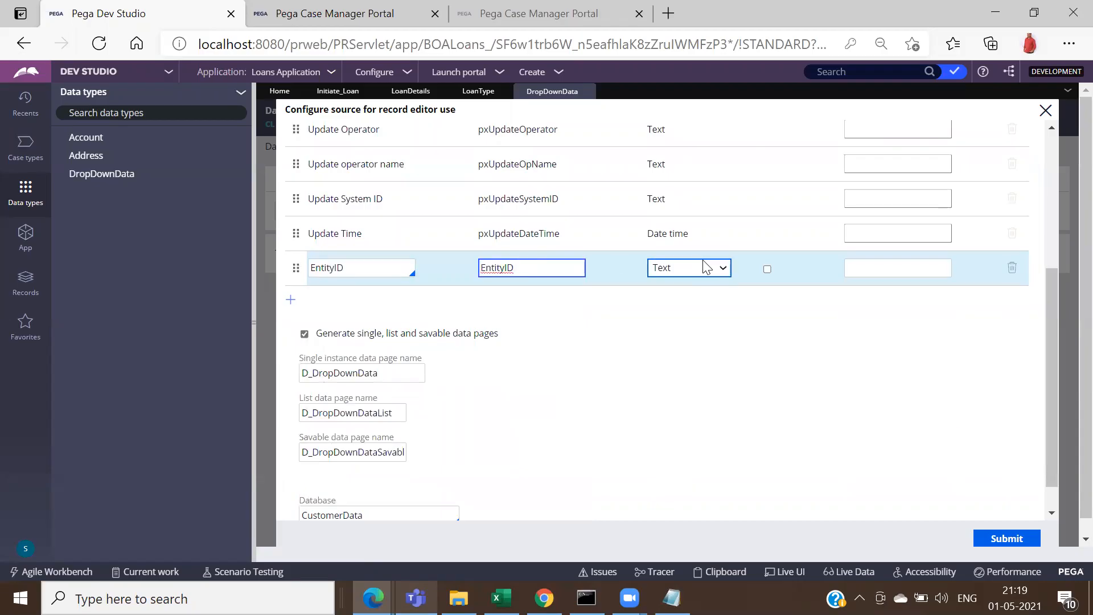
Step: Set the EntityID field's data type to Integer and use it as the key
left_click(706, 267)
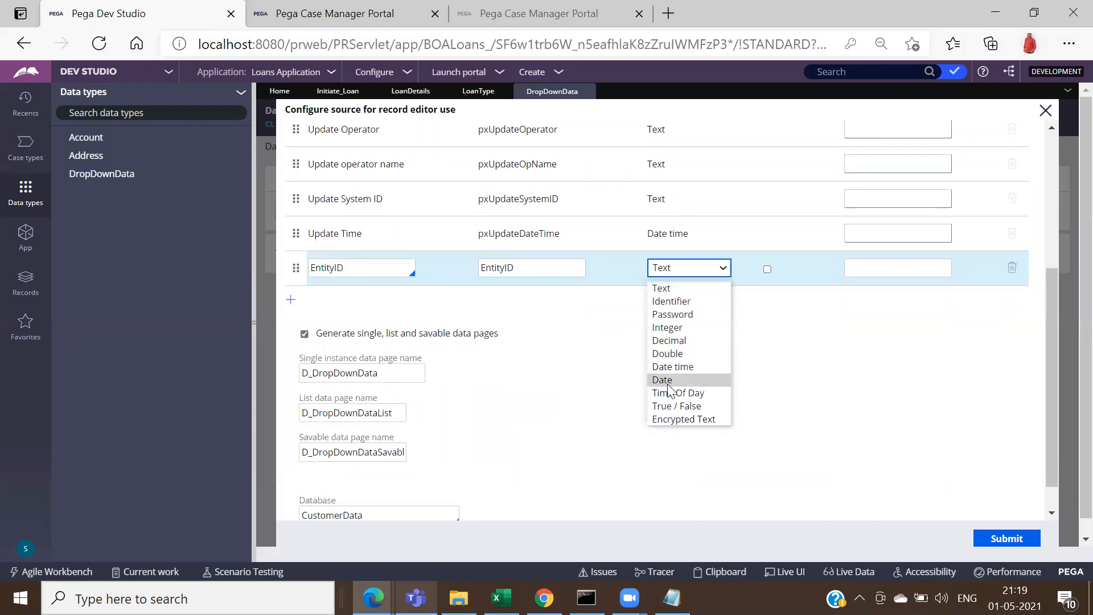
left_click(669, 327)
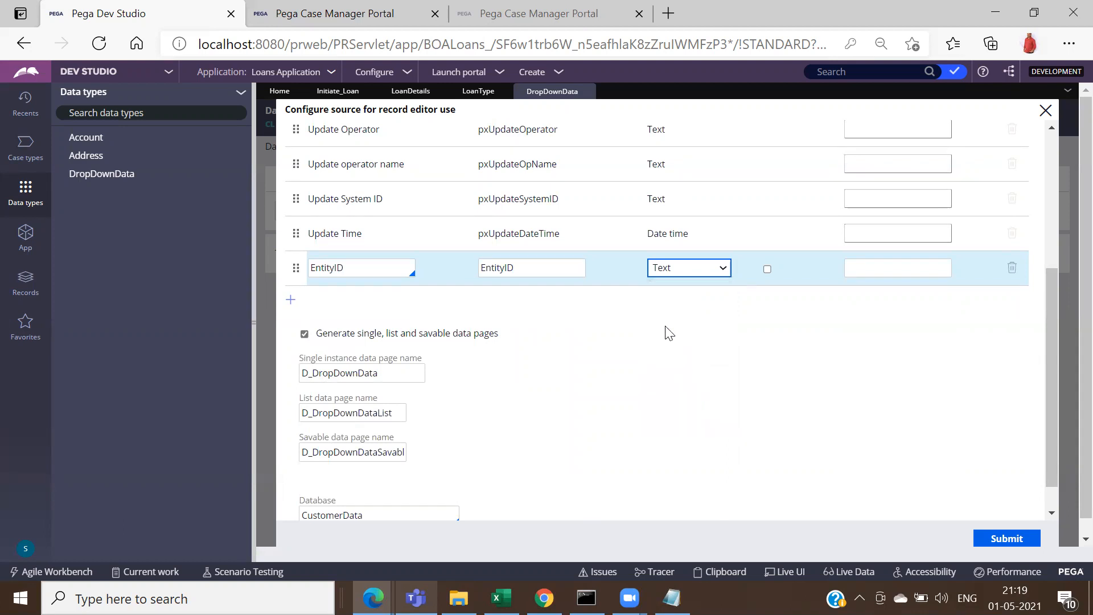
left_click(767, 269)
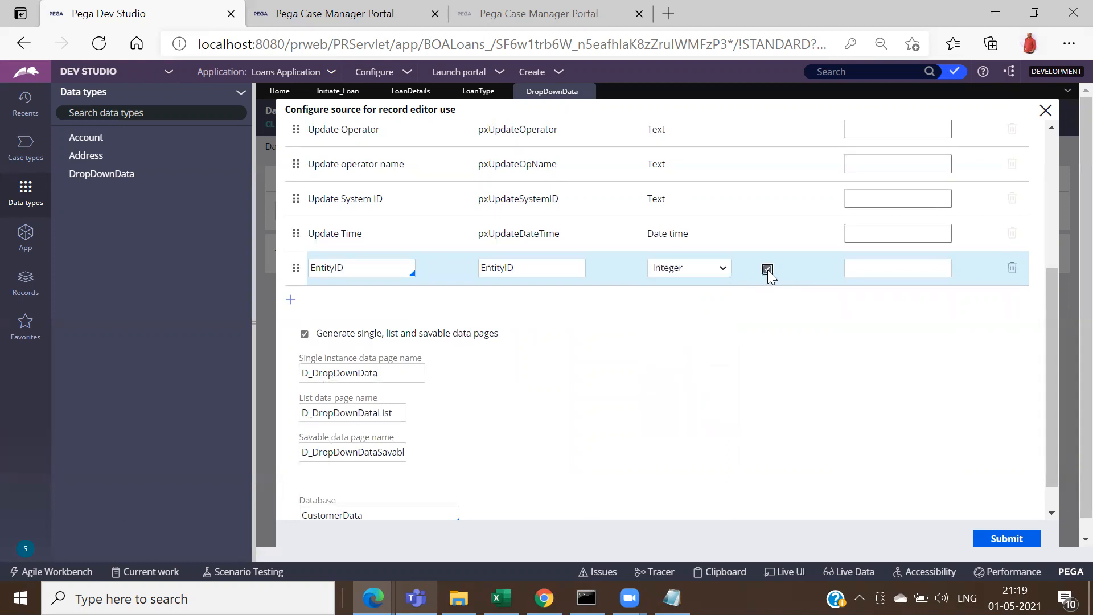
Step: Add a Text field named Source Type, with the identifier SourceType, below EntityID in the record source
left_click(290, 300)
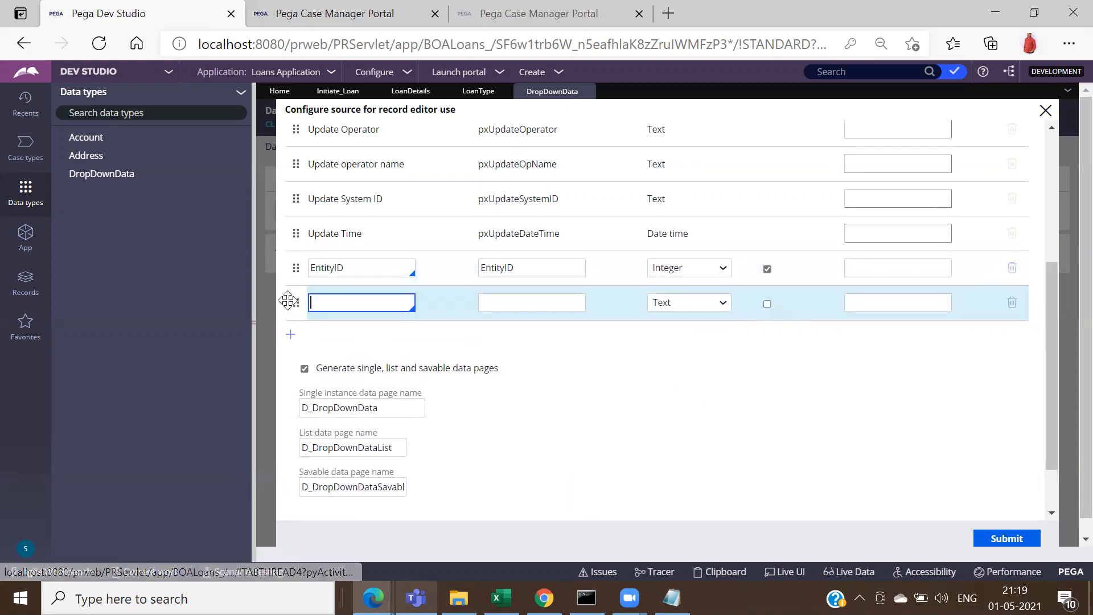
type("Sou")
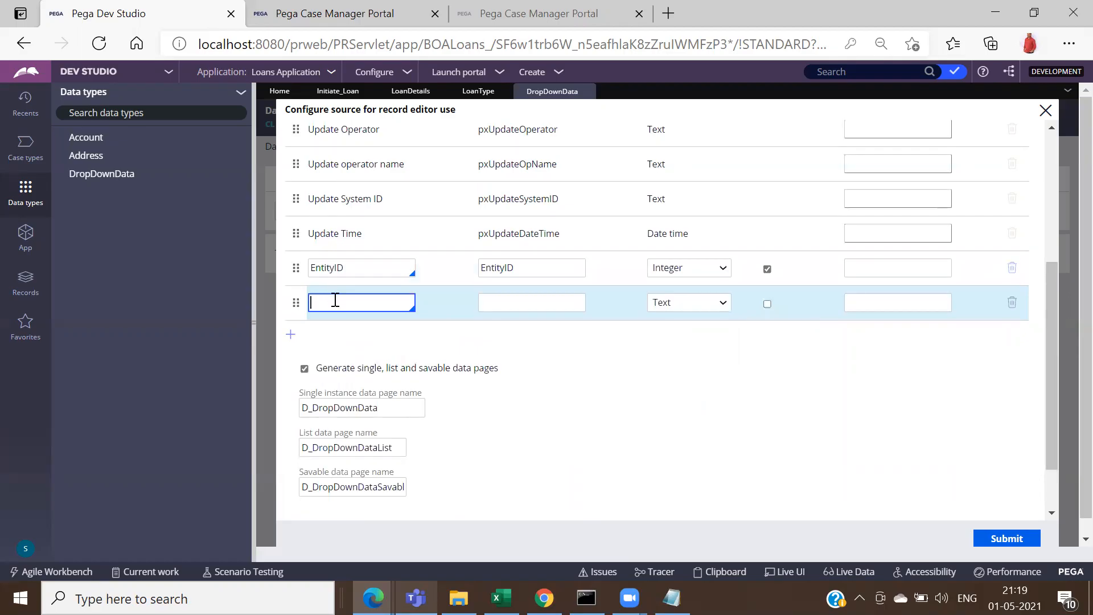
type("rceT")
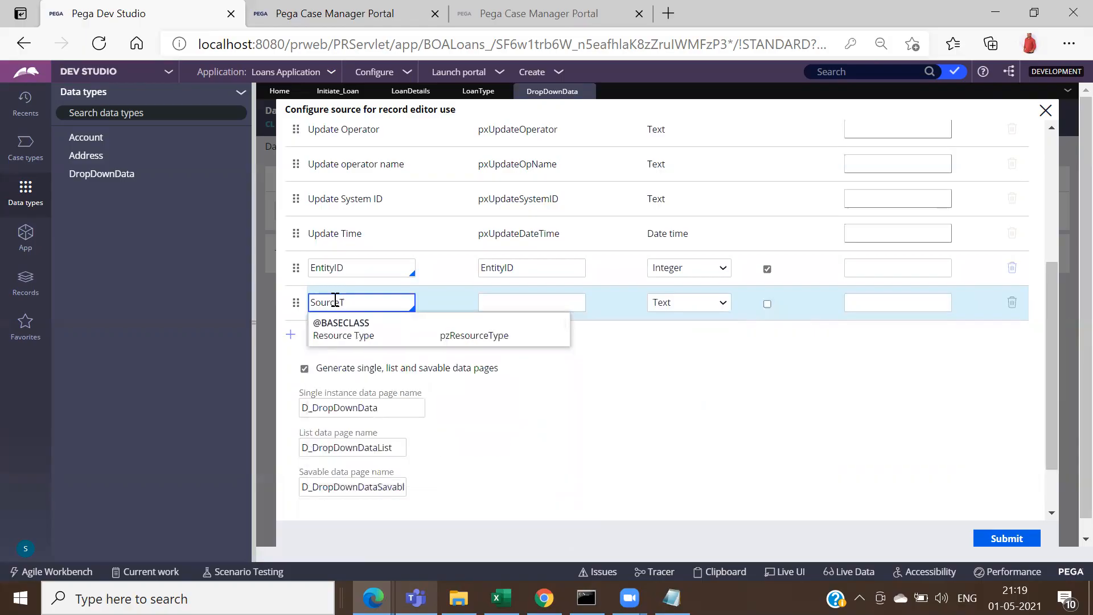
type("pe")
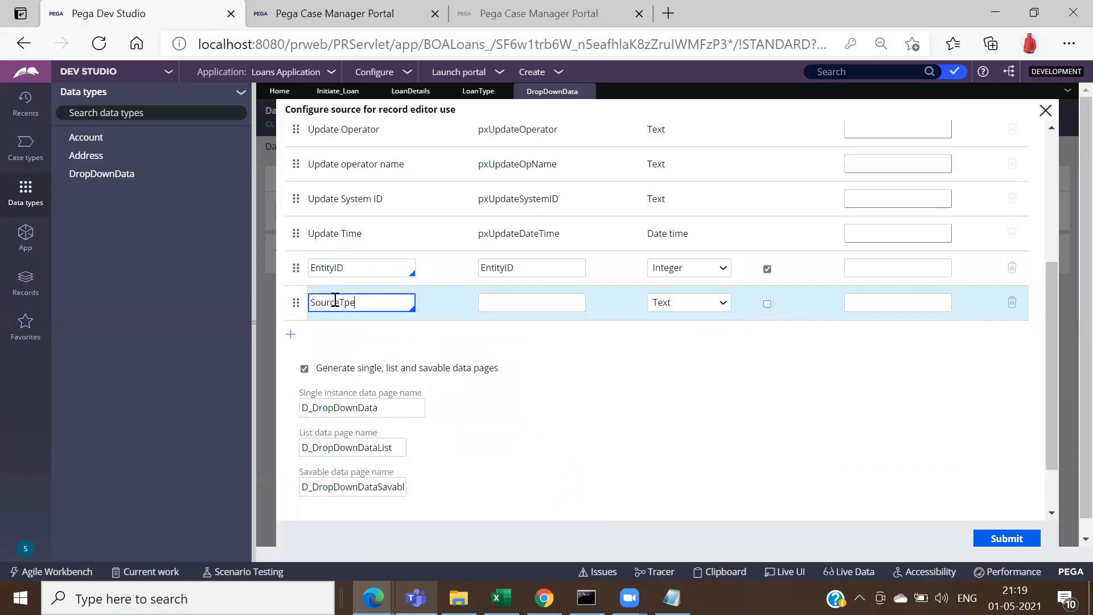
key("BackSpace")
key("BackSpace")
type("T")
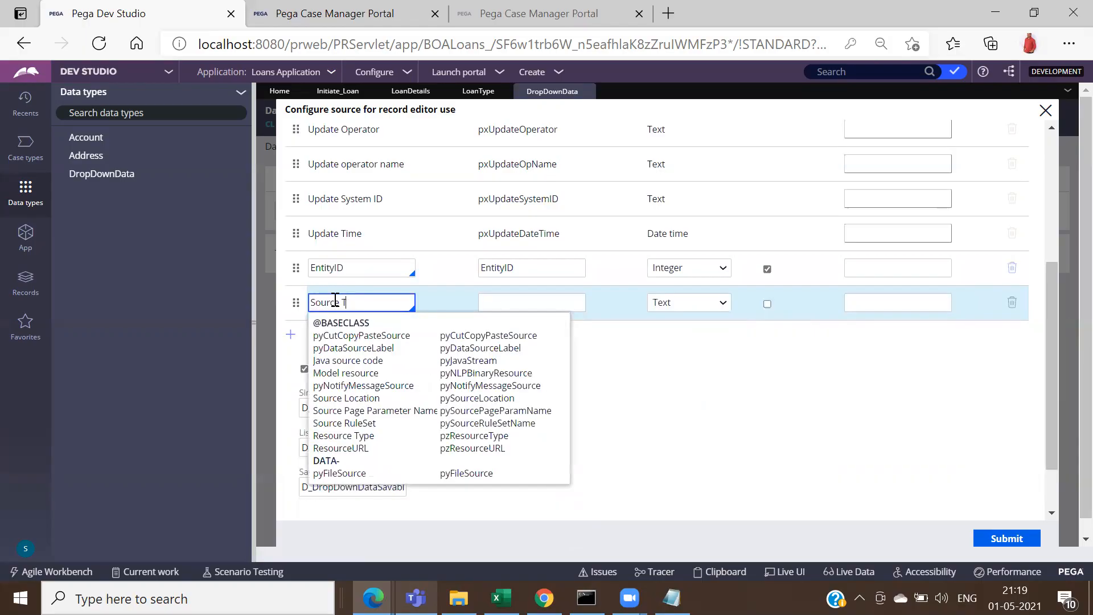
type("ype")
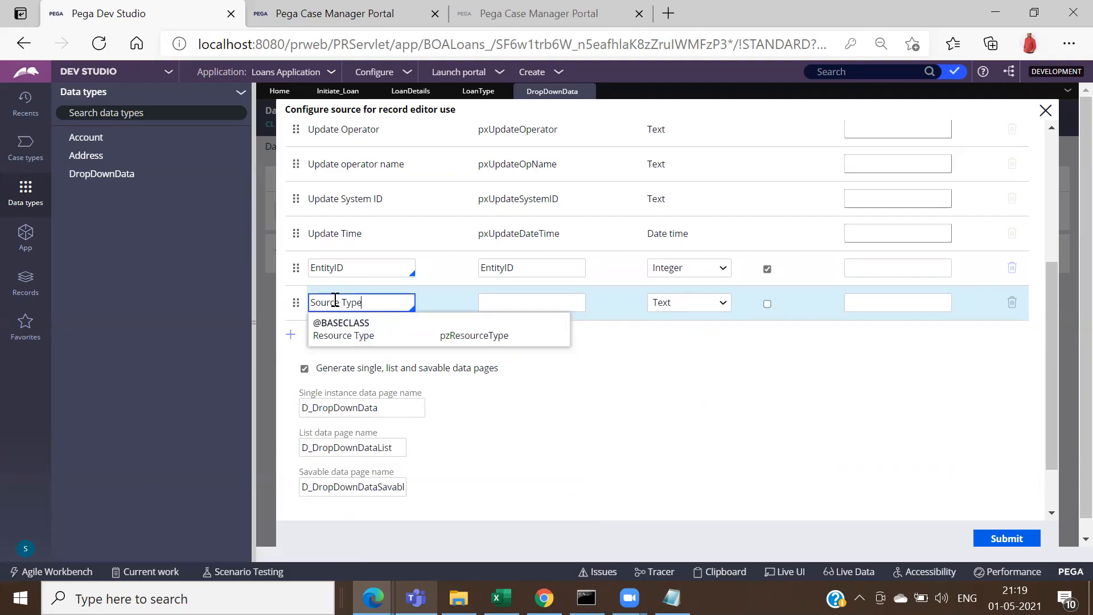
left_click(640, 371)
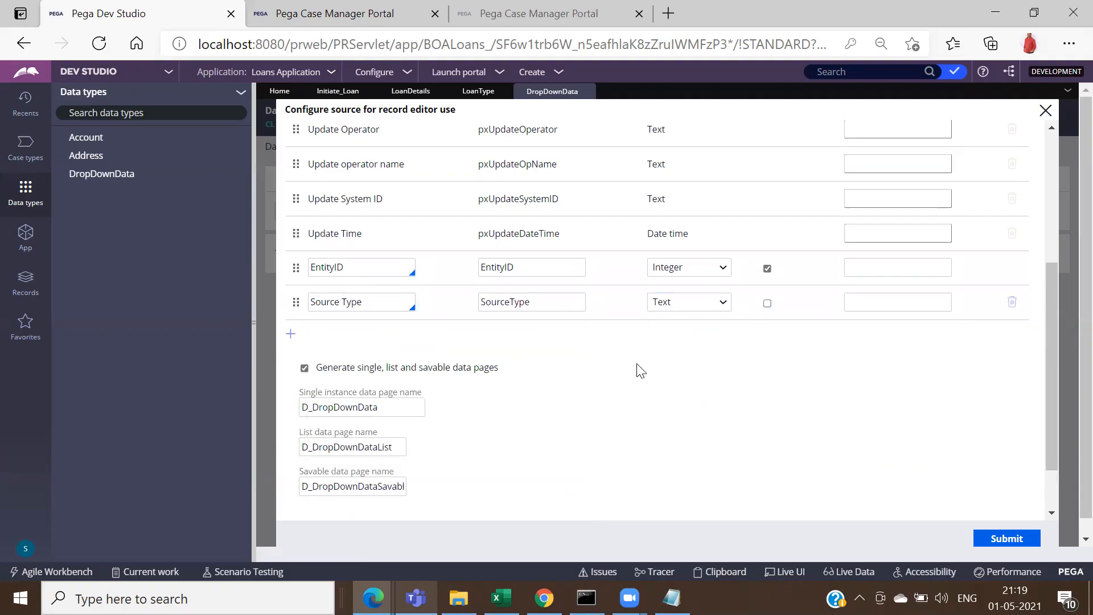
Step: Add a Text field named Source Value with identifier SourceValue, and submit the source configuration with data page generation enabled
left_click(290, 336)
type("So")
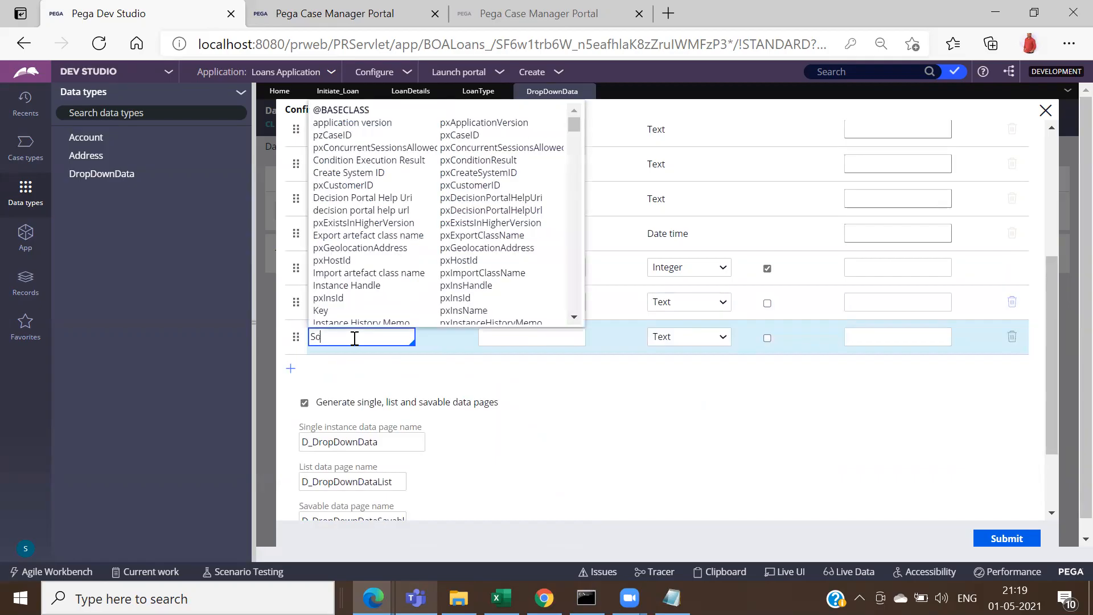
type("urce Value")
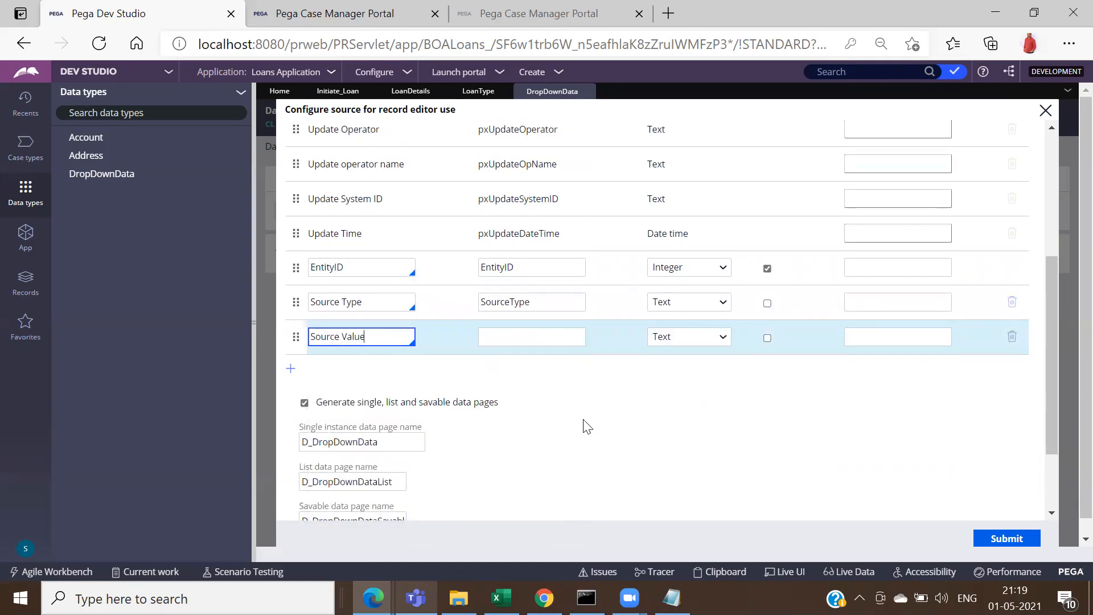
left_click(656, 406)
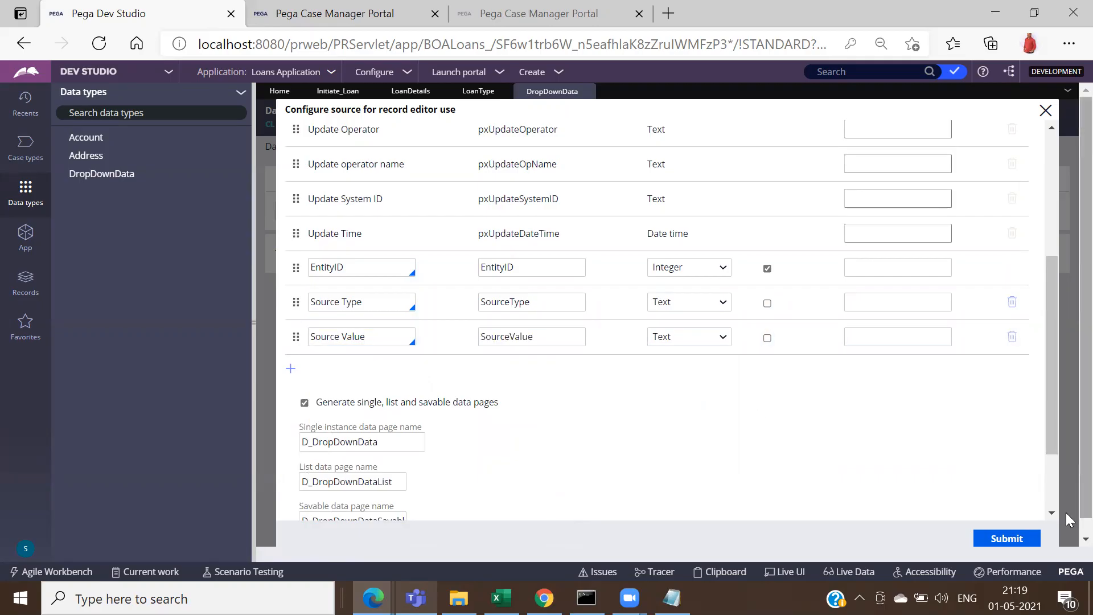
scroll(1047, 495, "down", 2)
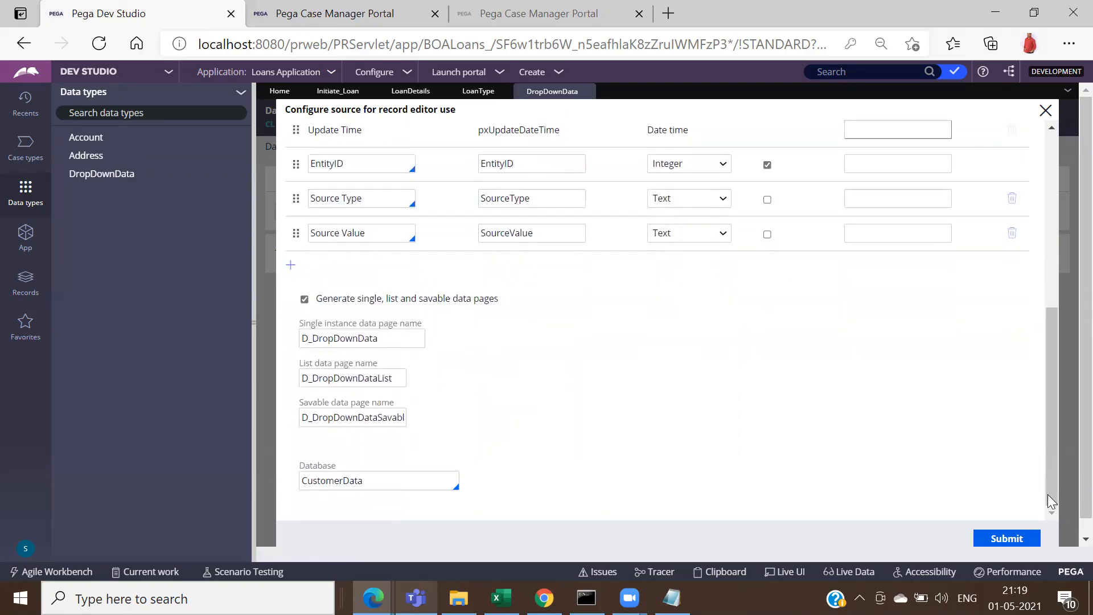
left_click(1004, 540)
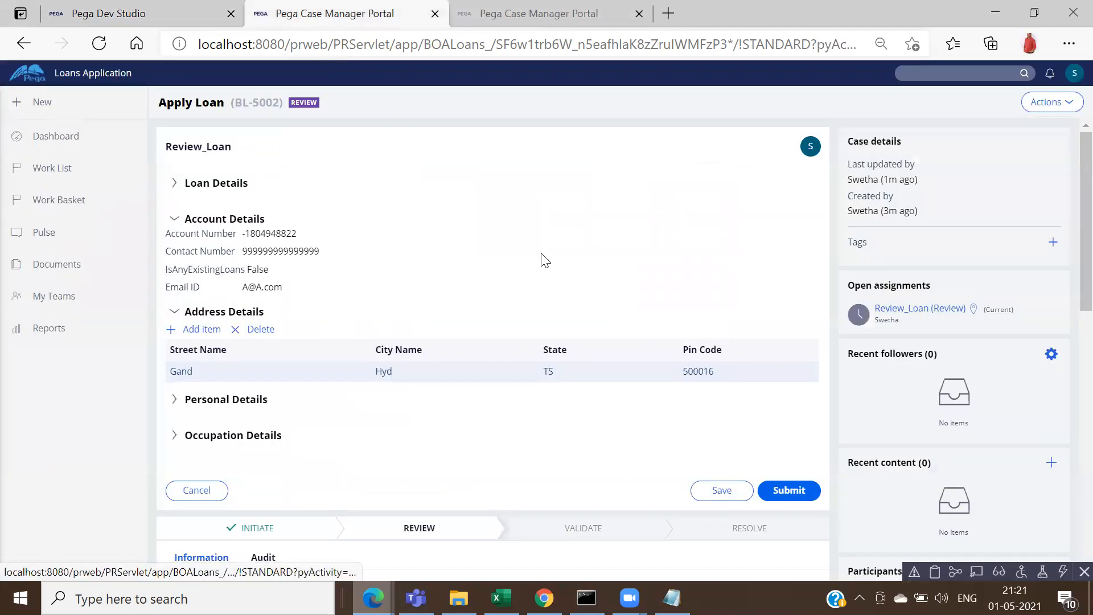
Step: Examine the Loan Details and Account Details groups of the Apply Loan case at the Review_Loan step
left_click(176, 221)
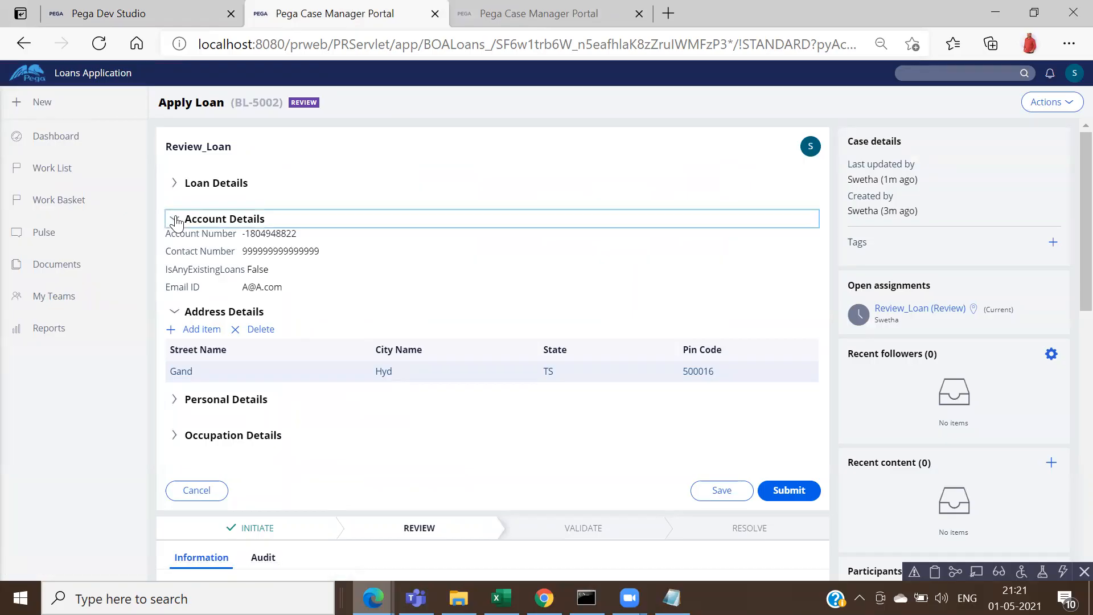
left_click(176, 221)
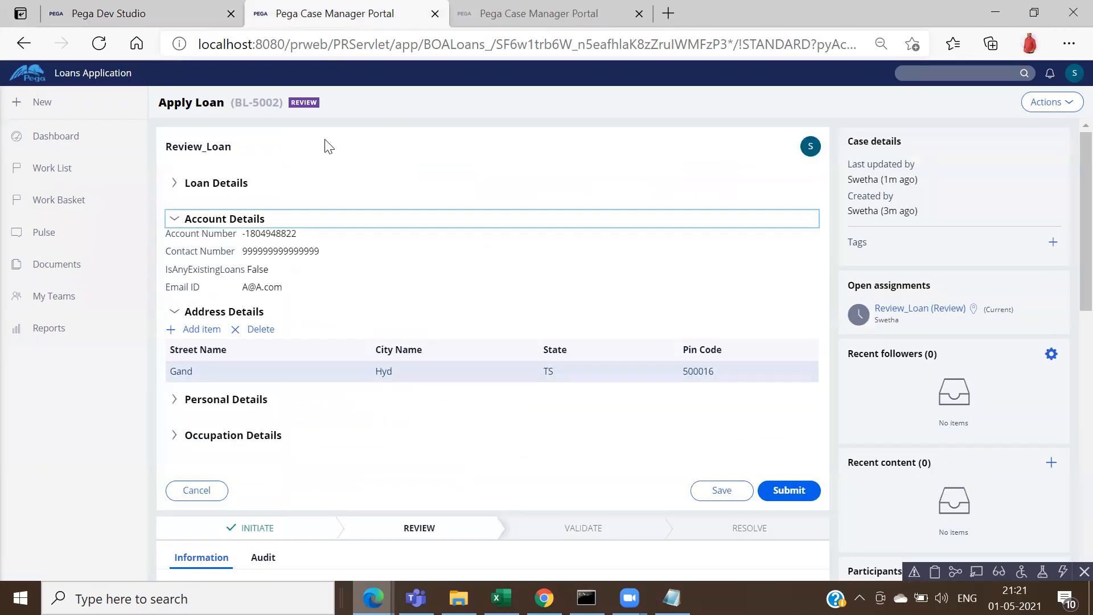
left_click(172, 184)
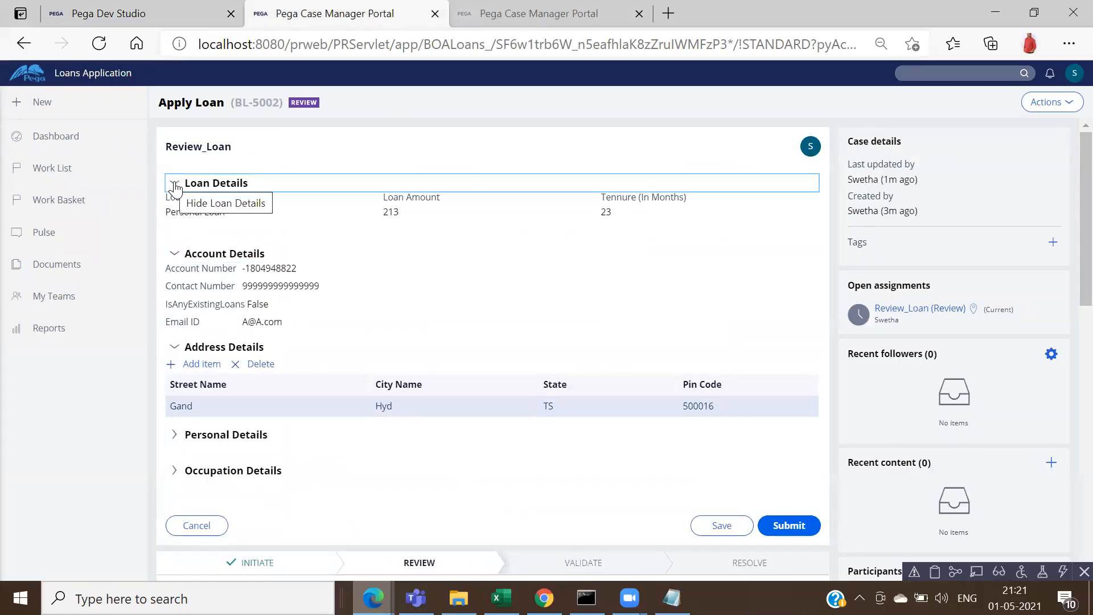
left_click(175, 185)
Step: Return to the DropDownData source configuration in Dev Studio
left_click(154, 13)
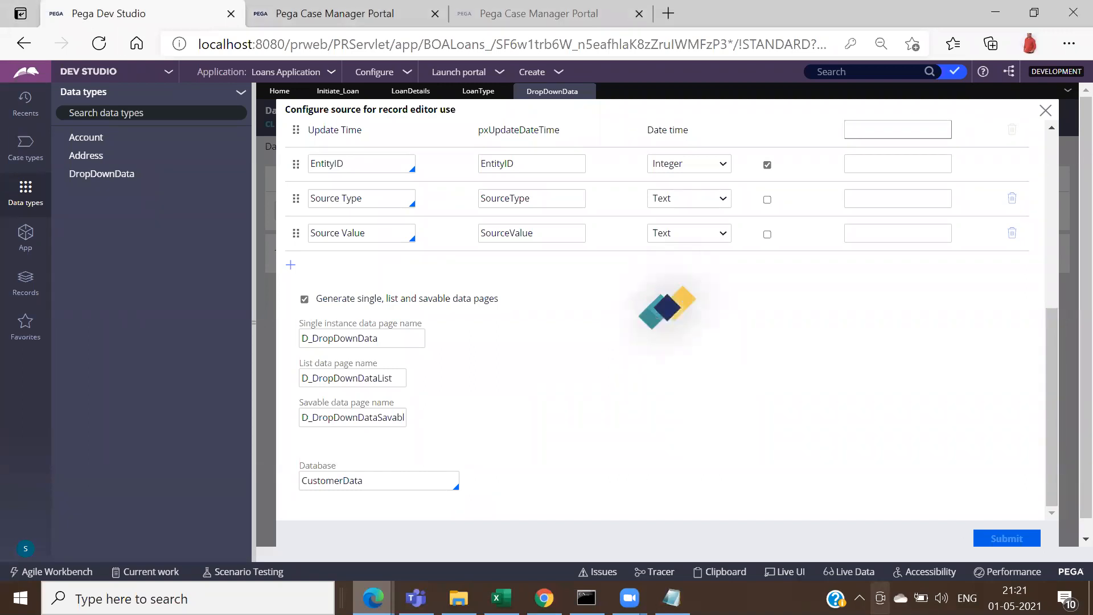
left_click(860, 598)
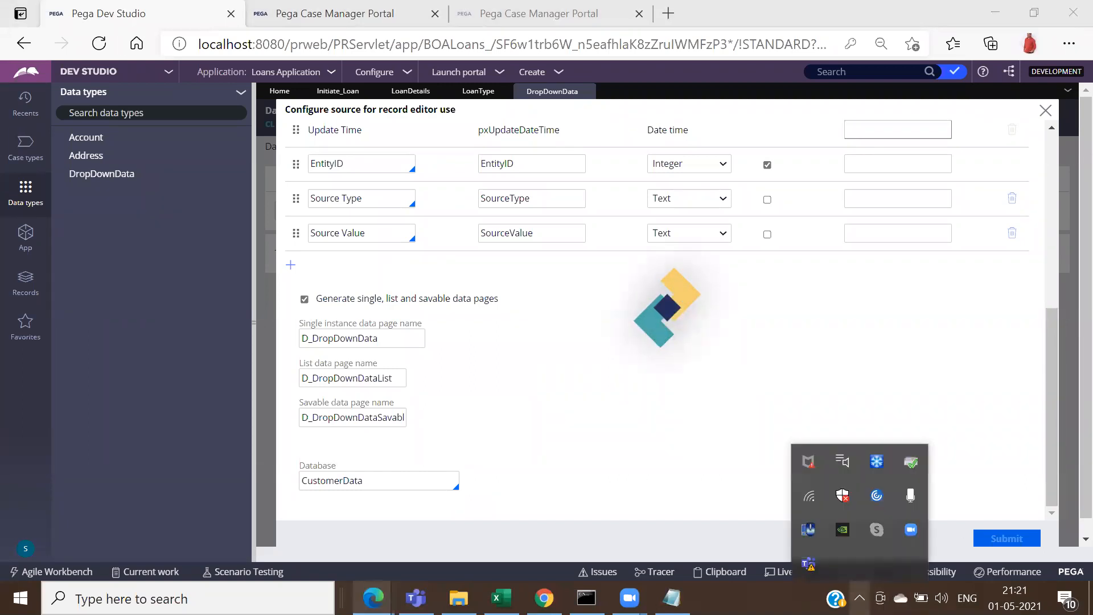
left_click(816, 506)
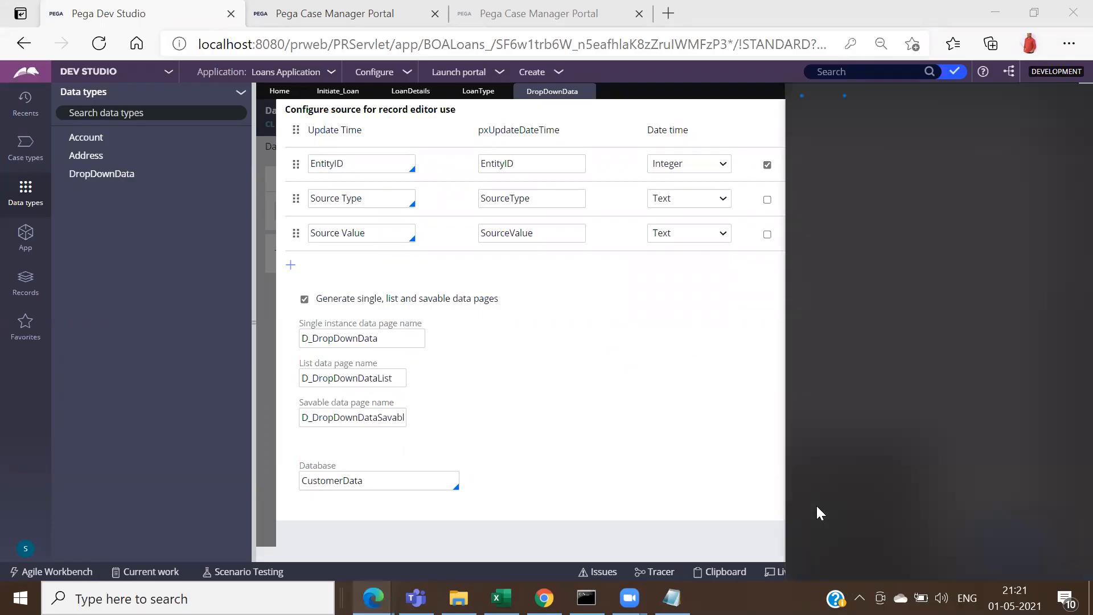
left_click(702, 427)
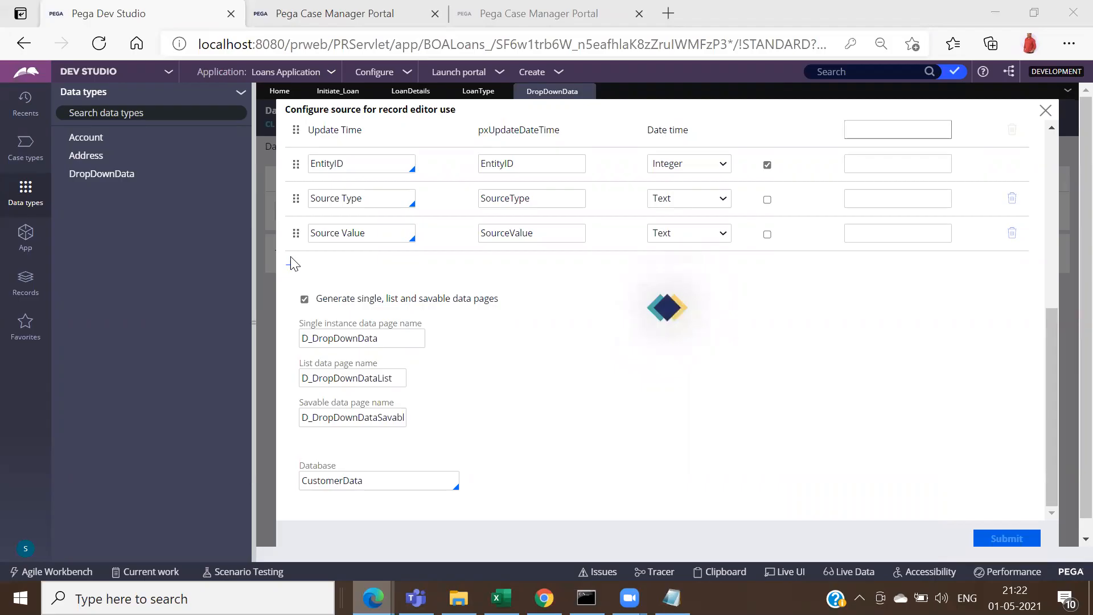
Step: Return to the DropDownData data type and close the review of its record source properties
left_click(132, 179)
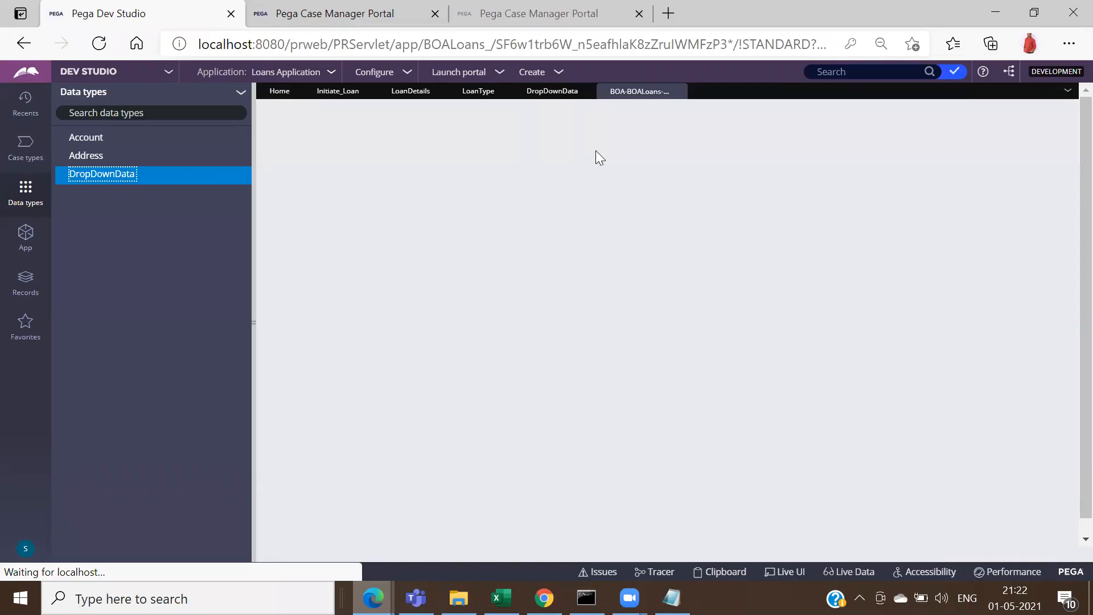
left_click(555, 92)
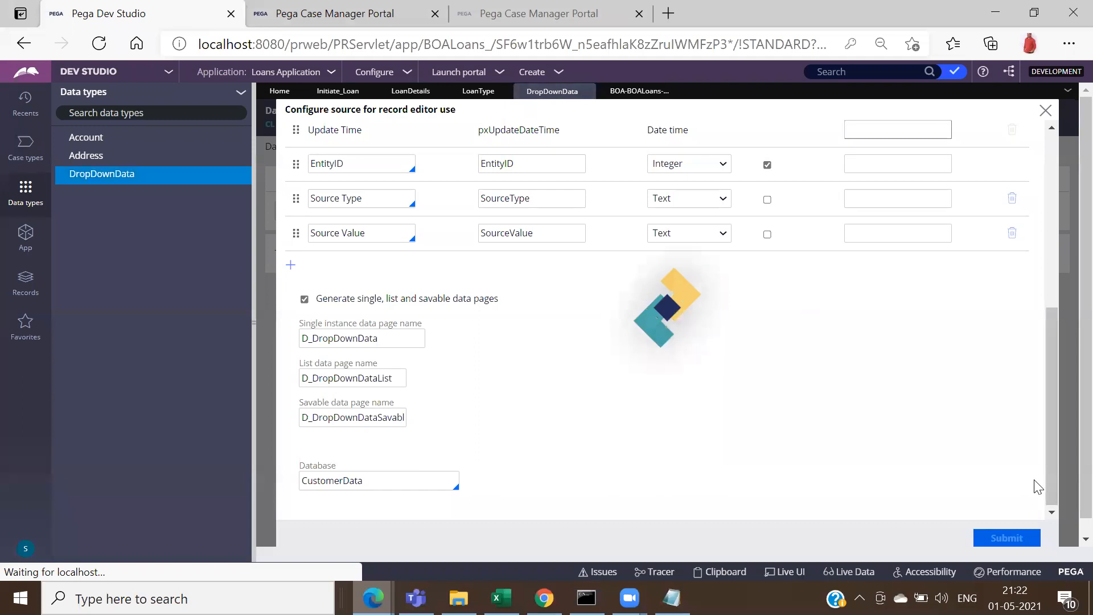
left_click(645, 91)
left_click(536, 90)
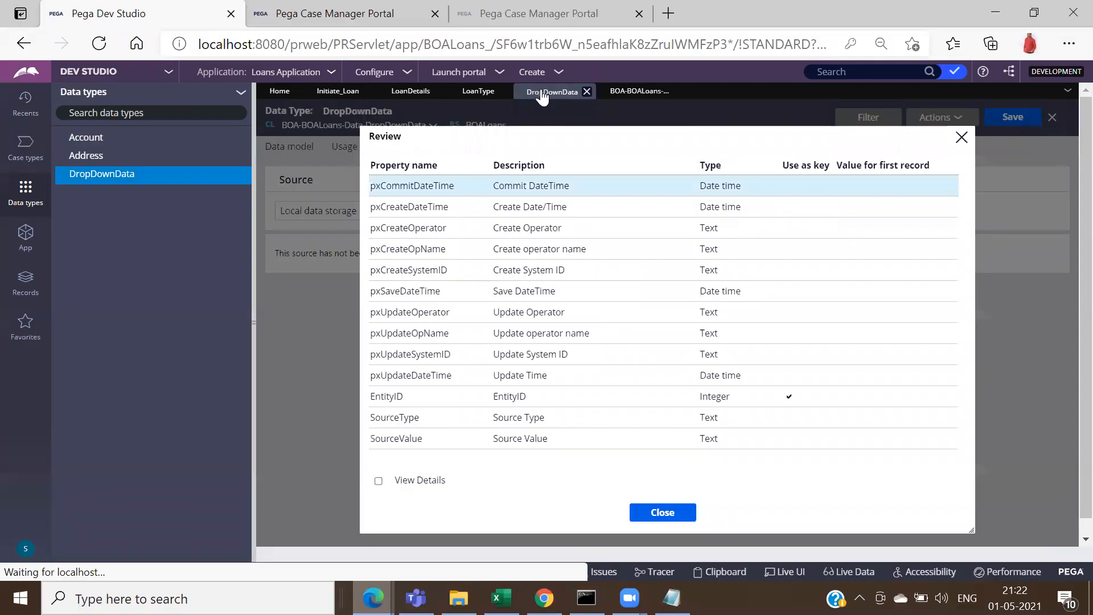
left_click(654, 512)
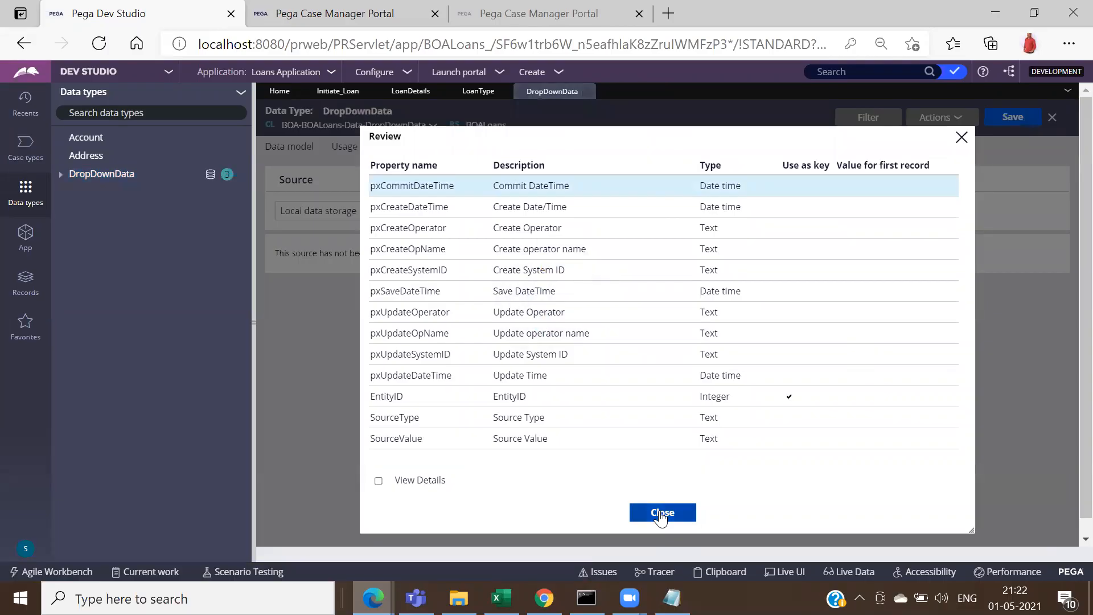
left_click(660, 514)
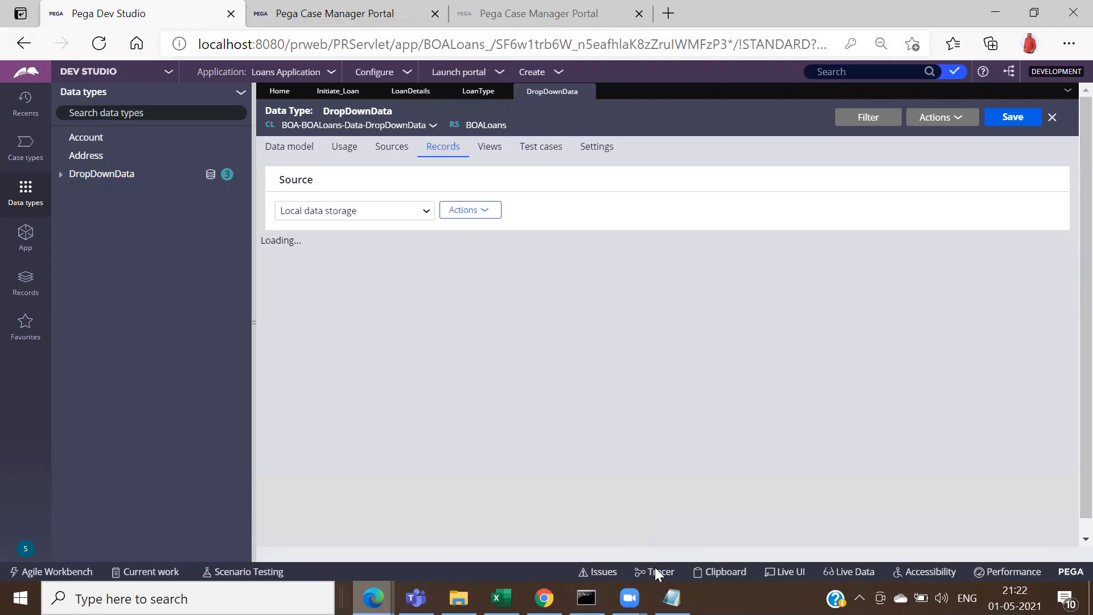
Step: Check the LoanType property's table values, and add a DropDownData record with EntityID 1, Source Type LoanType and Source Value Personal Loan
left_click(470, 93)
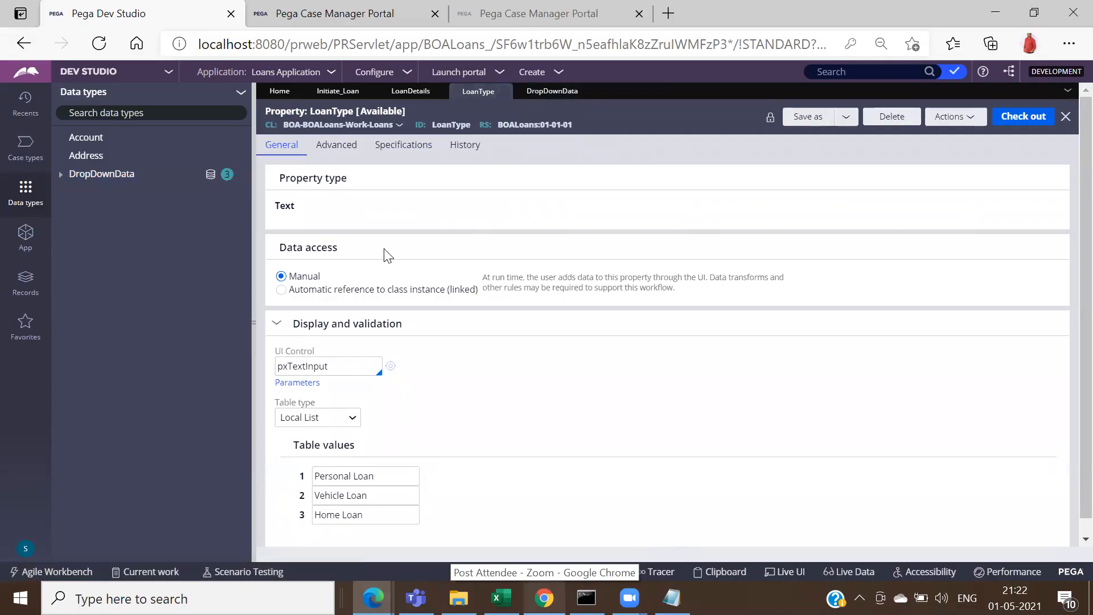
left_click(559, 85)
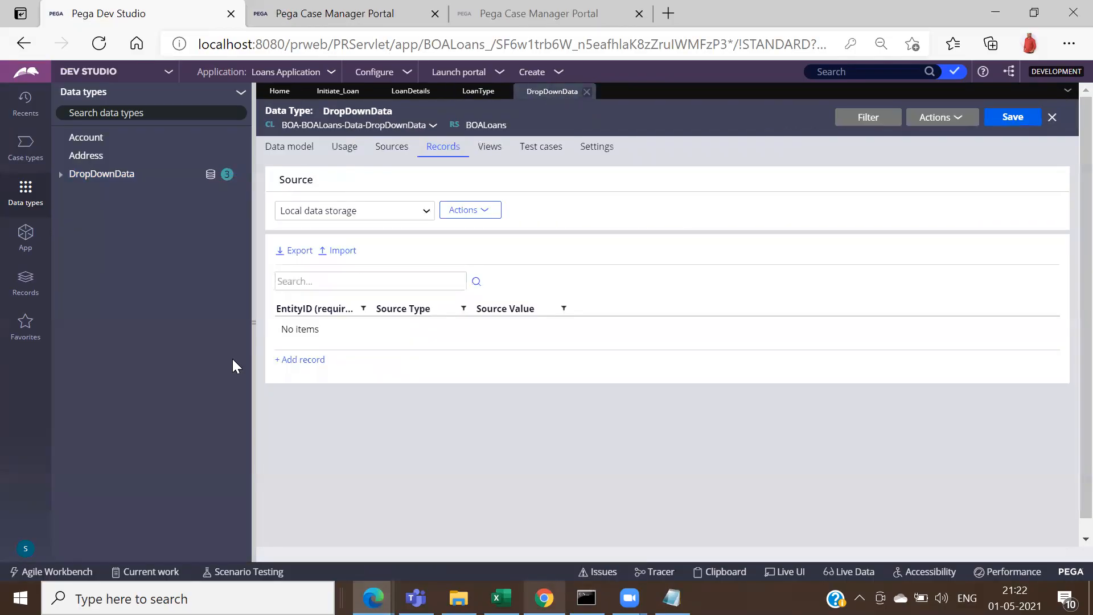
left_click(295, 360)
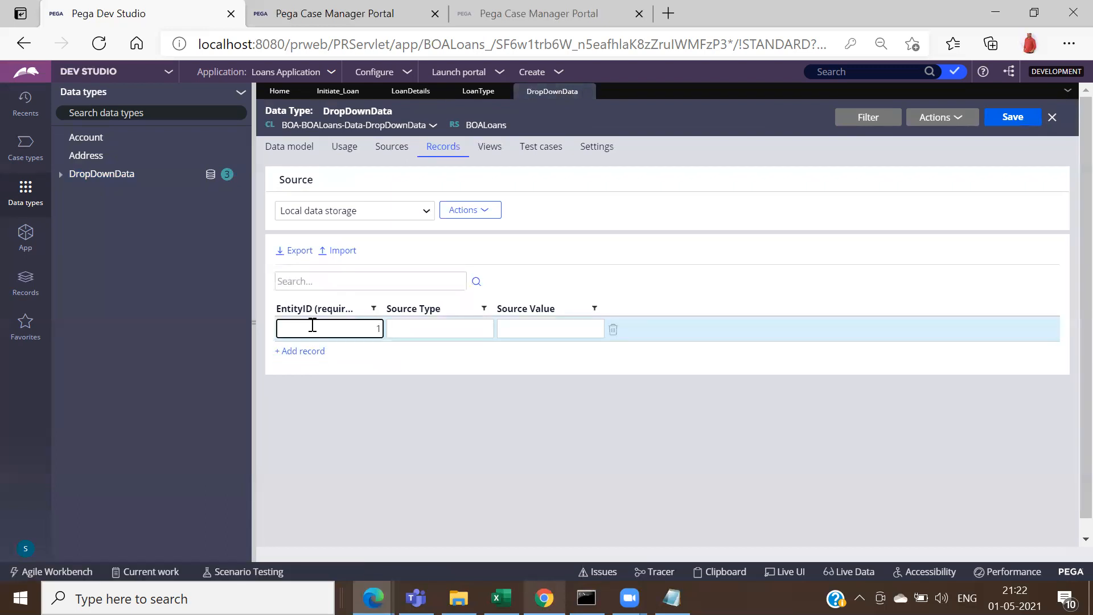
left_click(442, 325)
type("LoanType")
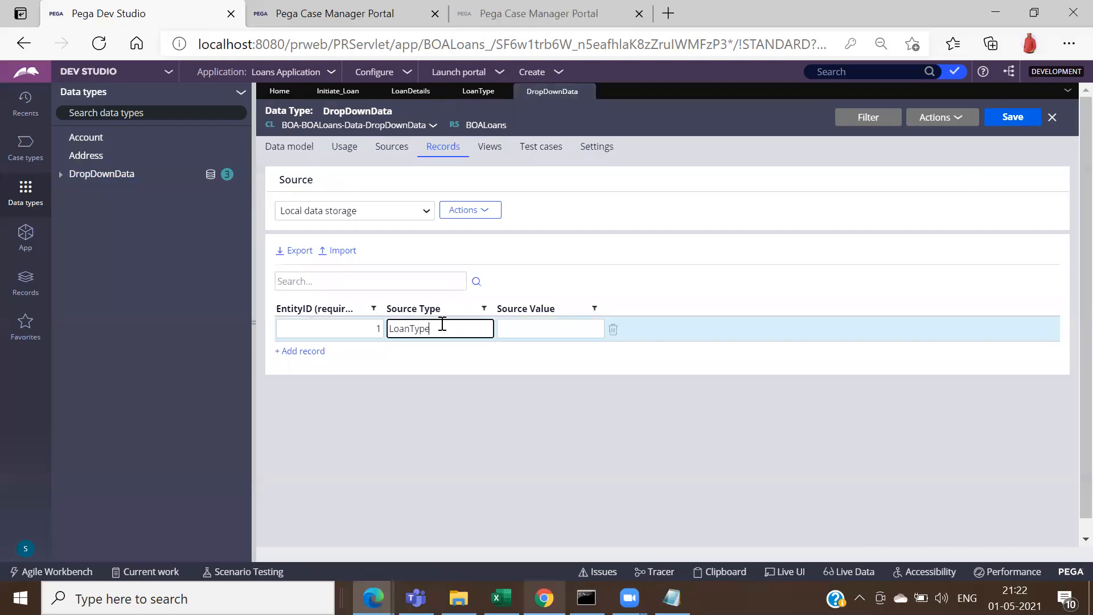
left_click(512, 326)
type("Personal")
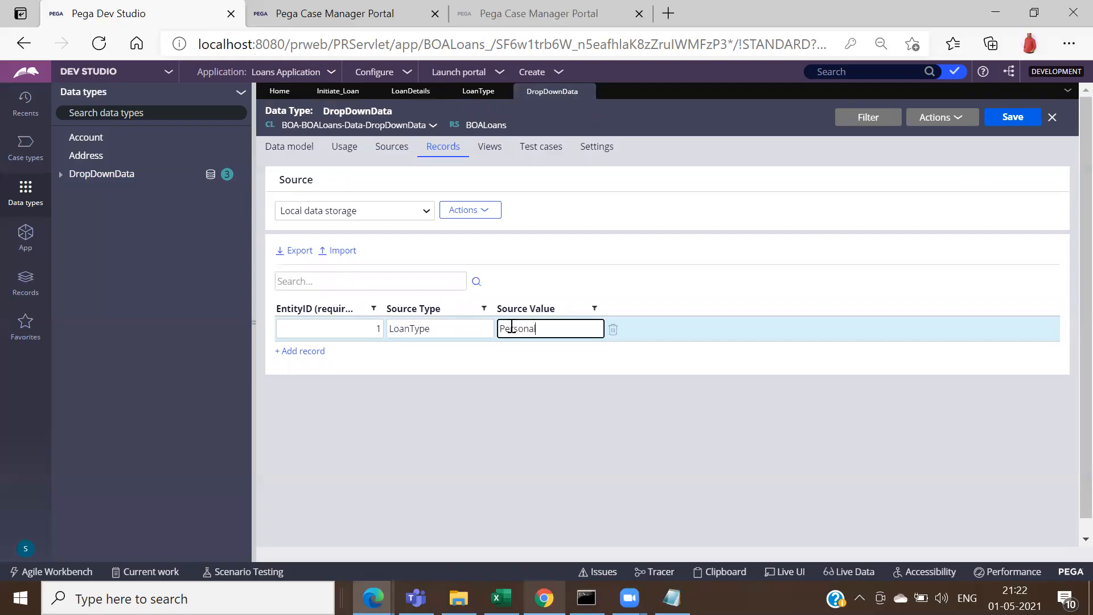
type(" Loan")
Step: Add a second record with EntityID 2, Source Type Loan Type and Source Value Home Loan
left_click(299, 351)
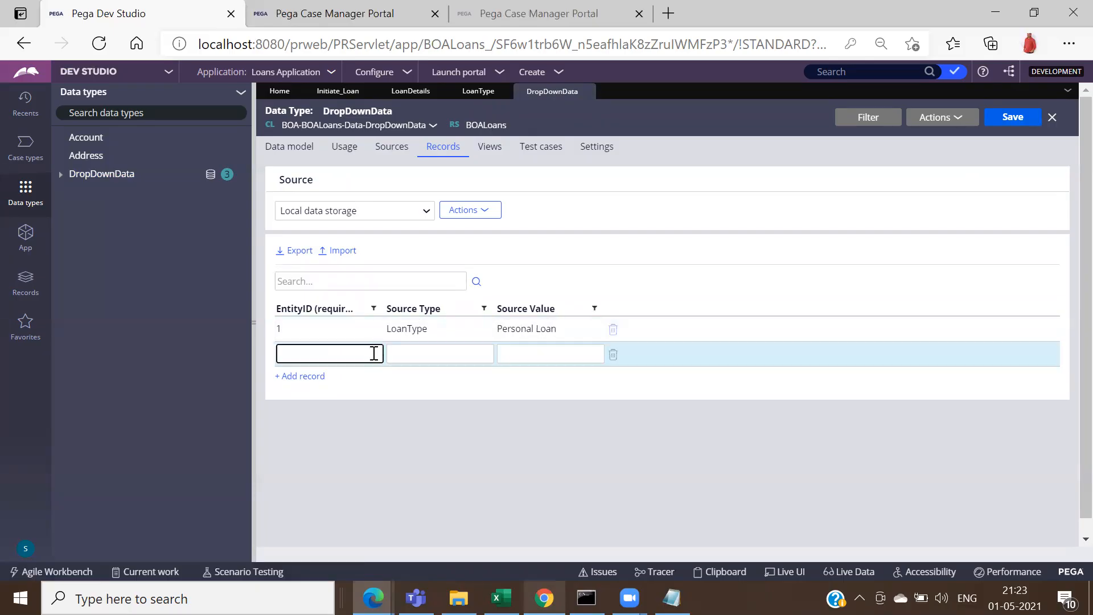
type("2")
left_click(415, 351)
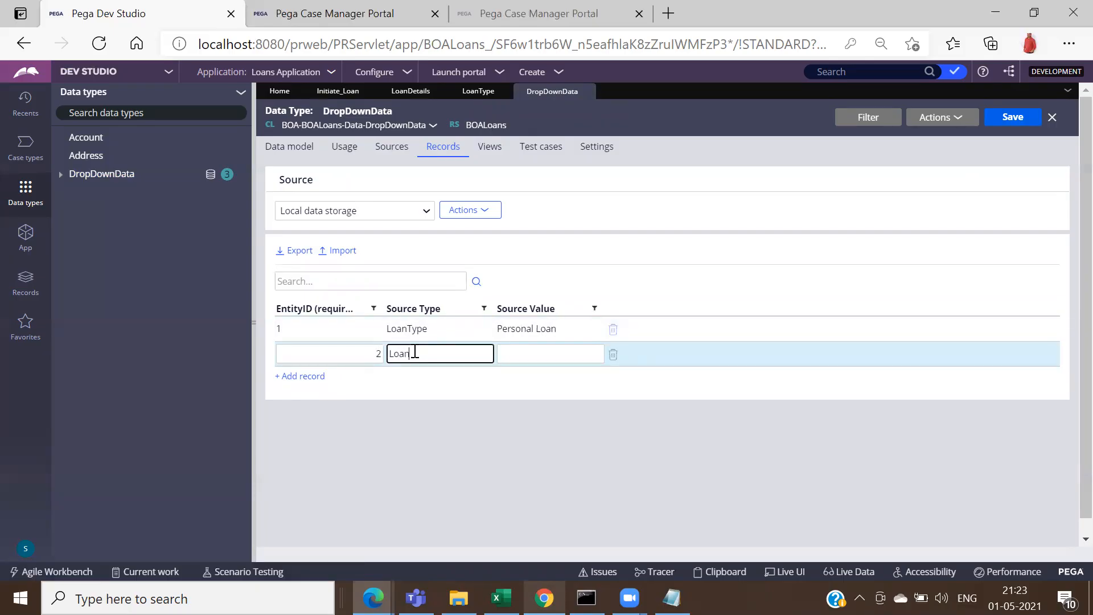
type("Loan Type")
left_click(527, 355)
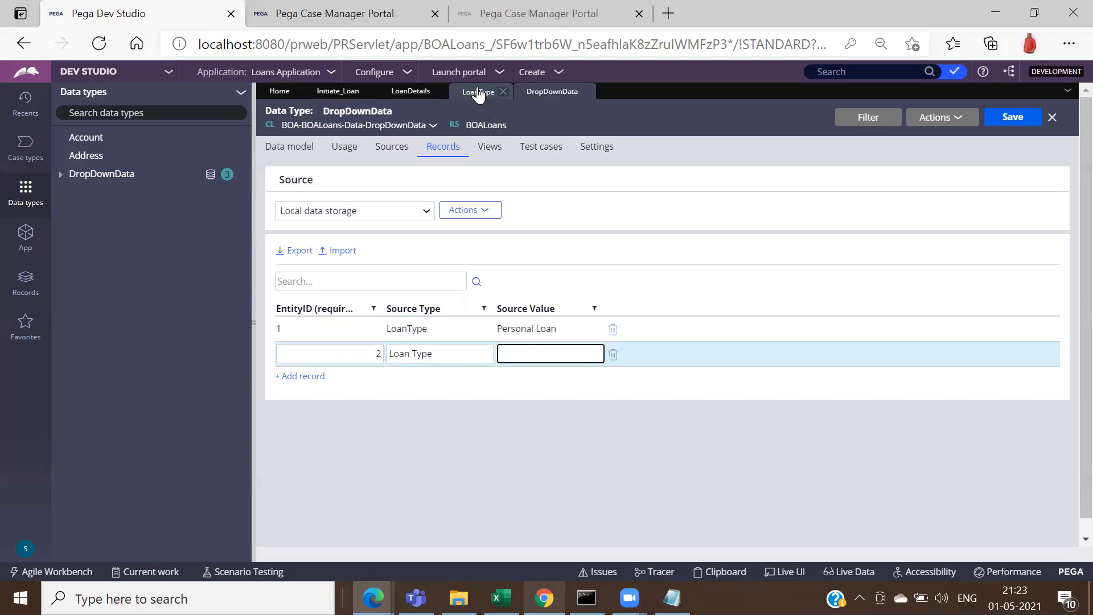
type("Home Loan")
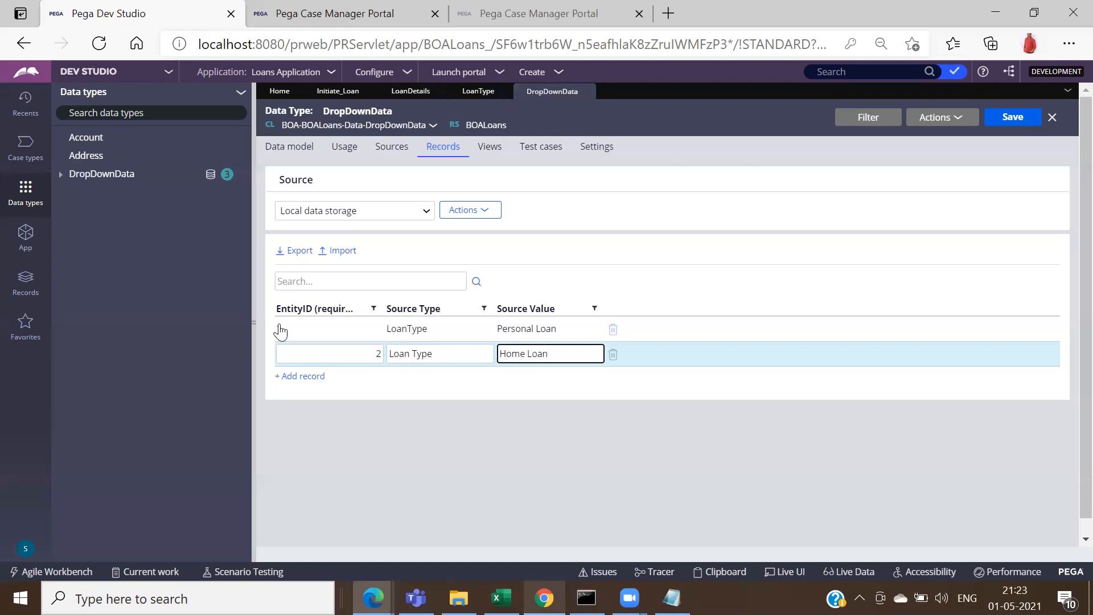
Step: Add a third record with EntityID 3, Source Type Loan Type and Source Value Vehicle Loan, and save the data type
left_click(296, 375)
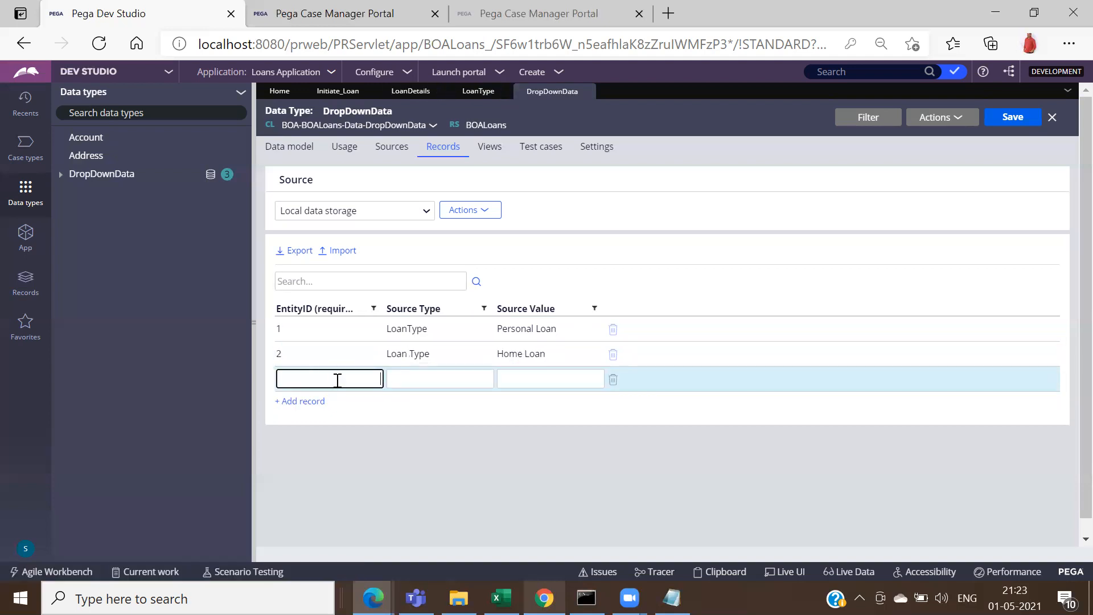
type("3")
left_click(430, 379)
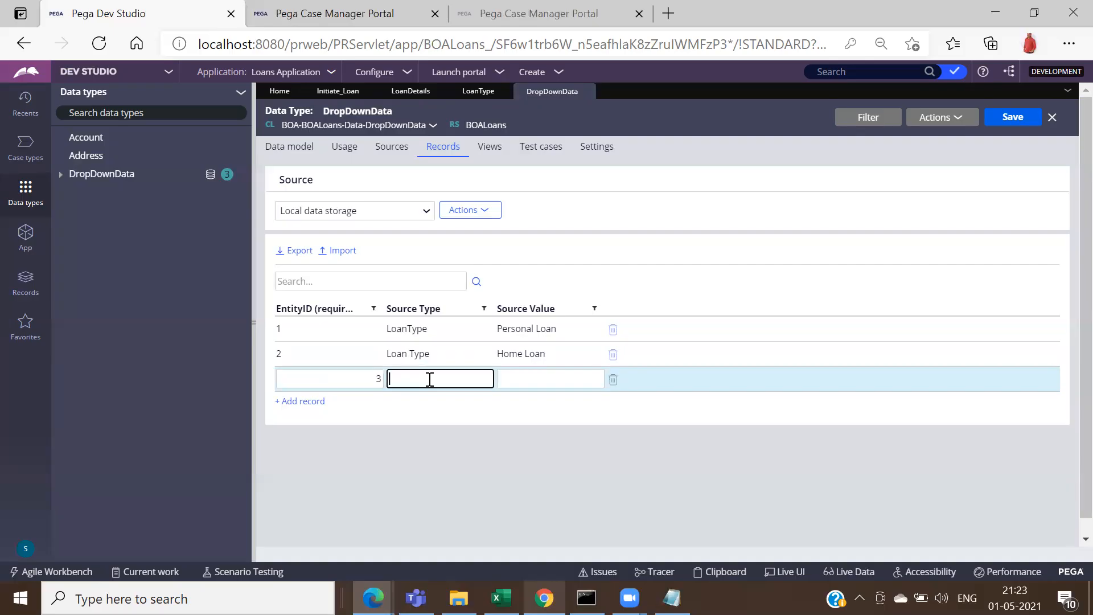
type("Loan Type")
left_click(523, 385)
type("Veh")
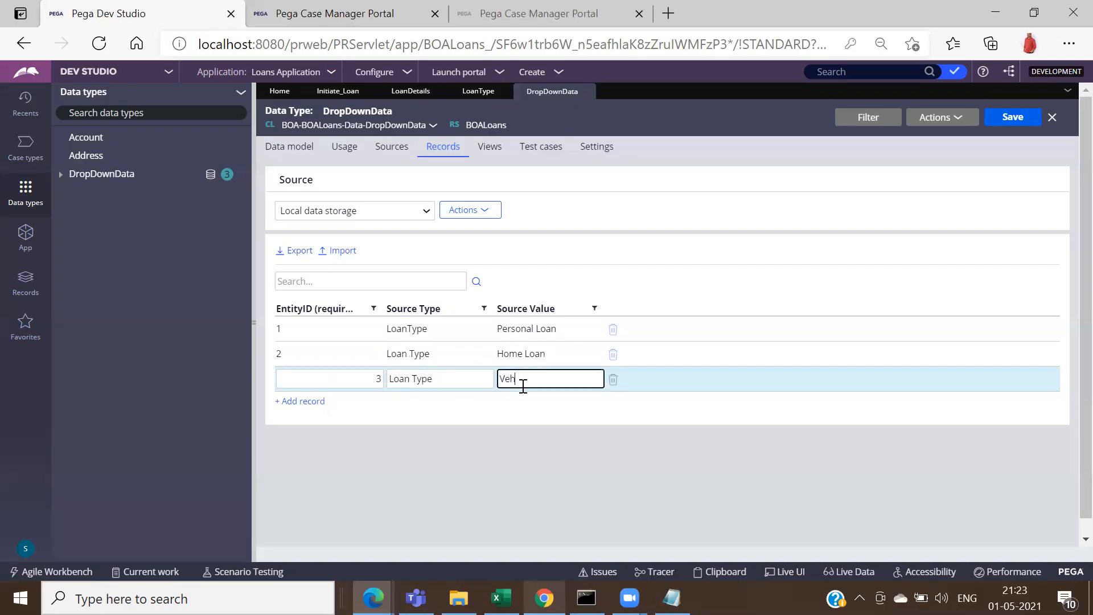
type("icle Loan")
left_click(647, 450)
left_click(1010, 118)
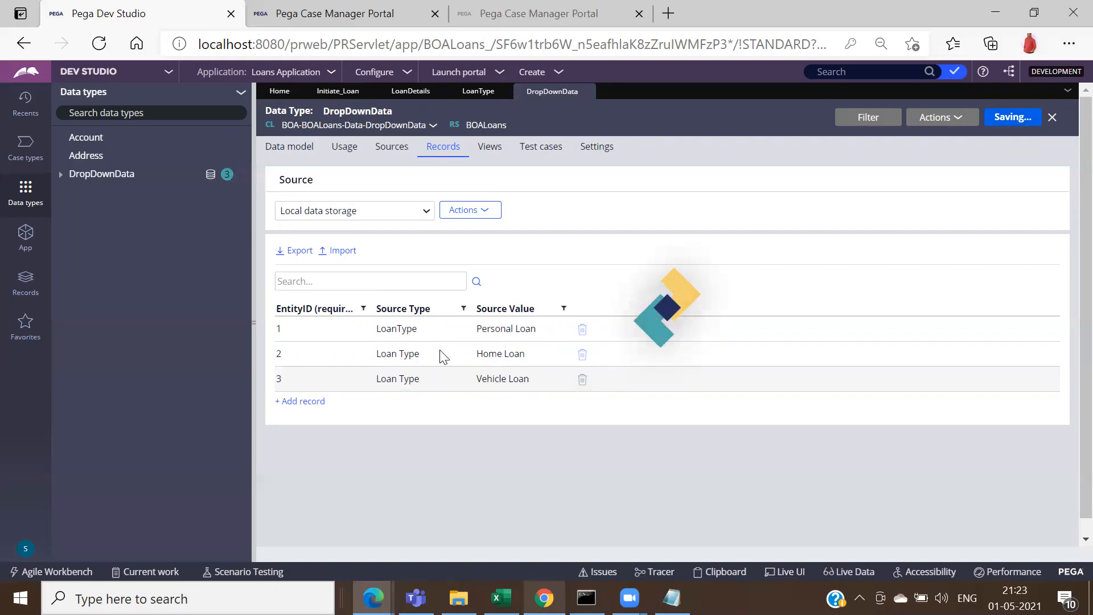
Step: Compare the LoanType property's local list, the Loan Type cell's list source in the LoanDetails section, and the DropDownData records
left_click(482, 92)
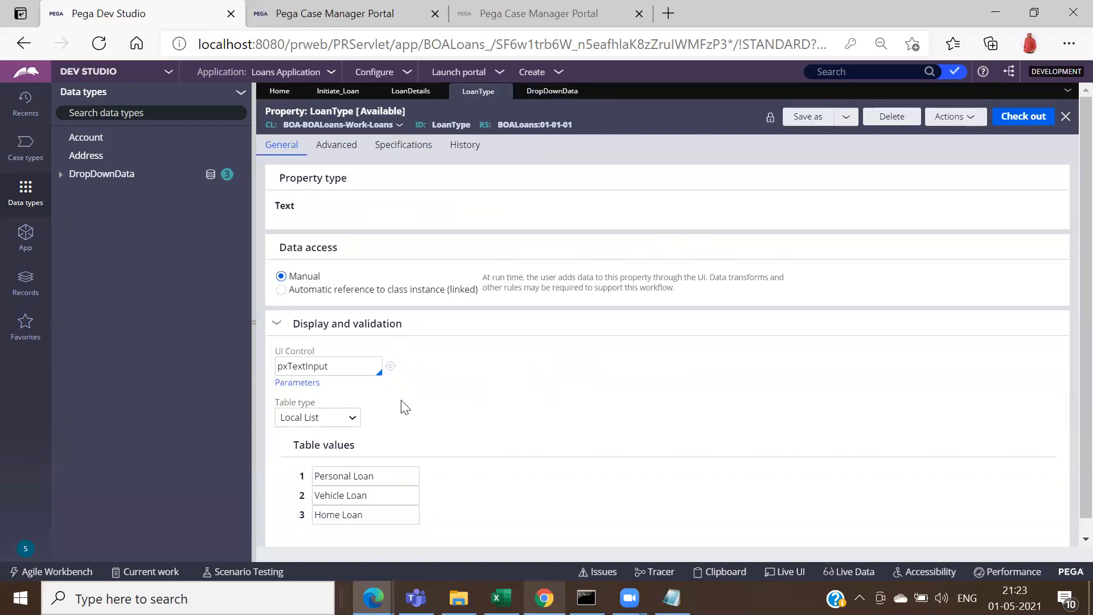
left_click(1022, 119)
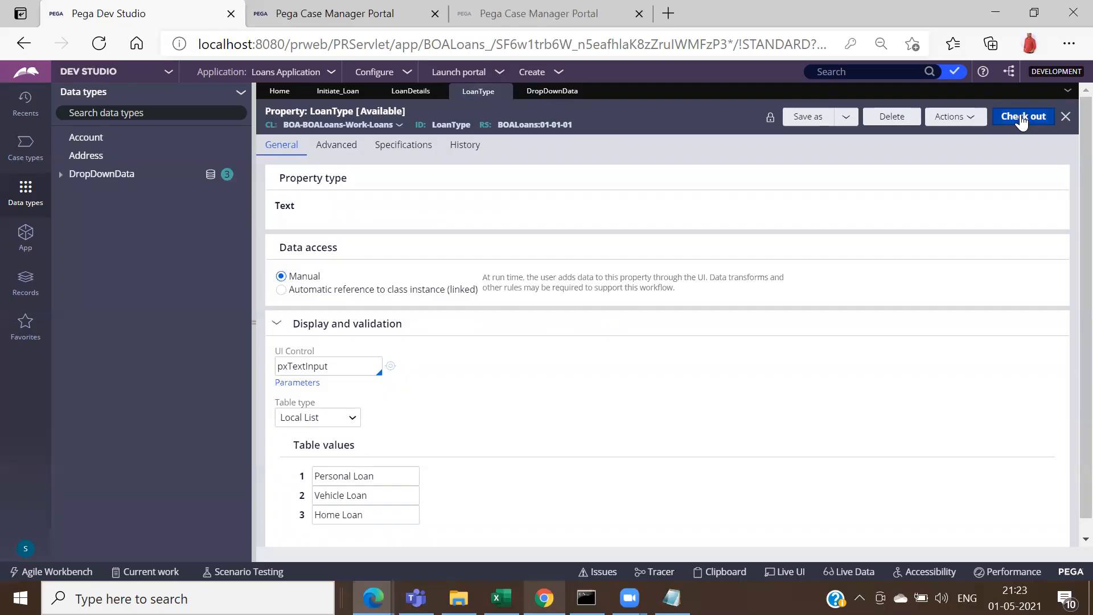
left_click(411, 92)
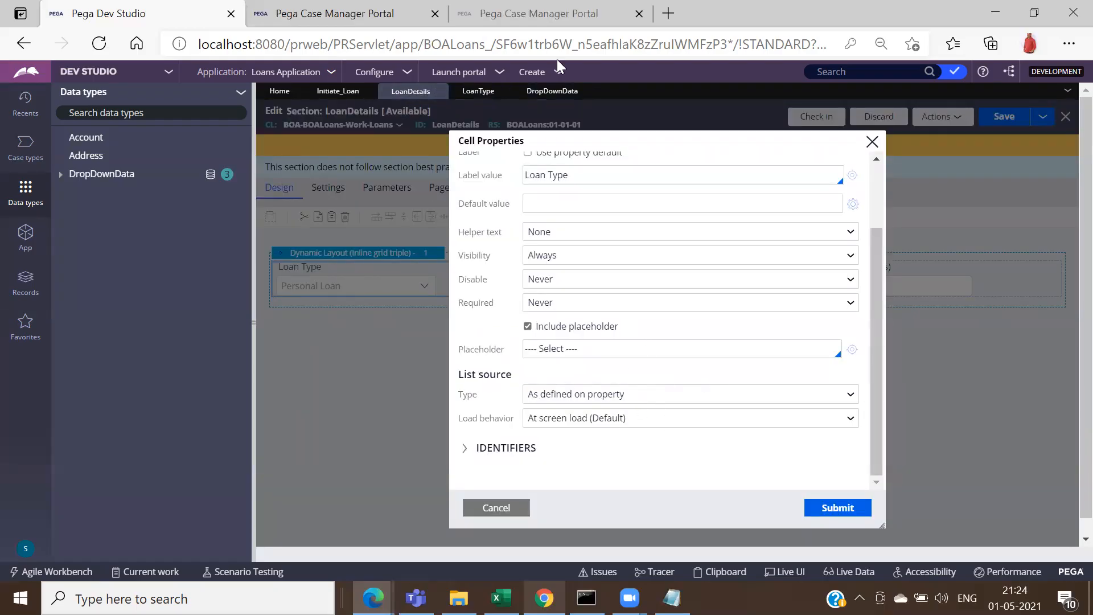
left_click(541, 95)
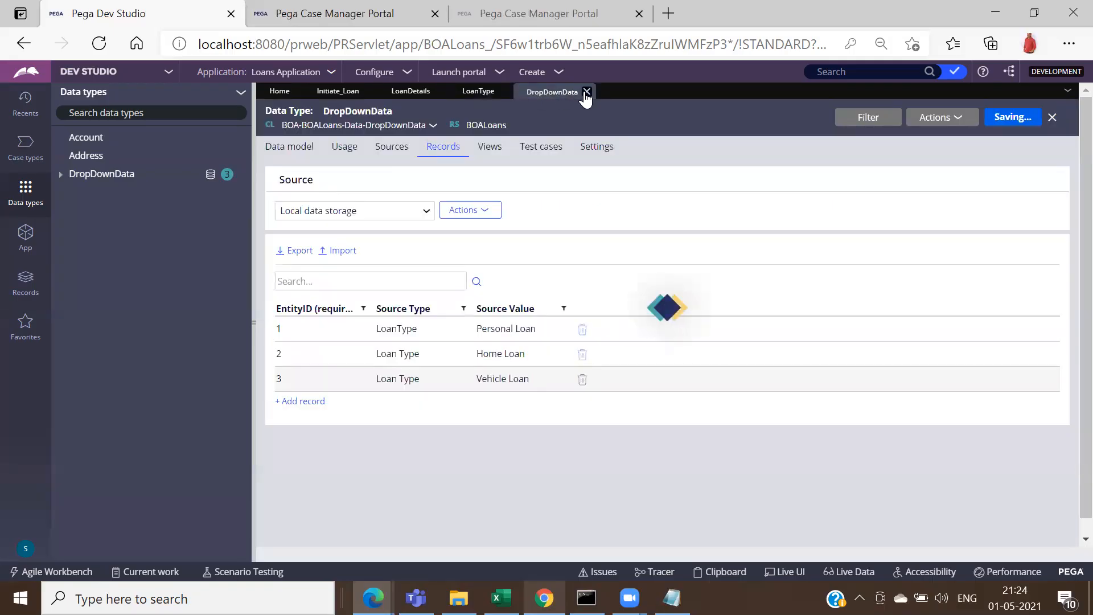
left_click(481, 95)
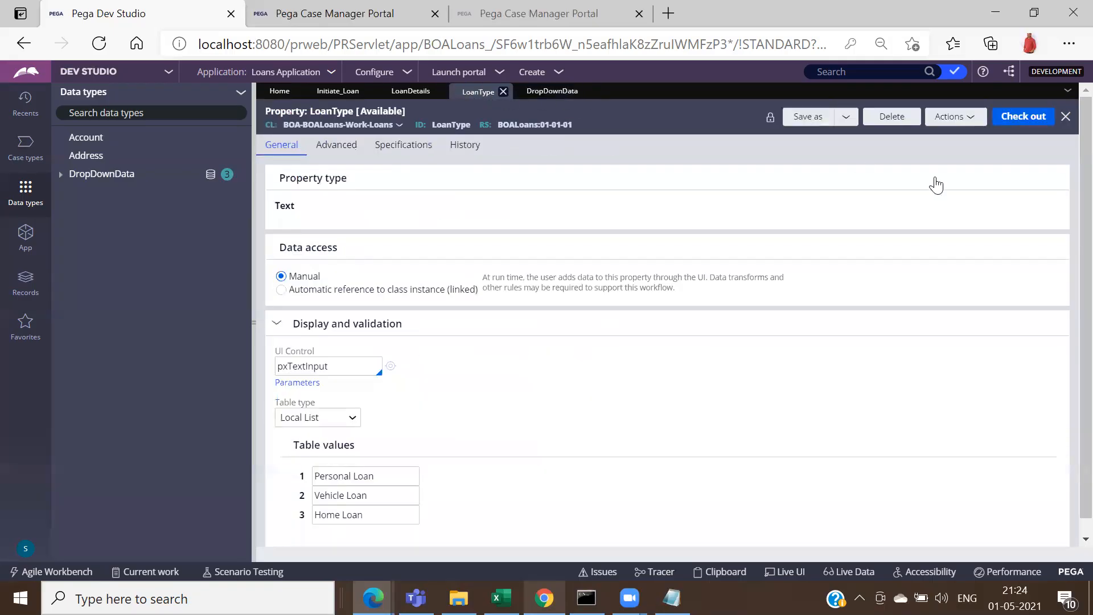
Step: Set the list source type of the Loan Type dropdown in the LoanDetails section to Data page
left_click(399, 102)
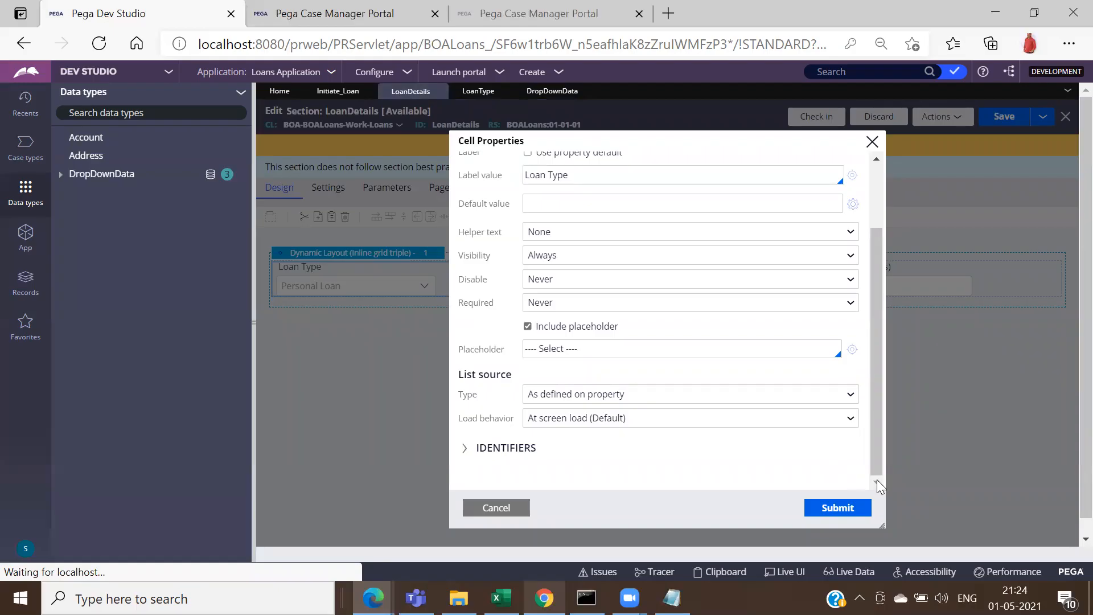
left_click(665, 396)
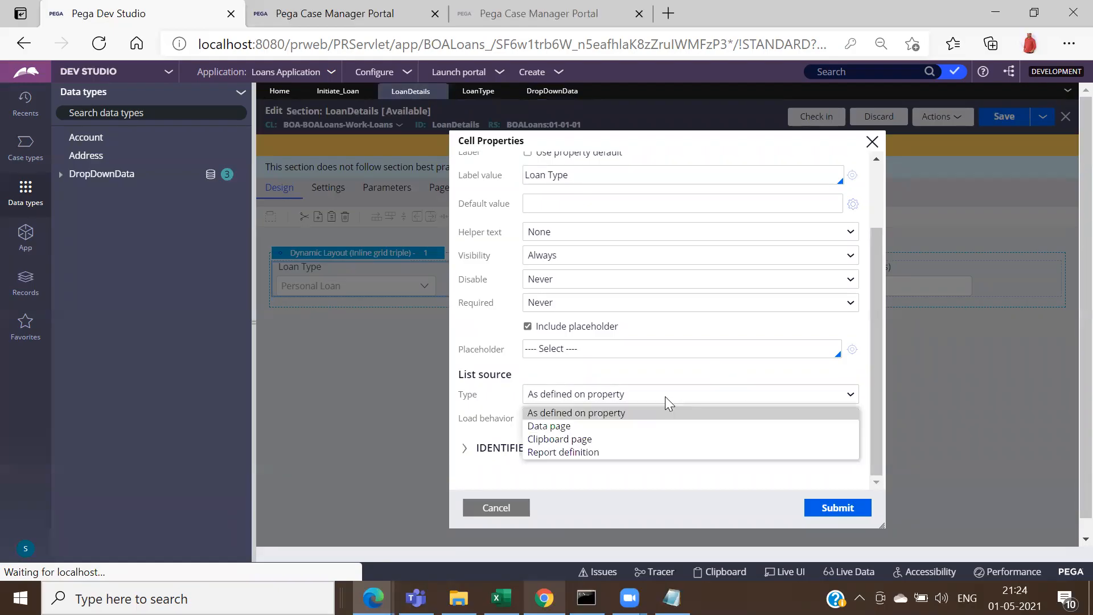
left_click(596, 426)
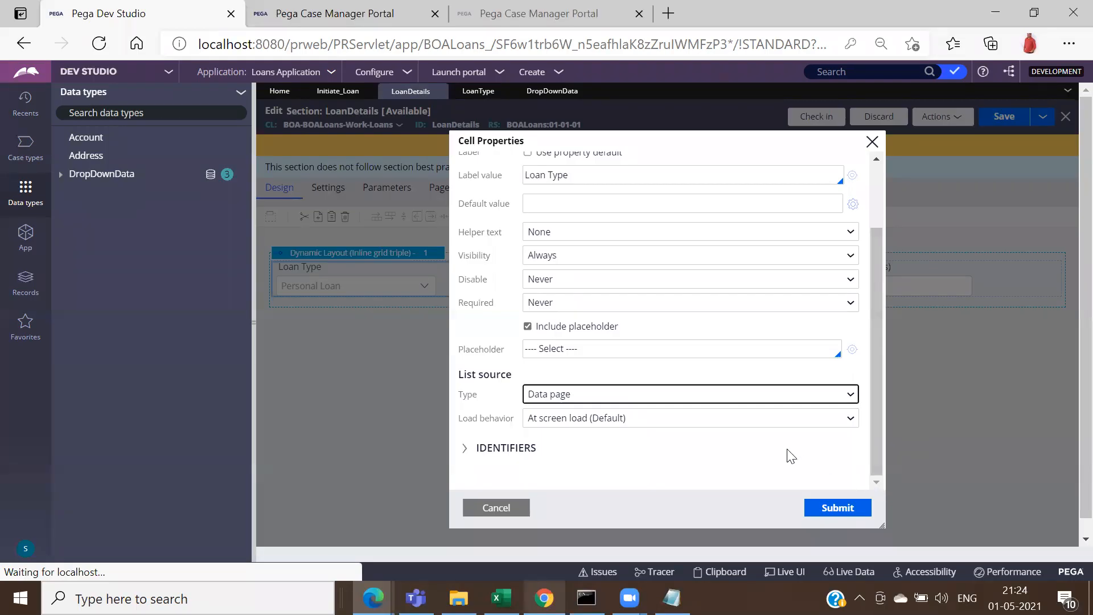
left_click(759, 465)
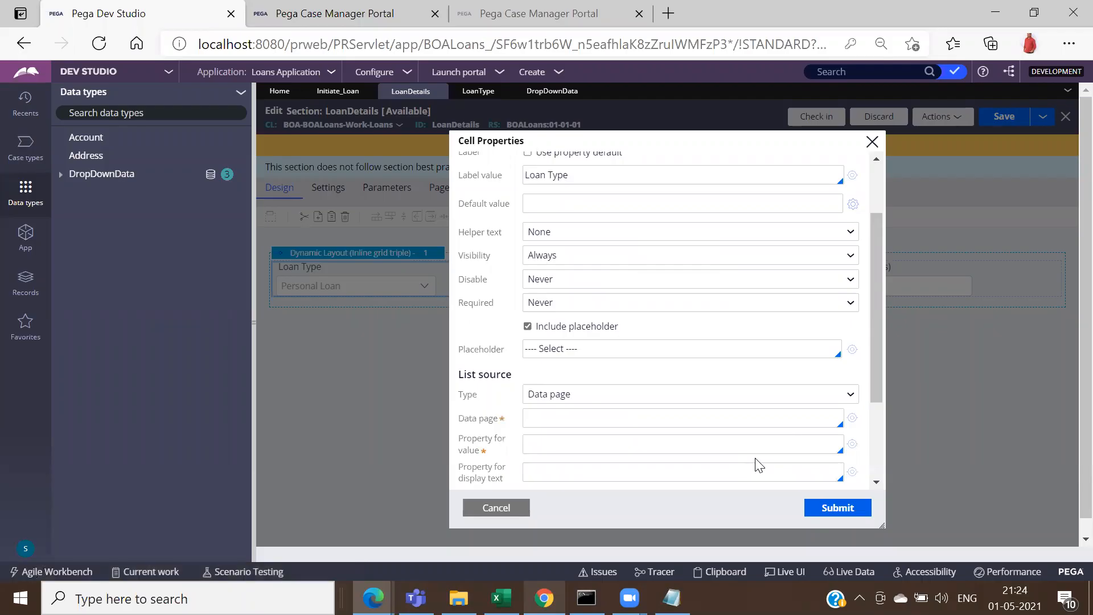
scroll(877, 404, "down", 1)
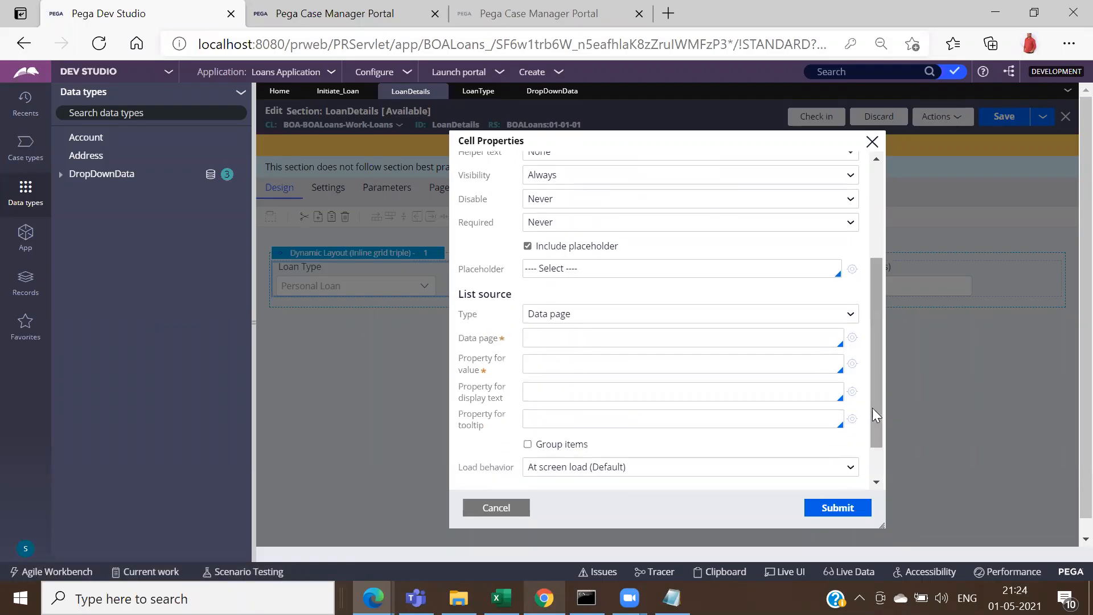
Step: Look up the data pages available for the dropdown's list source among the DropDownData data type's sources
left_click(617, 339)
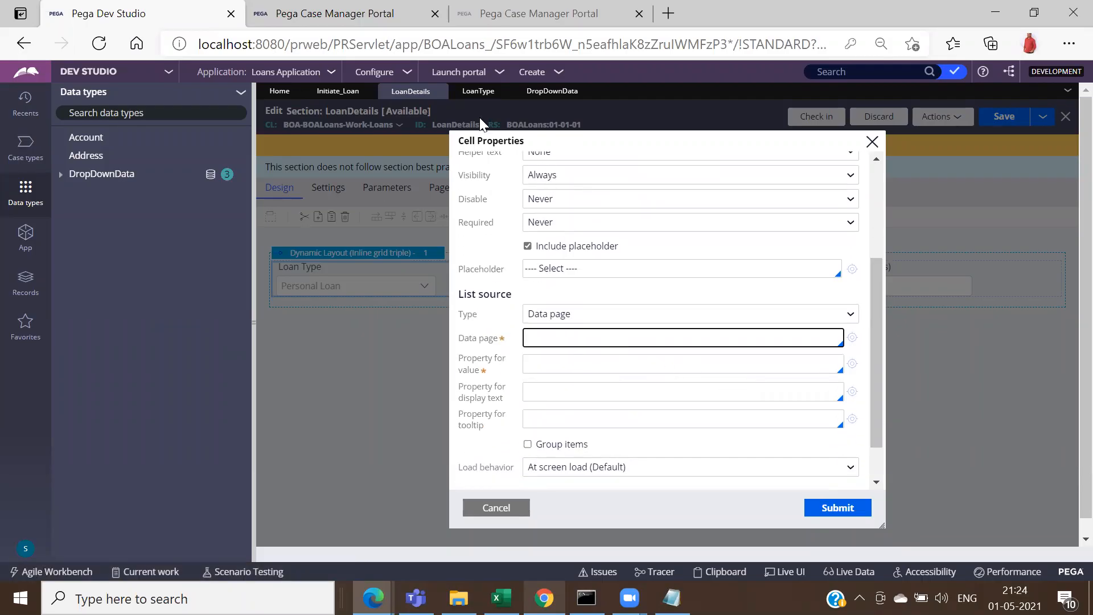
left_click(538, 94)
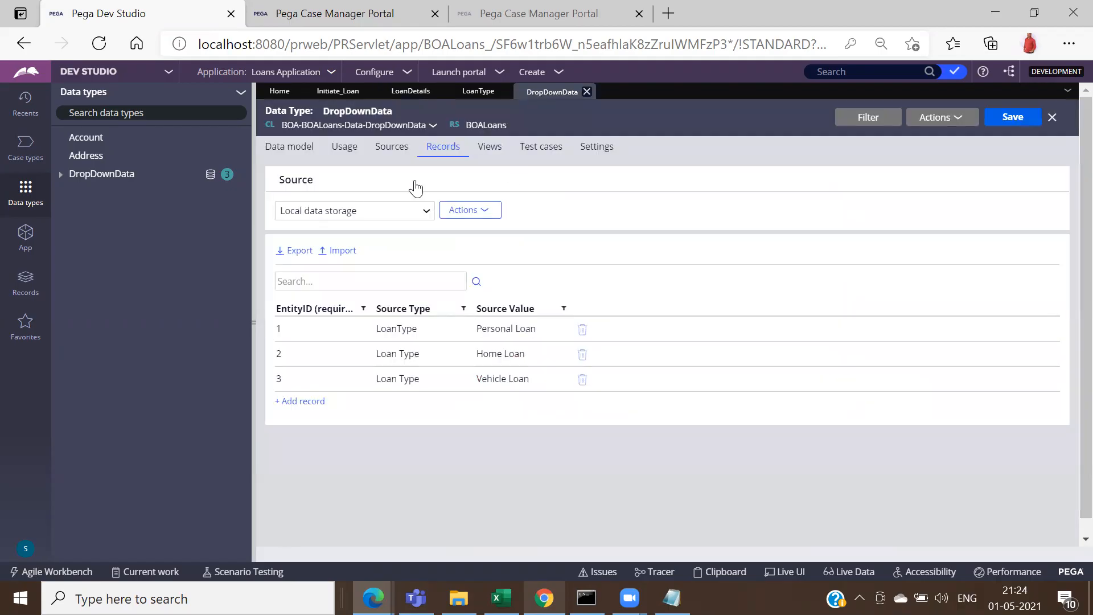
left_click(390, 149)
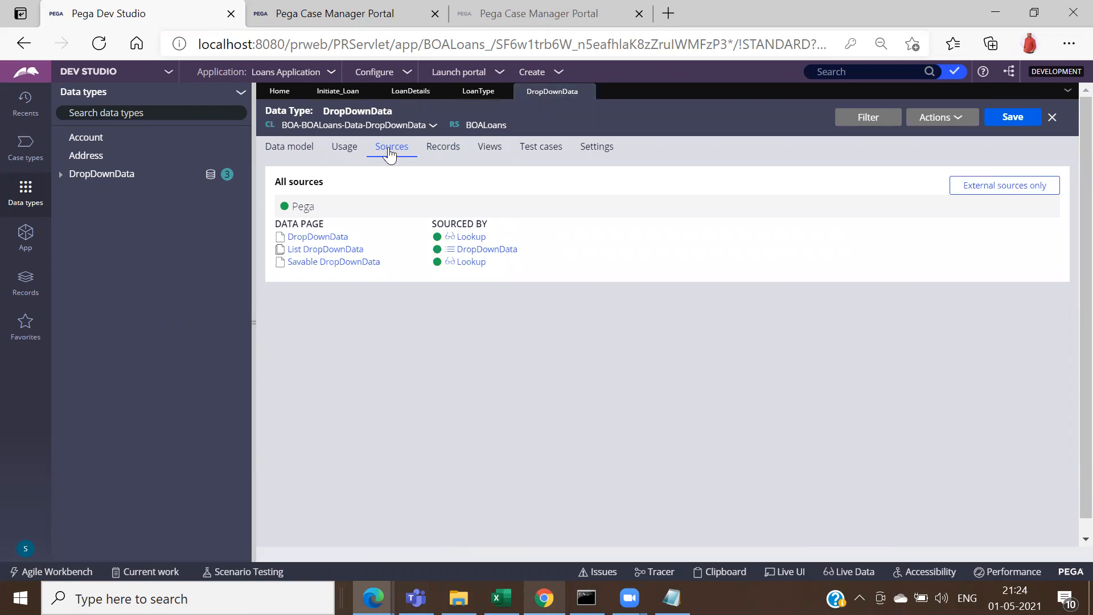
Step: Run the D_DropDownData data page with EntityID 1 and examine the returned record's properties
left_click(343, 150)
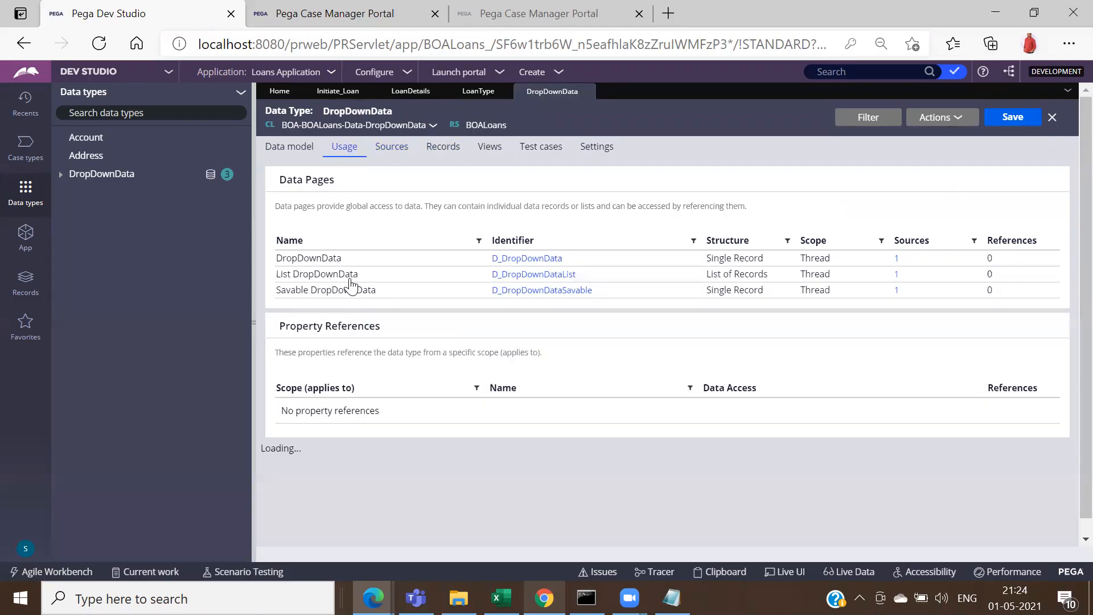
left_click(514, 260)
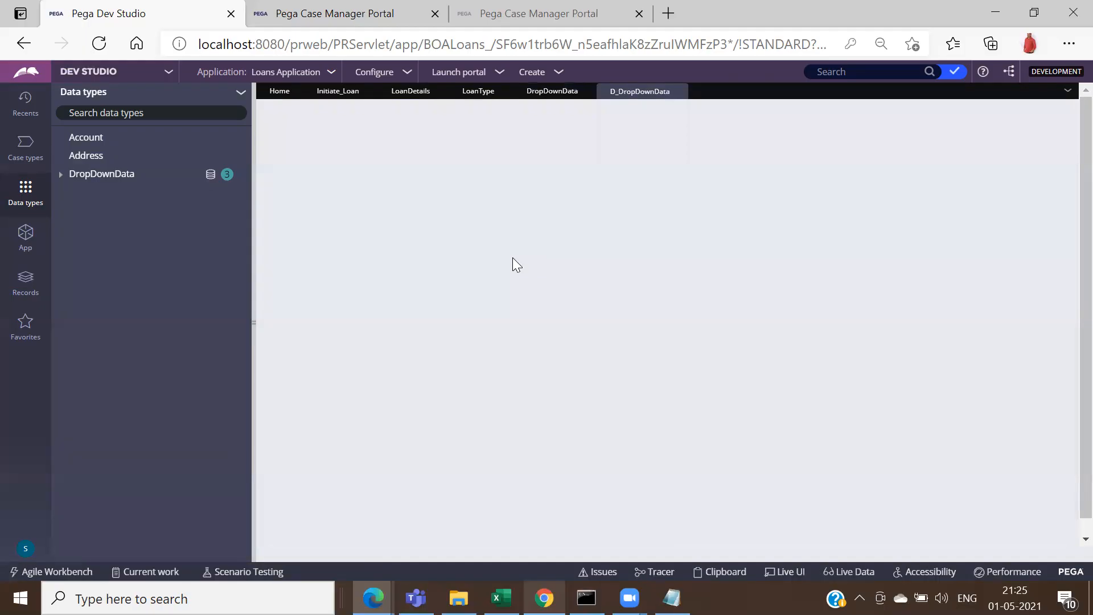
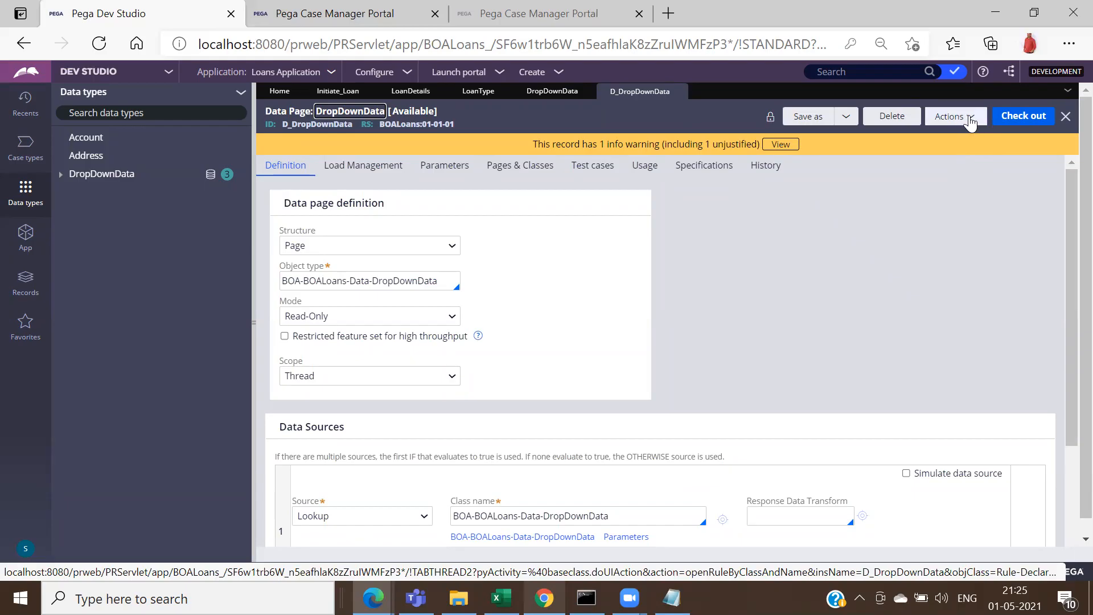
left_click(971, 121)
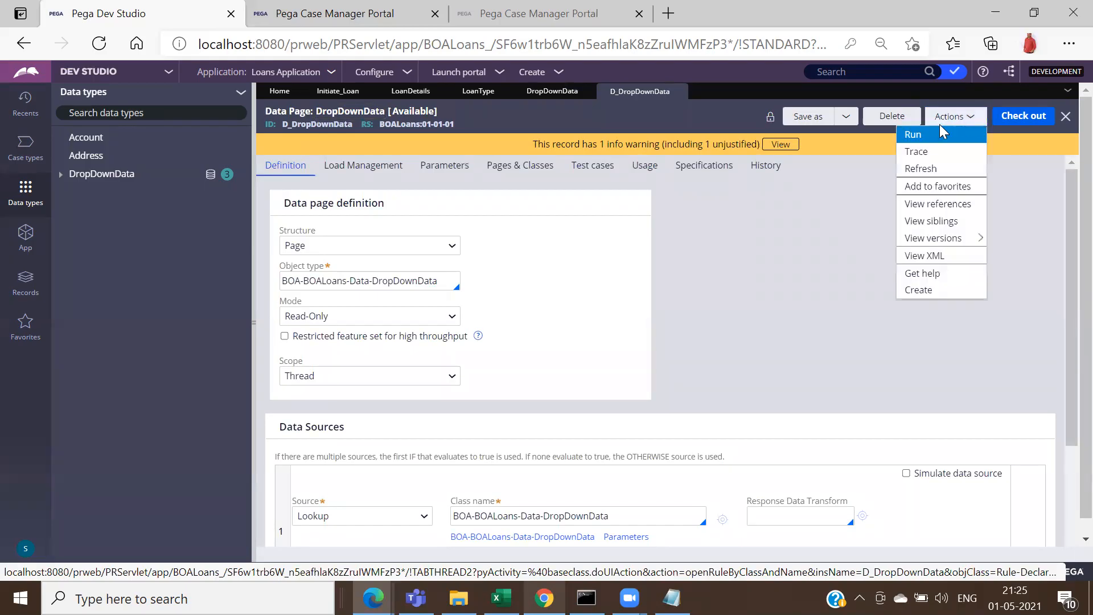
left_click(928, 139)
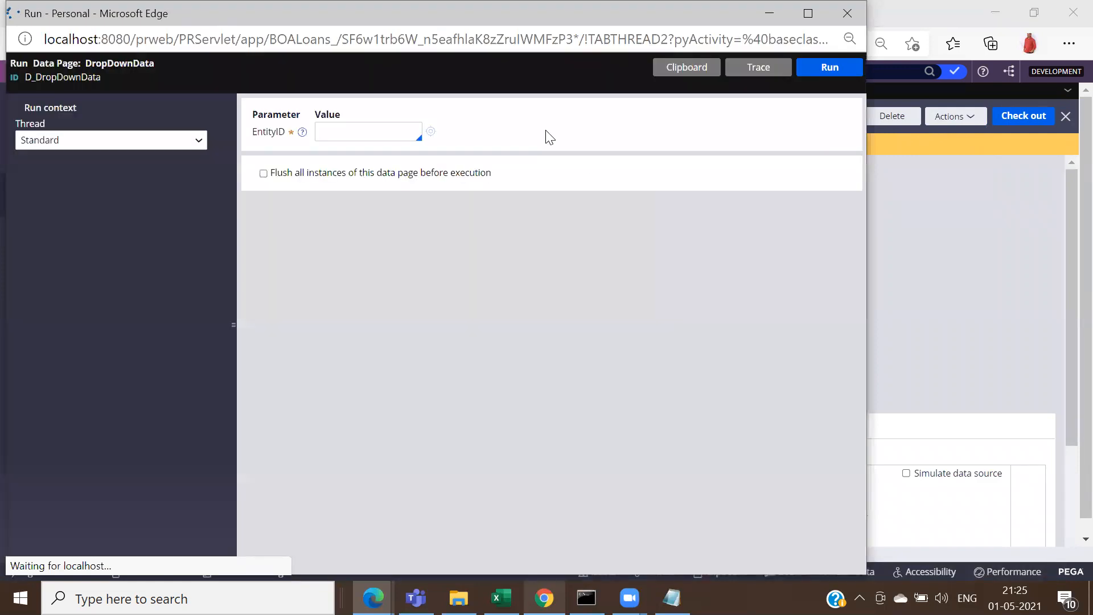
left_click(364, 134)
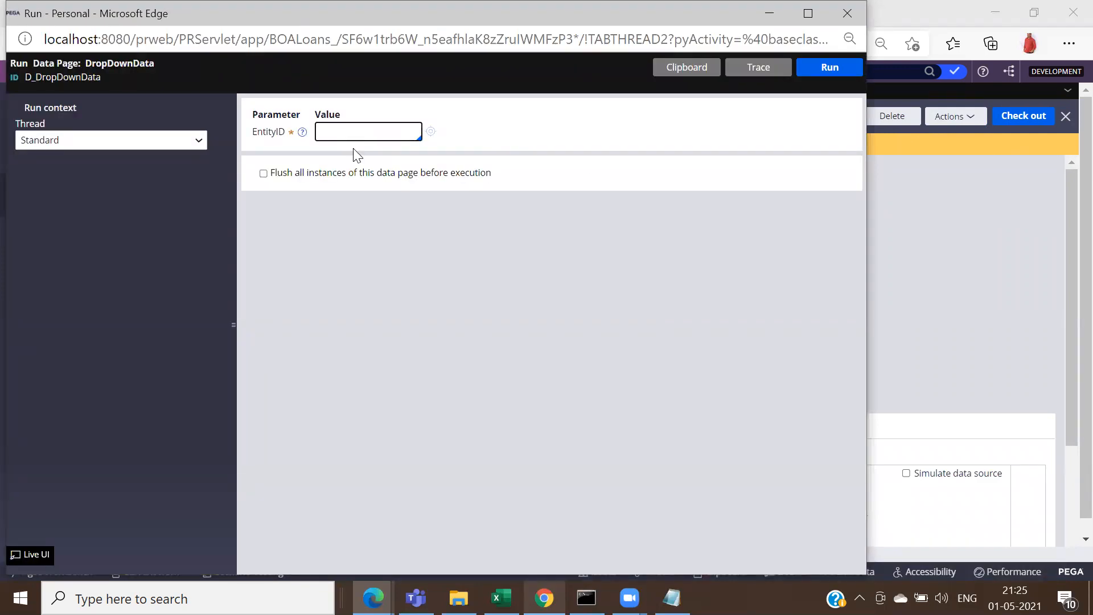
type("1")
left_click(819, 80)
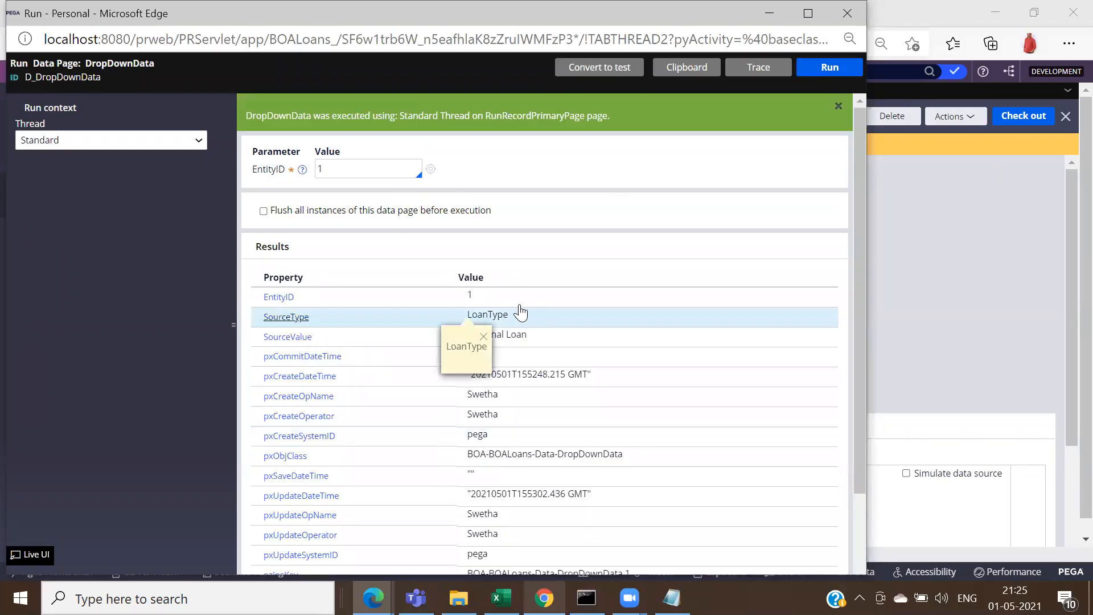
left_click_drag(858, 300, 854, 439)
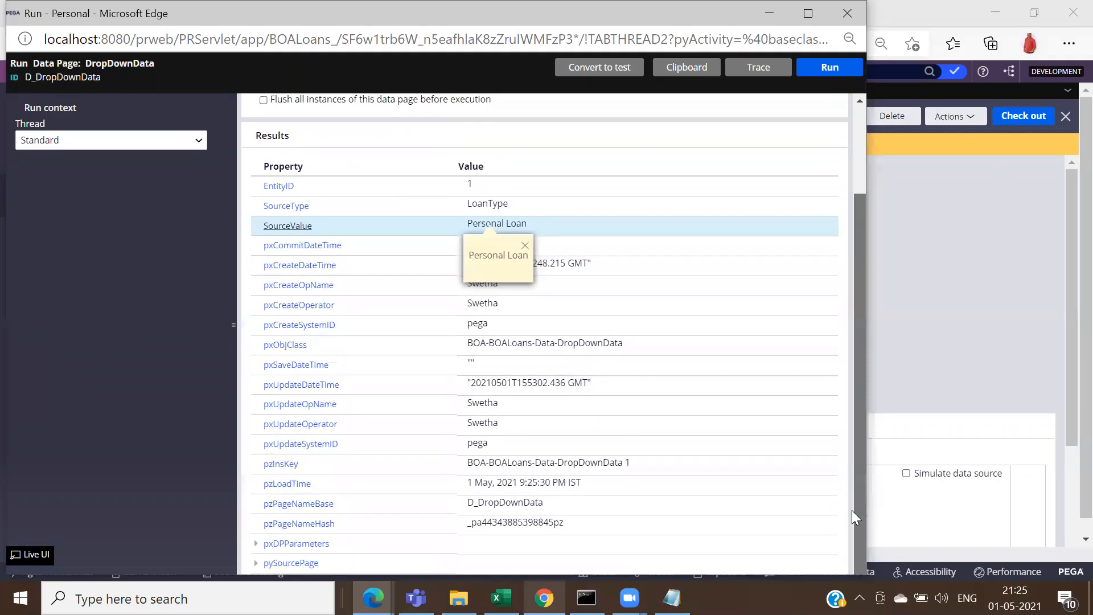
left_click_drag(853, 387, 850, 295)
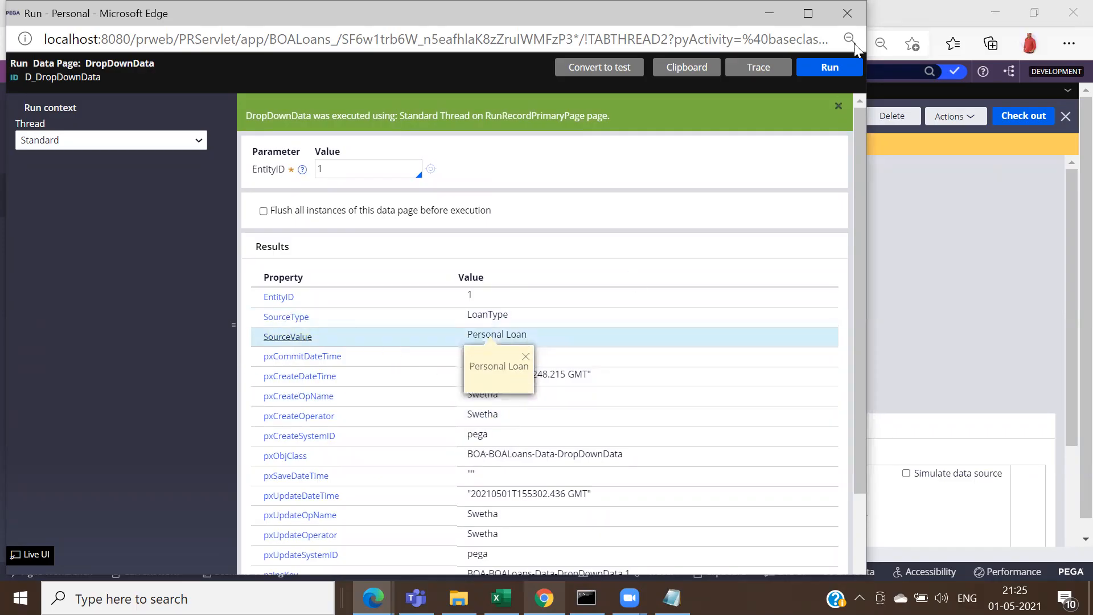
left_click(849, 14)
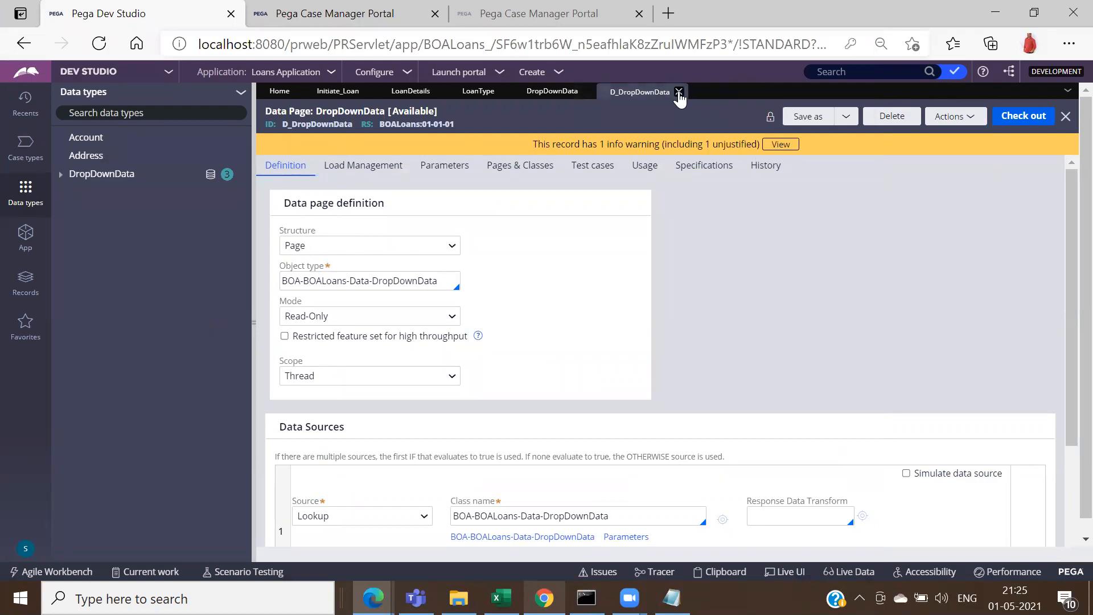
left_click(680, 91)
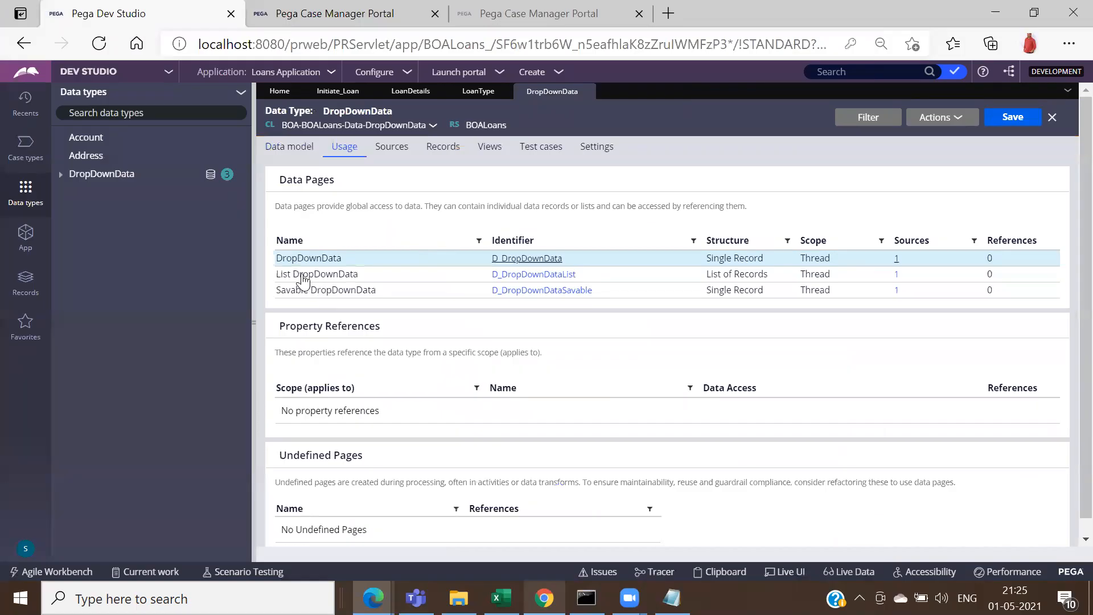
Step: Run the D_DropDownDataList data page with all its instances flushed first, and examine the result count and the pxResults entries
left_click(447, 283)
left_click(535, 275)
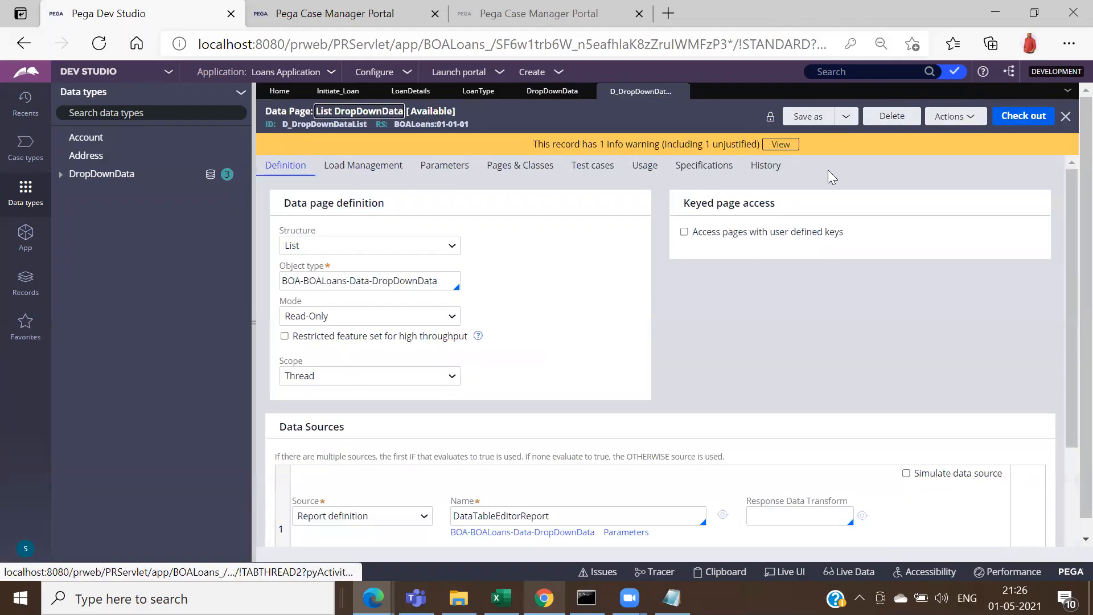
left_click(969, 118)
left_click(937, 136)
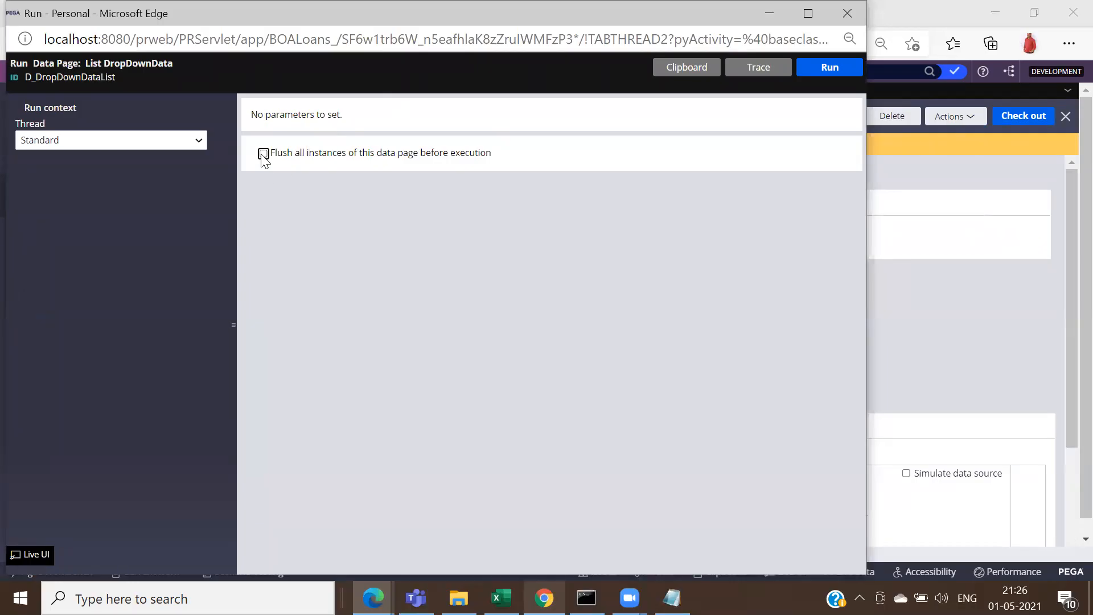
left_click(821, 74)
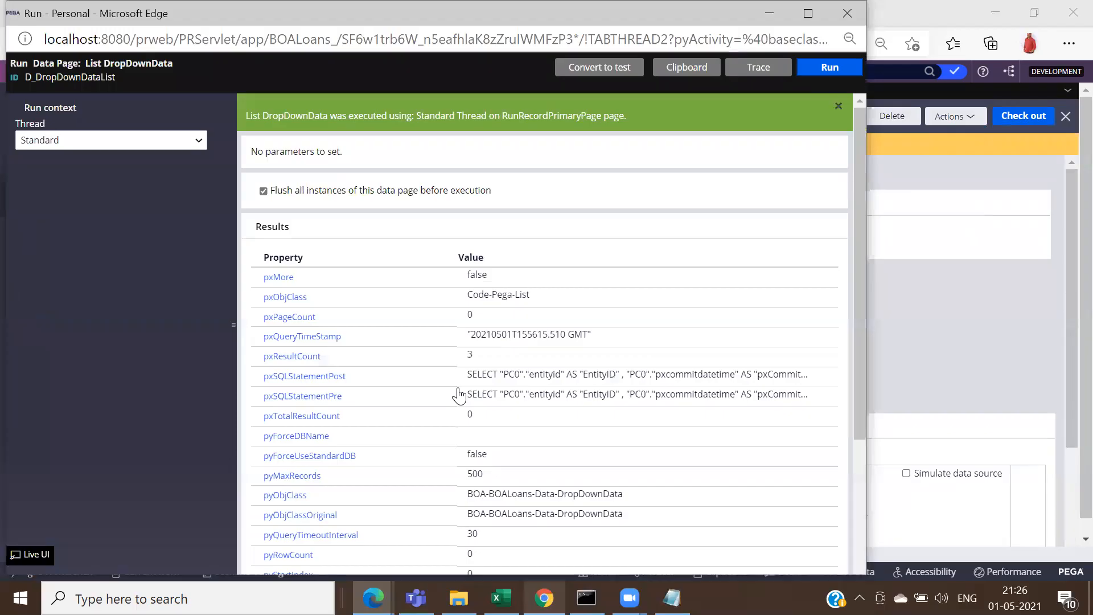
left_click(471, 355)
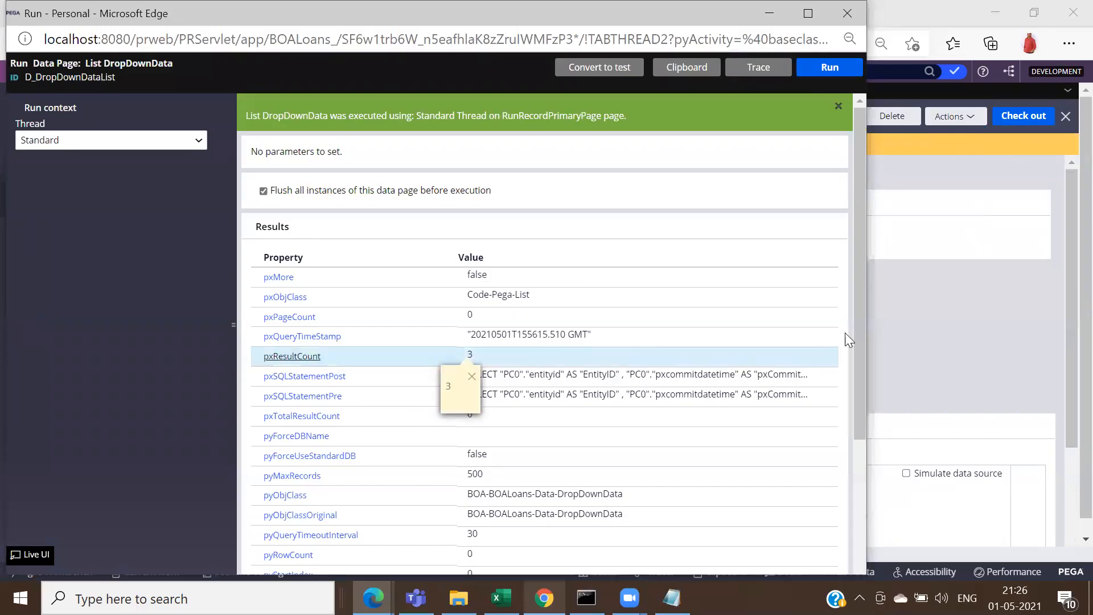
left_click_drag(858, 343, 841, 555)
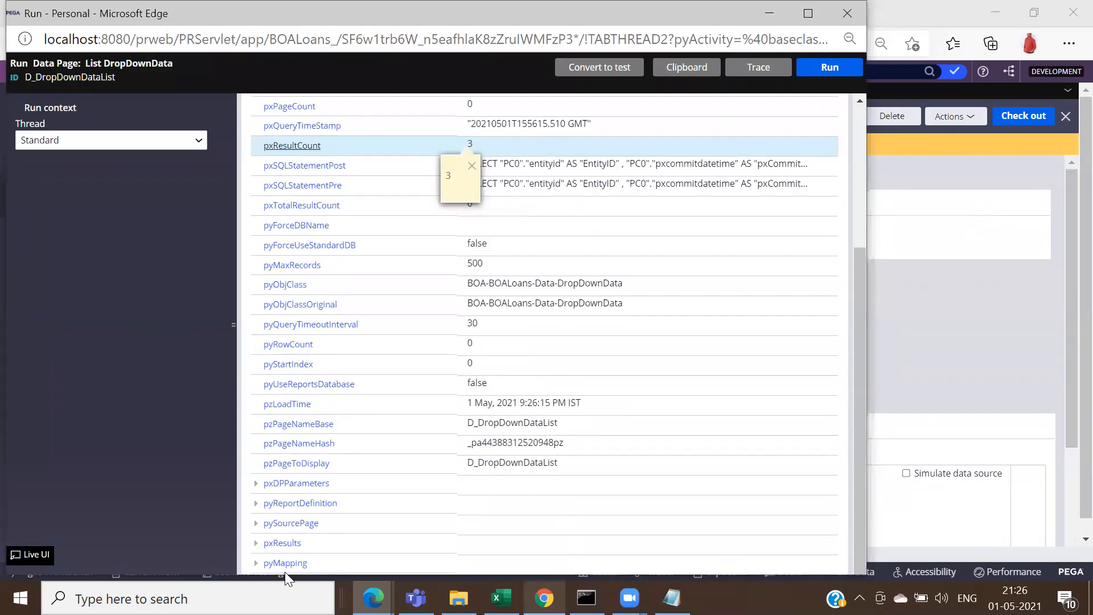
left_click(255, 543)
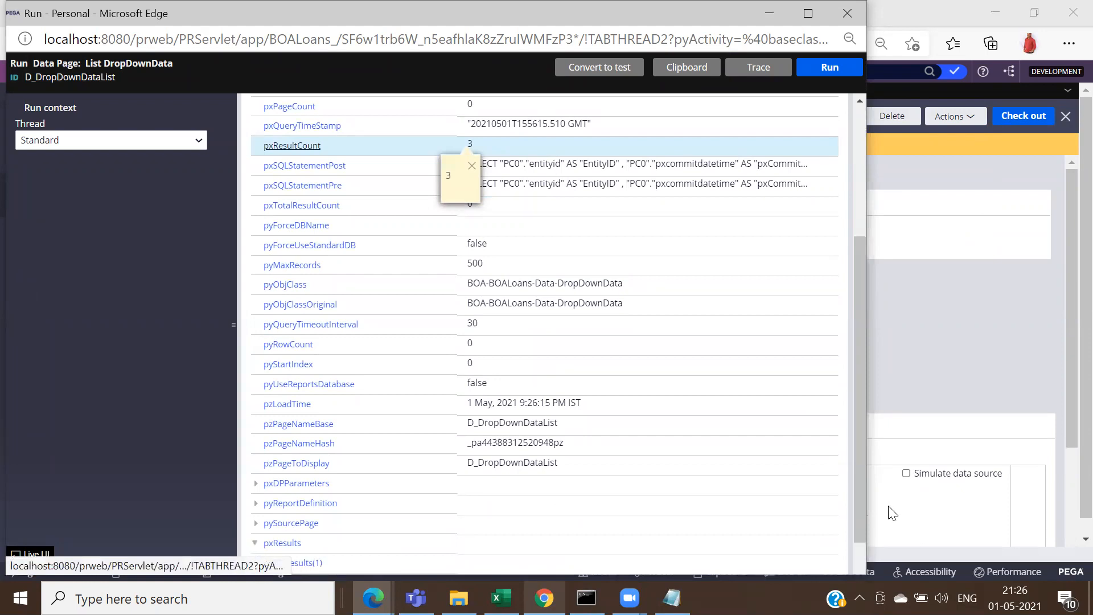
left_click(861, 550)
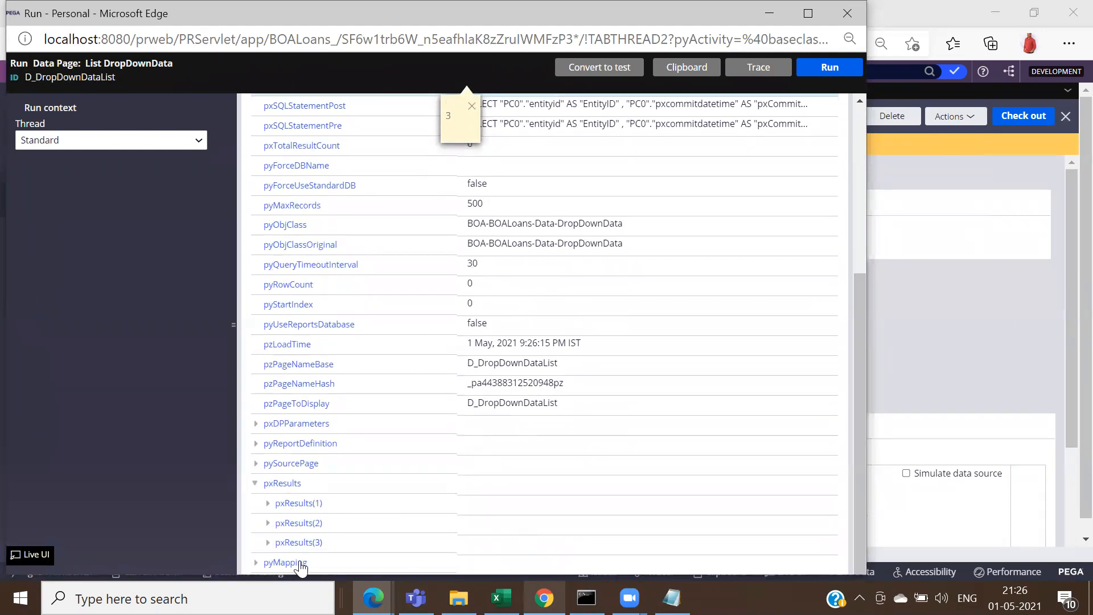
left_click(470, 384)
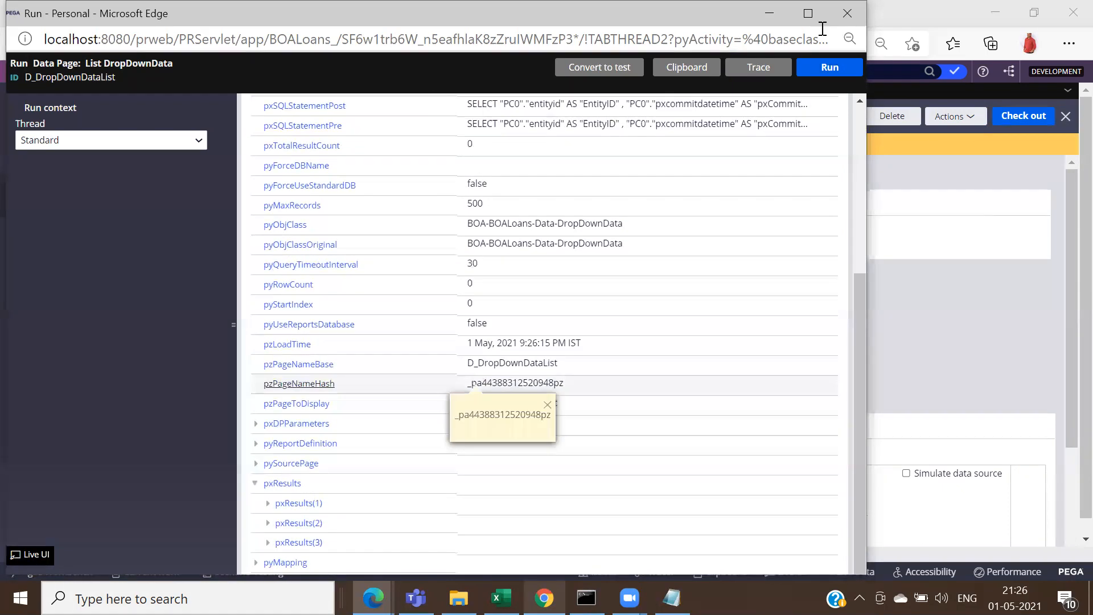
left_click(847, 12)
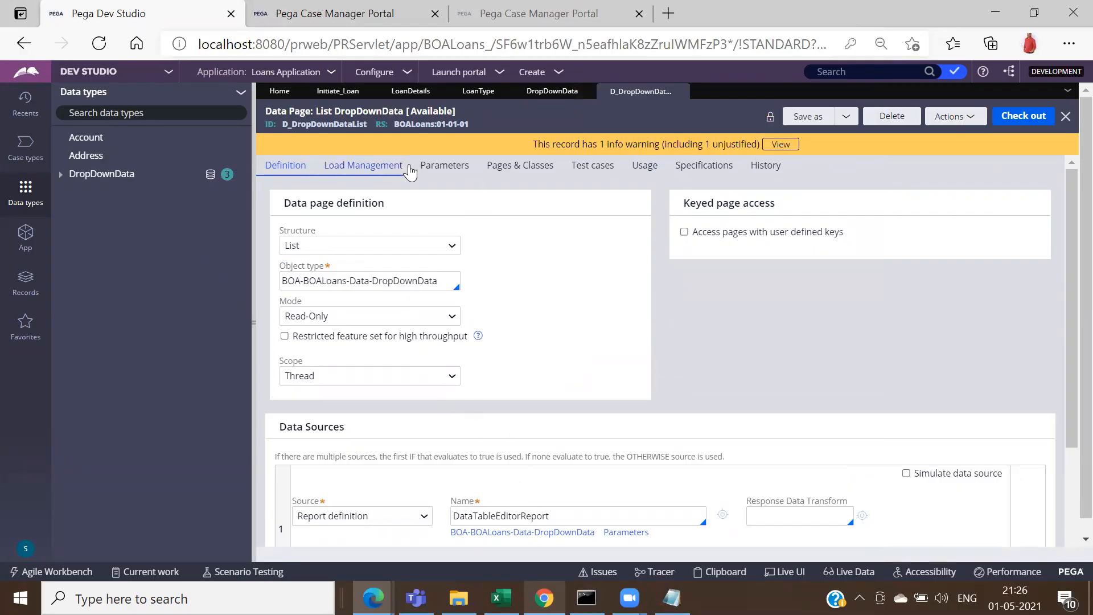
Step: Set D_DropDownDataList as the data page of the Loan Type dropdown's list source in the LoanDetails section
double_click(339, 124)
key("ctrl+c")
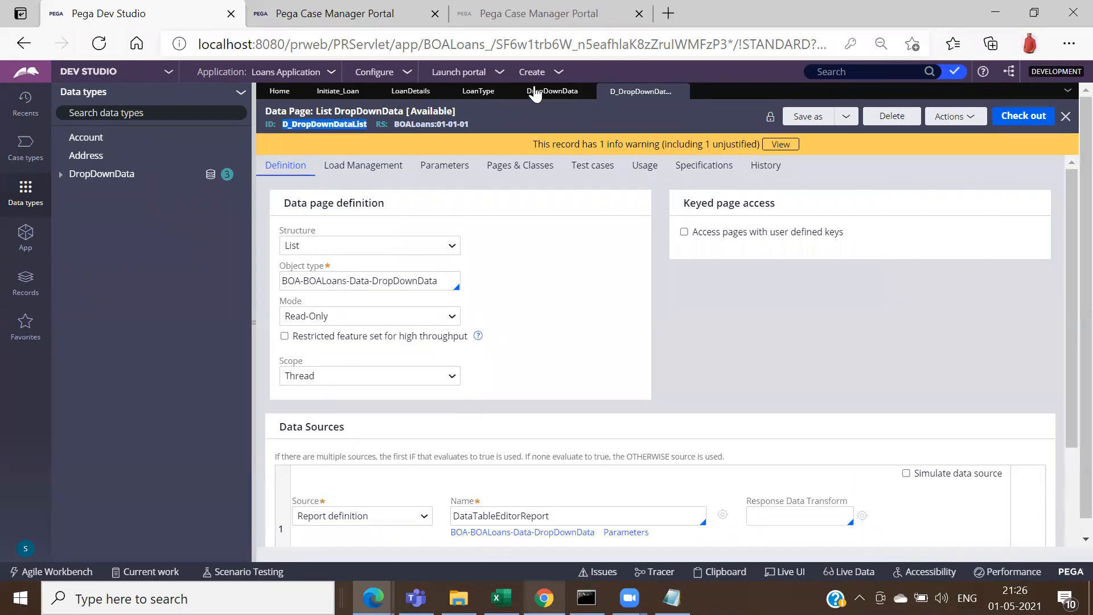
left_click(497, 92)
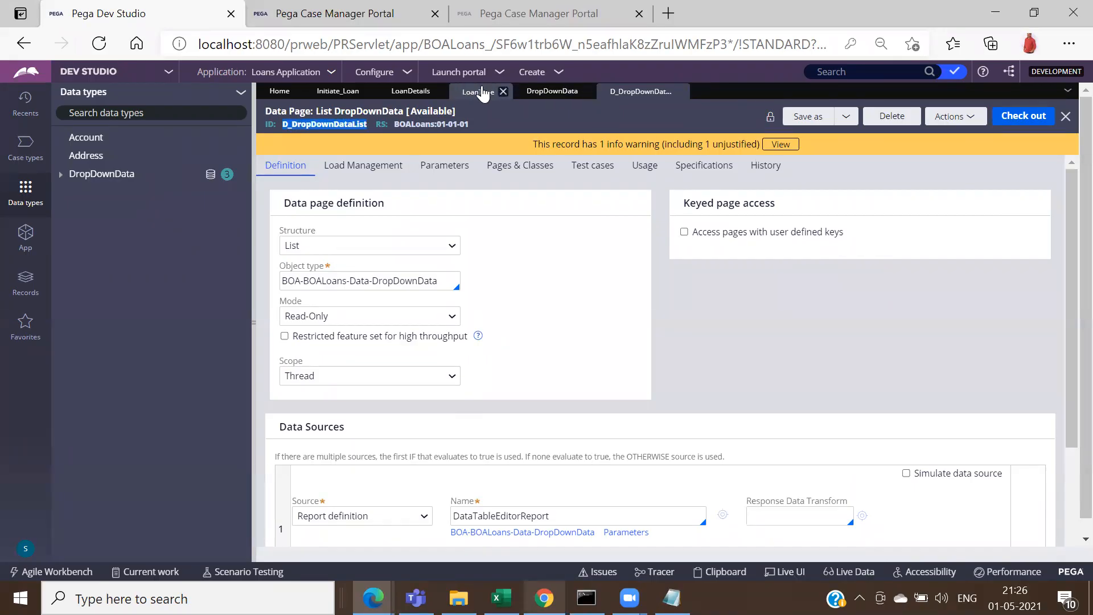
left_click(406, 102)
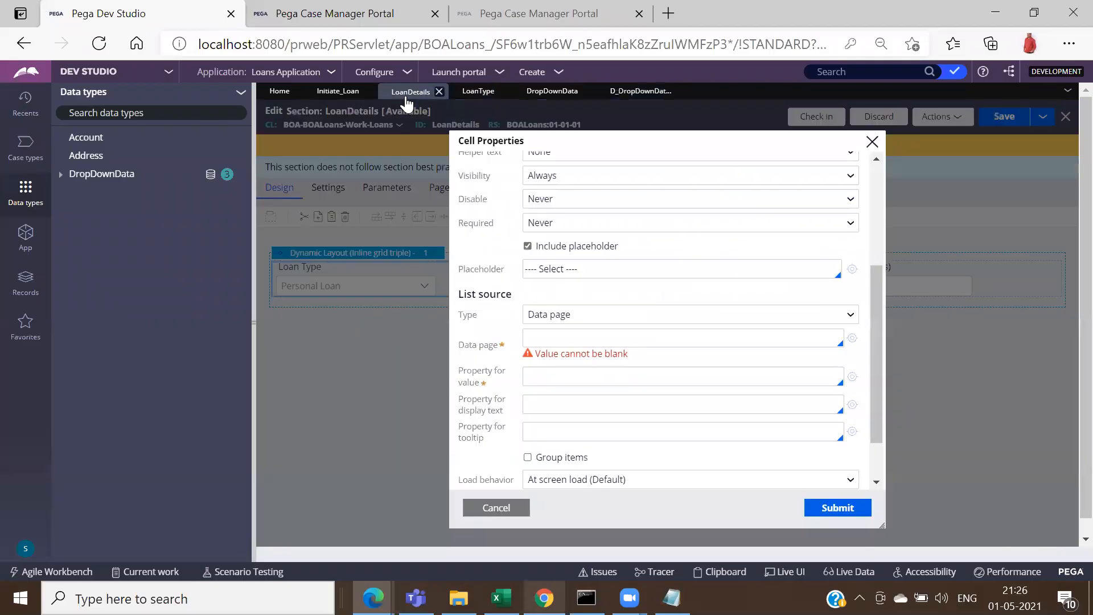
left_click(550, 340)
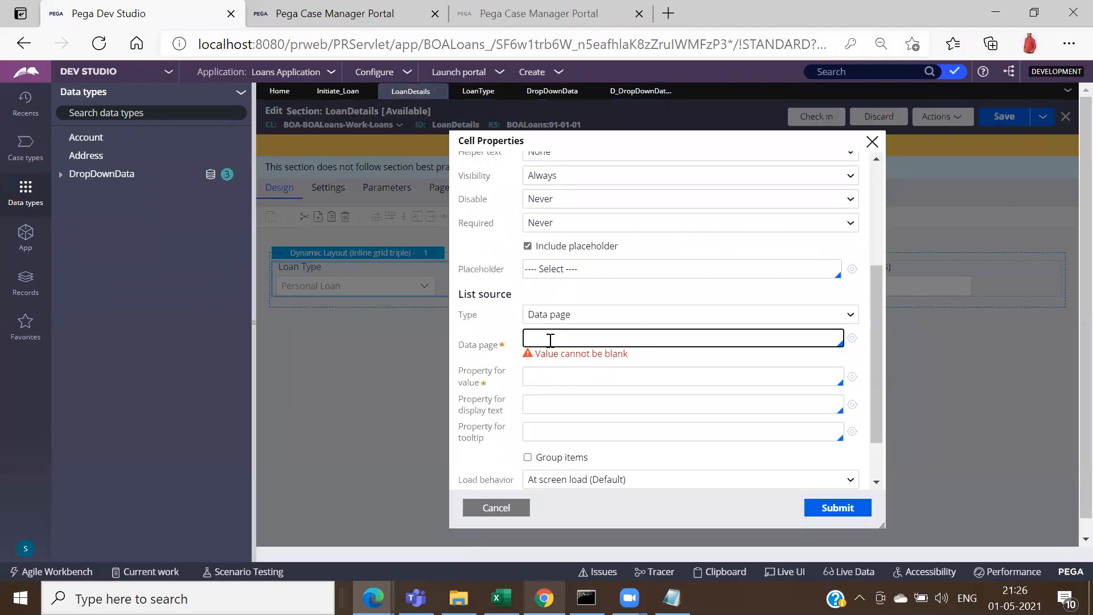
key("ctrl+v")
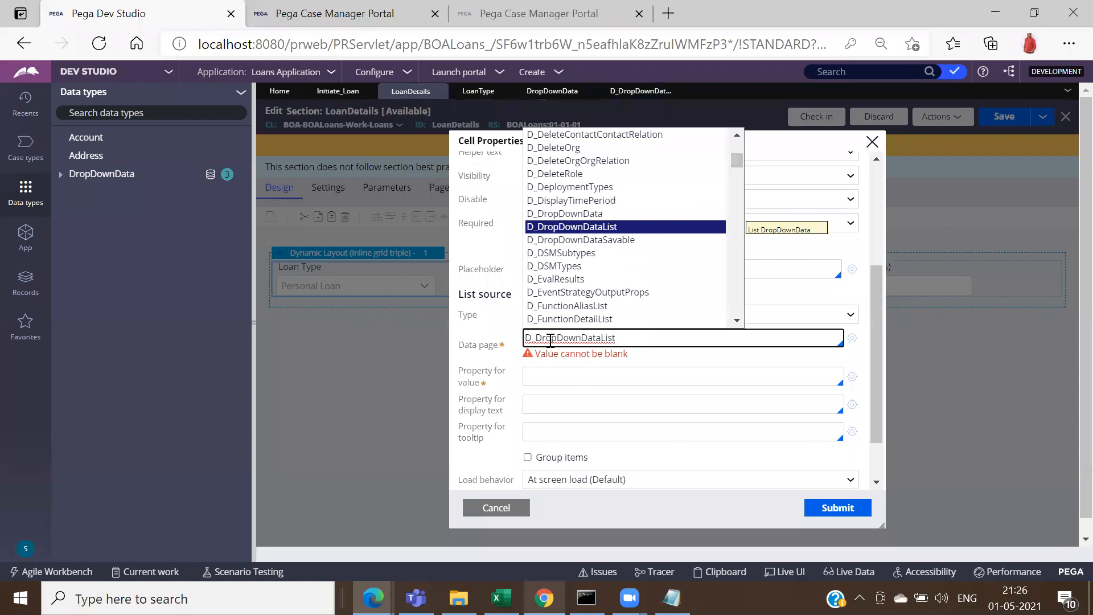
left_click(580, 229)
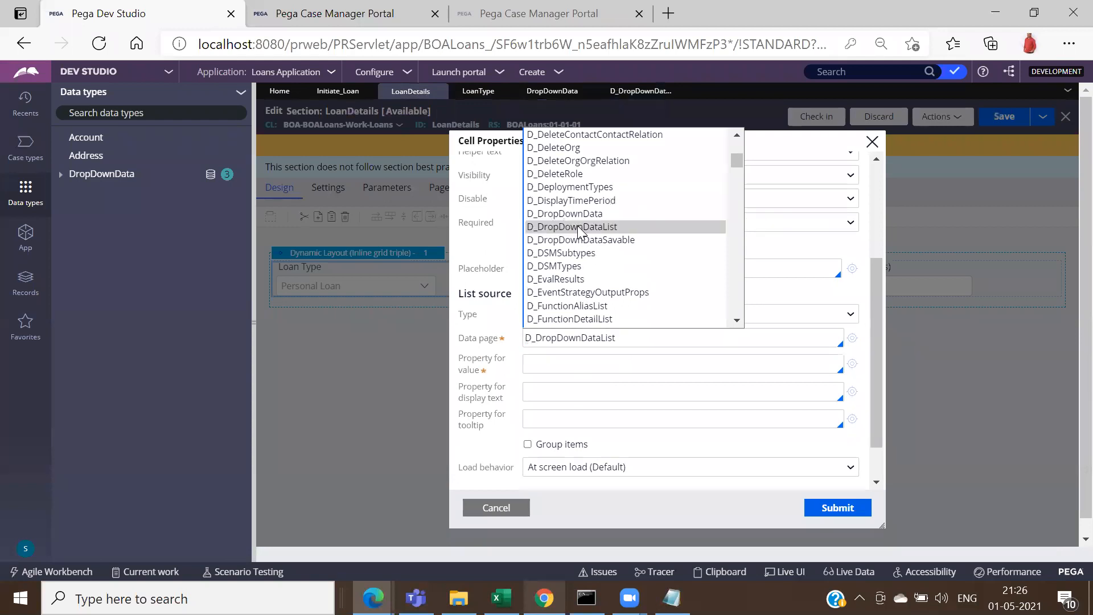
Step: Use .SourceValue as the dropdown's property for value and display text, apply the cell properties and save the LoanDetails section
left_click(561, 356)
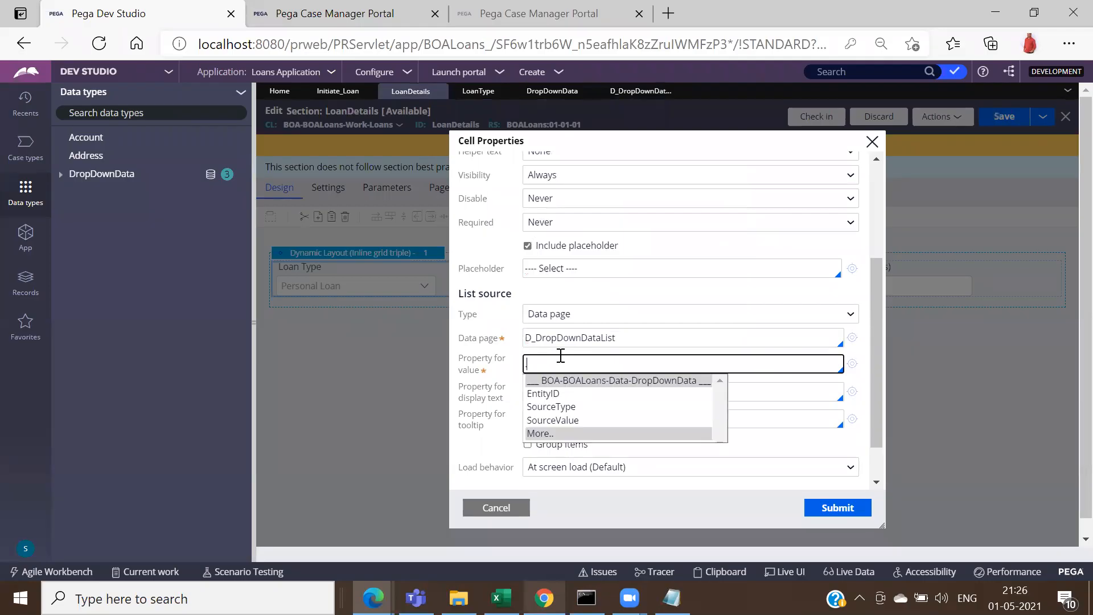
left_click(569, 421)
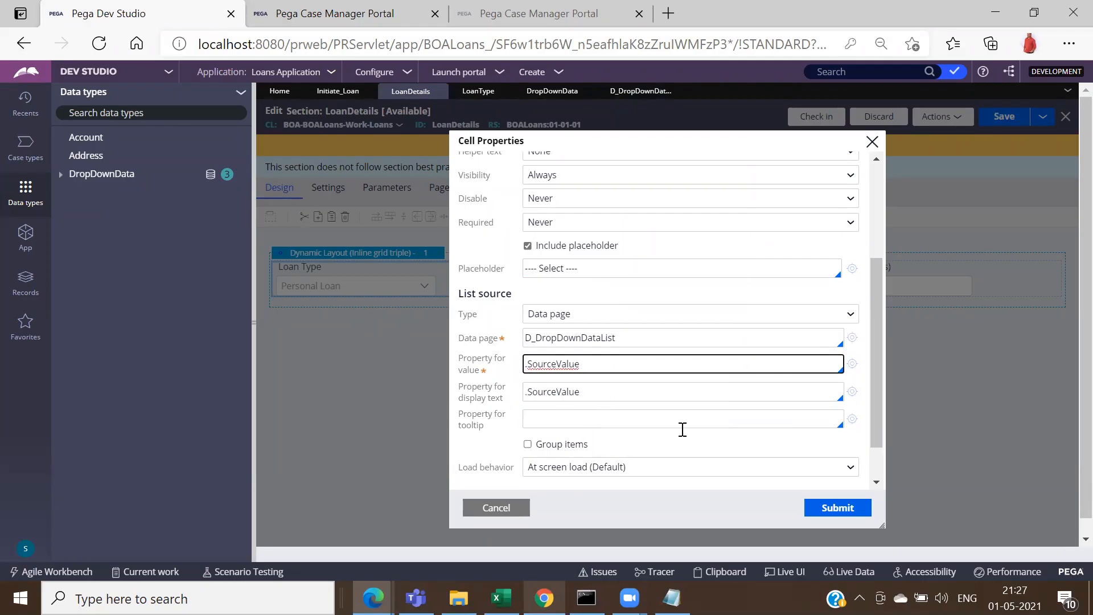
left_click(837, 507)
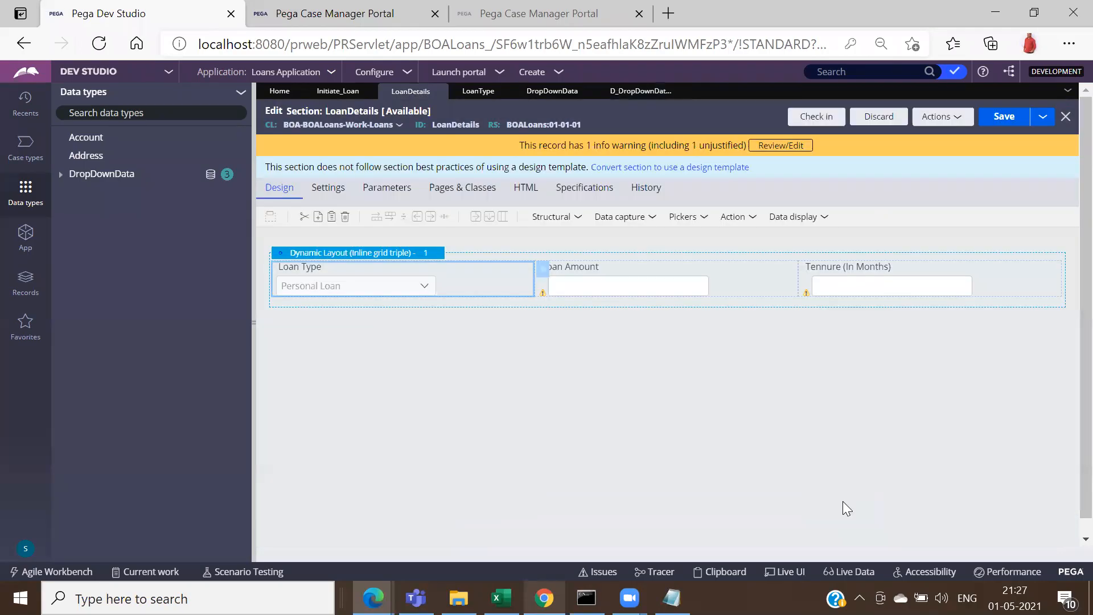
left_click(1009, 121)
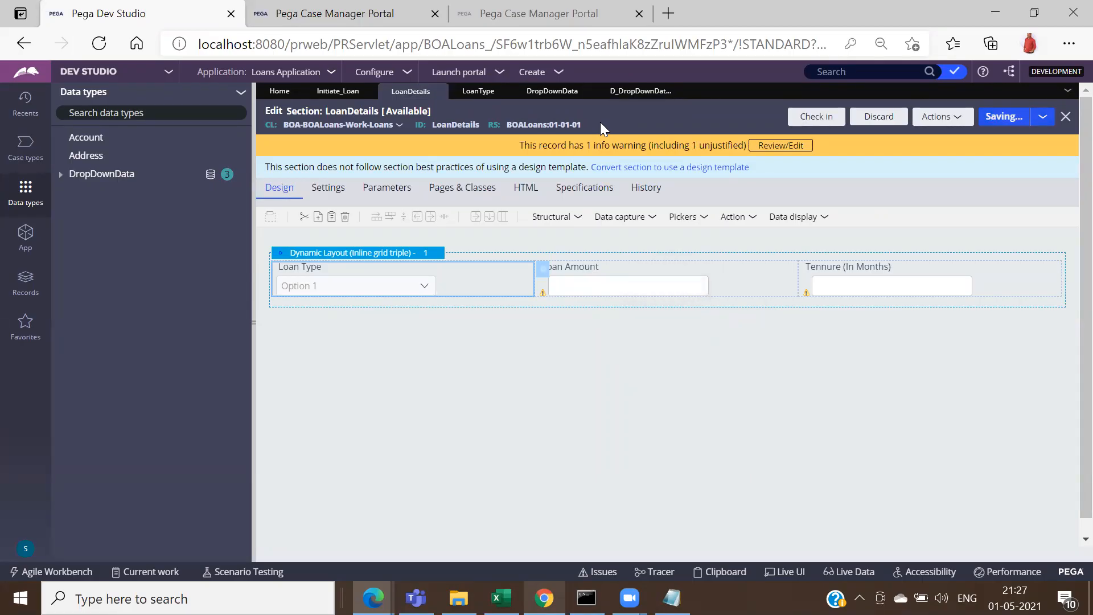
Step: Set the LoanType property's table type to None and check the property in with the comment "tested"
left_click(632, 94)
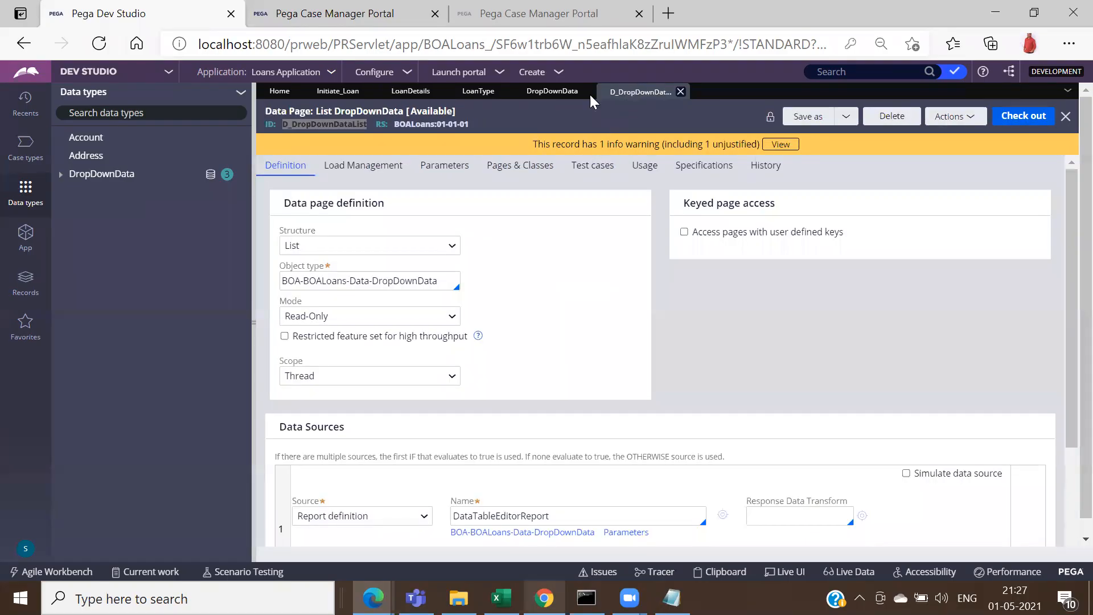
left_click(551, 92)
left_click(479, 94)
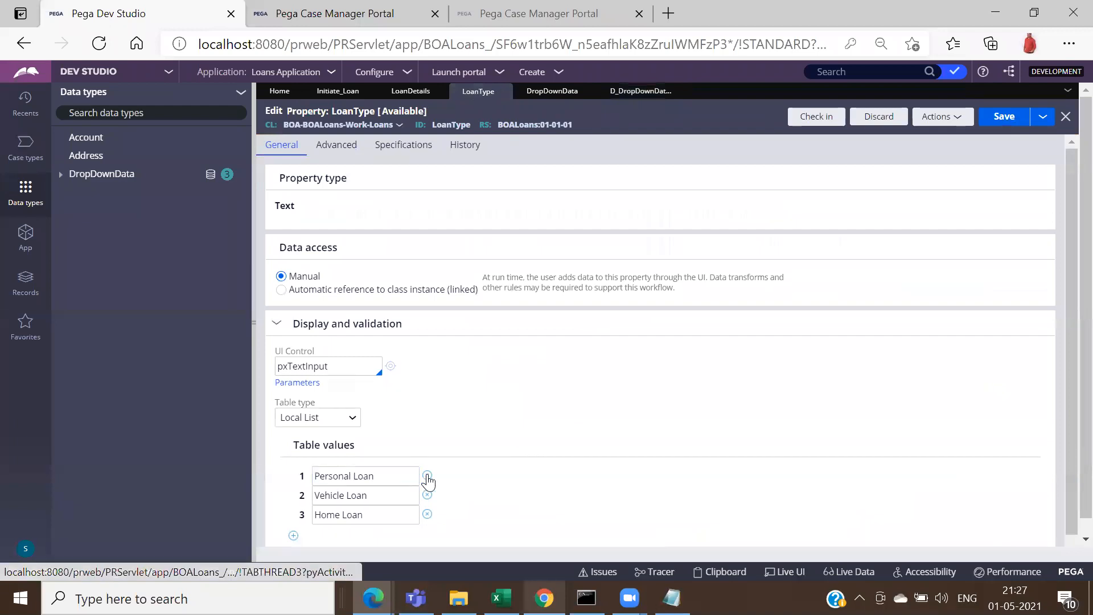
left_click(350, 421)
left_click(320, 436)
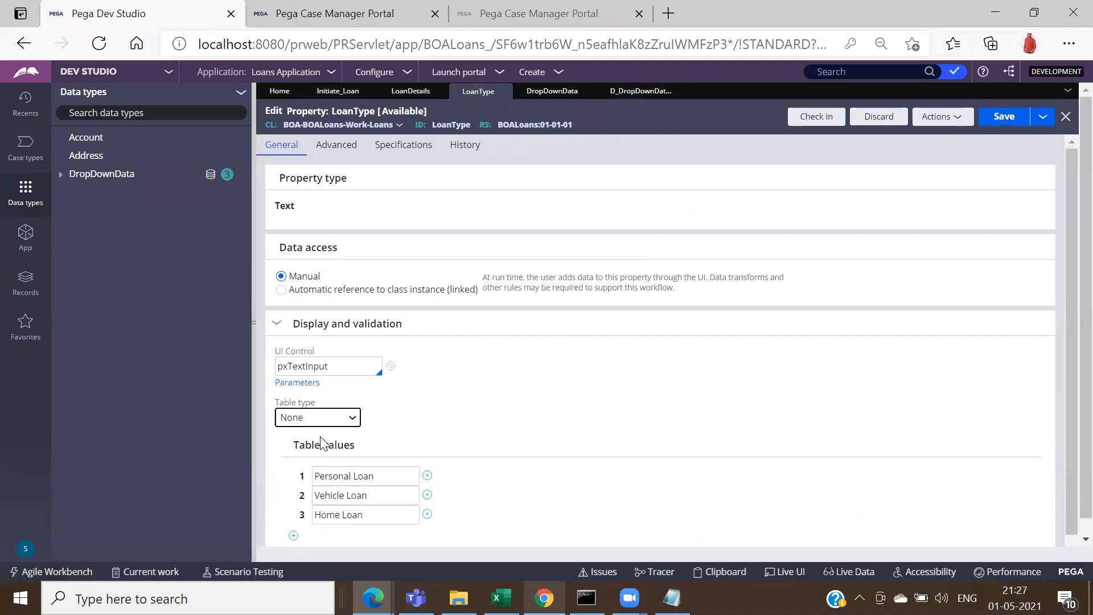
left_click(816, 117)
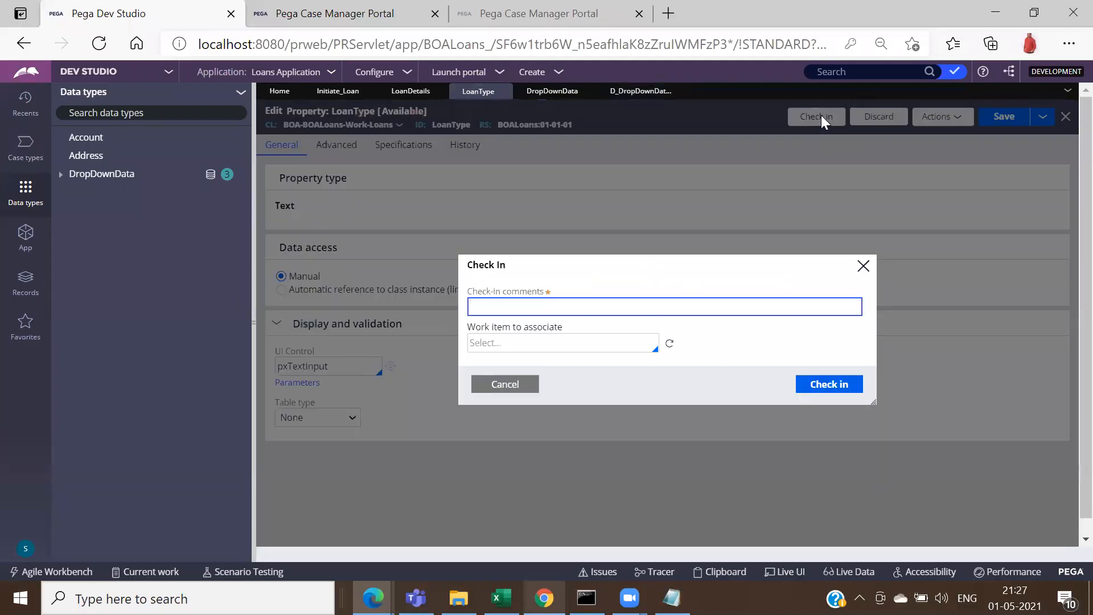
type("tested")
key("Return")
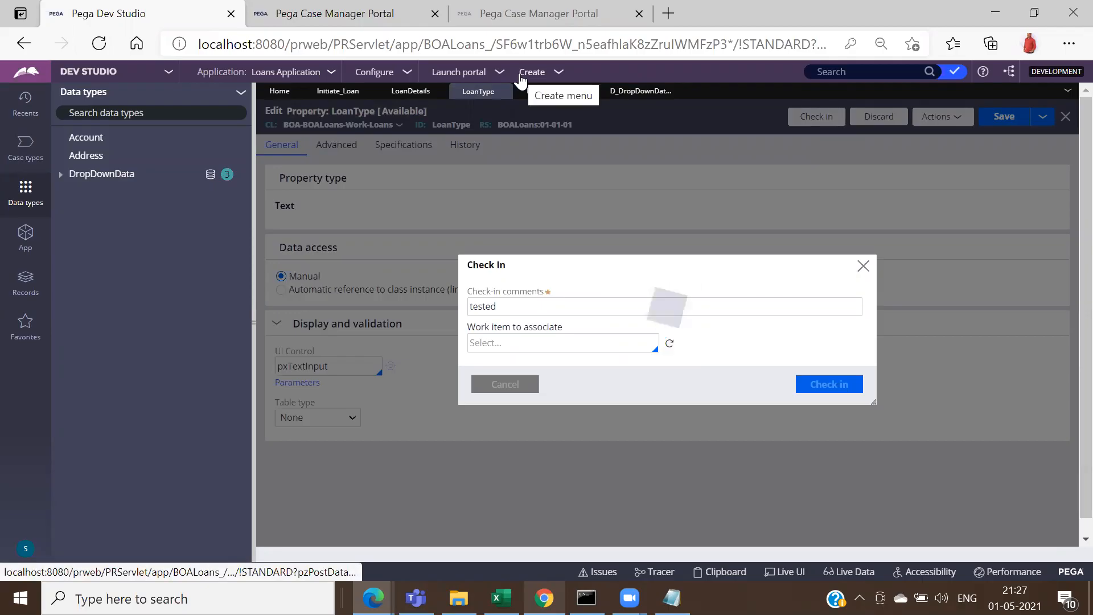
Step: Review the list source settings and available source types of the Loan Type dropdown in the LoanDetails section, leaving them as they are
left_click(411, 93)
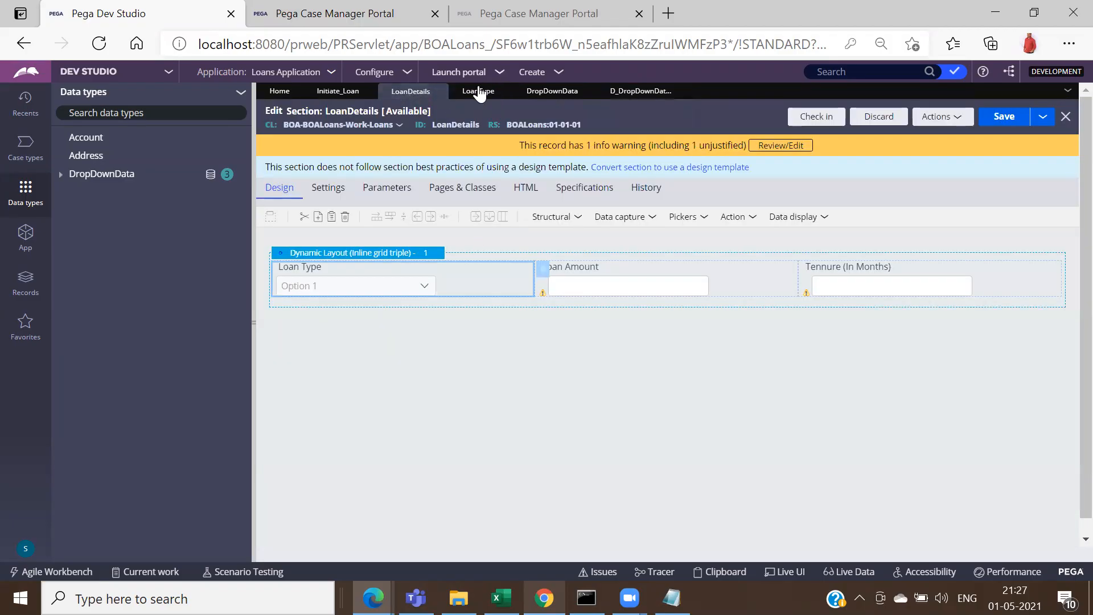
left_click(478, 92)
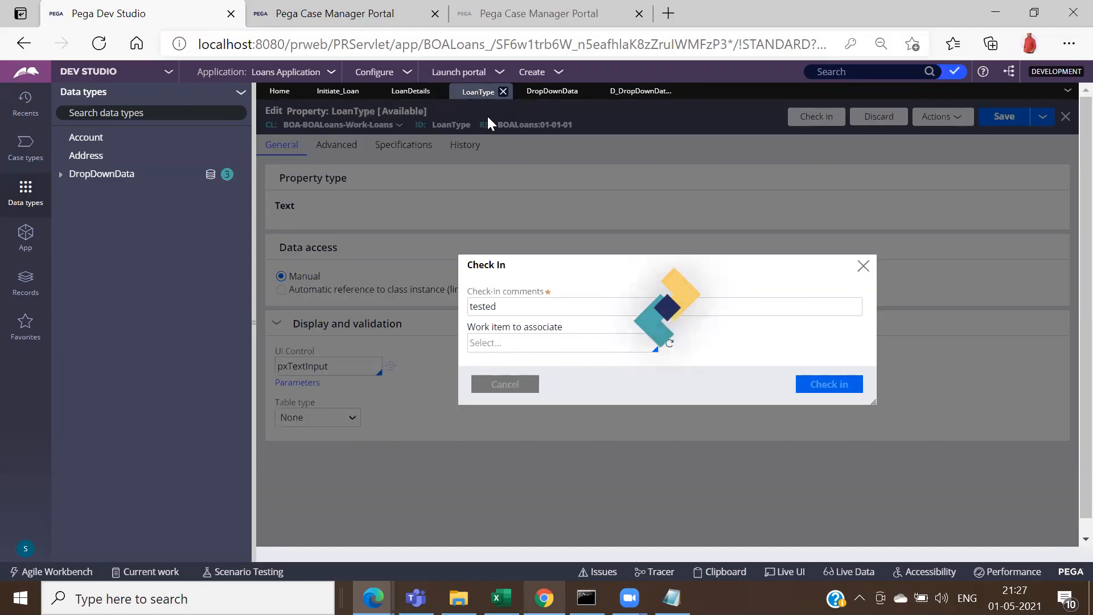
left_click(413, 93)
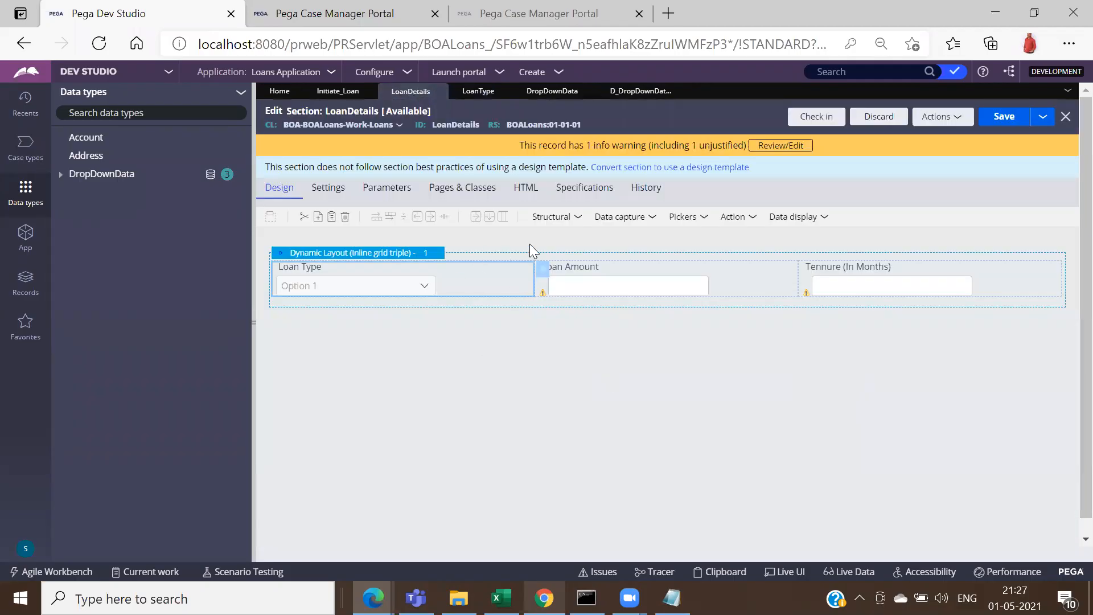
left_click(545, 271)
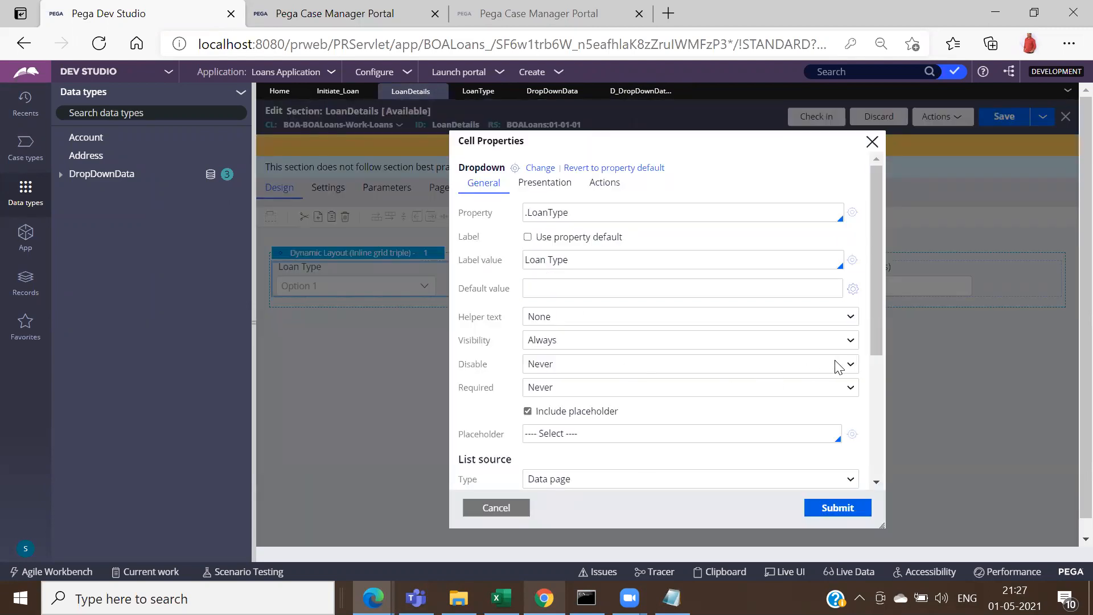
left_click_drag(878, 335, 885, 455)
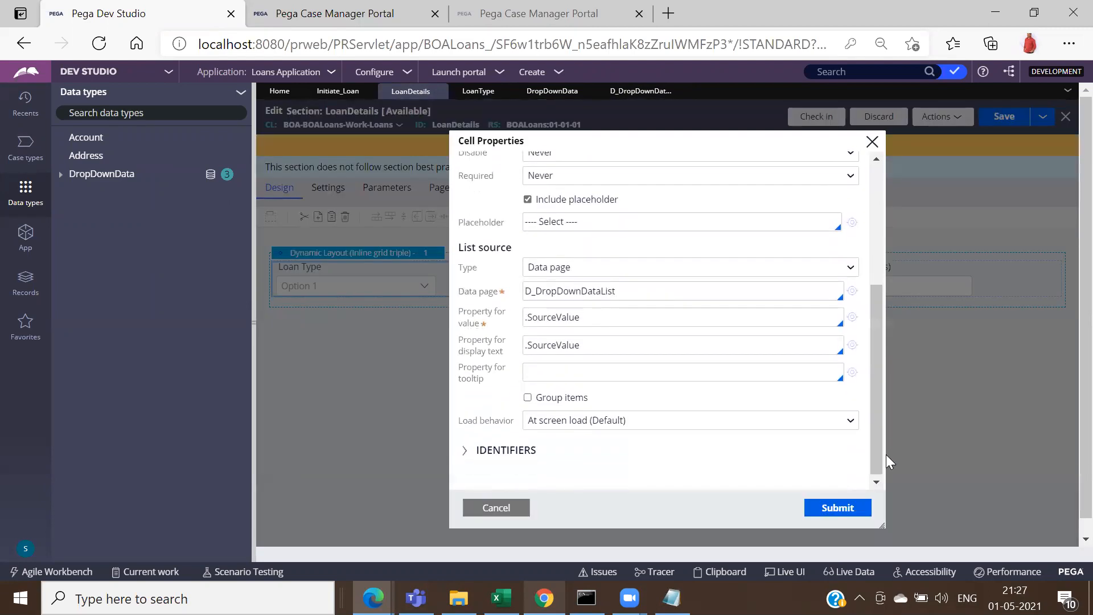
left_click(852, 269)
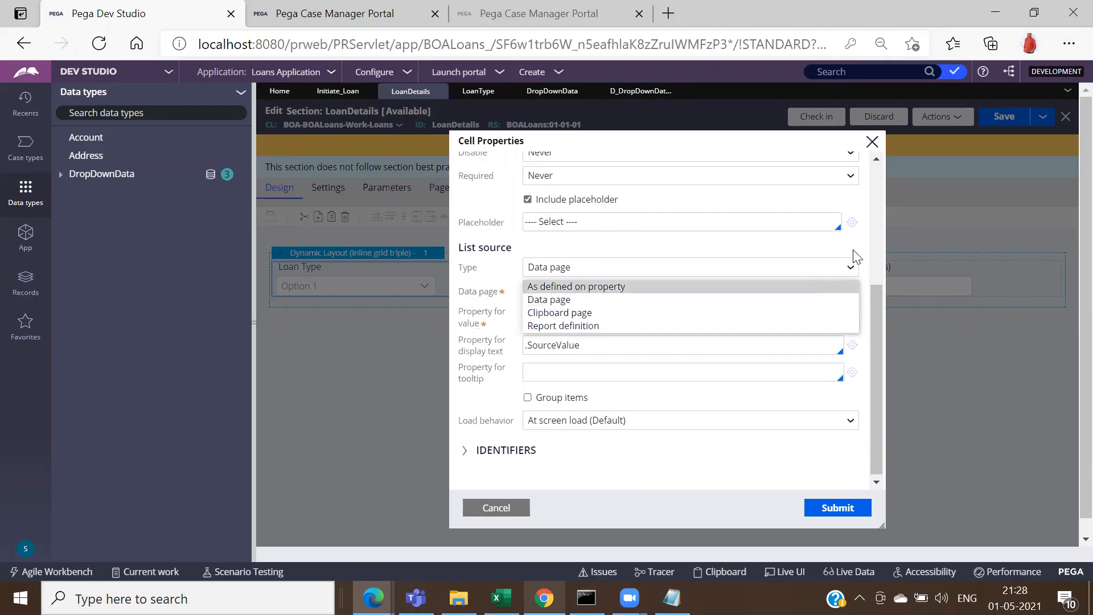
left_click(864, 249)
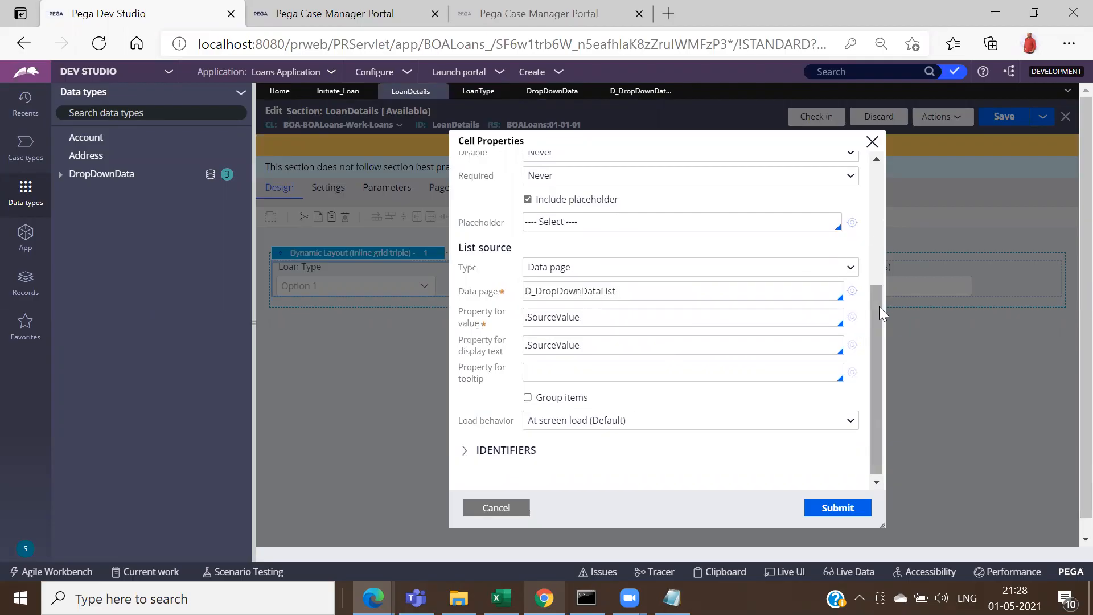
left_click_drag(879, 306, 879, 330)
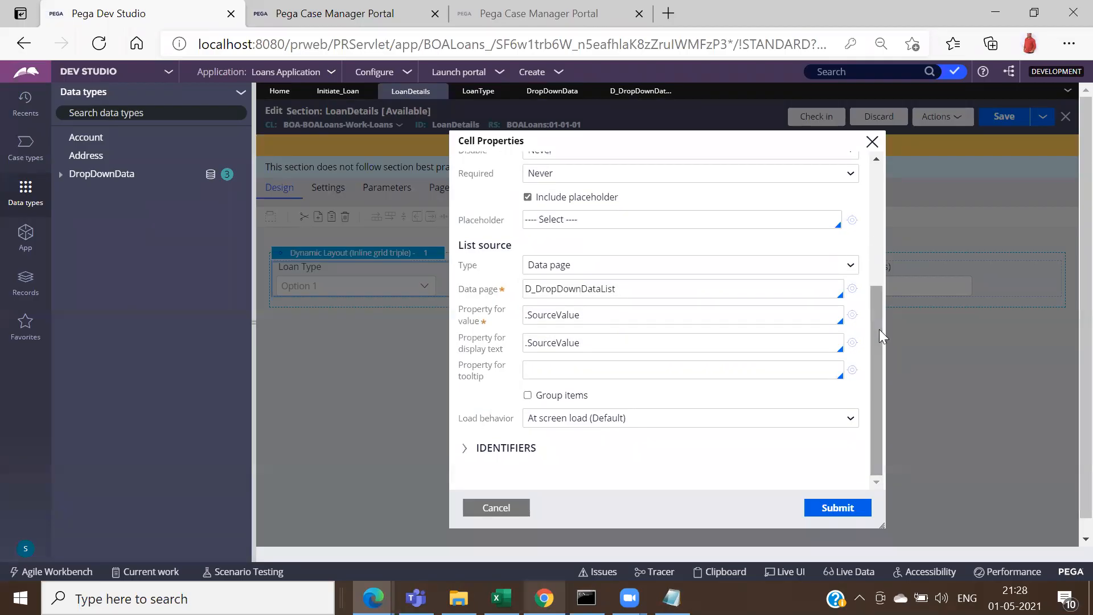
left_click(518, 508)
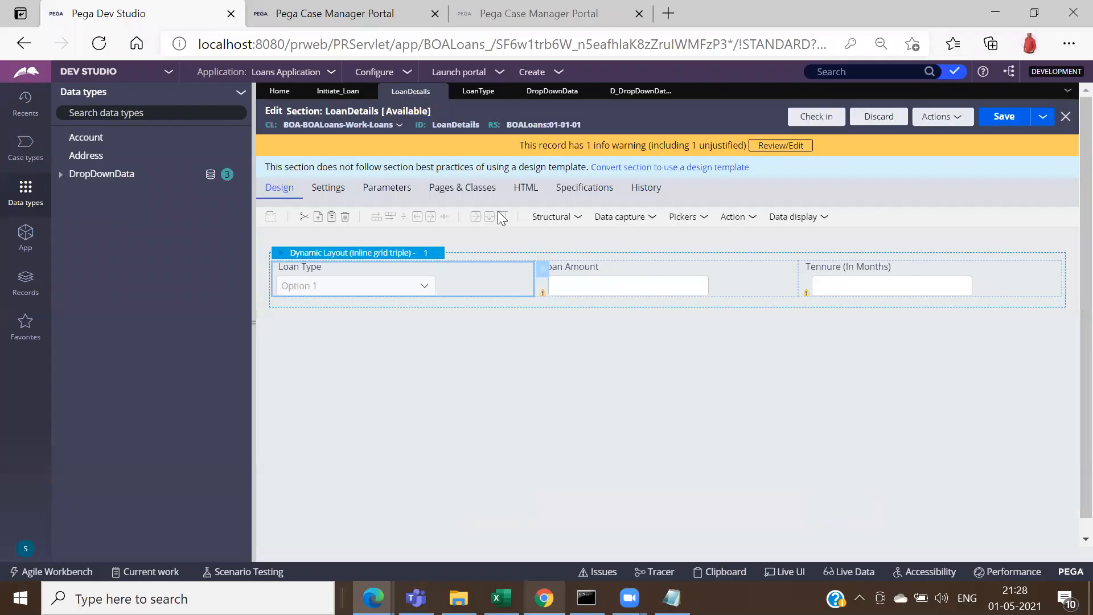
Step: Start a new Apply Loan case in the Case Manager Portal and check the Loan Type options under Loan Details
left_click(331, 25)
left_click(44, 105)
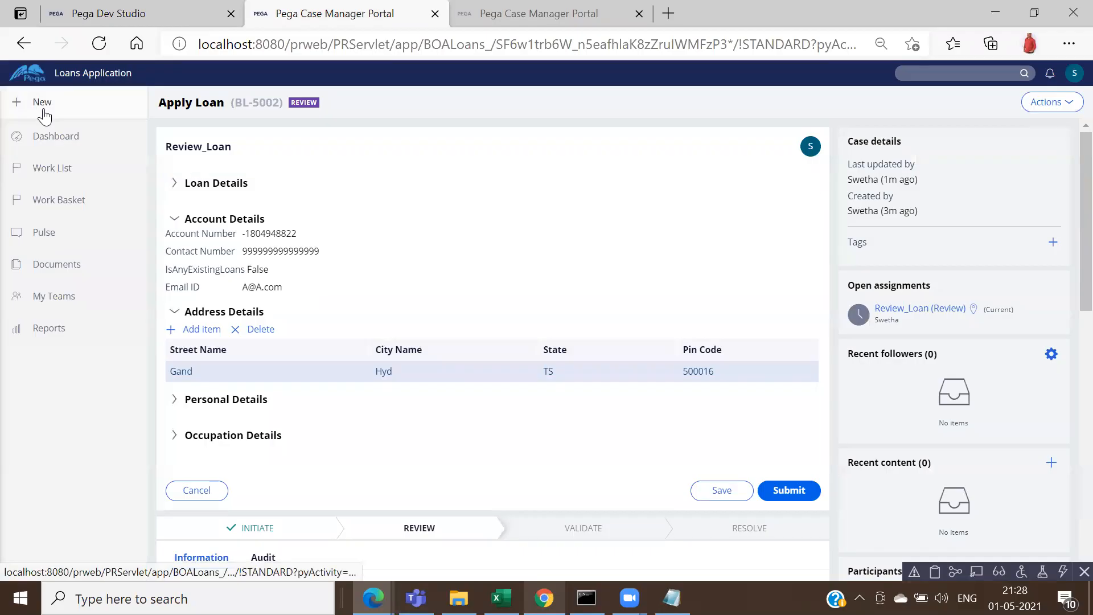
left_click(47, 133)
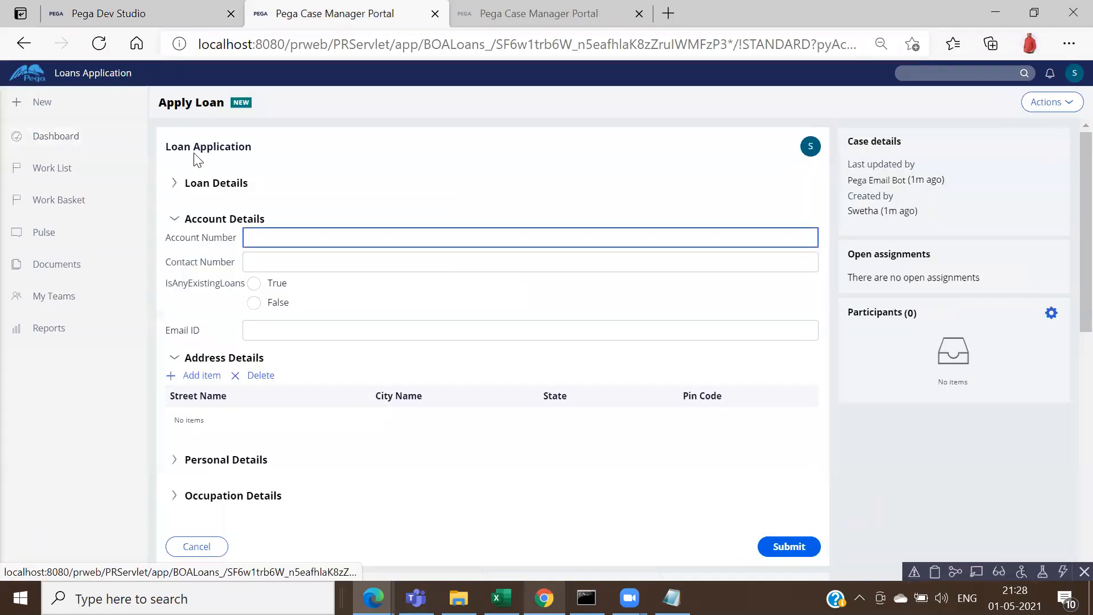
left_click(175, 183)
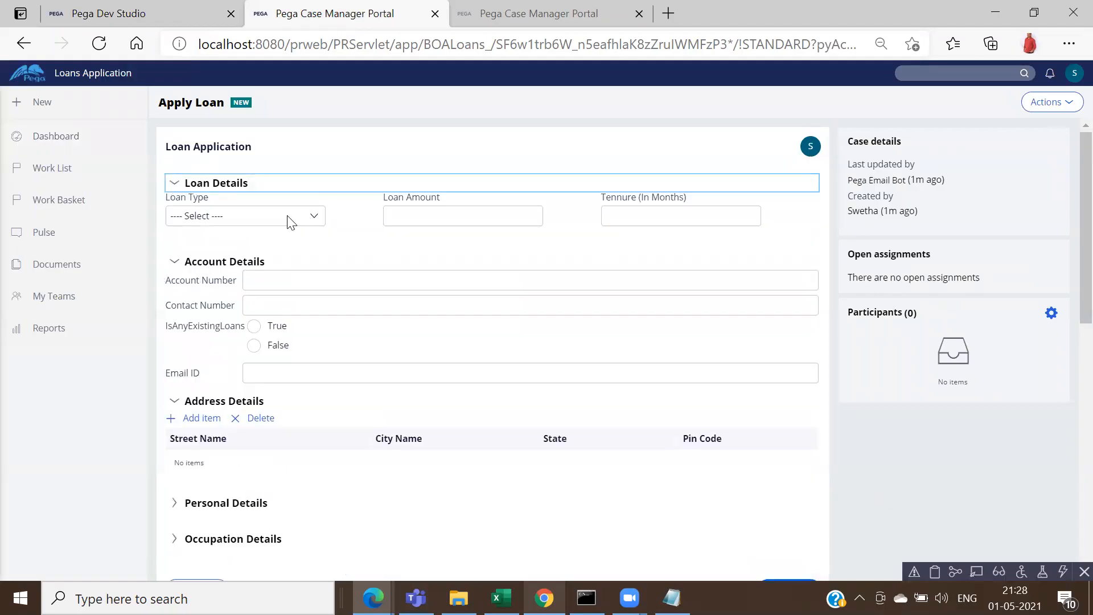
left_click(287, 216)
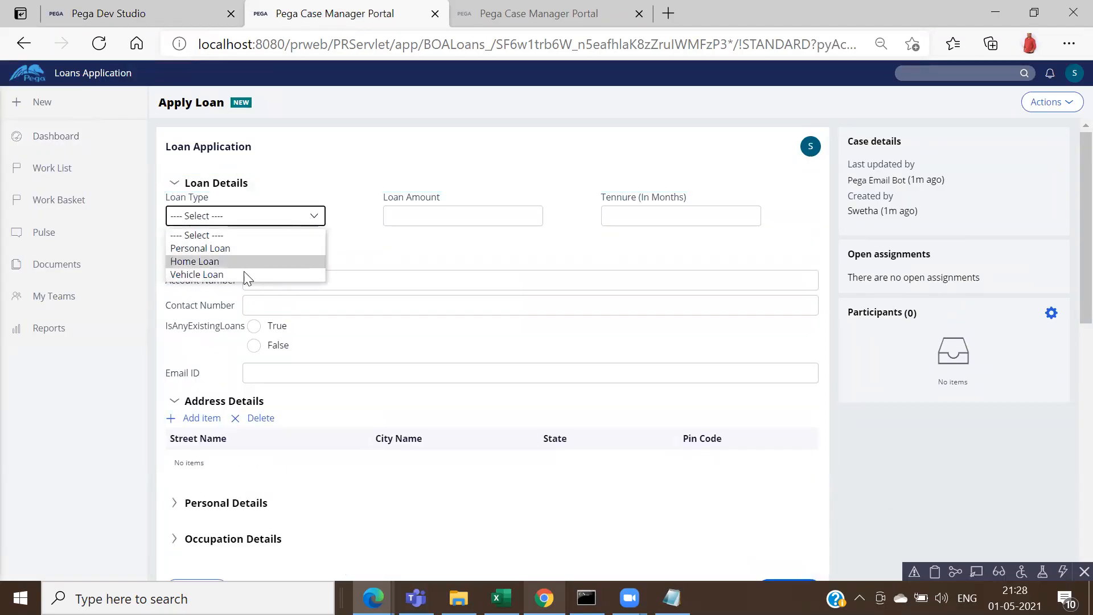
Step: Add a DropDownData record in Dev Studio with EntityID 4, source type "Loan Type" and a sample name as source value, and save it
left_click(131, 14)
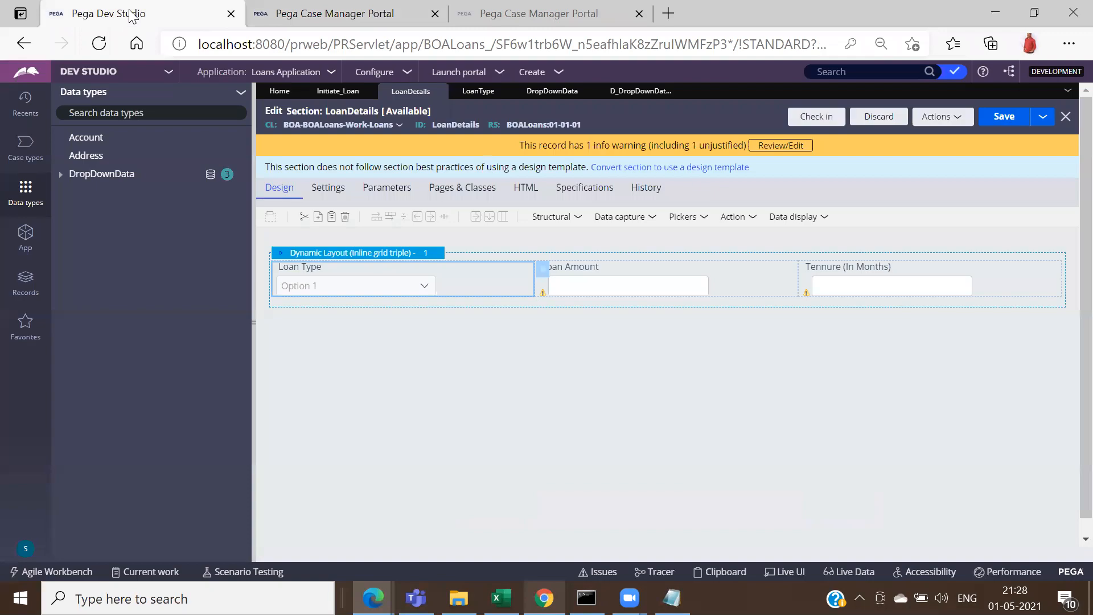
left_click(552, 92)
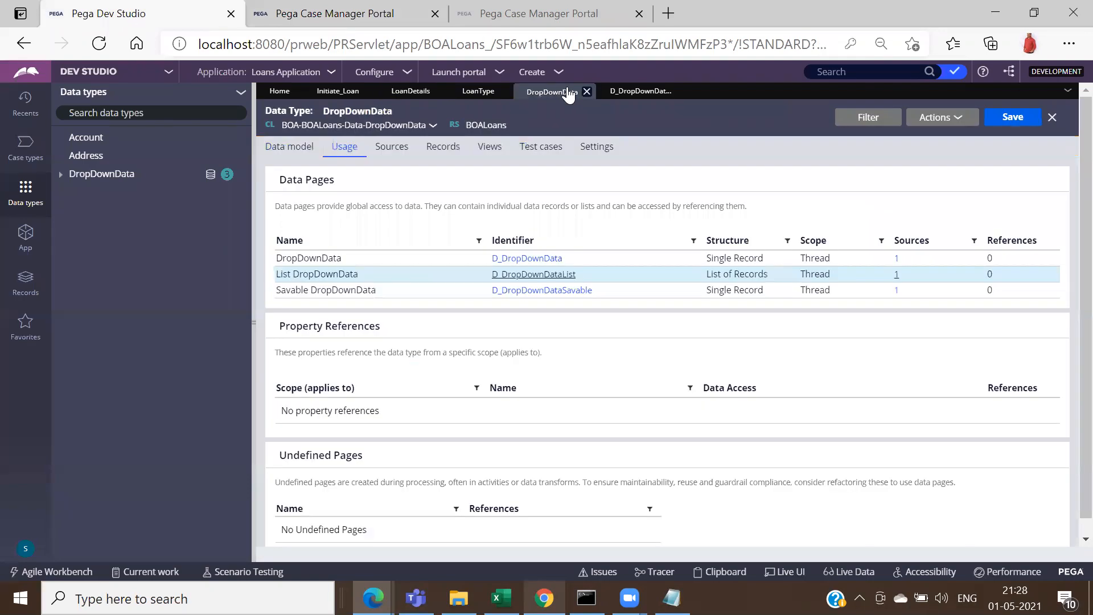
left_click(446, 151)
left_click(301, 402)
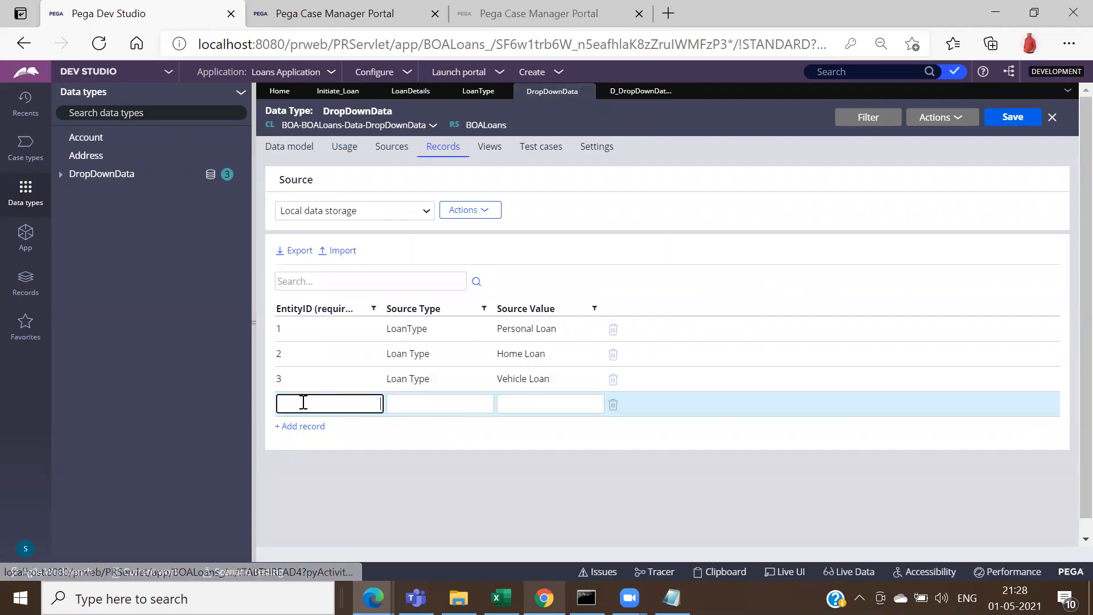
left_click(420, 402)
type("Loan")
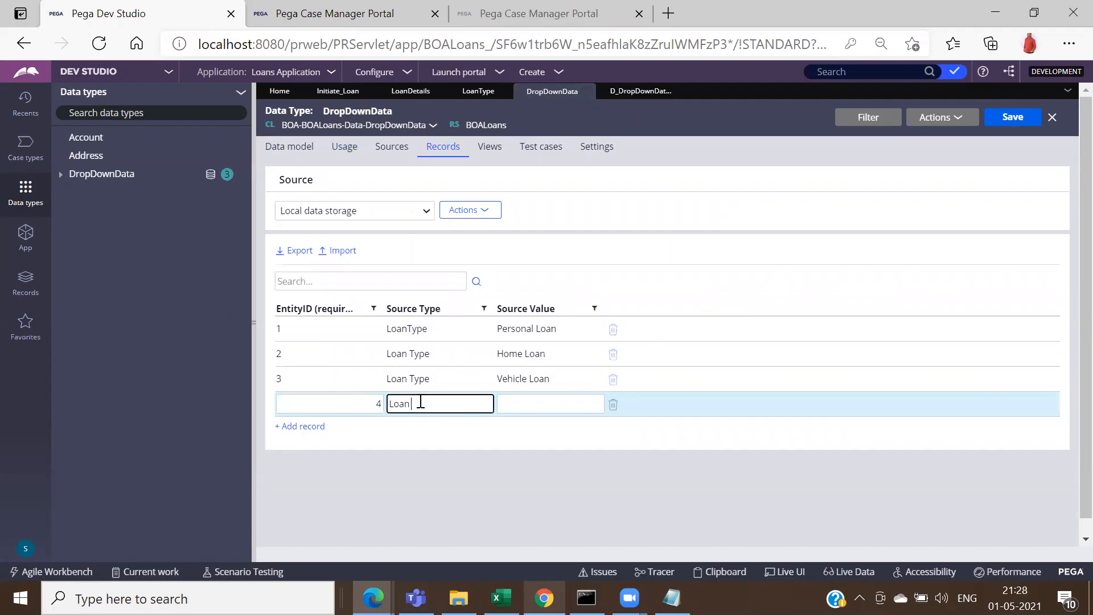
type(" Type")
left_click(569, 407)
type("Raghav")
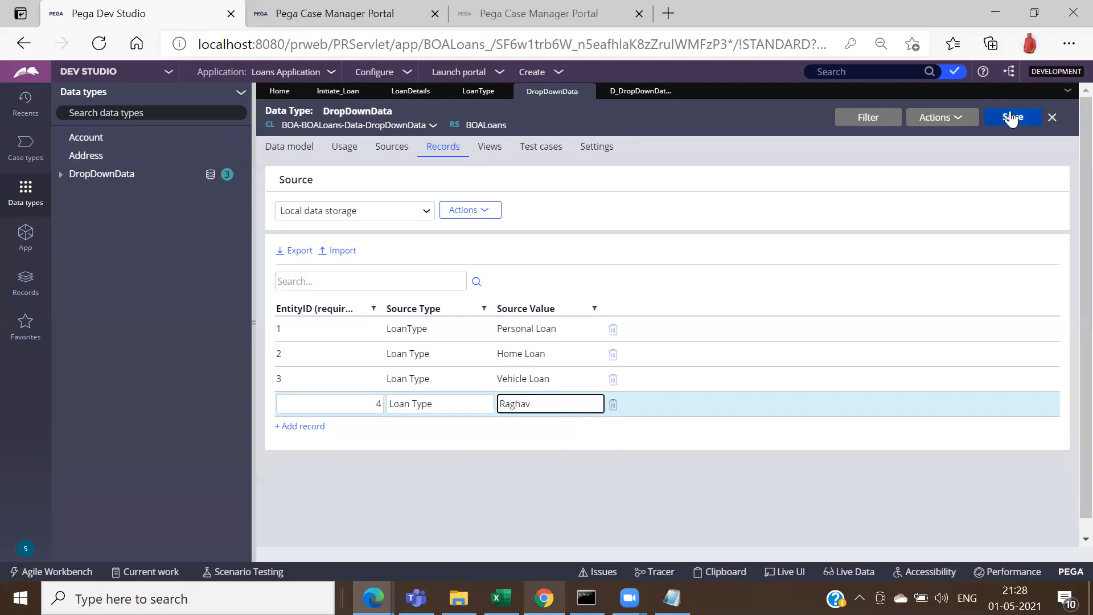
left_click(1012, 118)
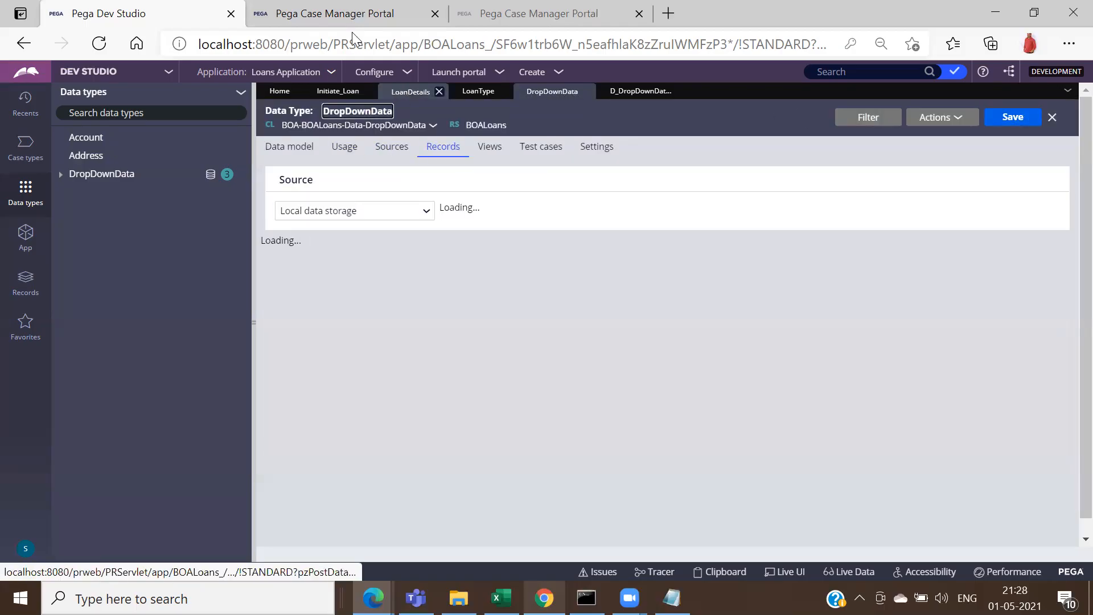
Step: Create another Apply Loan case in the portal and check whether the Loan Type dropdown offers the newly added record
left_click(352, 26)
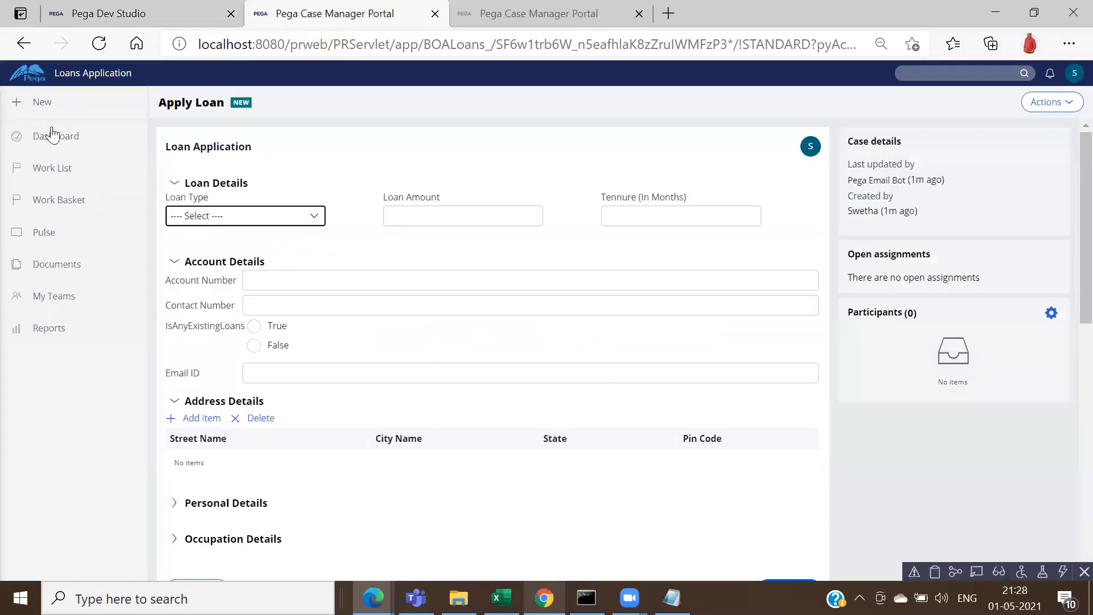
left_click(42, 103)
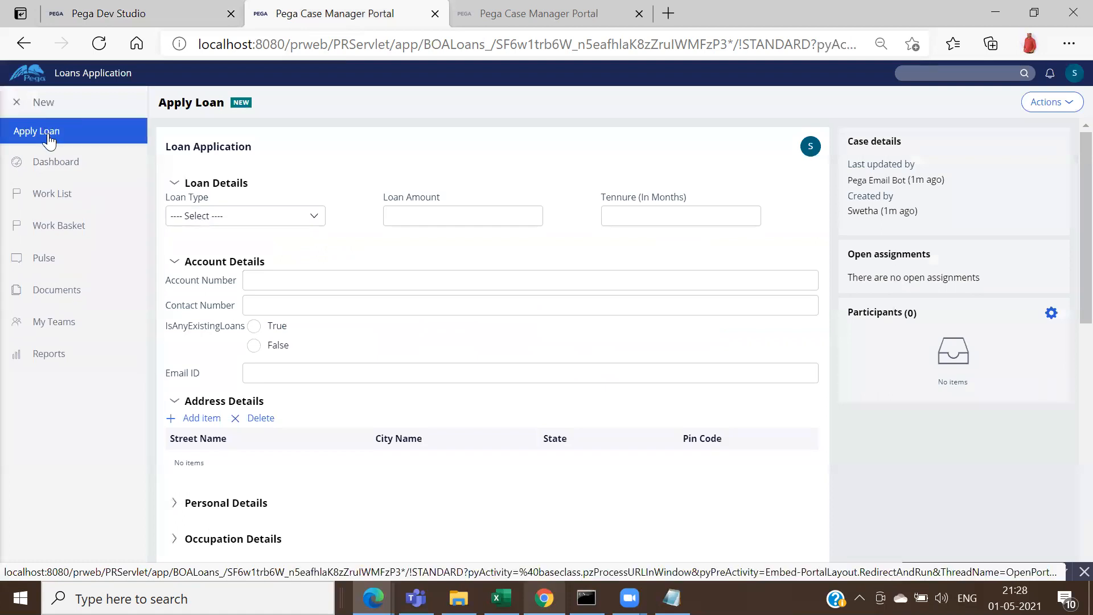
left_click(49, 133)
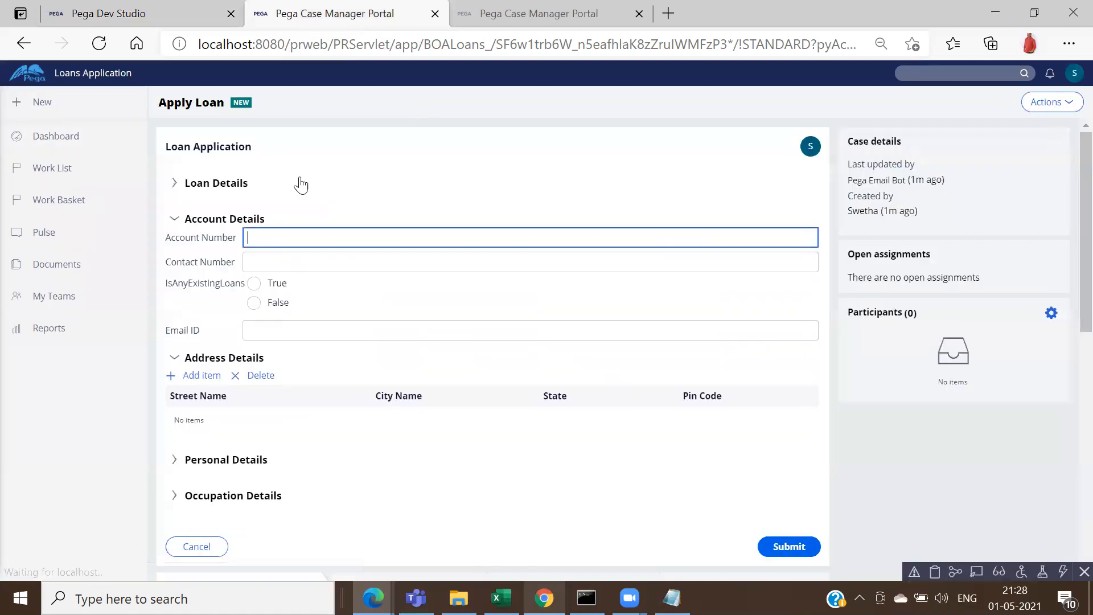
left_click(204, 183)
left_click(250, 217)
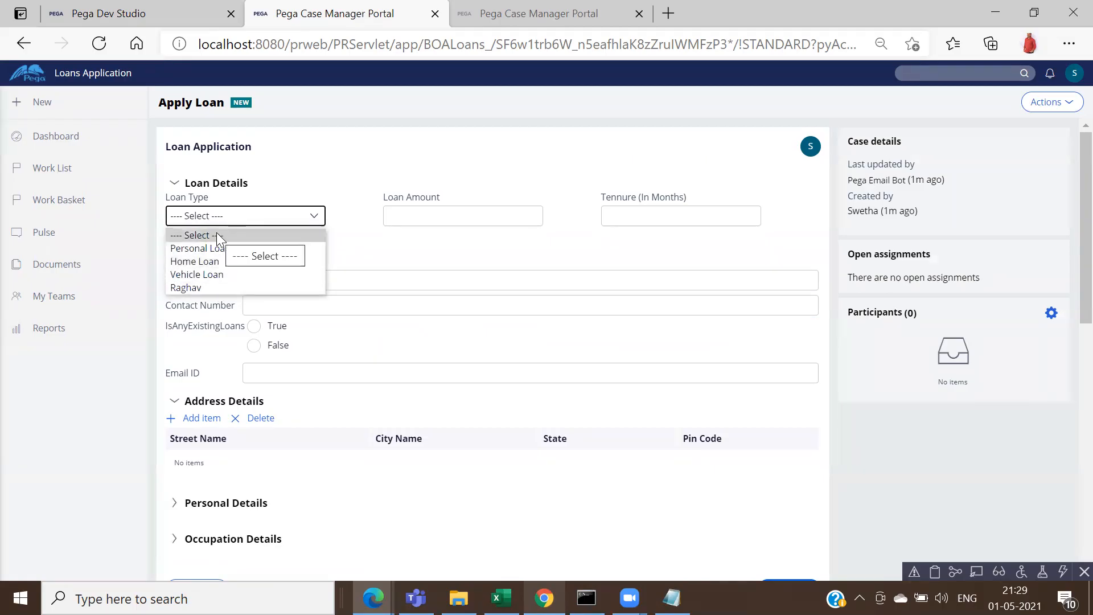
Step: Change the list source type of the LoanDetails section's Loan Type dropdown to Report definition in Dev Studio
left_click(176, 2)
left_click(176, 3)
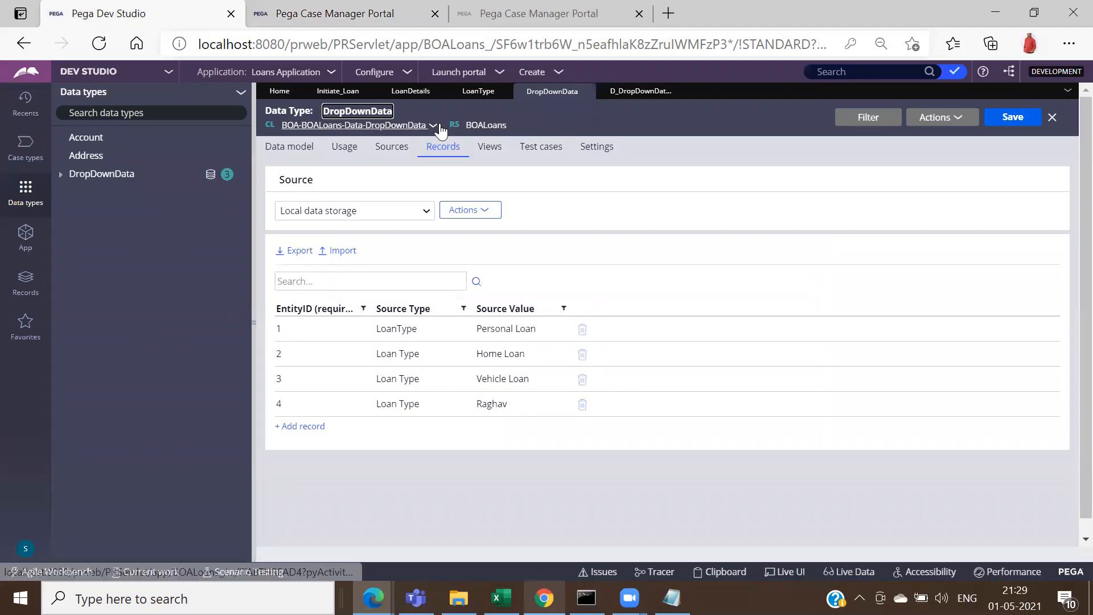
left_click(400, 94)
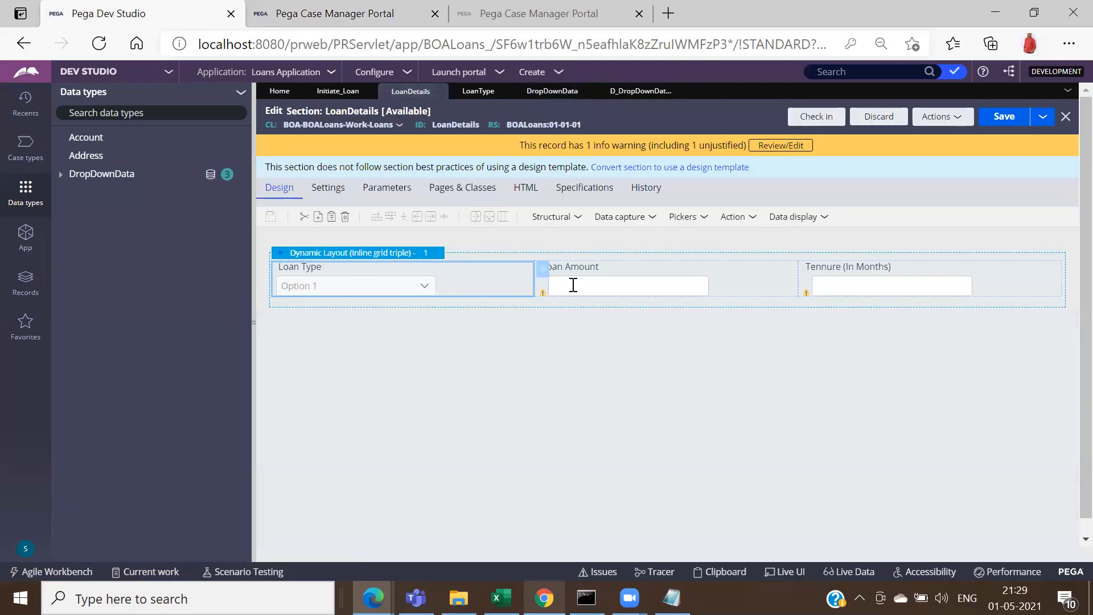
left_click(542, 271)
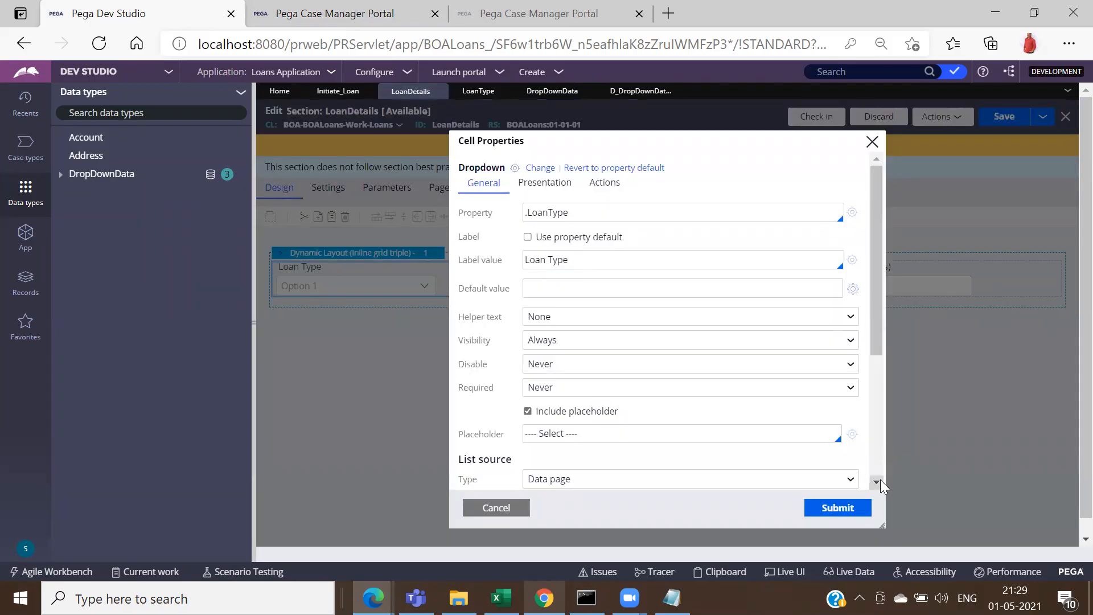
scroll(880, 479, "down", 4)
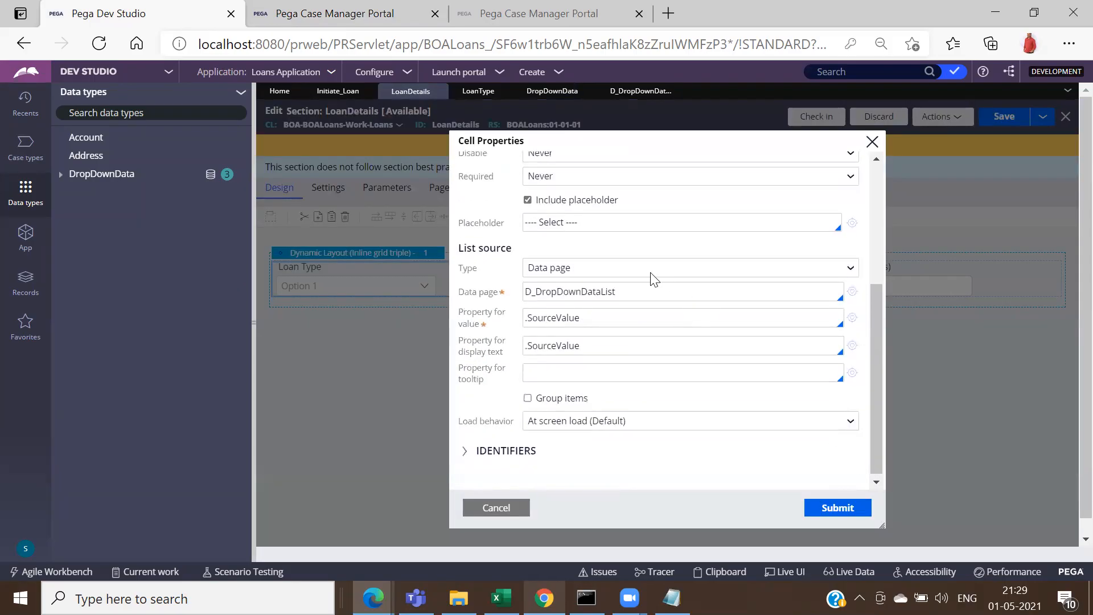
left_click(852, 268)
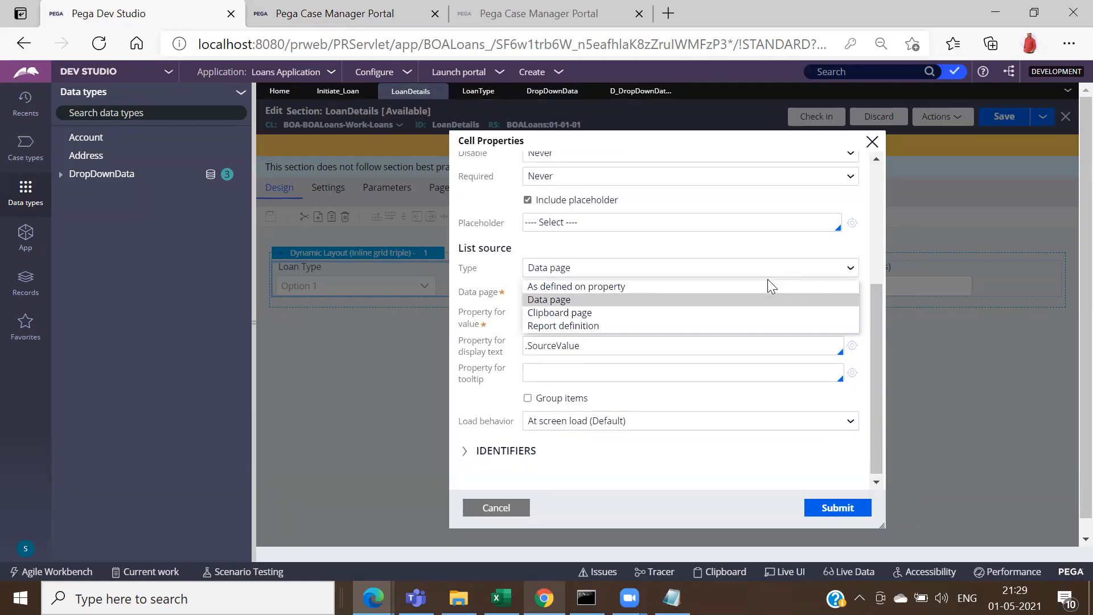
left_click(578, 330)
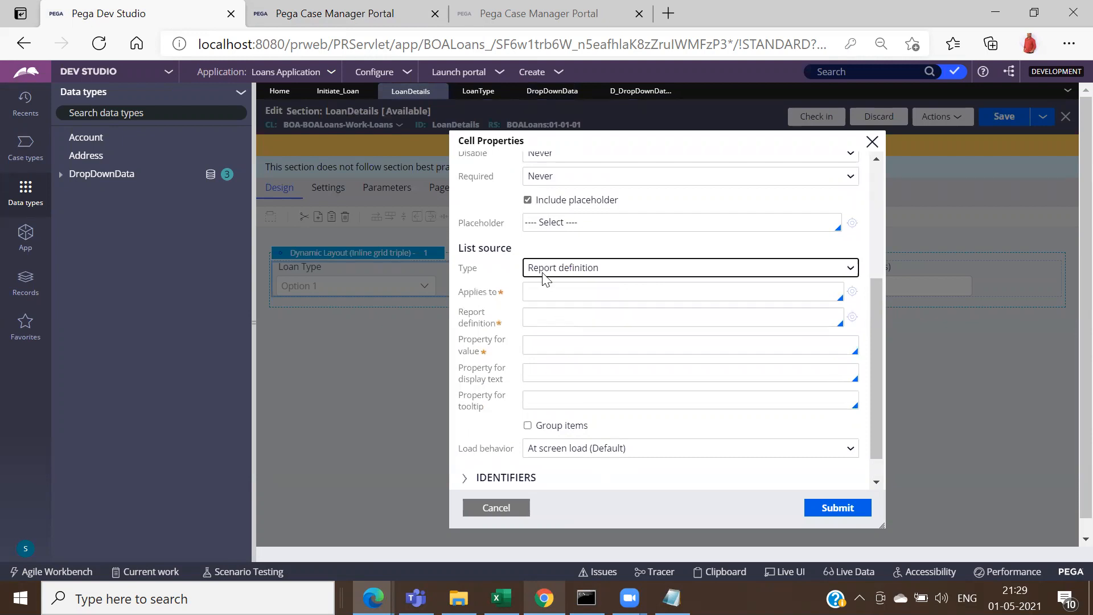
left_click(545, 291)
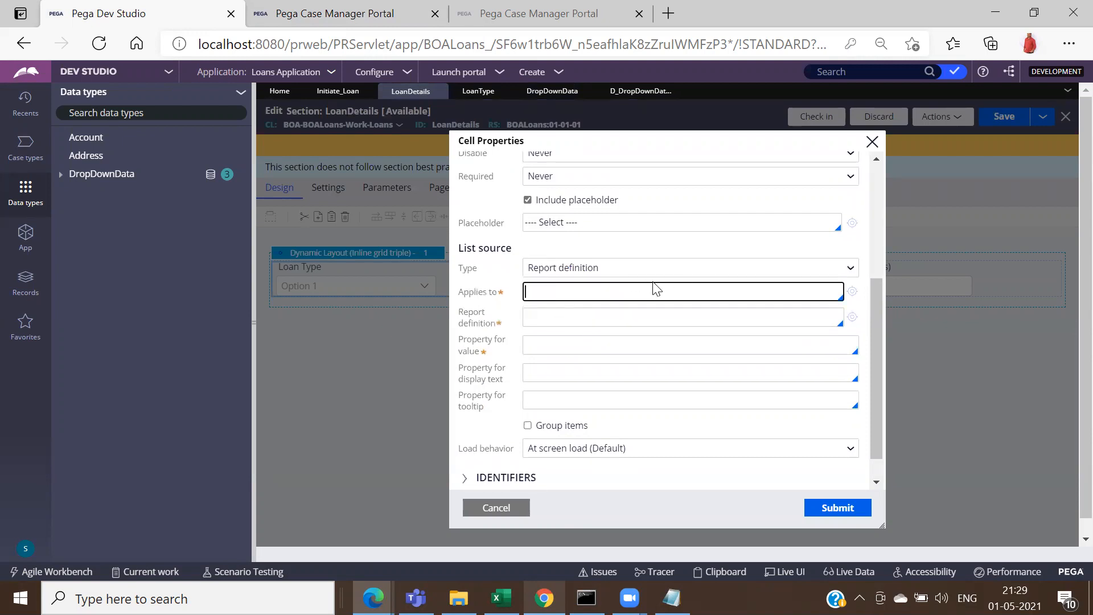
Step: Set the Loan Type list source's Applies to class to BOA-BOALoans-Data-DropDownData, copied from the D_DropDownDataList data page's report definition
left_click(620, 101)
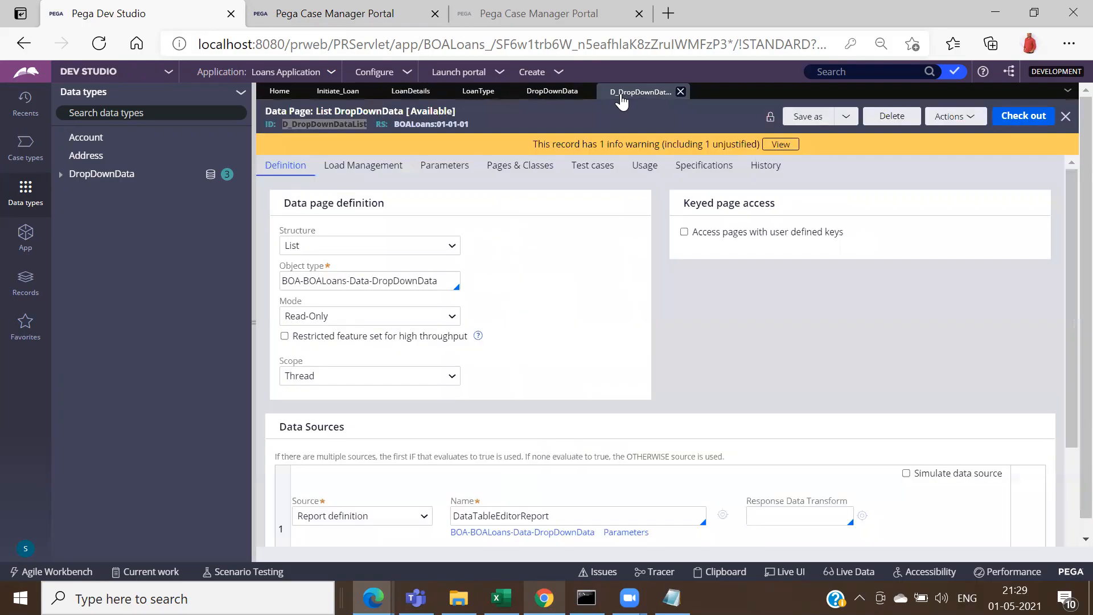
left_click(723, 516)
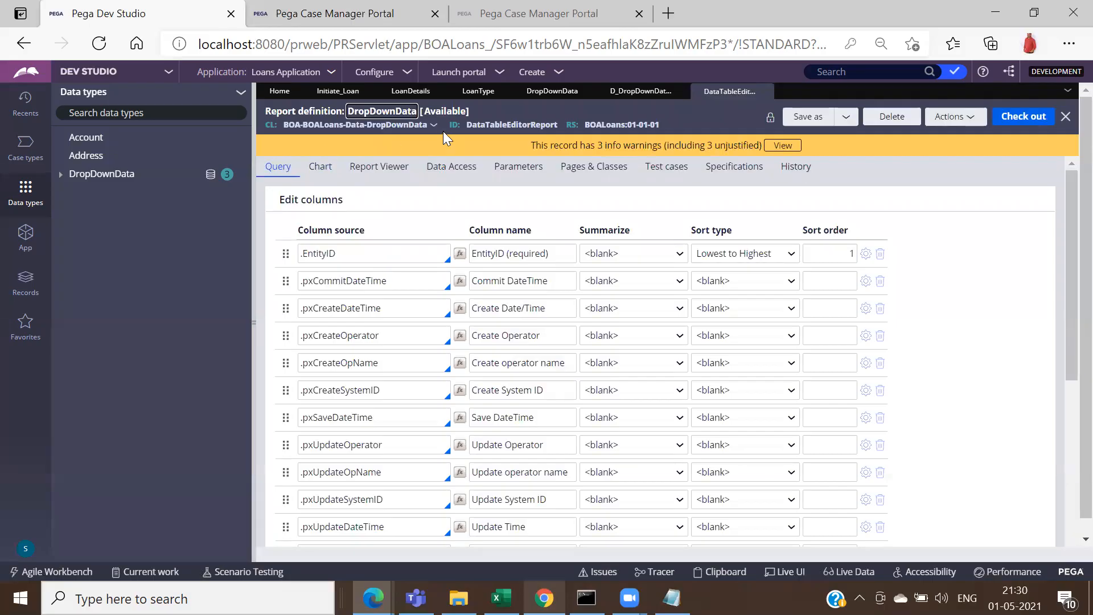
left_click_drag(282, 123, 432, 127)
key("ctrl+c")
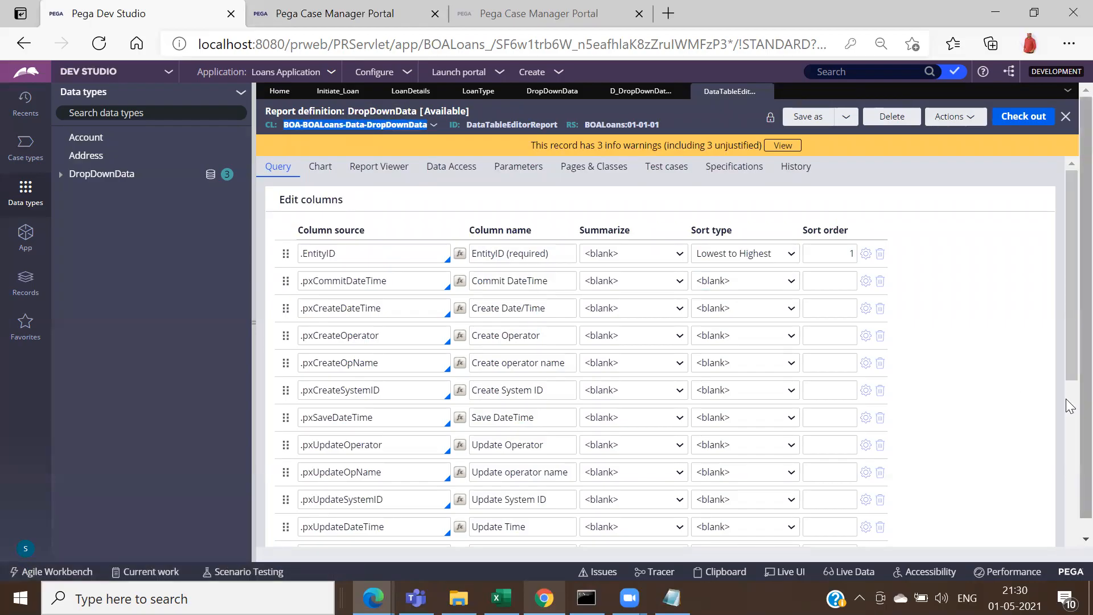
left_click(407, 93)
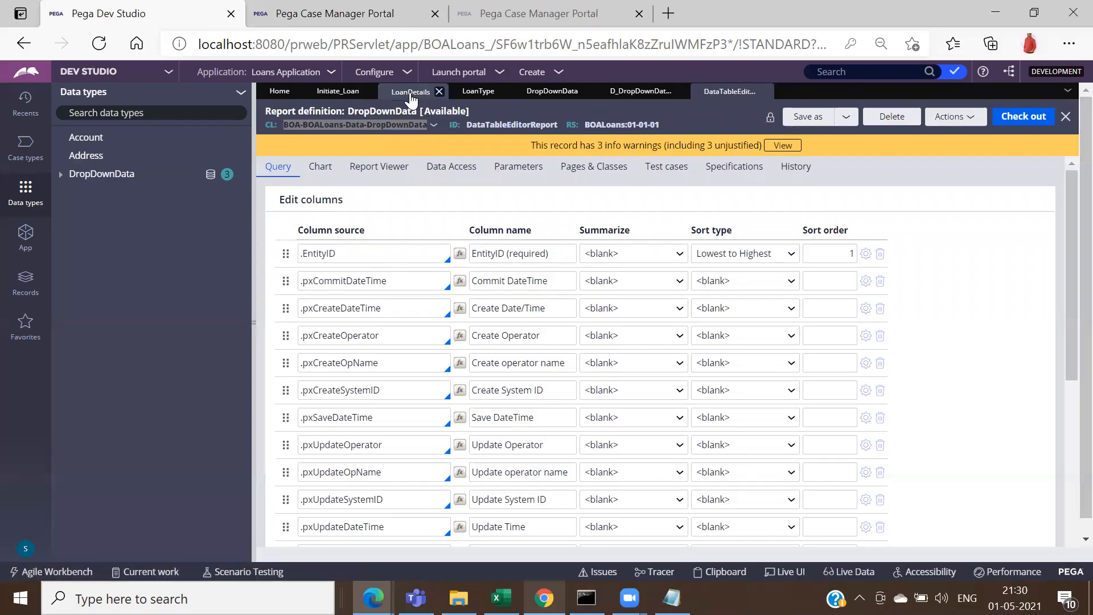
left_click(592, 289)
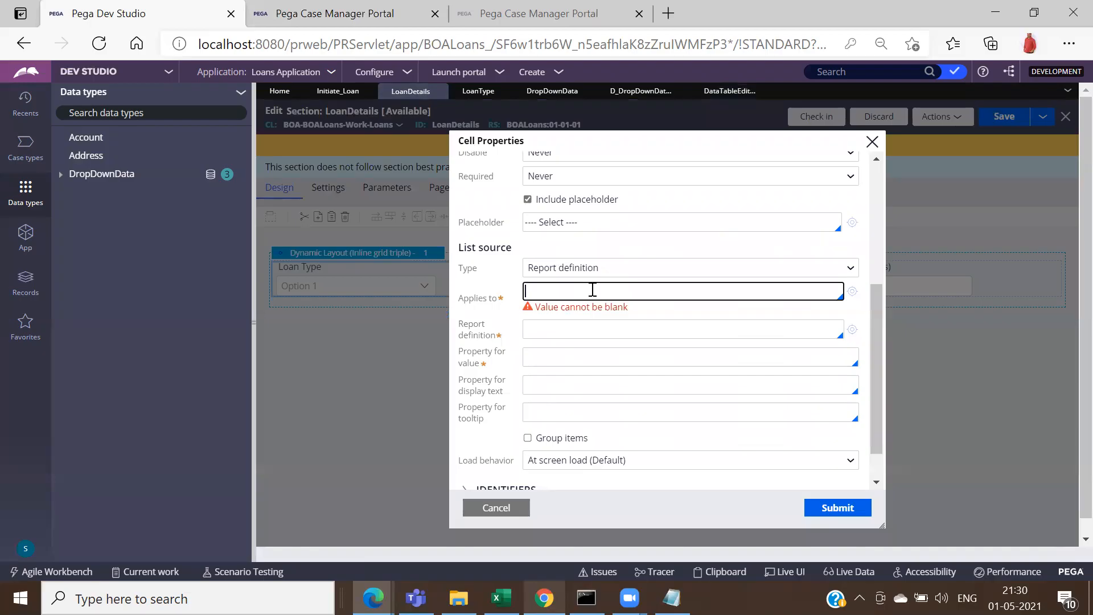
key("ctrl+v")
Step: Choose DataTableEditorReport as the report definition with .SourceValue as the property for value, submit the cell properties and save the section
left_click(561, 332)
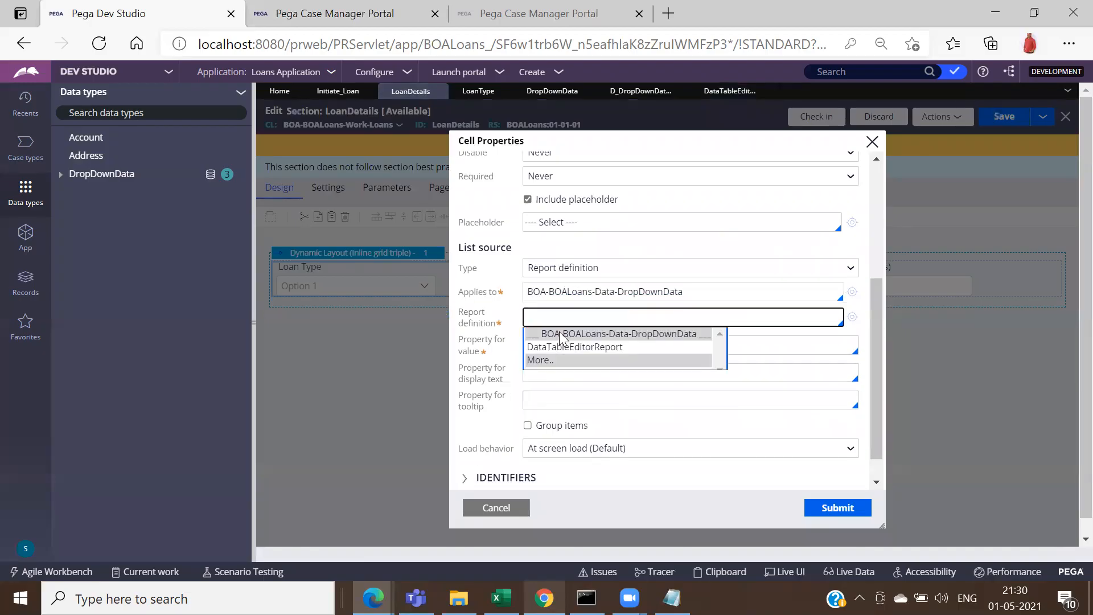
left_click(606, 347)
left_click(558, 346)
type(".")
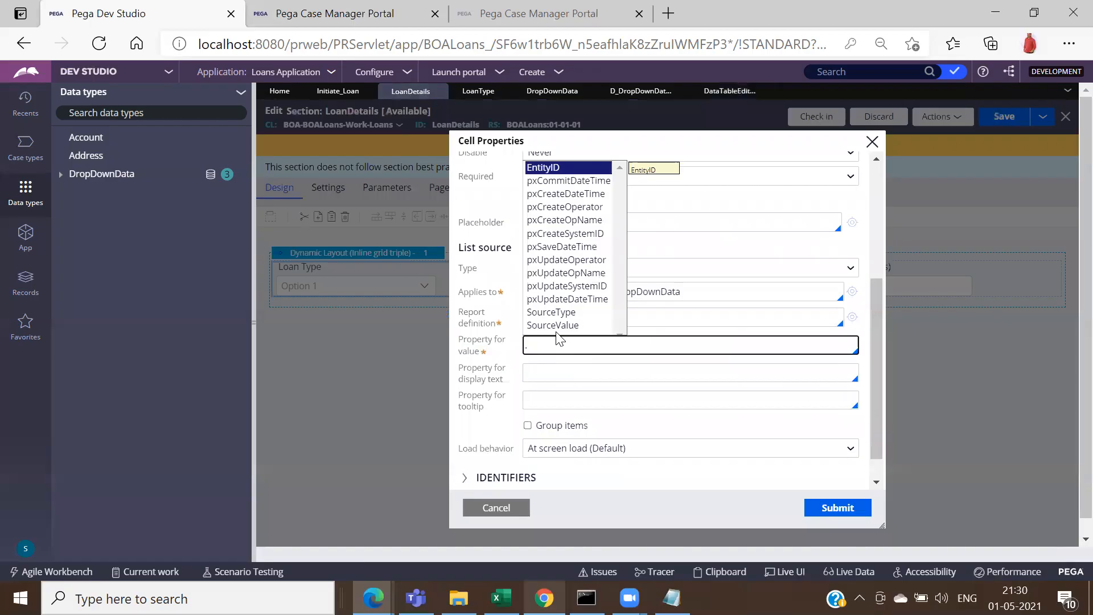
left_click(557, 325)
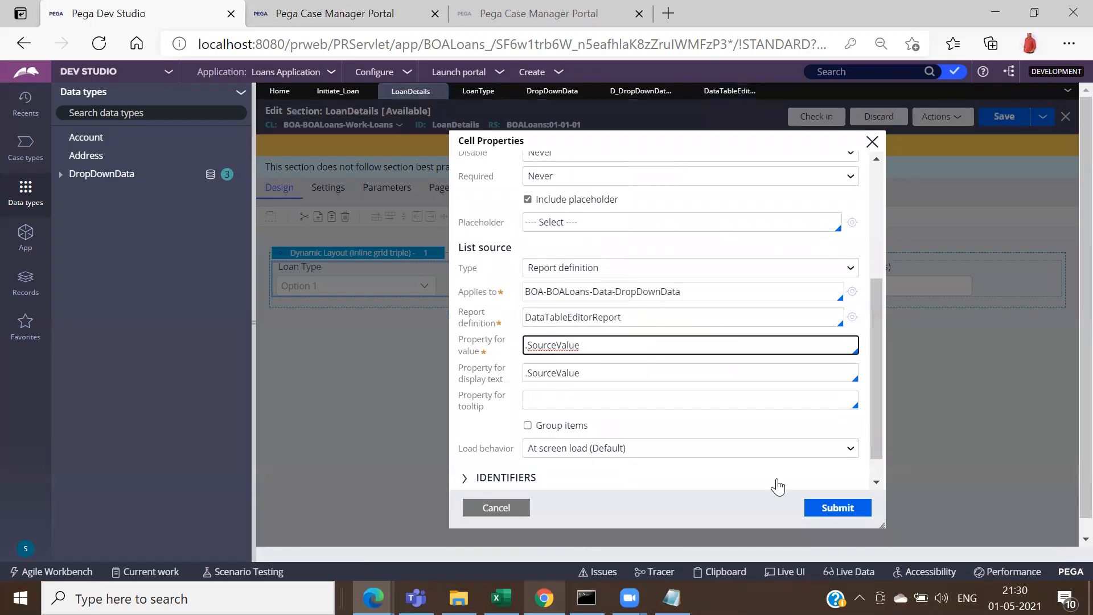
left_click(837, 508)
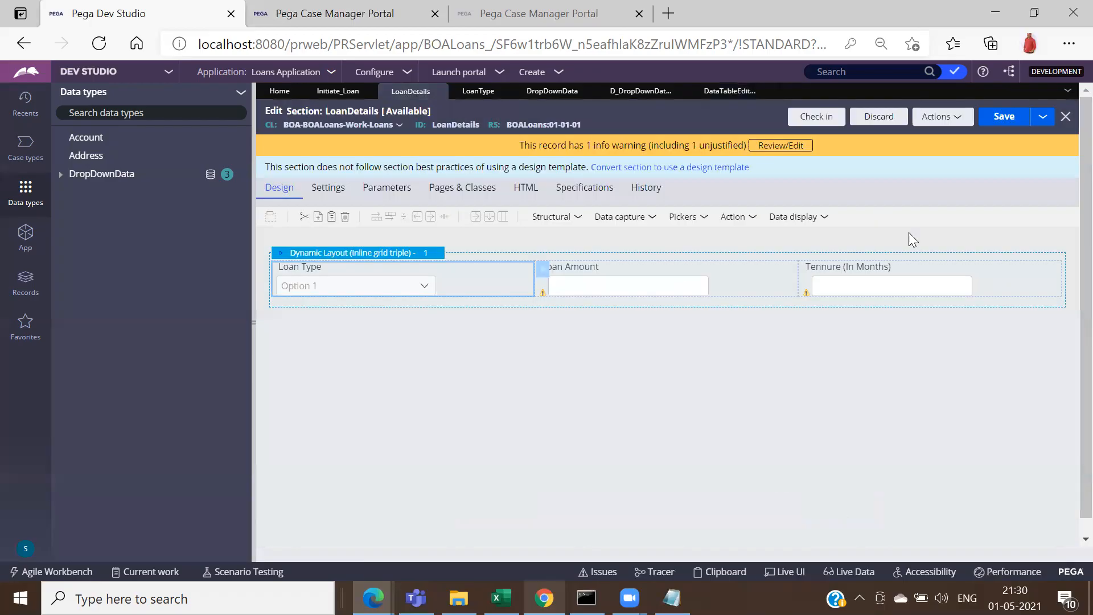
left_click(995, 118)
Step: Start a new Apply Loan case in the Case Manager Portal and check the Loan Type options supplied by the report definition
left_click(310, 29)
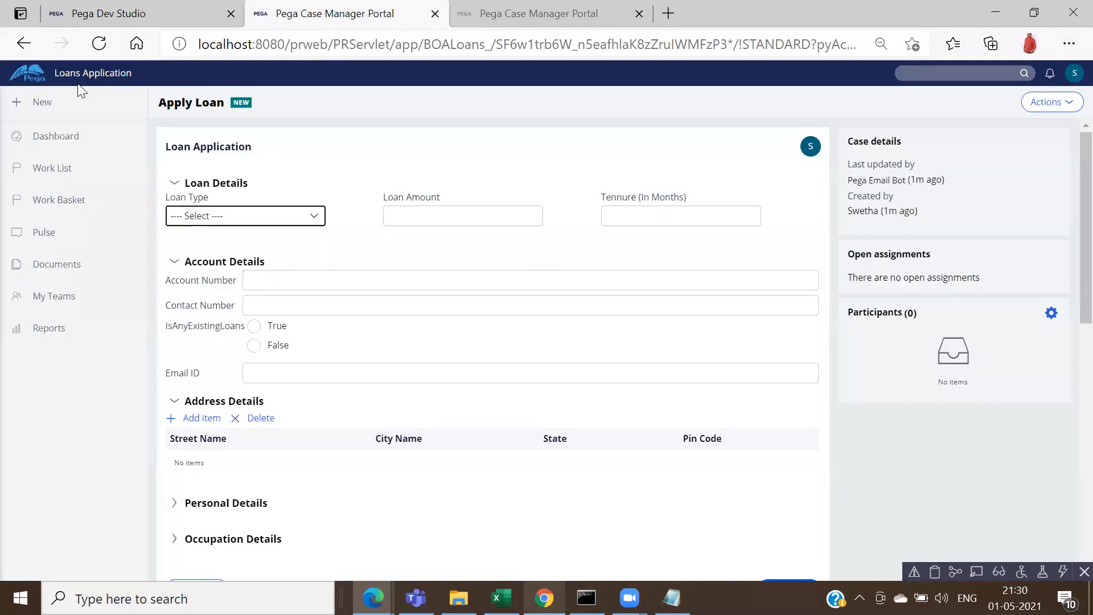
left_click(41, 102)
left_click(47, 137)
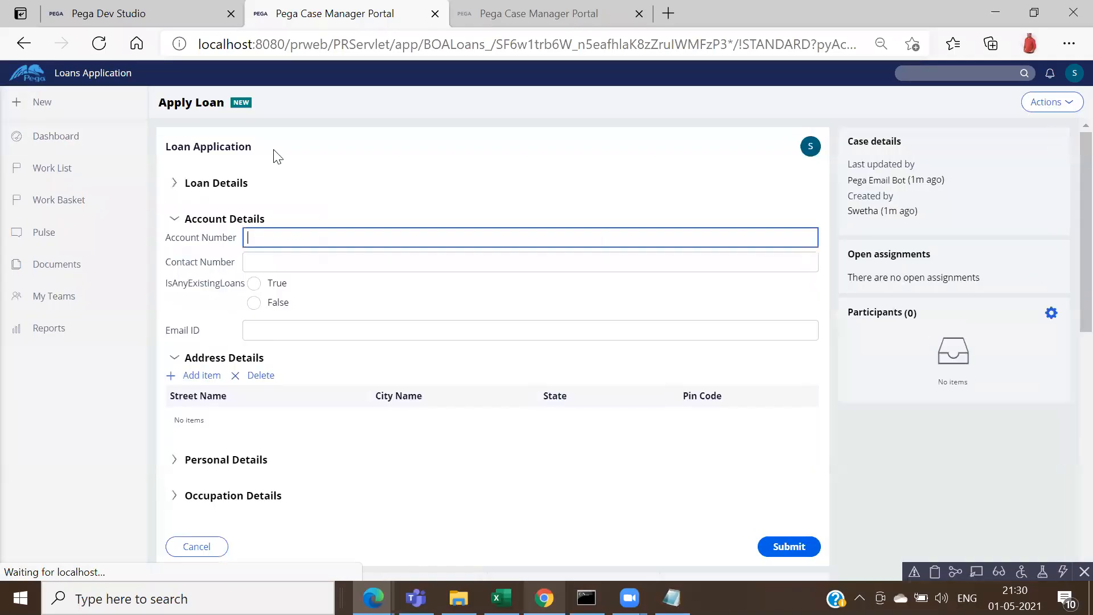
left_click(172, 183)
left_click(229, 222)
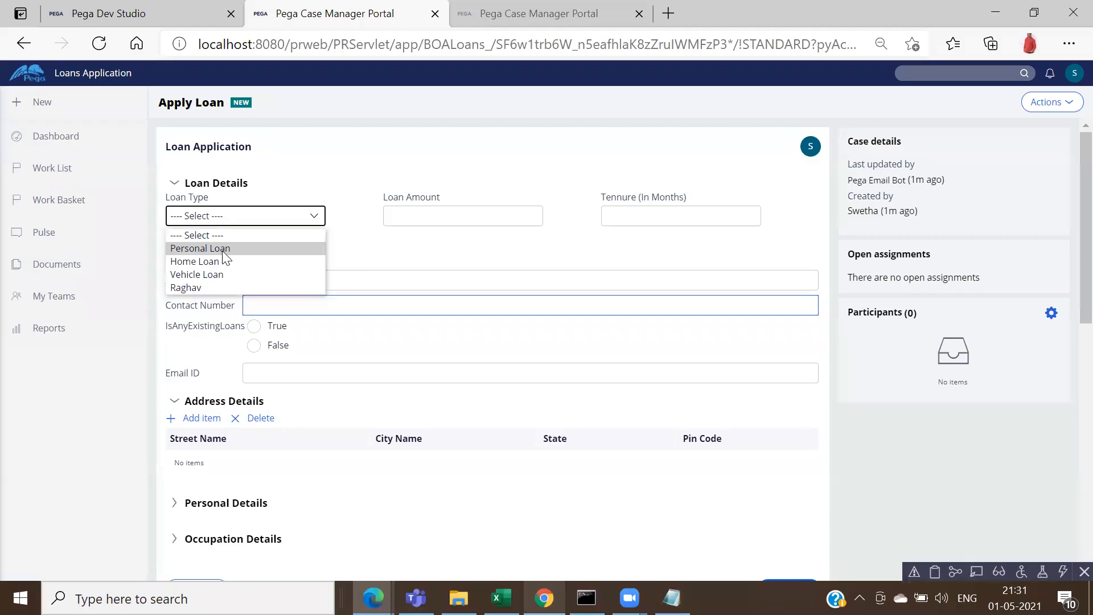
Step: Return to Dev Studio and check out the DataTableEditorReport report definition
left_click(136, 13)
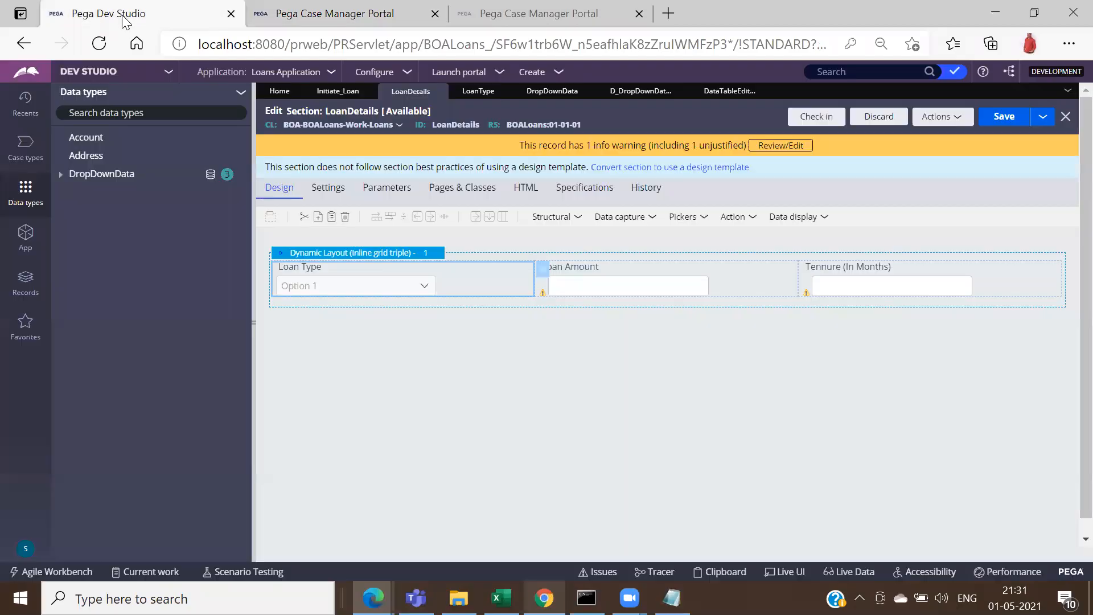
left_click(721, 92)
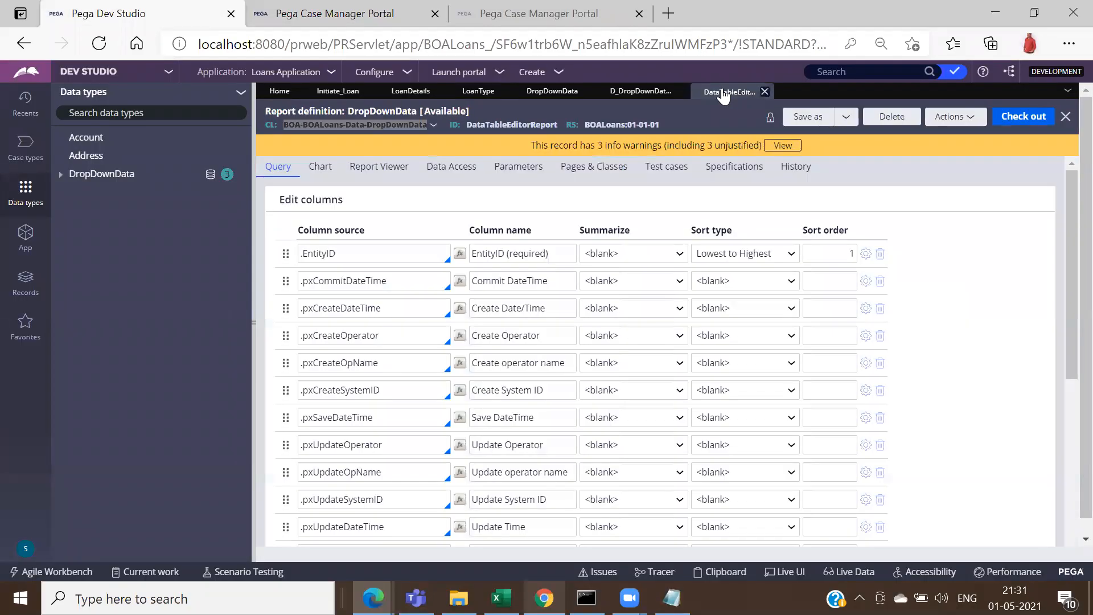
left_click(1017, 124)
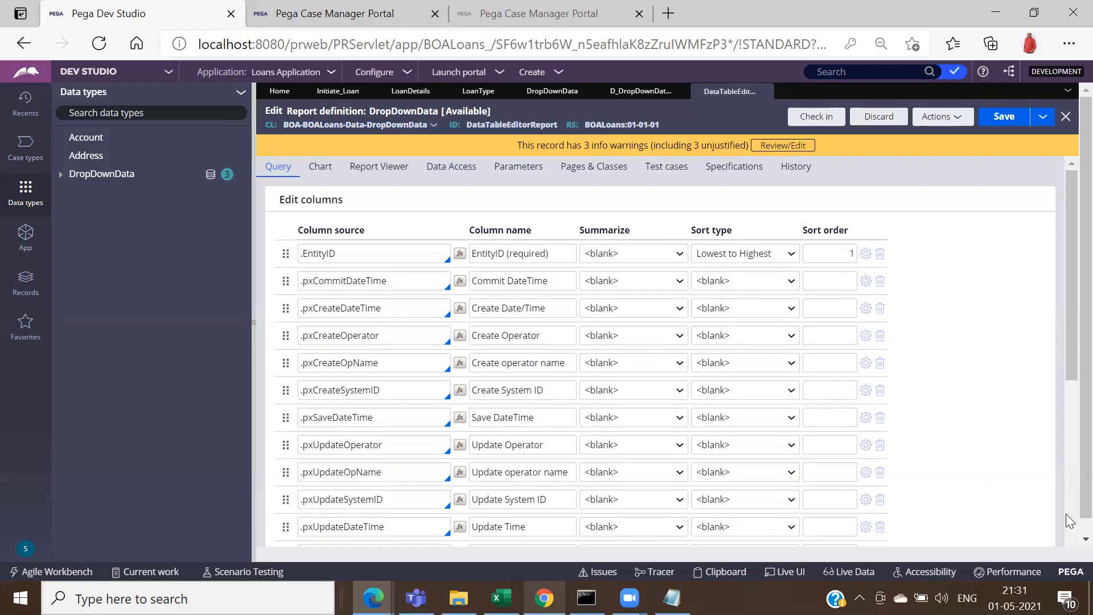
Step: Add a report filter where .EntityID is equal to "2" and save the report definition
scroll(1065, 517, "down", 6)
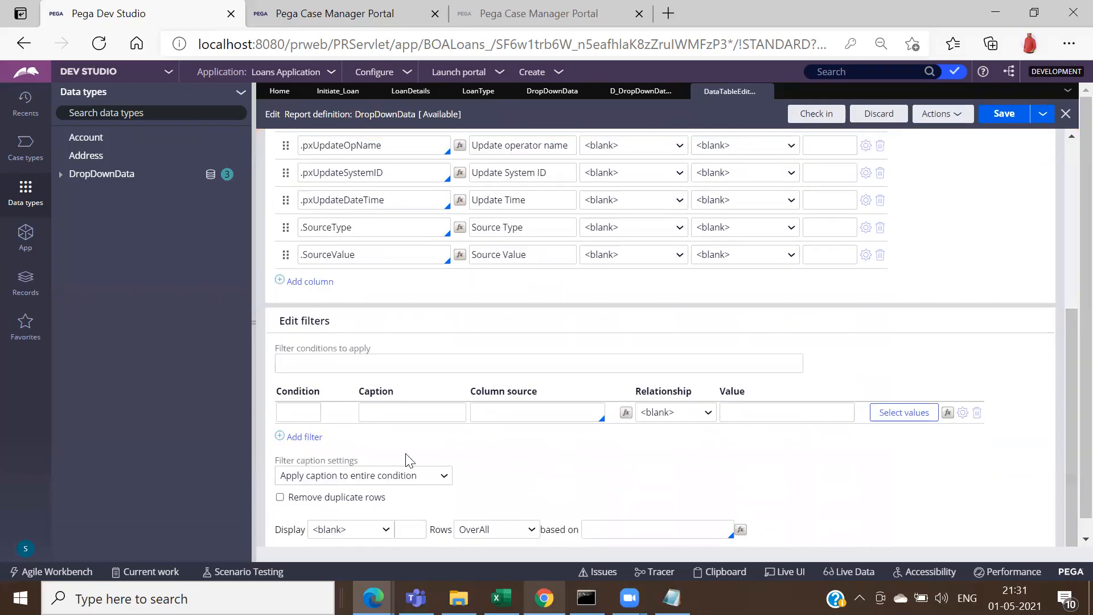
left_click(495, 411)
type(".Enti")
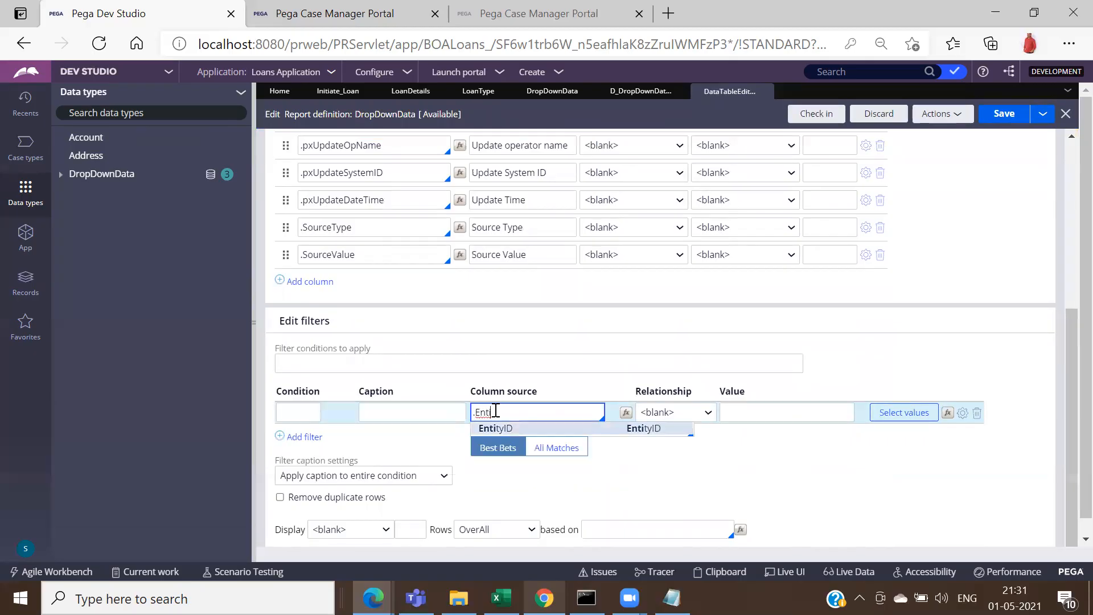
key("Return")
left_click(841, 407)
type("\"\"")
key("Left")
type("2")
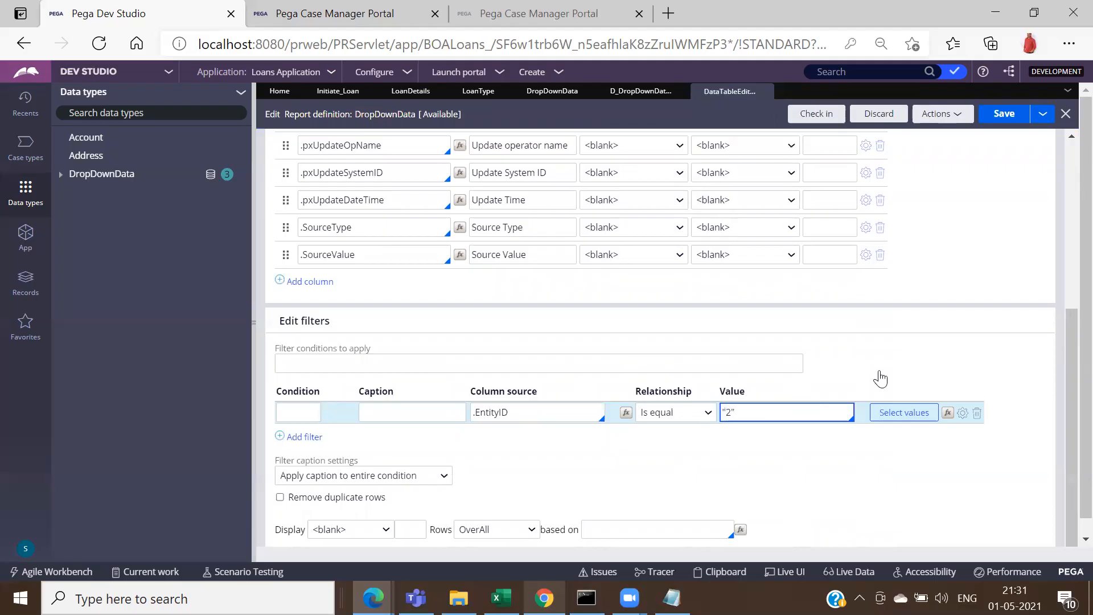
left_click(1006, 115)
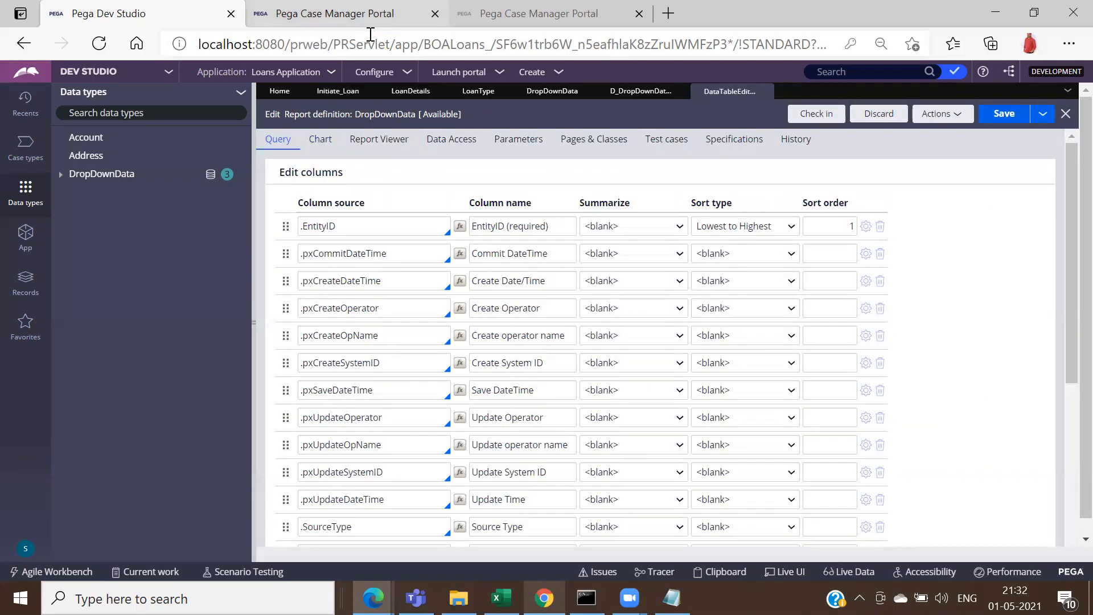
Step: Create another Apply Loan case in the portal and check the Loan Type options with the single-value EntityID filter applied
left_click(359, 16)
left_click(63, 106)
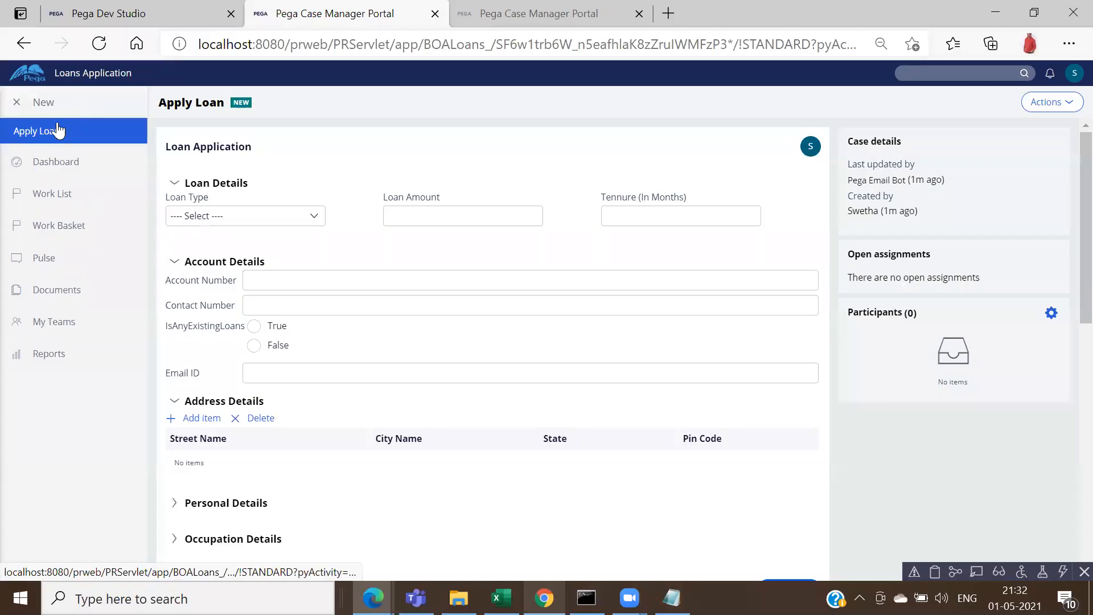
left_click(58, 131)
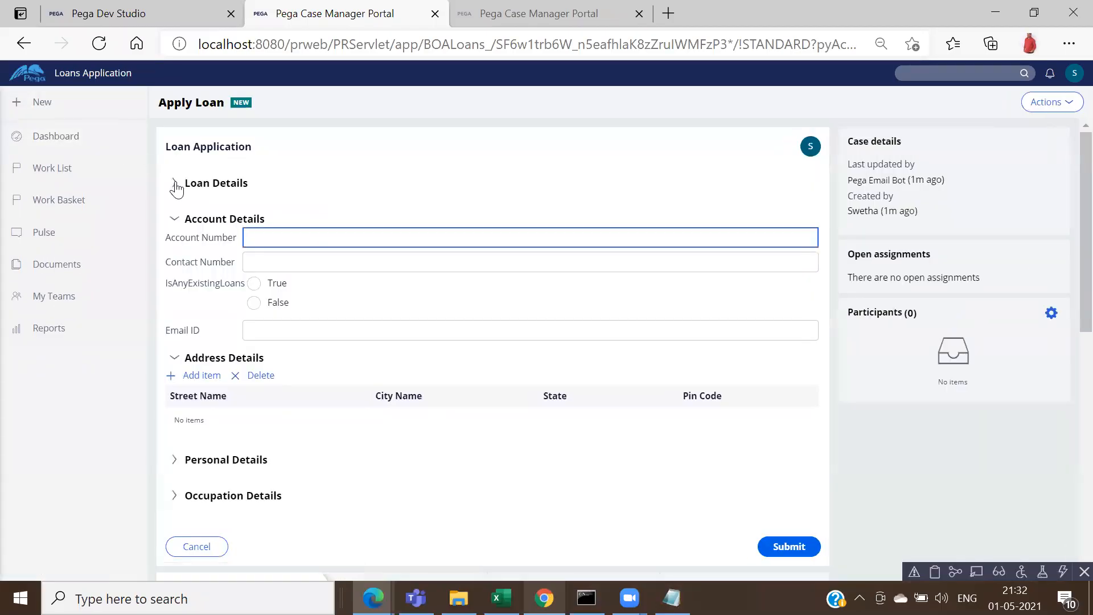
left_click(177, 186)
left_click(251, 216)
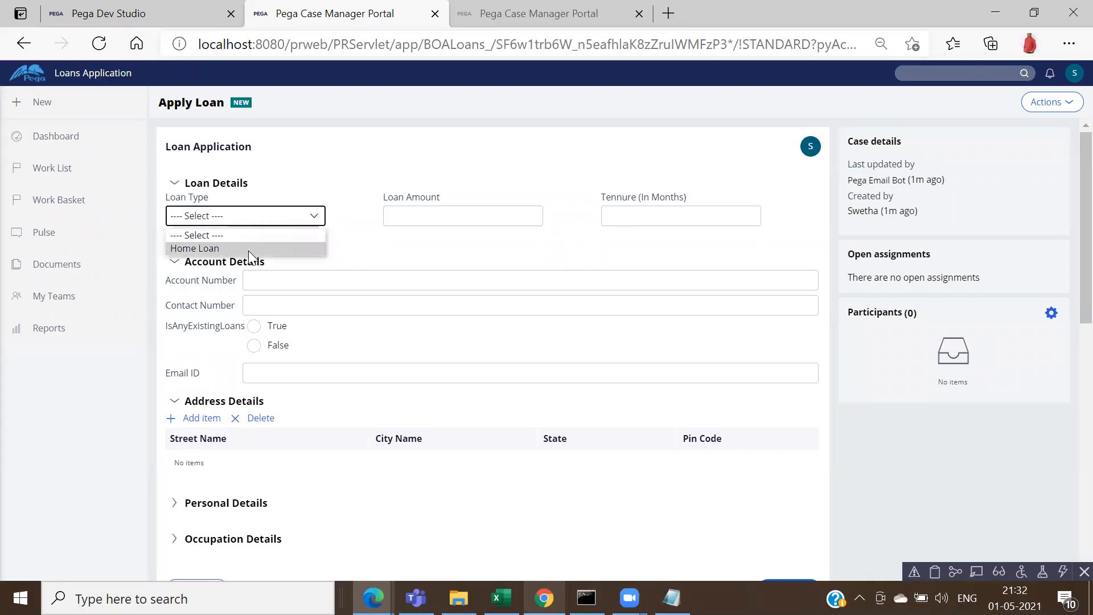
Step: Add 4 to the selected values of the DataTableEditorReport's .EntityID filter in Dev Studio and save the report definition
left_click(154, 7)
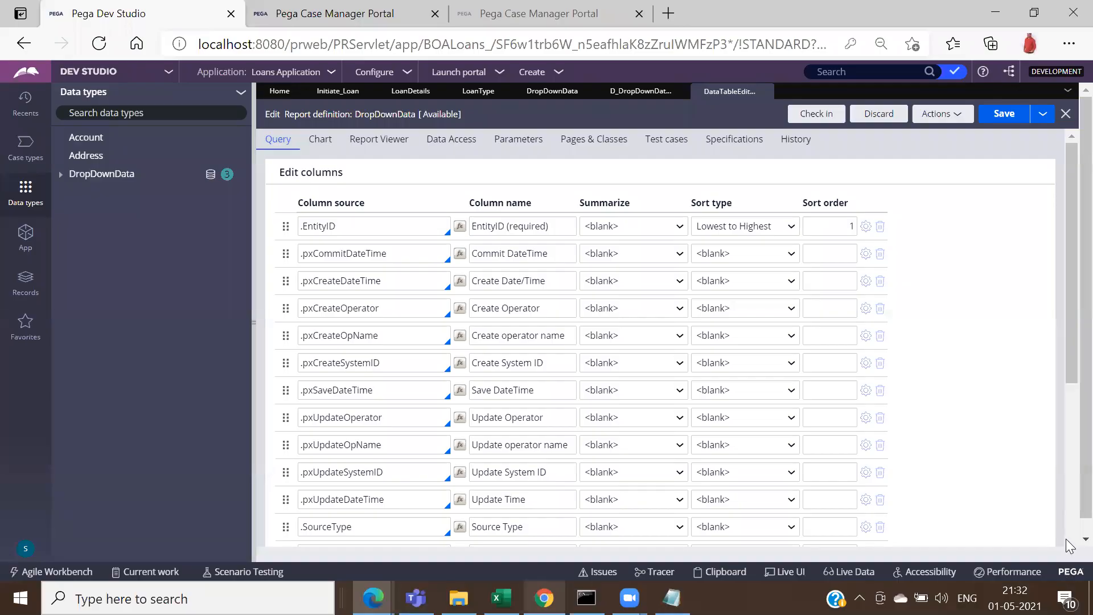
scroll(917, 462, "down", 5)
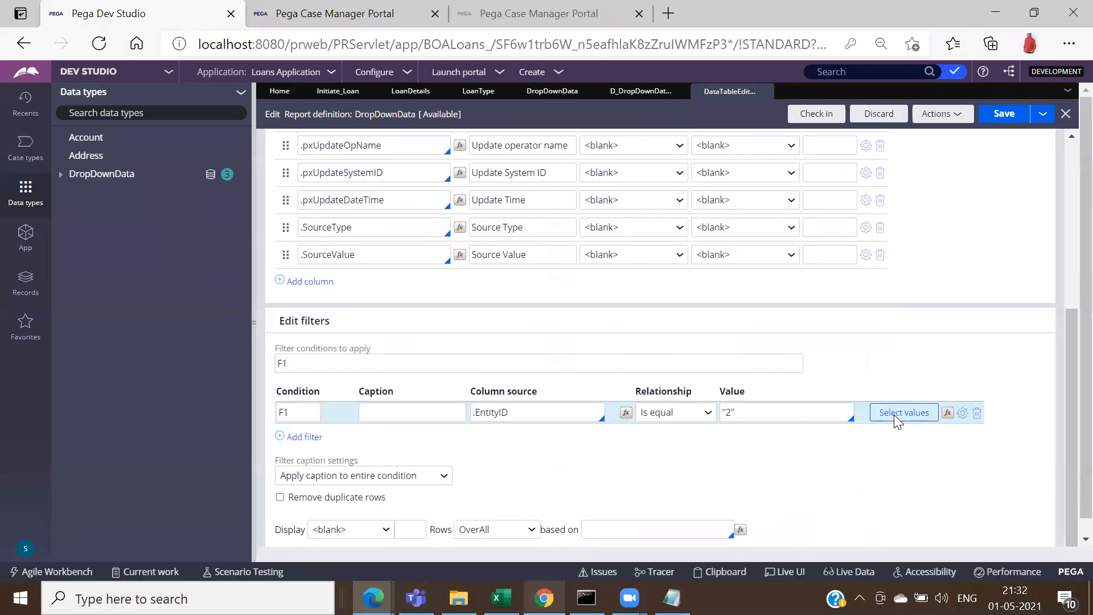
left_click(893, 414)
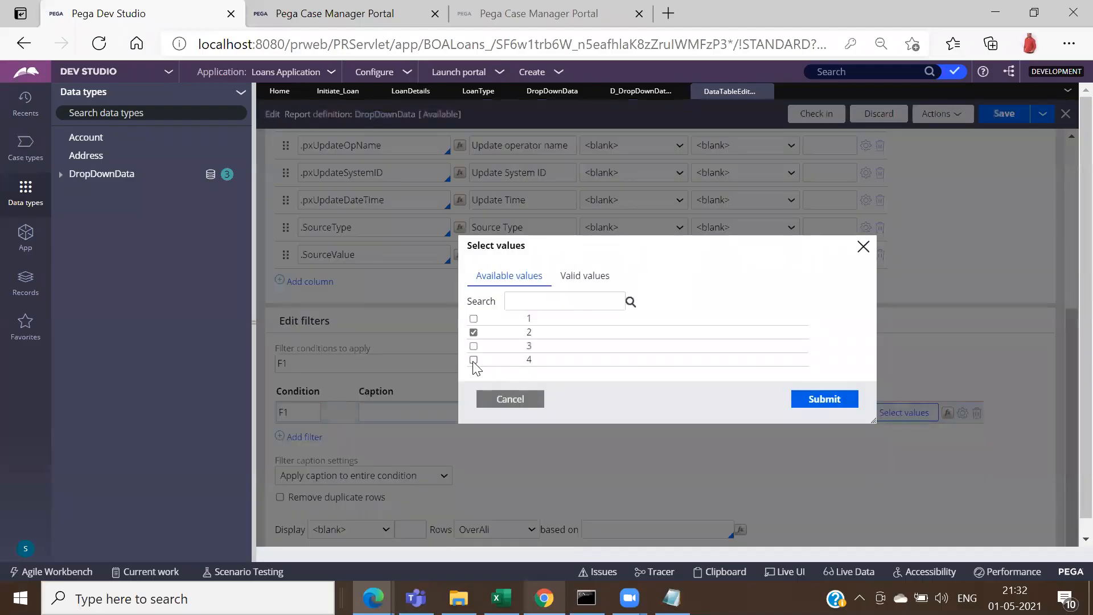
left_click(473, 359)
left_click(822, 399)
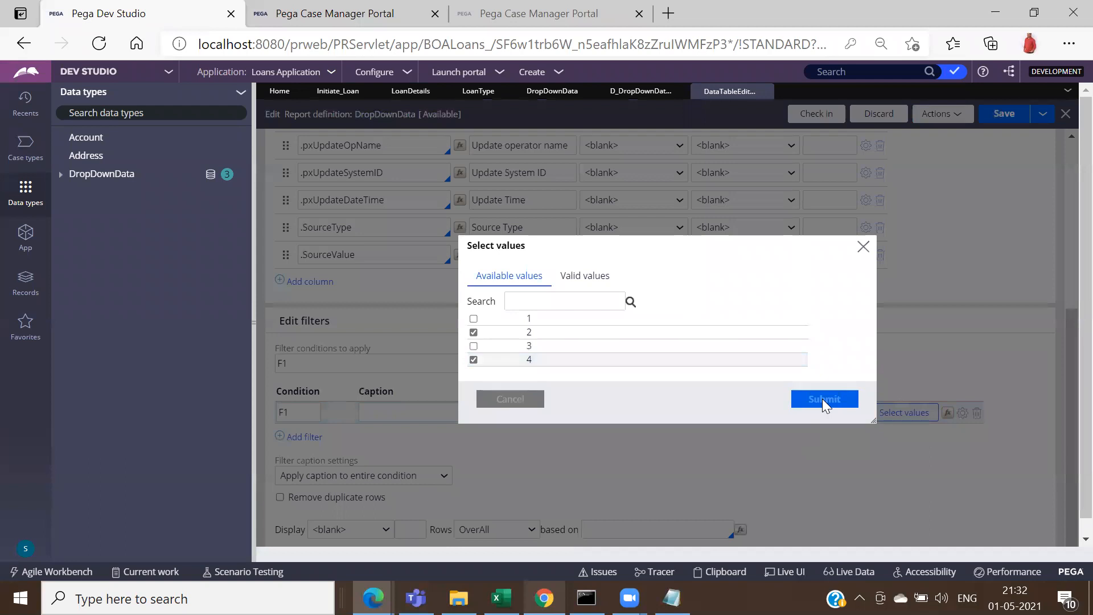
left_click(984, 116)
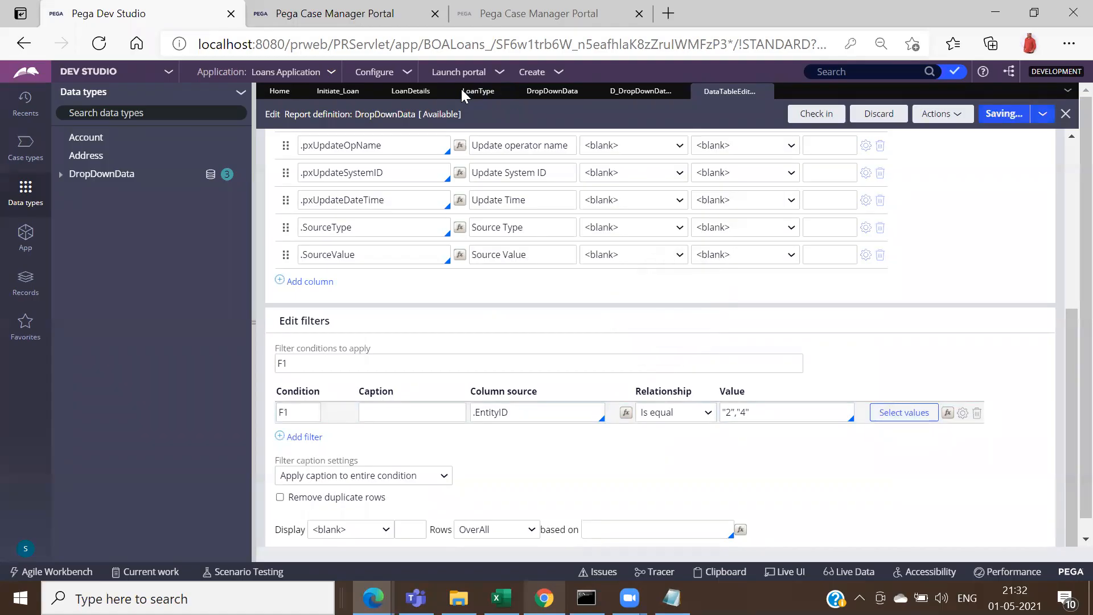
Step: Create a fresh Apply Loan case in the portal and check the Loan Type options for the filter values 2 and 4
key("ctrl+Tab")
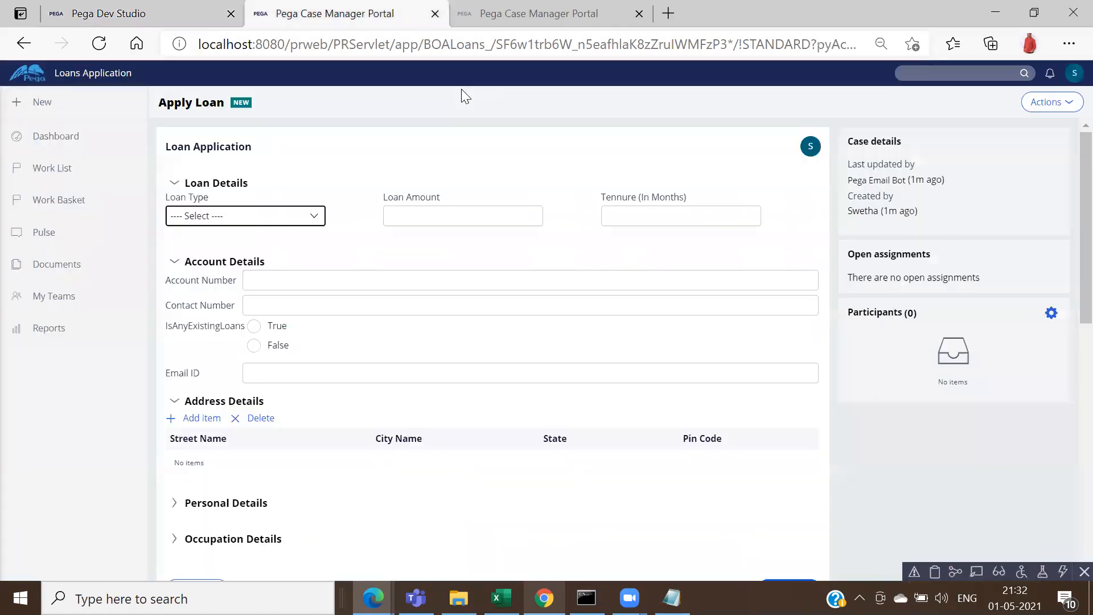
left_click(58, 107)
left_click(40, 133)
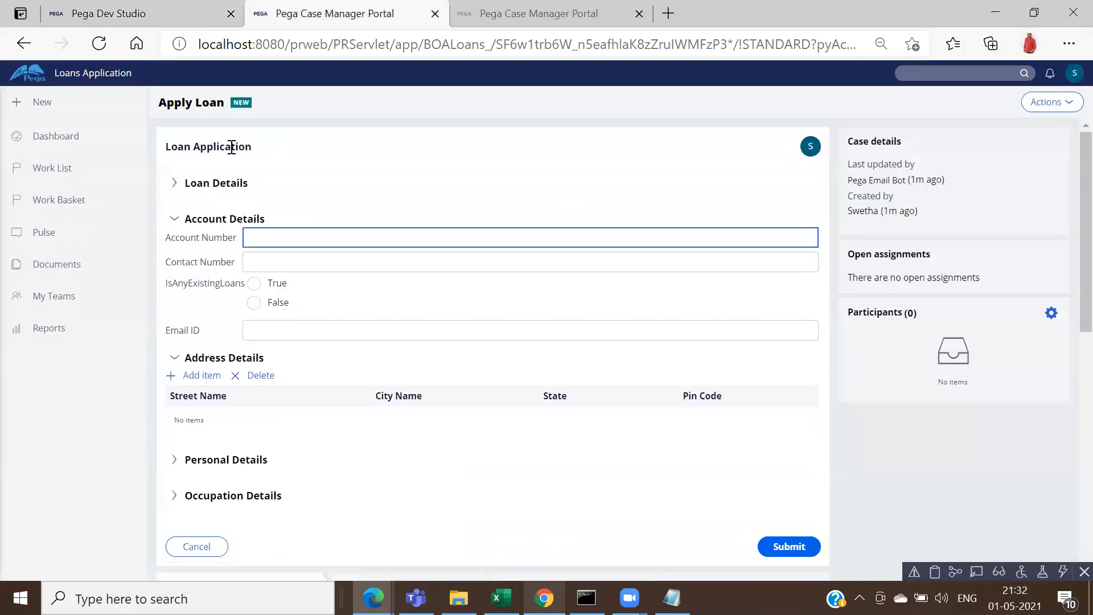
left_click(183, 189)
left_click(234, 216)
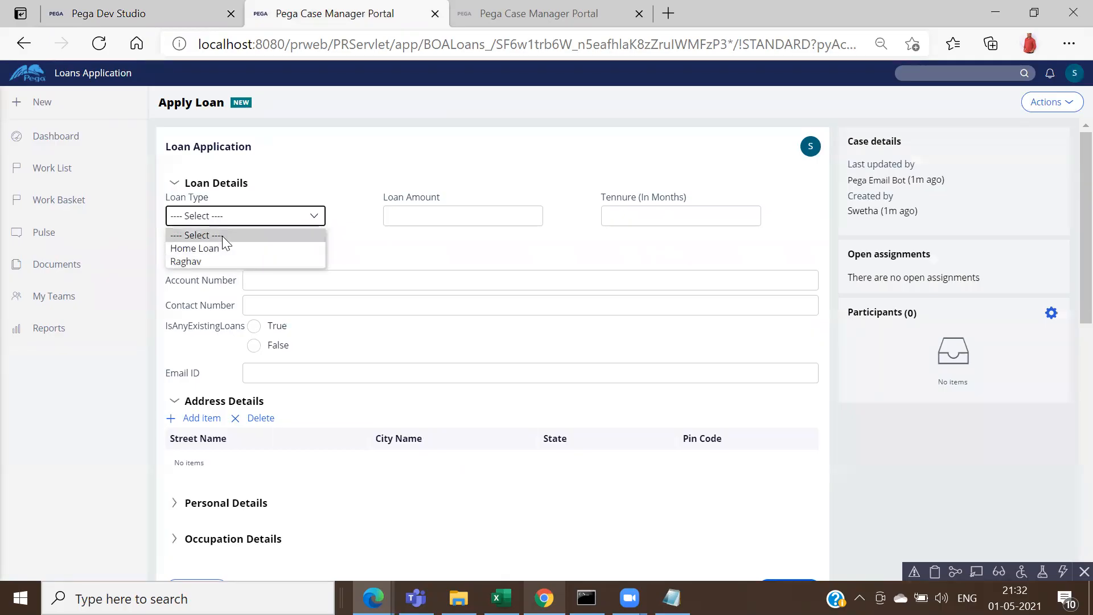
Step: Review the current case's Loan Type options in the portal once more and return to the report definition in Dev Studio
left_click(144, 8)
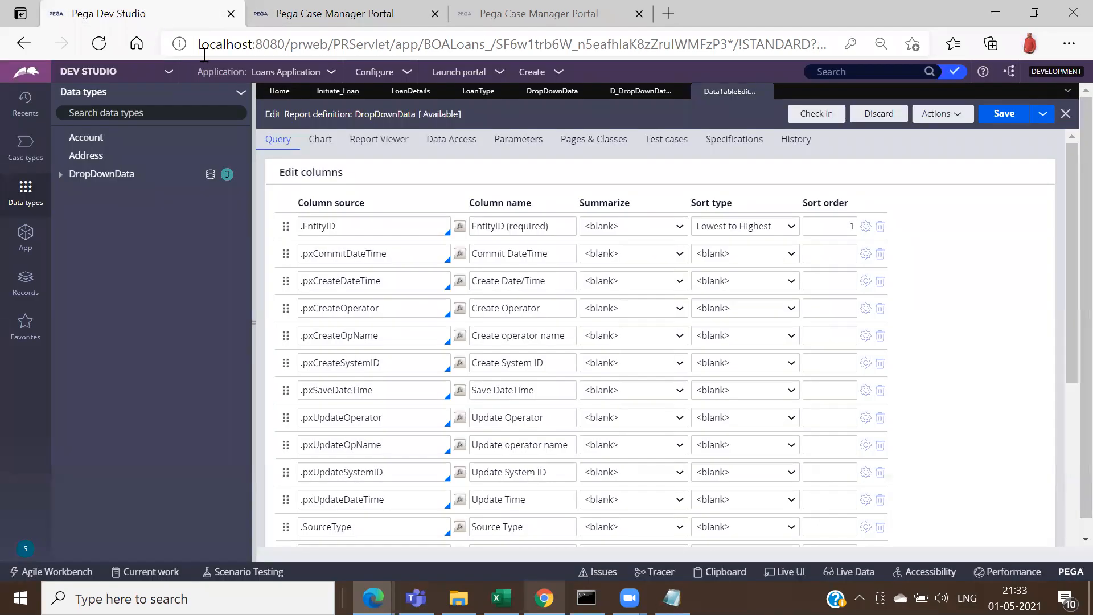
left_click(308, 25)
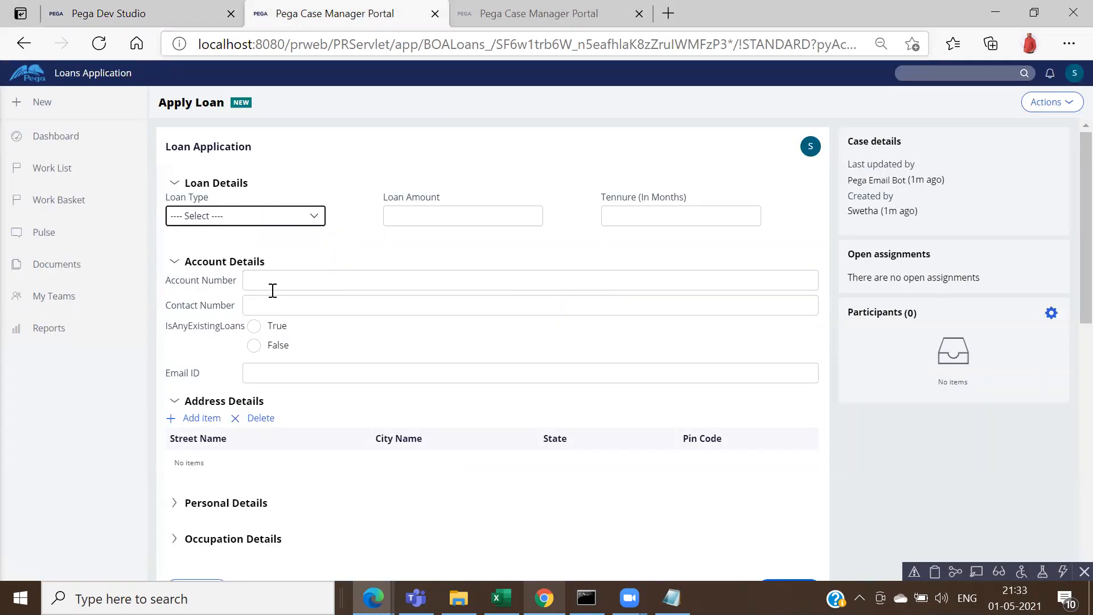
left_click(250, 218)
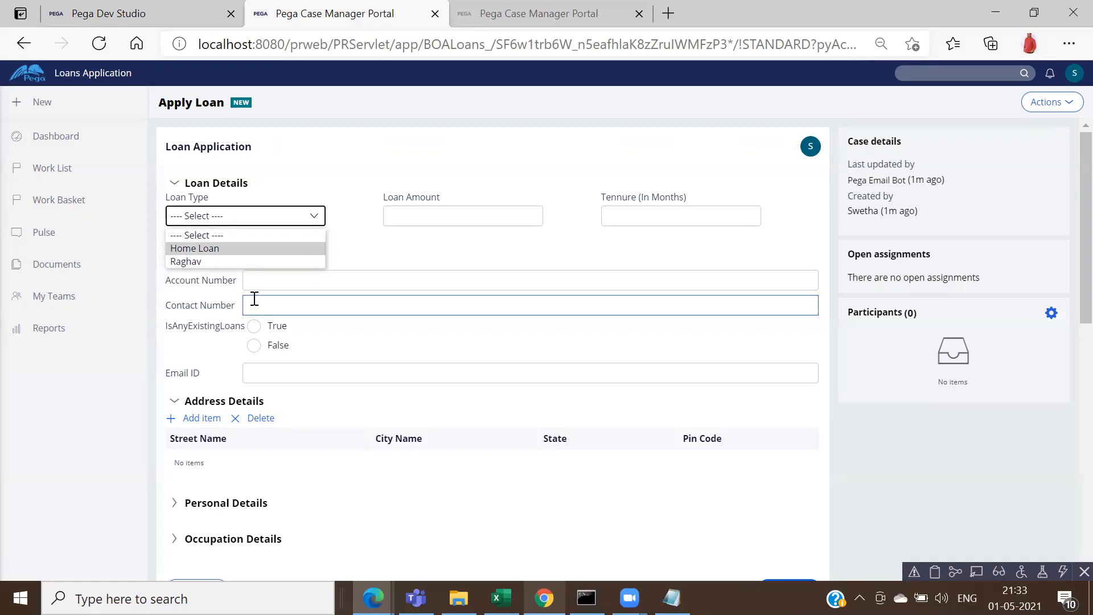
left_click(105, 13)
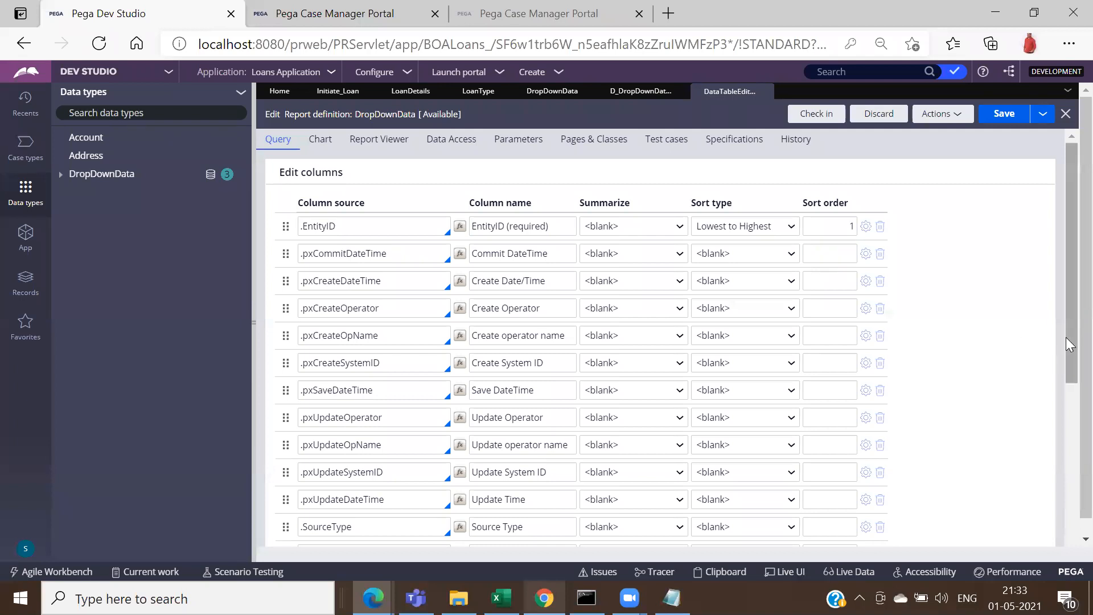
left_click_drag(1068, 341, 1068, 179)
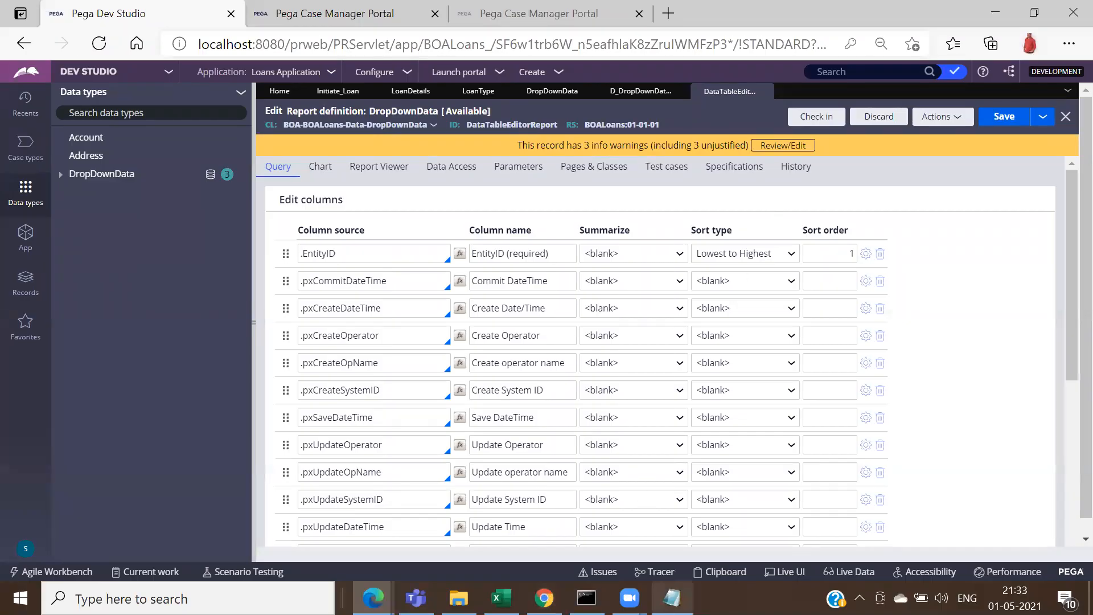
Step: Switch to the Notepad notes and review the Data Model topic in the heading line
left_click(672, 597)
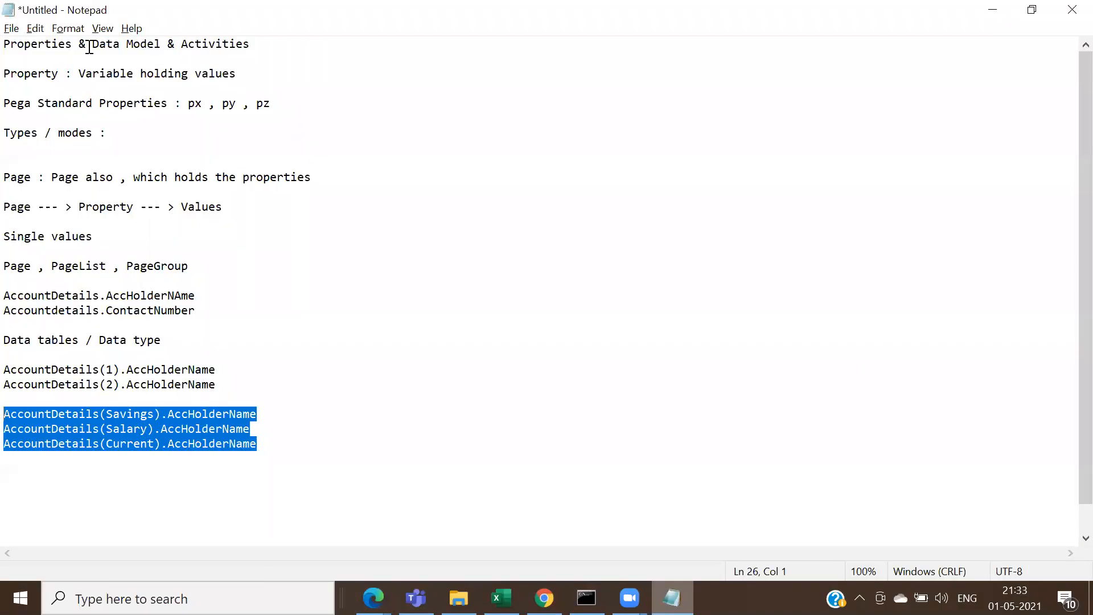
double_click(125, 45)
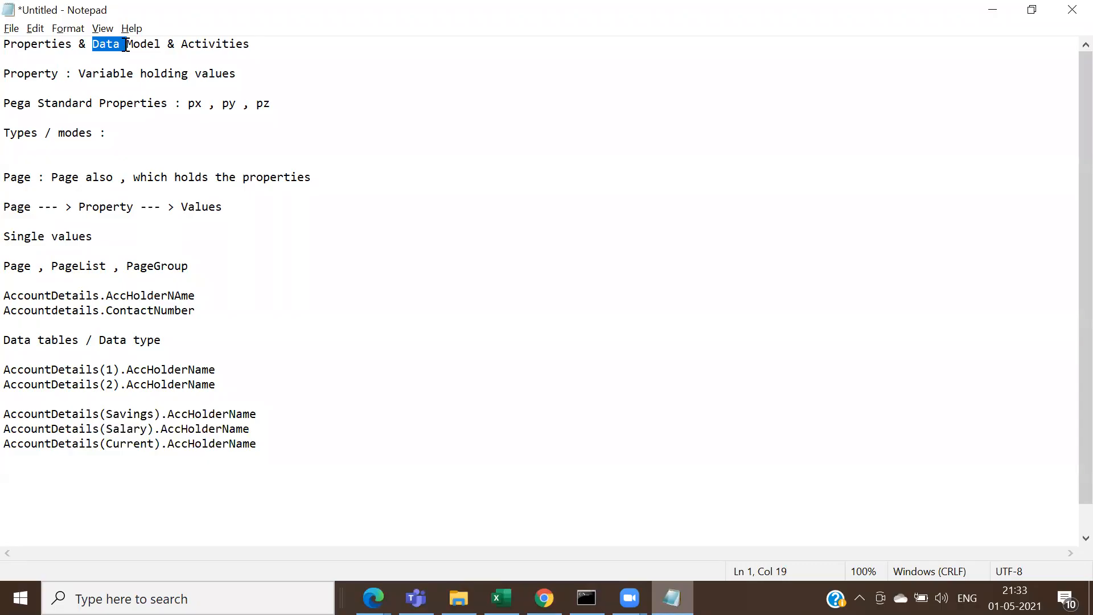
left_click(126, 44)
key("alt+Tab")
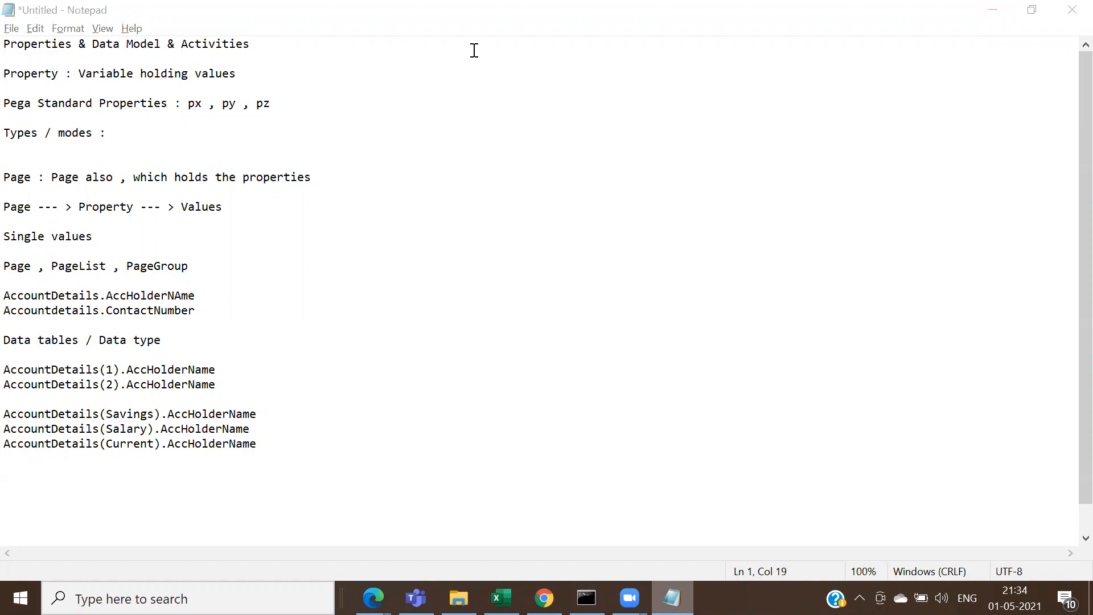